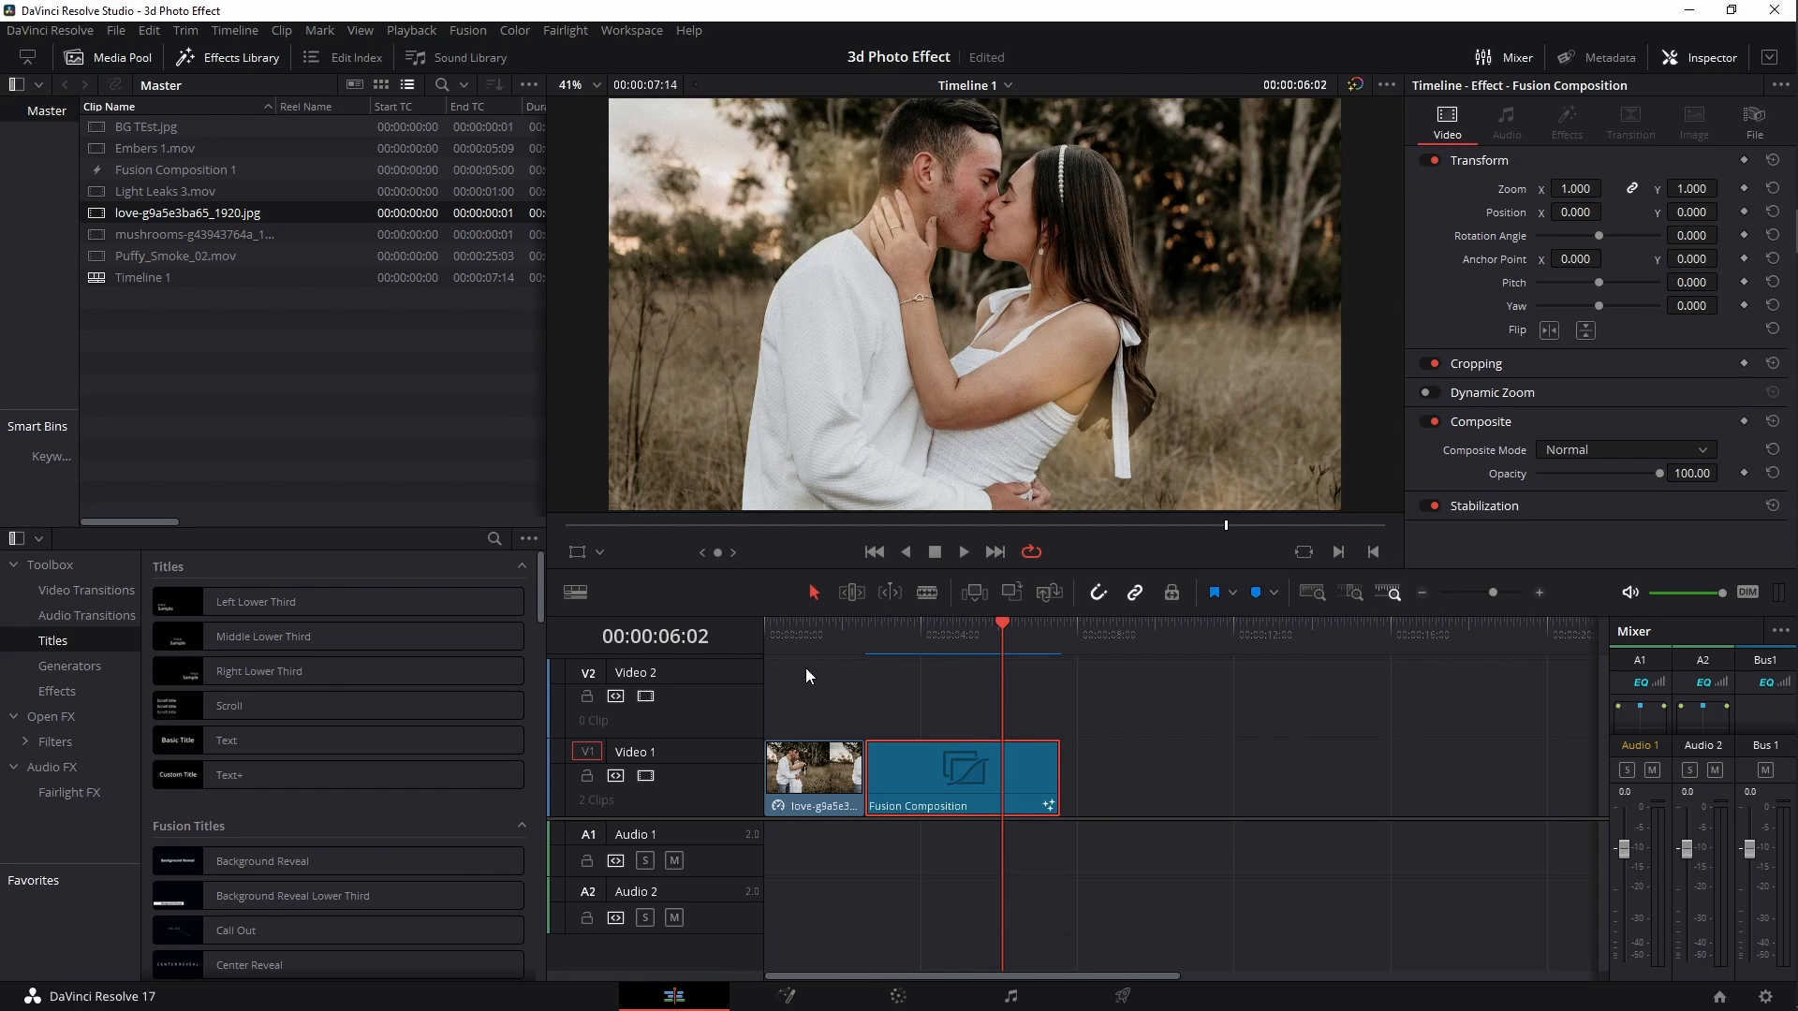
Review the finished Fusion Composition on the timeline and examine its node tree, including the polygon and paint masks
{"action": "left_click_drag", "start_coordinate": [895, 633], "coordinate": [948, 637]}
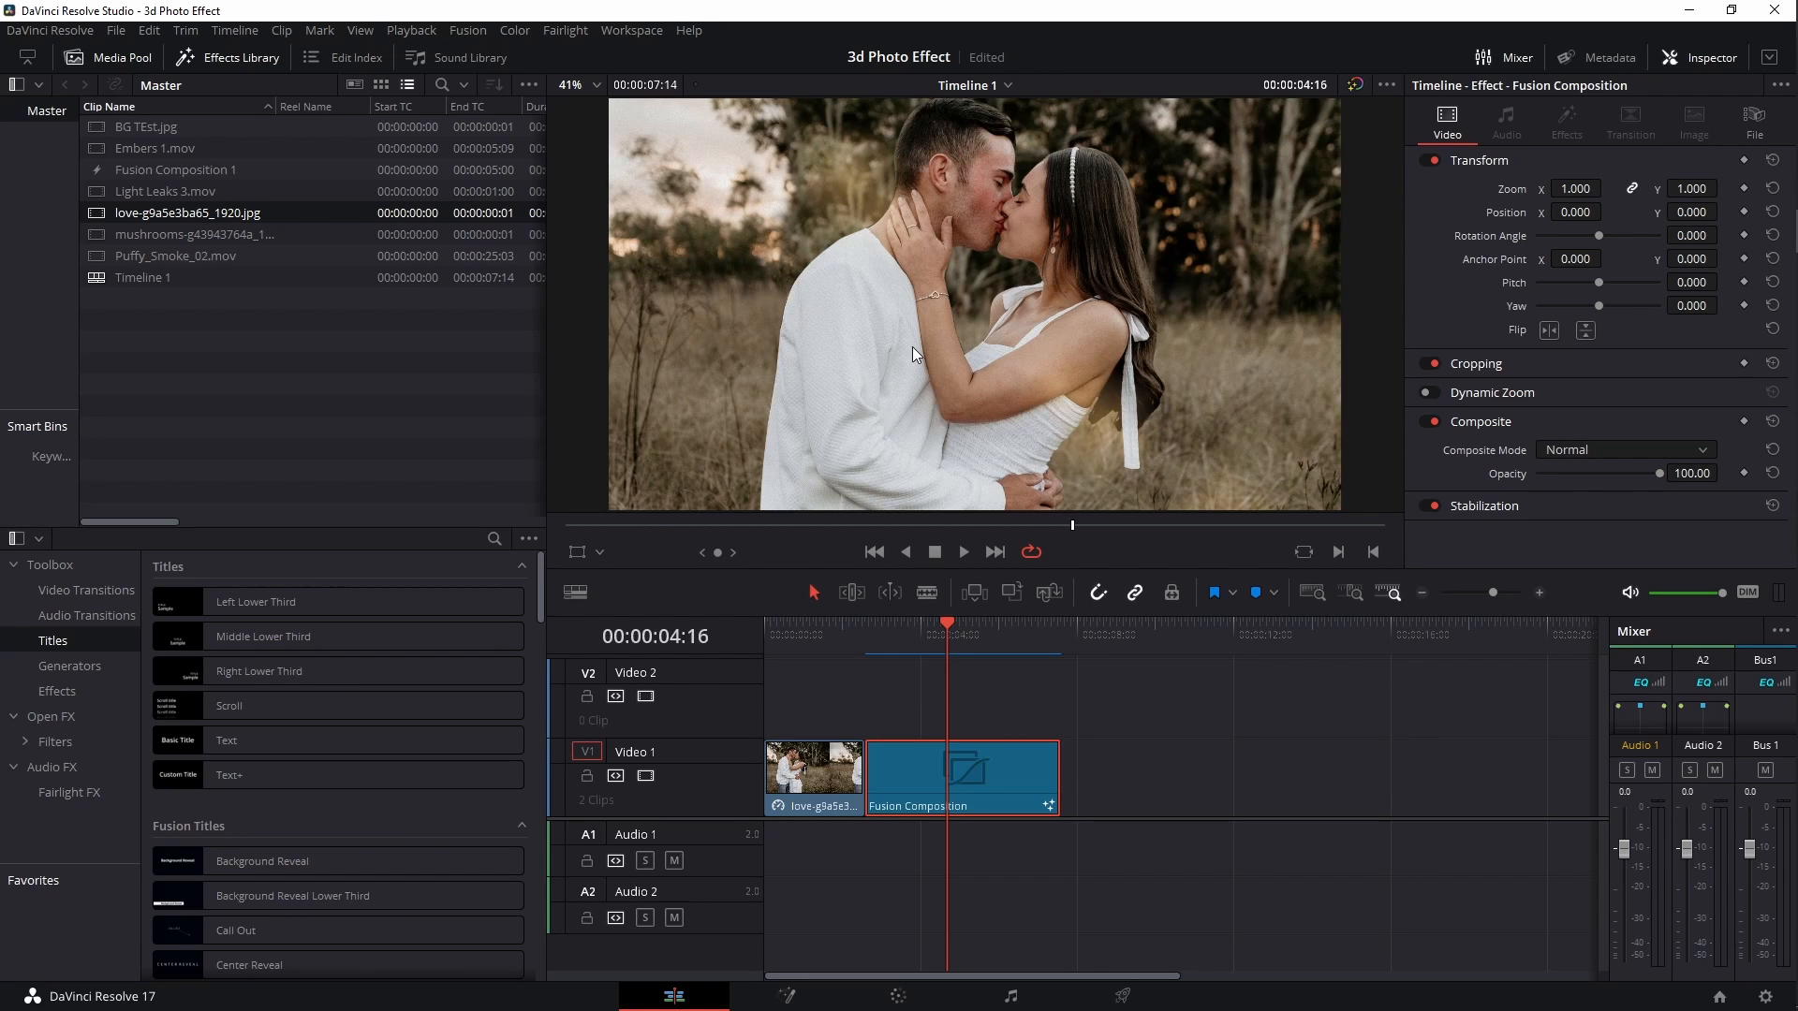
{"action": "left_click_drag", "start_coordinate": [947, 629], "coordinate": [903, 629]}
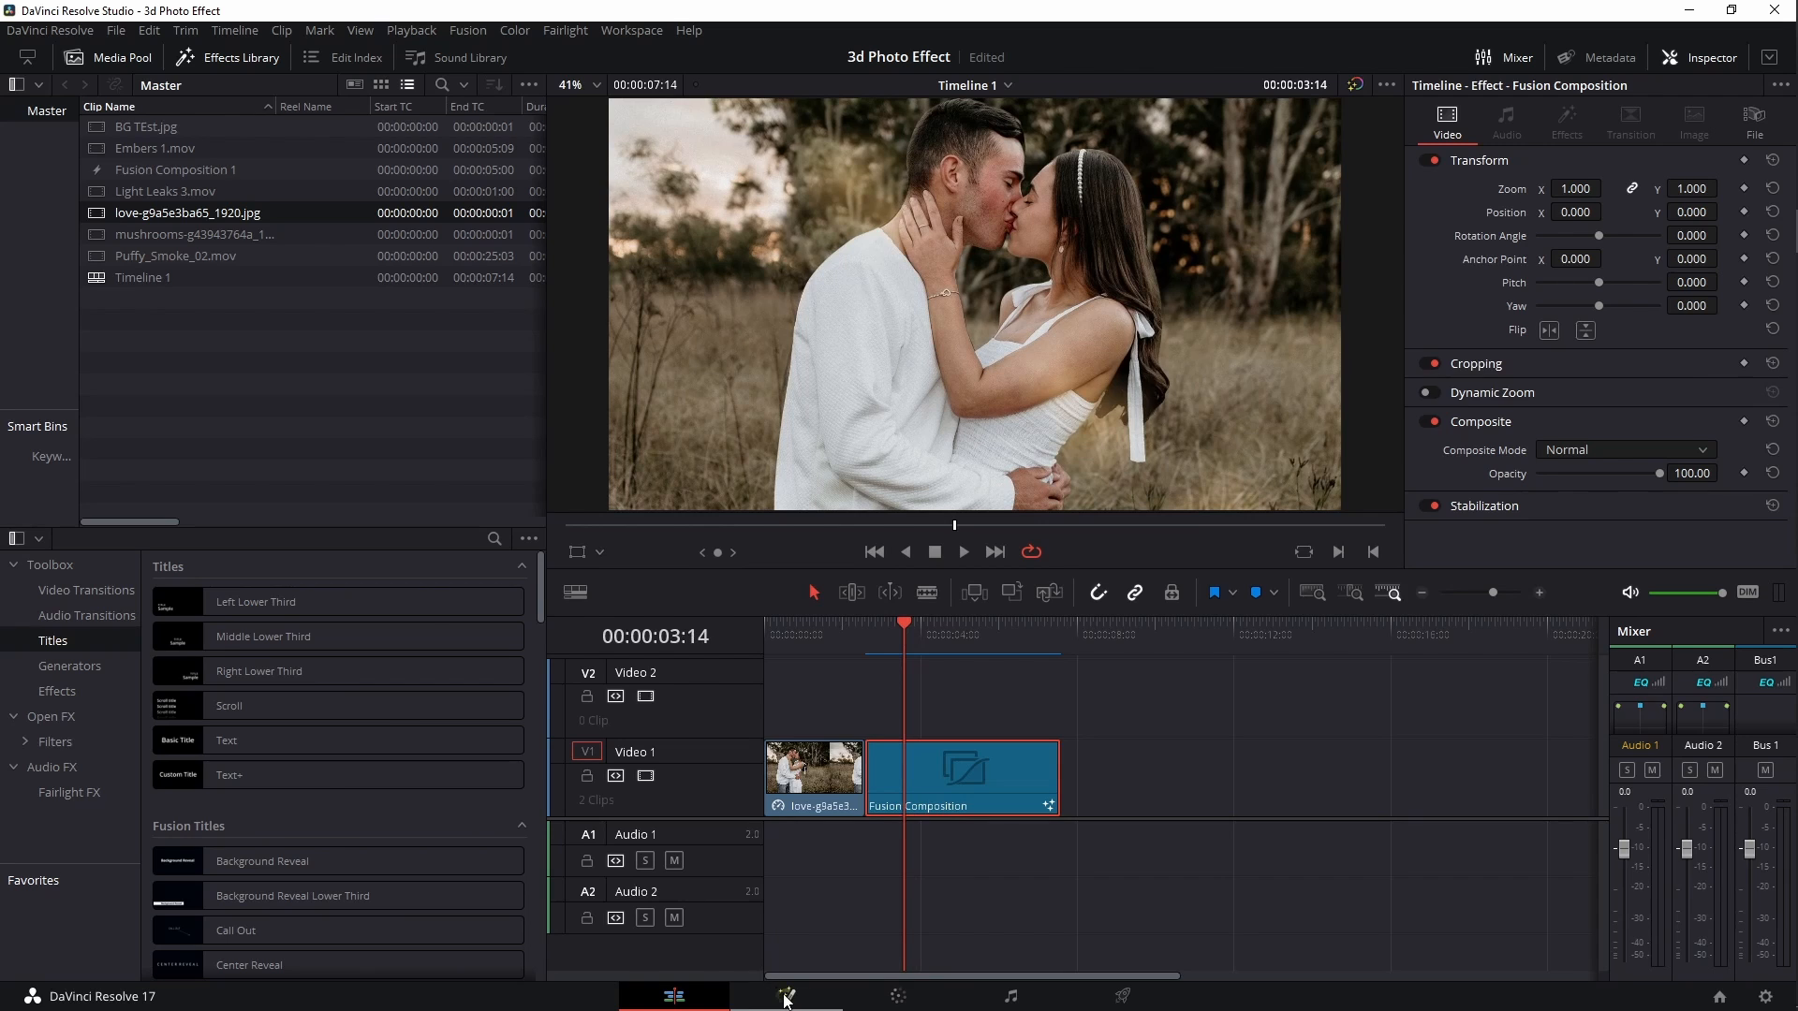
{"action": "left_click", "coordinate": [786, 997]}
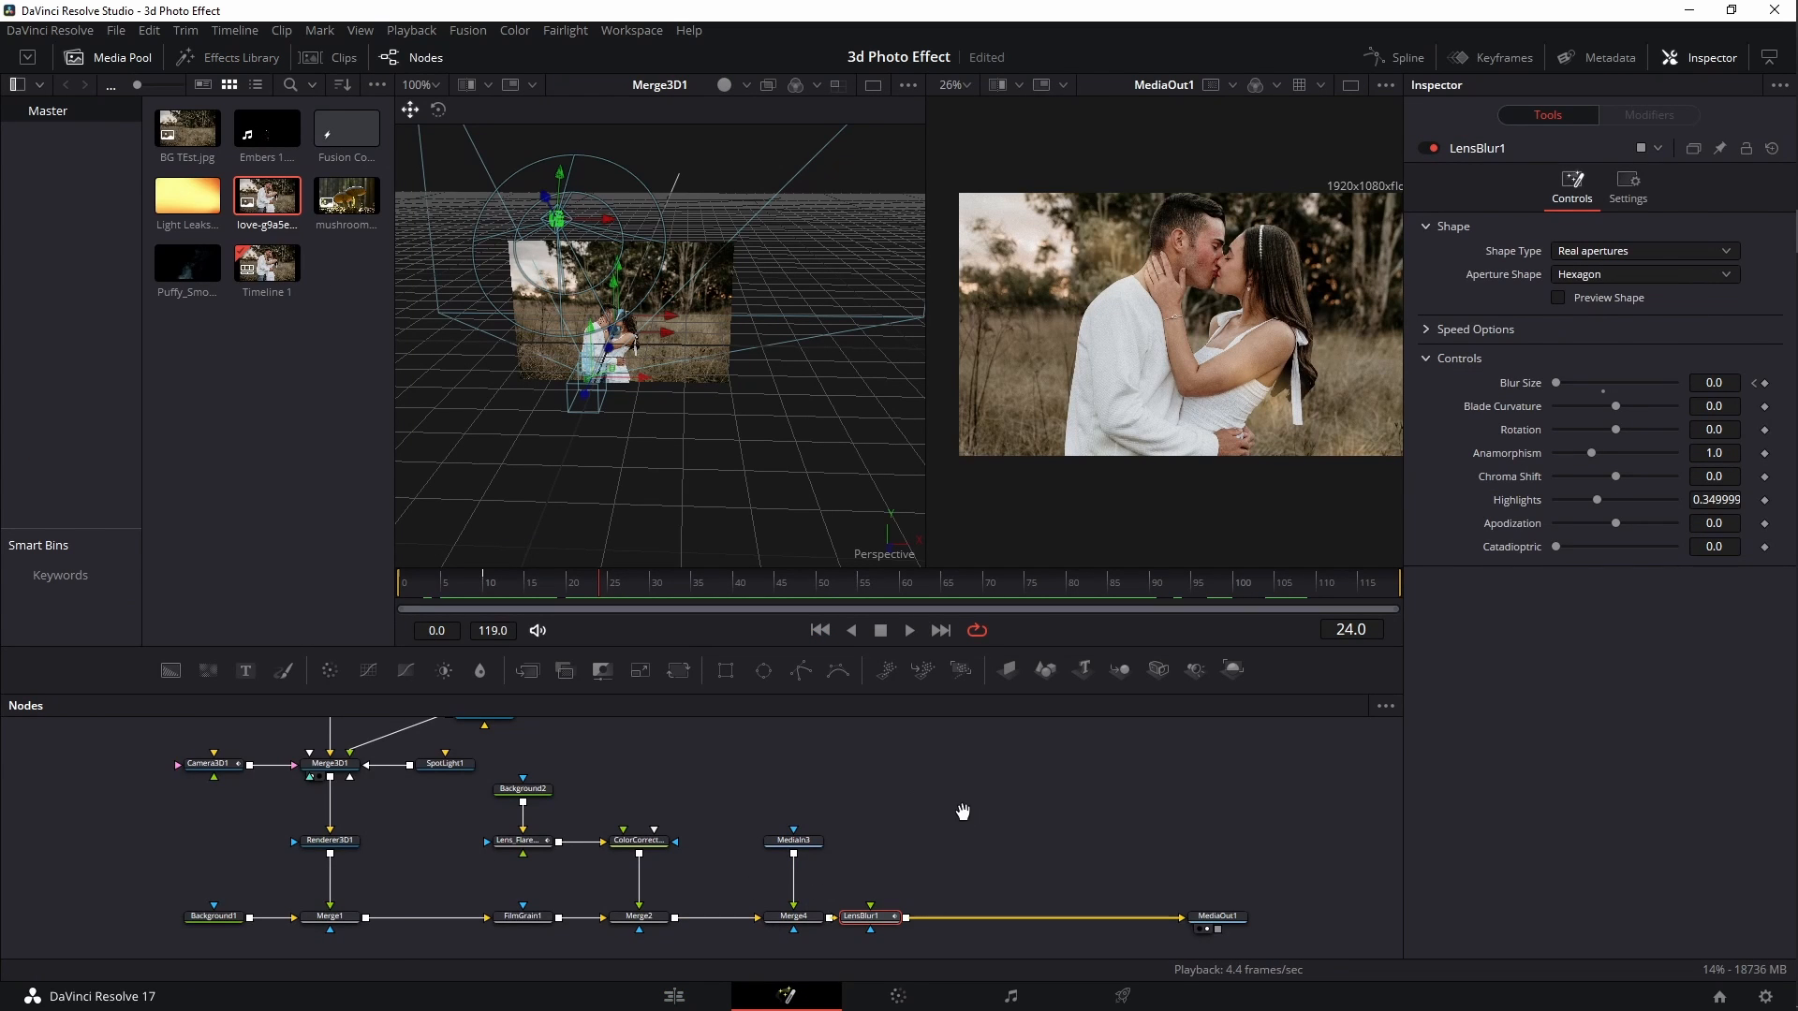
{"action": "mouse_move", "coordinate": [962, 811]}
{"action": "left_mouse_down"}
{"action": "mouse_move", "coordinate": [963, 850]}
{"action": "mouse_move", "coordinate": [953, 821]}
{"action": "left_mouse_up"}
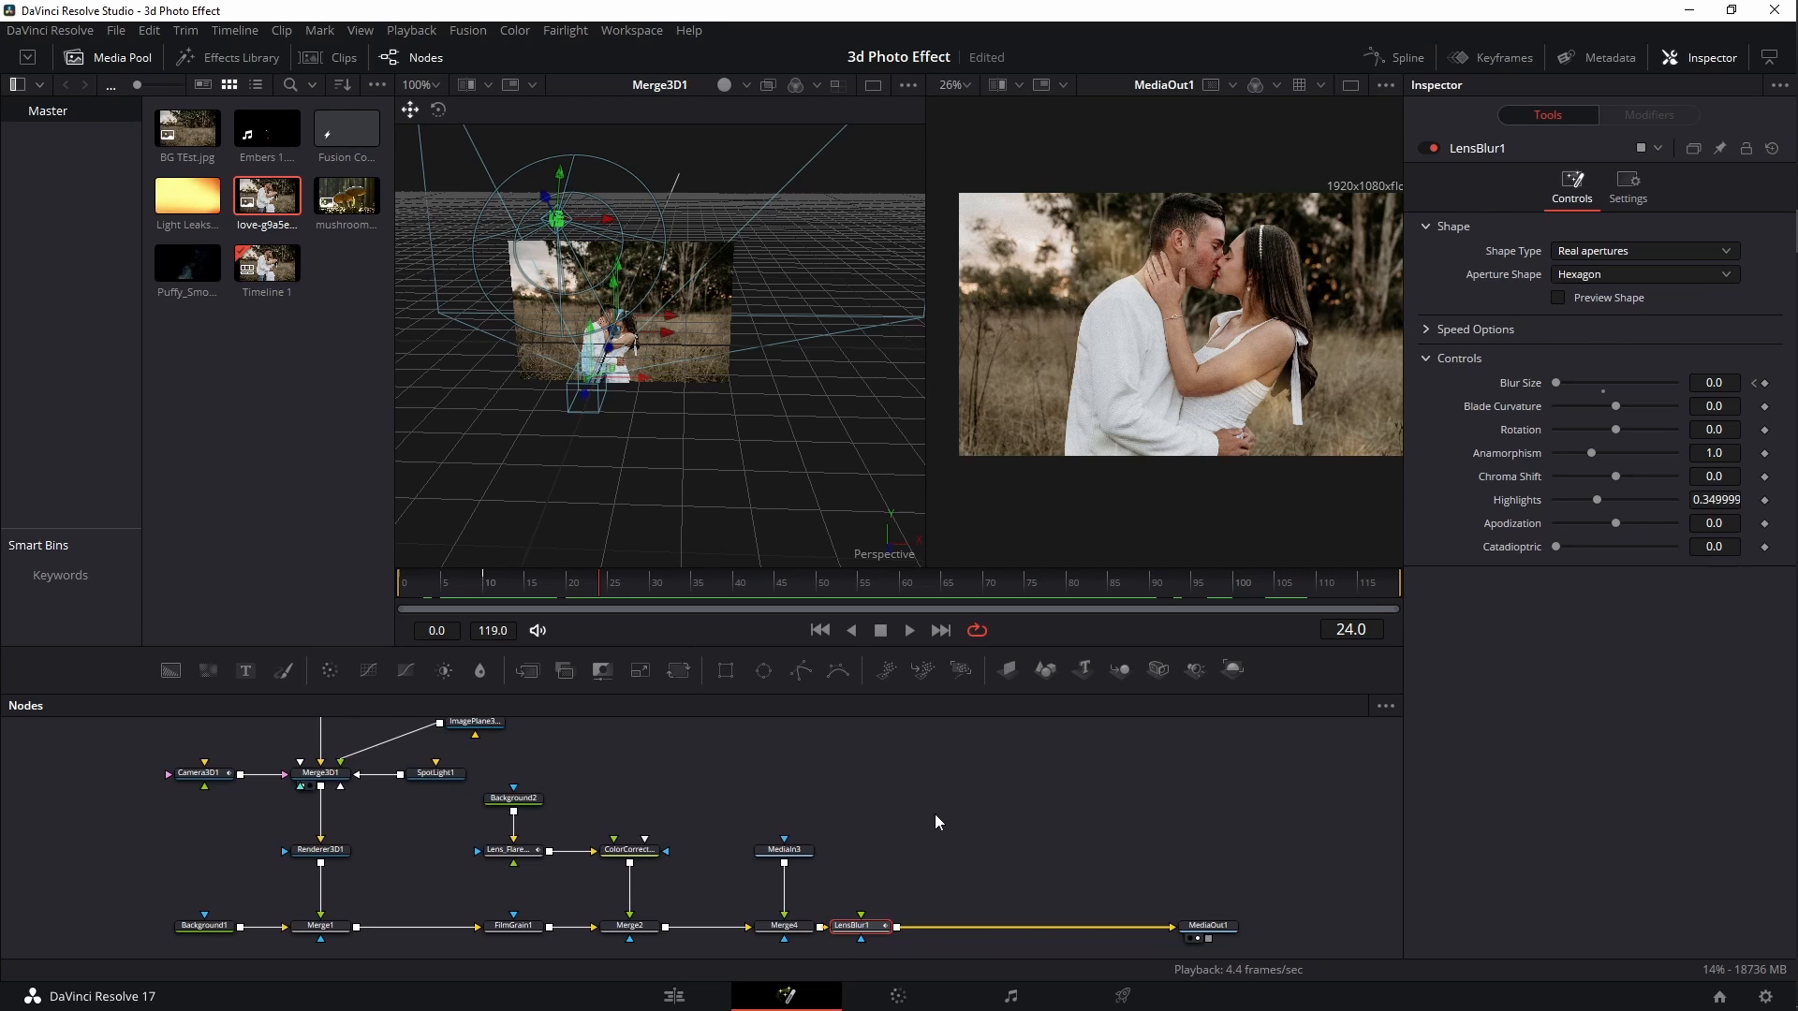
{"action": "left_click_drag", "start_coordinate": [935, 815], "coordinate": [987, 1010]}
{"action": "left_click_drag", "start_coordinate": [848, 828], "coordinate": [859, 843]}
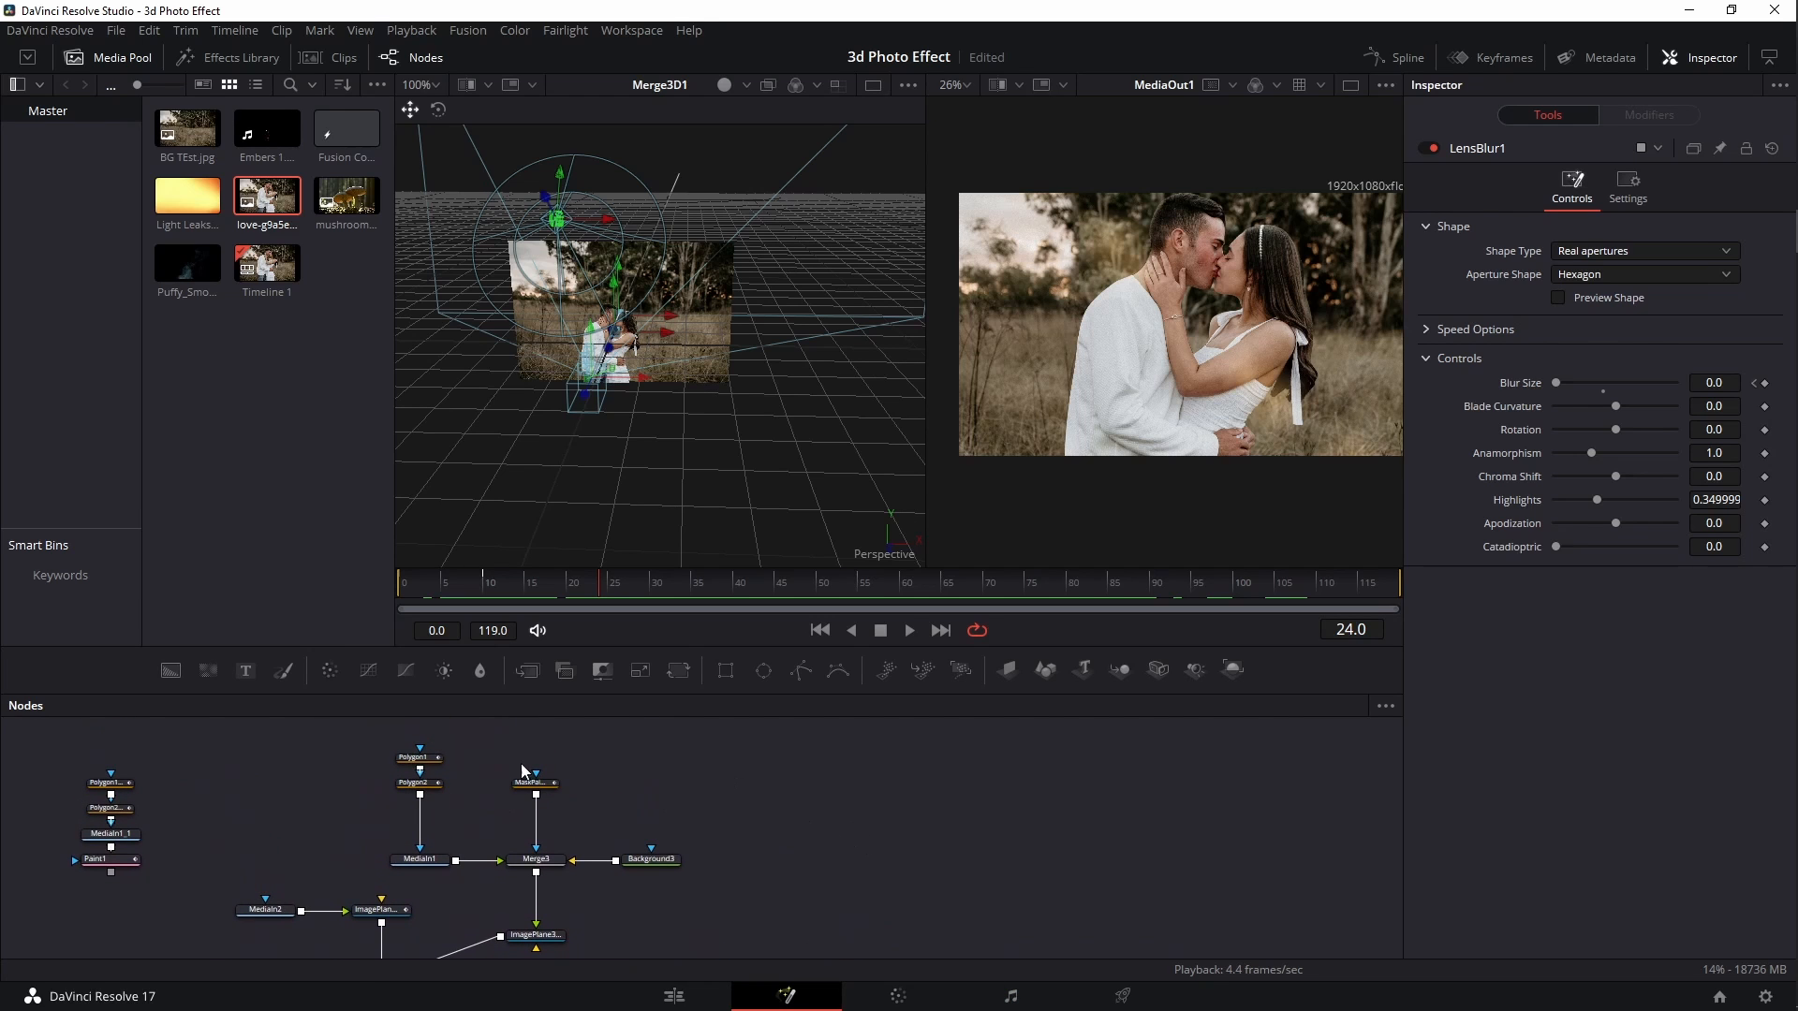
{"action": "key", "text": "ctrl+s"}
{"action": "left_click_drag", "start_coordinate": [356, 722], "coordinate": [719, 831]}
{"action": "scroll", "coordinate": [879, 783], "scroll_direction": "down", "scroll_amount": 3}
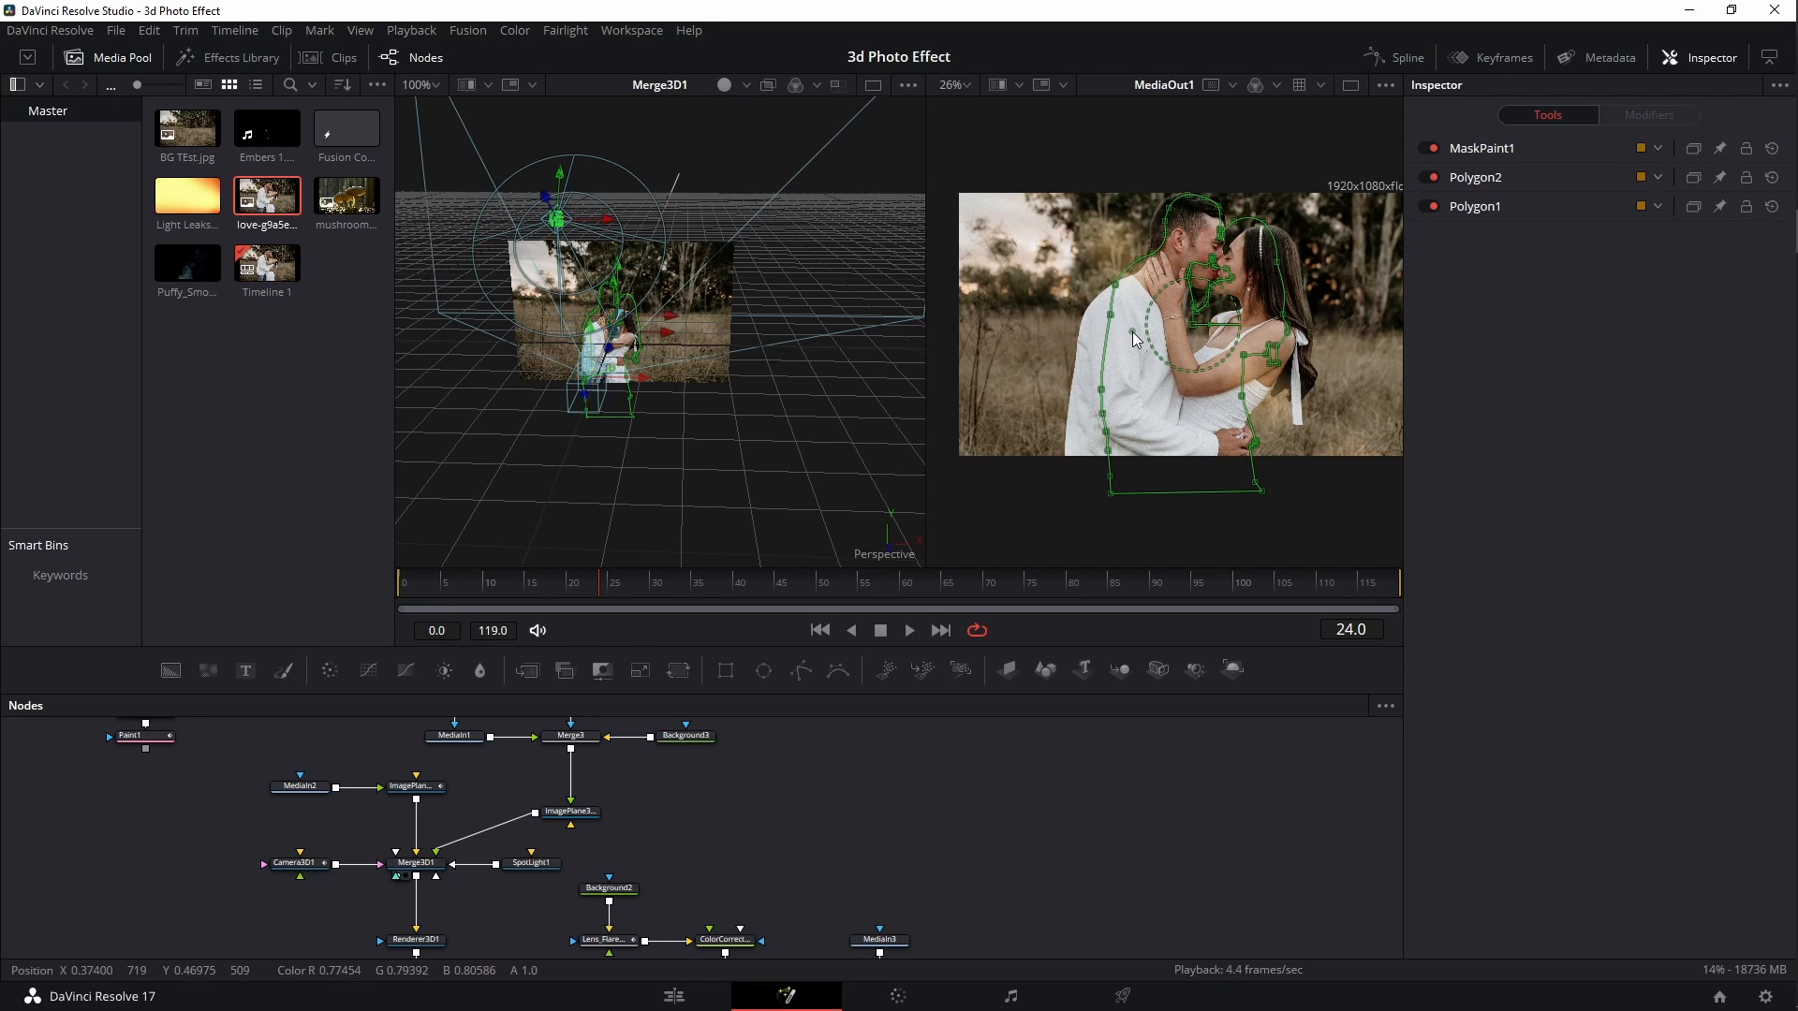
{"action": "scroll", "coordinate": [1067, 745], "scroll_direction": "down", "scroll_amount": 2}
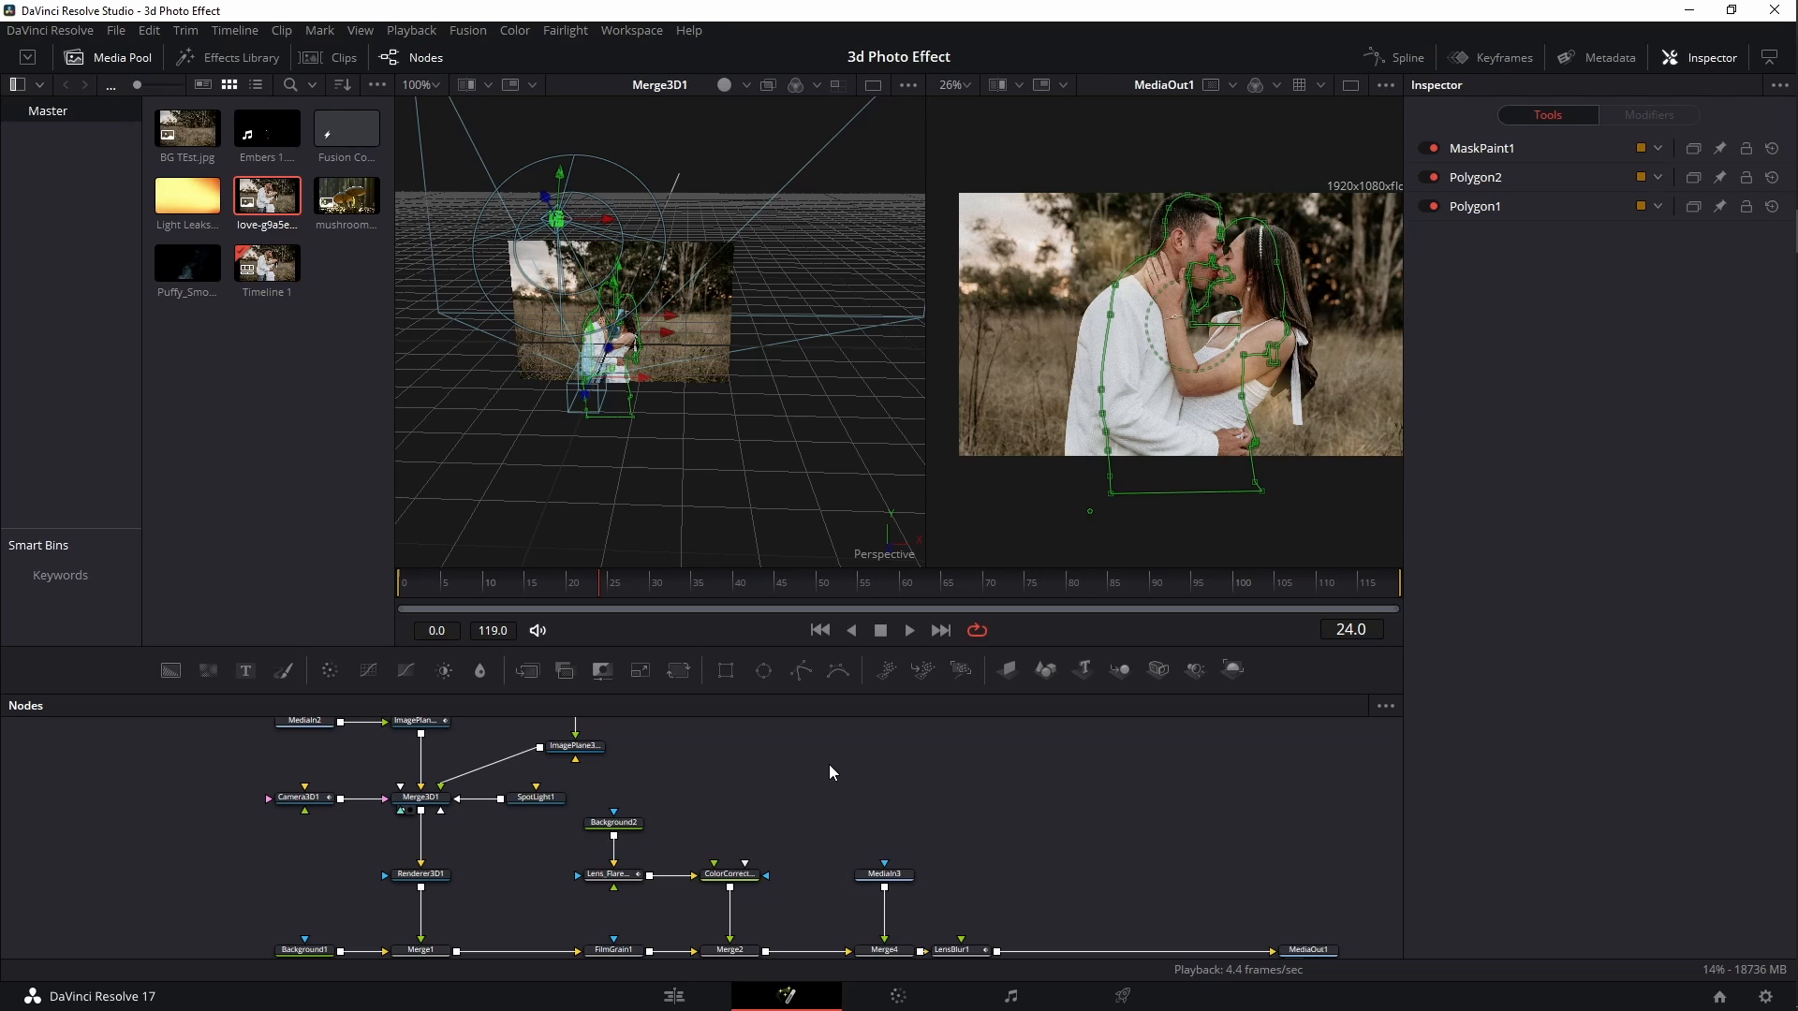
{"action": "left_click_drag", "start_coordinate": [819, 842], "coordinate": [673, 779]}
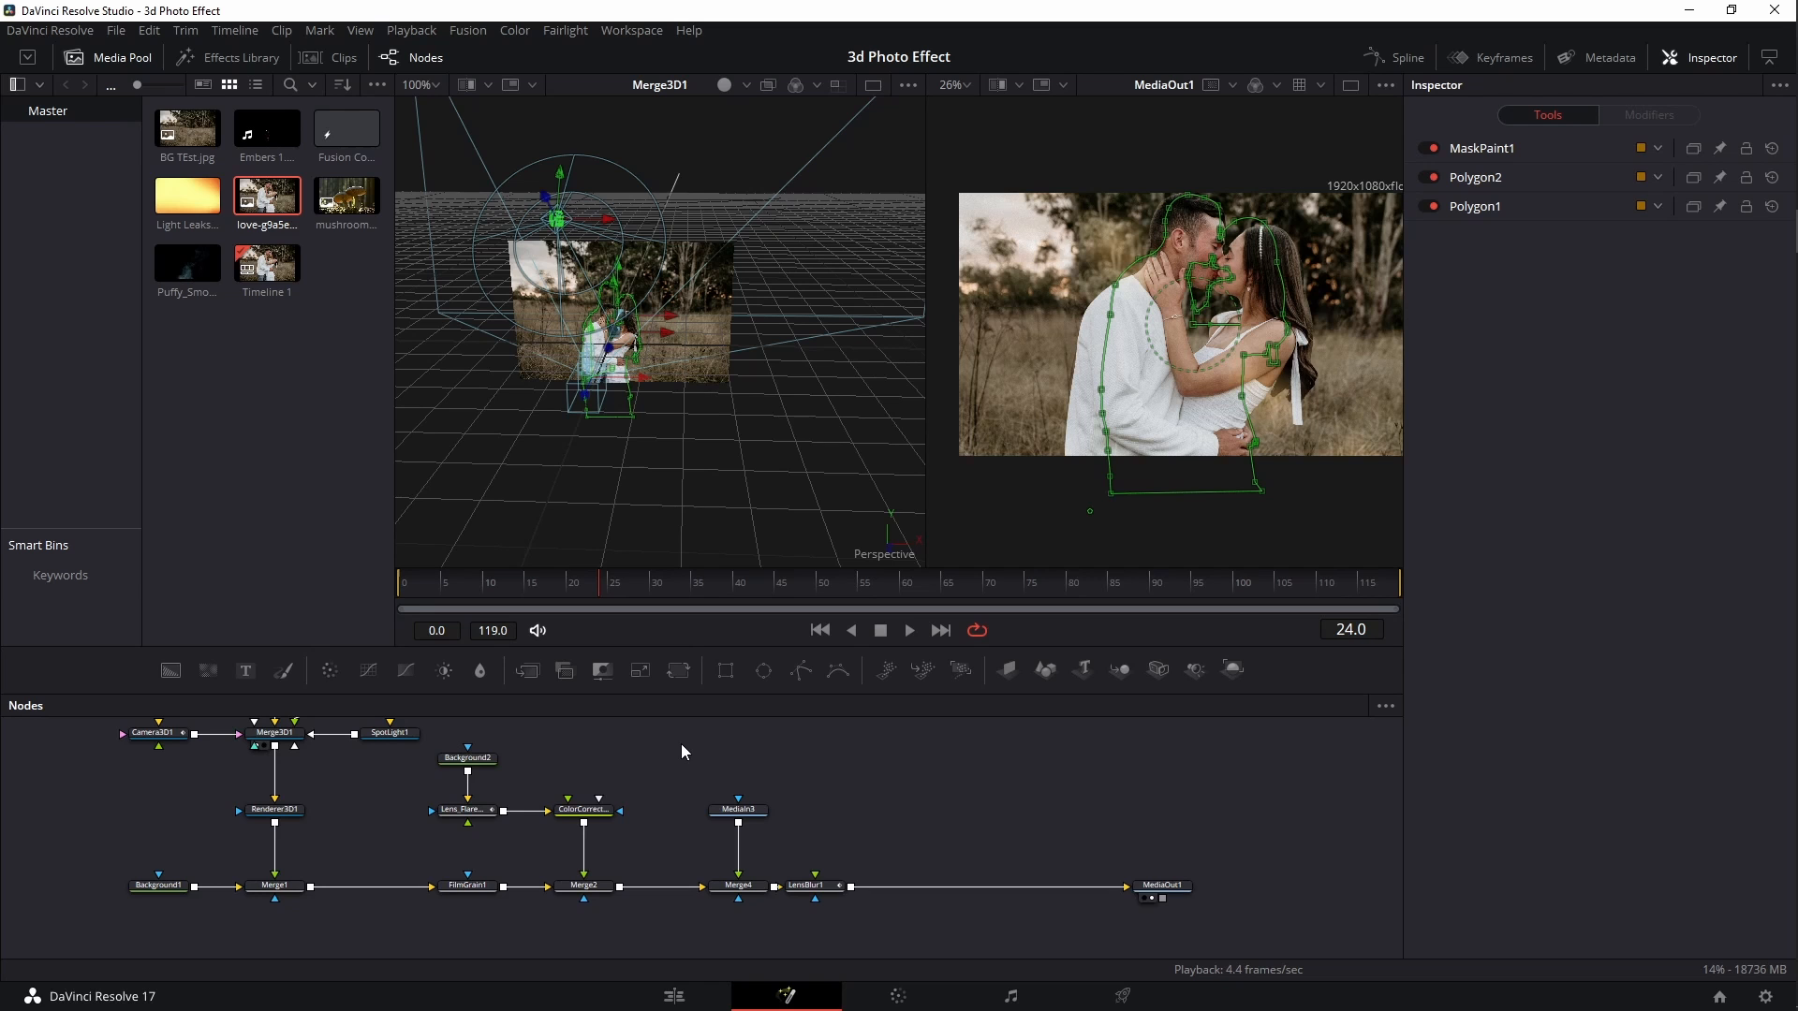
Add Fusion Composition 1 to the Video 1 track after the existing clips and open it on the Fusion page
{"action": "left_click", "coordinate": [698, 990]}
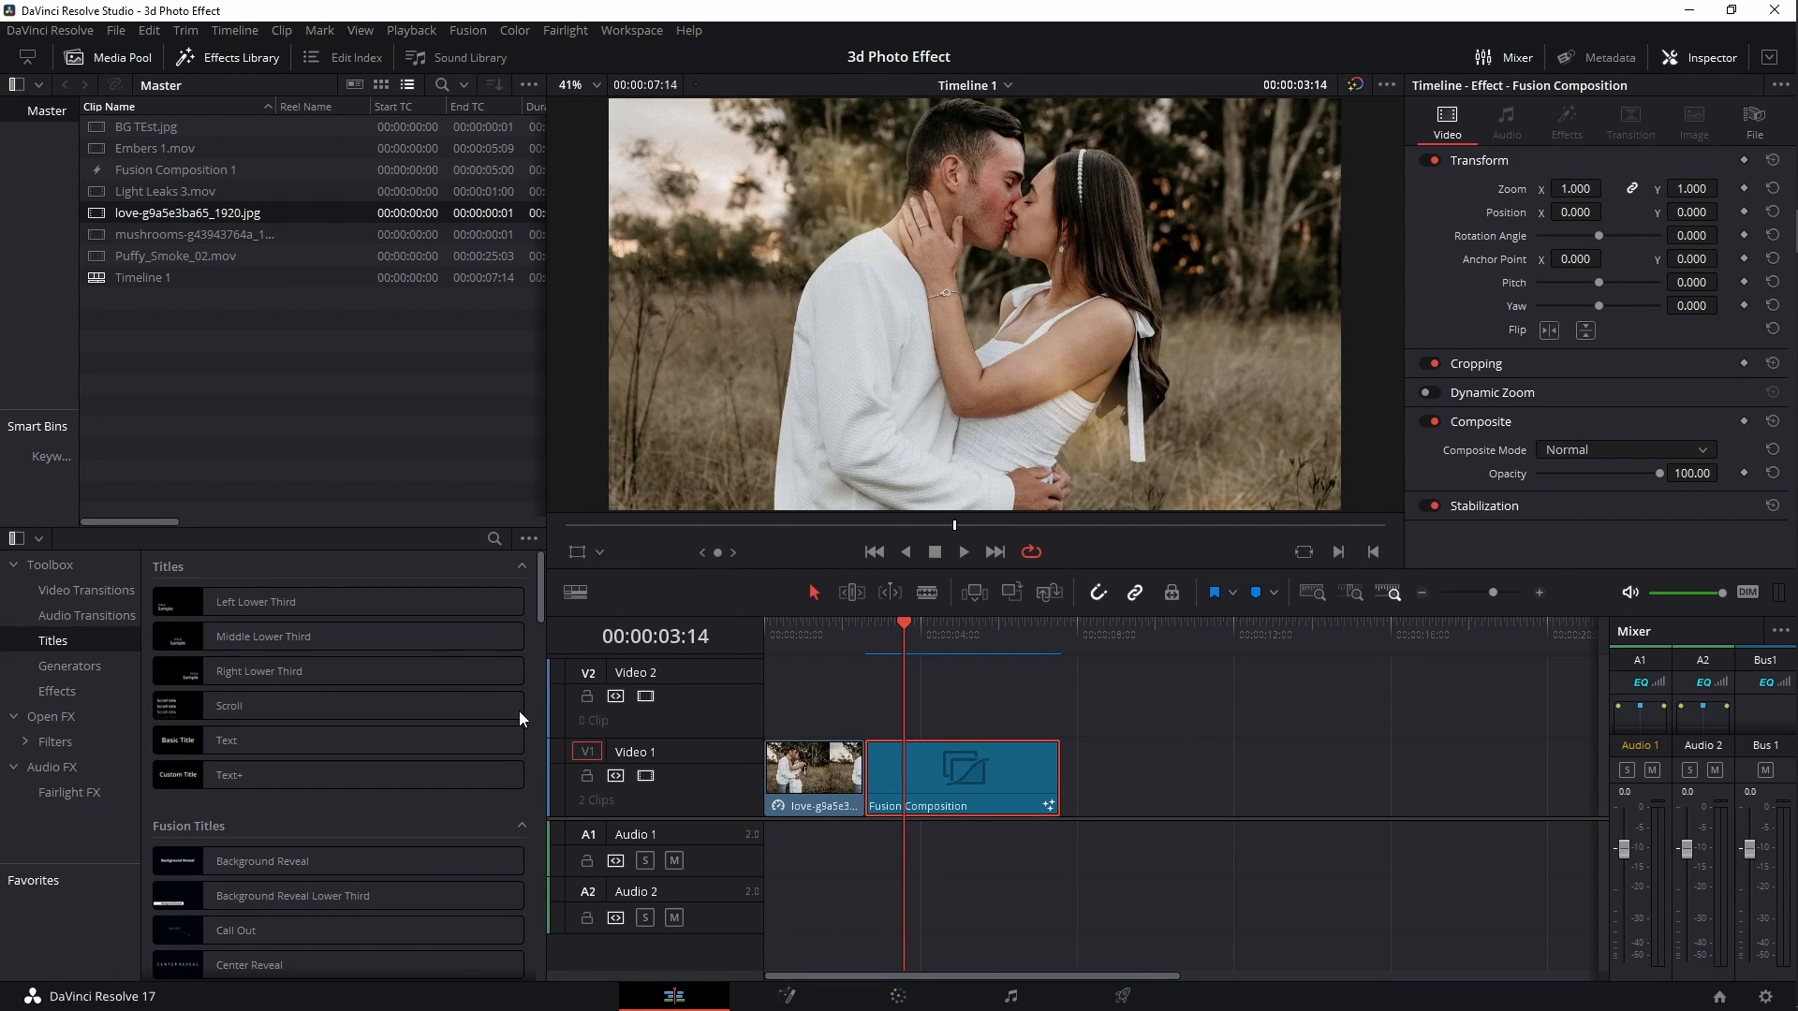
{"action": "left_click", "coordinate": [376, 451]}
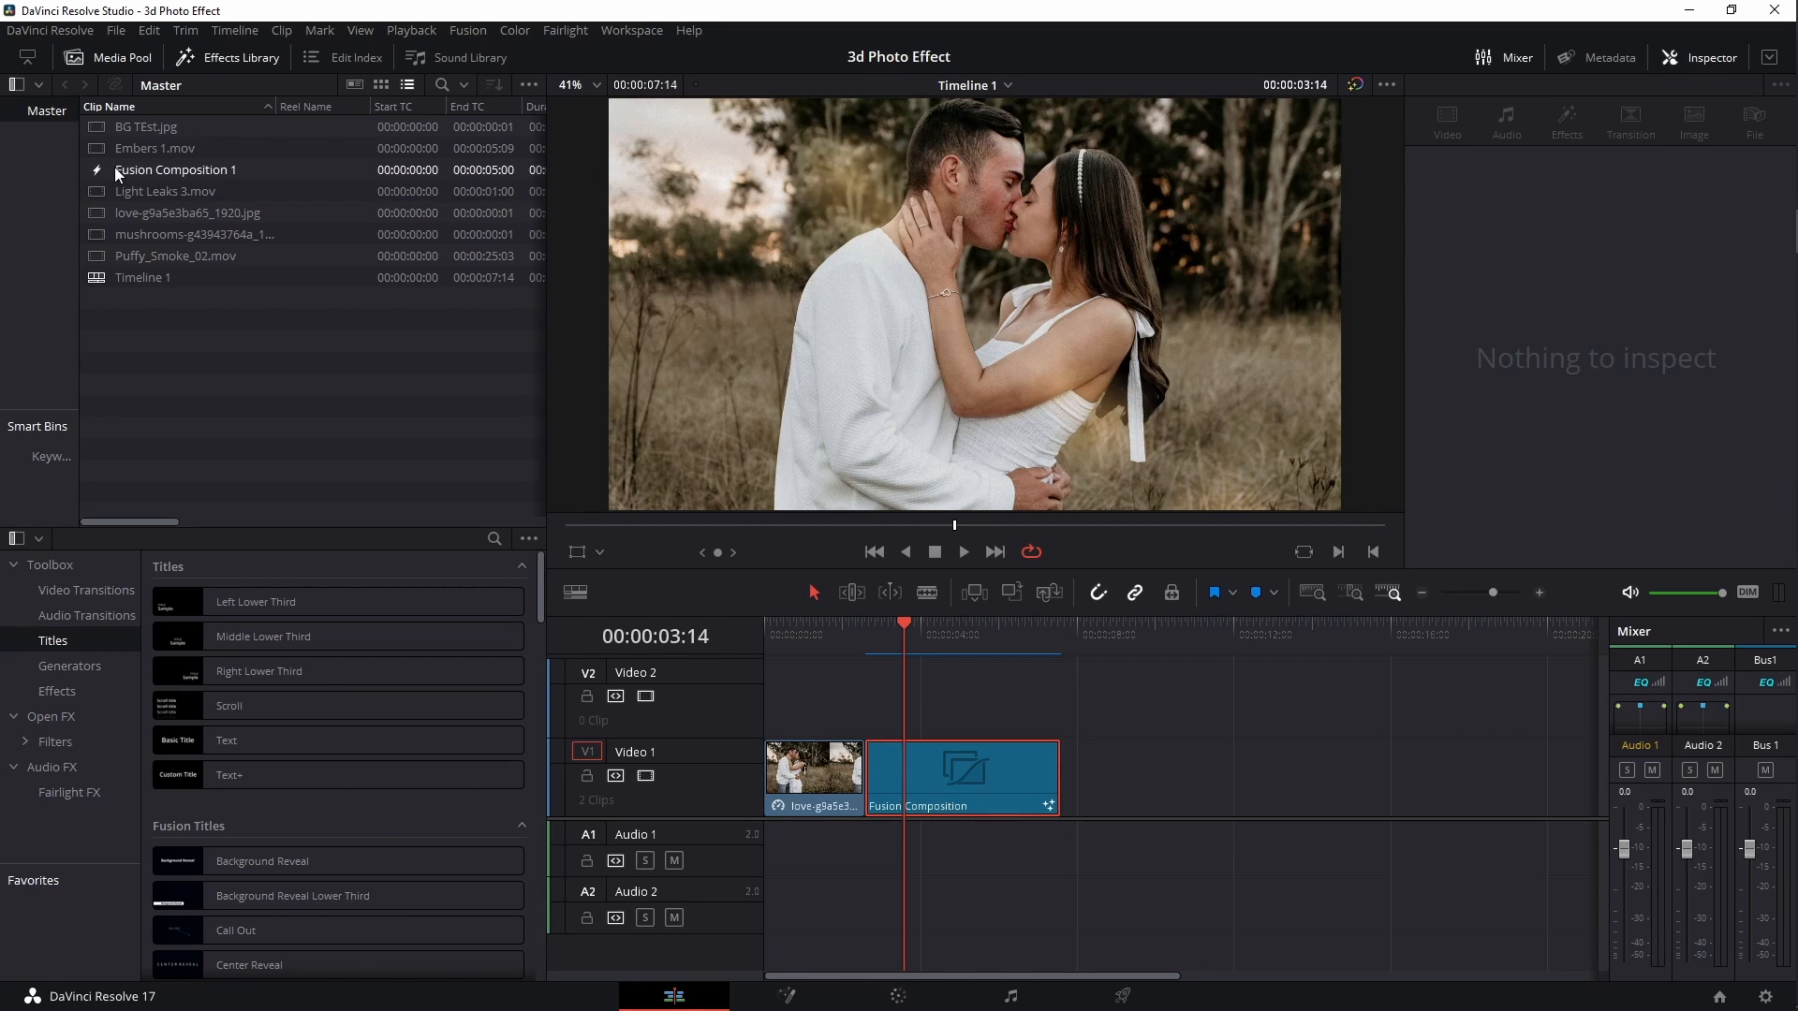
{"action": "left_click_drag", "start_coordinate": [114, 171], "coordinate": [1101, 801]}
{"action": "left_click", "coordinate": [1110, 632]}
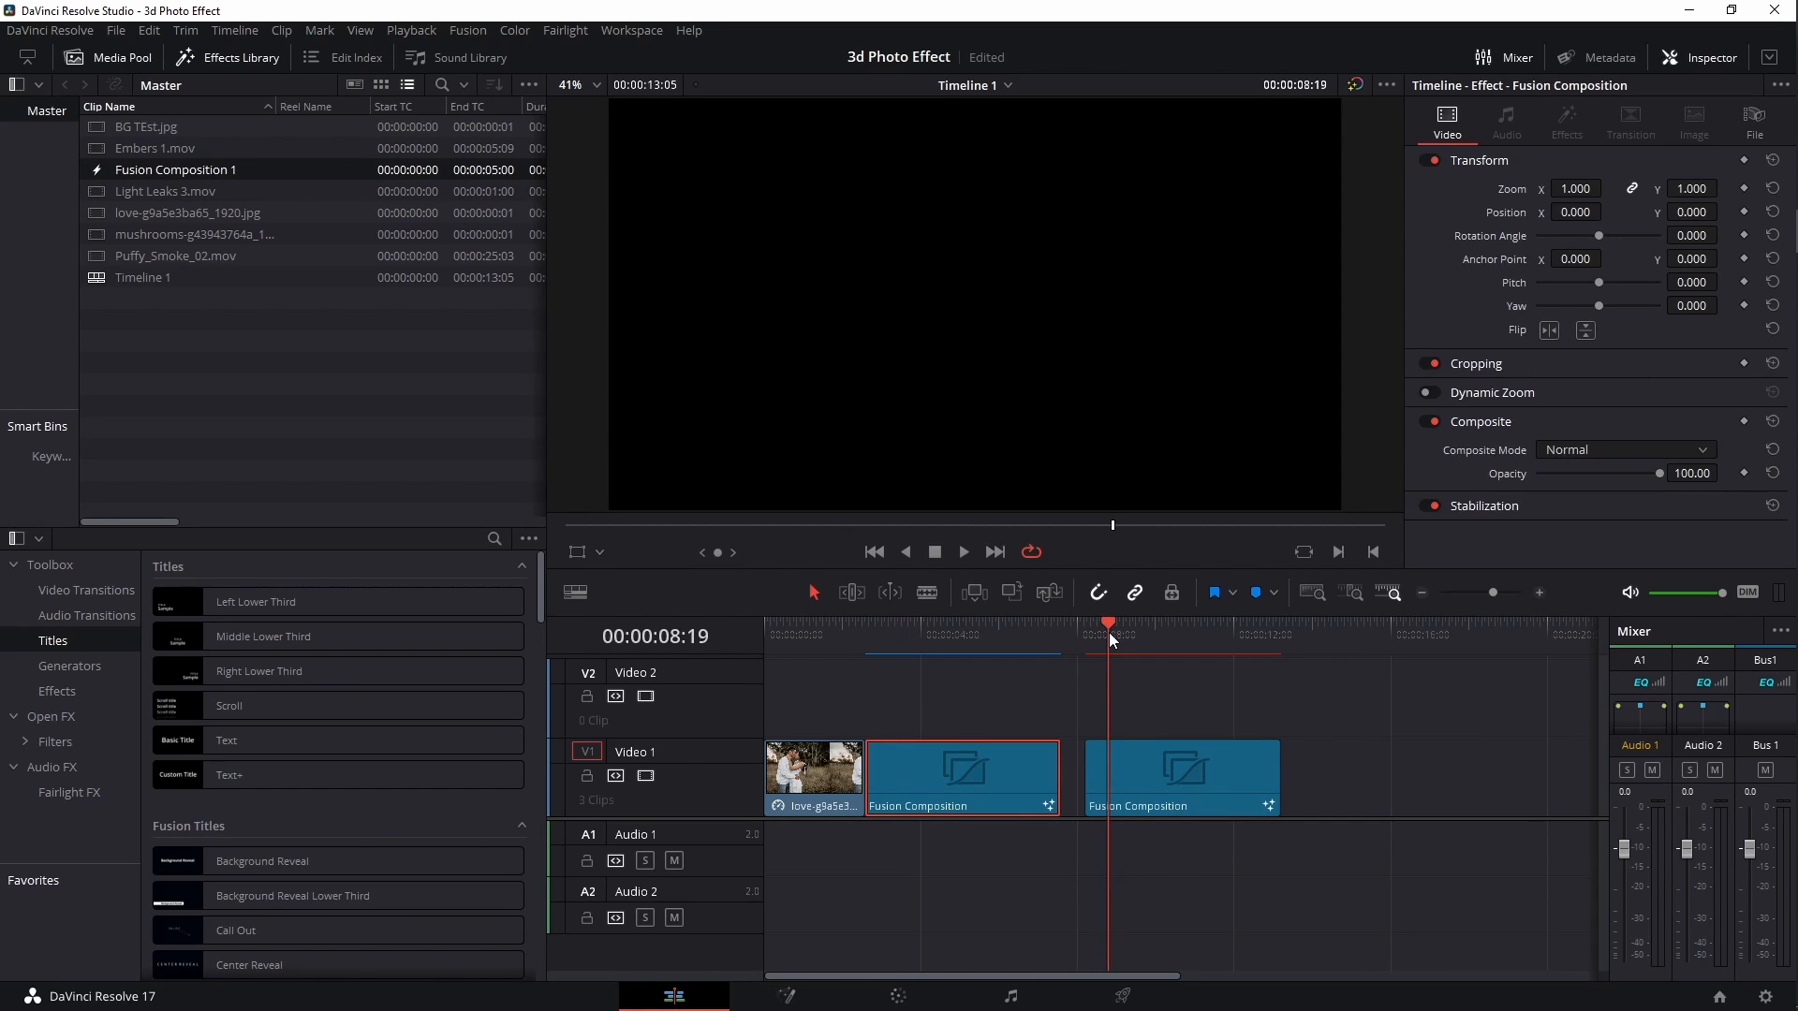
{"action": "left_click", "coordinate": [787, 995]}
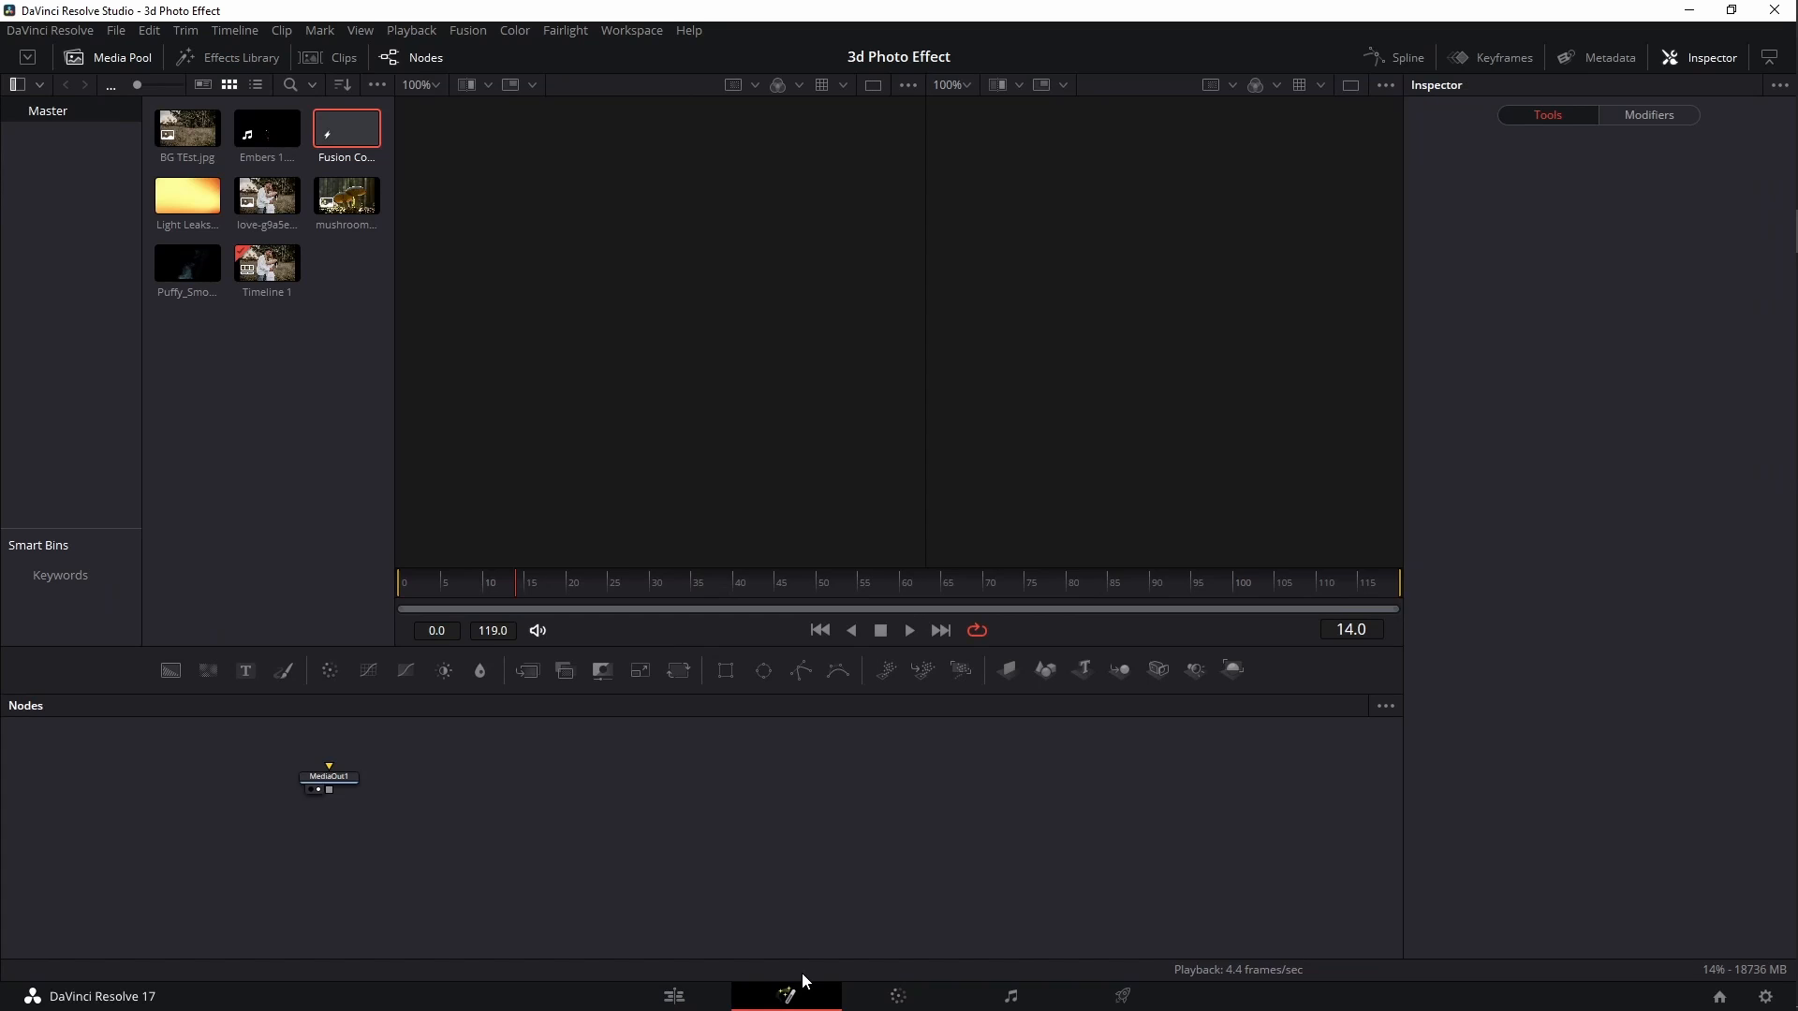
Enlarge the node area, add love-g9a5e3ba65_1920.jpg to the composition, and display it in the first viewer
{"action": "left_click_drag", "start_coordinate": [469, 855], "coordinate": [995, 902]}
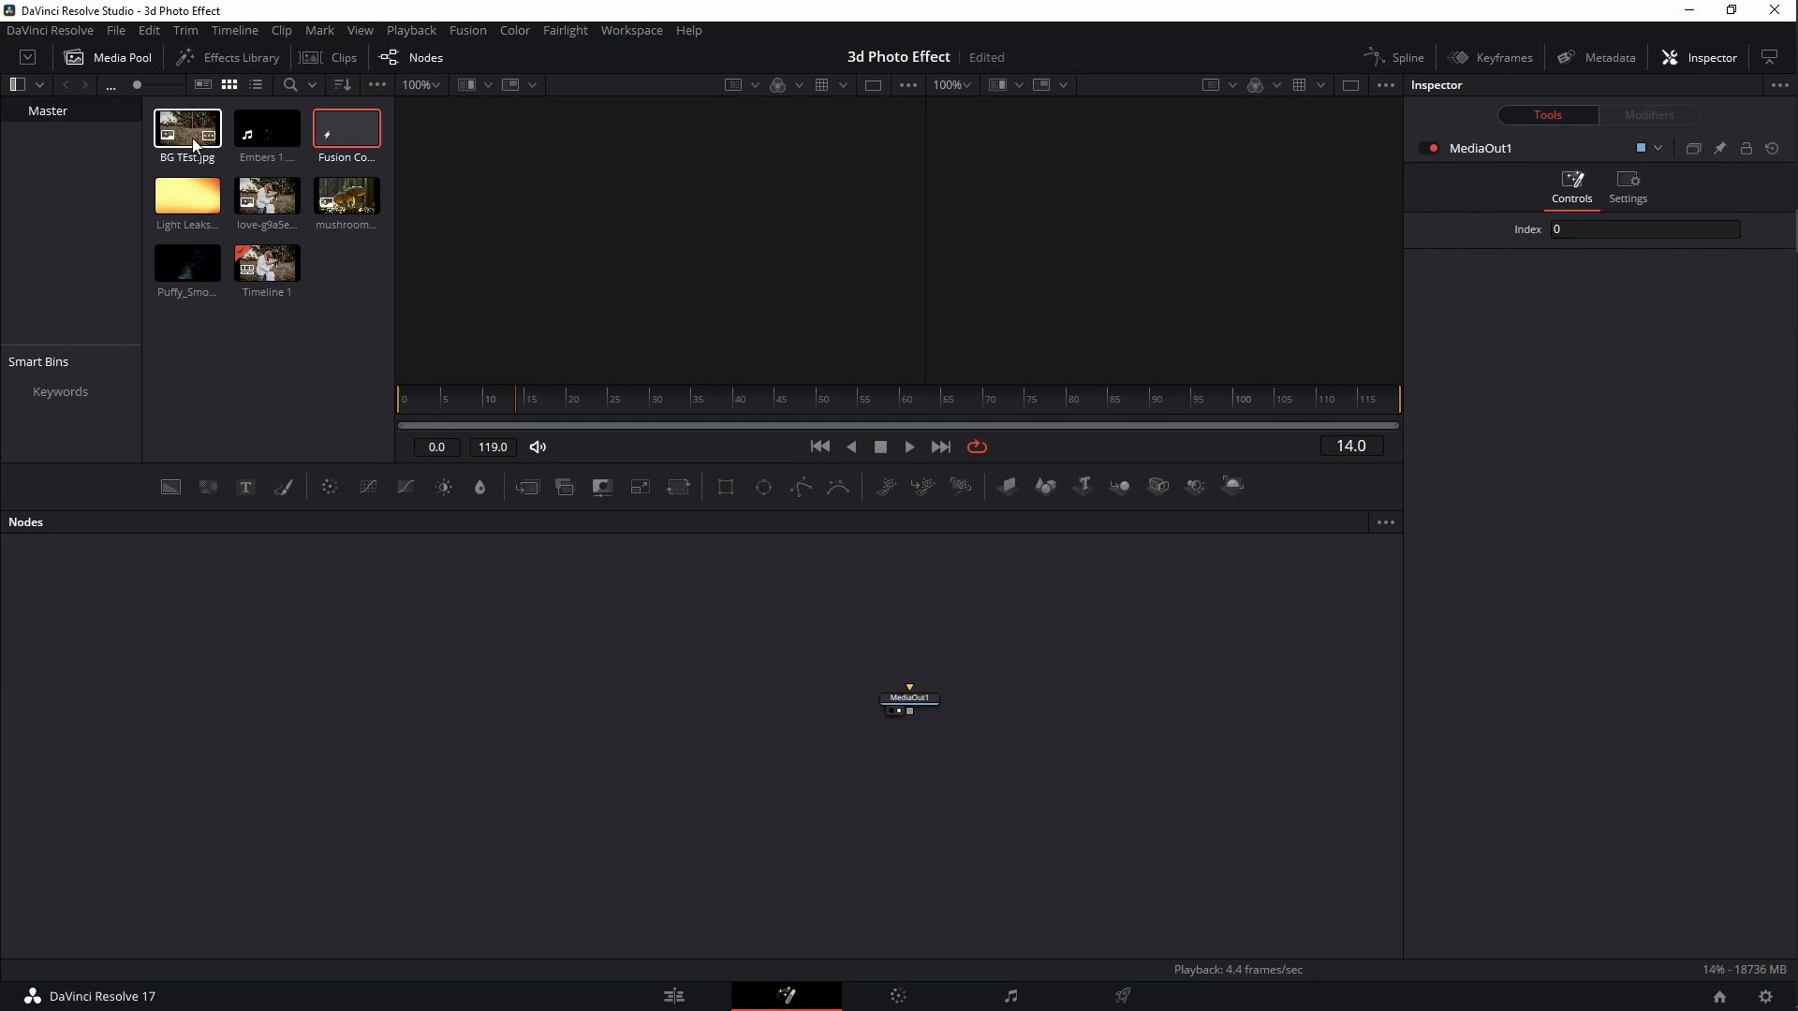
{"action": "left_click", "coordinate": [292, 377]}
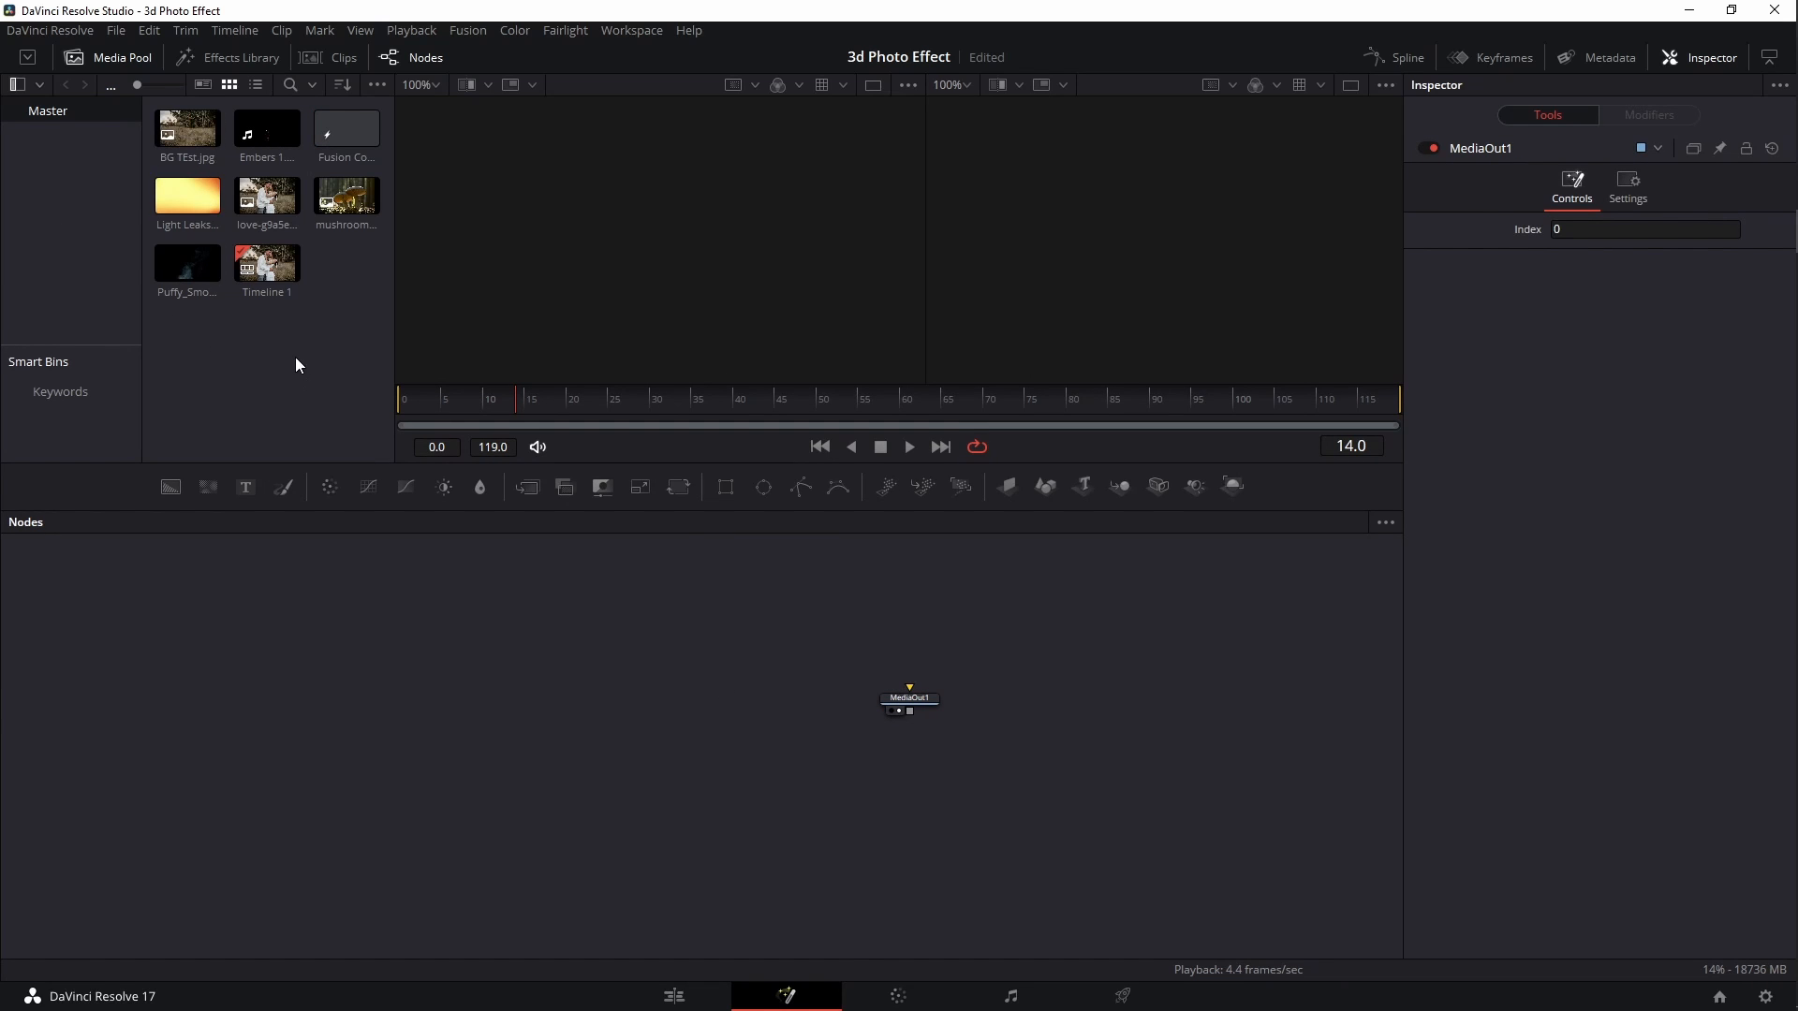
{"action": "left_click_drag", "start_coordinate": [273, 200], "coordinate": [509, 710]}
{"action": "left_click", "coordinate": [506, 711]}
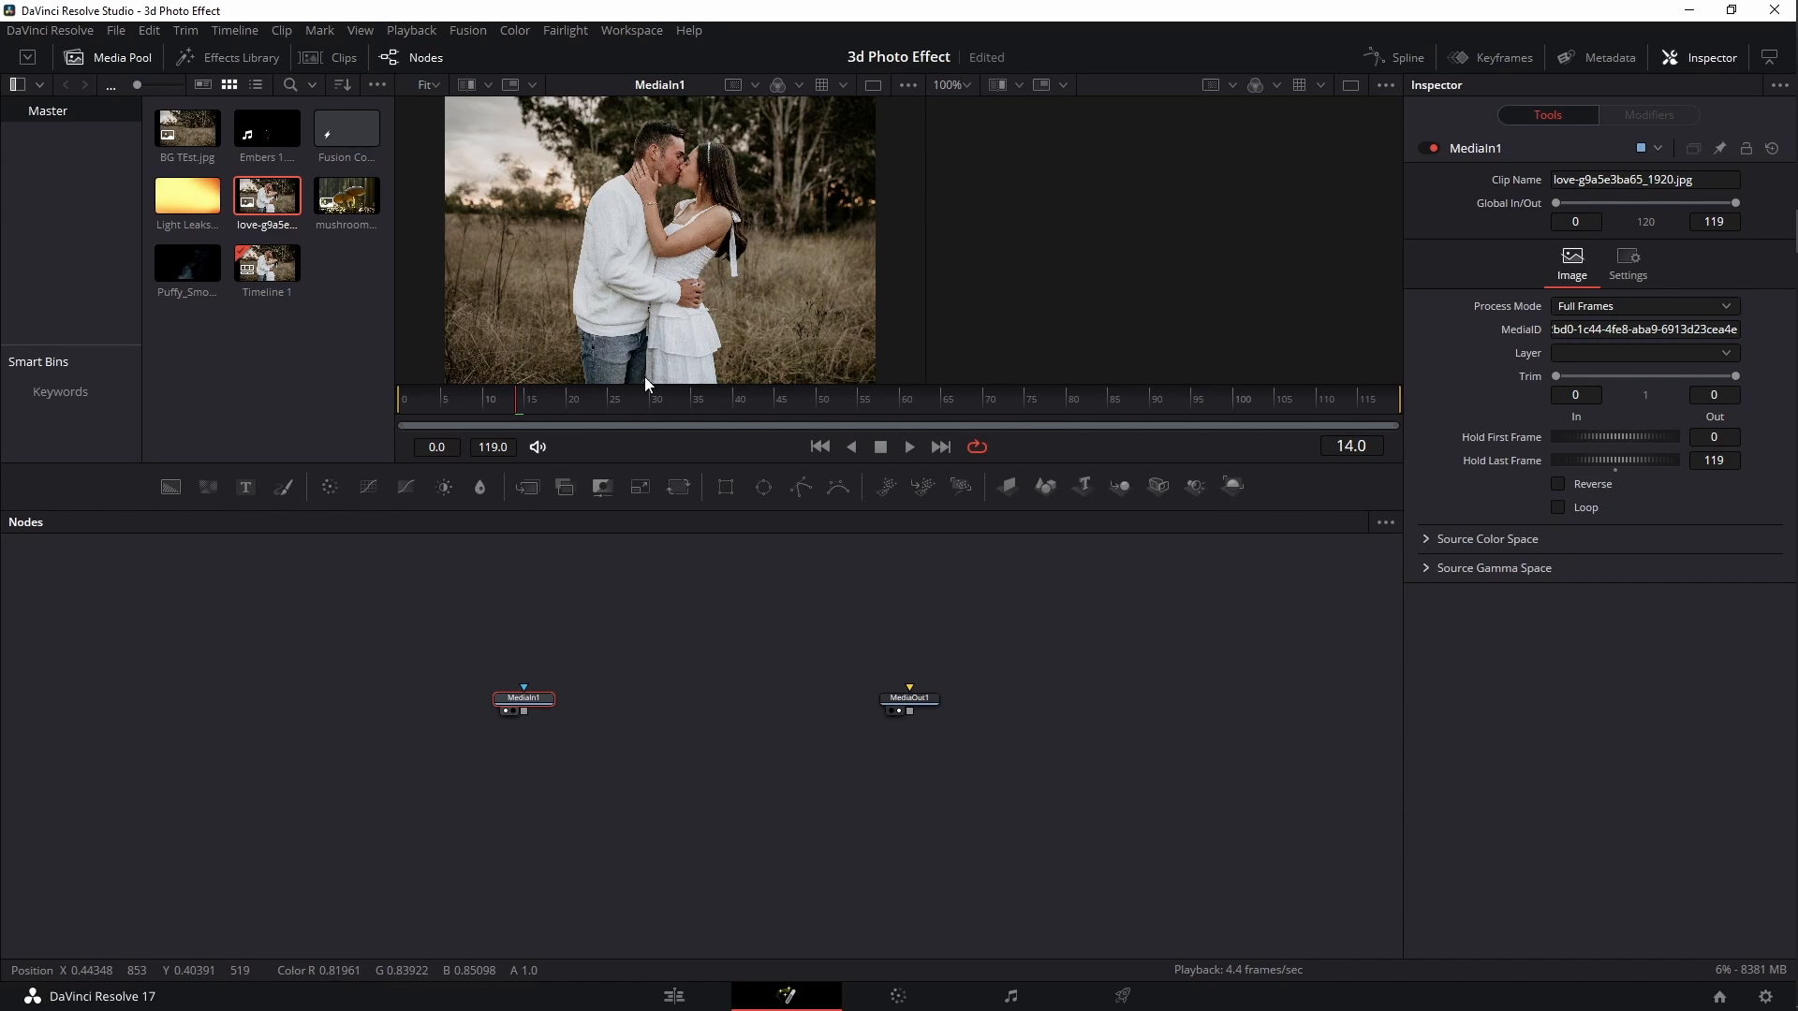
Hide the media pool, enlarge the viewers, and move the MediaIn1 node farther from MediaOut1
{"action": "left_click_drag", "start_coordinate": [625, 733], "coordinate": [613, 708]}
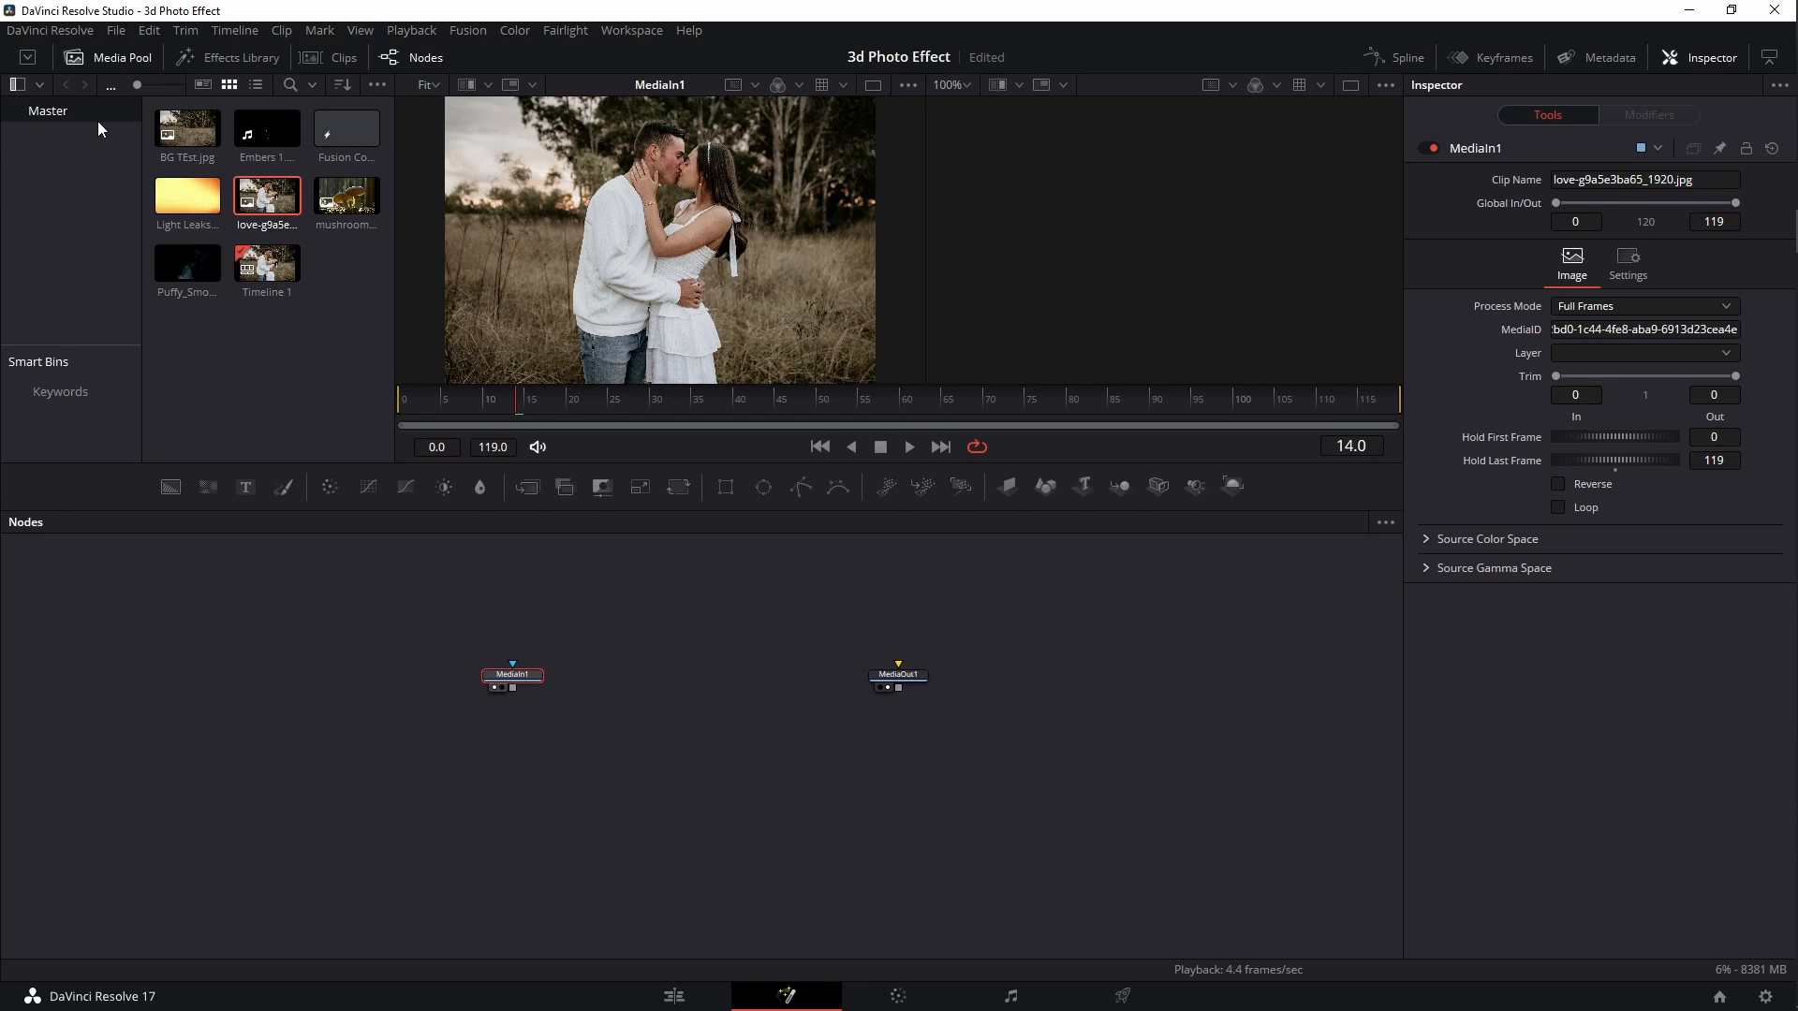
{"action": "left_click", "coordinate": [107, 57]}
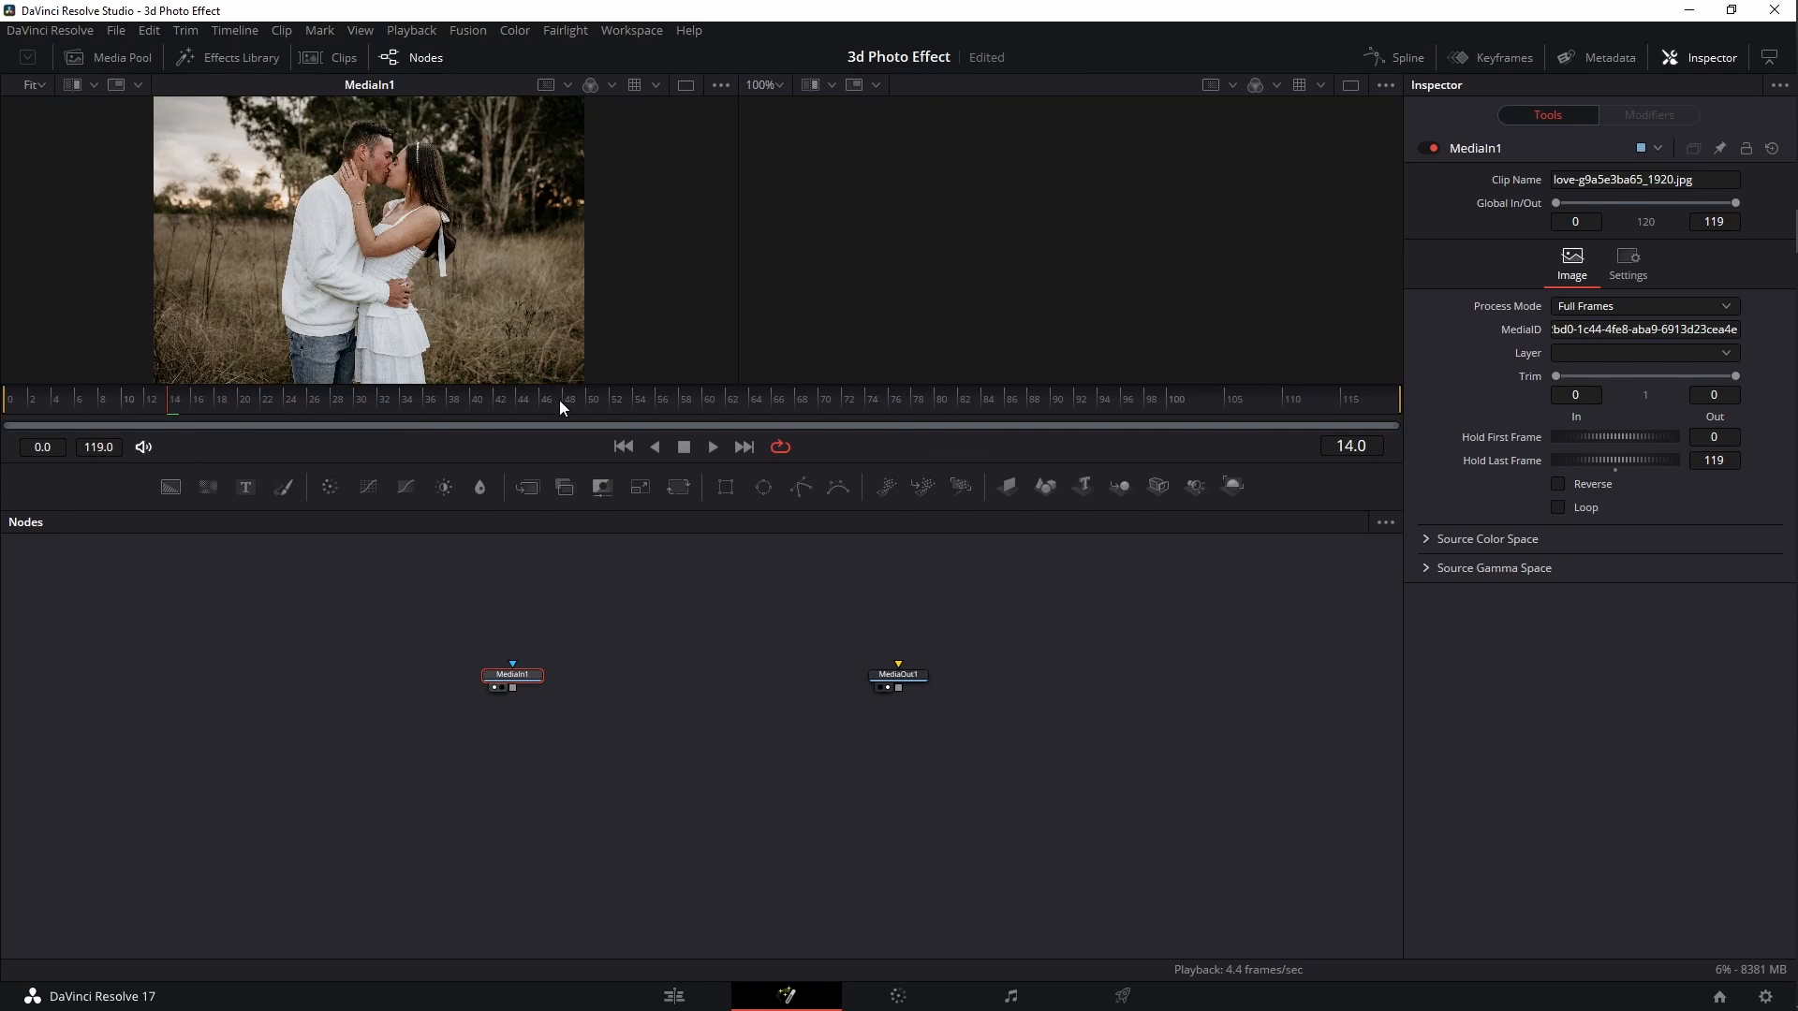
{"action": "left_click_drag", "start_coordinate": [560, 384], "coordinate": [565, 559]}
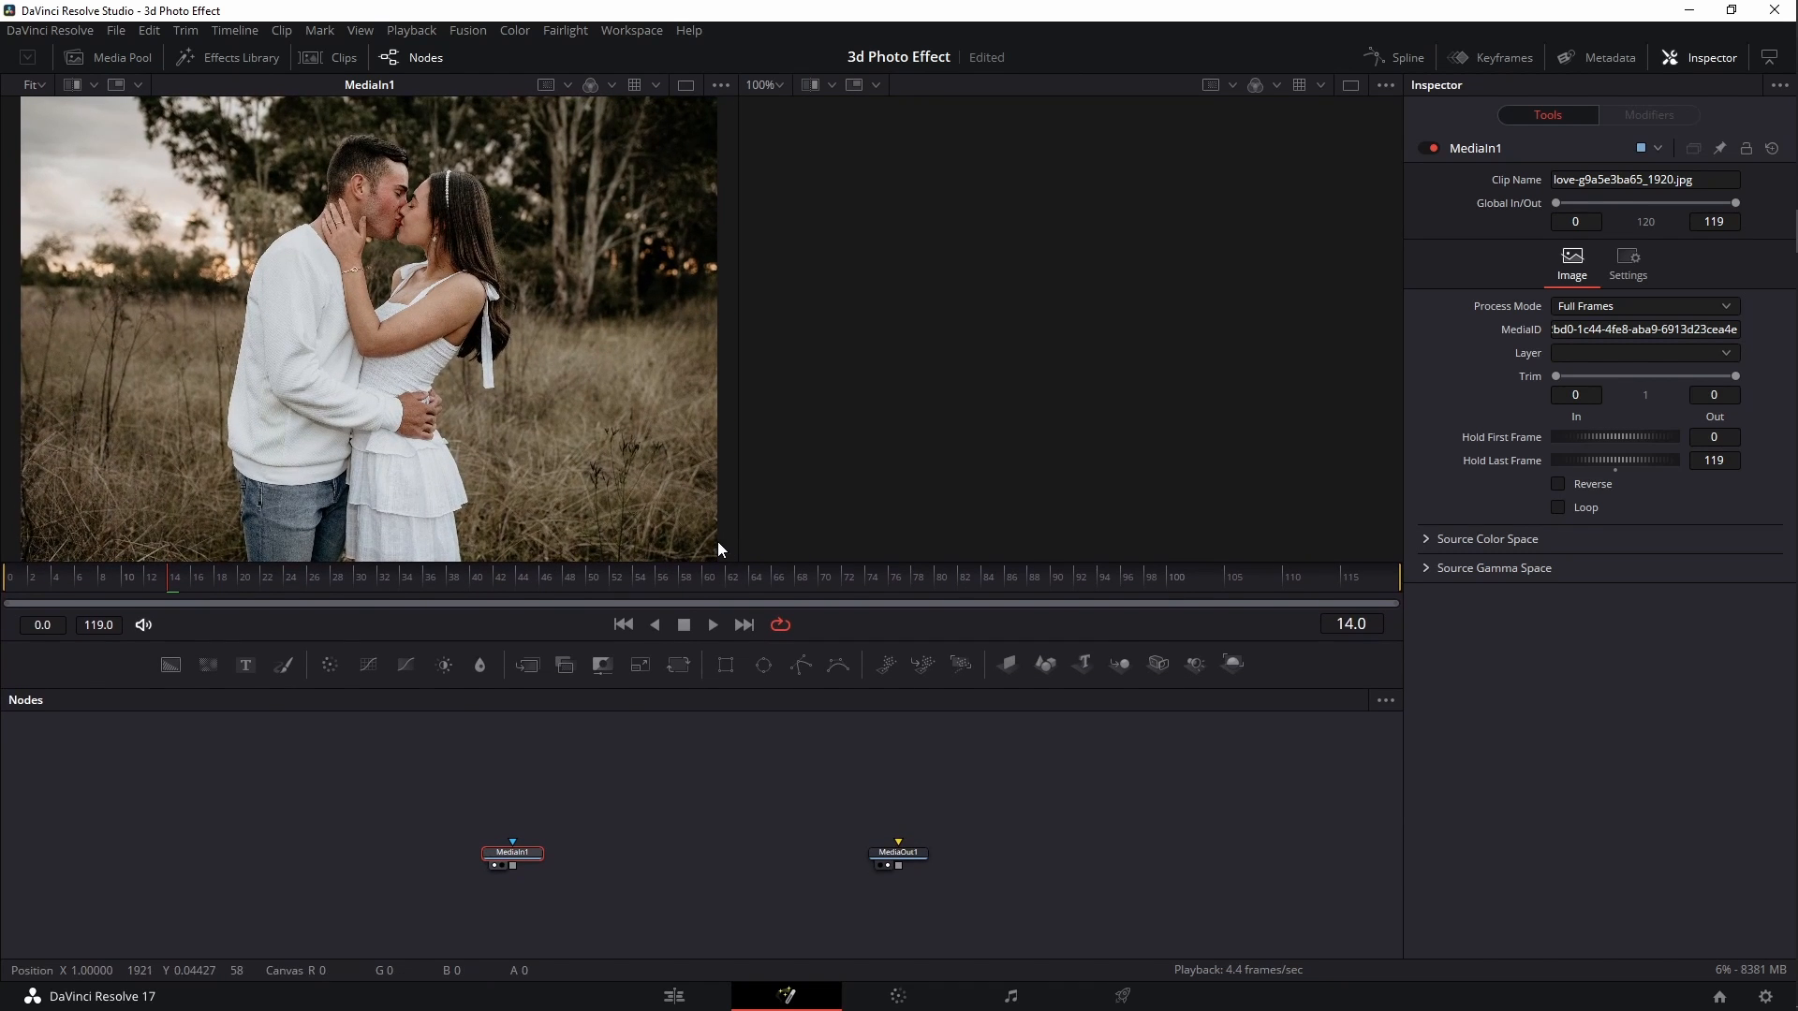
{"action": "left_click_drag", "start_coordinate": [512, 856], "coordinate": [435, 884]}
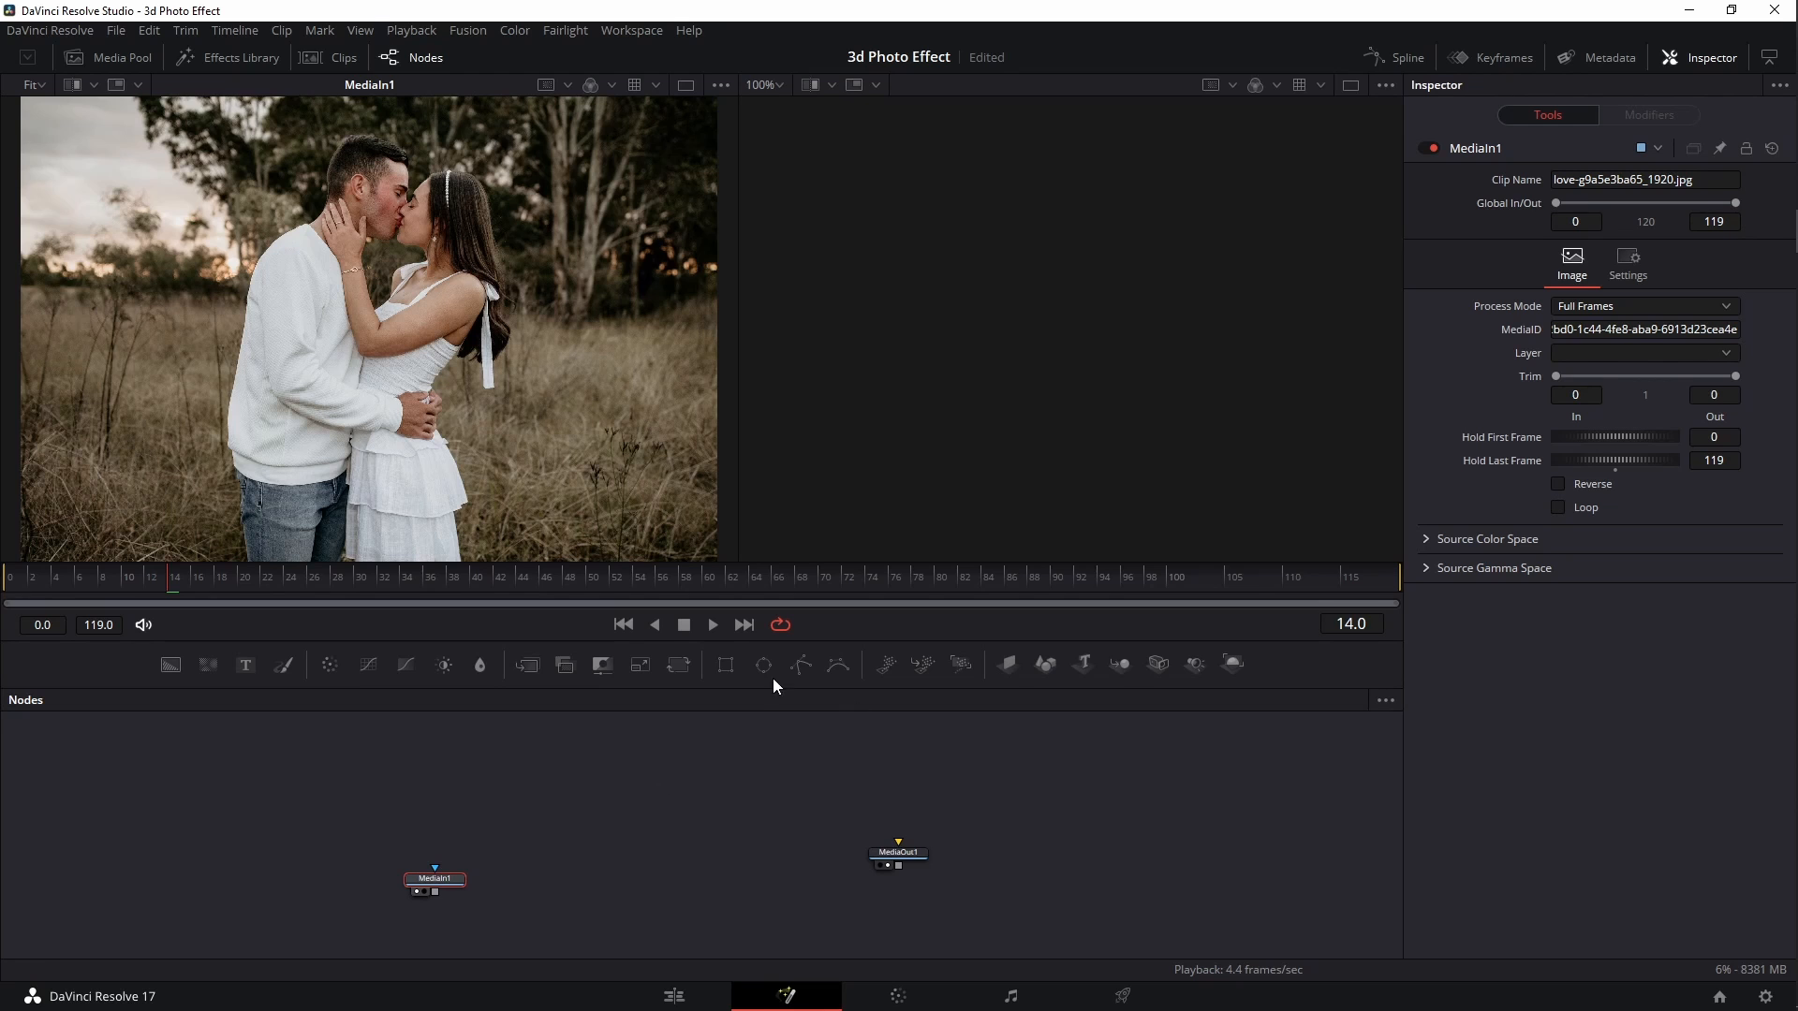
Add an inverted Polygon mask to MediaIn1 and draw a rough closed test outline over the couple's bodies
{"action": "left_click", "coordinate": [798, 665]}
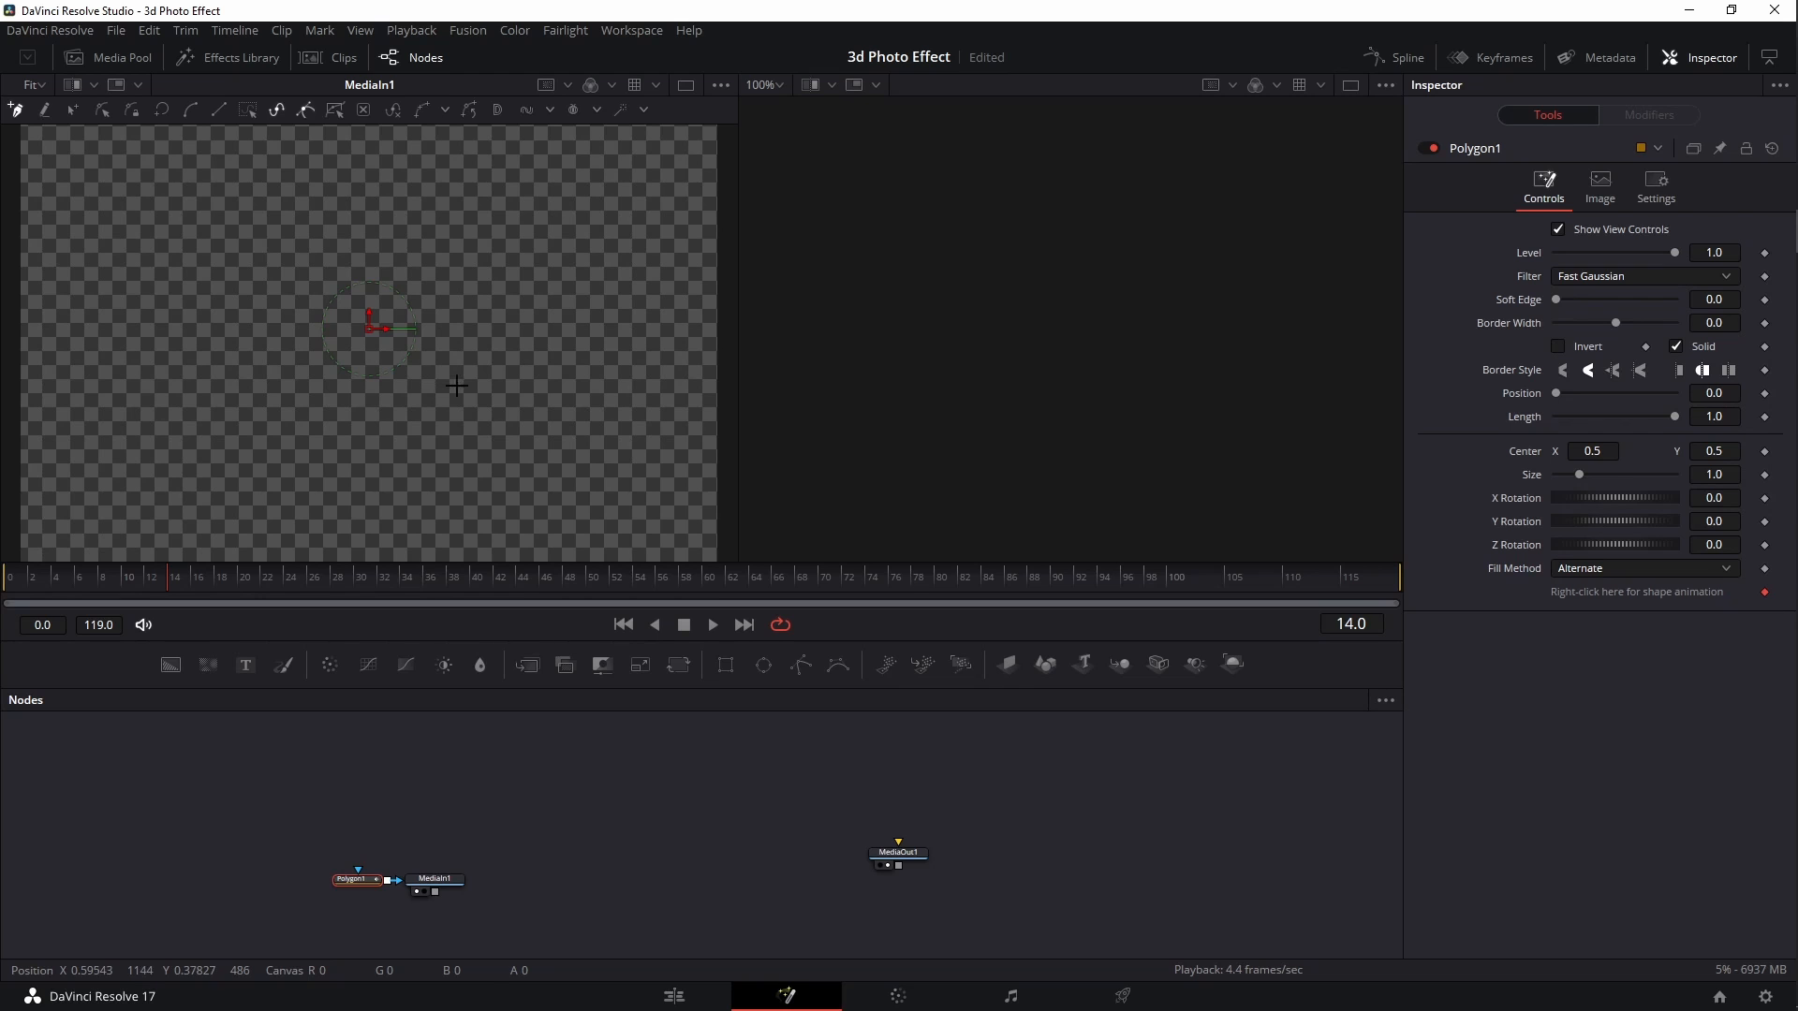
{"action": "left_click", "coordinate": [1559, 346]}
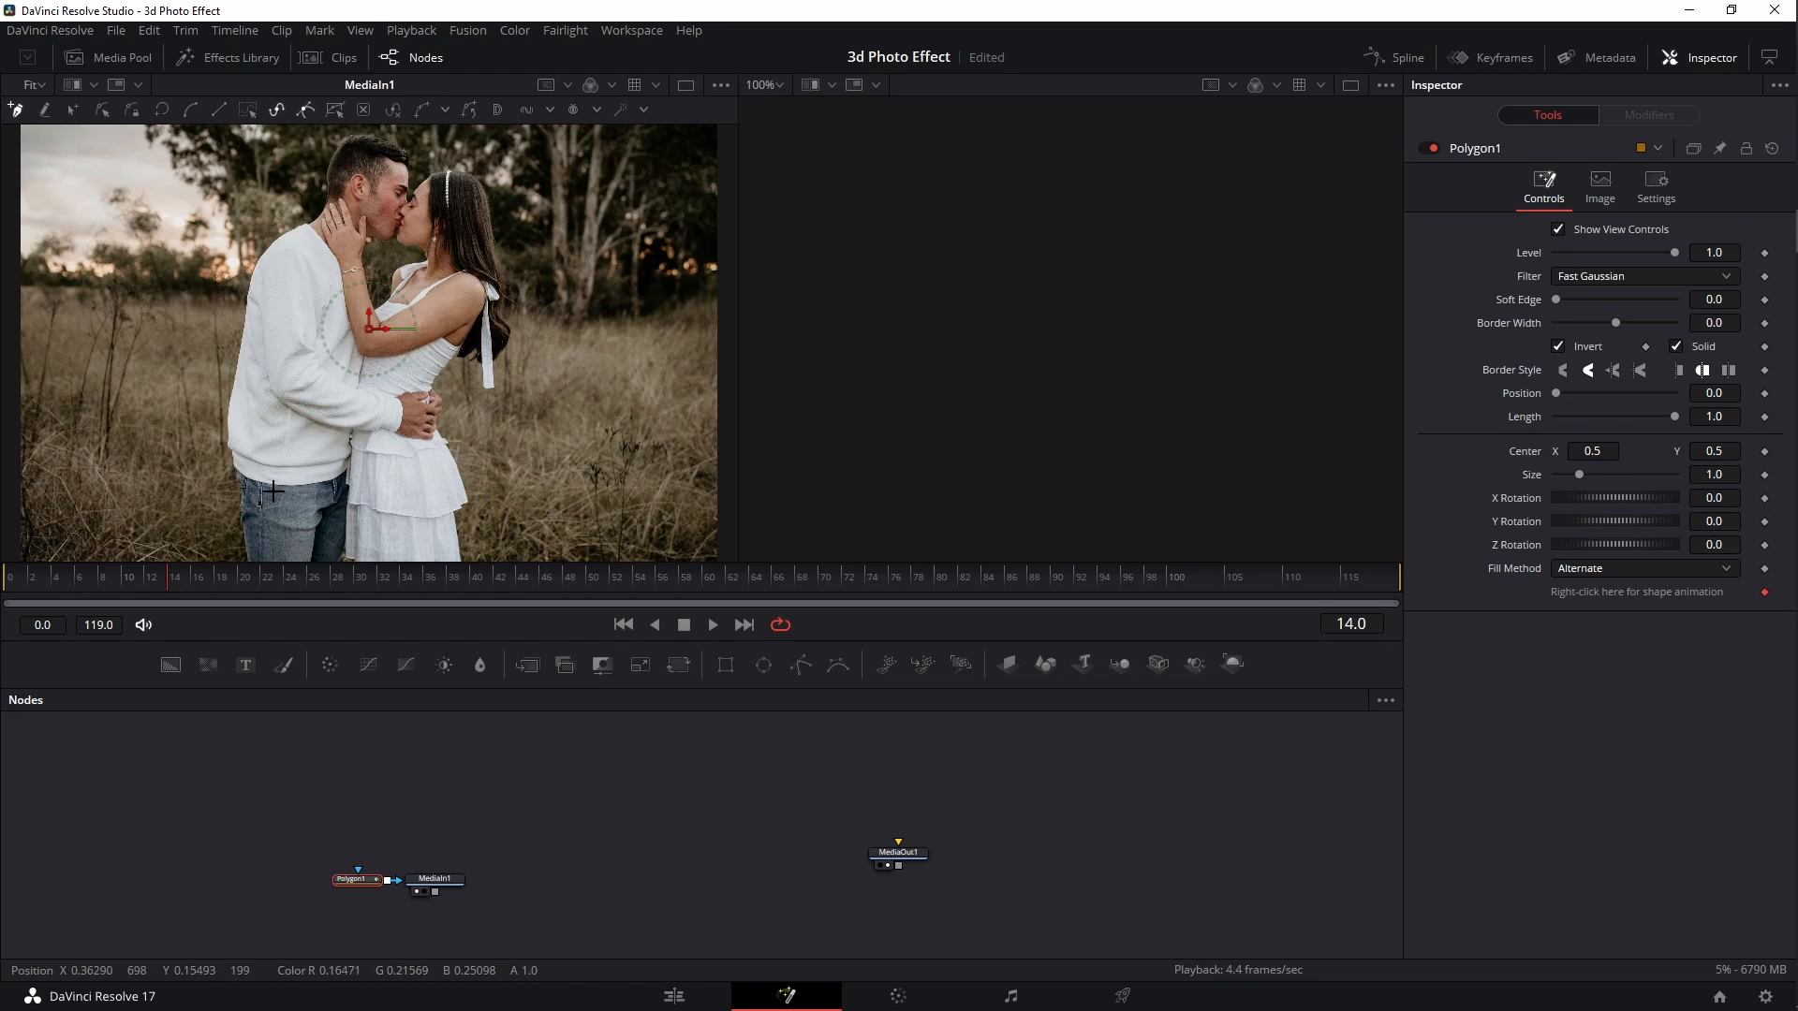
{"action": "left_click_drag", "start_coordinate": [304, 505], "coordinate": [323, 463]}
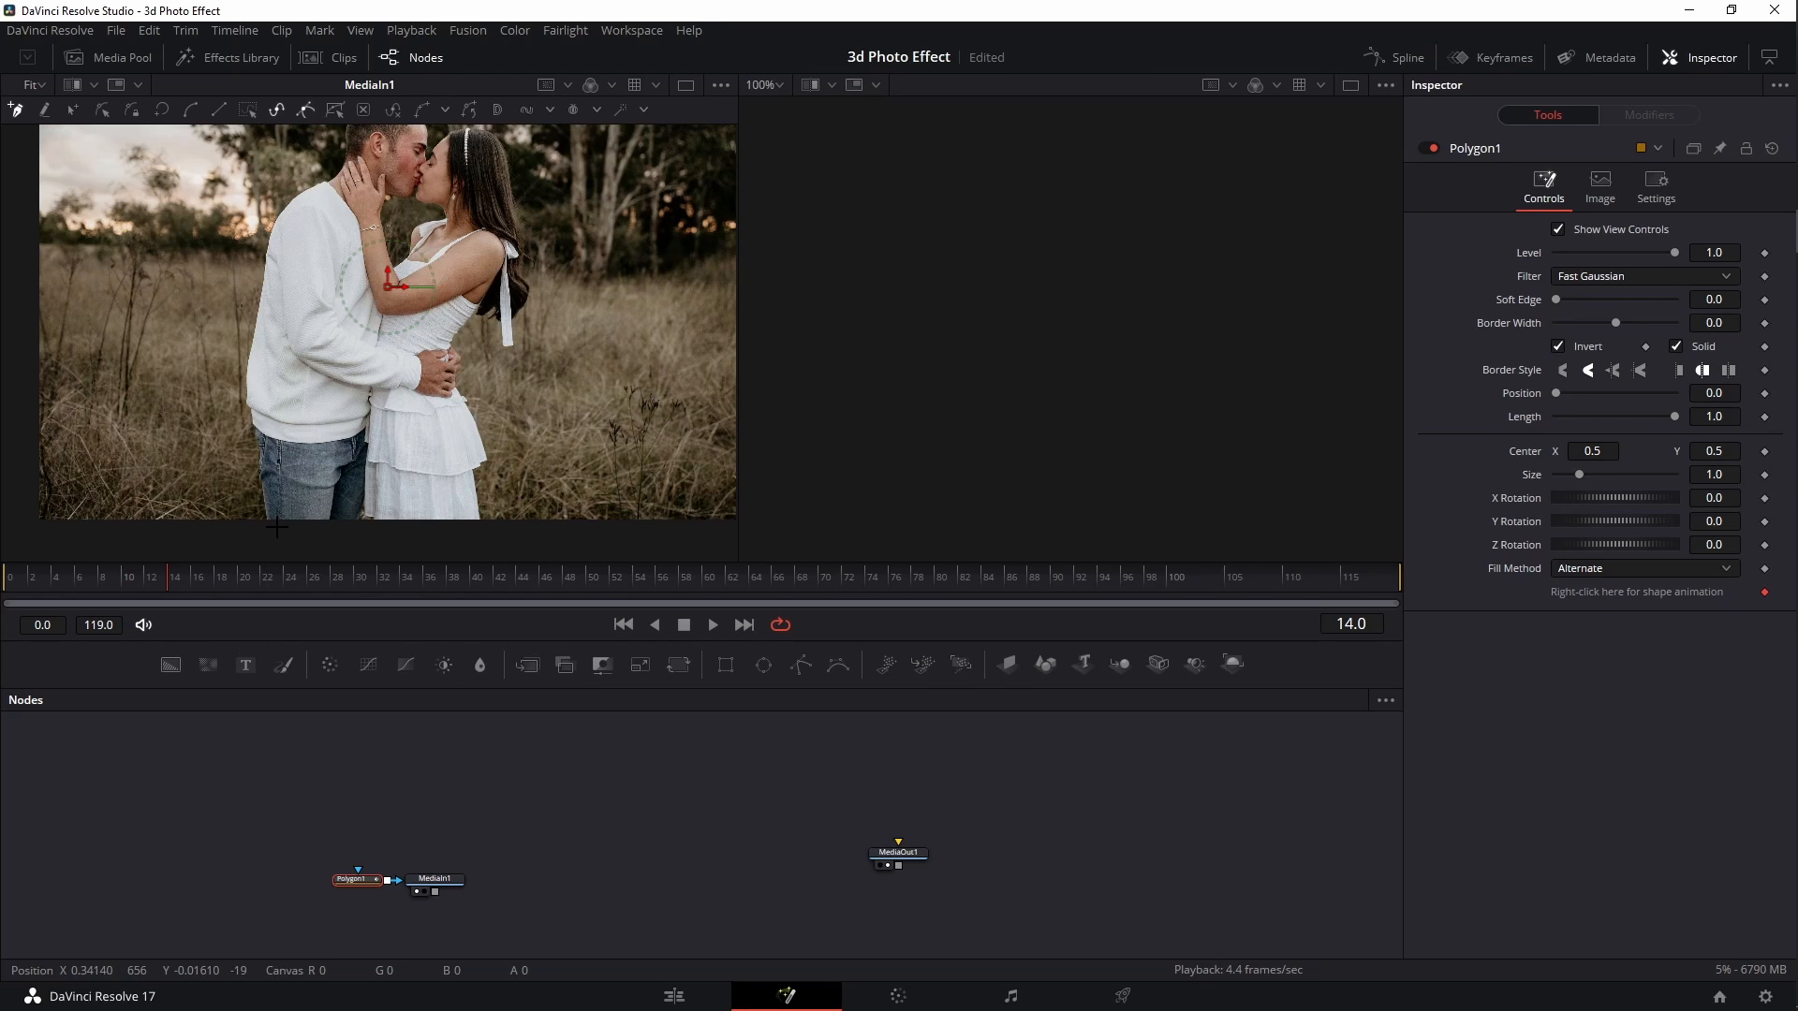
{"action": "left_click", "coordinate": [261, 536]}
{"action": "left_click", "coordinate": [276, 192]}
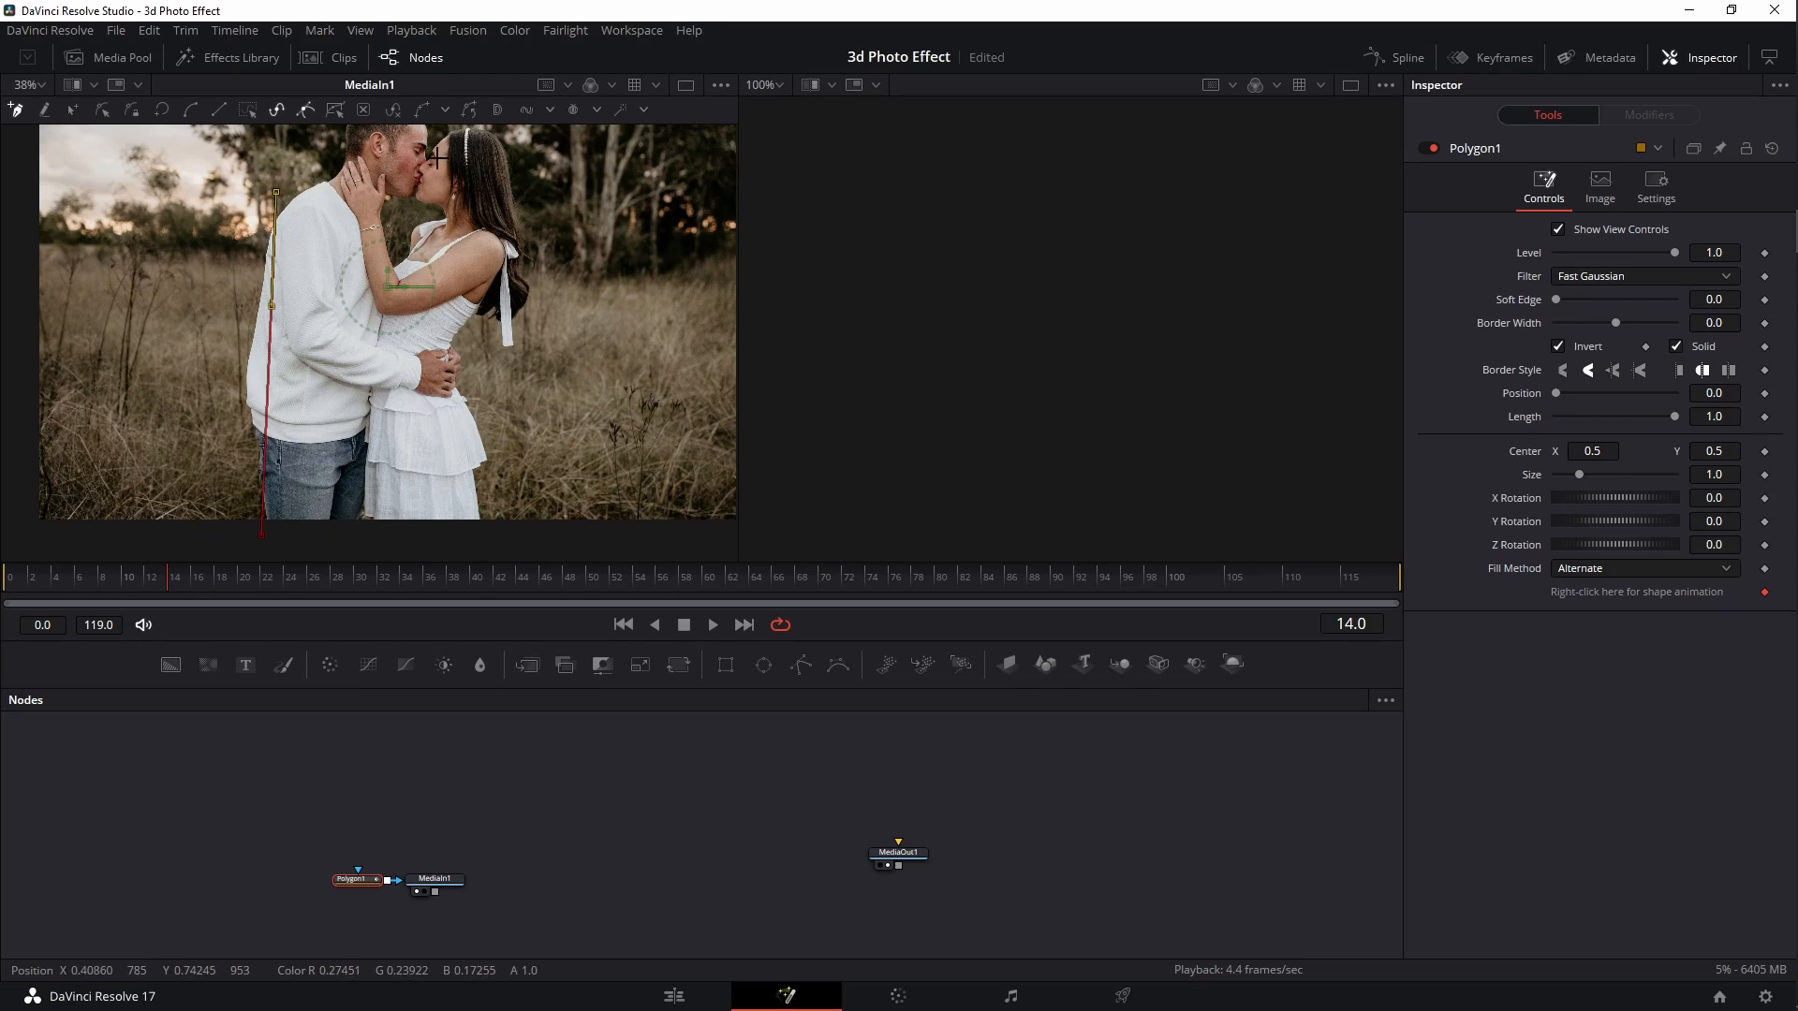
{"action": "left_click", "coordinate": [400, 172]}
{"action": "left_click", "coordinate": [463, 163]}
{"action": "left_click", "coordinate": [480, 384]}
{"action": "left_click", "coordinate": [480, 492]}
{"action": "left_click", "coordinate": [480, 546]}
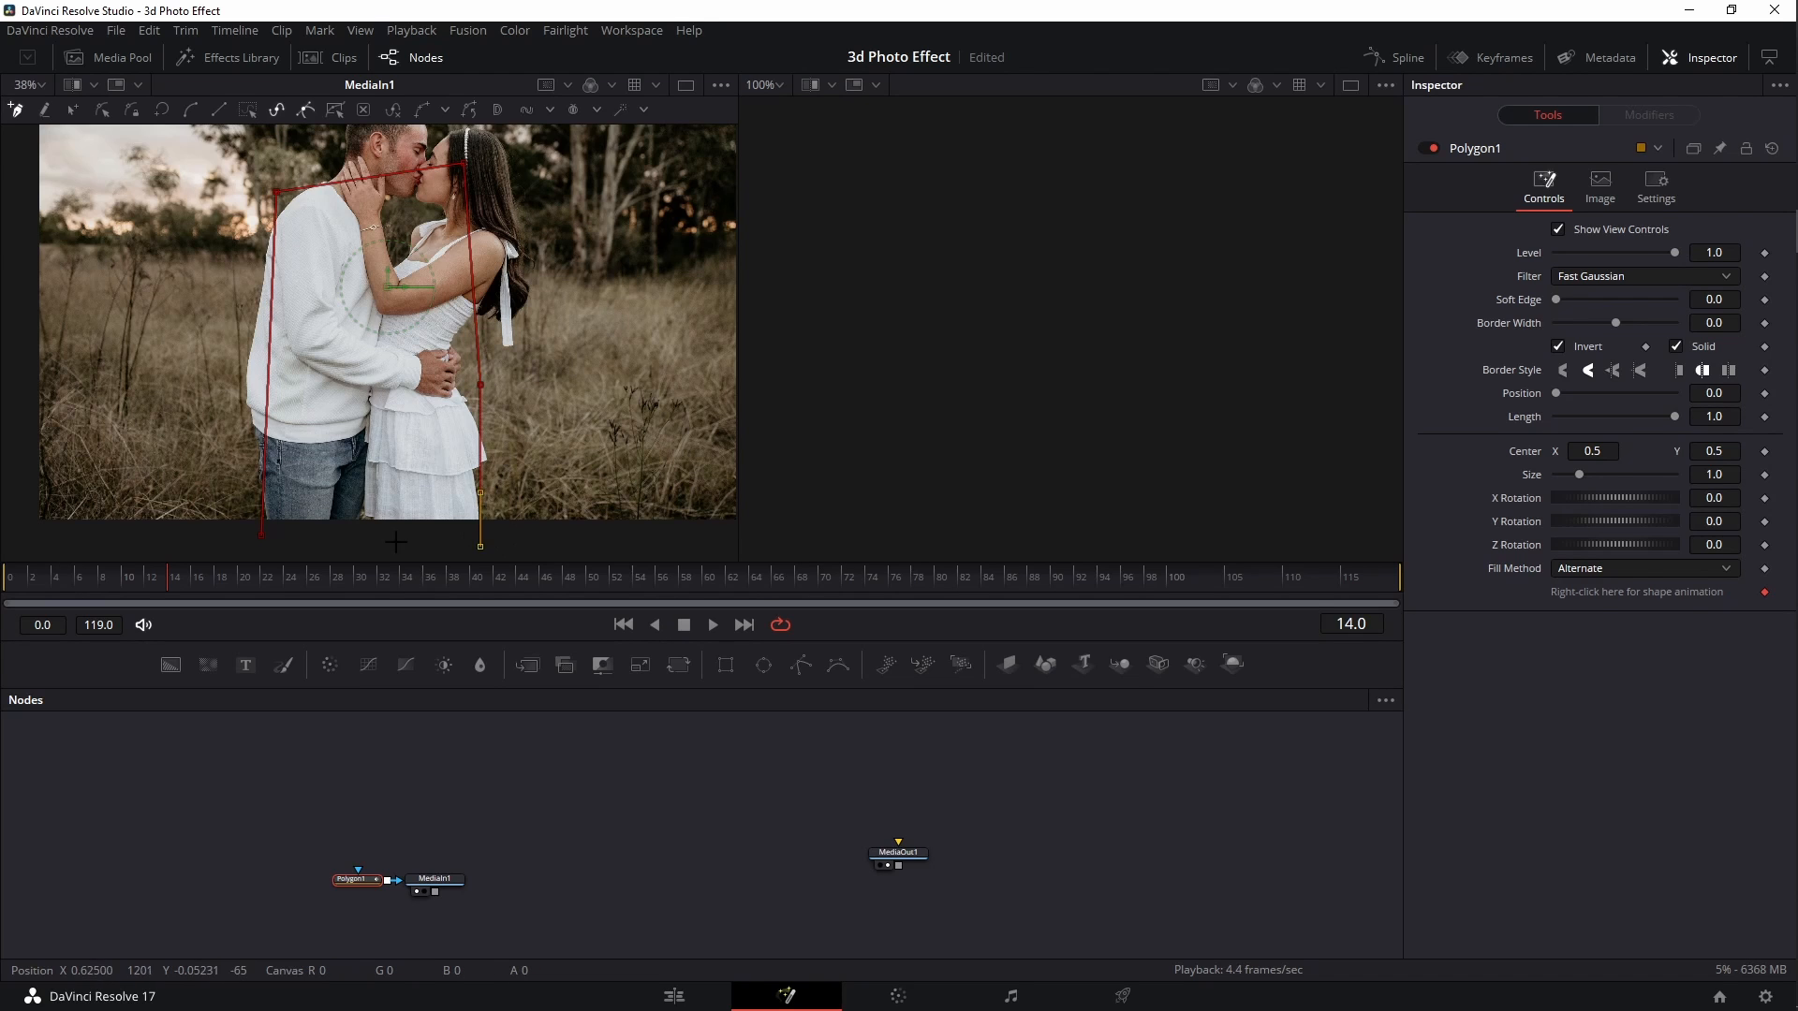
{"action": "left_click", "coordinate": [263, 536]}
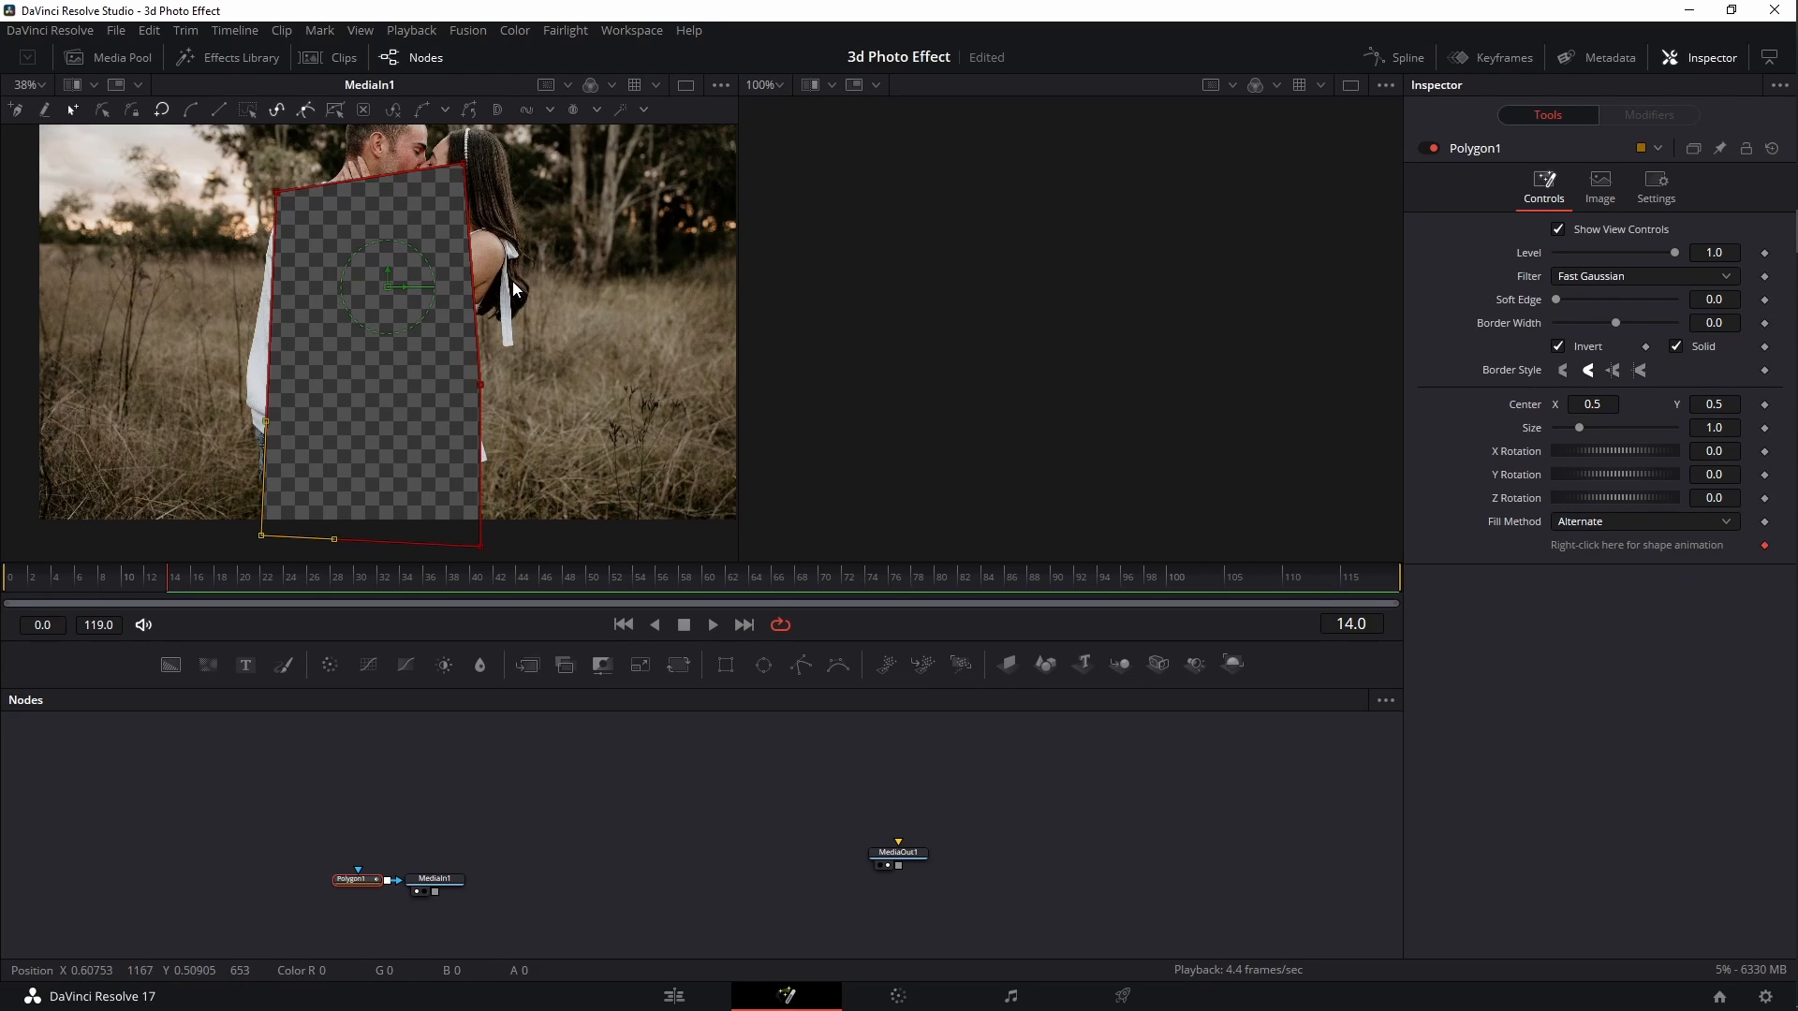
Turn off inversion on the rough test mask and delete its Polygon node
{"action": "left_click", "coordinate": [1558, 347]}
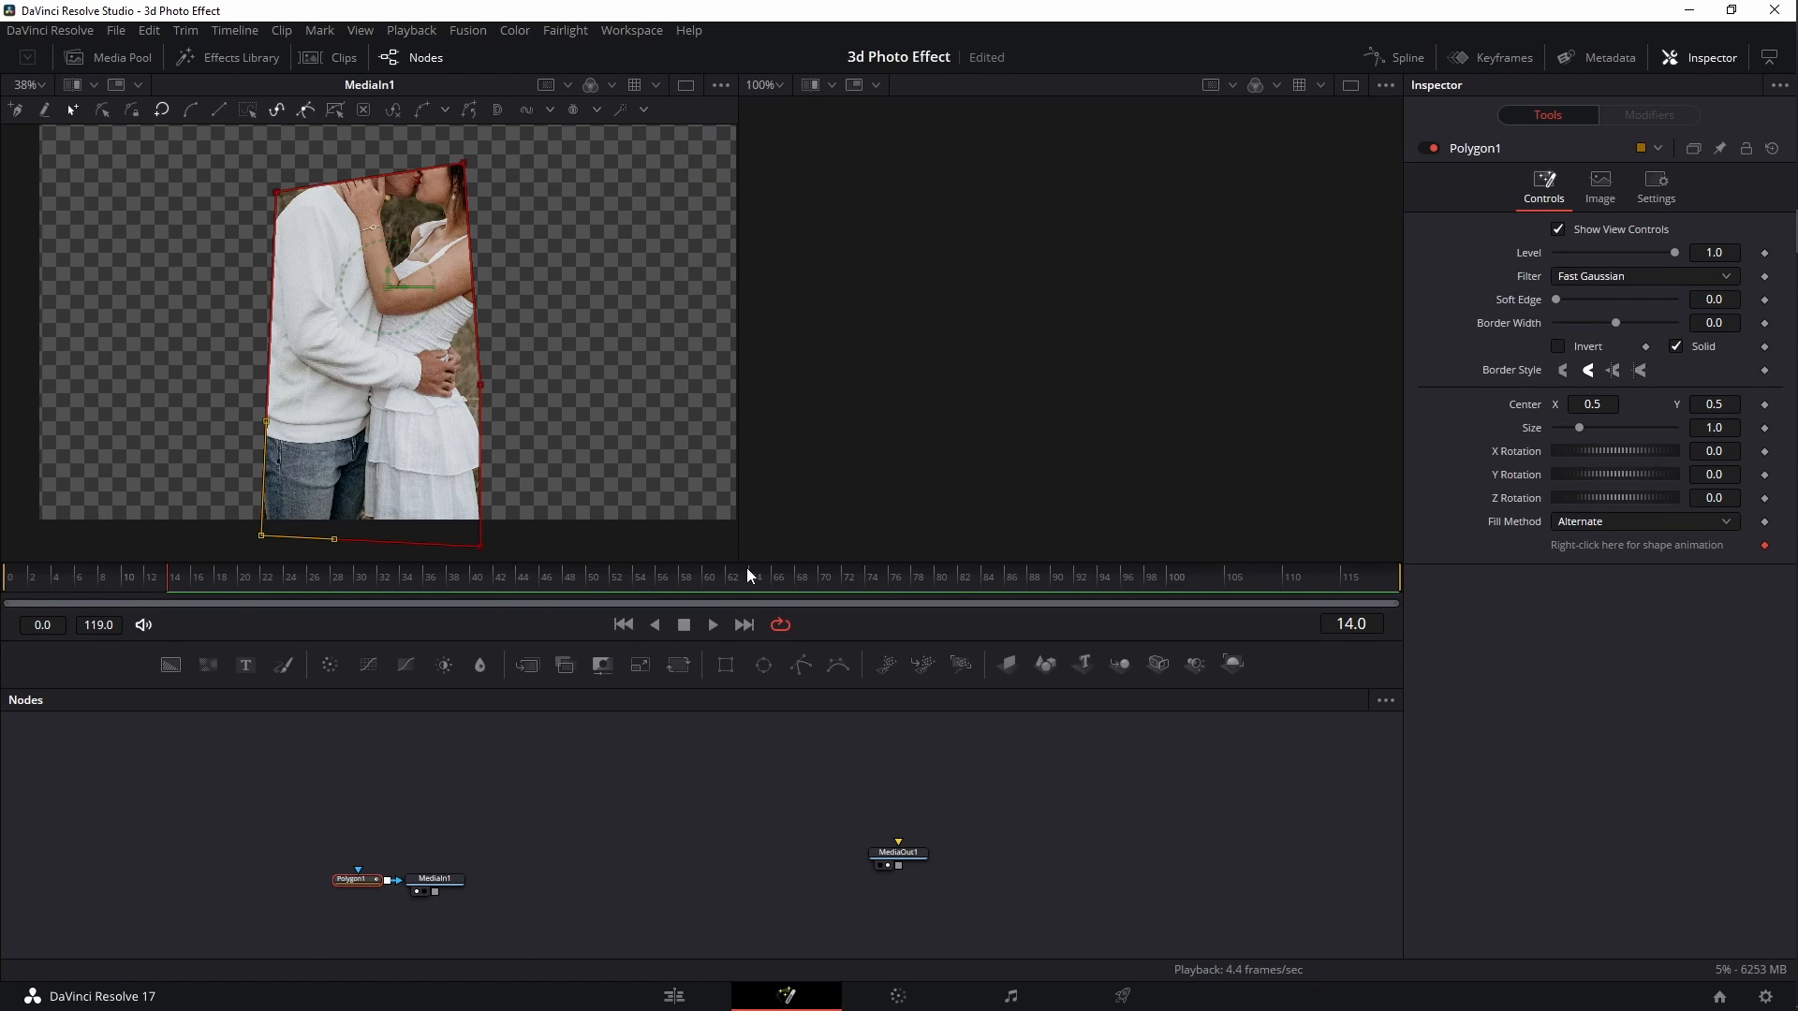
{"action": "left_click_drag", "start_coordinate": [302, 852], "coordinate": [367, 912]}
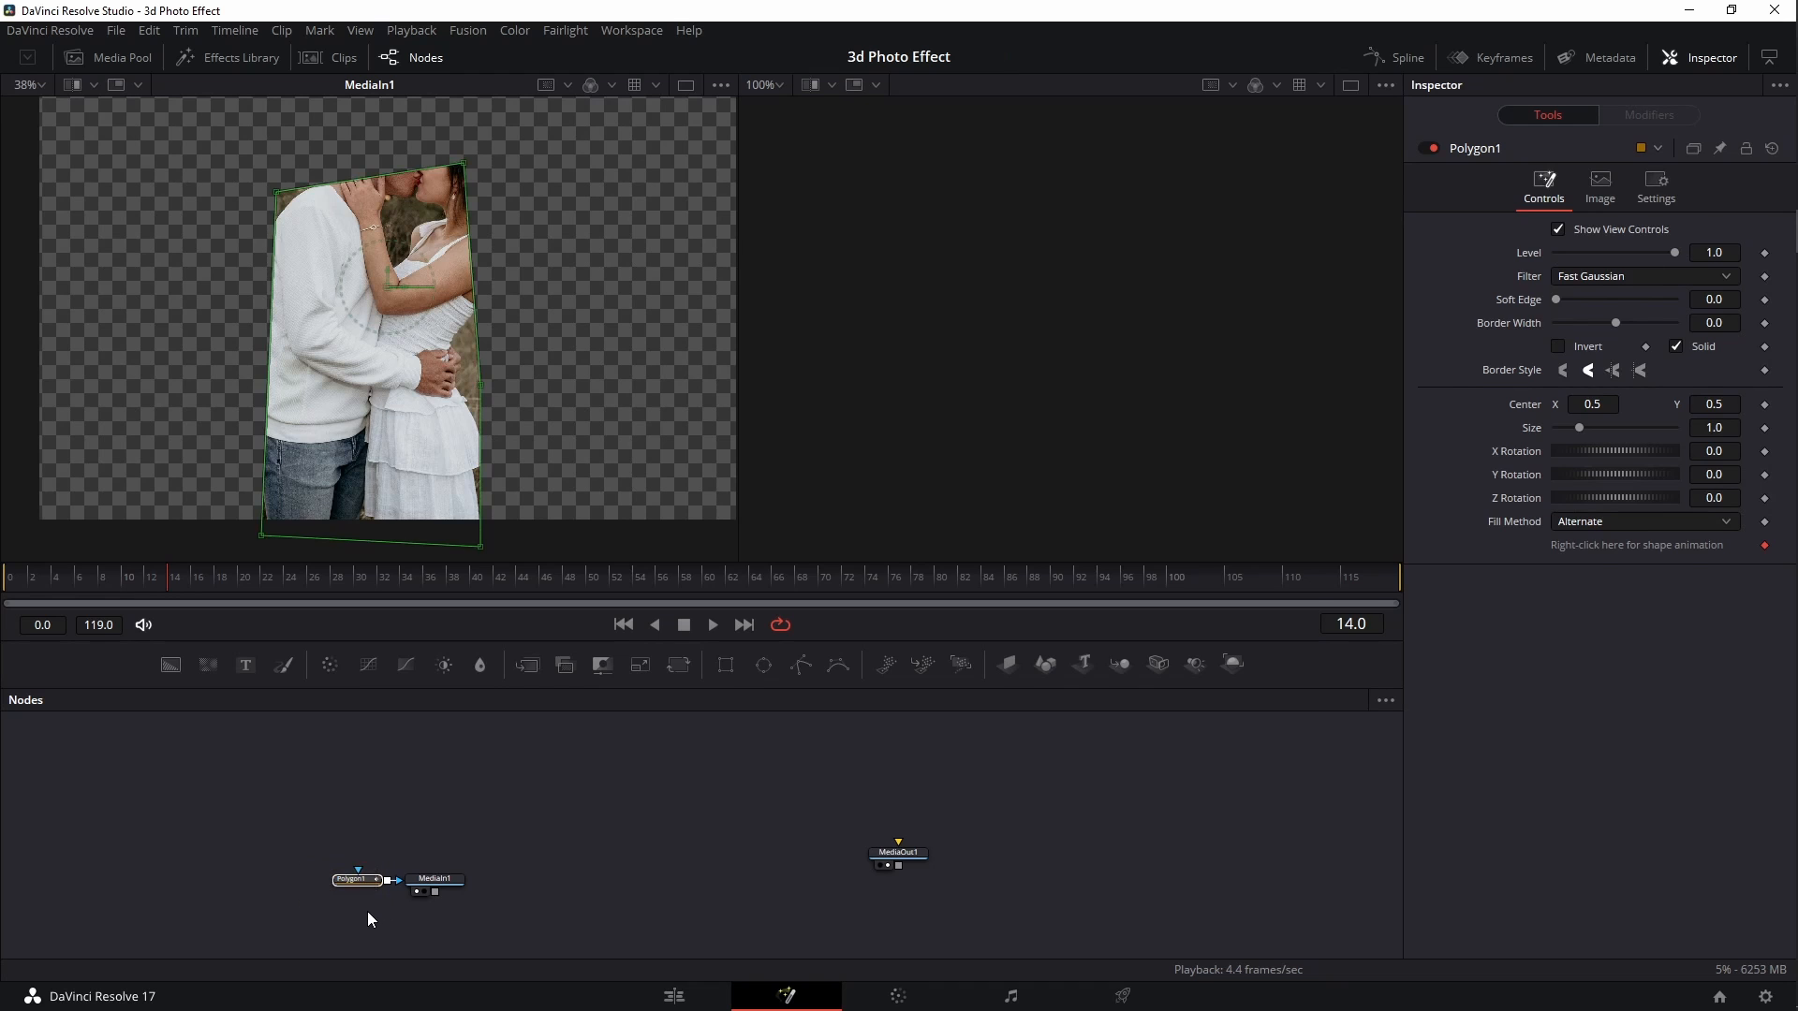
{"action": "key", "text": "Delete"}
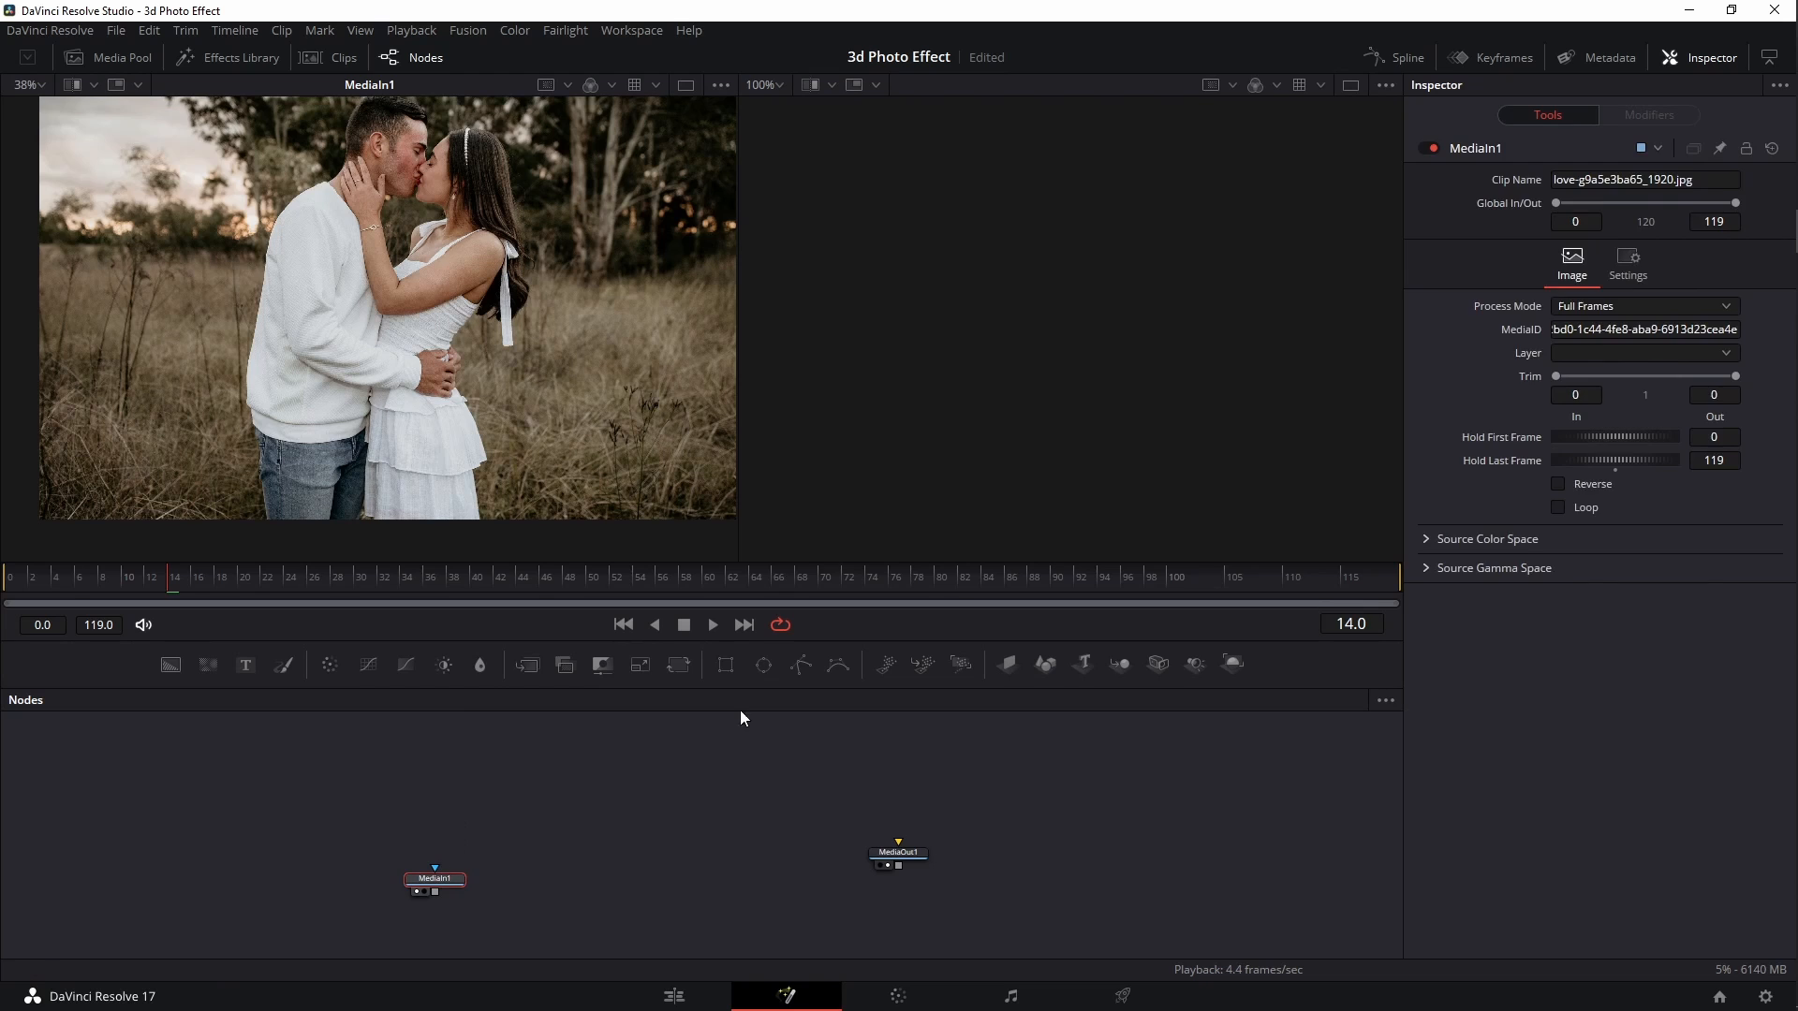
Add a new inverted Polygon mask to MediaIn1 and start its outline just below the photo, going up the outer leg of the man's jeans
{"action": "left_click", "coordinate": [800, 665]}
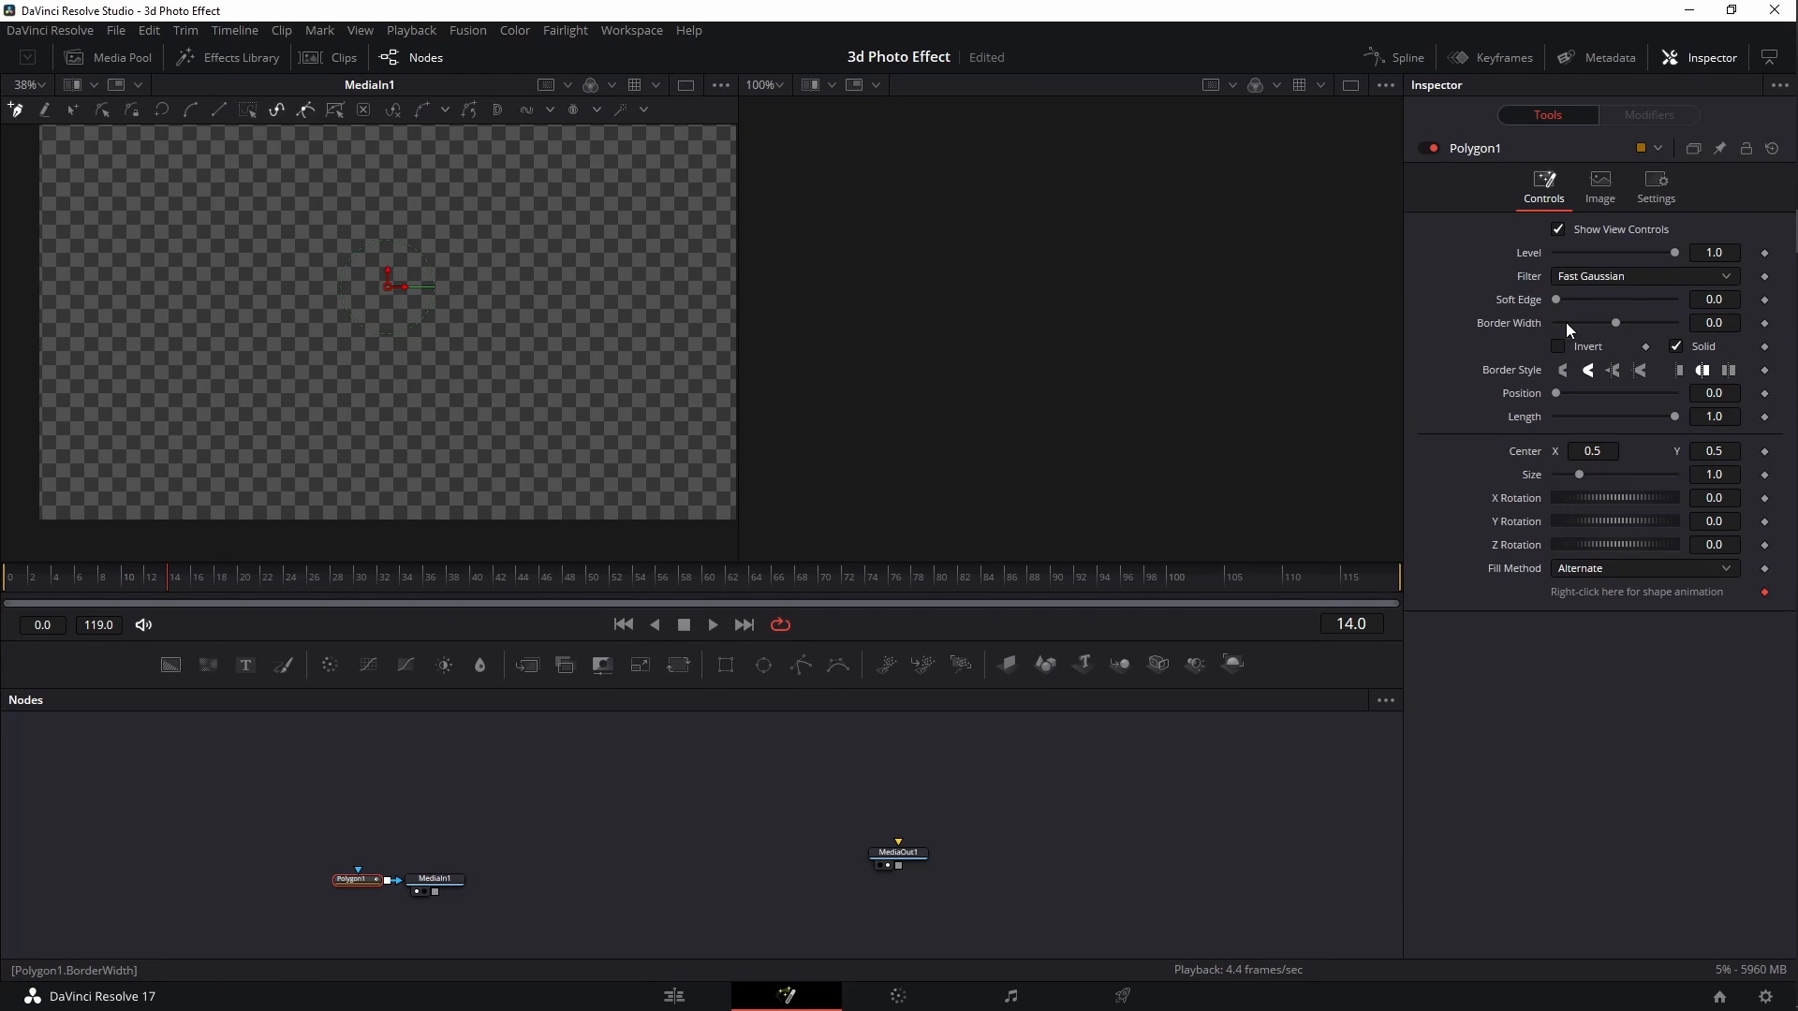
{"action": "left_click", "coordinate": [1558, 346]}
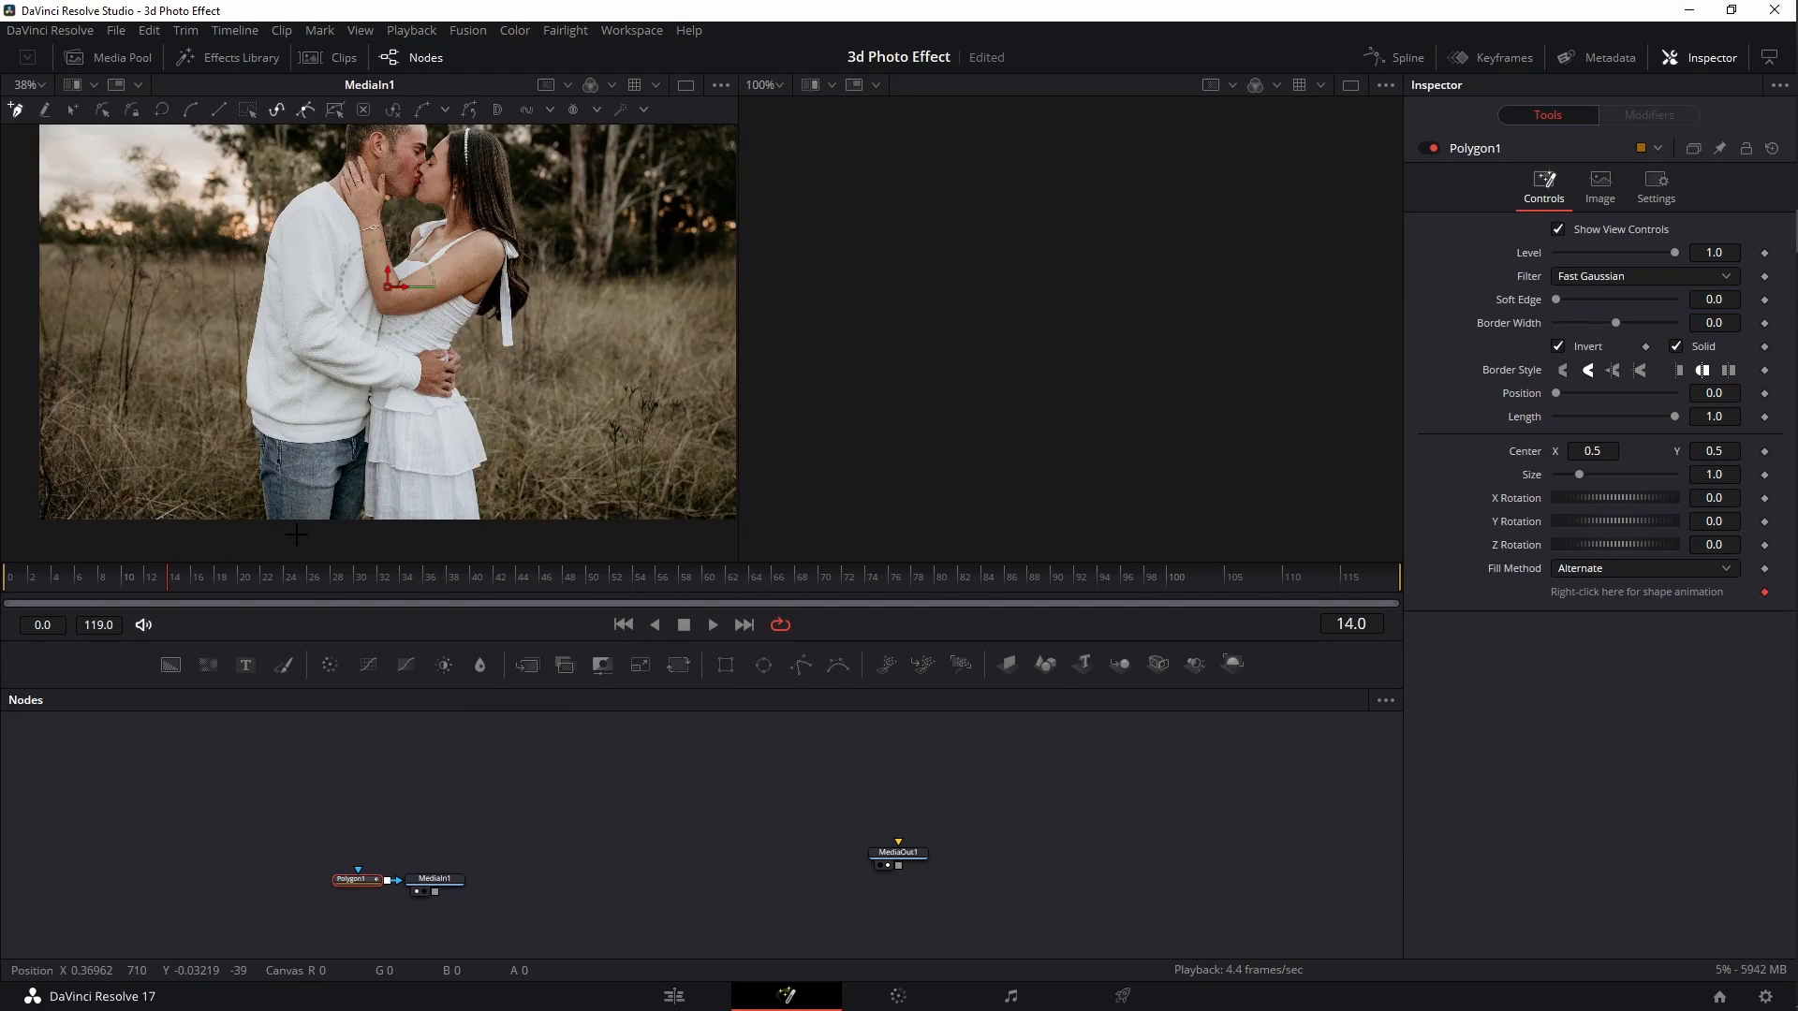
{"action": "scroll", "coordinate": [273, 532], "scroll_direction": "up", "scroll_amount": 5}
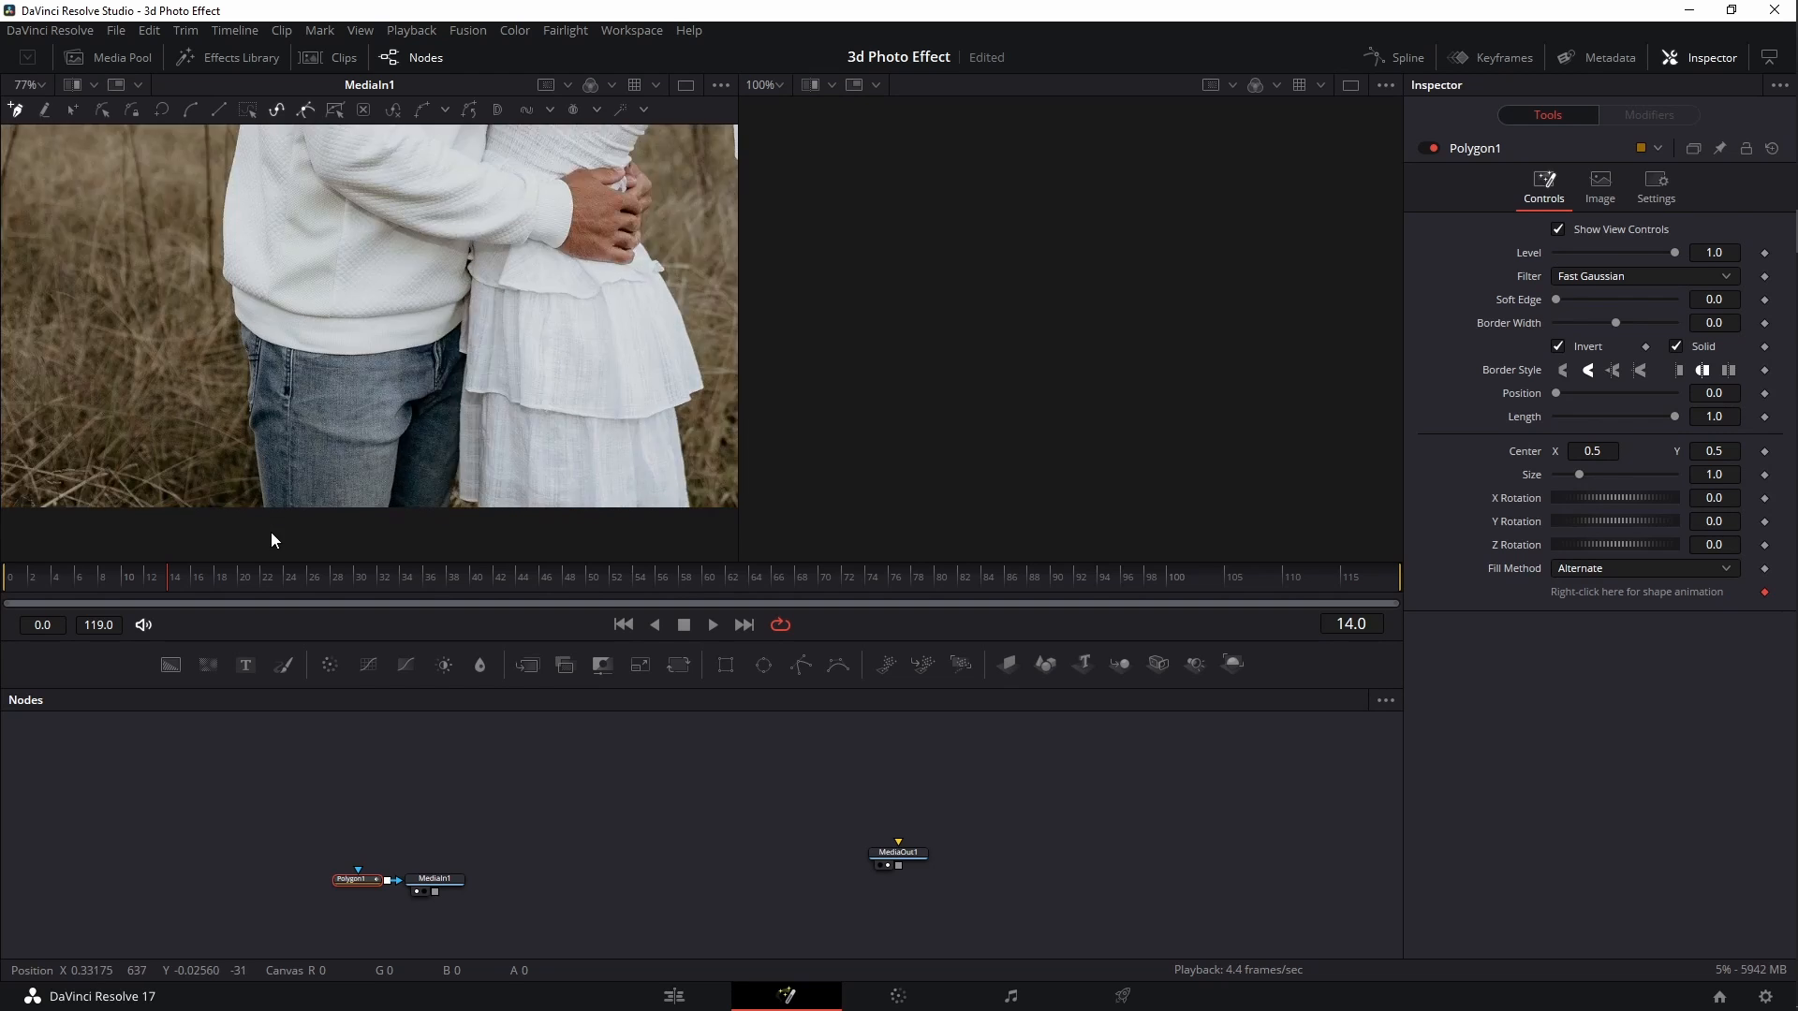
{"action": "scroll", "coordinate": [315, 457], "scroll_direction": "up", "scroll_amount": 3}
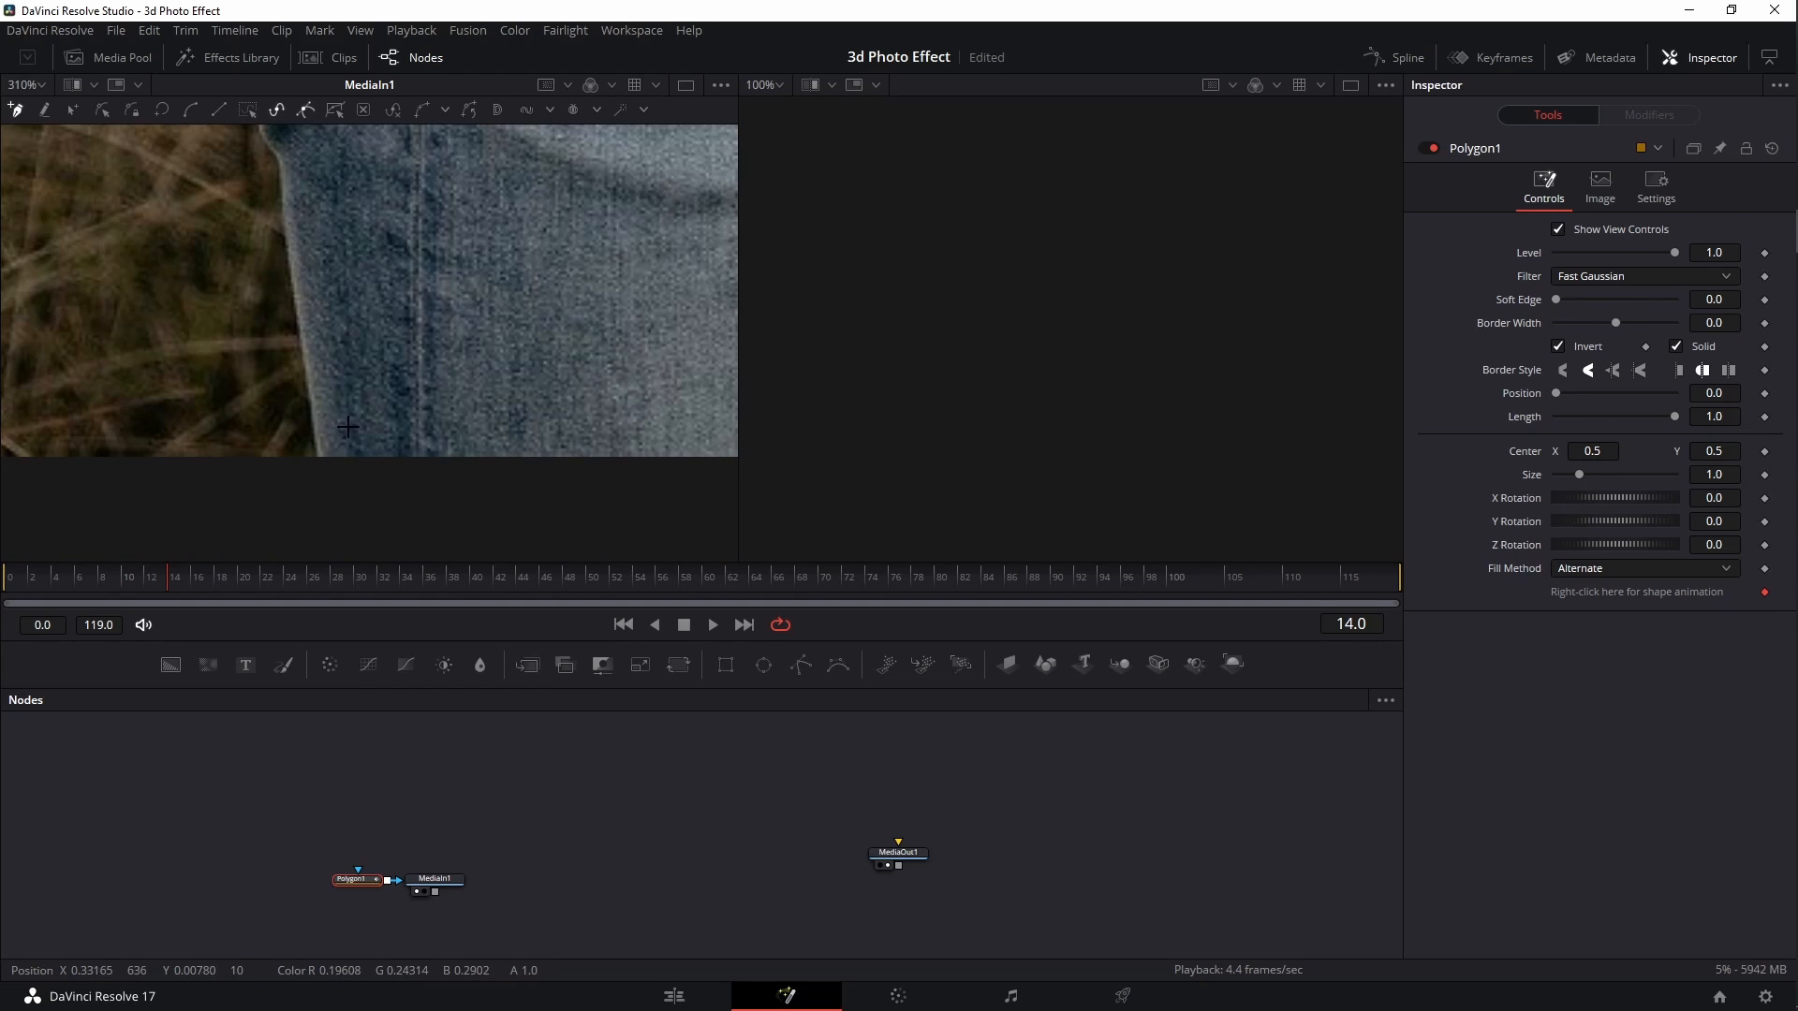
{"action": "left_click_drag", "start_coordinate": [345, 427], "coordinate": [340, 467]}
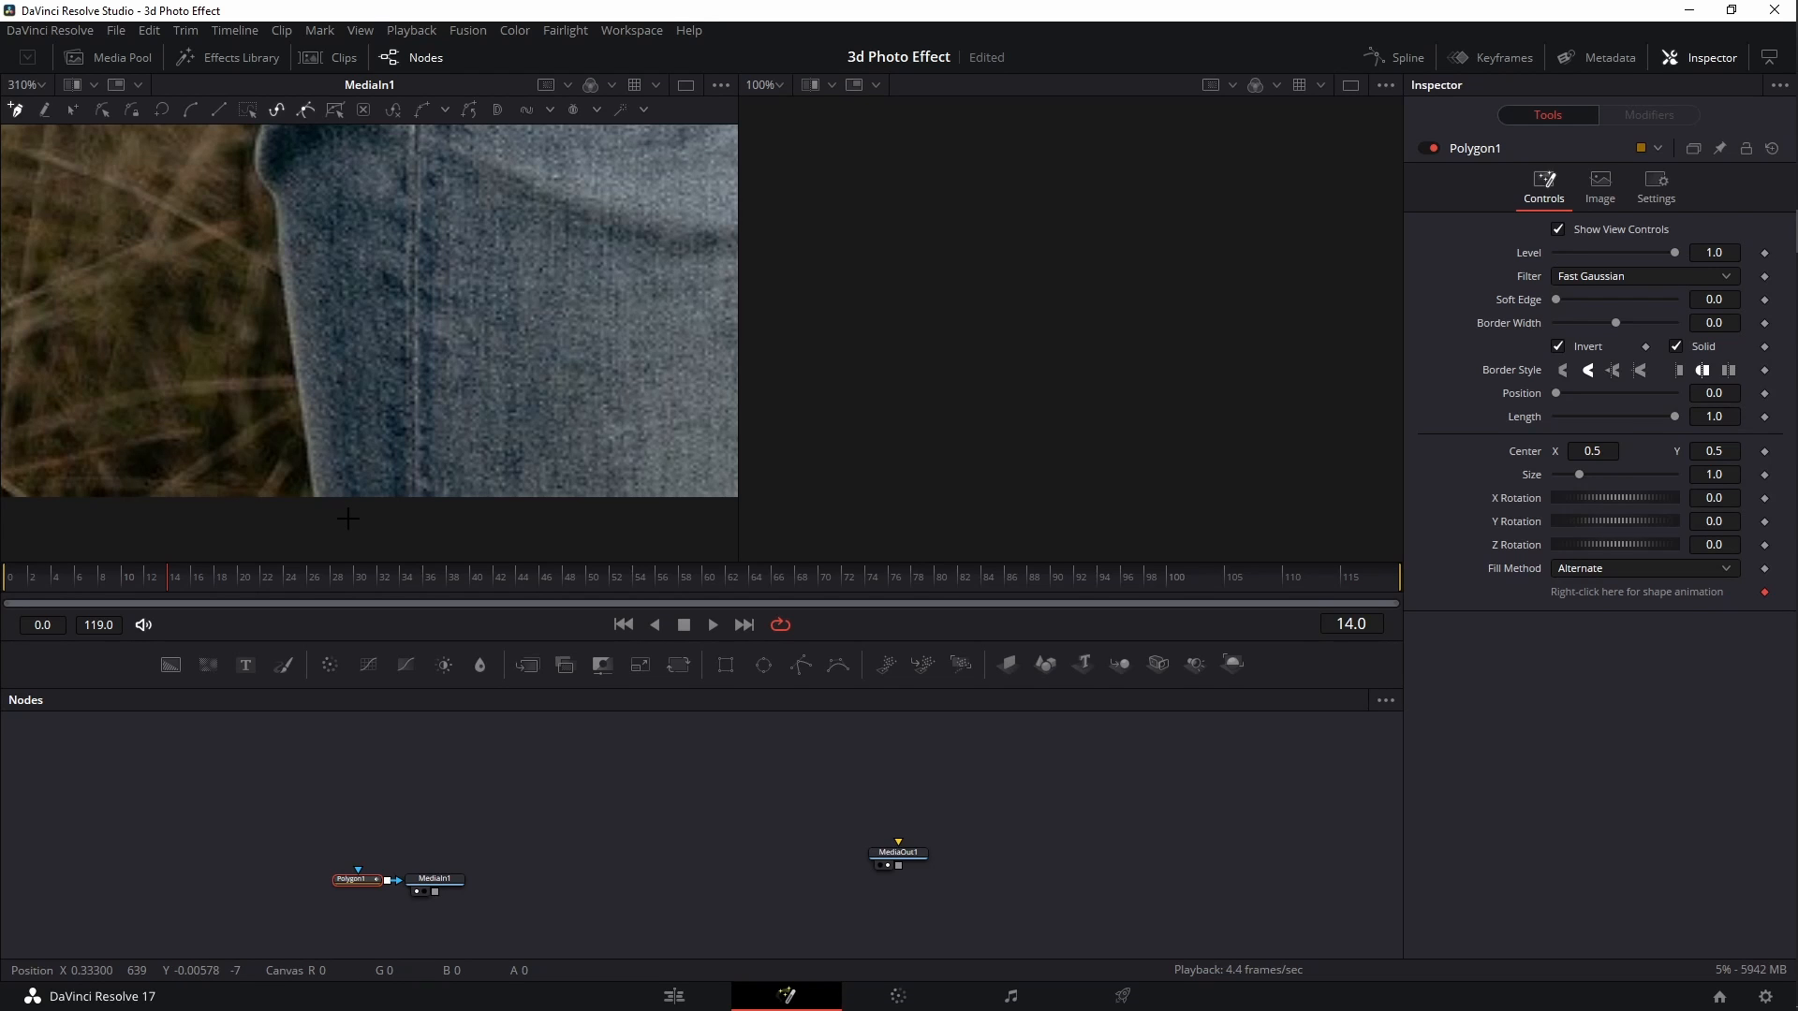
{"action": "left_click", "coordinate": [316, 515]}
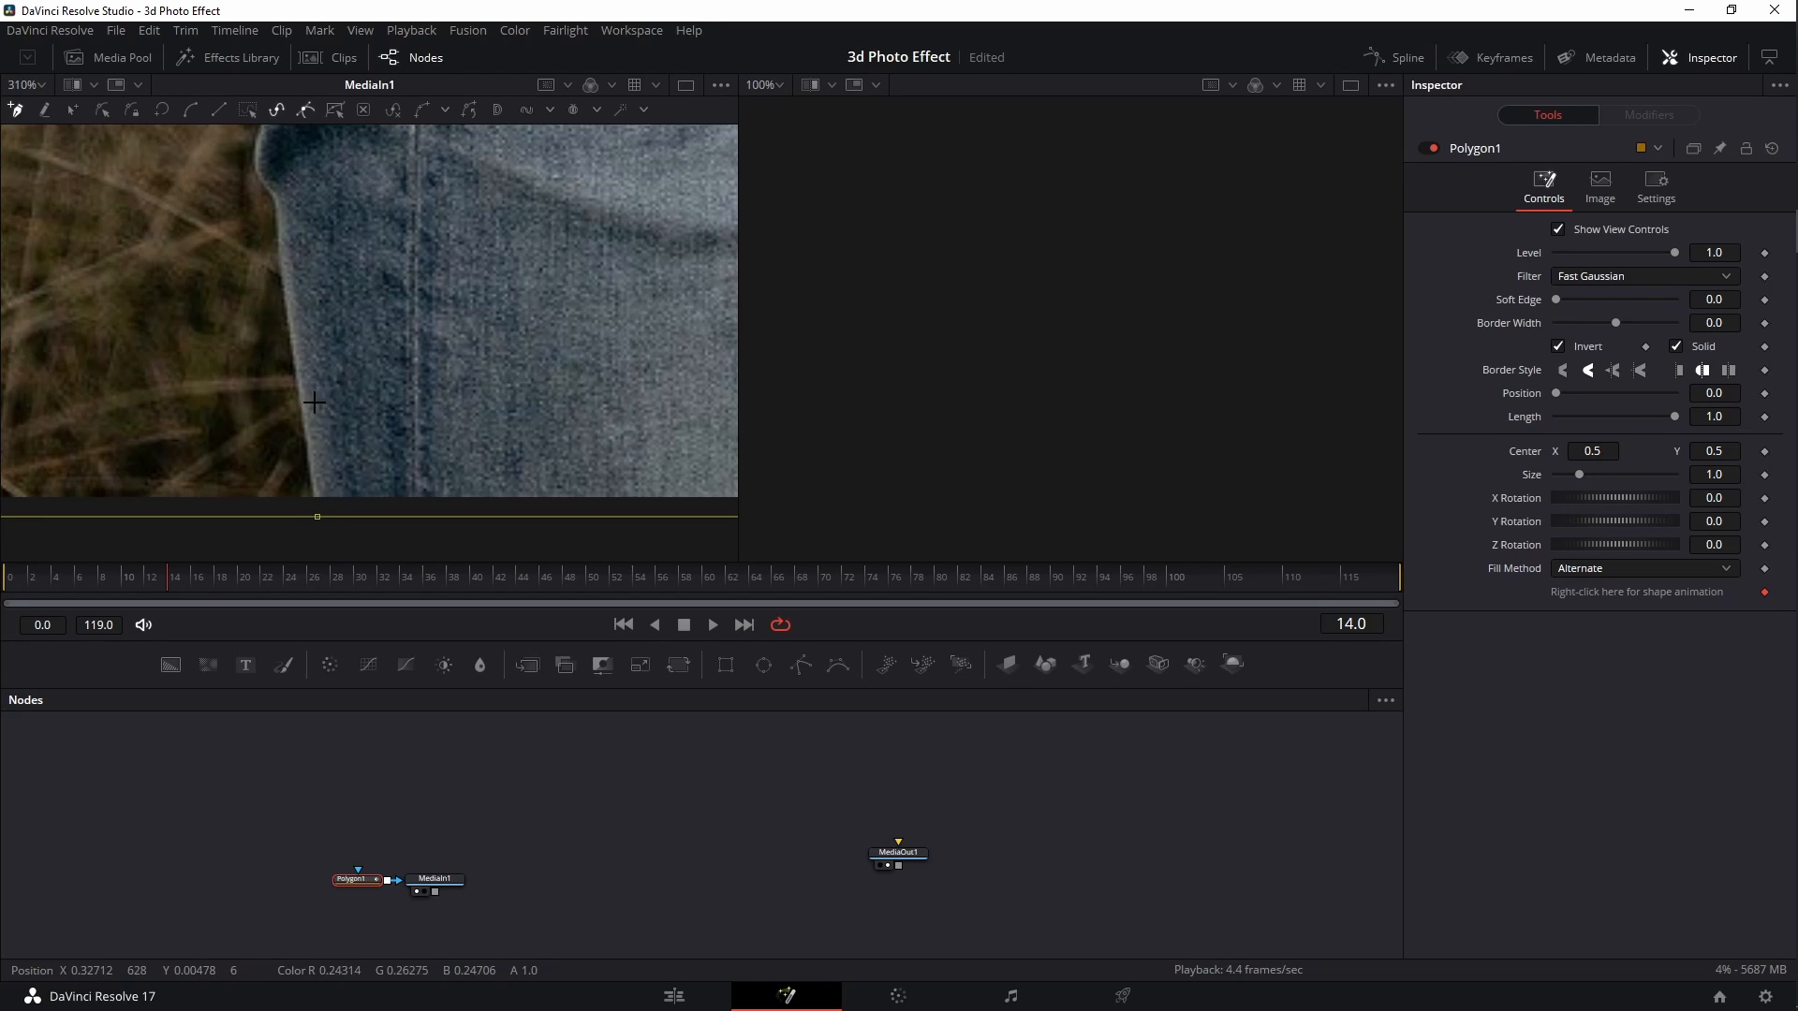
{"action": "left_click", "coordinate": [289, 306]}
{"action": "left_click", "coordinate": [277, 201]}
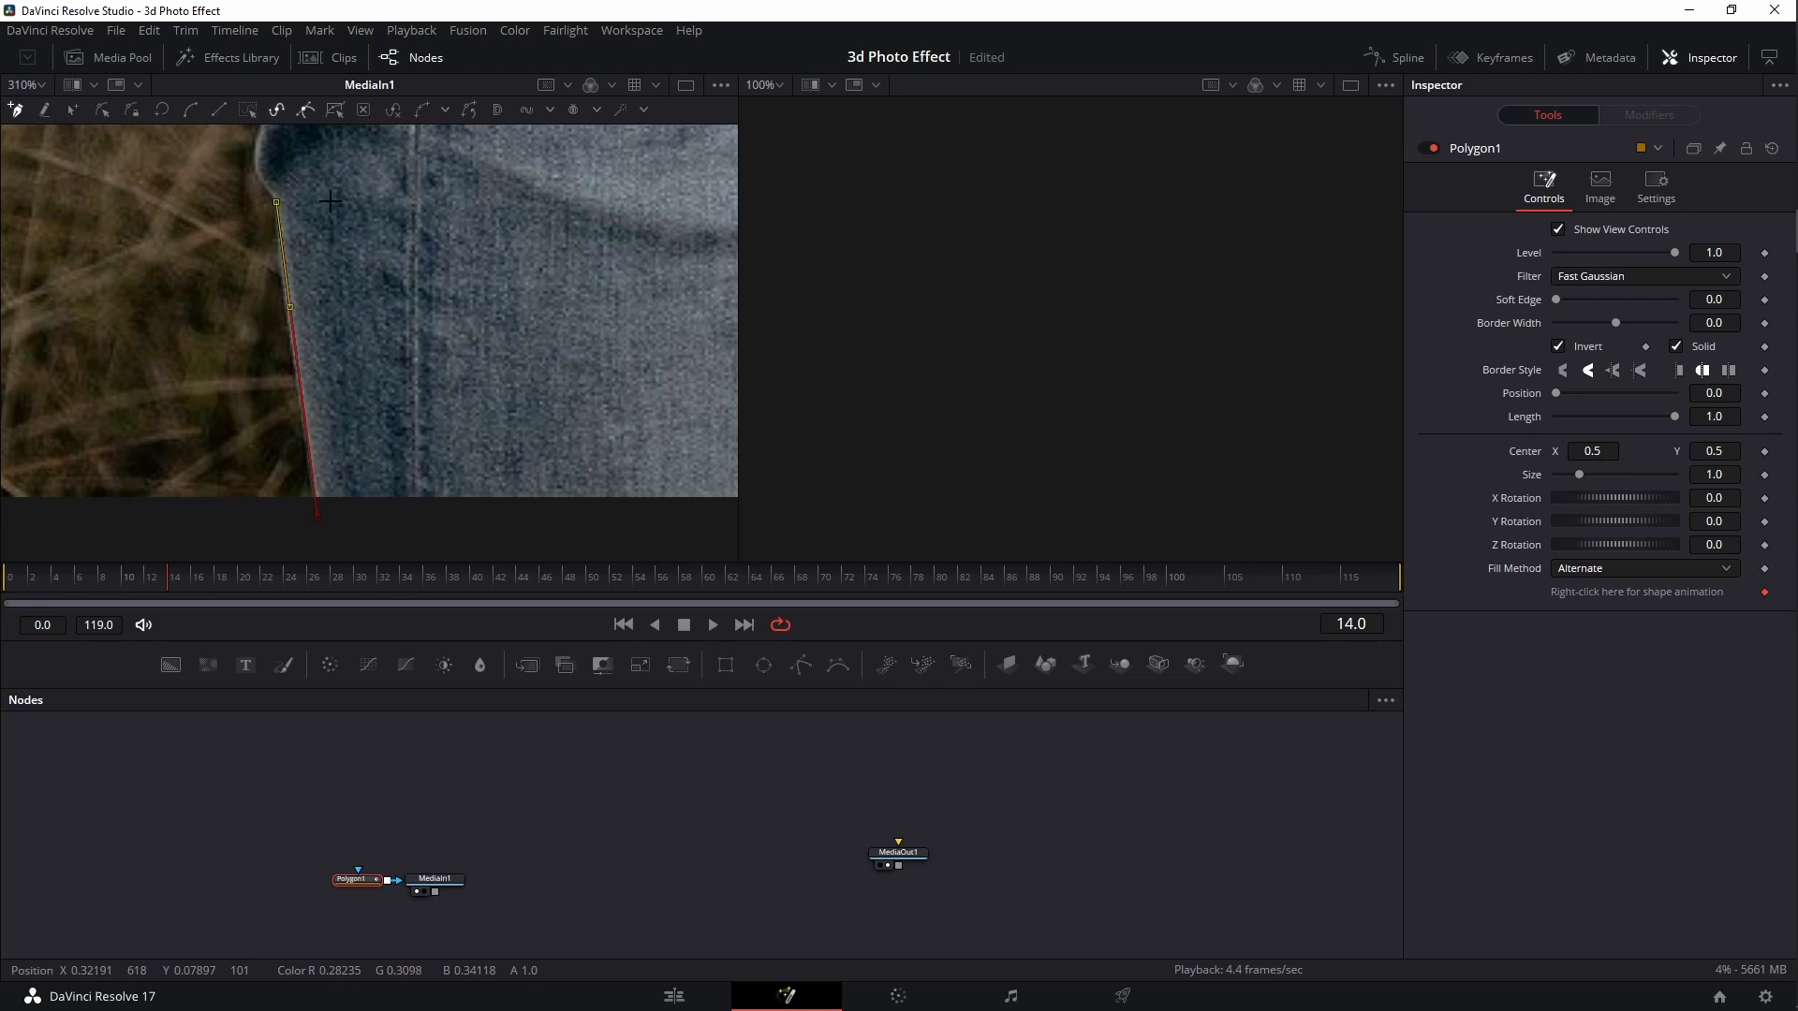
Continue the mask outline around the bulge in the man's jeans at thigh height
{"action": "left_click_drag", "start_coordinate": [318, 199], "coordinate": [343, 315]}
{"action": "left_click", "coordinate": [295, 299]}
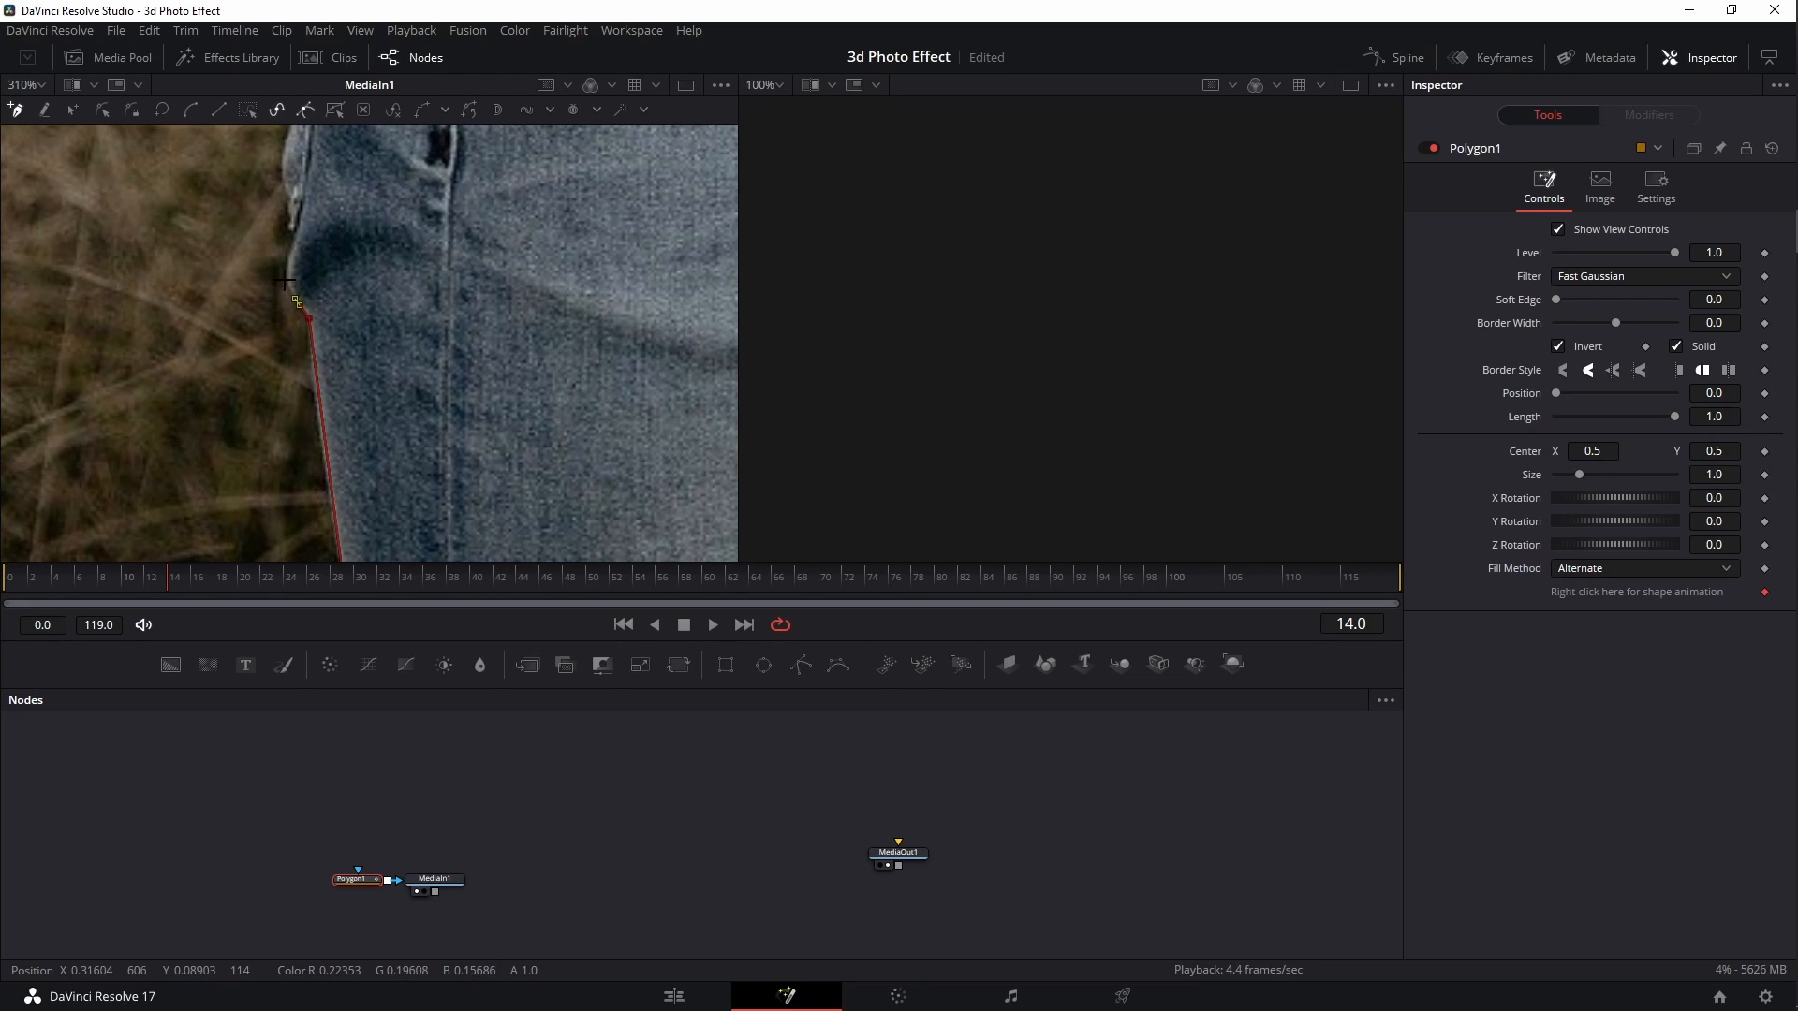
{"action": "left_click", "coordinate": [286, 266]}
{"action": "left_click", "coordinate": [296, 229]}
{"action": "left_click", "coordinate": [291, 208]}
{"action": "left_click", "coordinate": [283, 179]}
{"action": "left_click", "coordinate": [284, 147]}
Trace the mask outline up the hip of the jeans to just below the sweater hem
{"action": "scroll", "coordinate": [371, 468], "scroll_direction": "up", "scroll_amount": 1}
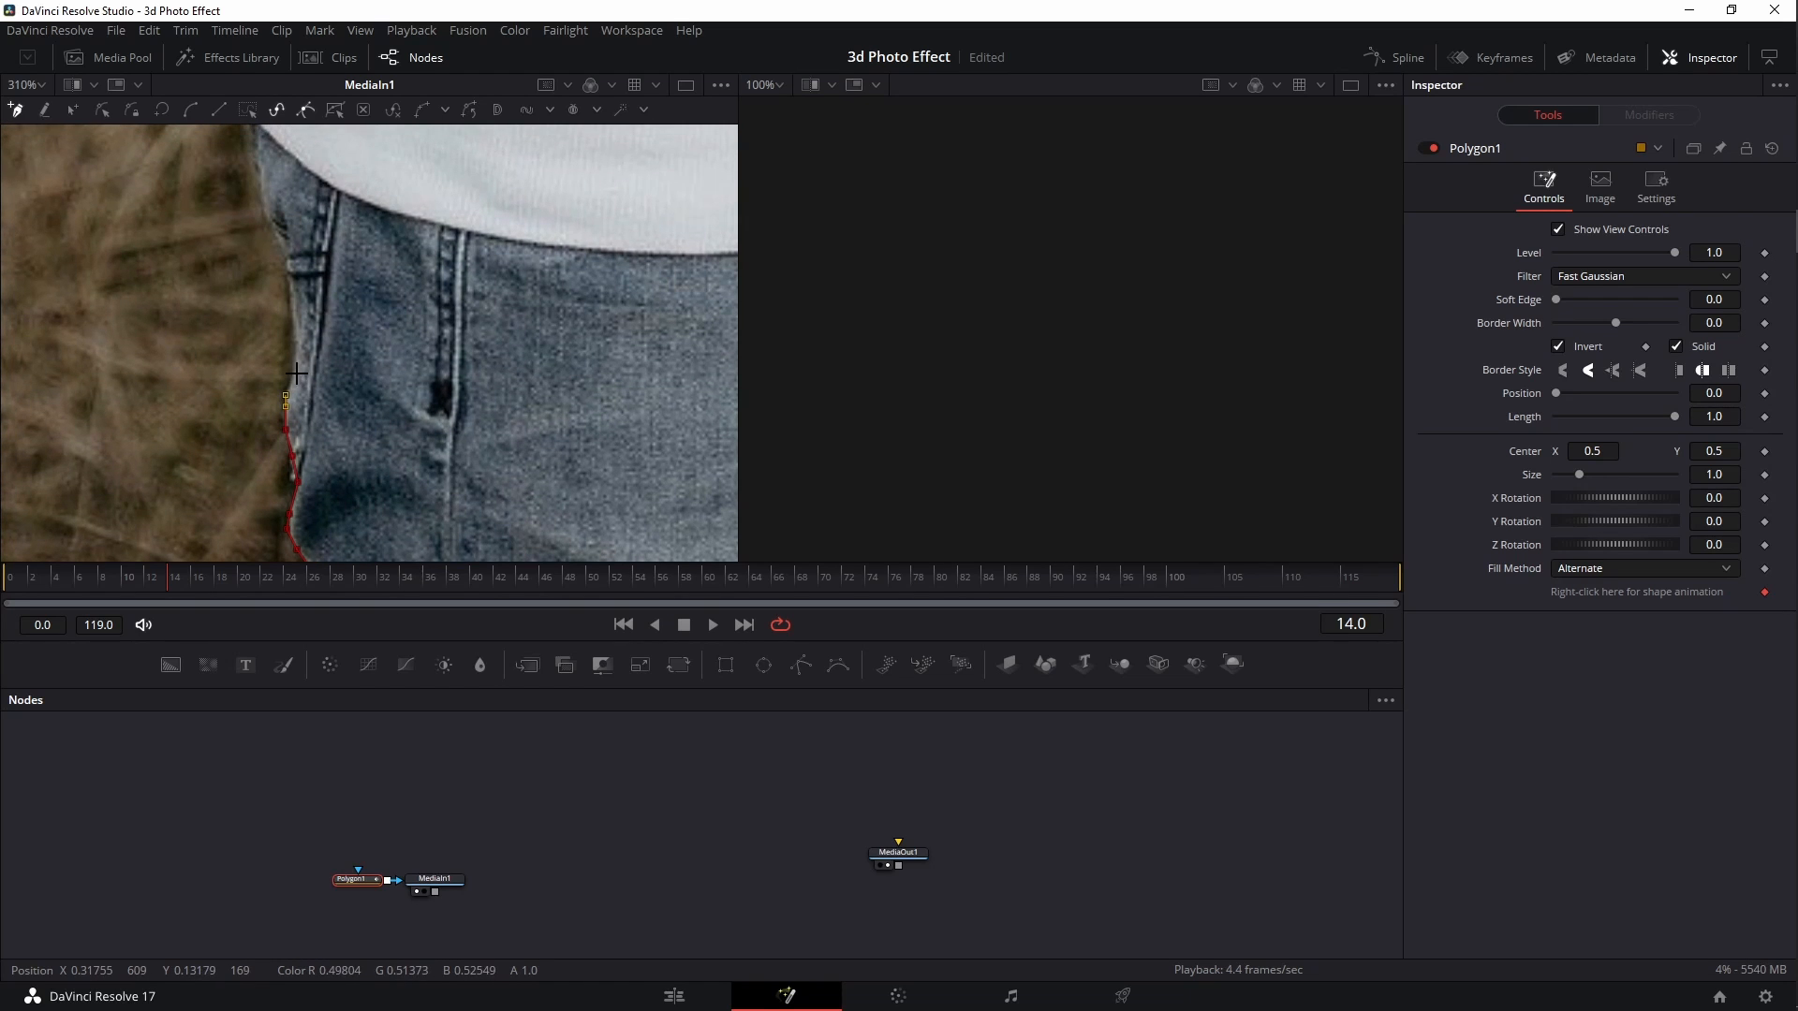
{"action": "left_click", "coordinate": [293, 370]}
{"action": "left_click", "coordinate": [295, 344]}
{"action": "left_click", "coordinate": [290, 300]}
{"action": "left_click", "coordinate": [288, 271]}
{"action": "left_click", "coordinate": [278, 231]}
{"action": "left_click", "coordinate": [265, 198]}
{"action": "left_click", "coordinate": [260, 163]}
Extend the mask outline from the jeans' upper edge around the sweater's ribbed hem
{"action": "left_click_drag", "start_coordinate": [262, 156], "coordinate": [410, 464]}
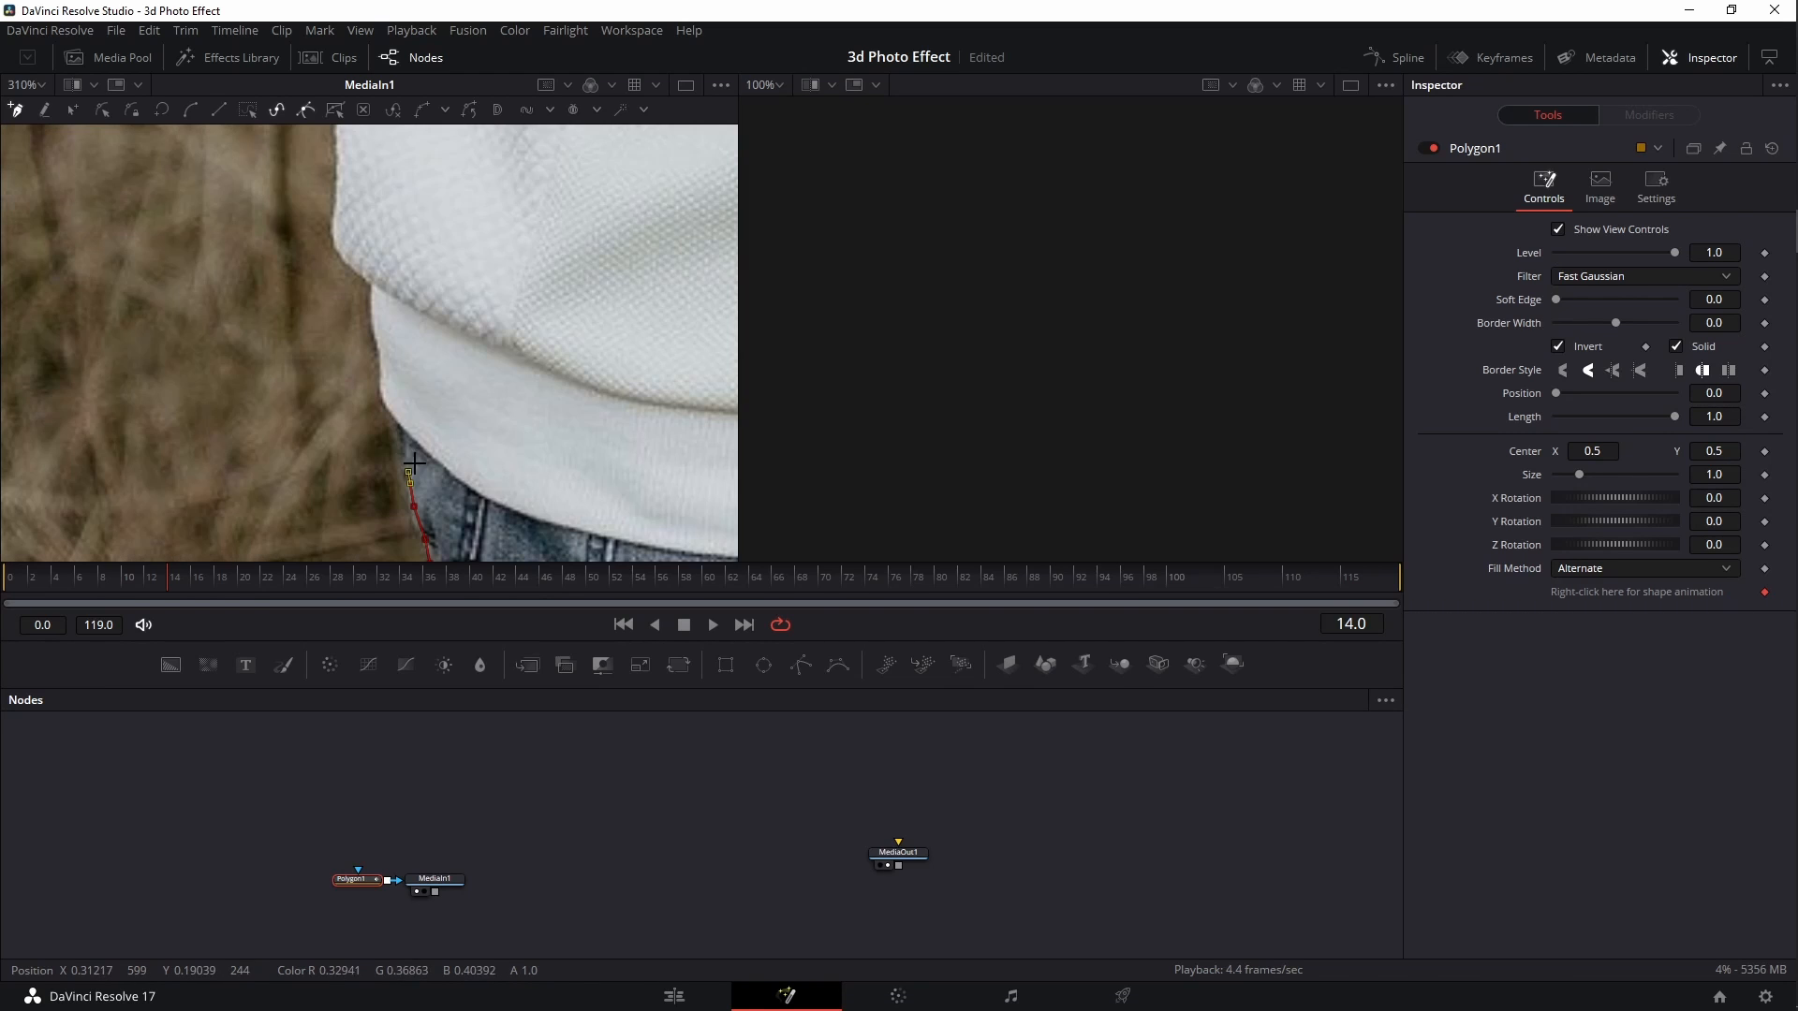
{"action": "left_click", "coordinate": [404, 454]}
{"action": "left_click", "coordinate": [403, 439]}
{"action": "left_click", "coordinate": [401, 426]}
{"action": "left_click", "coordinate": [383, 393]}
{"action": "left_click", "coordinate": [373, 302]}
{"action": "left_click", "coordinate": [353, 249]}
Trace the mask outline closely up the back of the man's white sweater
{"action": "scroll", "coordinate": [513, 397], "scroll_direction": "up", "scroll_amount": 2}
{"action": "left_click", "coordinate": [527, 482]}
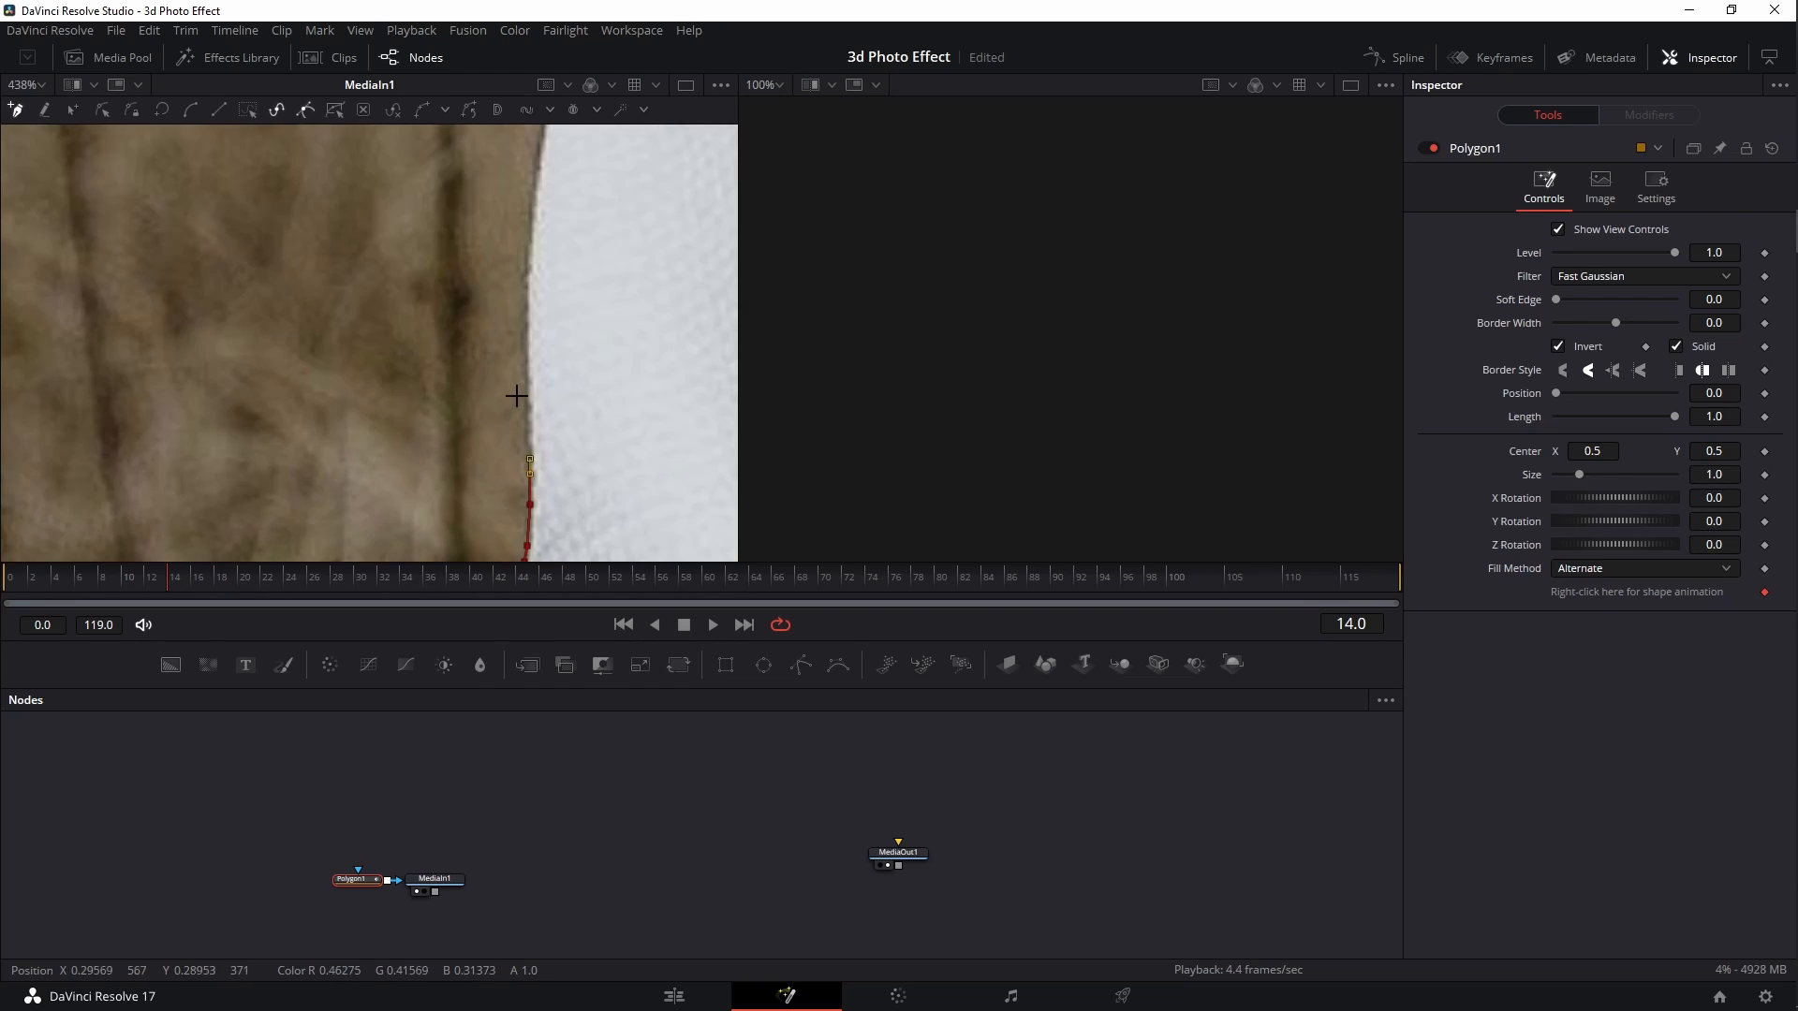
{"action": "left_click", "coordinate": [522, 412]}
{"action": "left_click", "coordinate": [524, 347]}
{"action": "left_click_drag", "start_coordinate": [526, 318], "coordinate": [559, 485]}
{"action": "left_click", "coordinate": [609, 290]}
{"action": "left_click_drag", "start_coordinate": [633, 192], "coordinate": [590, 345]}
{"action": "left_click", "coordinate": [608, 235]}
{"action": "scroll", "coordinate": [590, 309], "scroll_direction": "down", "scroll_amount": 2}
{"action": "left_click", "coordinate": [571, 234]}
Continue the mask outline over the man's shoulder and up his neck and the back of his head
{"action": "left_click_drag", "start_coordinate": [600, 168], "coordinate": [590, 351]}
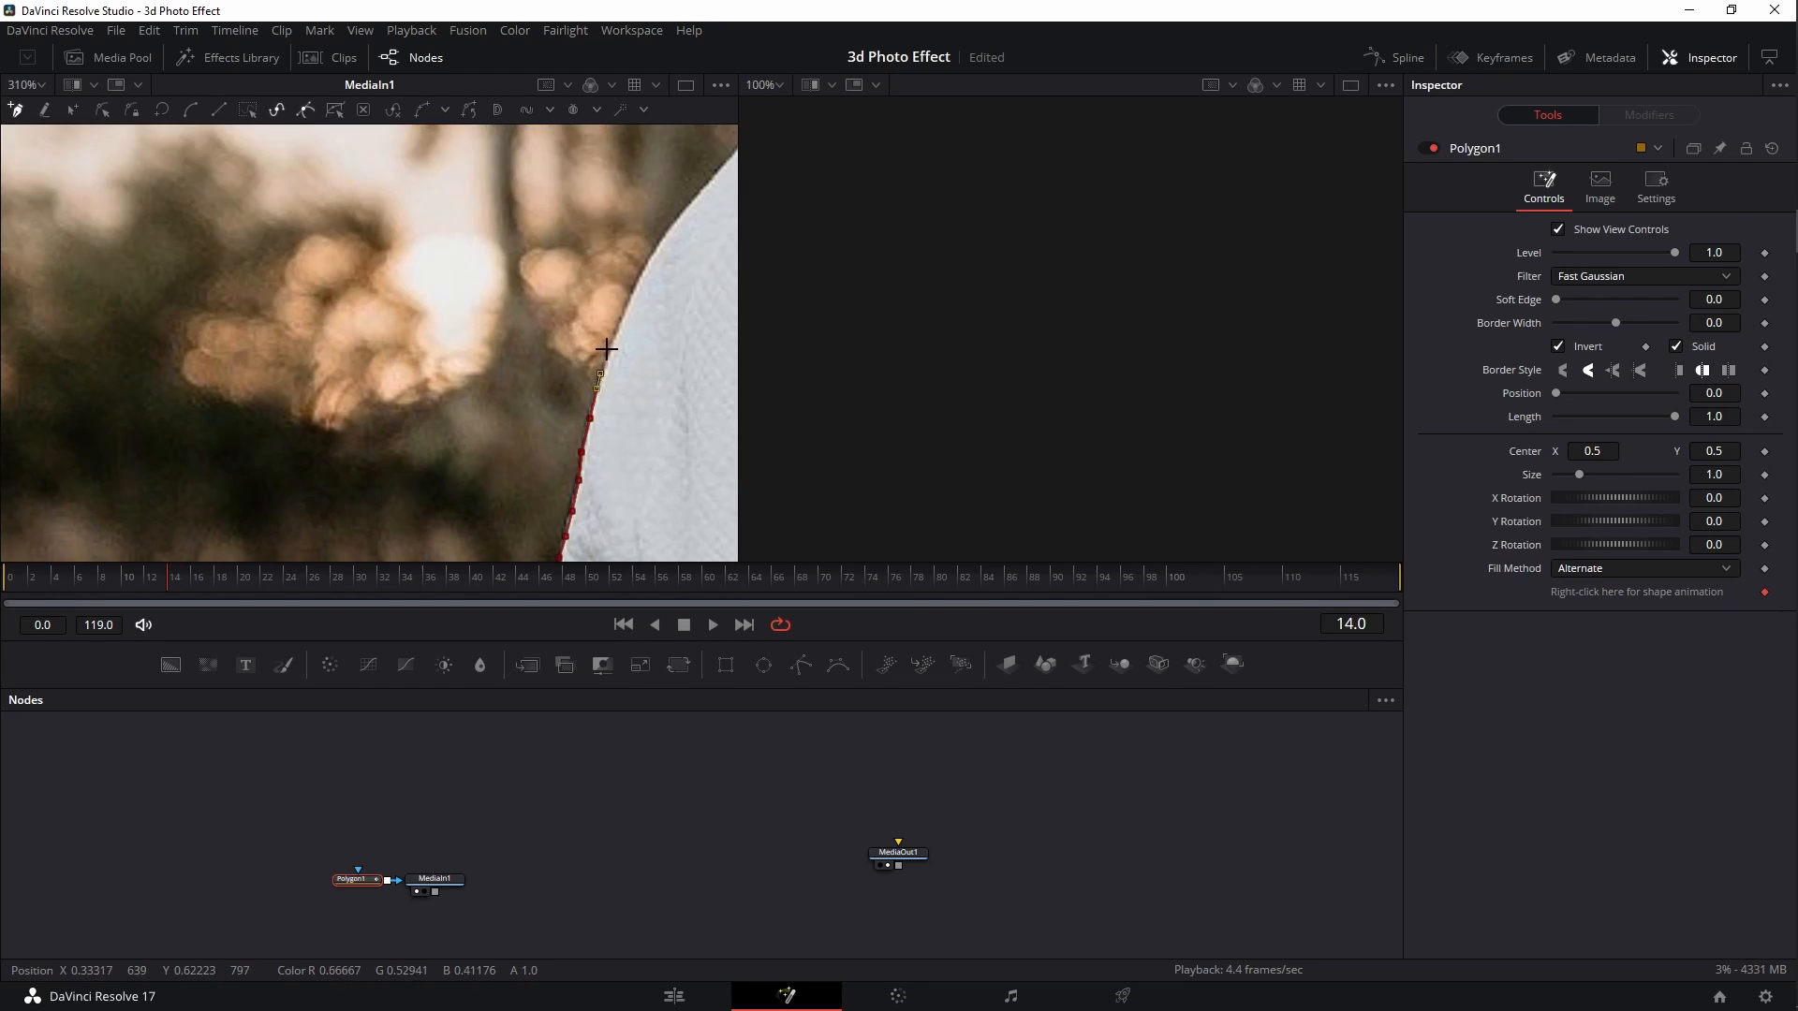
{"action": "left_click", "coordinate": [347, 420]}
{"action": "left_click", "coordinate": [377, 387]}
{"action": "left_click", "coordinate": [524, 293]}
{"action": "left_click", "coordinate": [654, 251]}
{"action": "left_click_drag", "start_coordinate": [655, 248], "coordinate": [346, 450]}
{"action": "left_click", "coordinate": [491, 317]}
{"action": "left_click_drag", "start_coordinate": [486, 204], "coordinate": [519, 506]}
{"action": "left_click", "coordinate": [543, 239]}
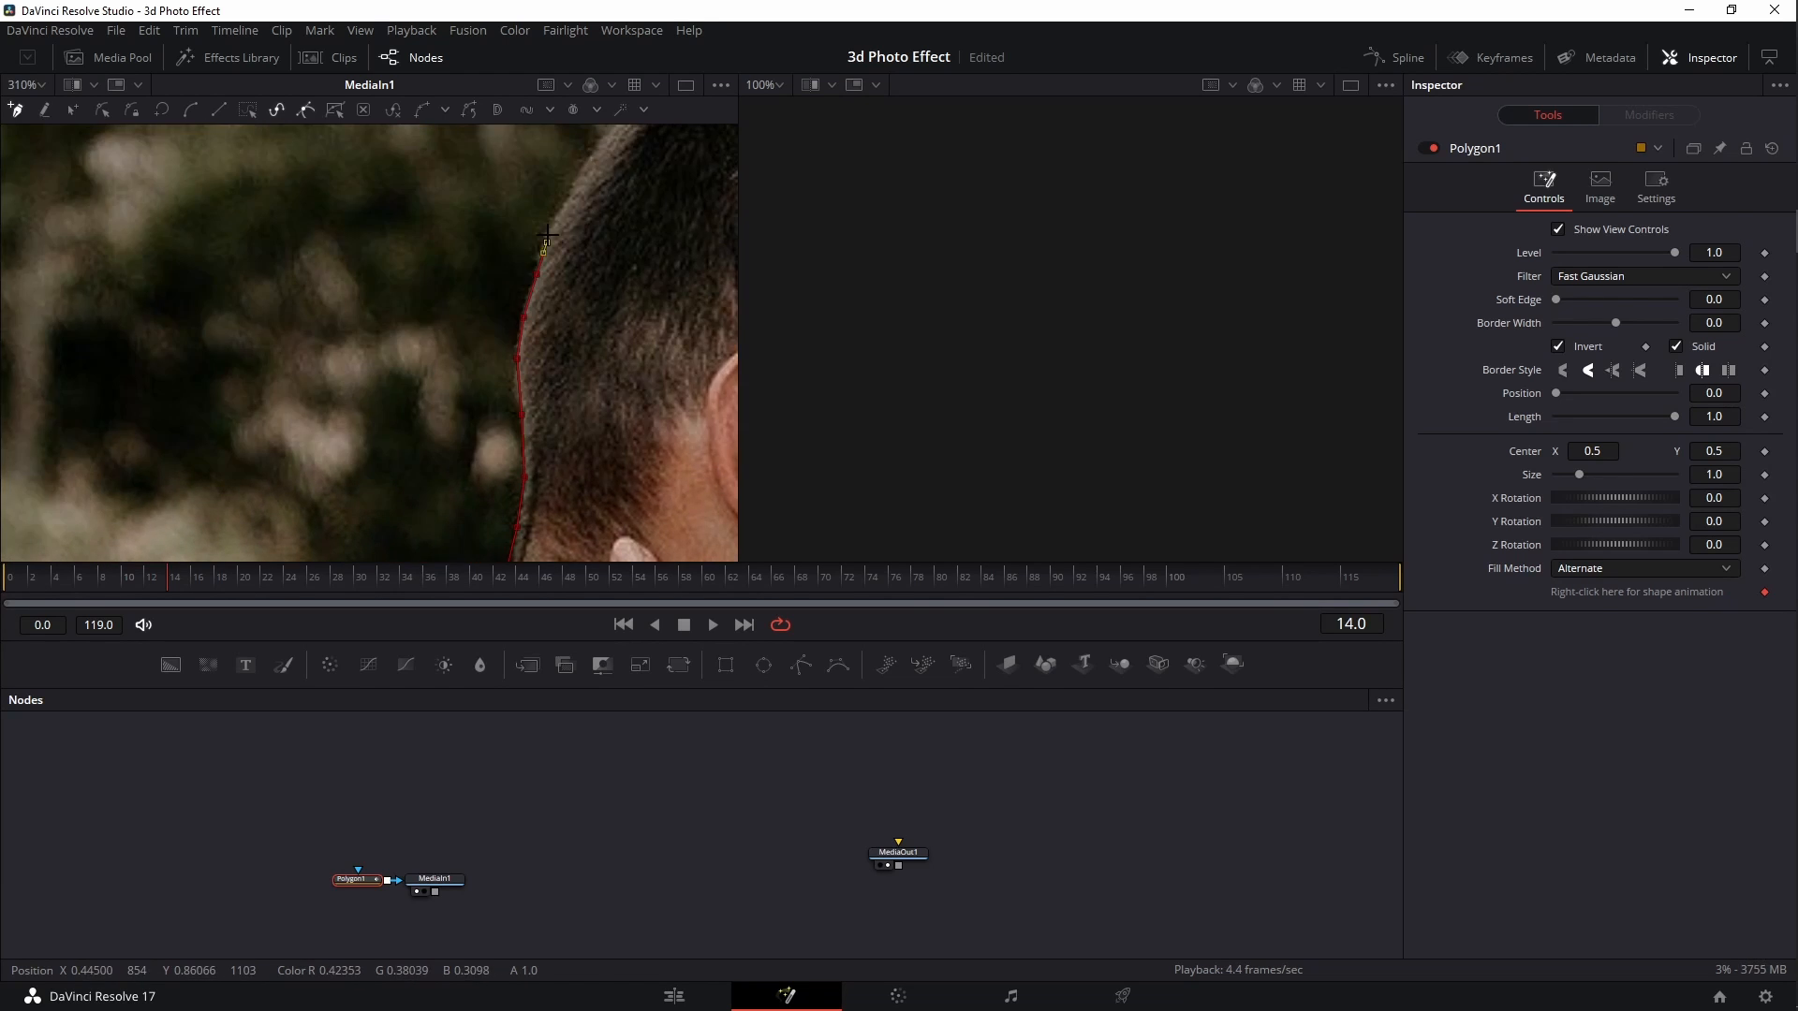
Trace the mask outline over the man's hair and down his forehead and nose to where the faces meet
{"action": "left_click_drag", "start_coordinate": [548, 234], "coordinate": [309, 478]}
{"action": "left_click", "coordinate": [624, 343]}
{"action": "left_click_drag", "start_coordinate": [626, 344], "coordinate": [286, 342]}
{"action": "left_click", "coordinate": [494, 402]}
{"action": "left_click_drag", "start_coordinate": [524, 402], "coordinate": [375, 188]}
{"action": "left_click", "coordinate": [451, 498]}
{"action": "left_click_drag", "start_coordinate": [454, 496], "coordinate": [465, 314]}
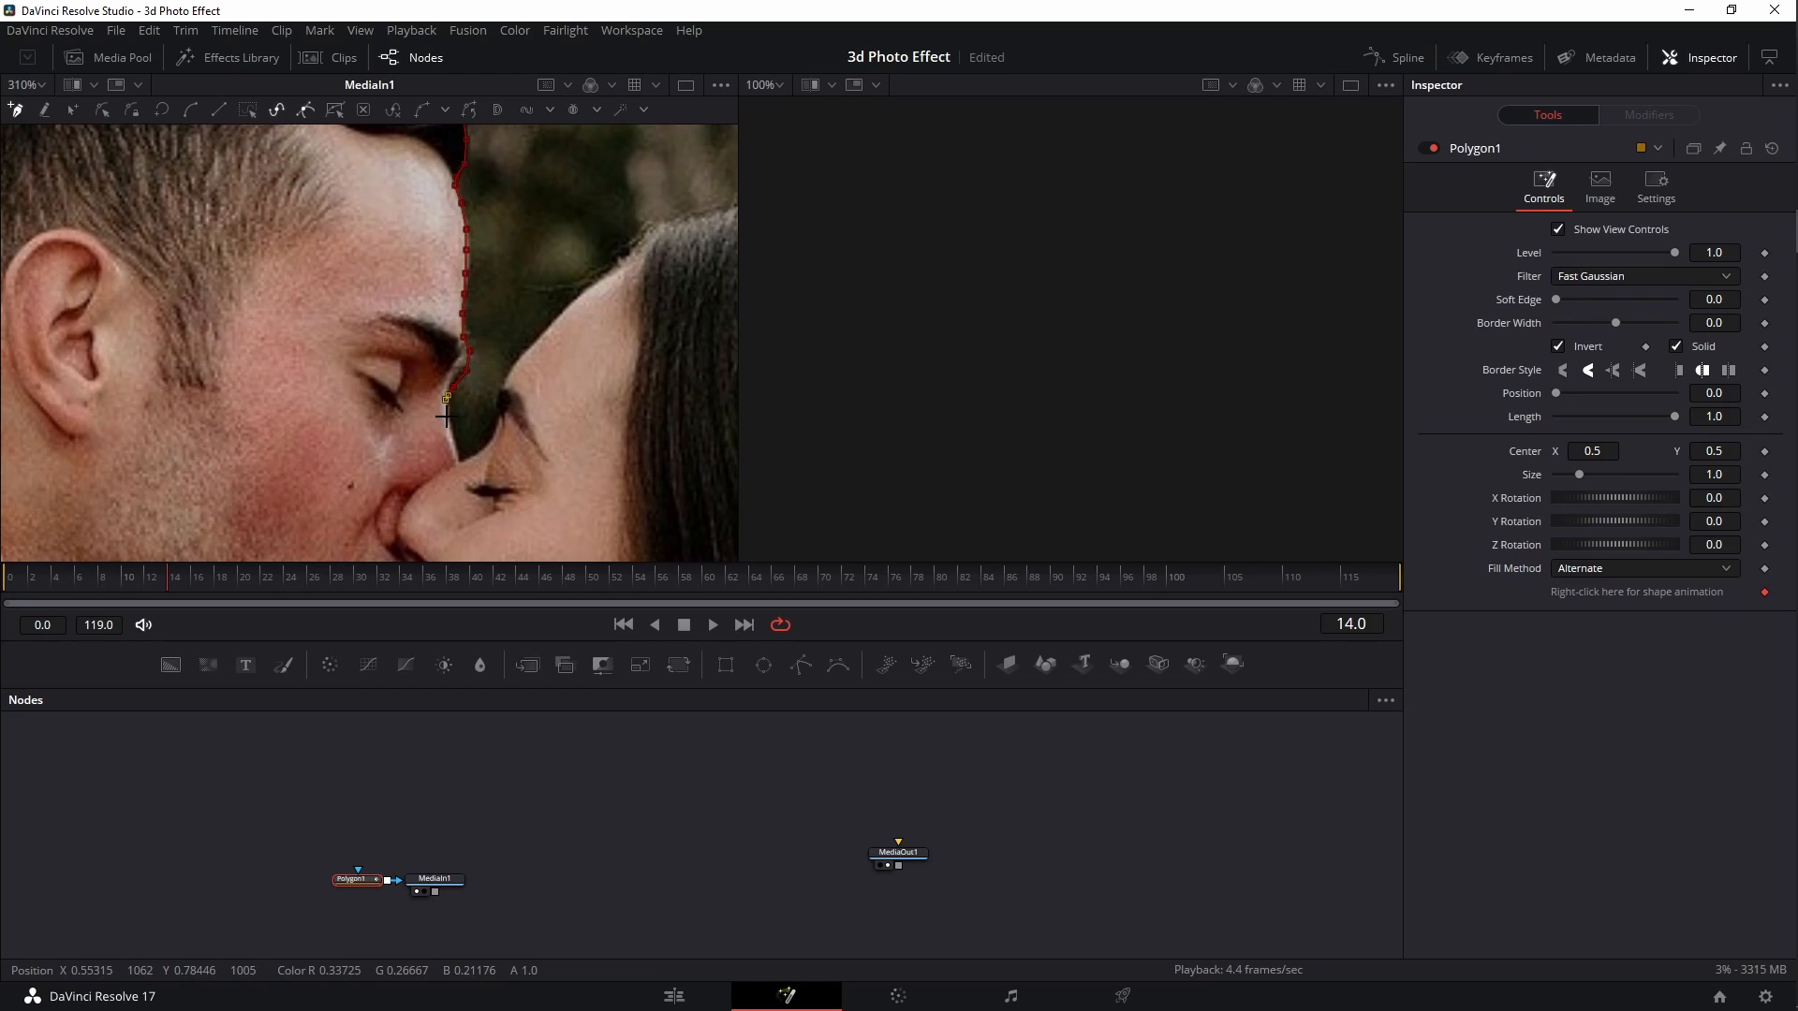
{"action": "left_click", "coordinate": [457, 457]}
Continue the mask outline up the woman's forehead, over the top of her head and down the back of her hair
{"action": "left_click", "coordinate": [498, 384]}
{"action": "left_click", "coordinate": [579, 300]}
{"action": "left_click", "coordinate": [618, 266]}
{"action": "left_click_drag", "start_coordinate": [629, 258], "coordinate": [201, 333]}
{"action": "left_click", "coordinate": [450, 270]}
{"action": "left_click", "coordinate": [595, 310]}
{"action": "left_click_drag", "start_coordinate": [604, 318], "coordinate": [435, 136]}
{"action": "left_click", "coordinate": [511, 222]}
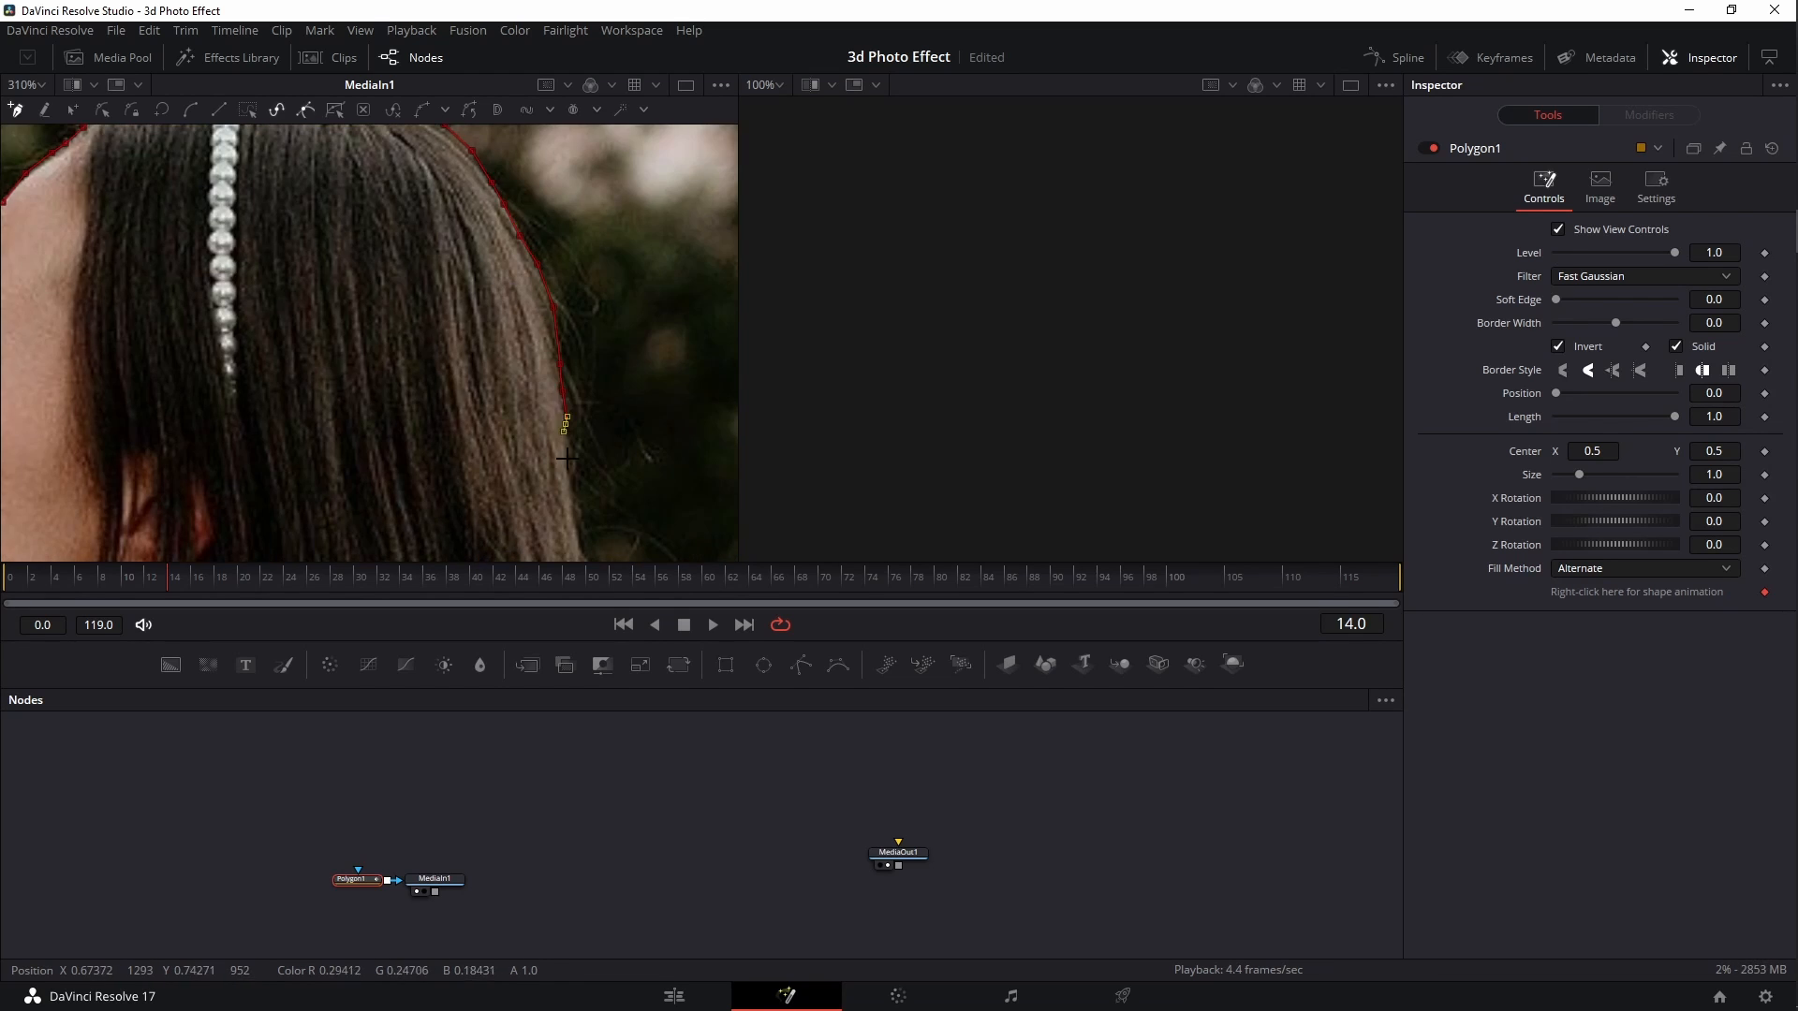
Trace the mask outline down the woman's long hair and around the end of the hanging white ribbon
{"action": "left_click_drag", "start_coordinate": [567, 457], "coordinate": [548, 147]}
{"action": "left_click", "coordinate": [654, 516]}
{"action": "left_click_drag", "start_coordinate": [710, 445], "coordinate": [506, 187]}
{"action": "left_click_drag", "start_coordinate": [490, 469], "coordinate": [552, 141]}
{"action": "left_click", "coordinate": [457, 292]}
{"action": "left_click", "coordinate": [411, 345]}
{"action": "left_click", "coordinate": [423, 547]}
{"action": "left_click", "coordinate": [330, 367]}
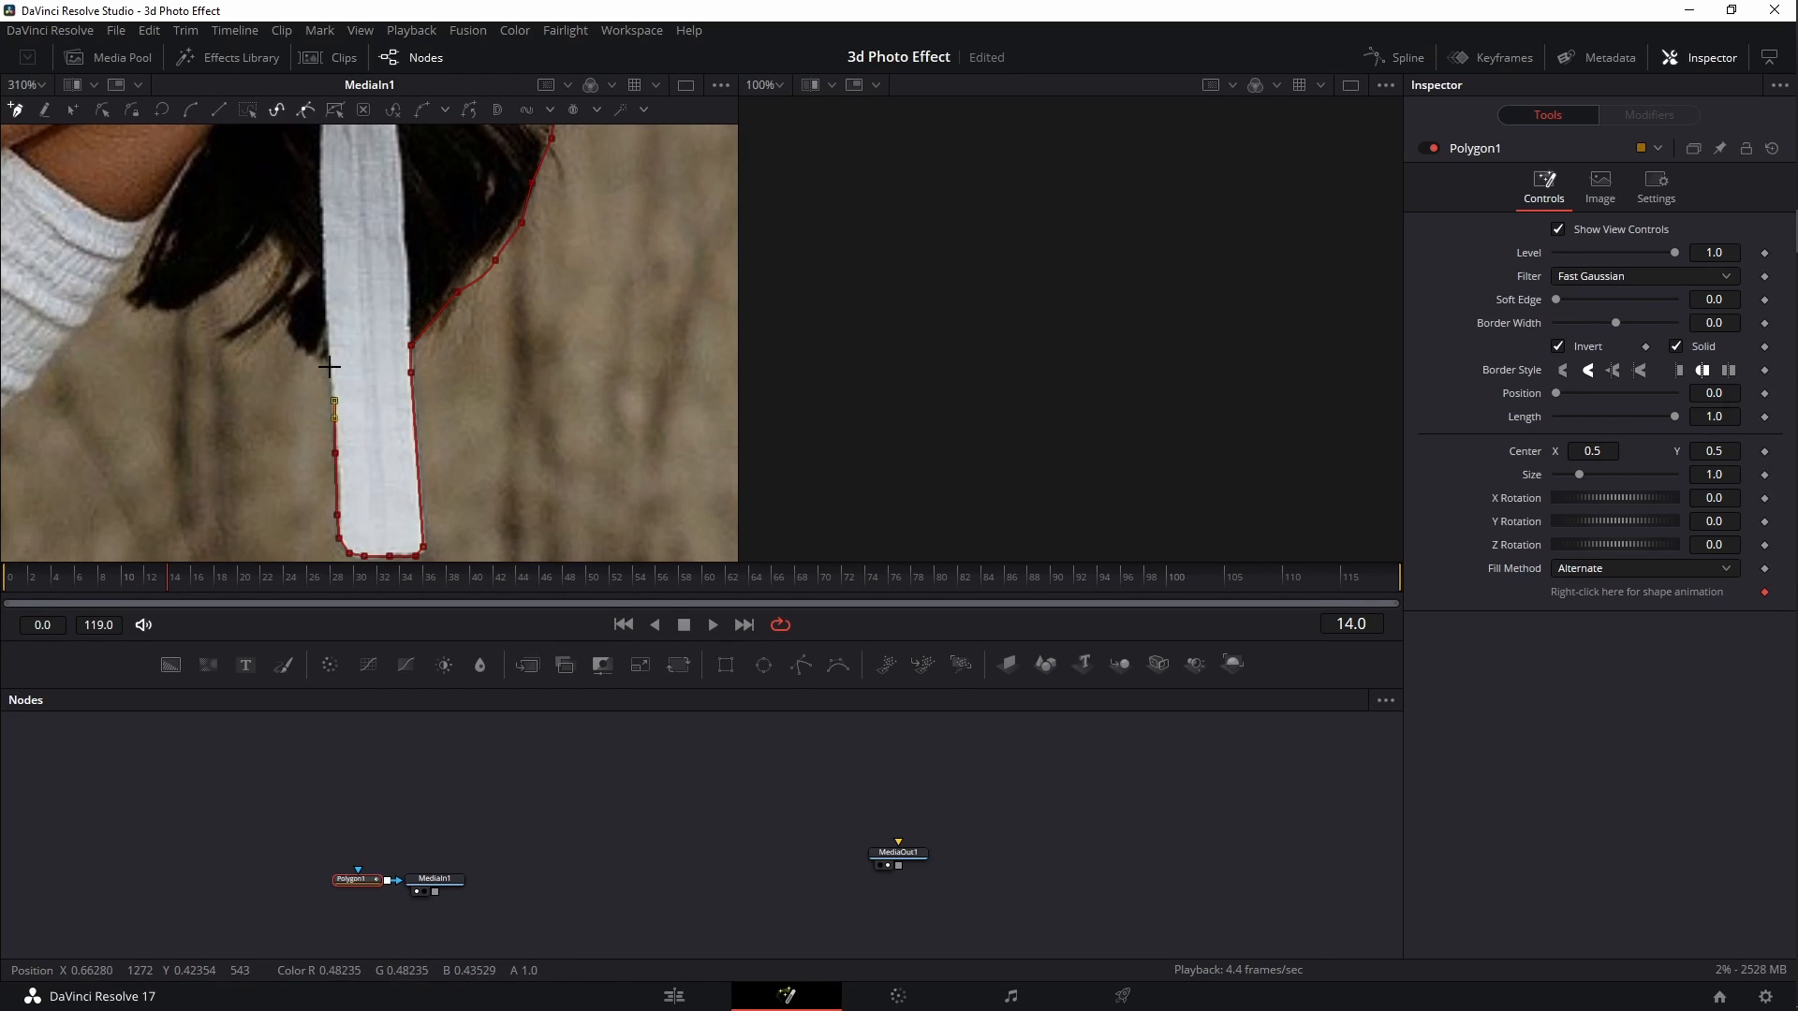
Extend the mask outline beneath the woman's hair tips and down the back of her dress to the waist
{"action": "left_click", "coordinate": [265, 240]}
{"action": "left_click", "coordinate": [143, 305]}
{"action": "mouse_move", "coordinate": [168, 211]}
{"action": "left_mouse_down"}
{"action": "mouse_move", "coordinate": [434, 293]}
{"action": "mouse_move", "coordinate": [192, 335]}
{"action": "left_mouse_up"}
{"action": "left_click", "coordinate": [406, 372]}
{"action": "left_click_drag", "start_coordinate": [405, 373], "coordinate": [453, 184]}
{"action": "left_click", "coordinate": [437, 297]}
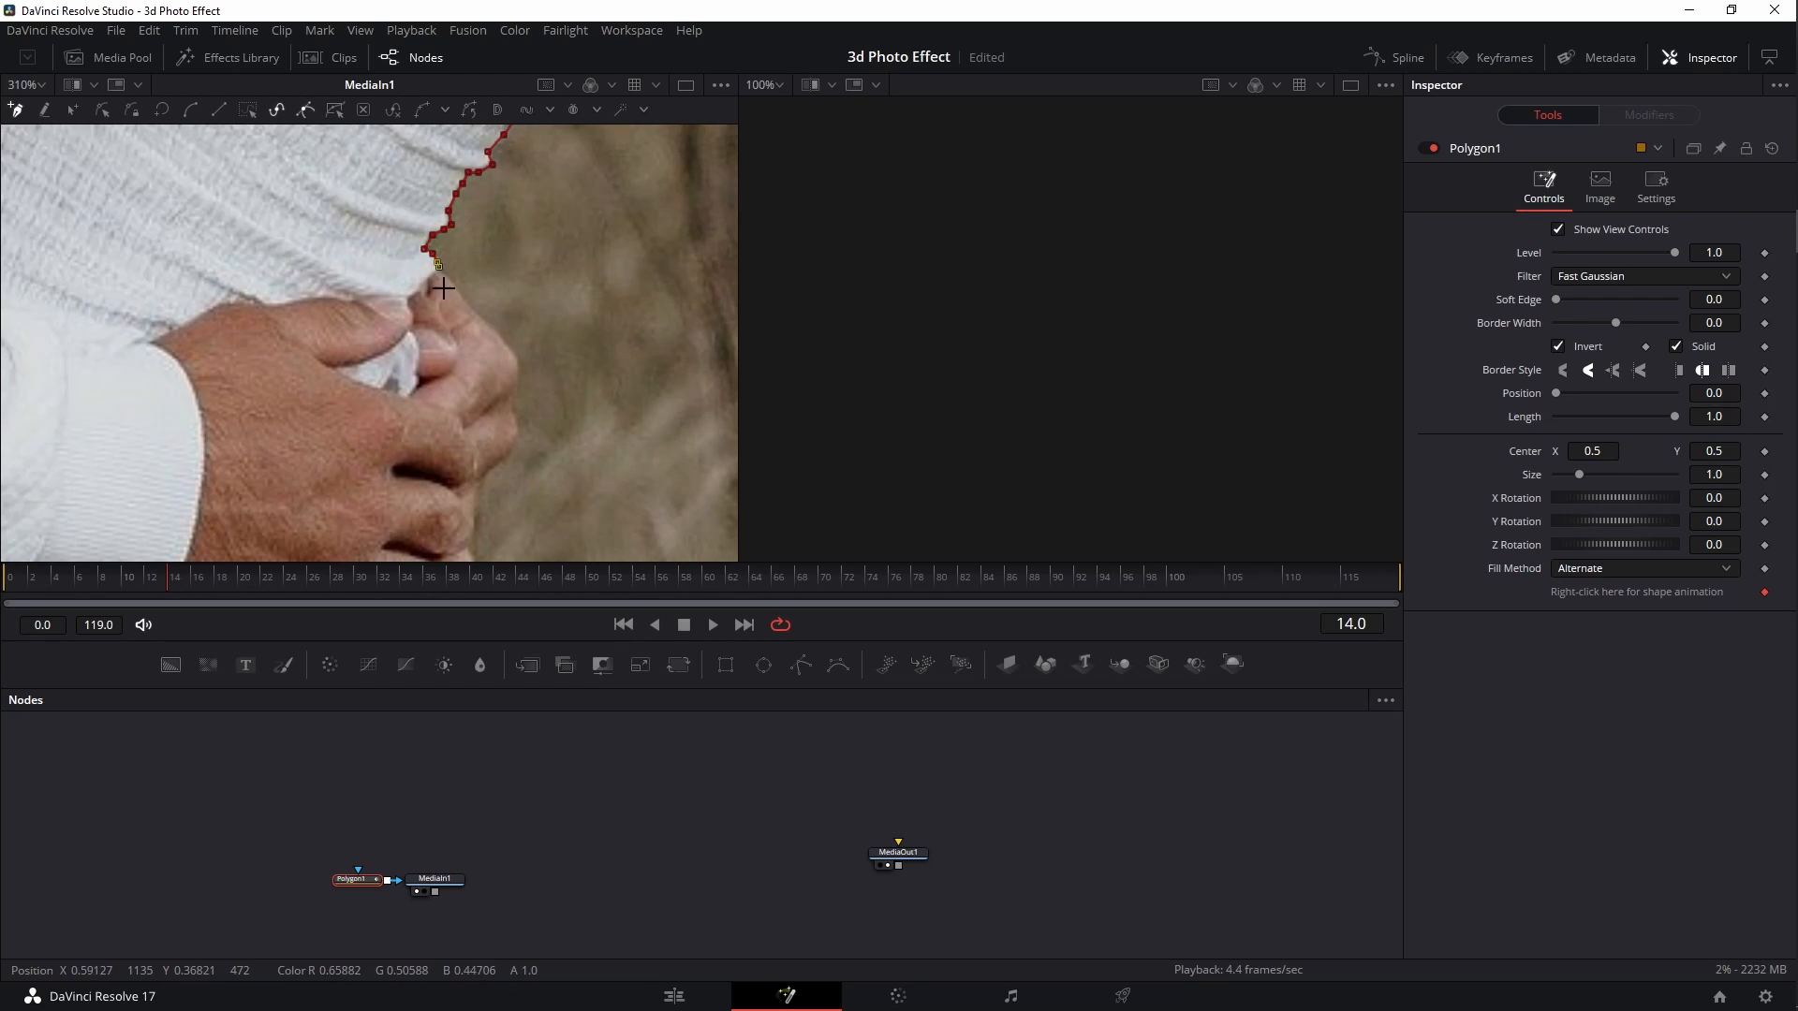
Trace the mask outline around the joined hands and onto the upper part of the skirt
{"action": "left_click", "coordinate": [487, 355]}
{"action": "left_click_drag", "start_coordinate": [487, 393], "coordinate": [573, 236]}
{"action": "left_click", "coordinate": [559, 289]}
{"action": "left_click_drag", "start_coordinate": [528, 404], "coordinate": [524, 211]}
{"action": "left_click", "coordinate": [581, 319]}
Continue the mask outline down the skirt's outer edge and around the corner of its ruffled tier
{"action": "left_click_drag", "start_coordinate": [609, 353], "coordinate": [463, 135]}
{"action": "left_click", "coordinate": [524, 292]}
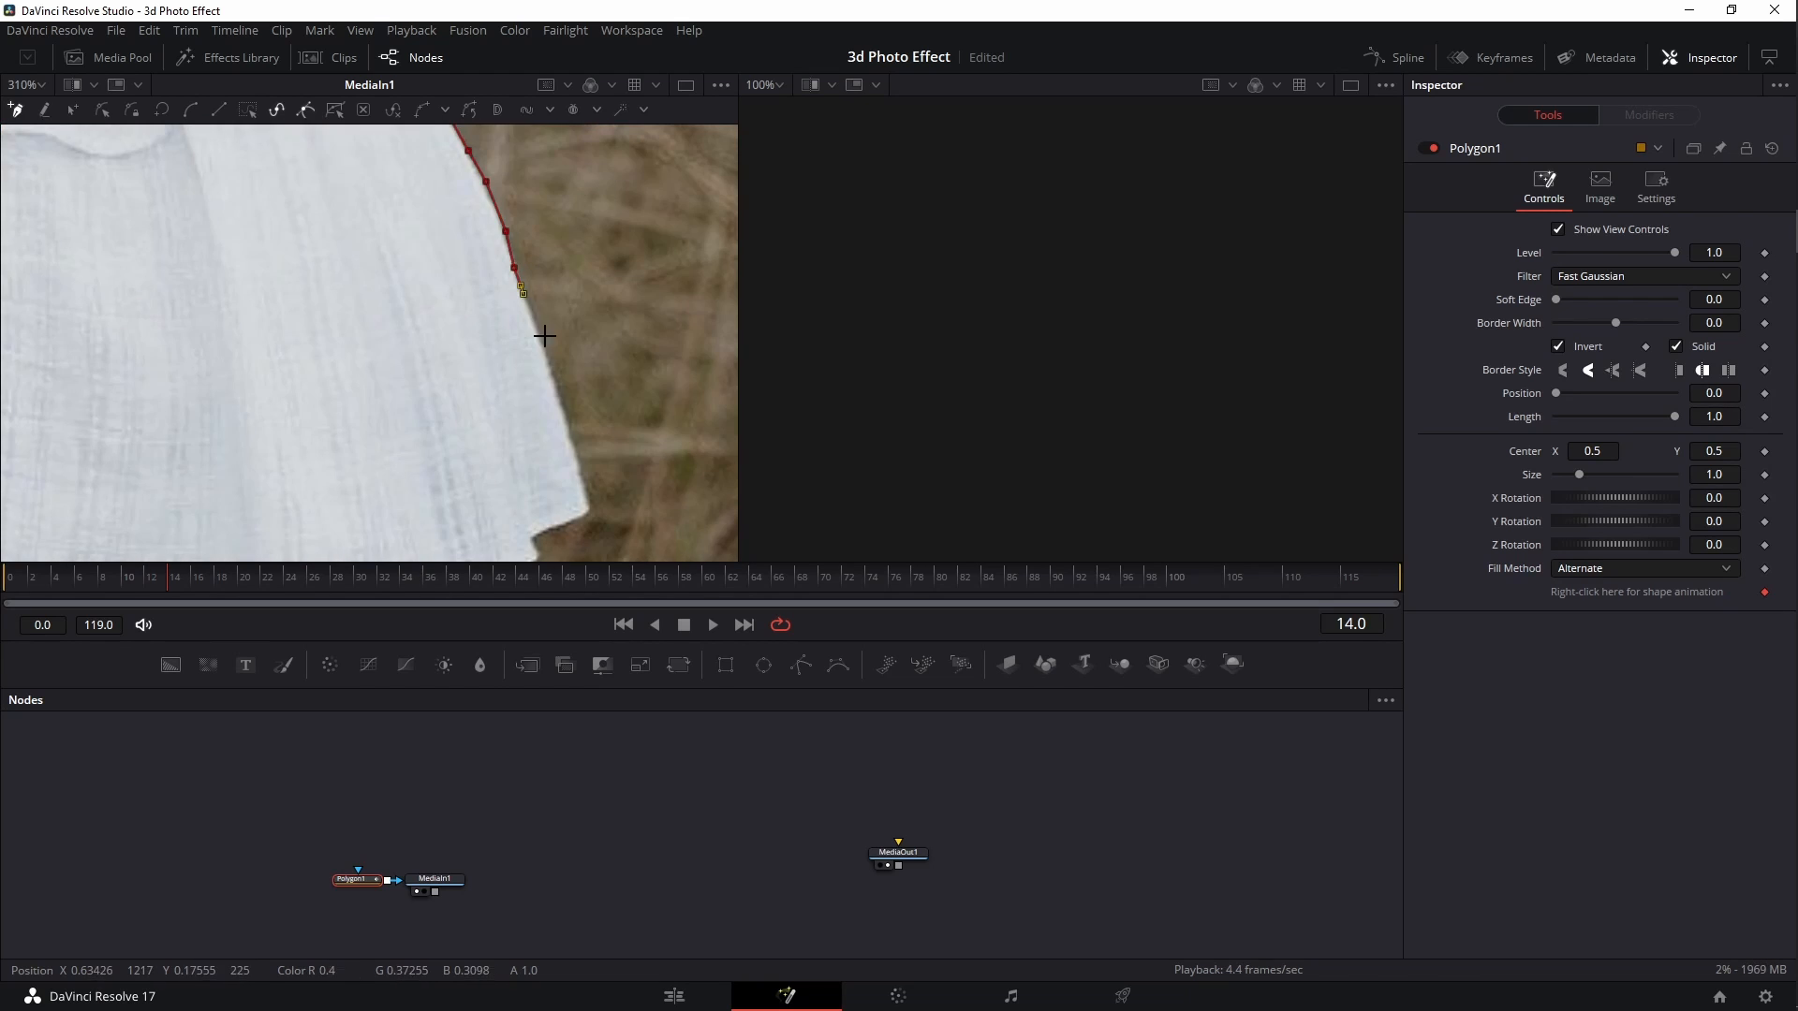
{"action": "left_click", "coordinate": [572, 454]}
{"action": "left_click", "coordinate": [584, 515]}
{"action": "left_click_drag", "start_coordinate": [537, 534], "coordinate": [580, 320]}
{"action": "left_click", "coordinate": [510, 373]}
{"action": "left_click_drag", "start_coordinate": [547, 379], "coordinate": [547, 259]}
{"action": "left_click", "coordinate": [525, 298]}
{"action": "left_click", "coordinate": [535, 318]}
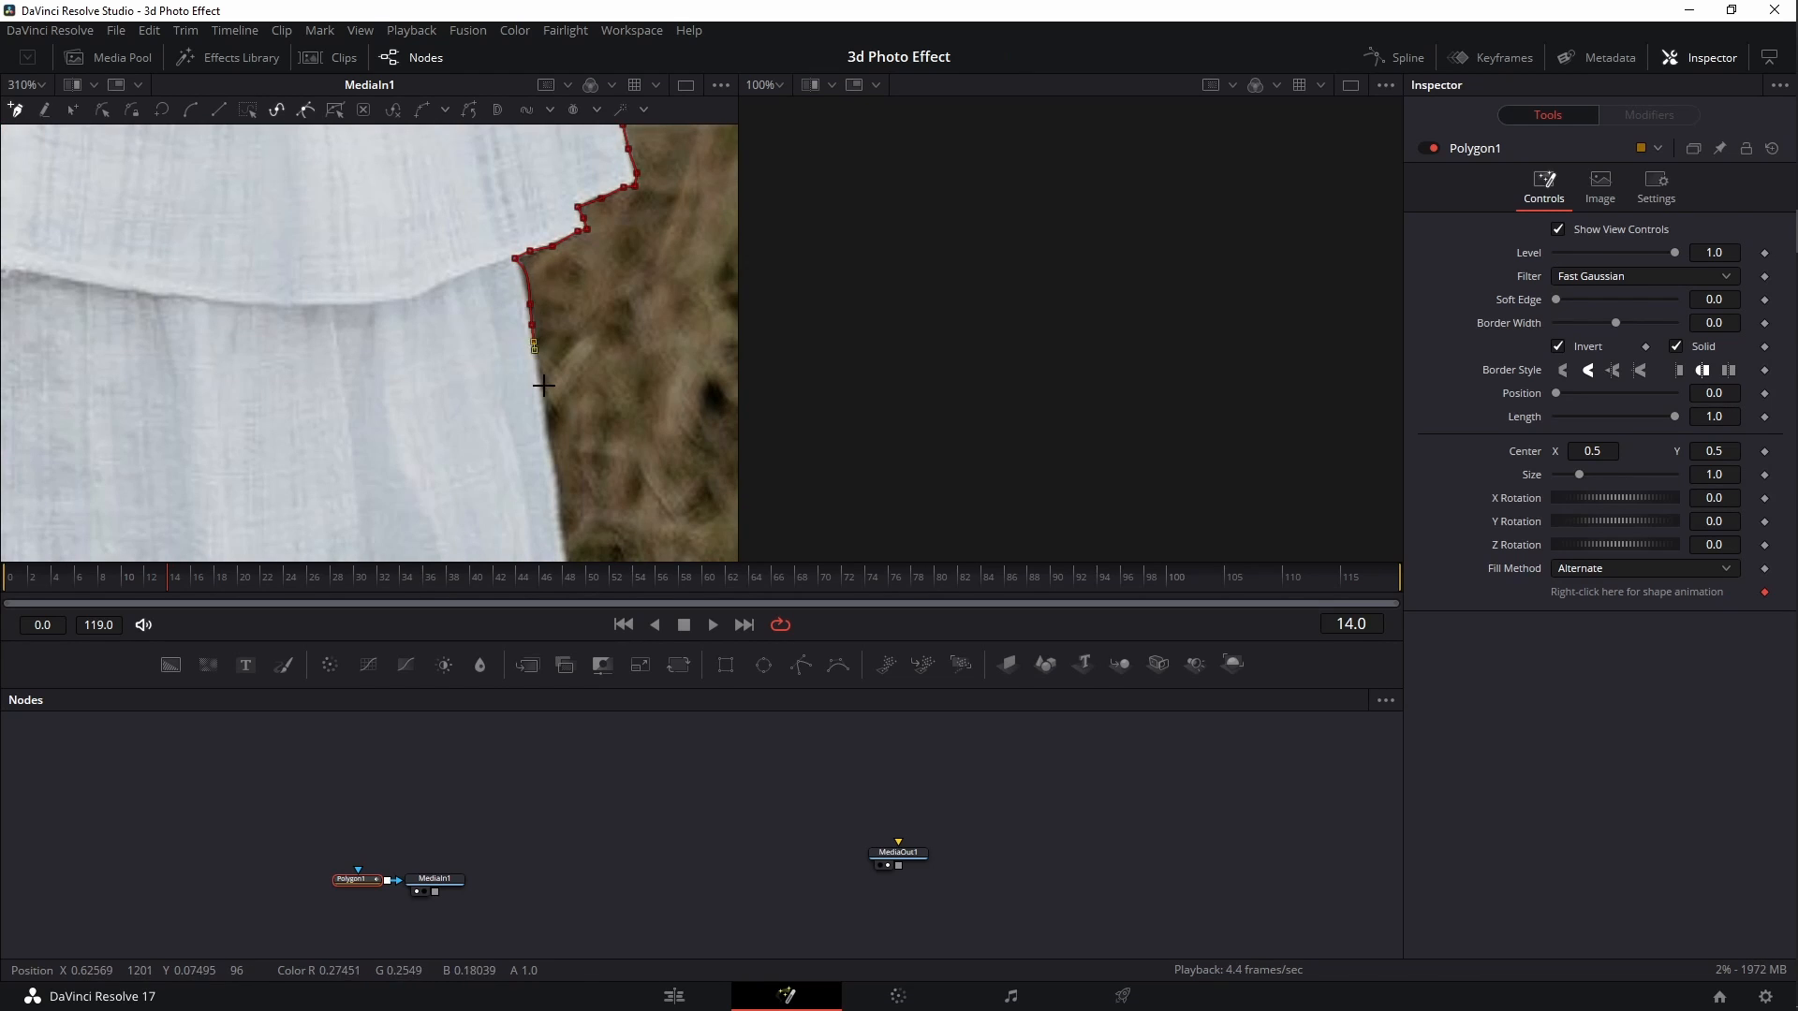
Finish the outline below the skirt, close it along the photo's lower edge at the starting point, and turn off the mask's inversion
{"action": "scroll", "coordinate": [497, 377], "scroll_direction": "up", "scroll_amount": 4}
{"action": "scroll", "coordinate": [434, 321], "scroll_direction": "down", "scroll_amount": 4}
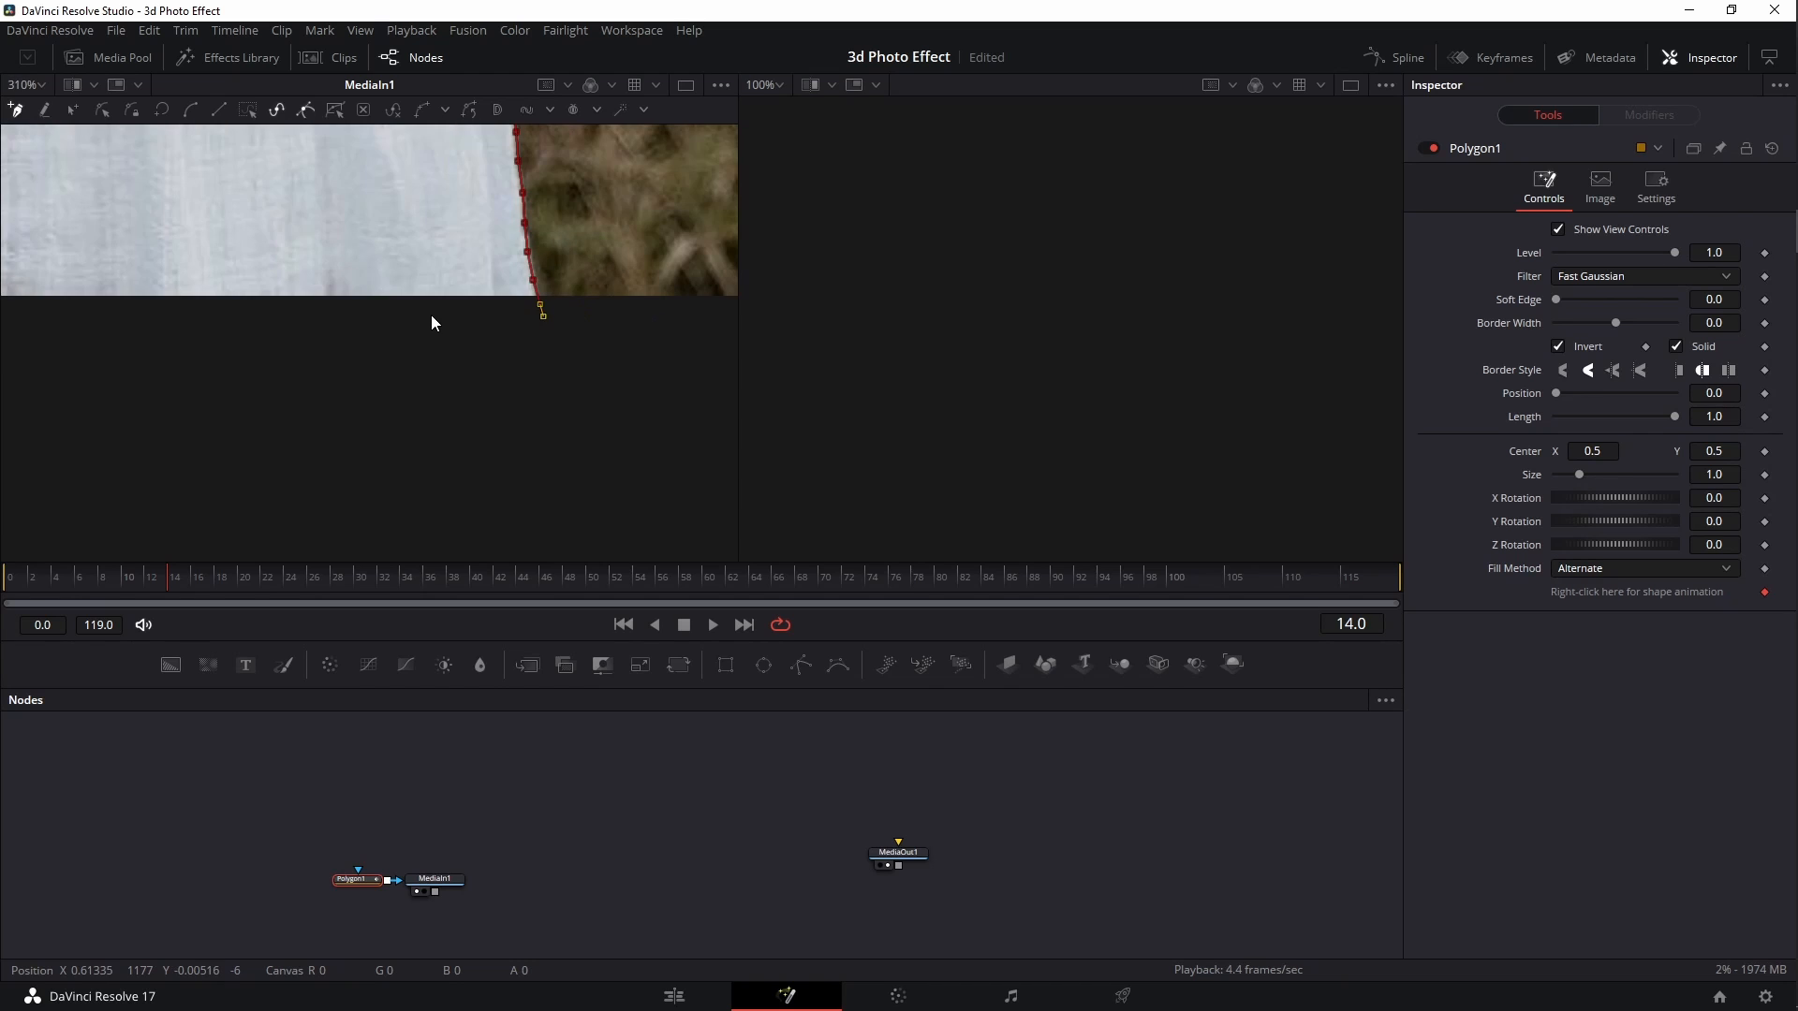
{"action": "scroll", "coordinate": [409, 324], "scroll_direction": "down", "scroll_amount": 3}
{"action": "left_click_drag", "start_coordinate": [350, 368], "coordinate": [608, 364]}
{"action": "scroll", "coordinate": [506, 356], "scroll_direction": "down", "scroll_amount": 1}
{"action": "scroll", "coordinate": [407, 279], "scroll_direction": "down", "scroll_amount": 2}
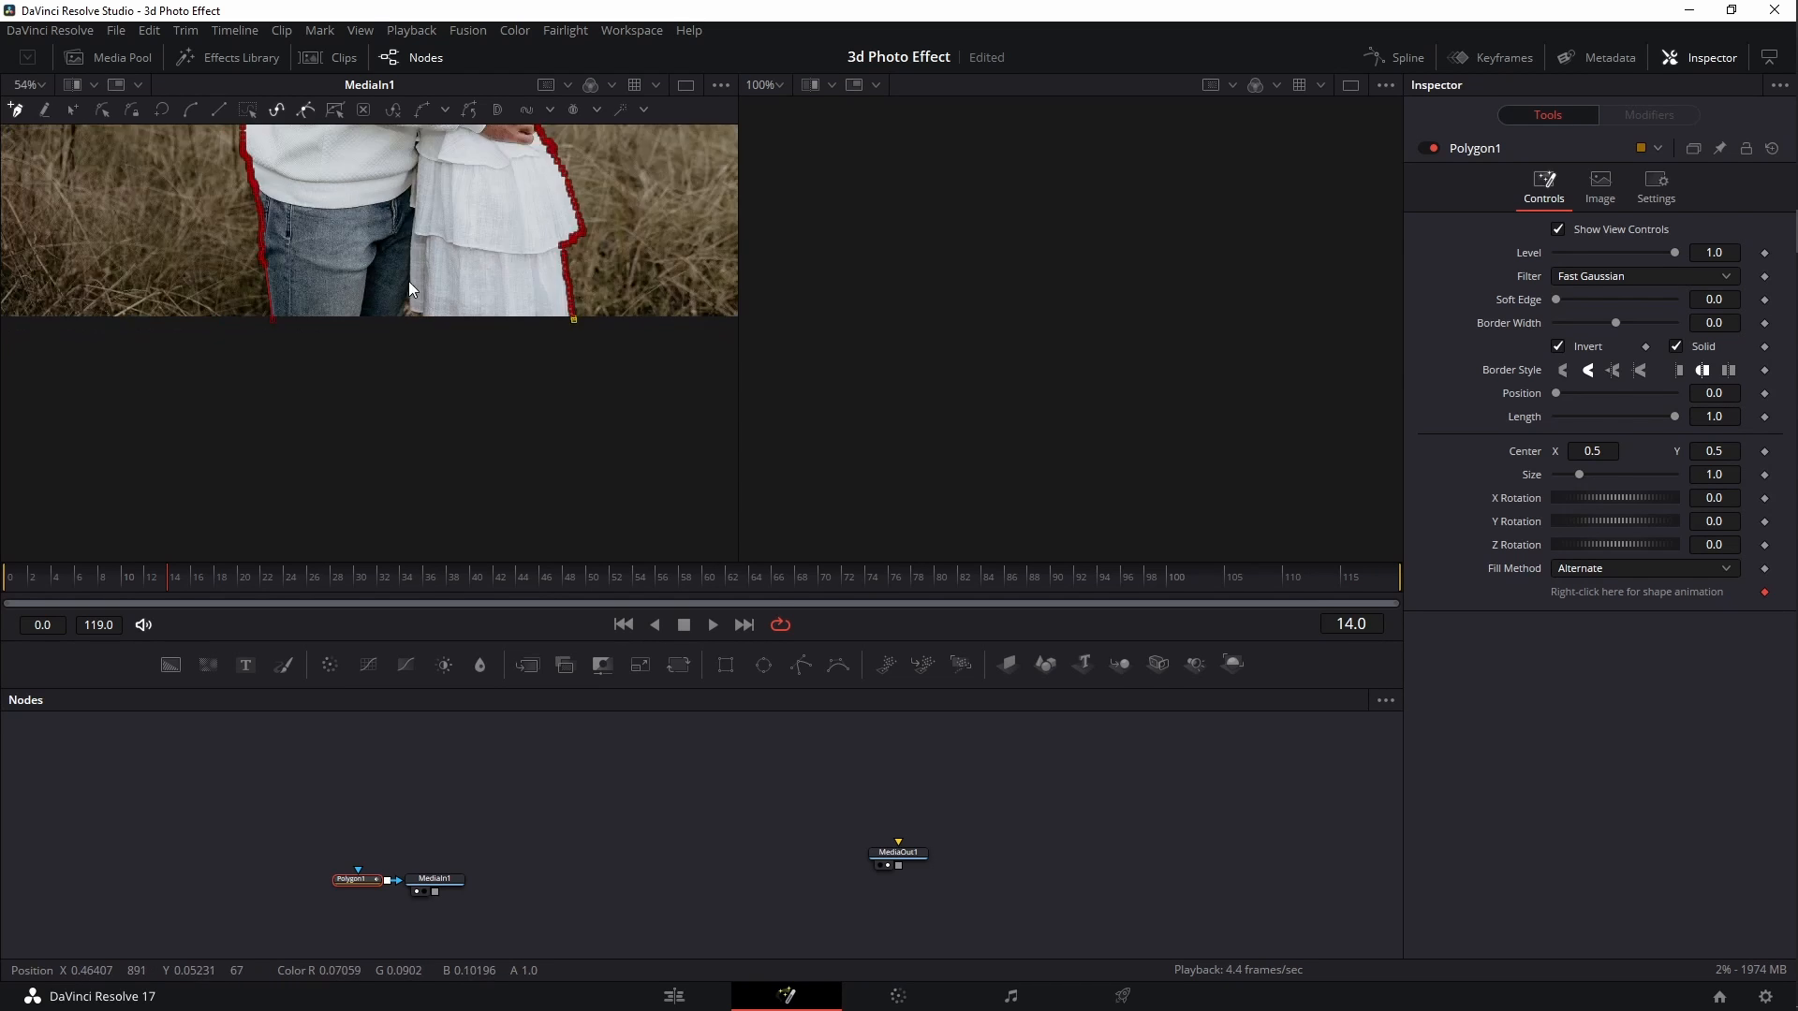
{"action": "left_click_drag", "start_coordinate": [421, 231], "coordinate": [407, 421]}
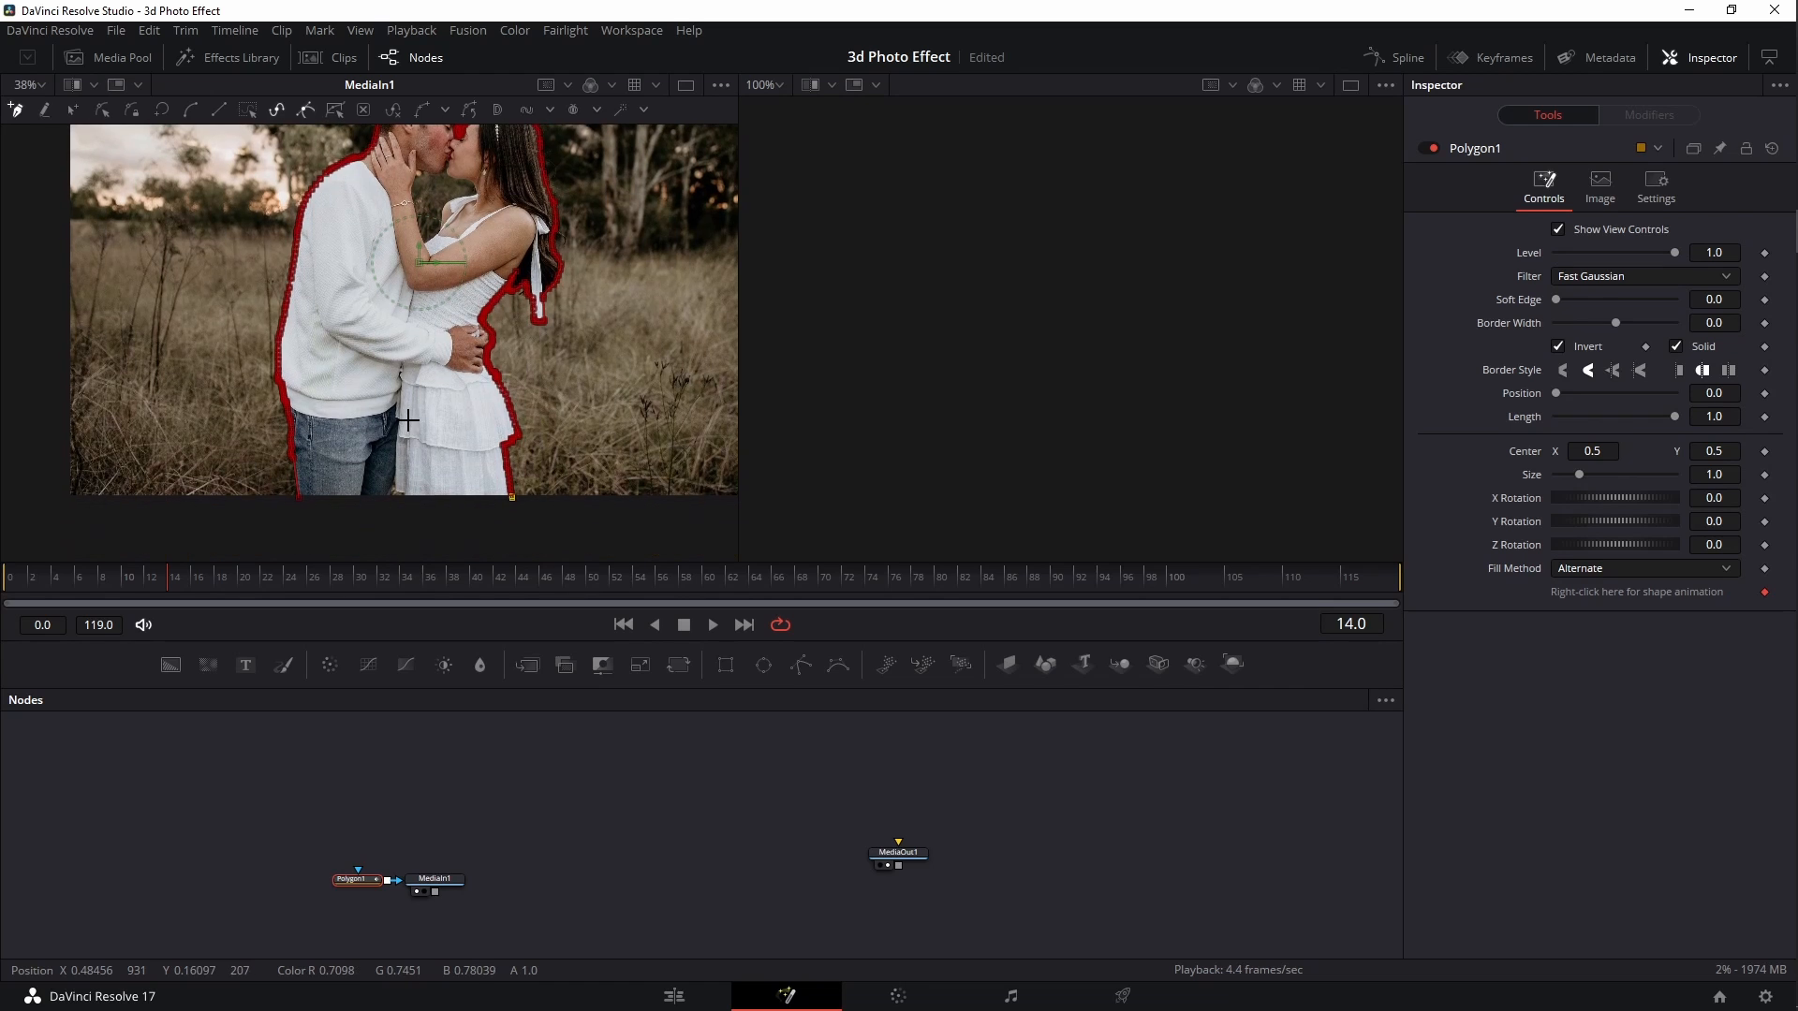
{"action": "scroll", "coordinate": [333, 521], "scroll_direction": "up", "scroll_amount": 4}
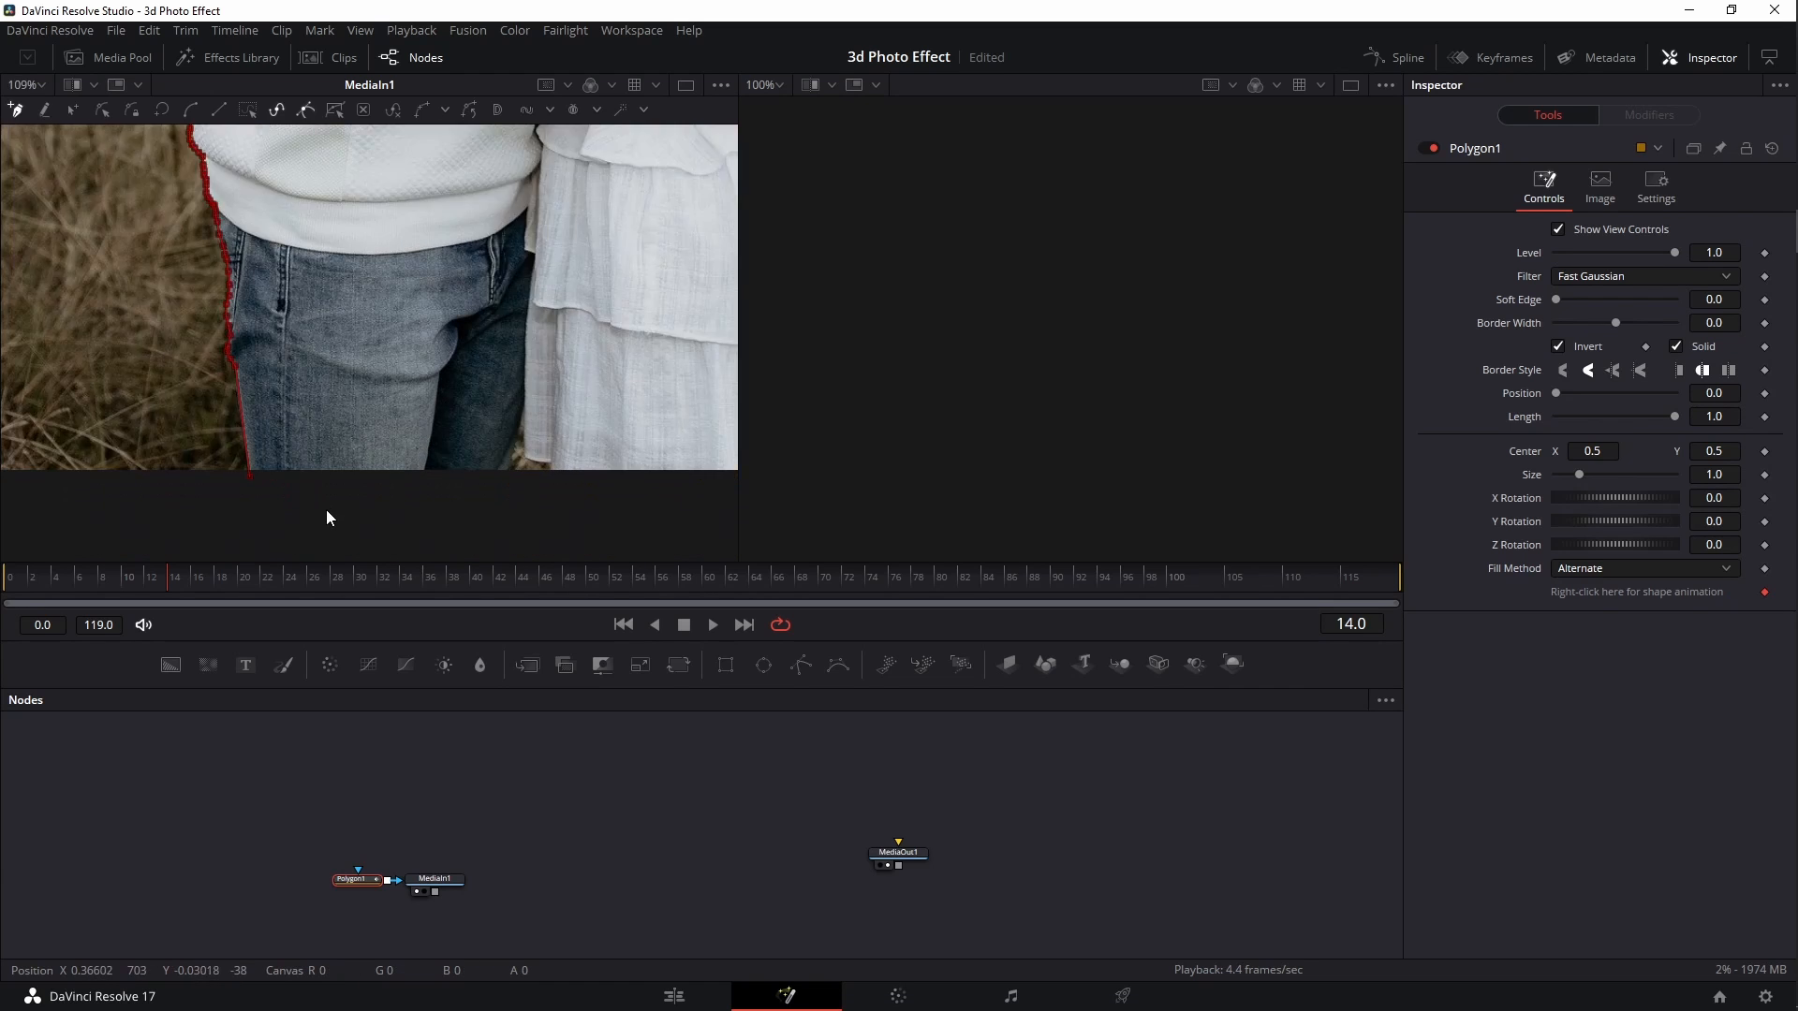
{"action": "scroll", "coordinate": [218, 463], "scroll_direction": "down", "scroll_amount": 3}
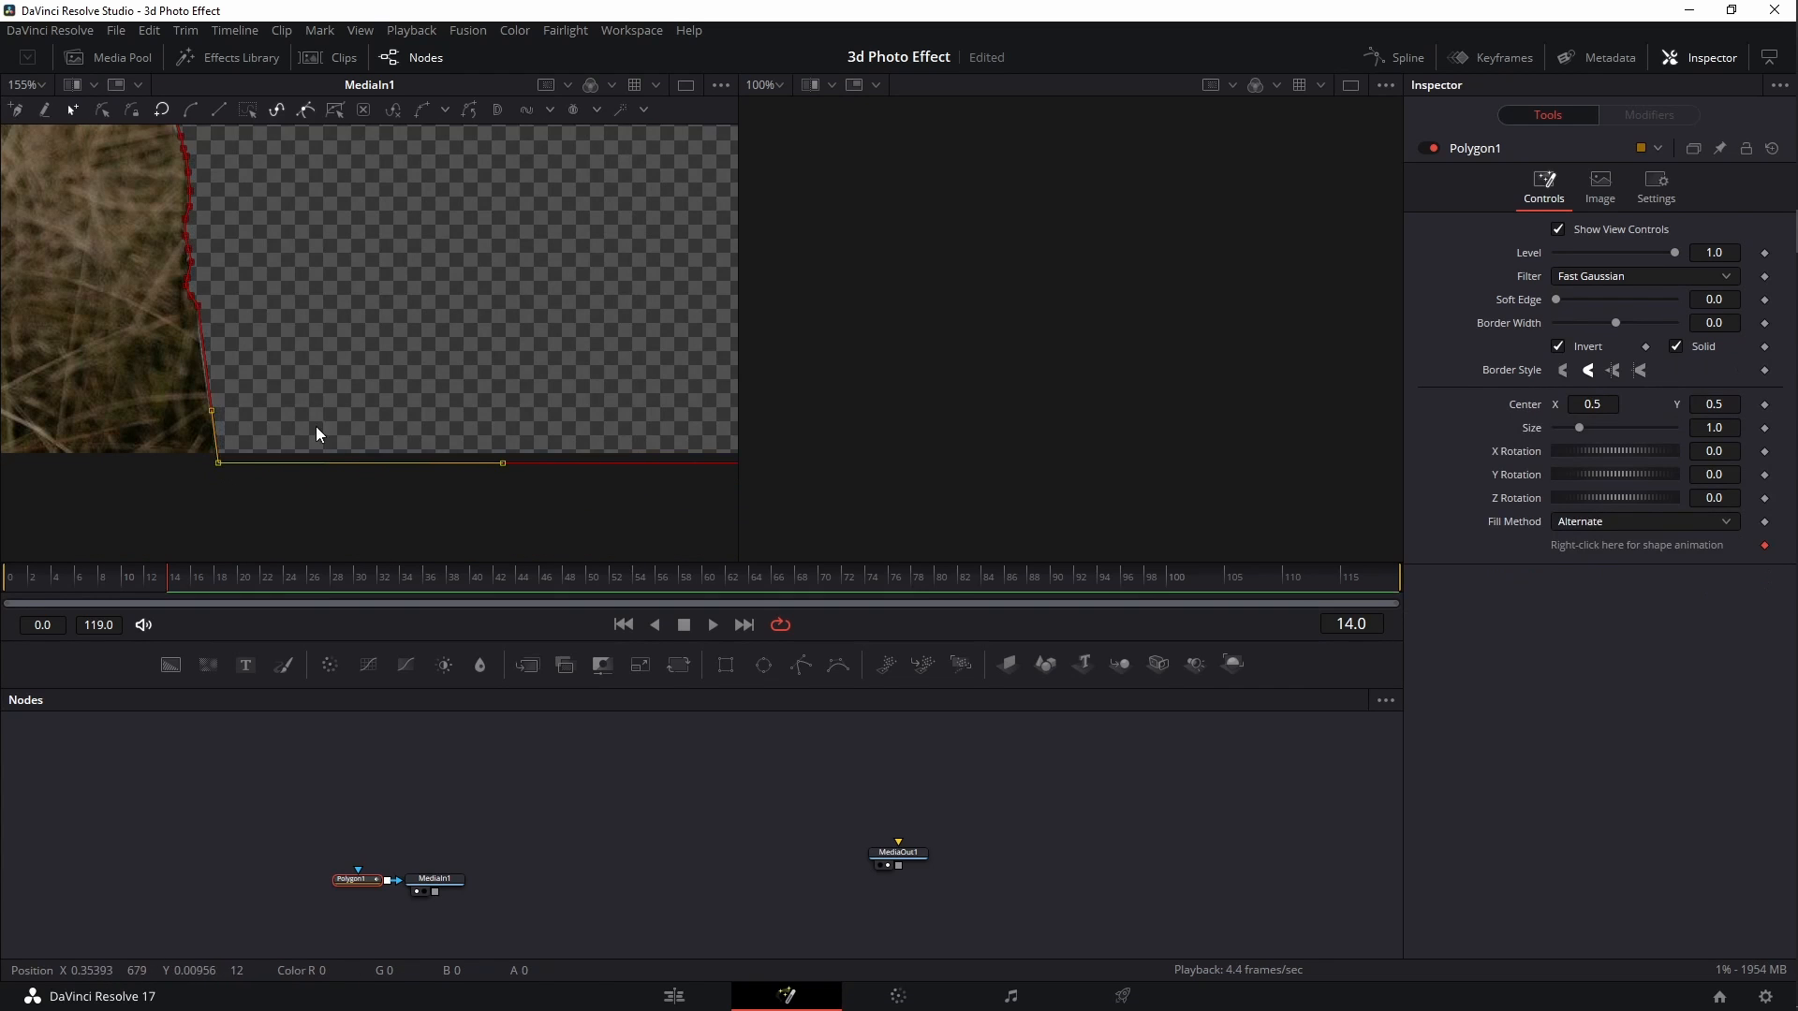
{"action": "left_click_drag", "start_coordinate": [476, 186], "coordinate": [287, 329]}
{"action": "scroll", "coordinate": [306, 302], "scroll_direction": "down", "scroll_amount": 3}
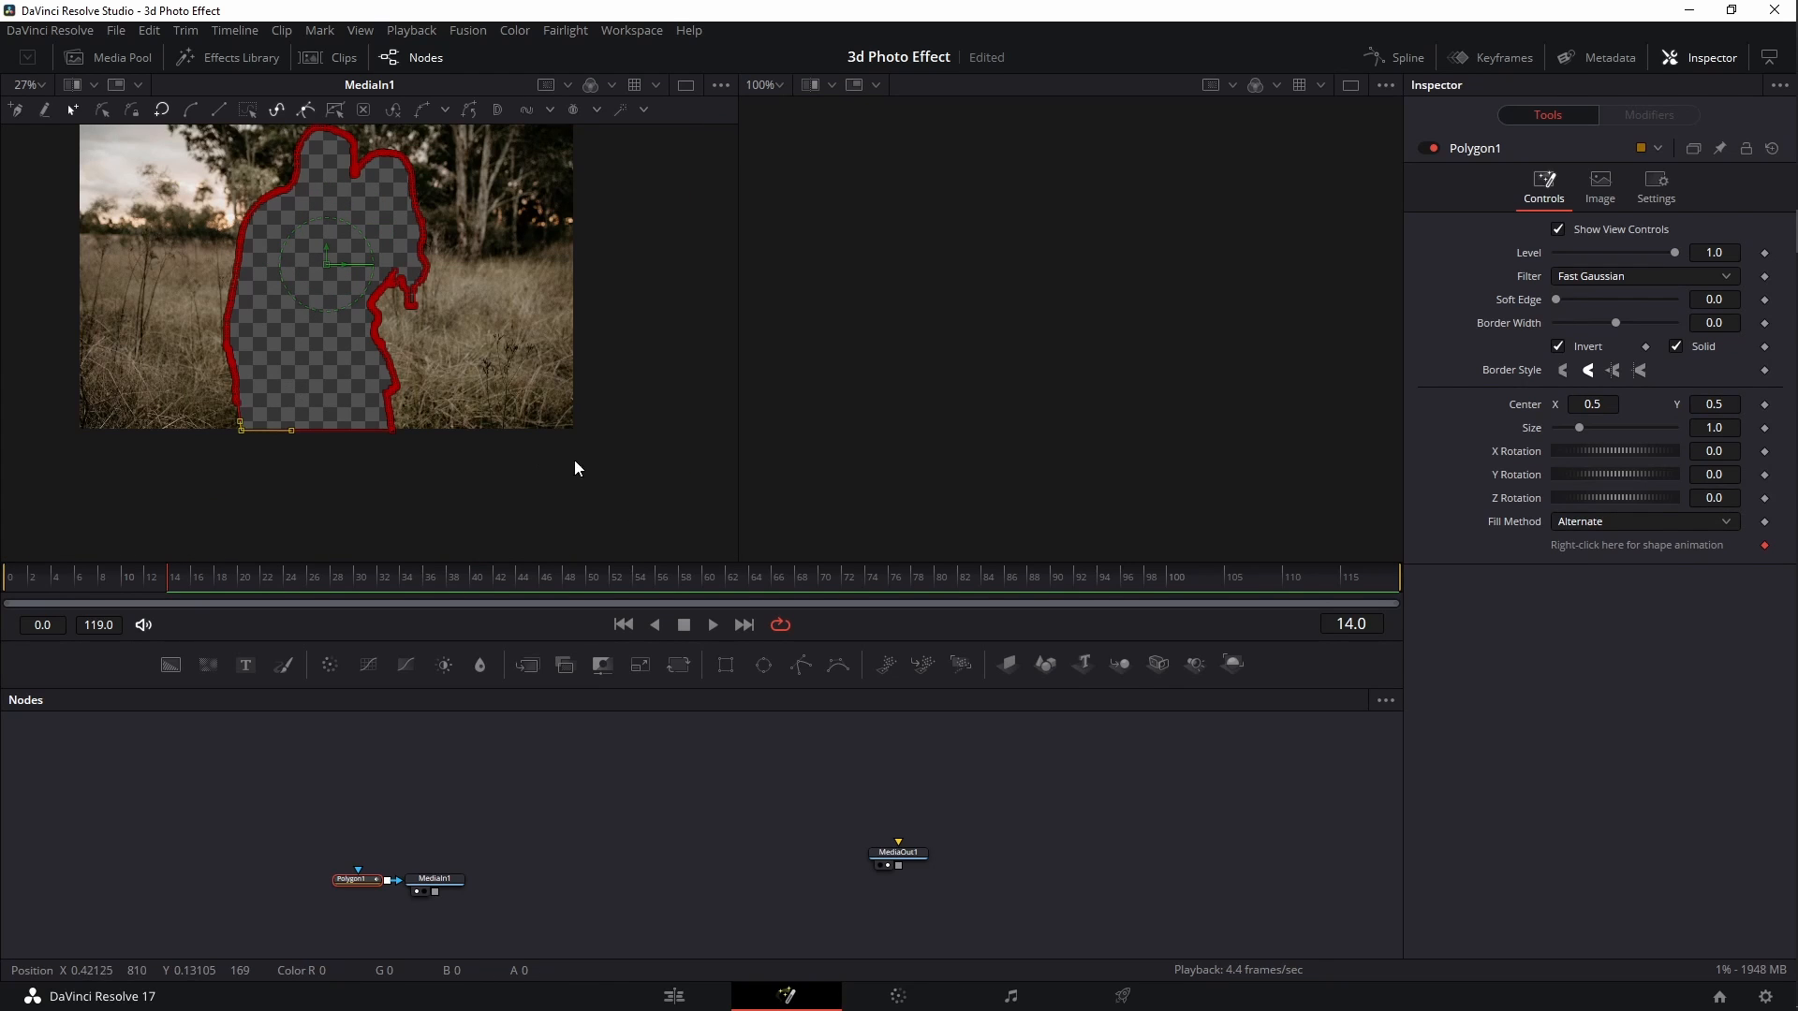
{"action": "left_click", "coordinate": [1559, 348]}
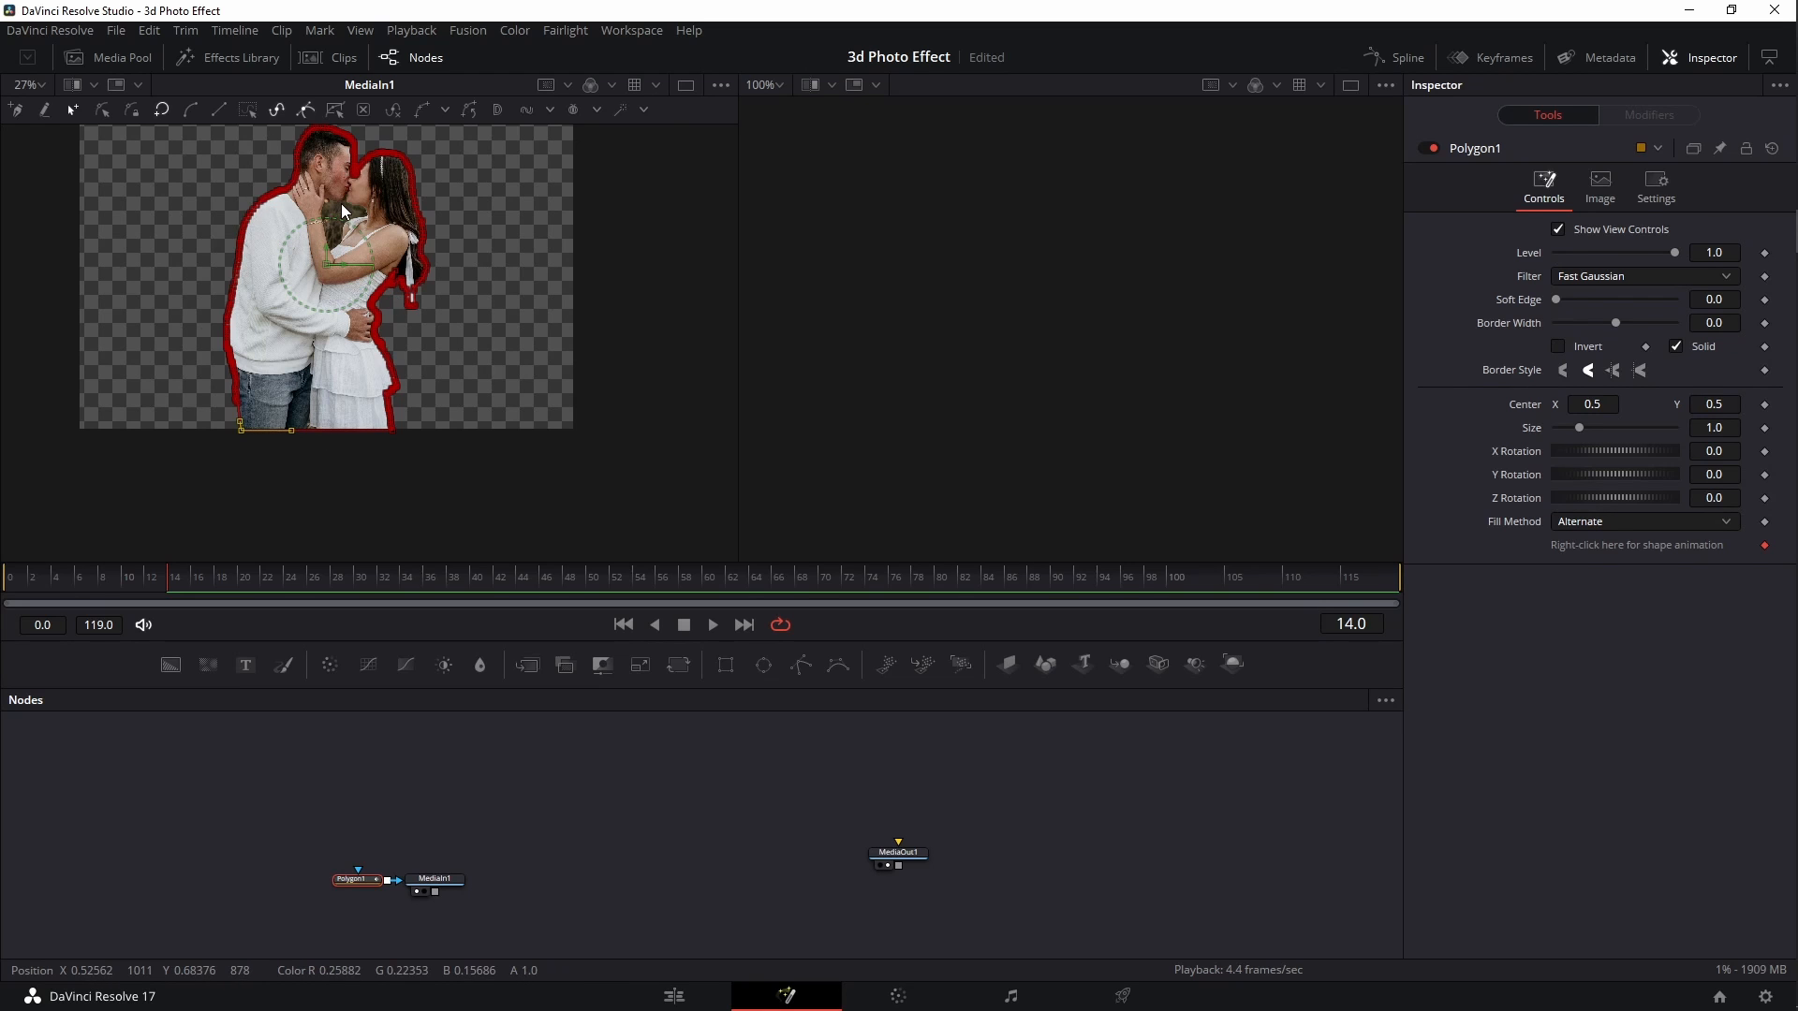
Examine the cutout for leftover background between the couple's faces and arms and between the jeans and the skirt
{"action": "scroll", "coordinate": [342, 211], "scroll_direction": "up", "scroll_amount": 6}
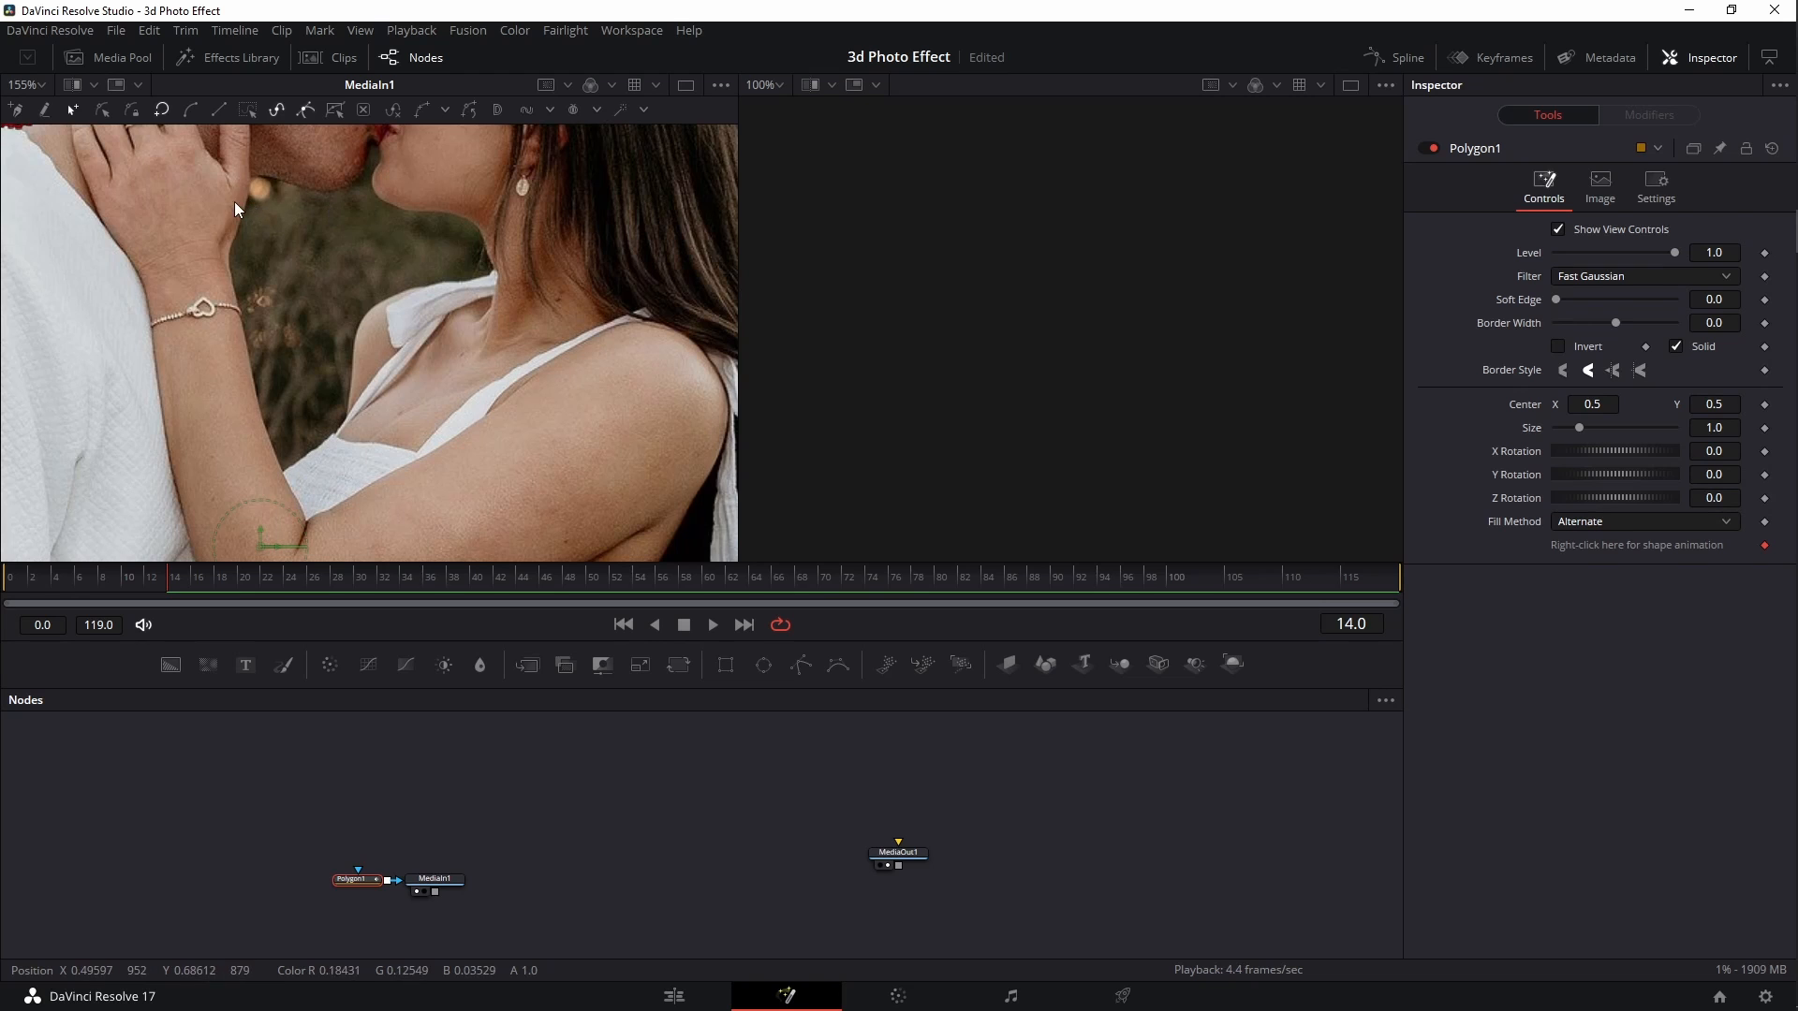
{"action": "scroll", "coordinate": [331, 289], "scroll_direction": "down", "scroll_amount": 5}
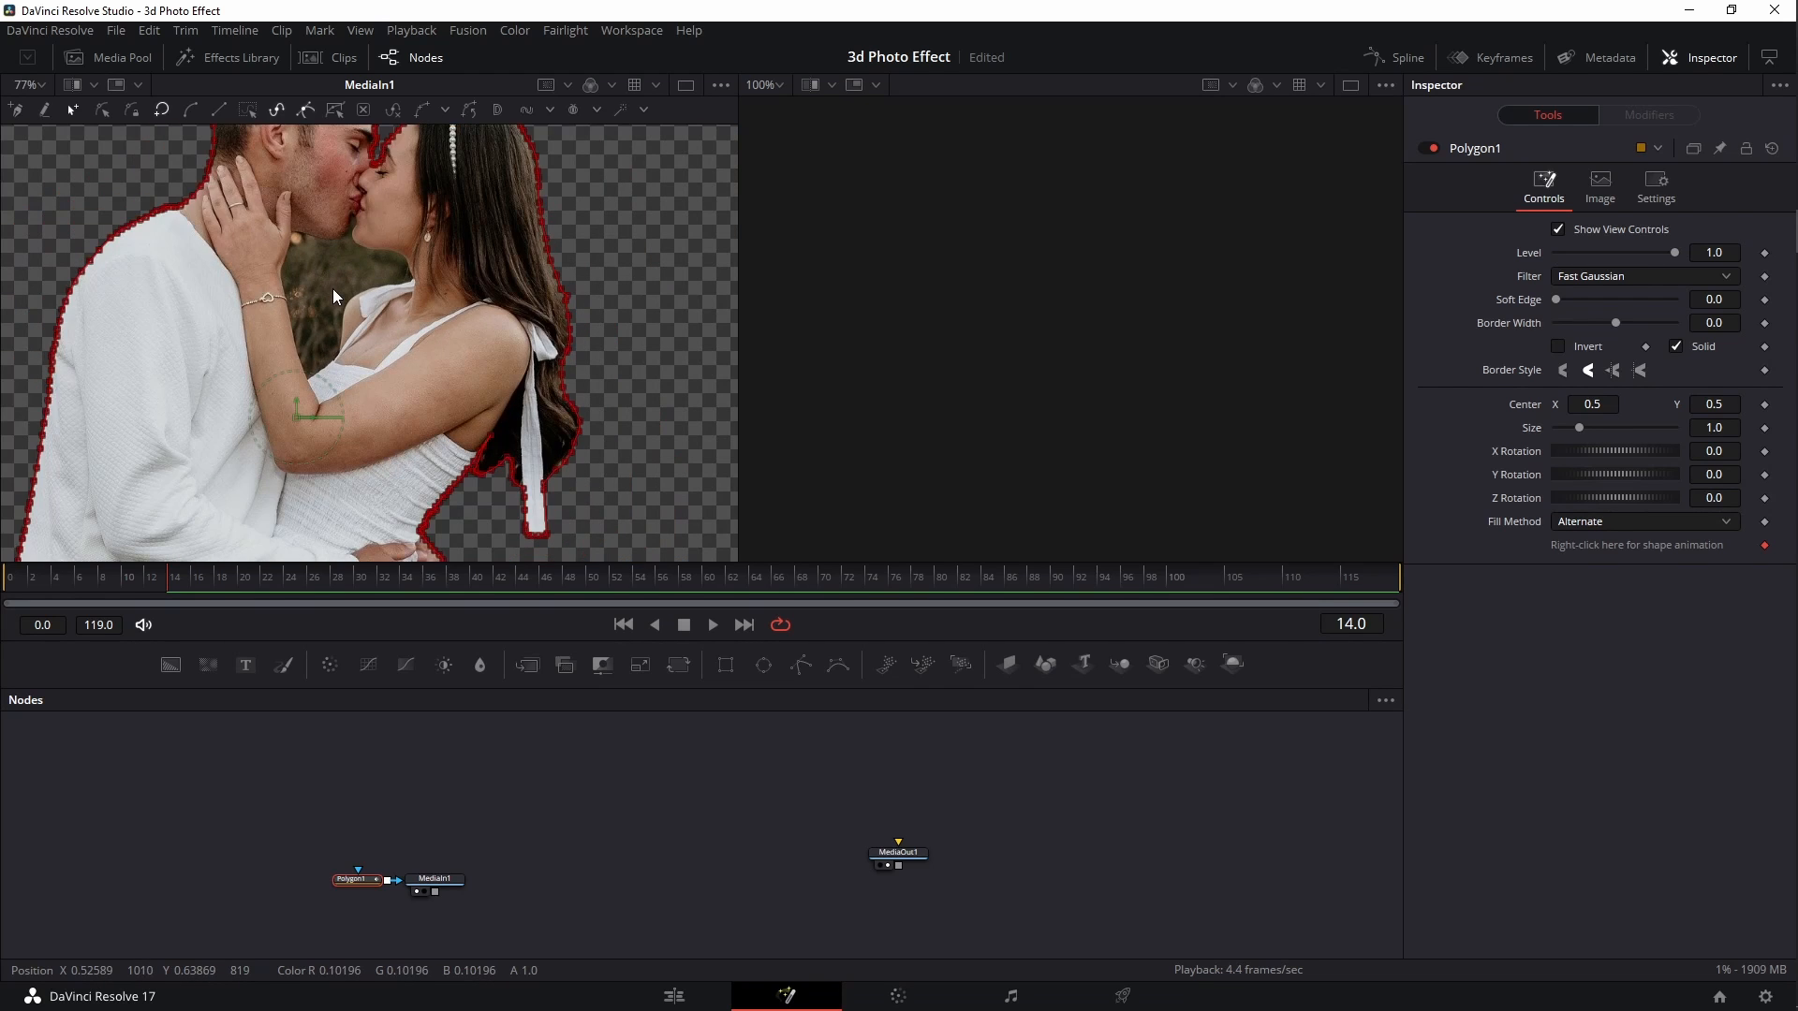
{"action": "scroll", "coordinate": [341, 299], "scroll_direction": "down", "scroll_amount": 2}
{"action": "left_click_drag", "start_coordinate": [352, 335], "coordinate": [364, 273]}
{"action": "scroll", "coordinate": [327, 448], "scroll_direction": "up", "scroll_amount": 1}
{"action": "scroll", "coordinate": [324, 453], "scroll_direction": "up", "scroll_amount": 4}
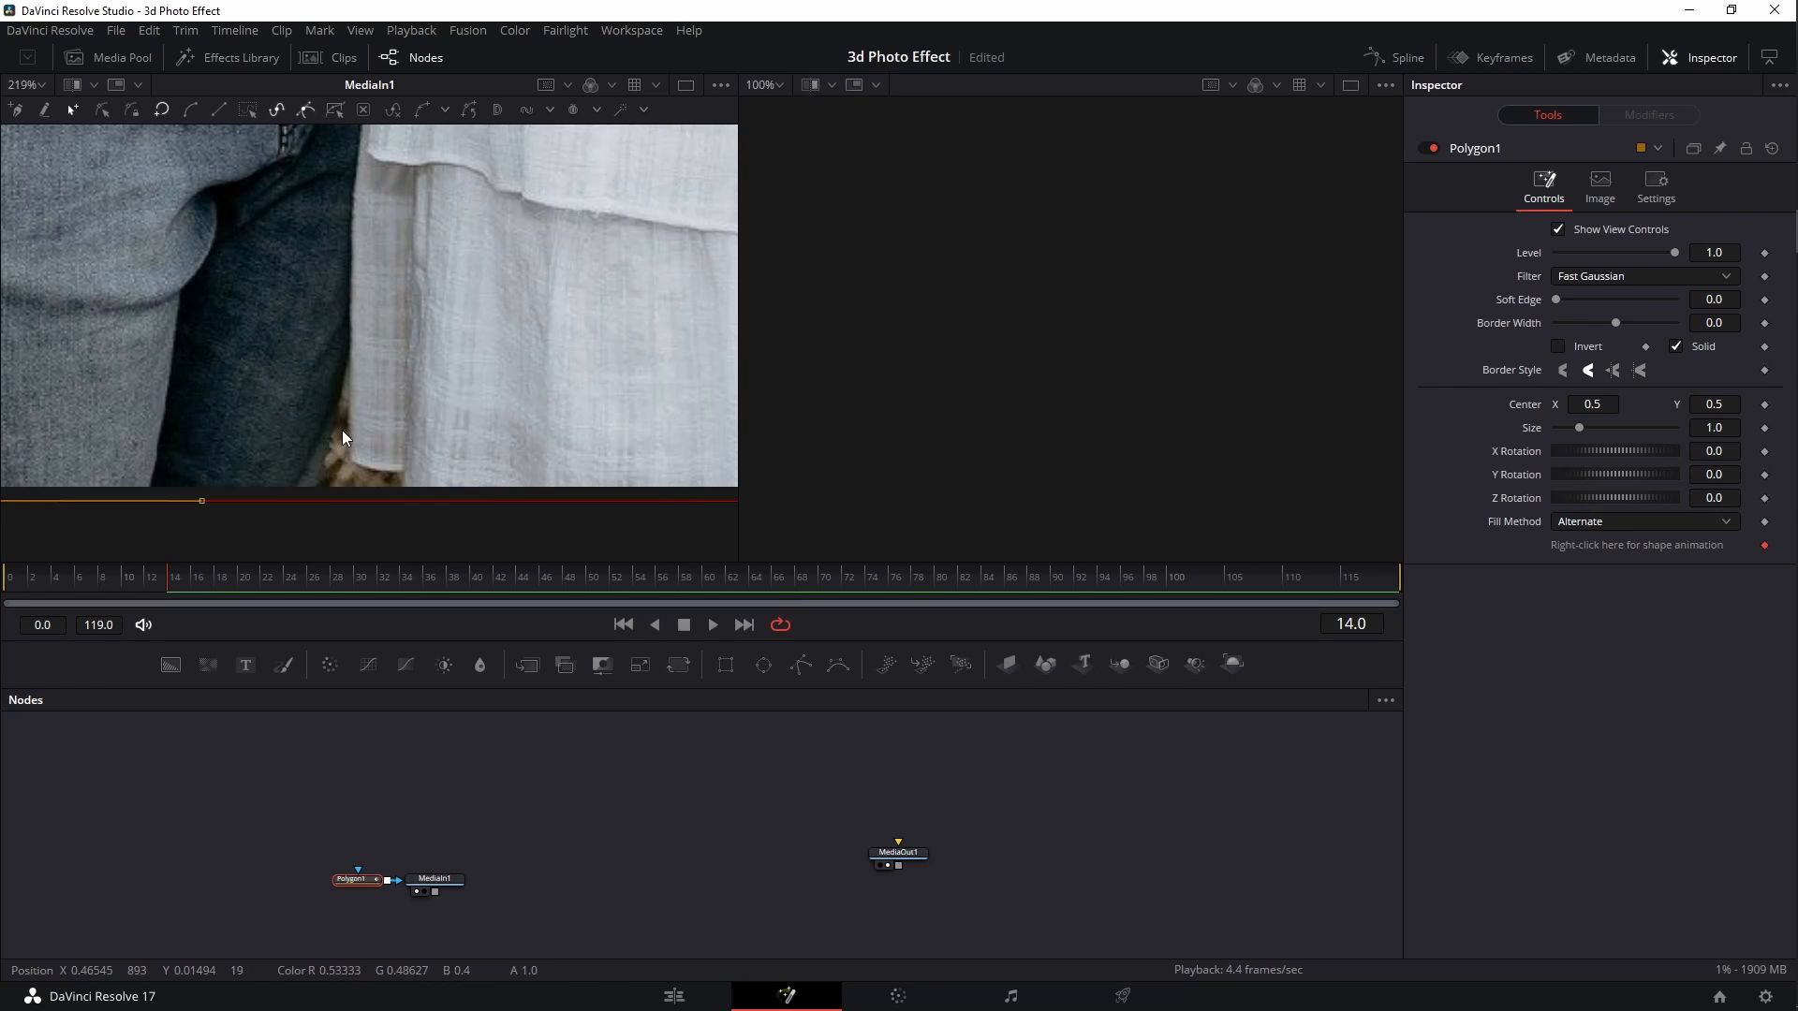
{"action": "scroll", "coordinate": [328, 365], "scroll_direction": "up", "scroll_amount": 5}
{"action": "scroll", "coordinate": [353, 339], "scroll_direction": "down", "scroll_amount": 8}
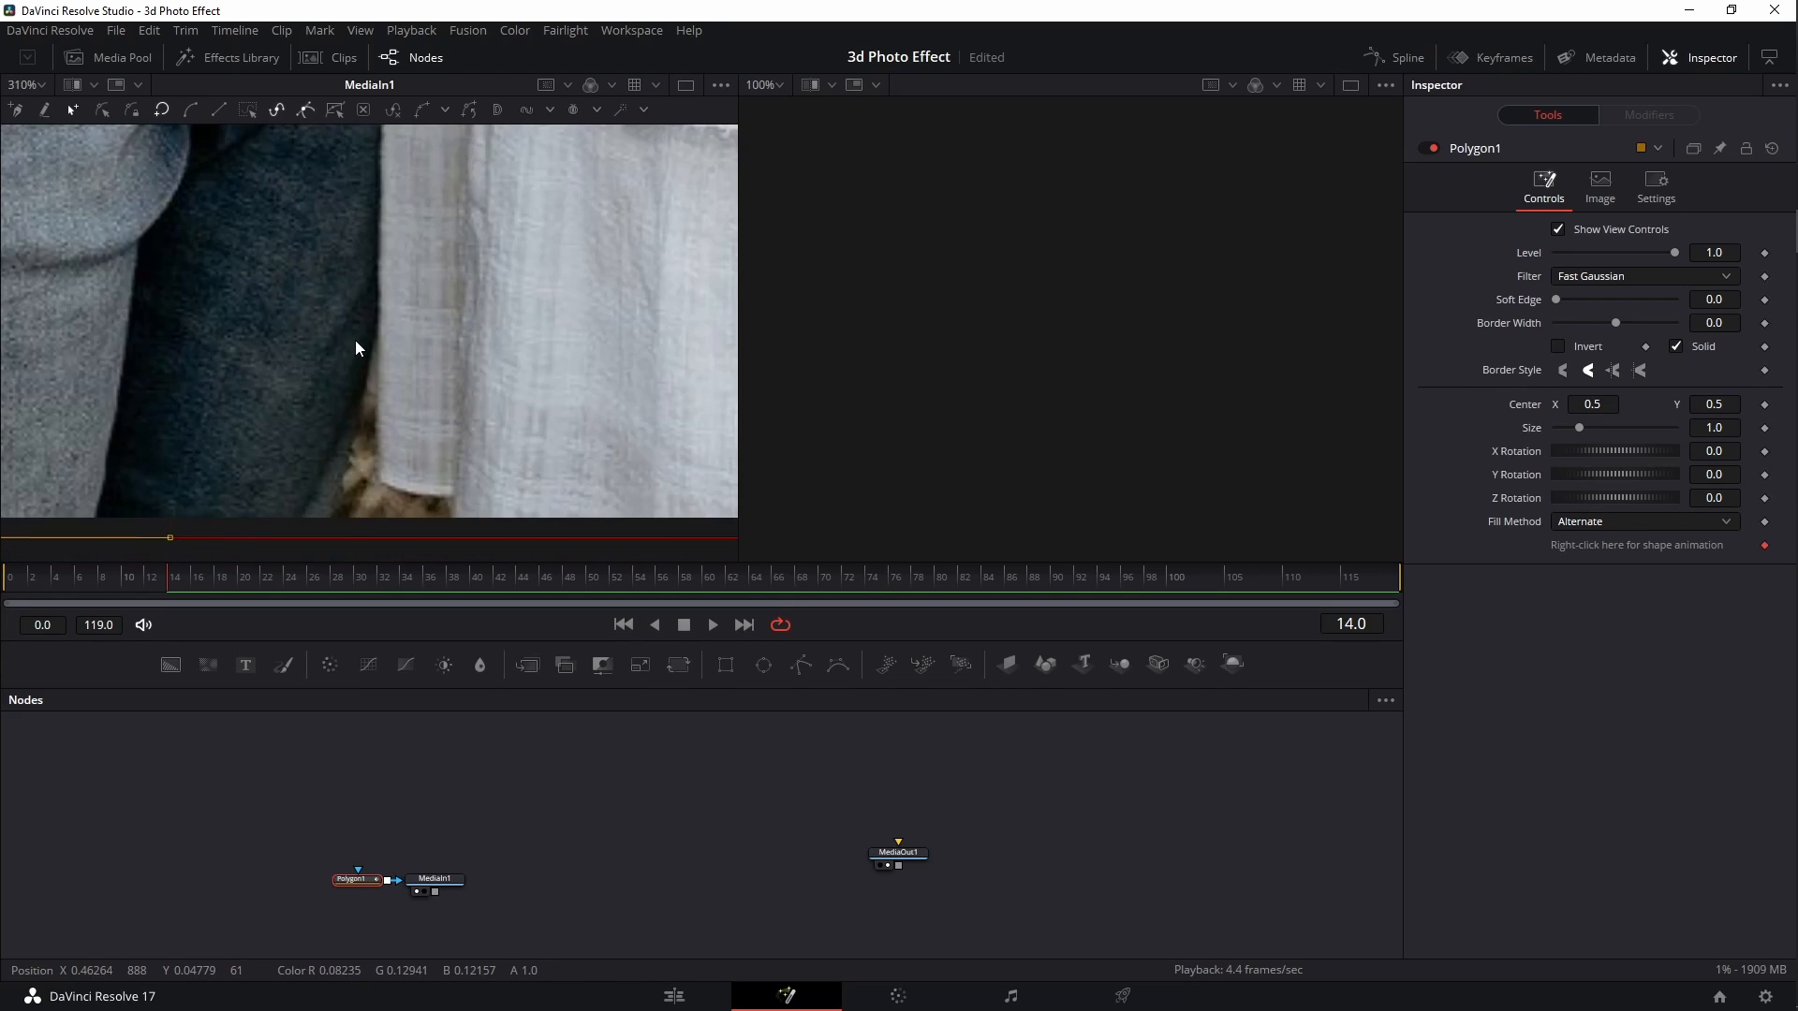
{"action": "left_click_drag", "start_coordinate": [386, 272], "coordinate": [385, 412]}
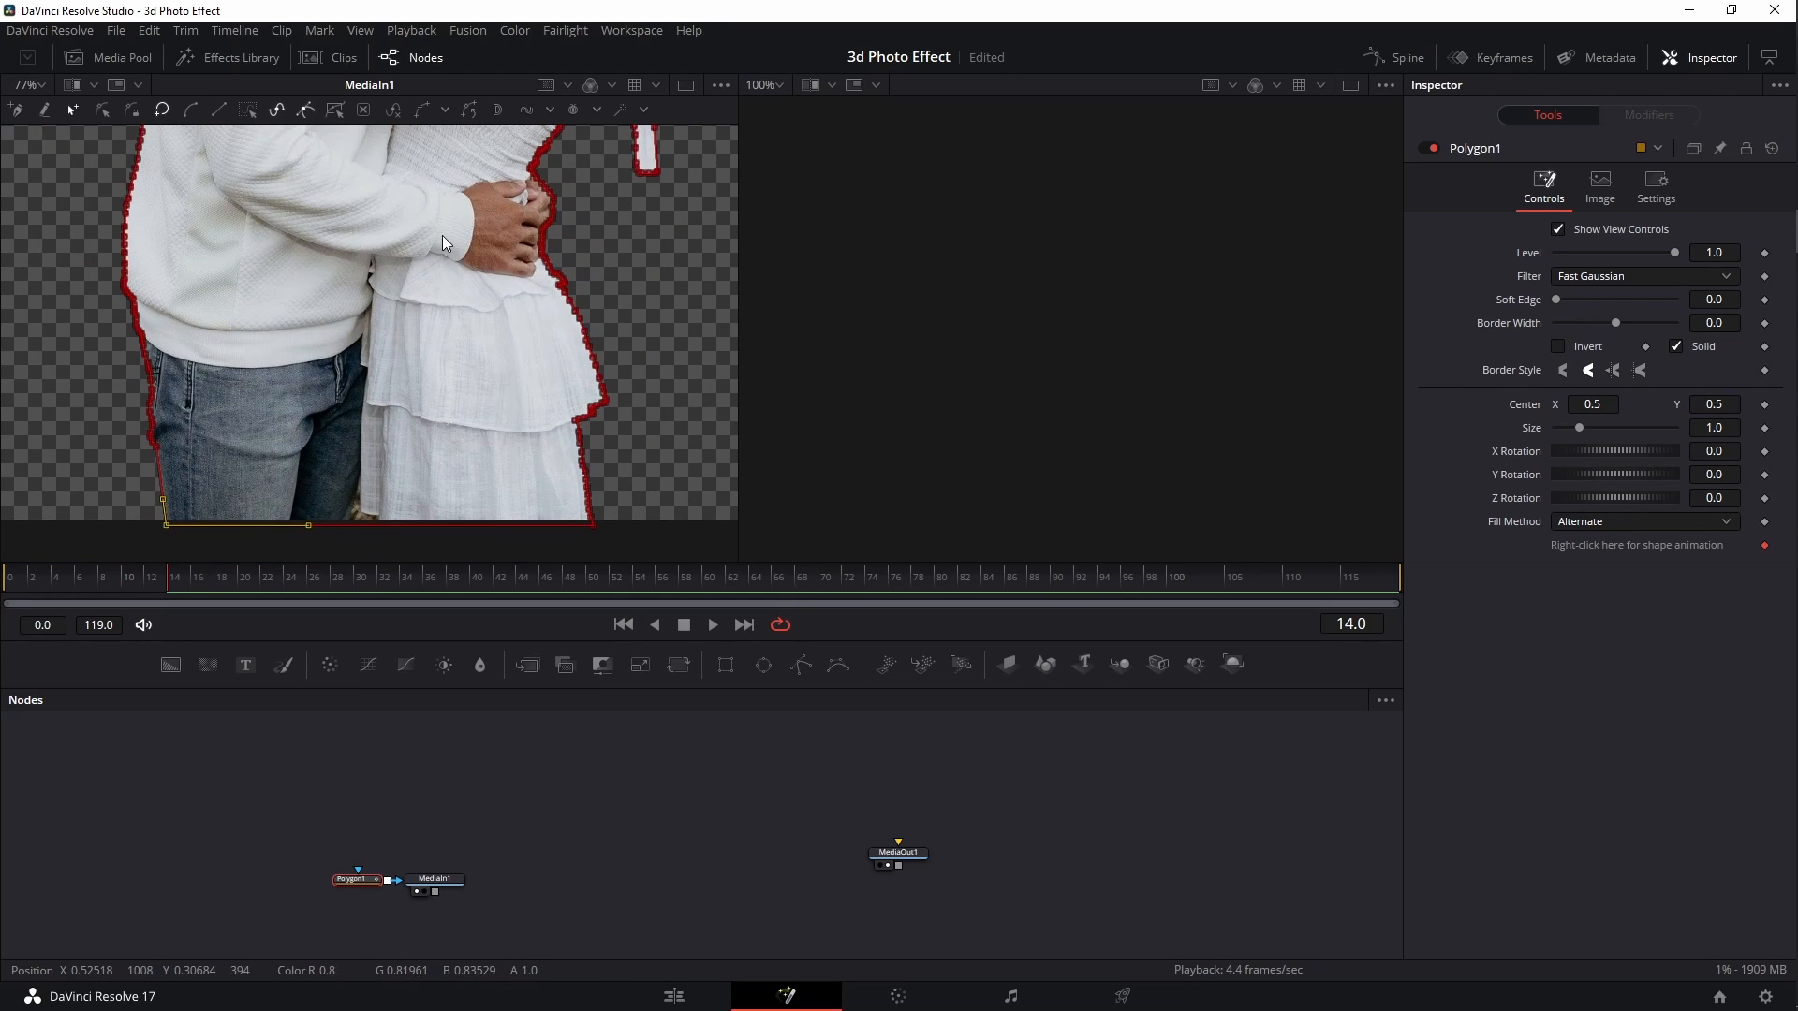
{"action": "scroll", "coordinate": [441, 225], "scroll_direction": "down", "scroll_amount": 2}
{"action": "left_click_drag", "start_coordinate": [440, 212], "coordinate": [427, 334]}
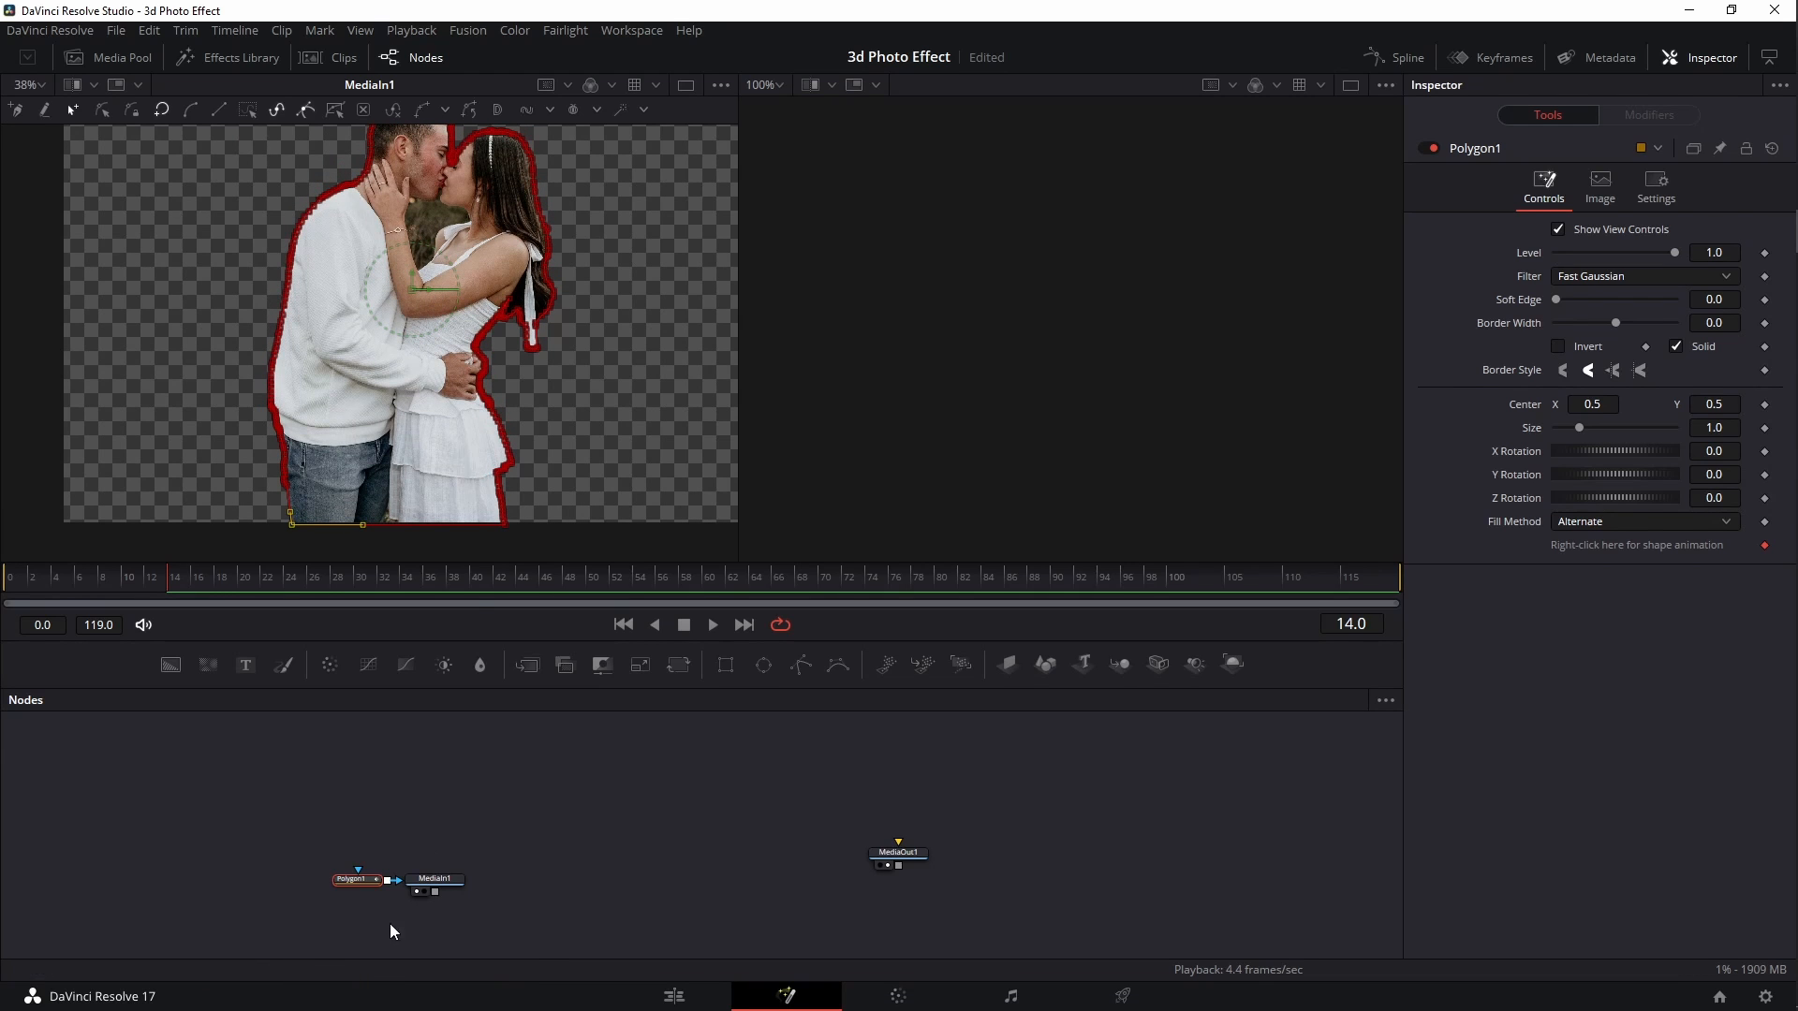
Move the Polygon1 node above MediaIn1 and add a second Polygon mask between them
{"action": "left_click_drag", "start_coordinate": [363, 880], "coordinate": [440, 783]}
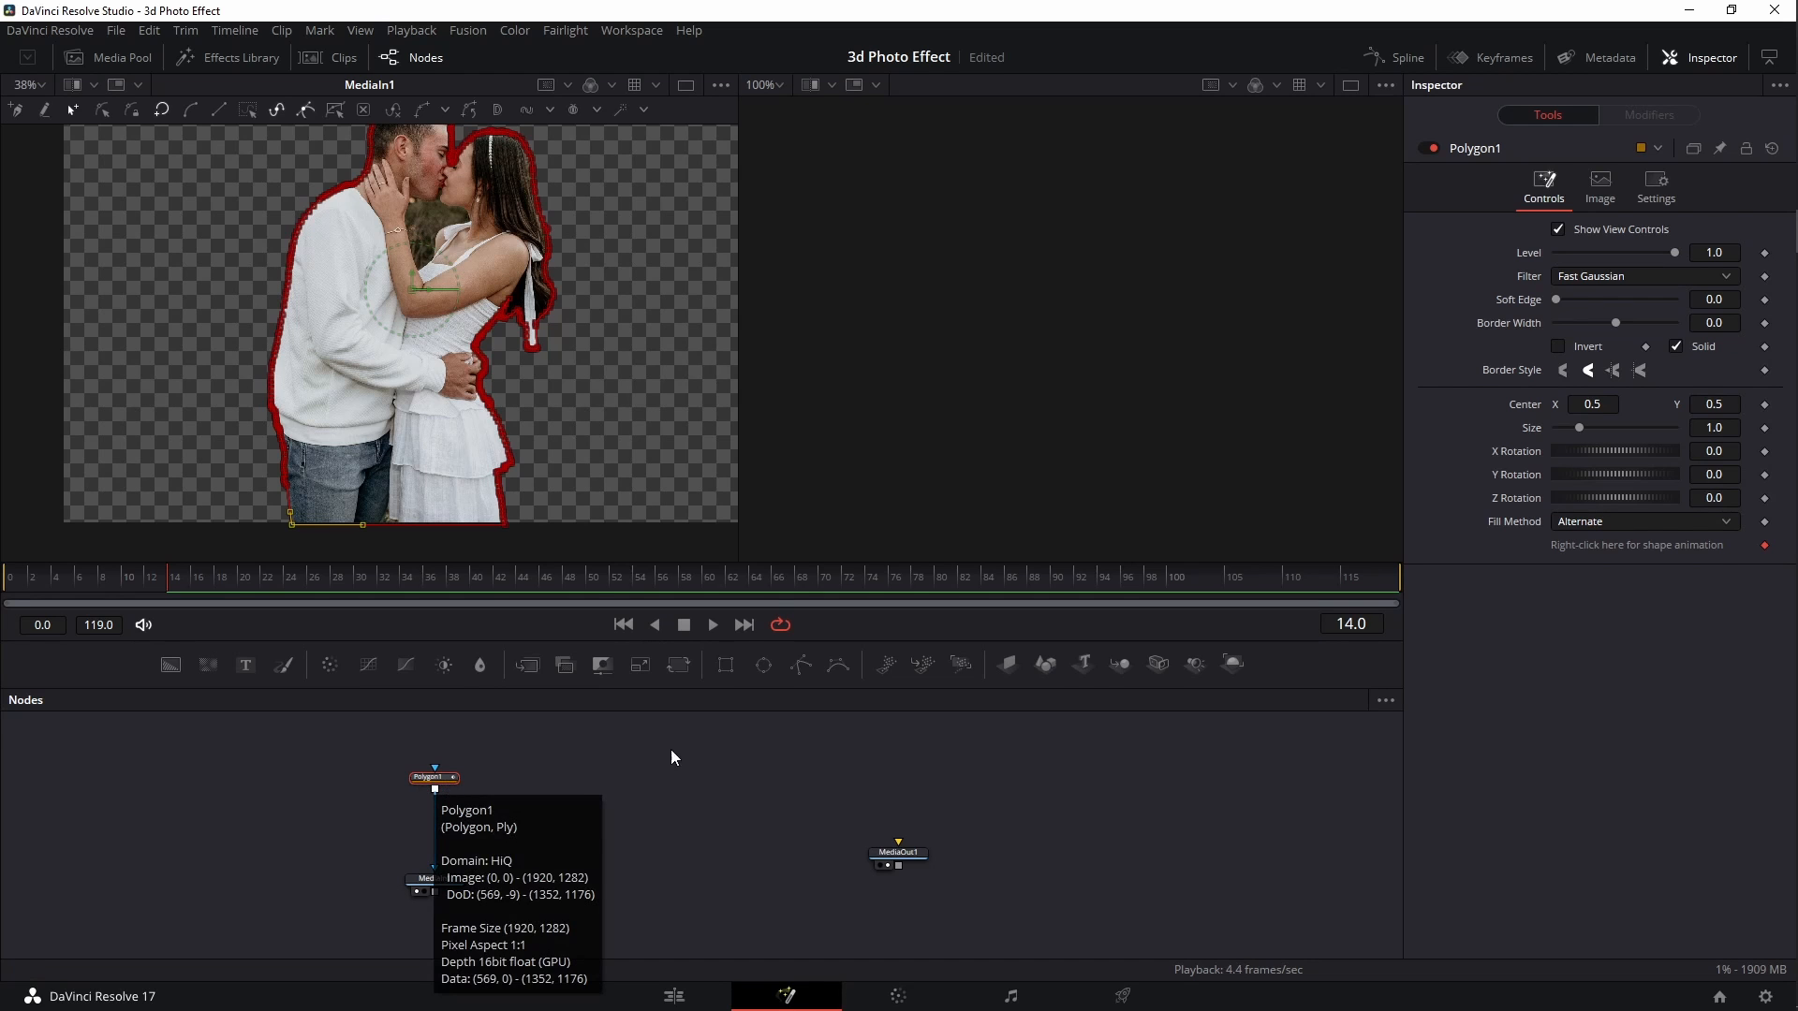
{"action": "left_click", "coordinate": [801, 665]}
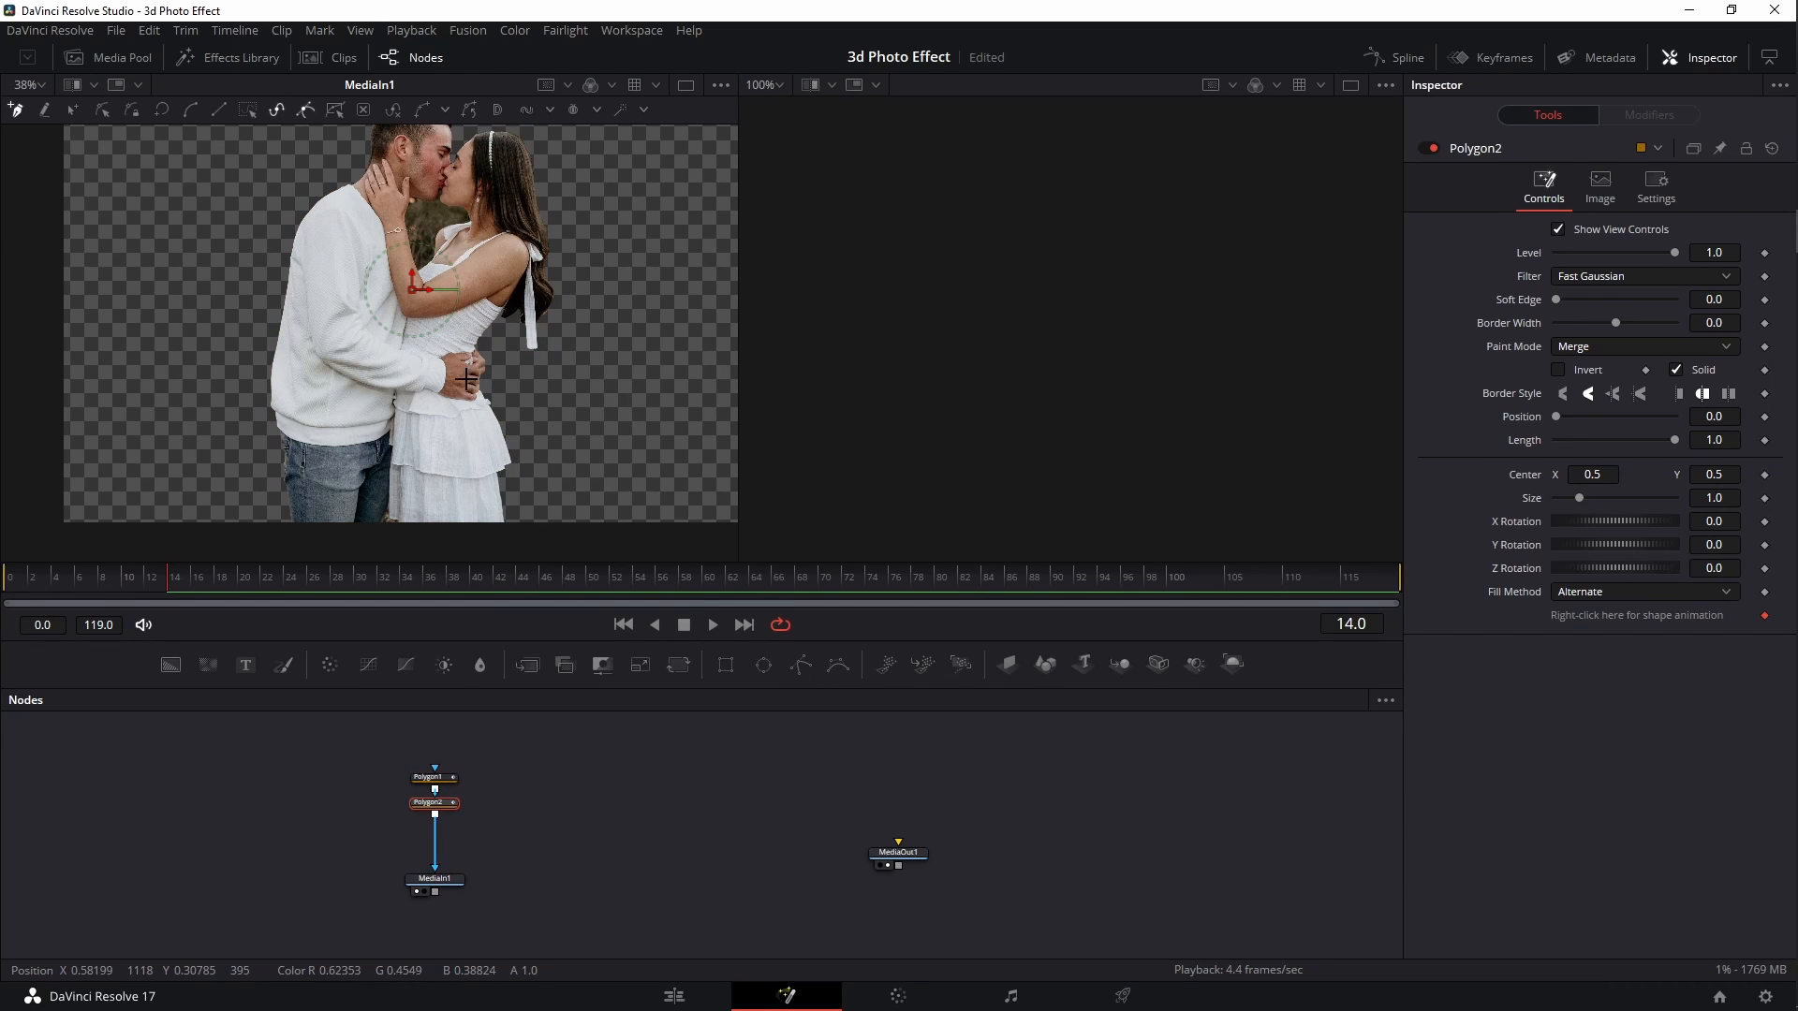
Trace the second mask from the photo's lower edge up along the jeans to the tip of the gap beside the skirt
{"action": "scroll", "coordinate": [393, 536], "scroll_direction": "up", "scroll_amount": 10}
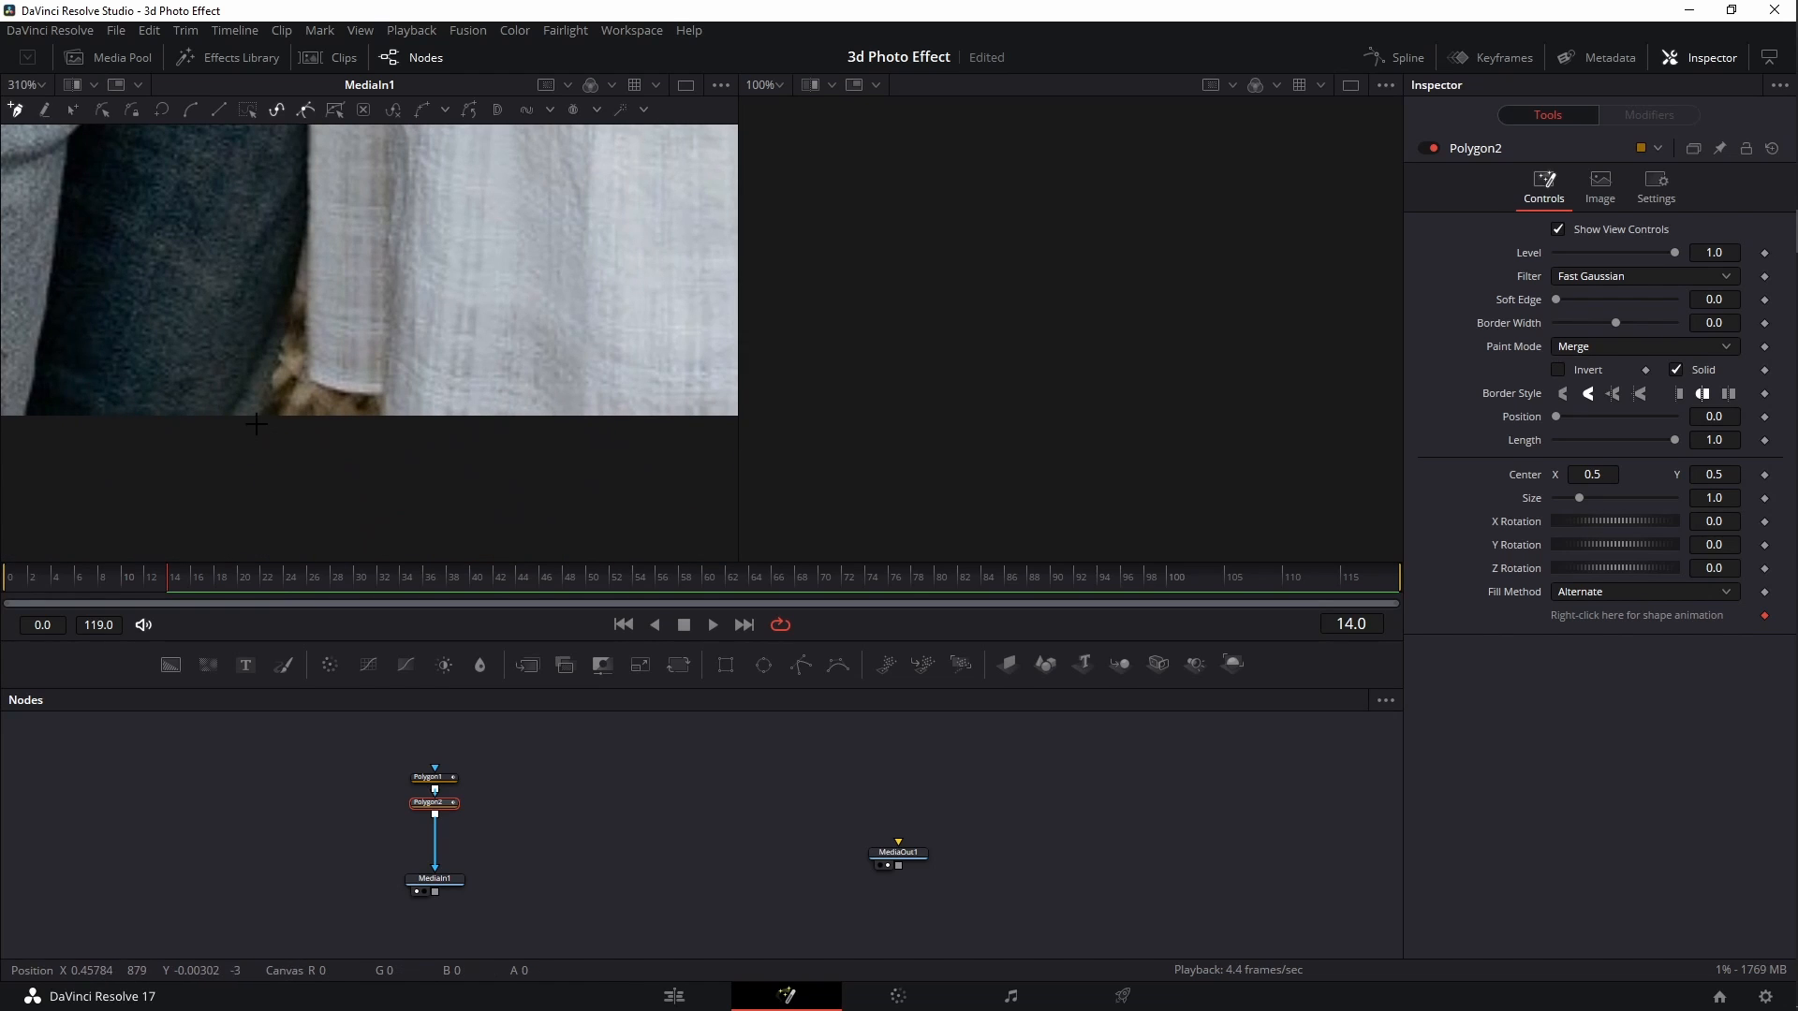
{"action": "left_click", "coordinate": [255, 424]}
{"action": "left_click", "coordinate": [271, 387]}
{"action": "left_click", "coordinate": [278, 358]}
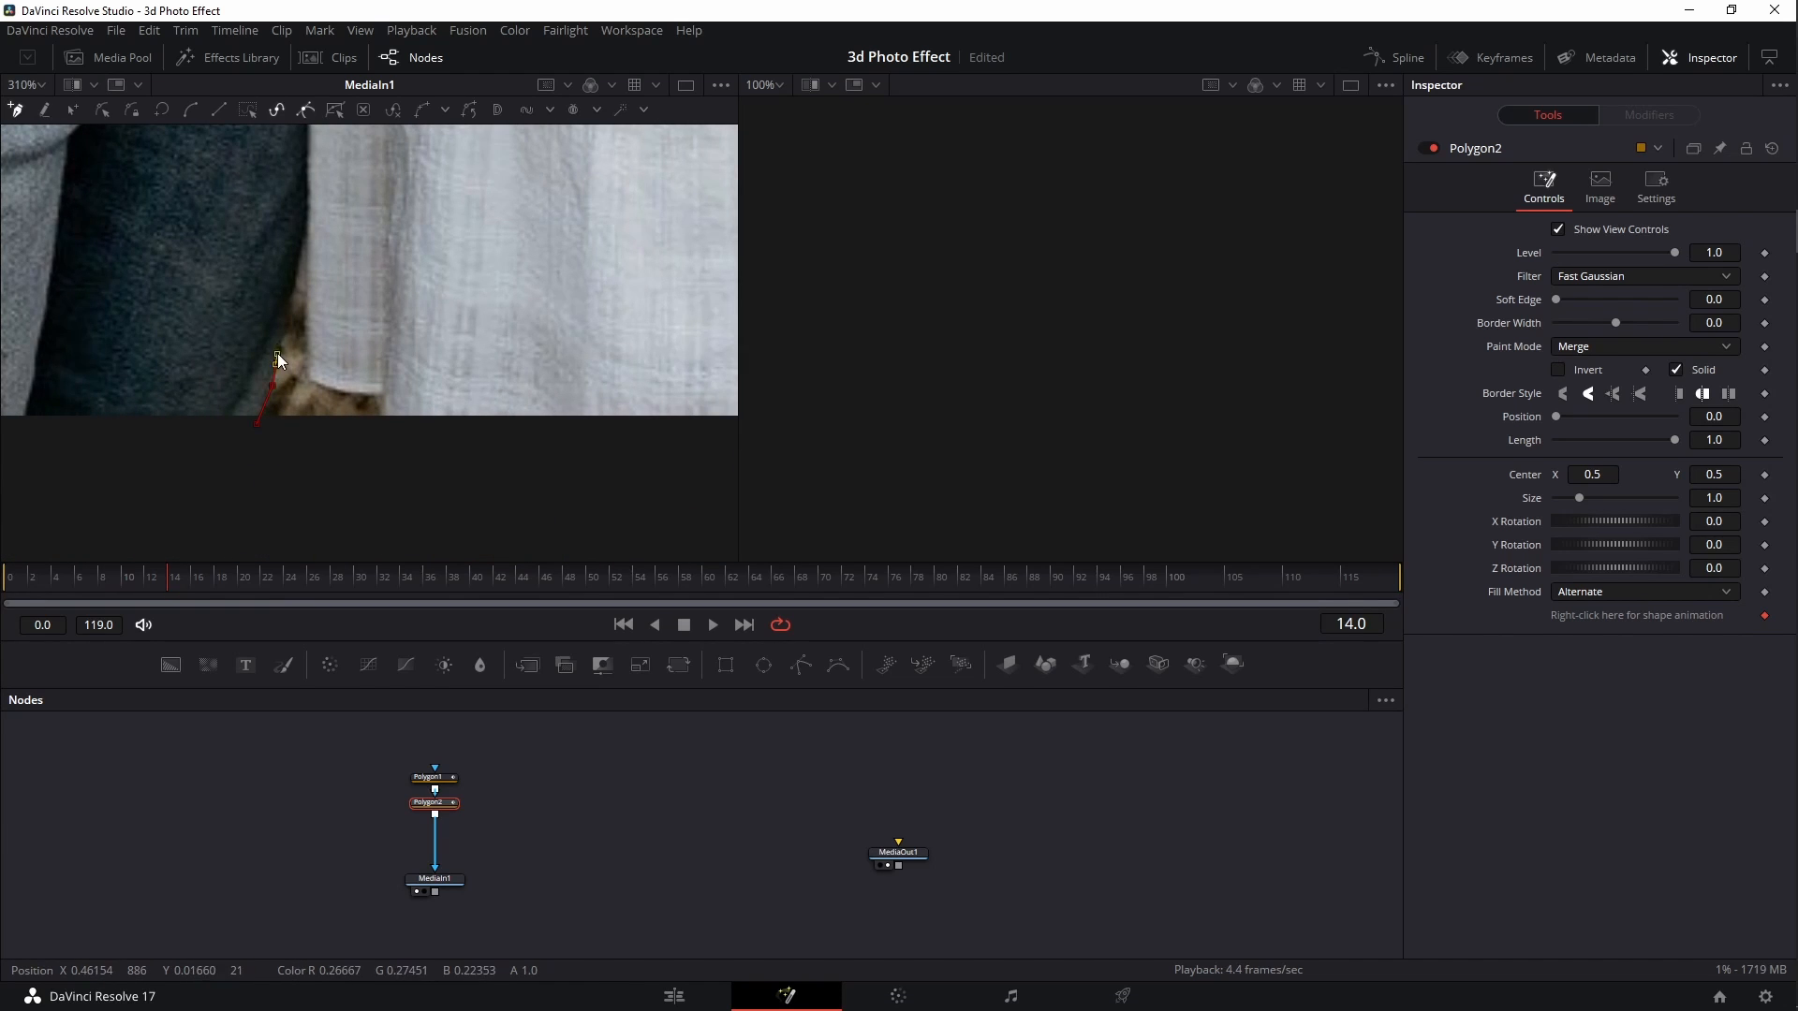
{"action": "left_click", "coordinate": [286, 321]}
{"action": "left_click", "coordinate": [296, 271]}
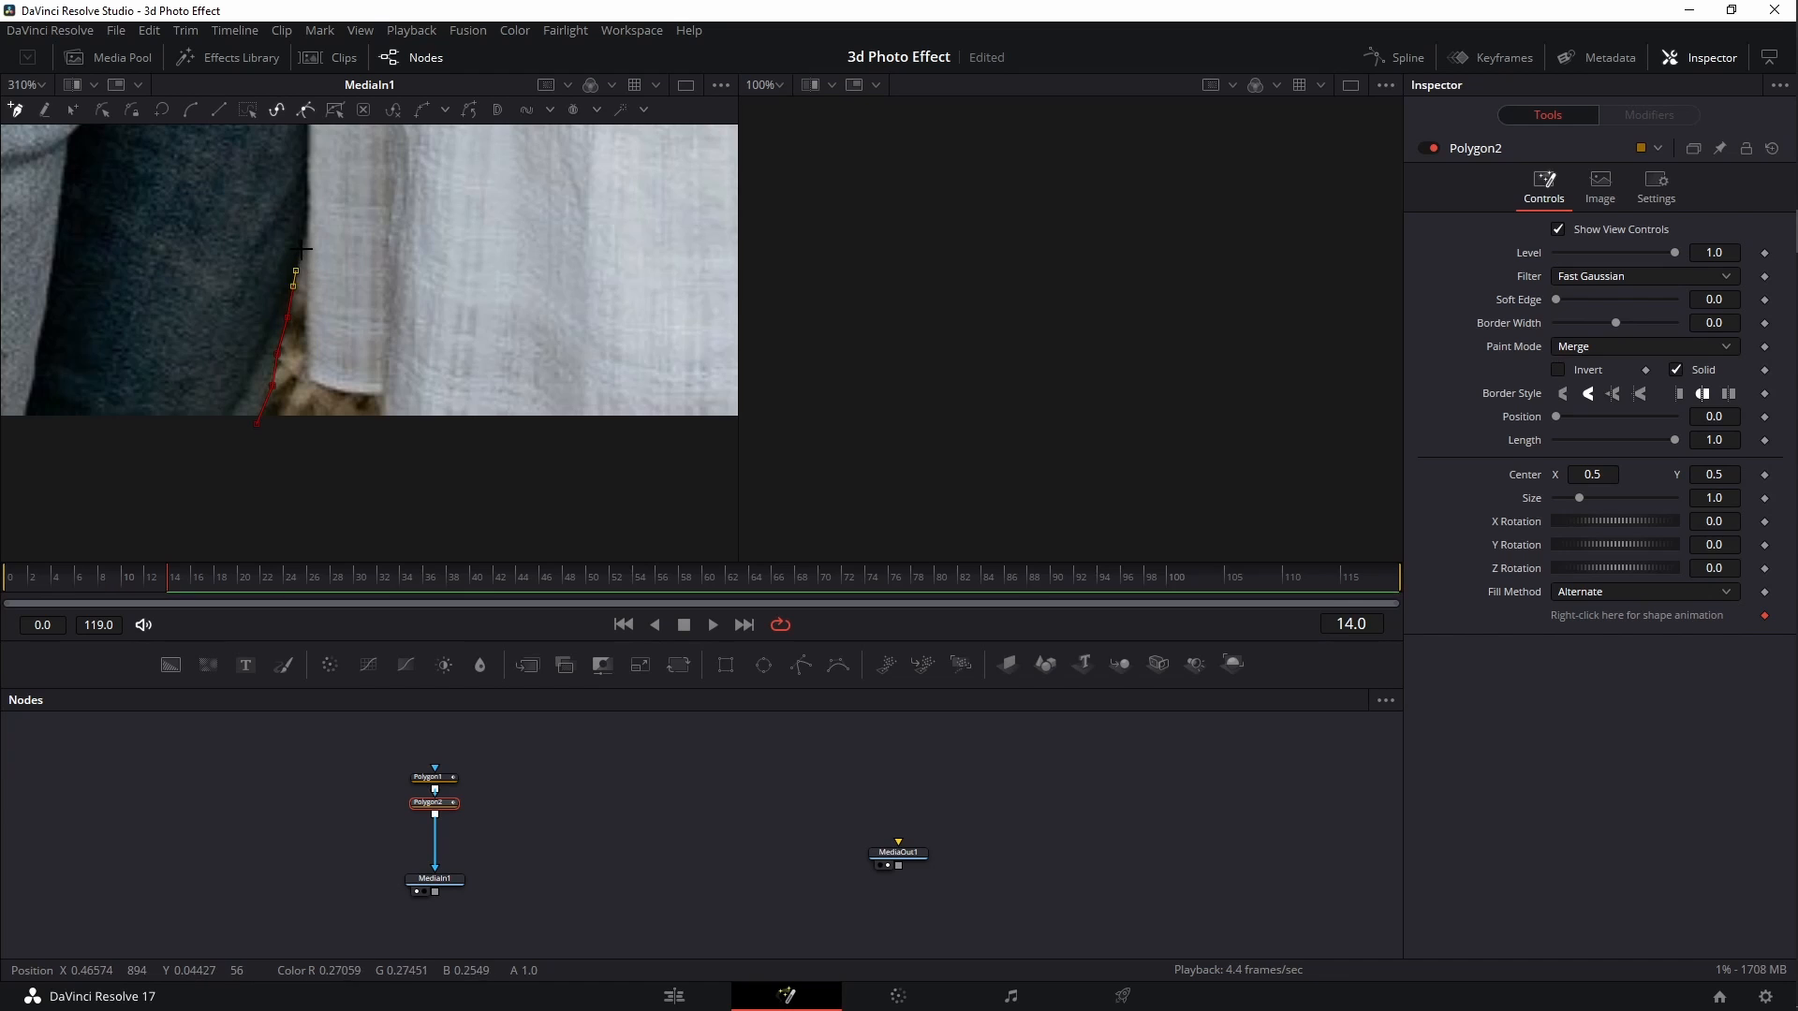
{"action": "left_click", "coordinate": [306, 238]}
Continue the outline down the skirt and under its hem, close it at the starting point, and set the mask's Paint Mode to Subtract
{"action": "left_click", "coordinate": [308, 292]}
{"action": "left_click", "coordinate": [311, 326]}
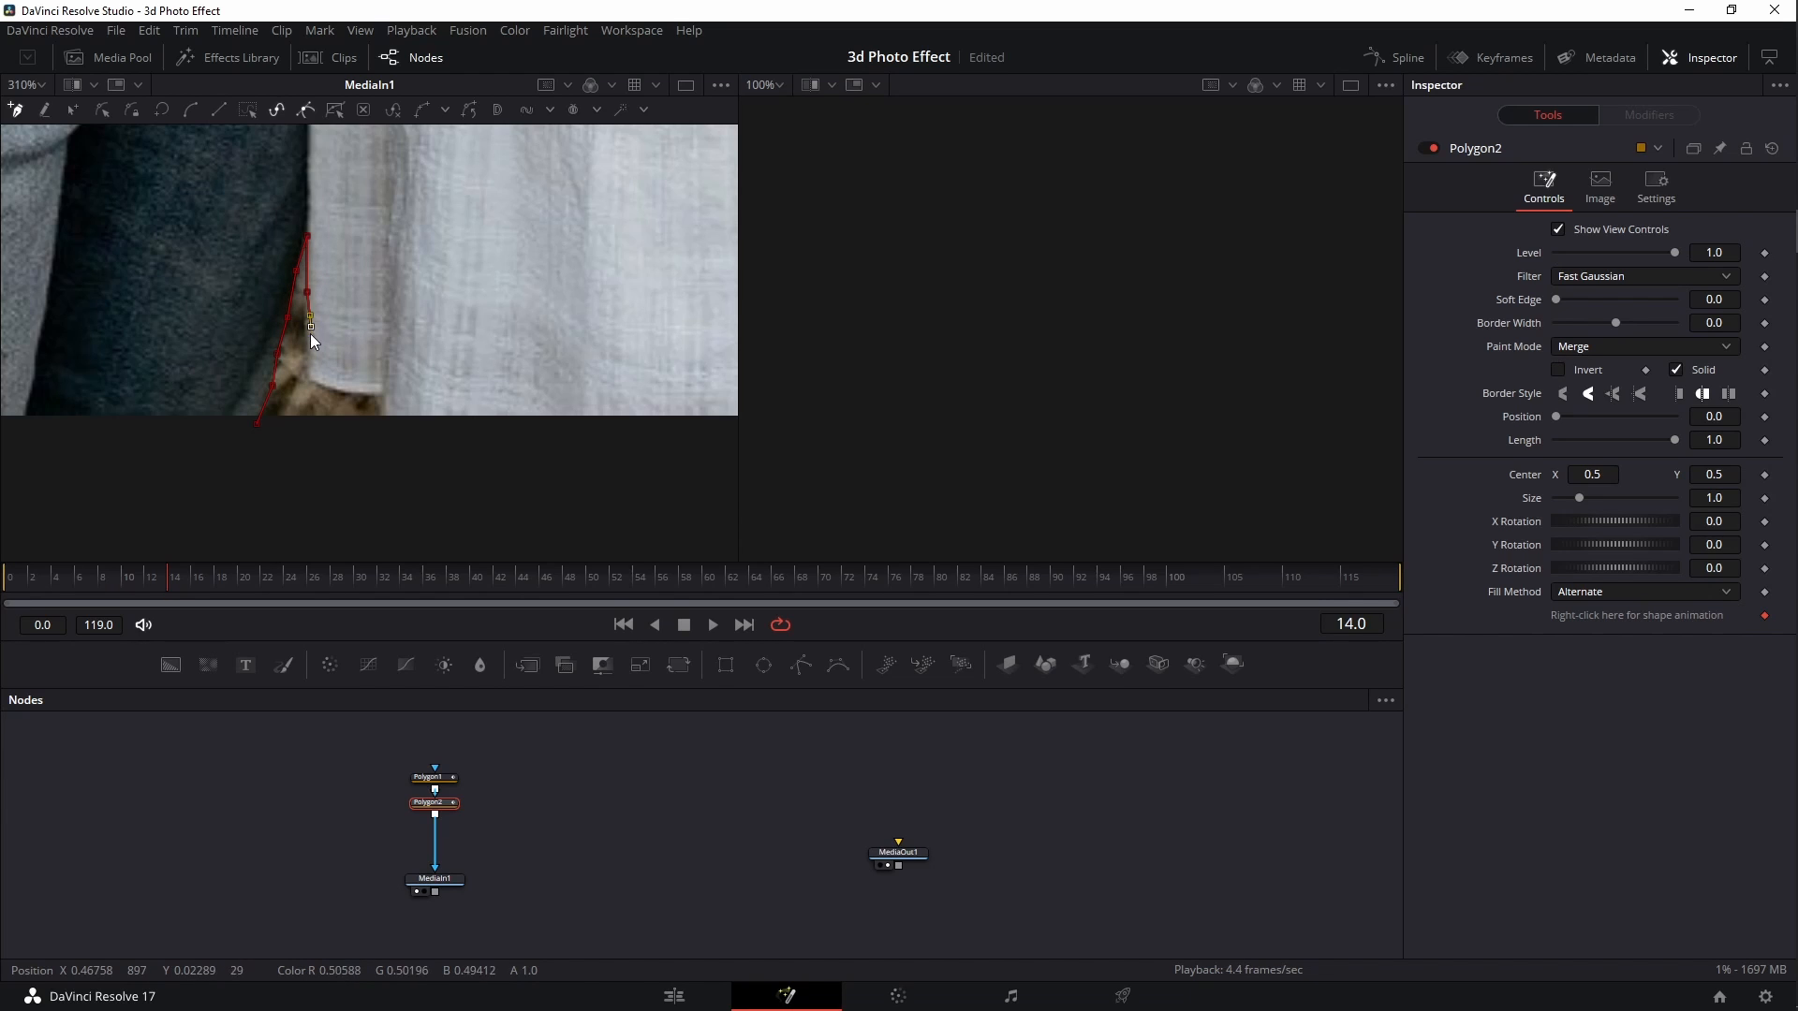
{"action": "left_click", "coordinate": [306, 350]}
{"action": "left_click", "coordinate": [308, 379]}
{"action": "left_click", "coordinate": [326, 388]}
{"action": "left_click", "coordinate": [354, 391]}
{"action": "left_click", "coordinate": [384, 397]}
{"action": "left_click", "coordinate": [381, 414]}
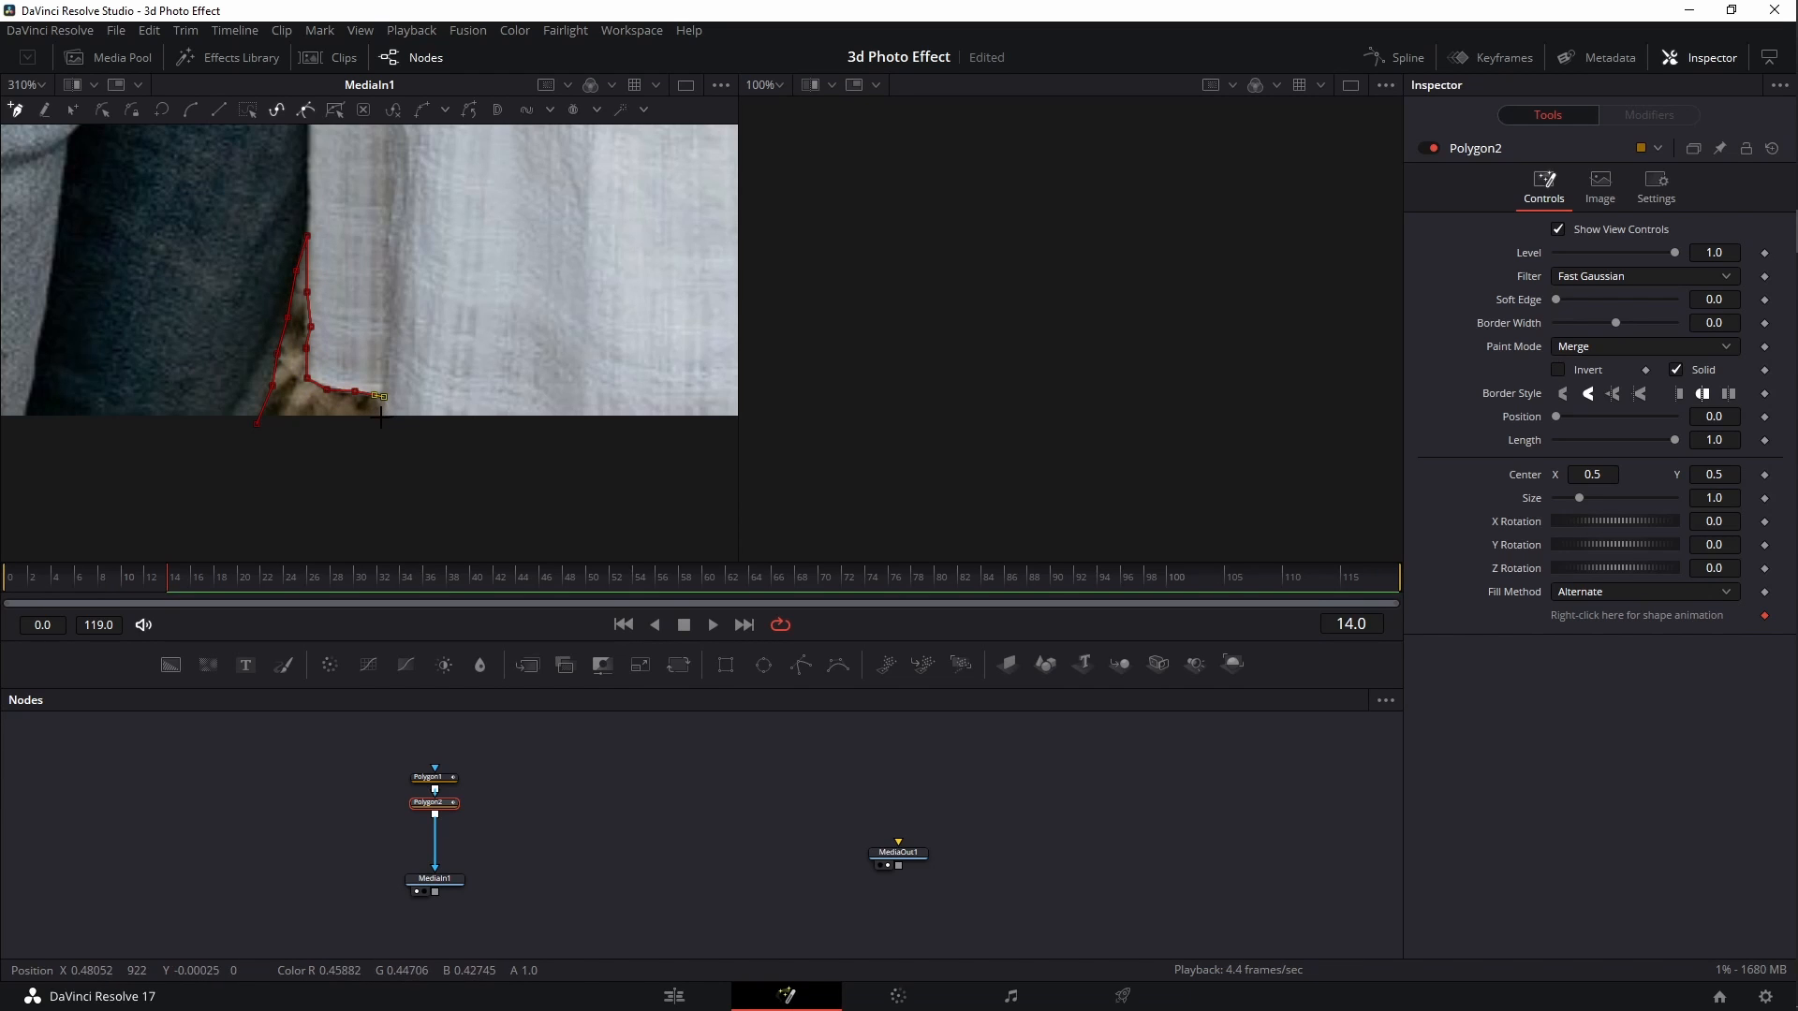
{"action": "left_click", "coordinate": [258, 418]}
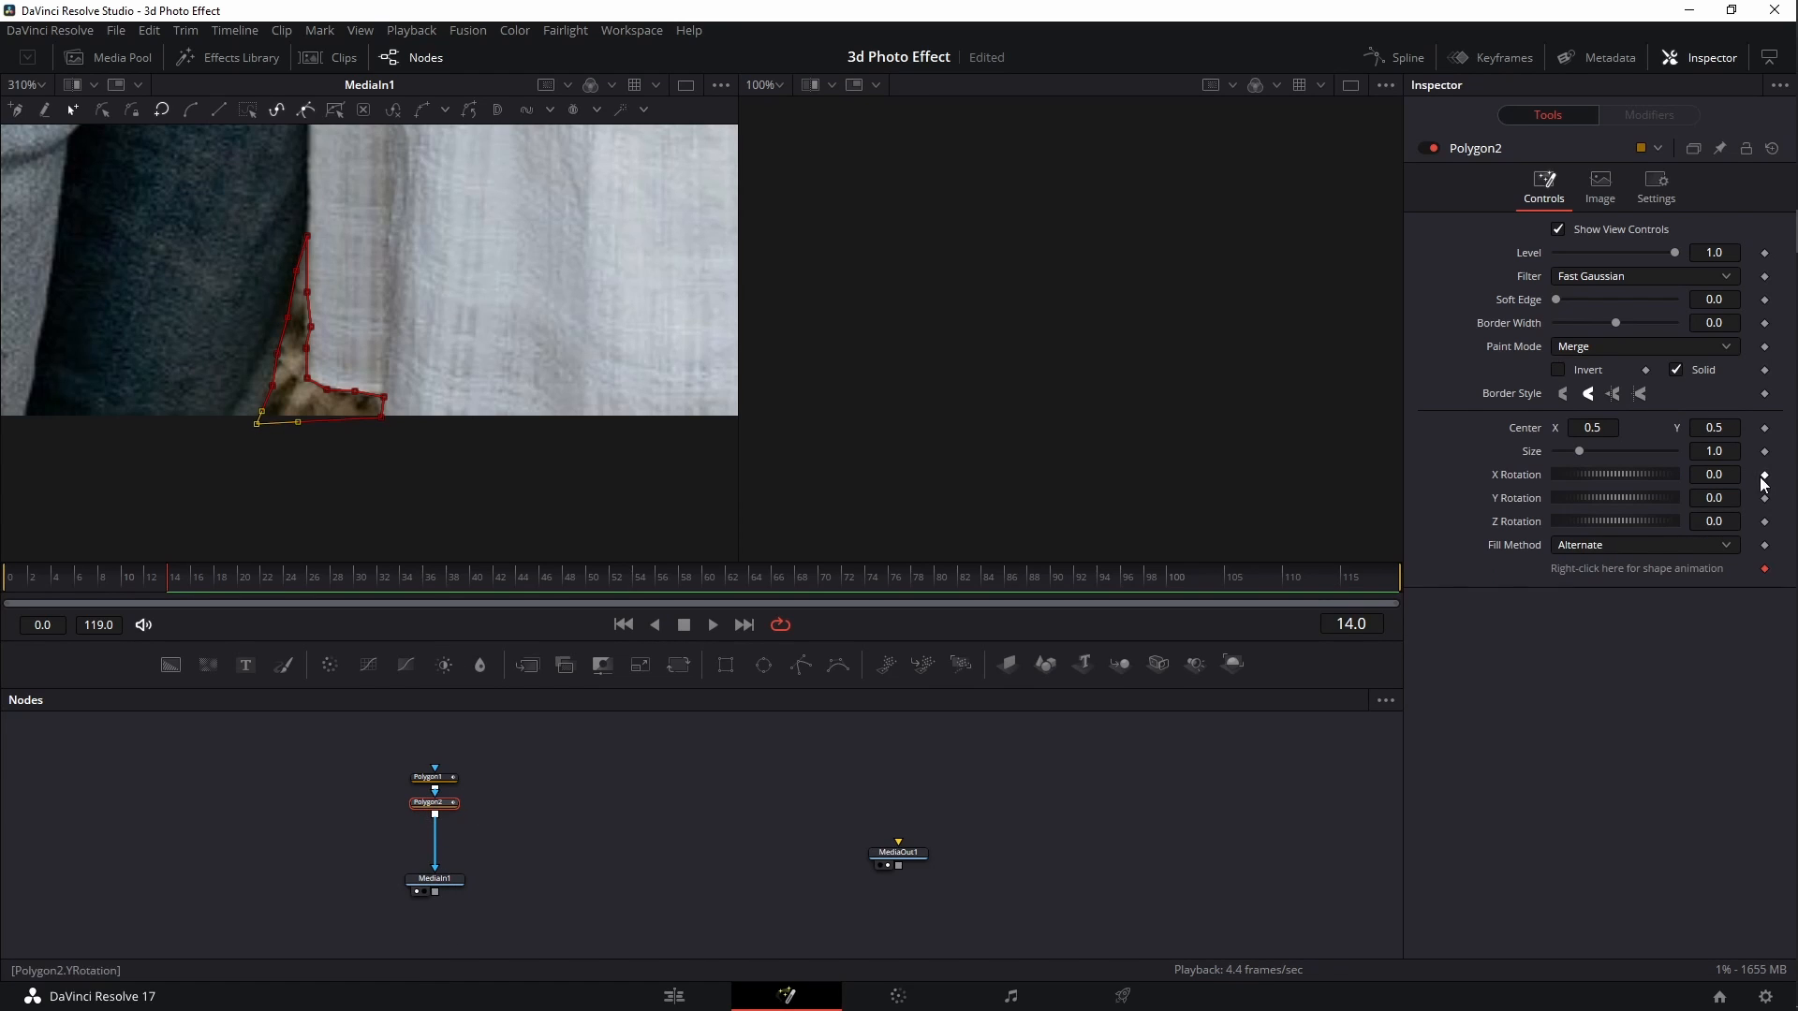
{"action": "left_click", "coordinate": [1593, 345]}
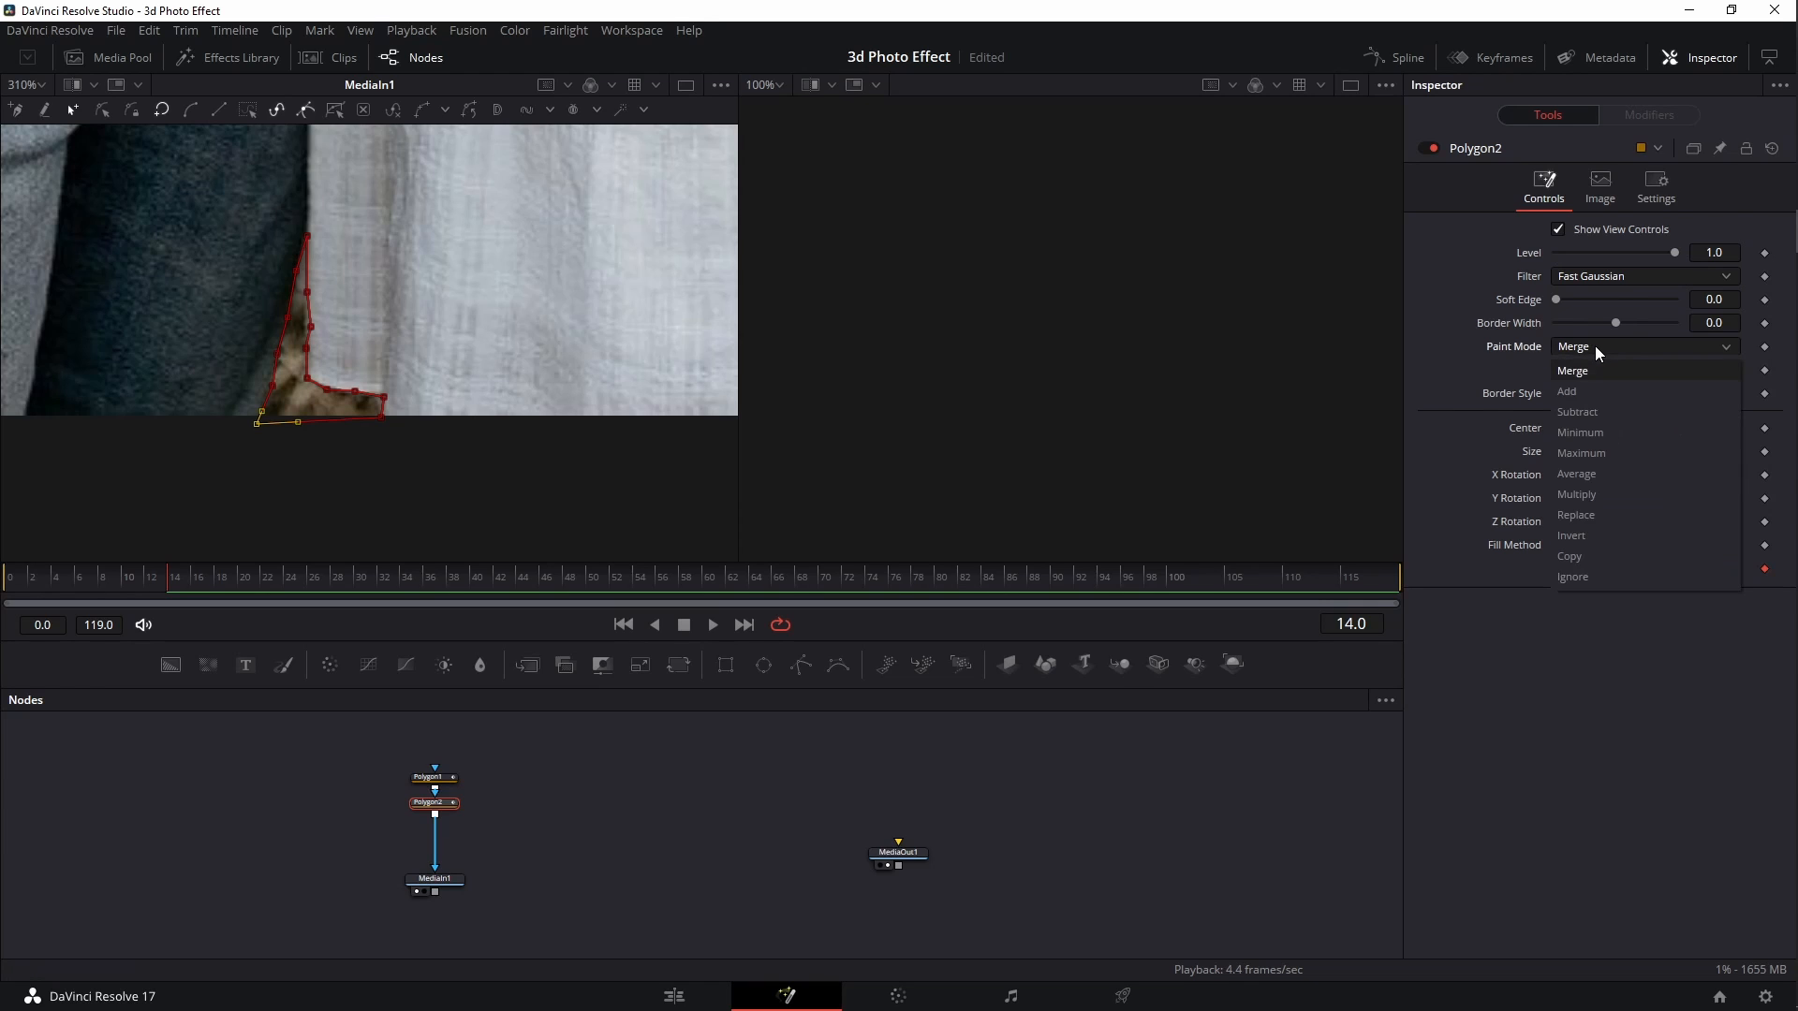
{"action": "left_click", "coordinate": [1578, 412]}
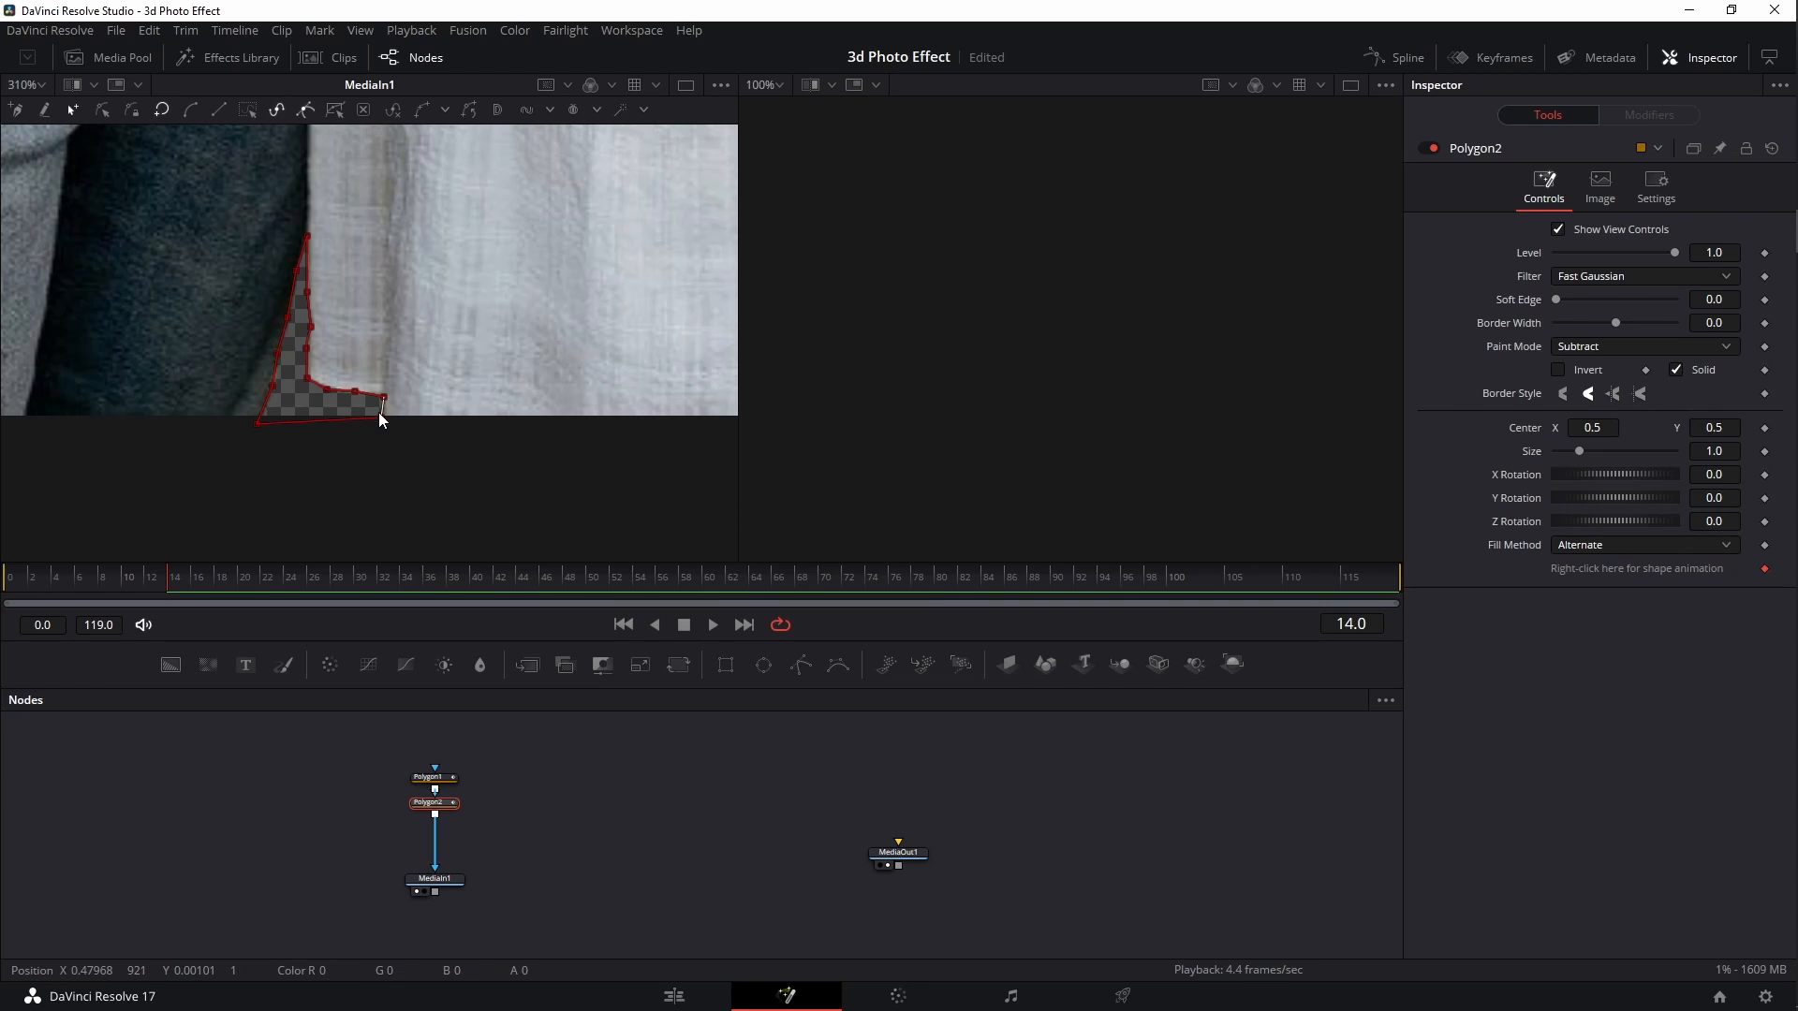
Add a third Polygon mask after Polygon2 for the background gap between the couple's faces and arms
{"action": "scroll", "coordinate": [418, 361], "scroll_direction": "down", "scroll_amount": 3}
{"action": "left_click_drag", "start_coordinate": [488, 172], "coordinate": [434, 440]}
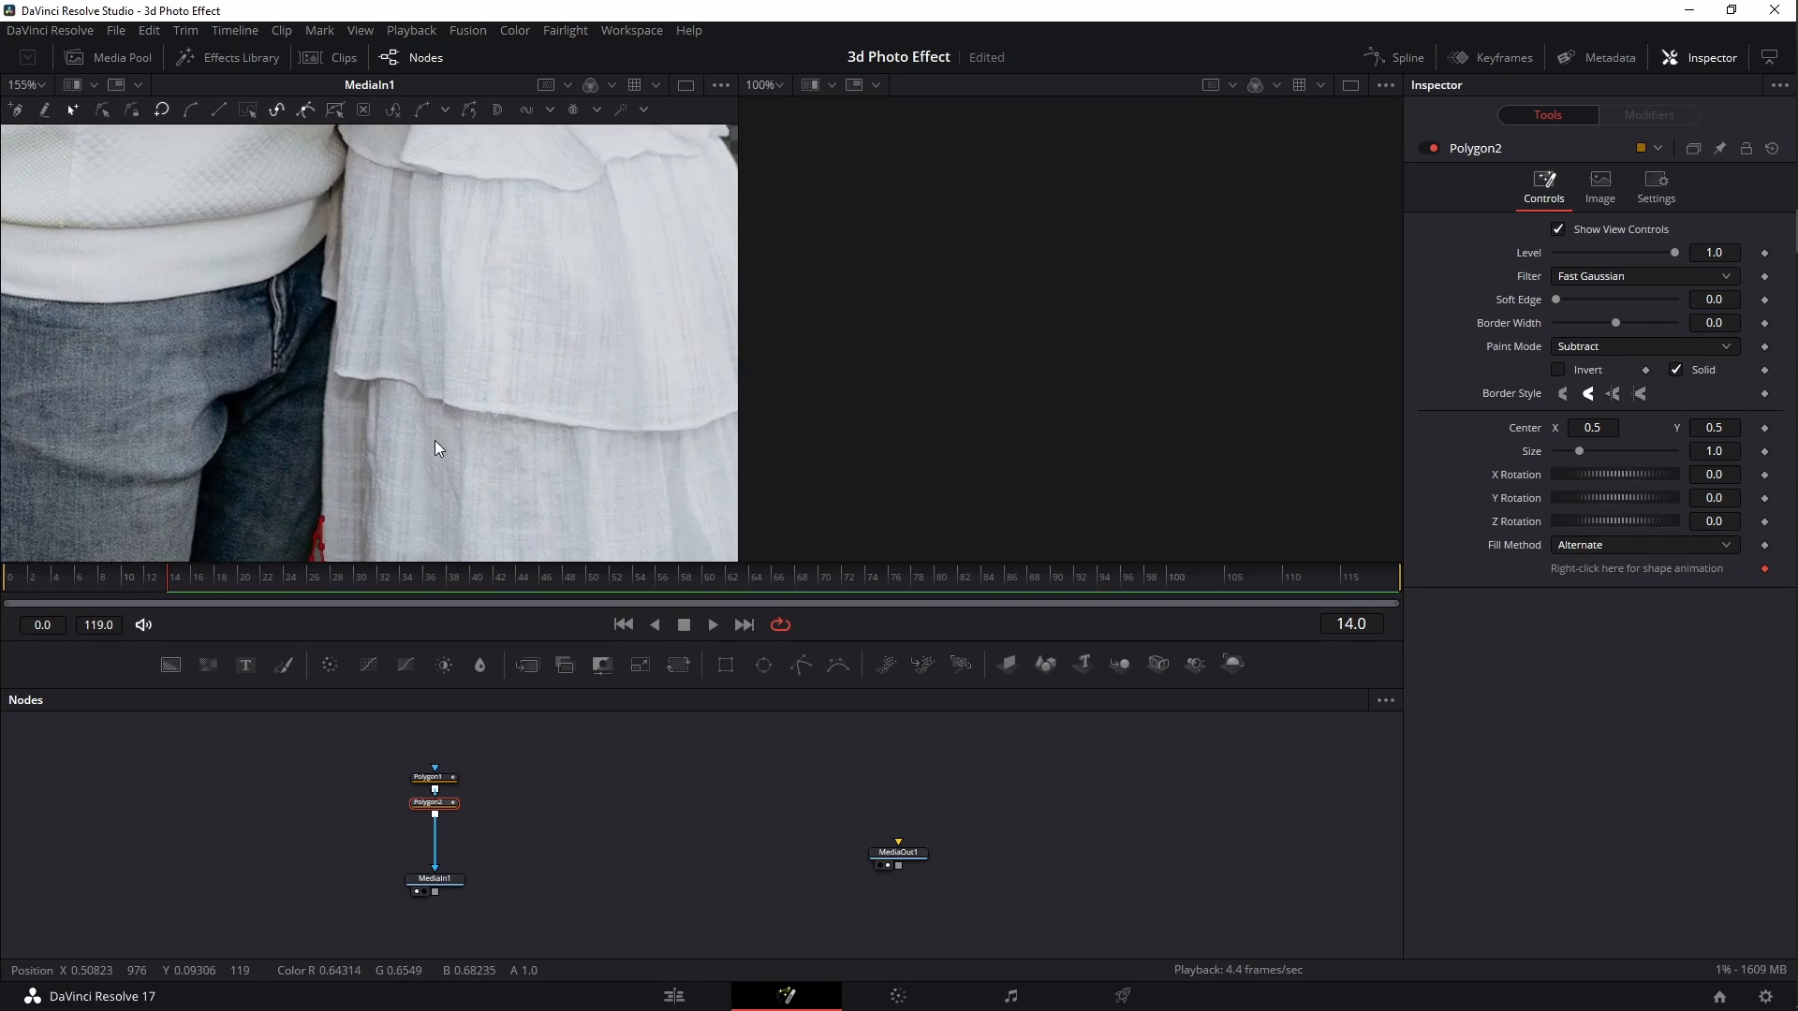
{"action": "left_click_drag", "start_coordinate": [453, 319], "coordinate": [450, 505]}
{"action": "left_click_drag", "start_coordinate": [498, 154], "coordinate": [571, 468]}
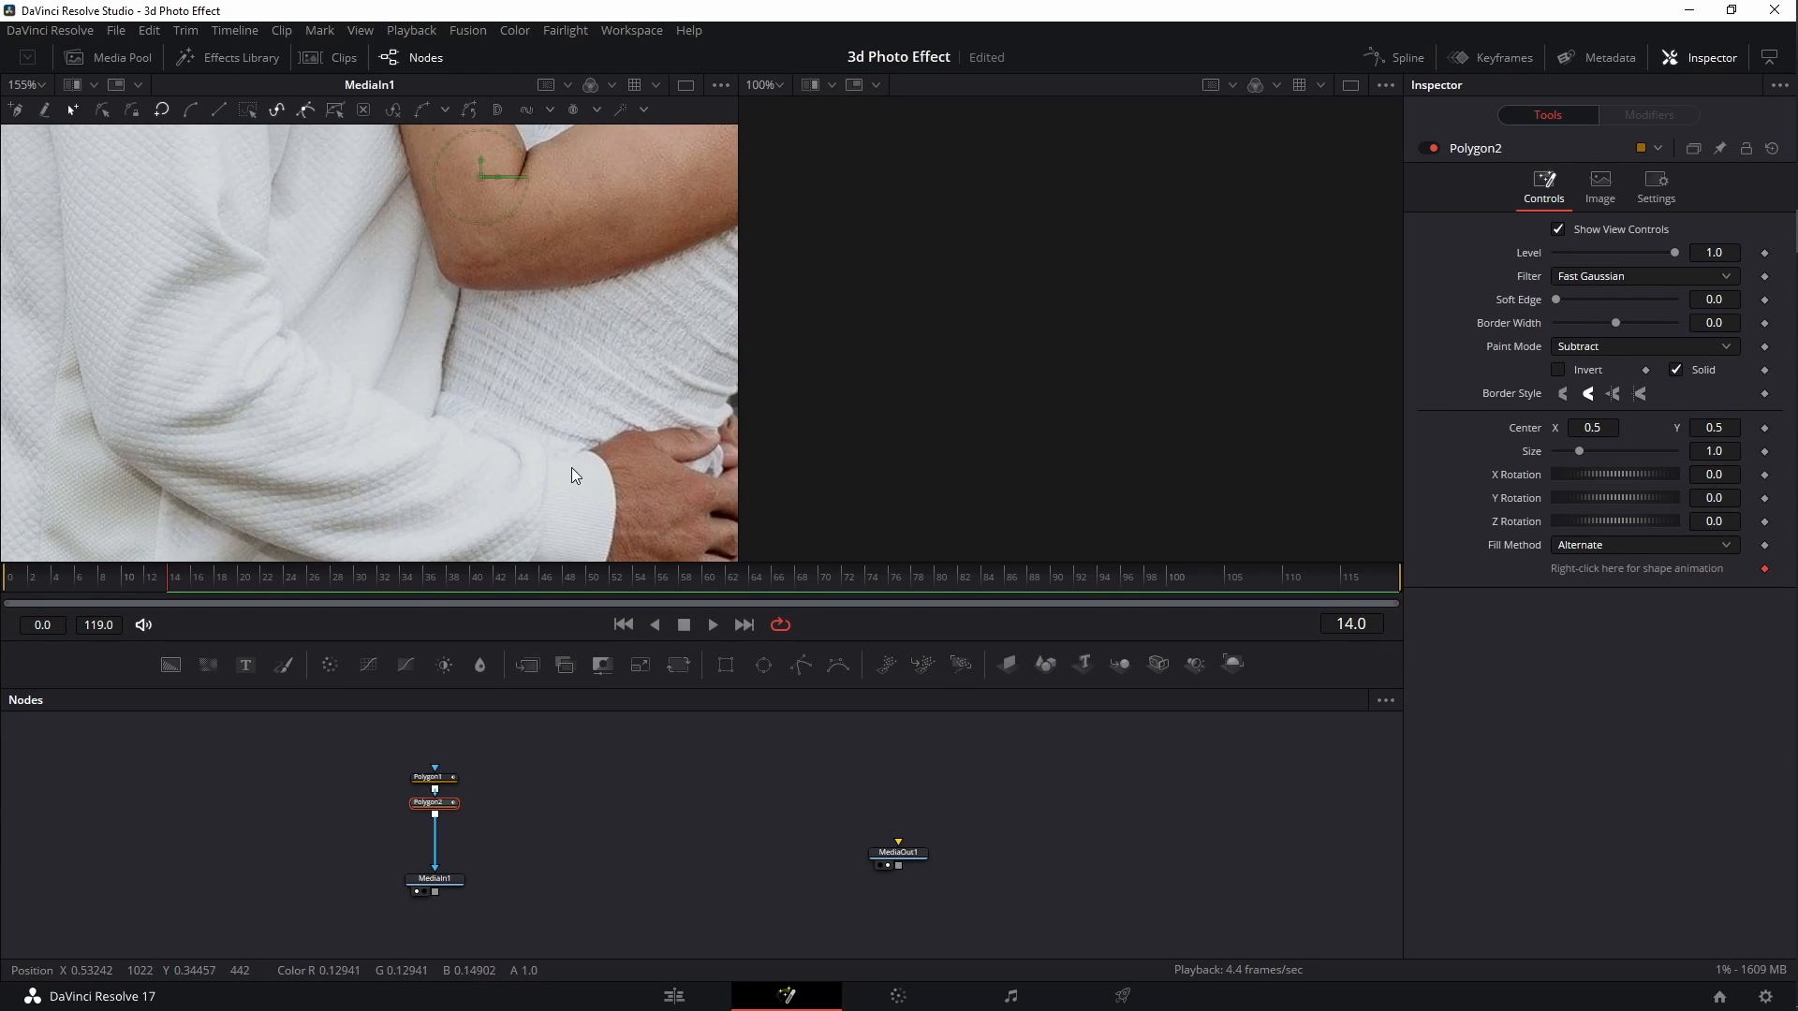
{"action": "left_click_drag", "start_coordinate": [522, 270], "coordinate": [412, 599]}
{"action": "scroll", "coordinate": [418, 446], "scroll_direction": "down", "scroll_amount": 2}
{"action": "scroll", "coordinate": [474, 433], "scroll_direction": "up", "scroll_amount": 1}
{"action": "scroll", "coordinate": [475, 433], "scroll_direction": "up", "scroll_amount": 1}
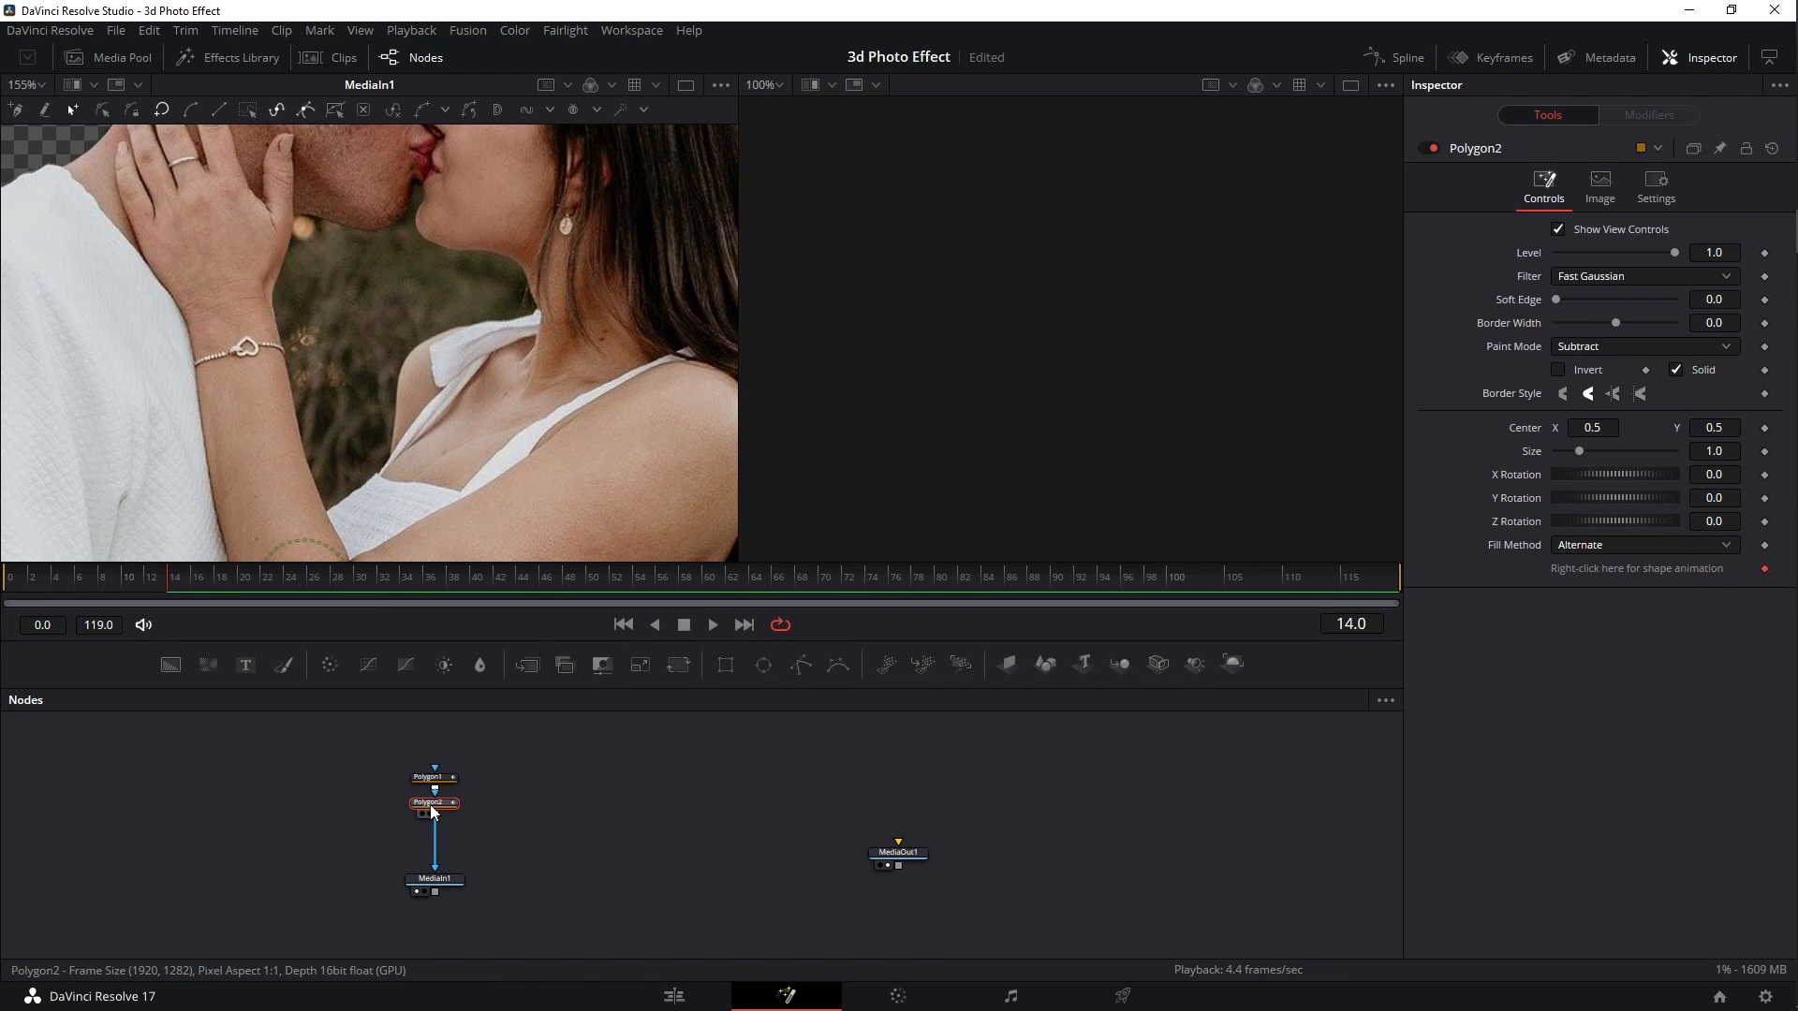
{"action": "left_click", "coordinate": [800, 663]}
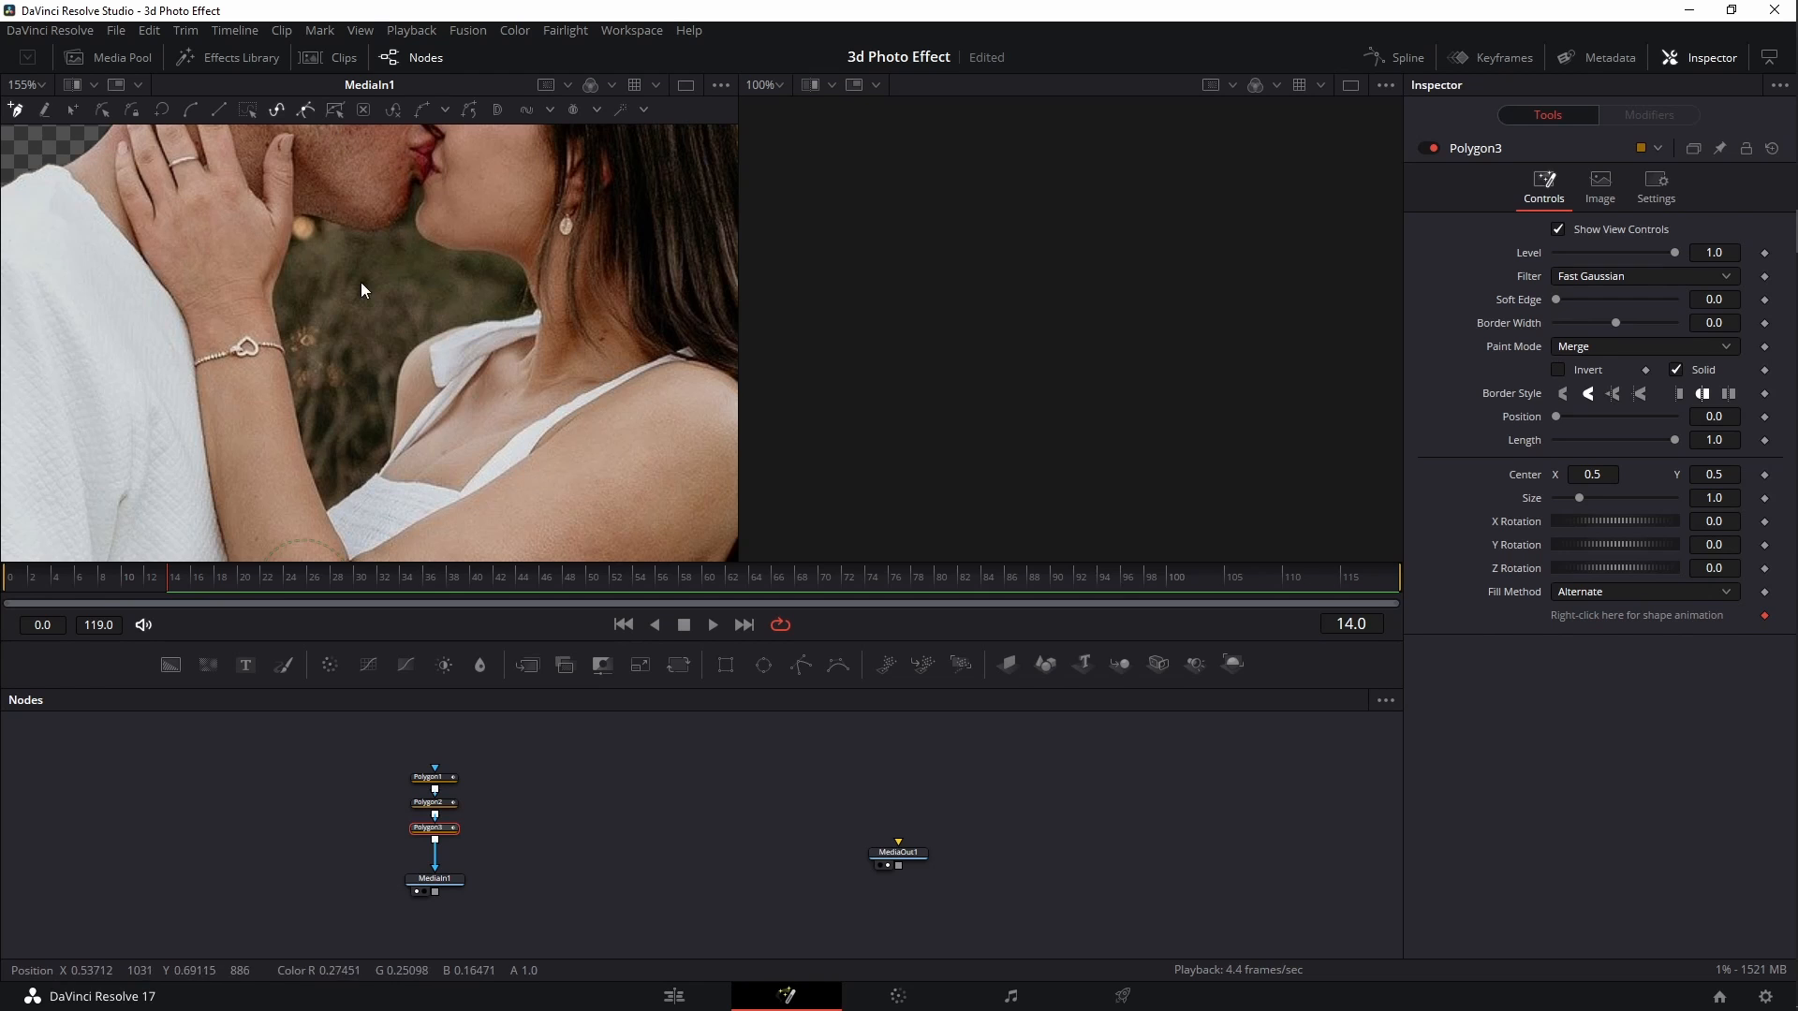
Trace the third mask from the dress's neckline up the woman's forearm, around the faces and back down her shoulder
{"action": "scroll", "coordinate": [337, 491], "scroll_direction": "up", "scroll_amount": 3}
{"action": "left_click_drag", "start_coordinate": [345, 503], "coordinate": [352, 441]}
{"action": "left_click", "coordinate": [328, 485]}
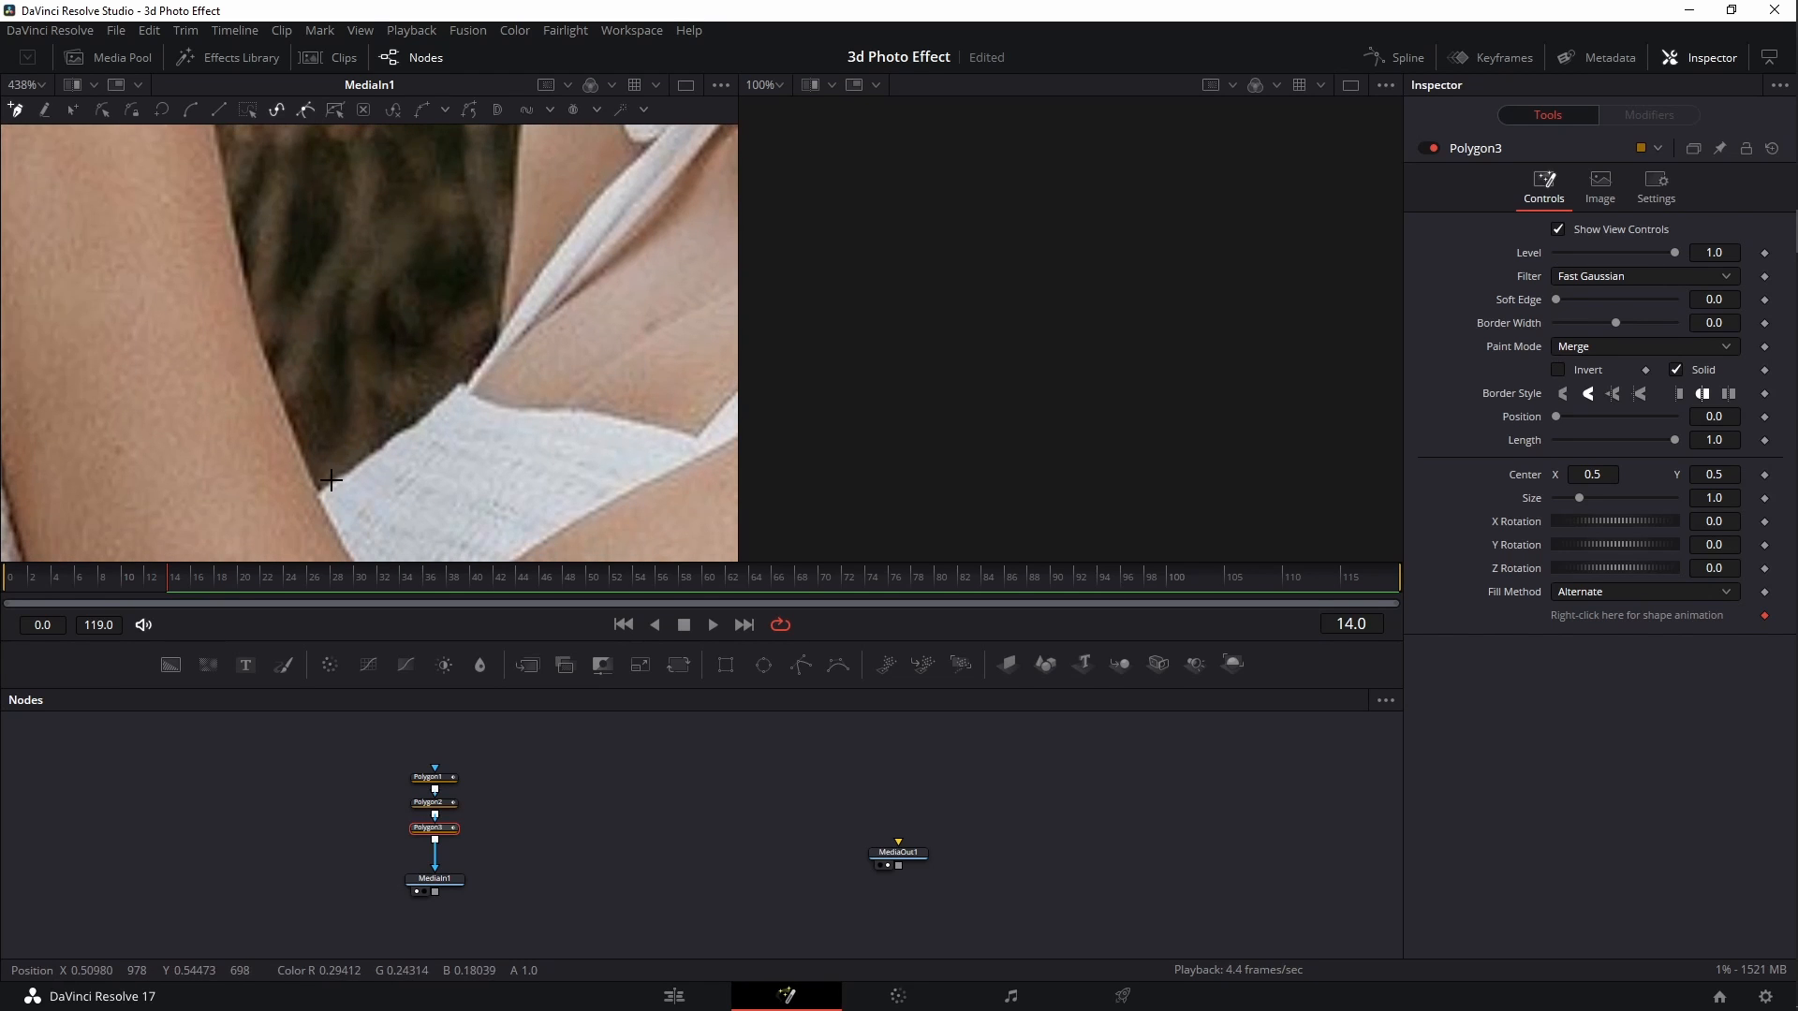
{"action": "left_click", "coordinate": [290, 402]}
{"action": "left_click", "coordinate": [249, 301]}
{"action": "left_click_drag", "start_coordinate": [229, 194], "coordinate": [323, 497]}
{"action": "left_click", "coordinate": [261, 162]}
{"action": "left_click", "coordinate": [277, 135]}
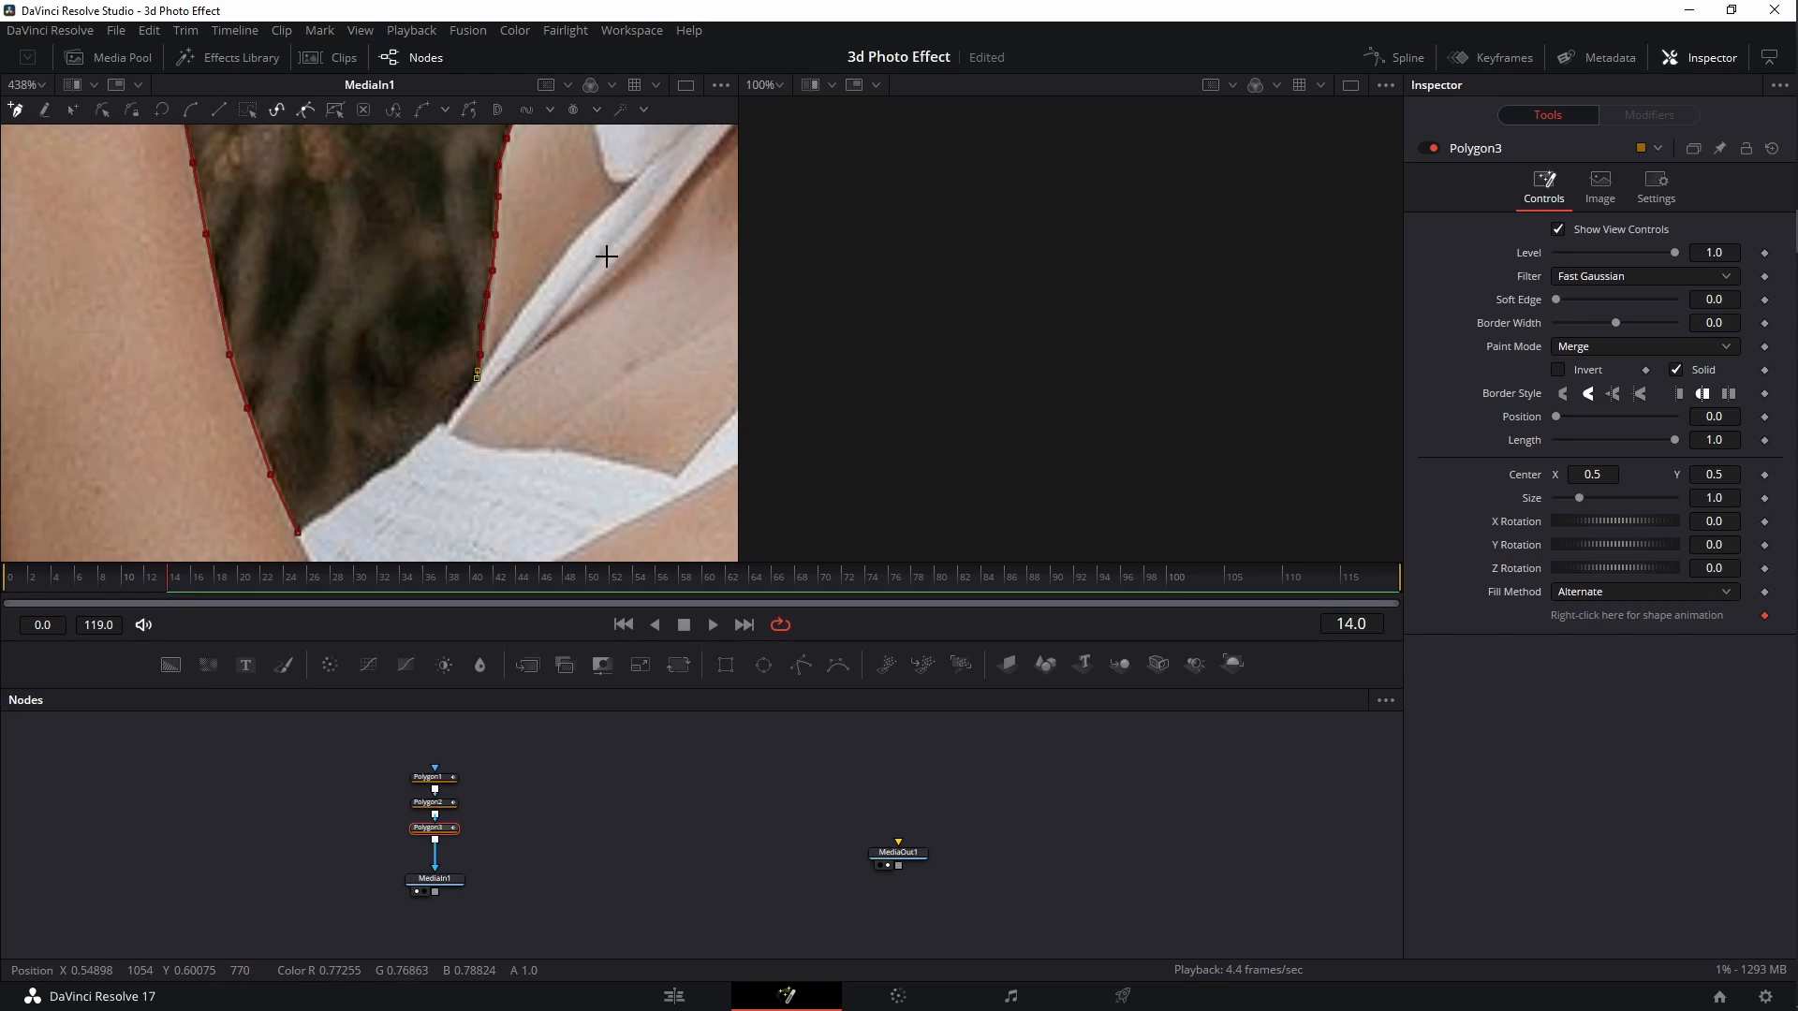
Finish the third mask's outline along the dress's upper edge and close it at the starting point by the forearm
{"action": "left_click", "coordinate": [466, 394]}
{"action": "left_click", "coordinate": [447, 418]}
{"action": "left_click", "coordinate": [423, 437]}
{"action": "left_click", "coordinate": [375, 476]}
{"action": "left_click", "coordinate": [354, 493]}
{"action": "left_click", "coordinate": [337, 508]}
{"action": "left_click", "coordinate": [319, 518]}
{"action": "left_click", "coordinate": [299, 530]}
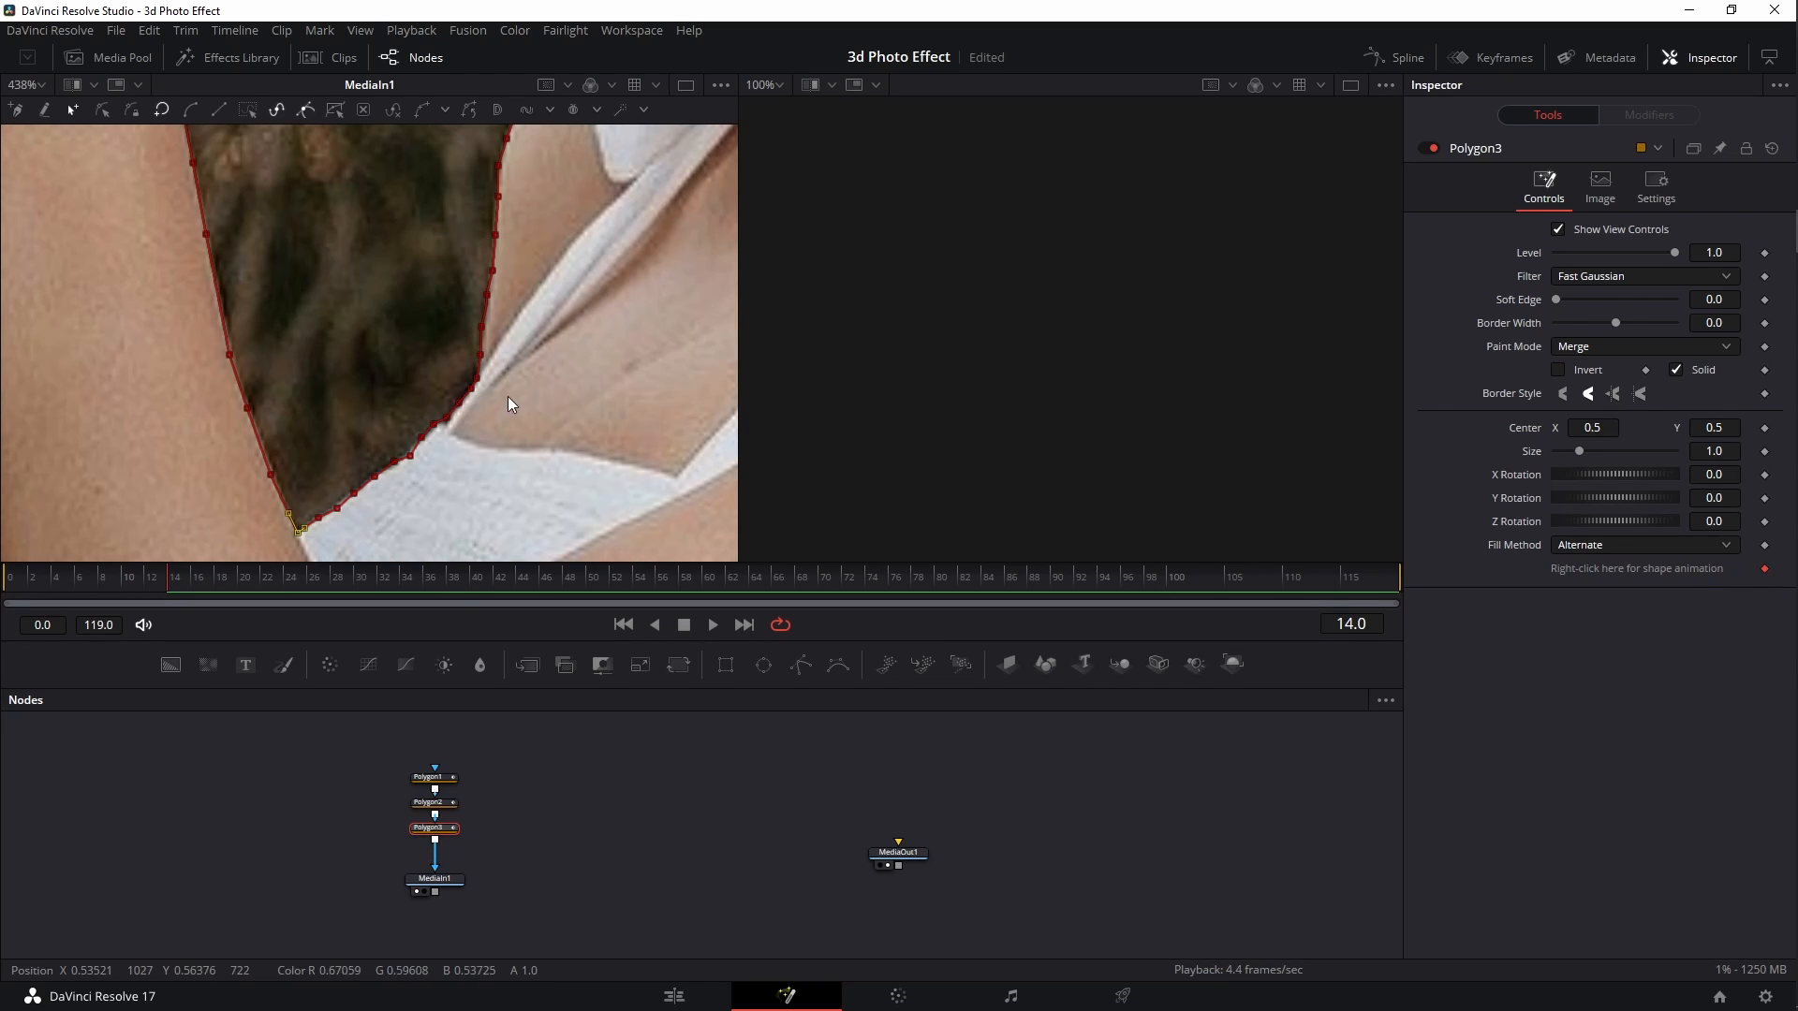
Set the third mask's Paint Mode to Subtract and check the complete cutout of the couple
{"action": "scroll", "coordinate": [508, 396], "scroll_direction": "down", "scroll_amount": 6}
{"action": "left_click_drag", "start_coordinate": [559, 347], "coordinate": [420, 381]}
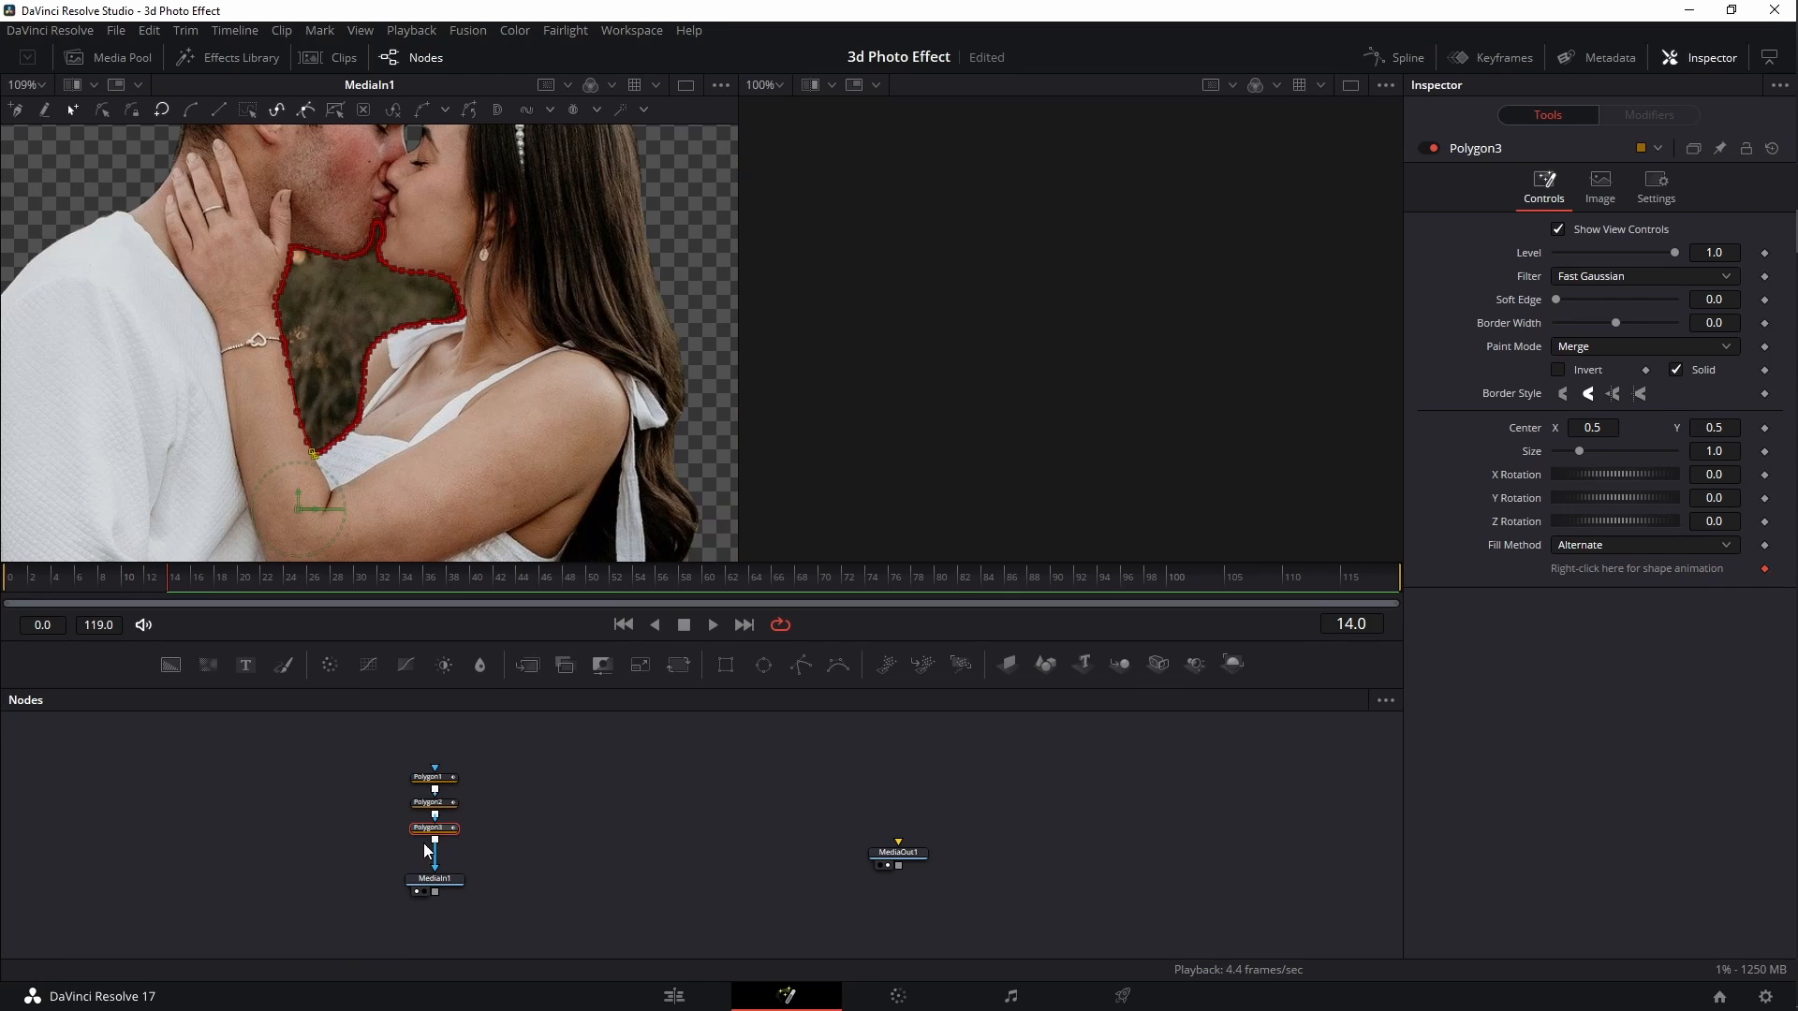
{"action": "left_click", "coordinate": [1605, 345]}
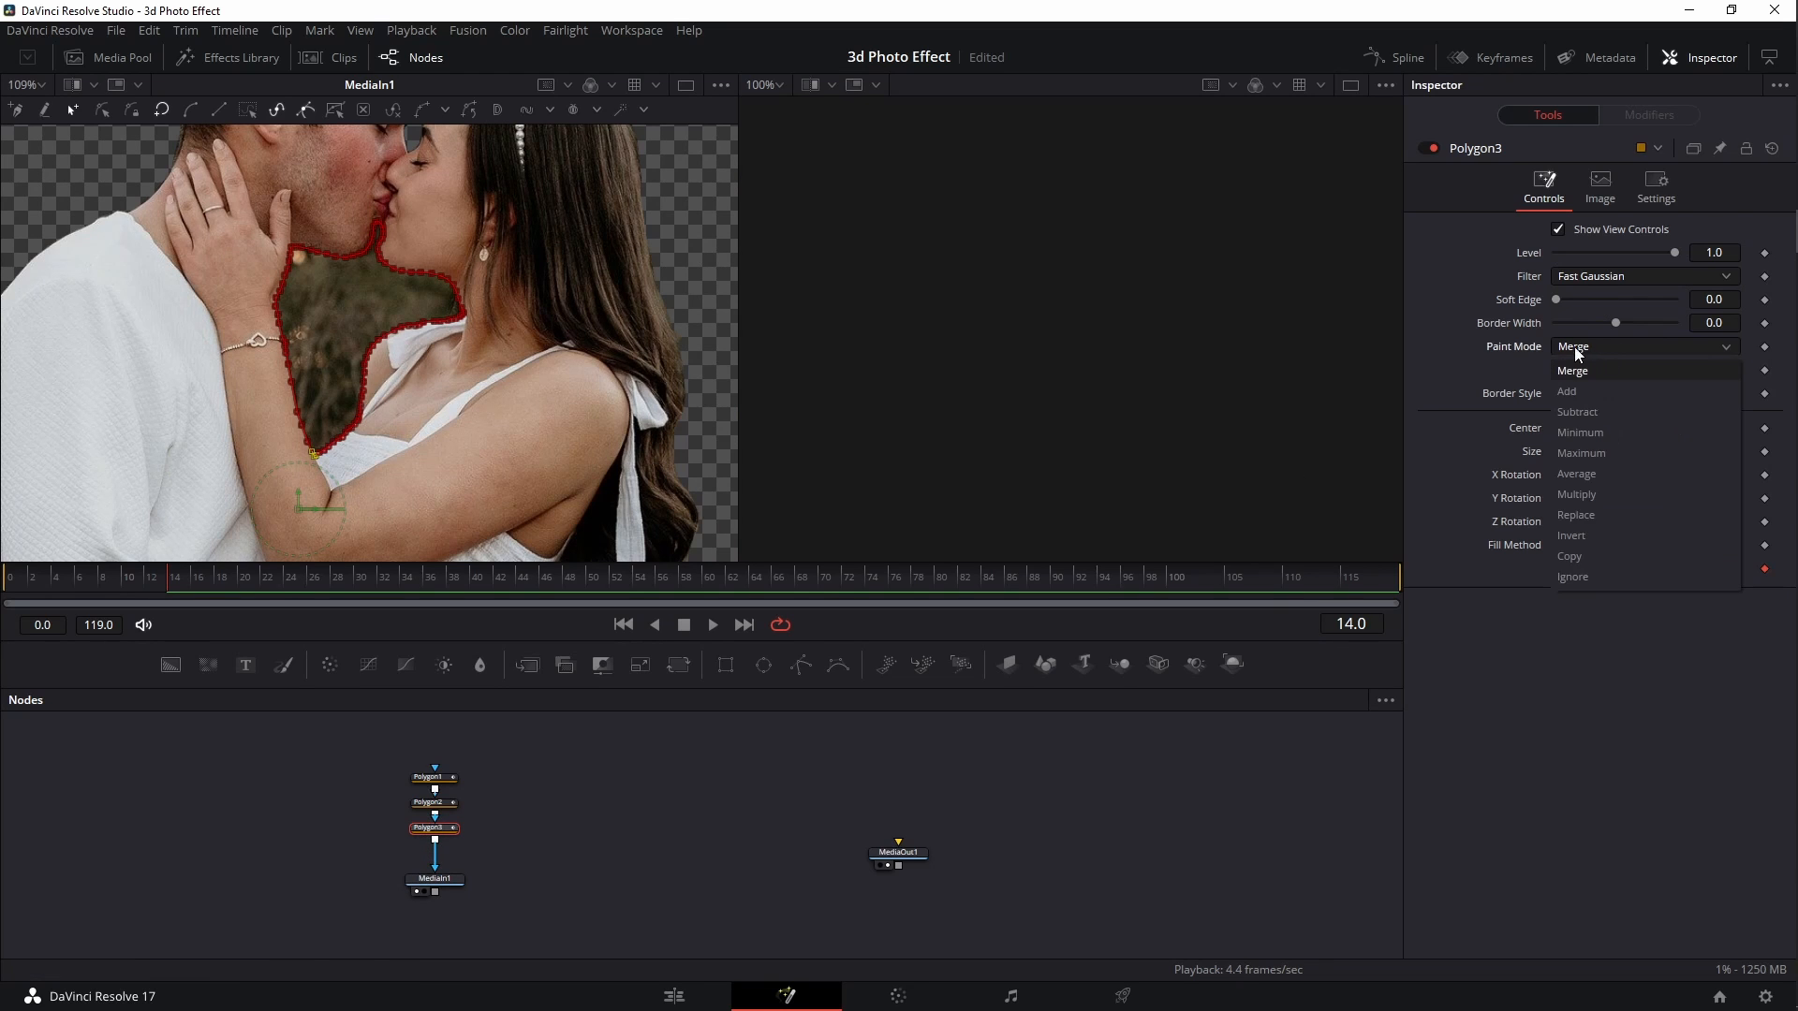
{"action": "left_click", "coordinate": [1571, 412]}
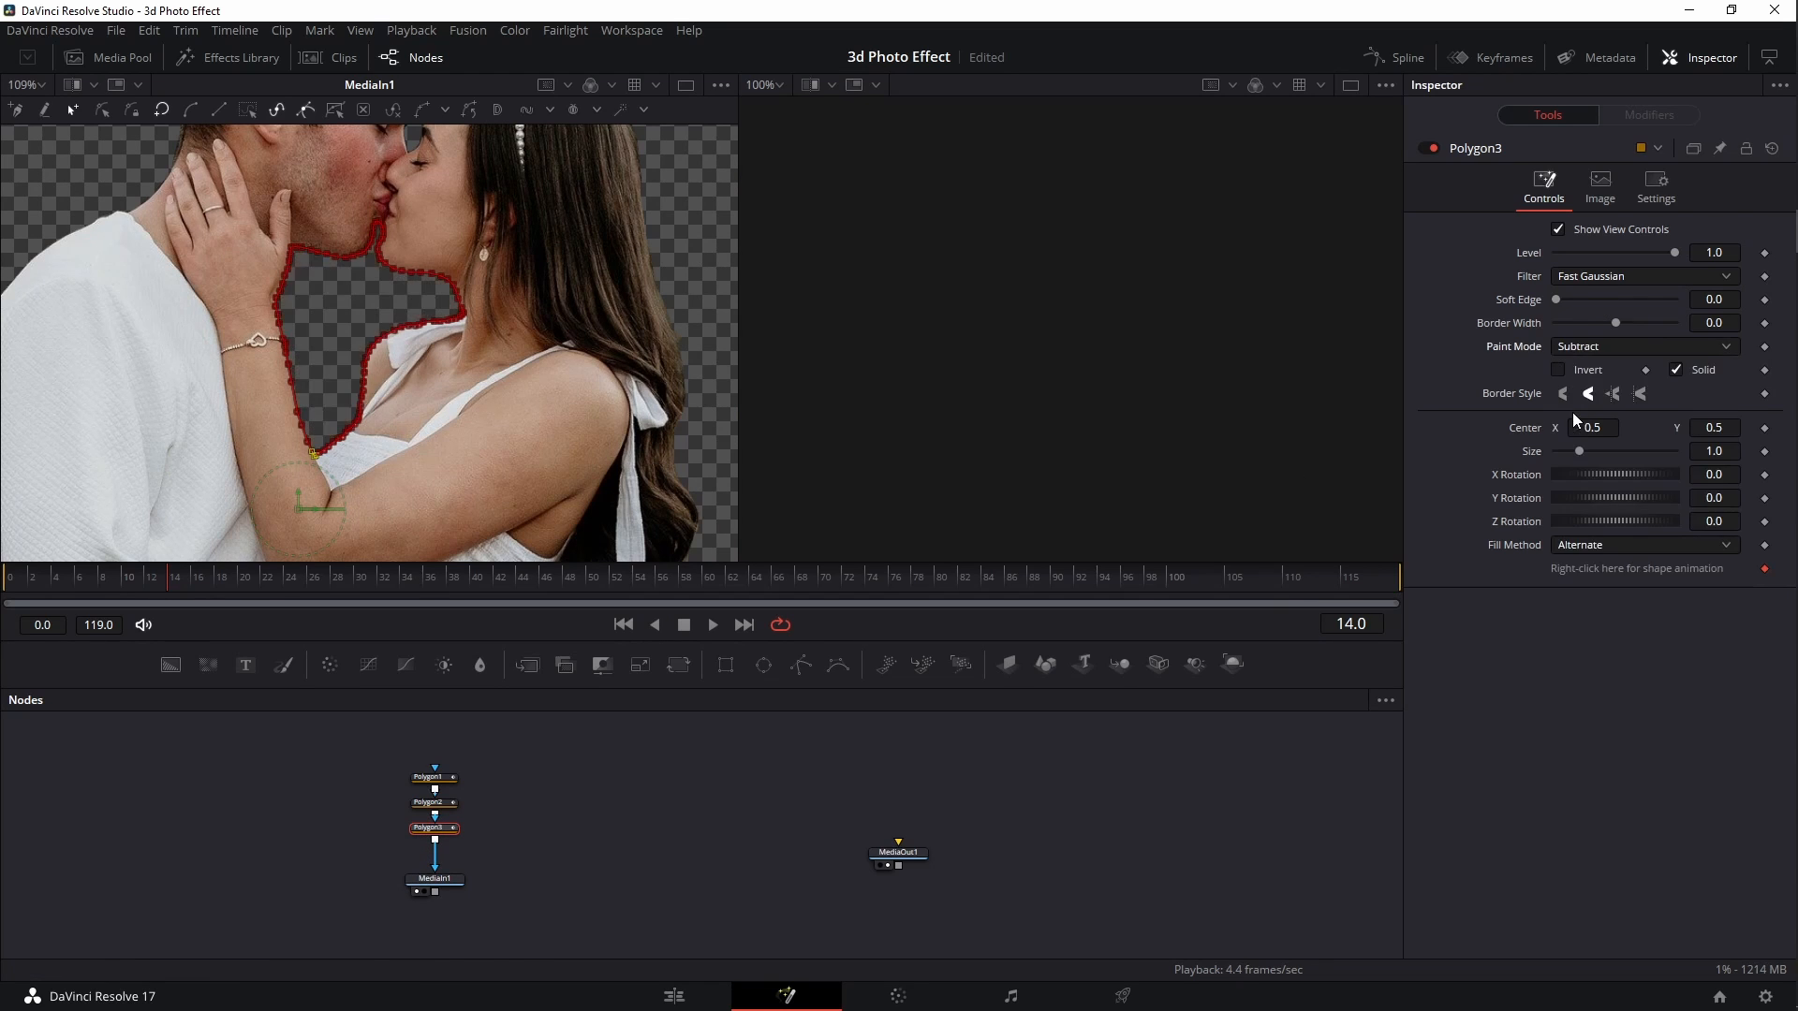
{"action": "left_click", "coordinate": [548, 861]}
{"action": "scroll", "coordinate": [414, 386], "scroll_direction": "down", "scroll_amount": 3}
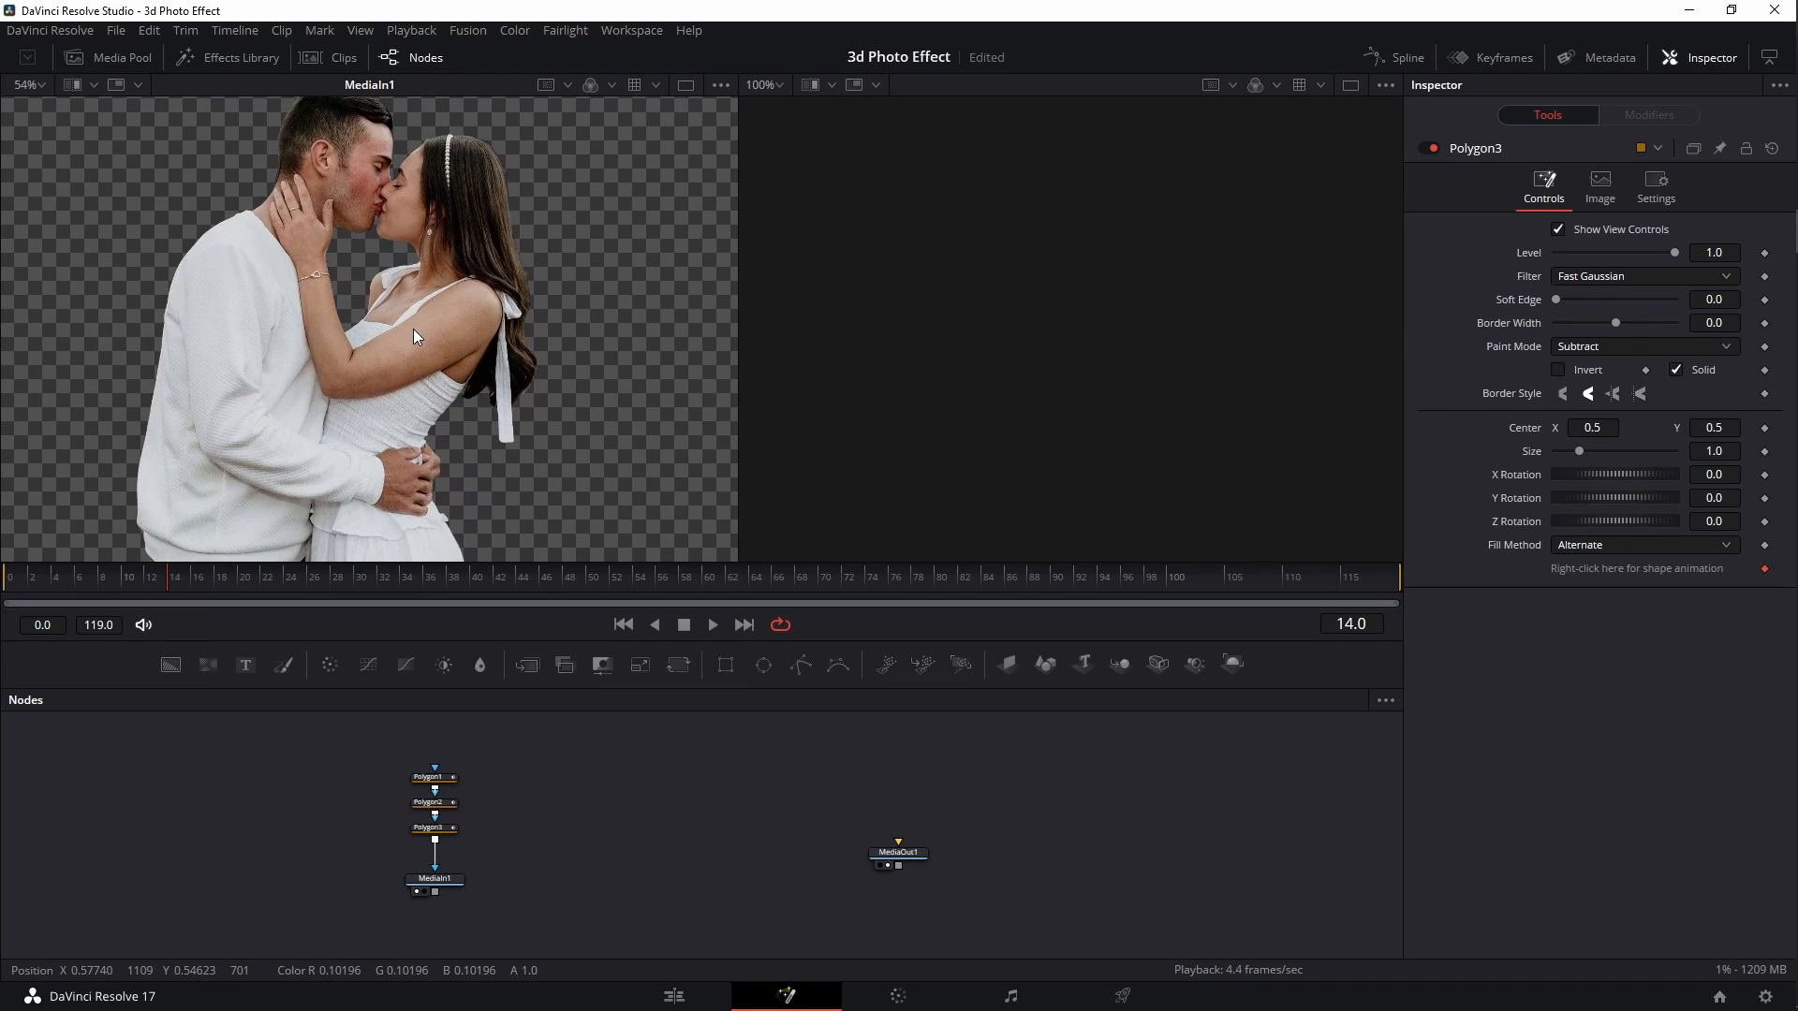
{"action": "scroll", "coordinate": [412, 328], "scroll_direction": "down", "scroll_amount": 3}
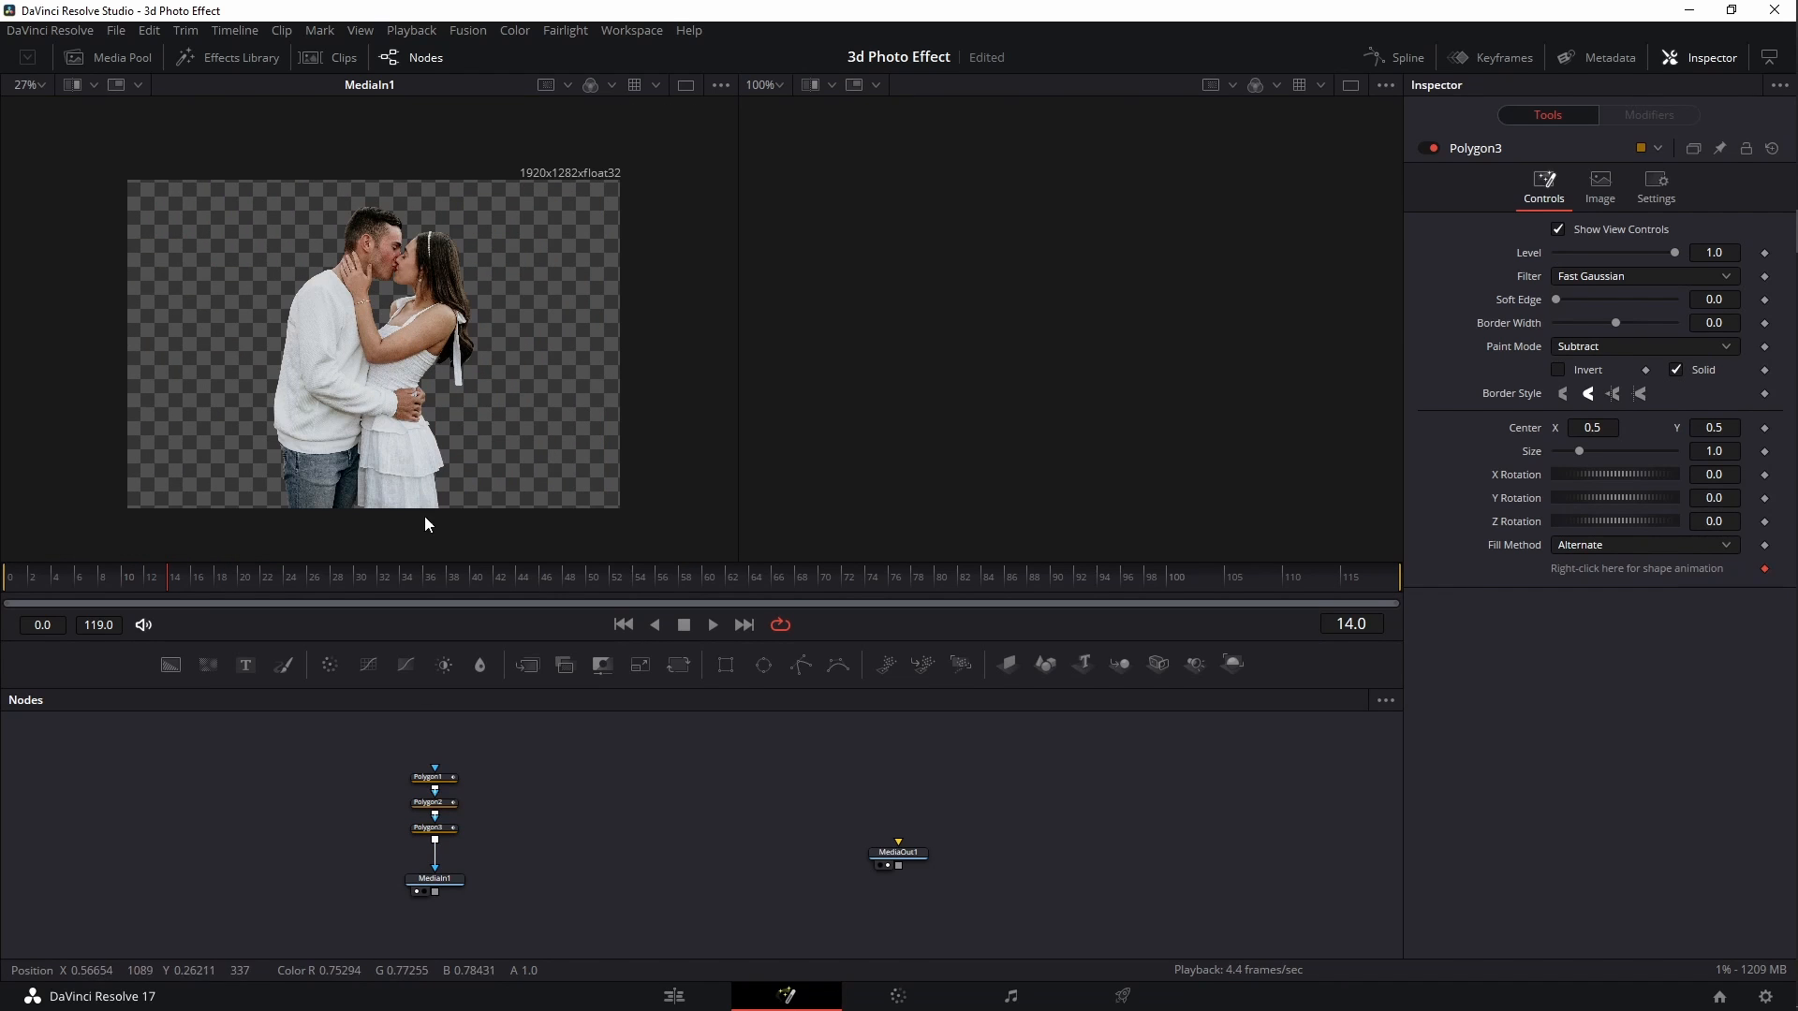
Duplicate MediaIn1 with its three Polygon masks, place the copy beside the original, and show the copy in the viewer
{"action": "left_click_drag", "start_coordinate": [689, 872], "coordinate": [584, 853]}
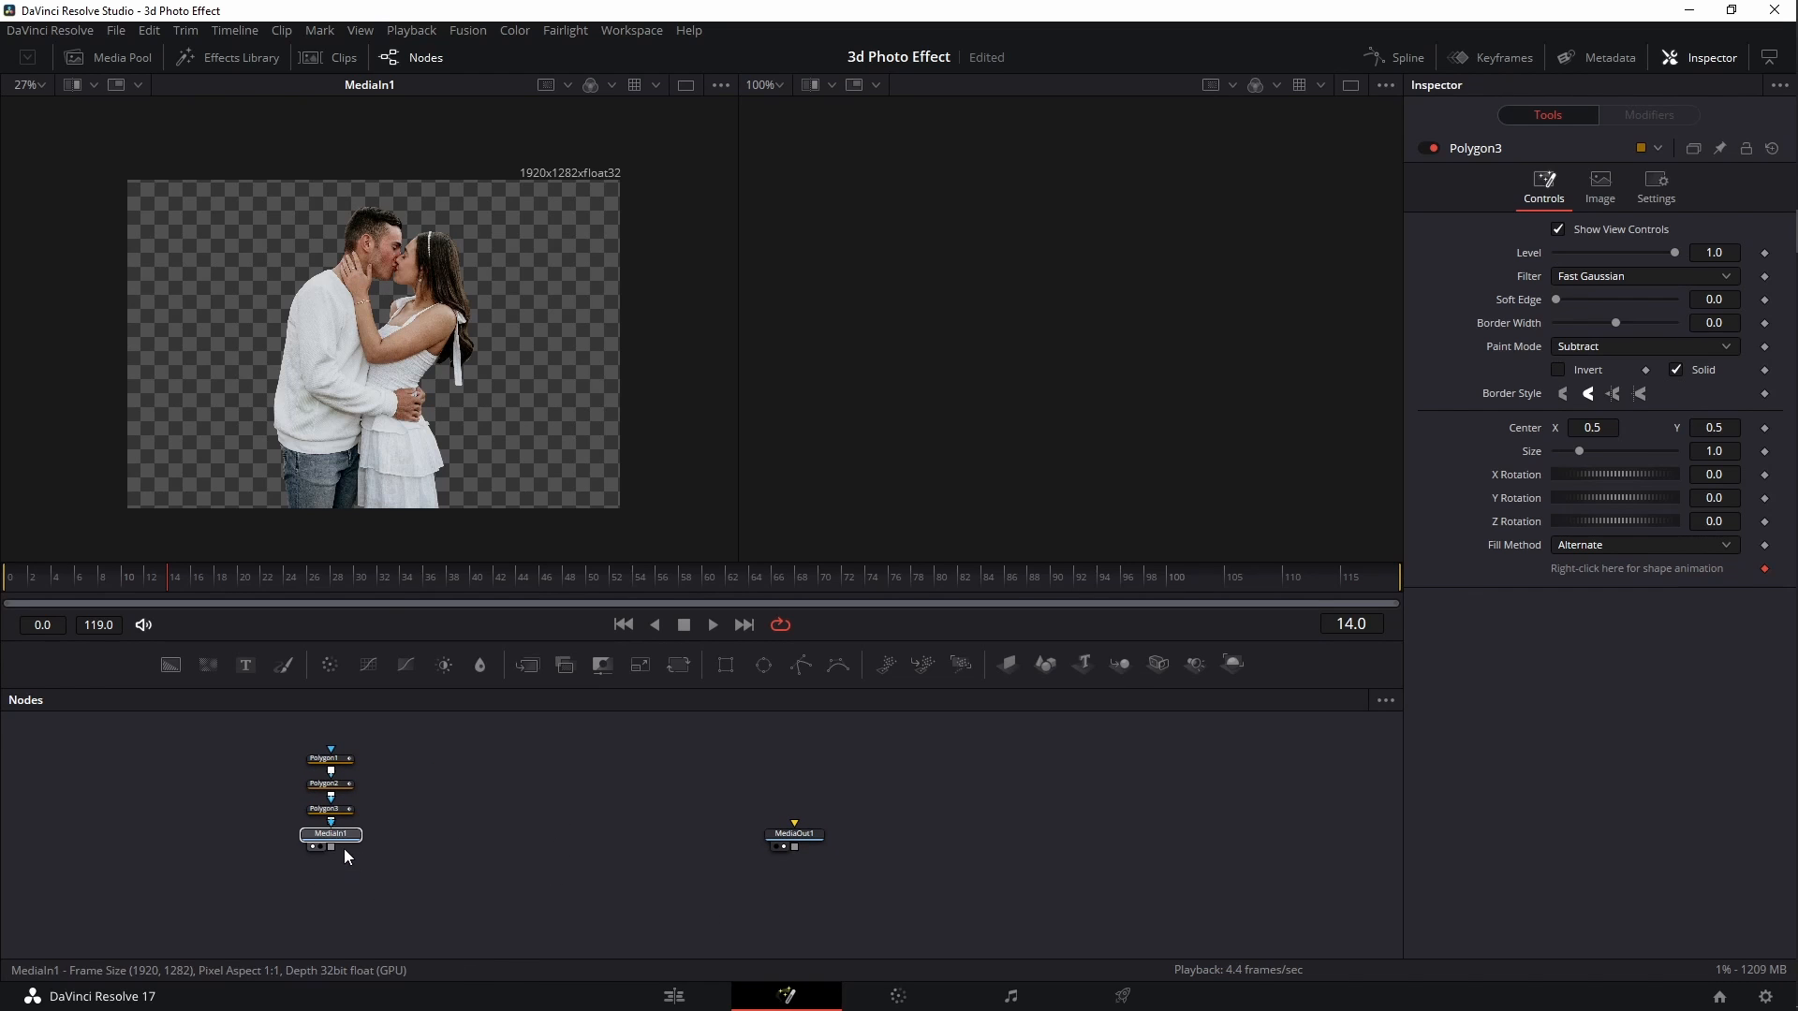
{"action": "left_click", "coordinate": [345, 849]}
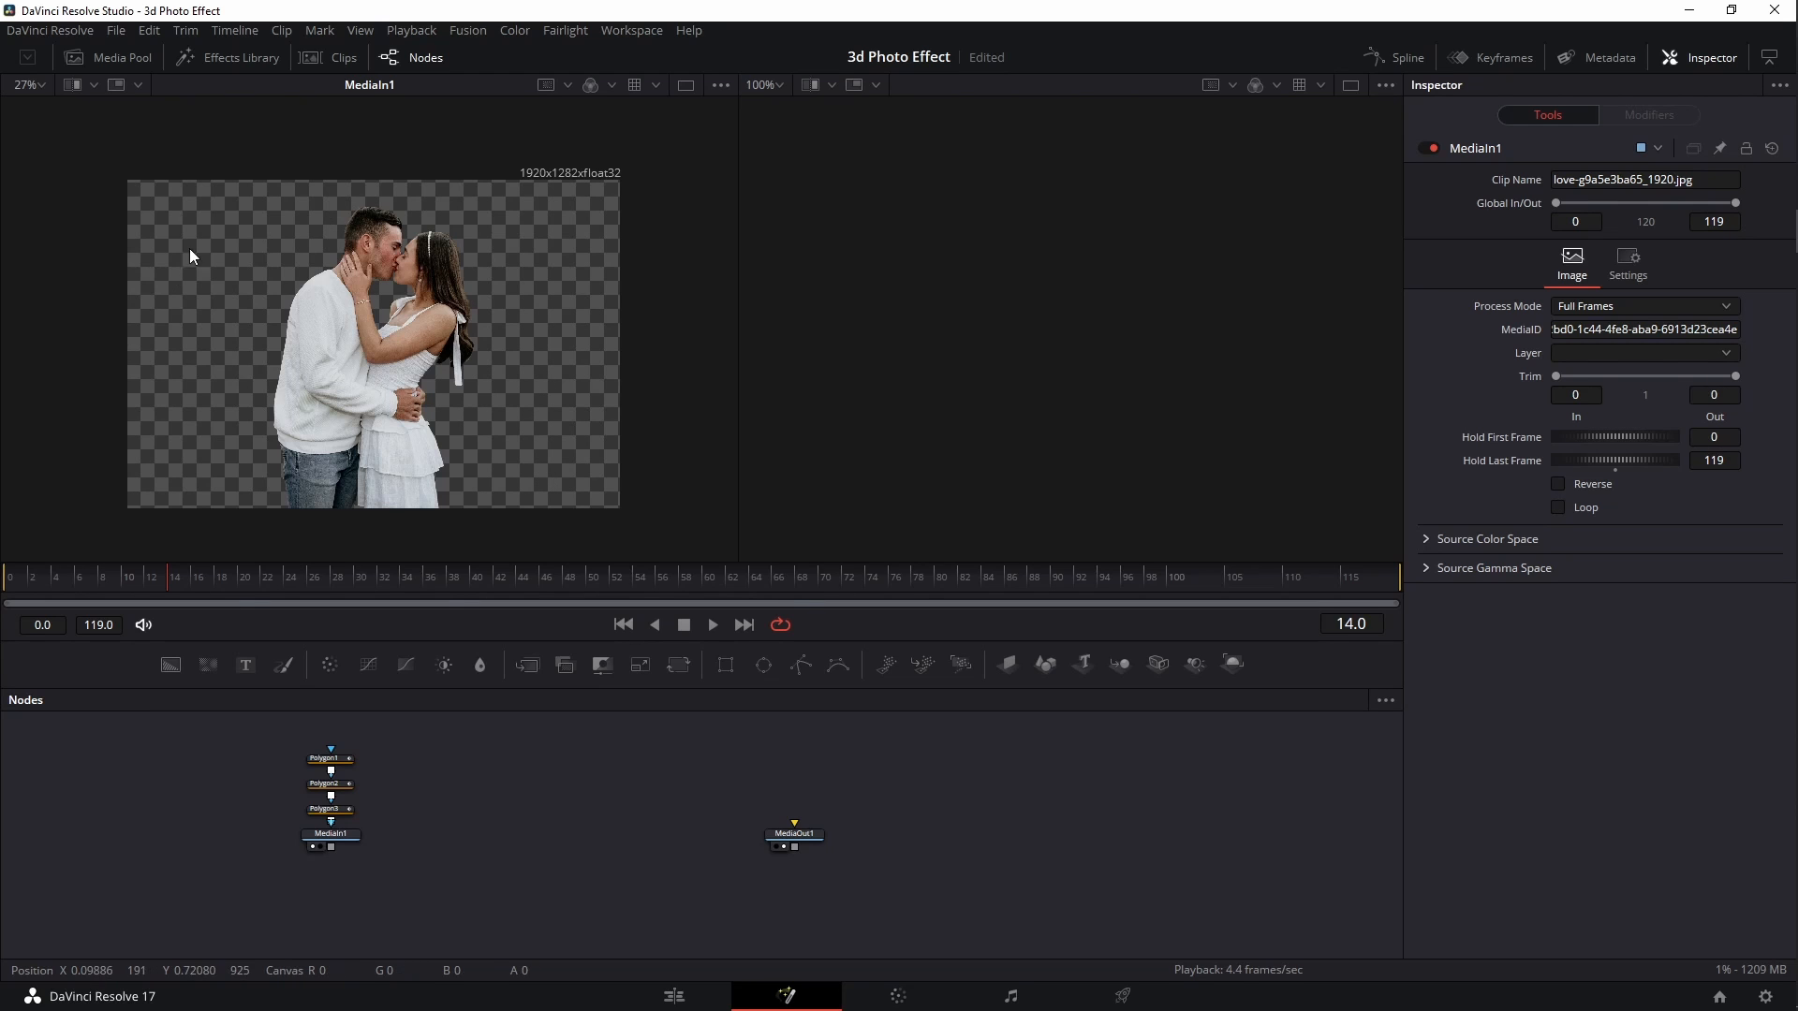
{"action": "left_click_drag", "start_coordinate": [239, 736], "coordinate": [391, 873]}
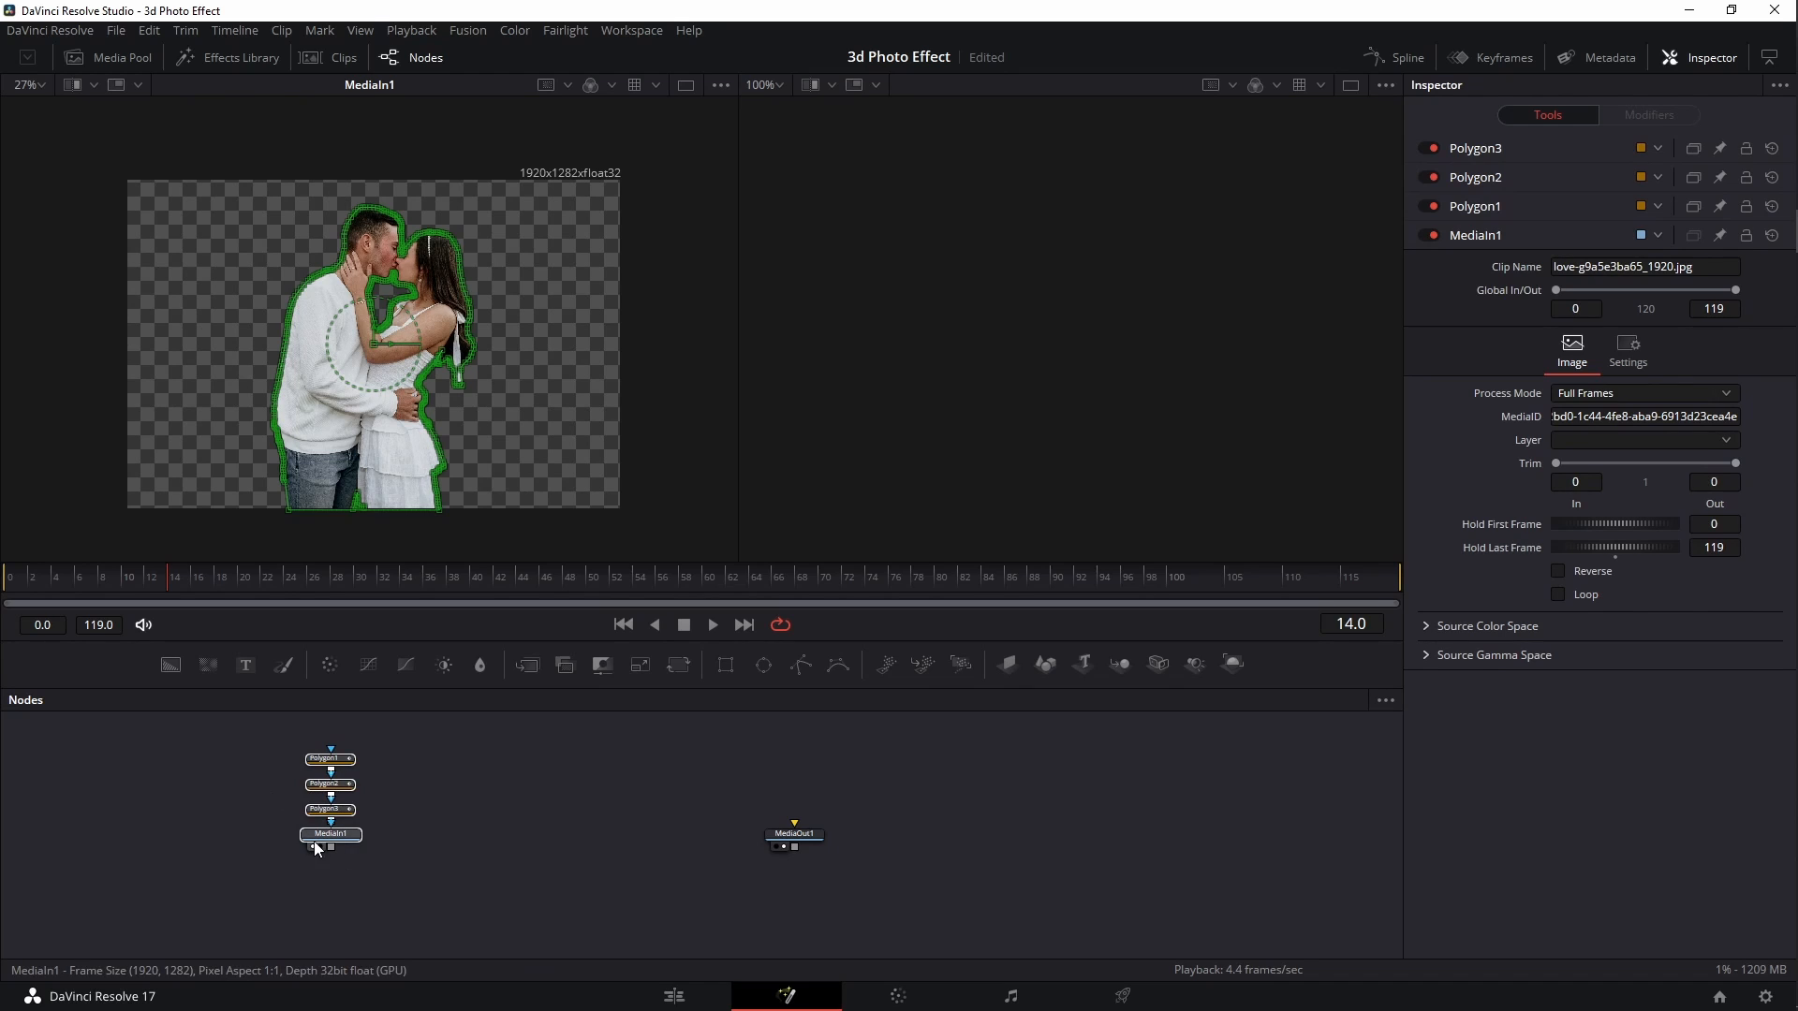
{"action": "left_click", "coordinate": [401, 850]}
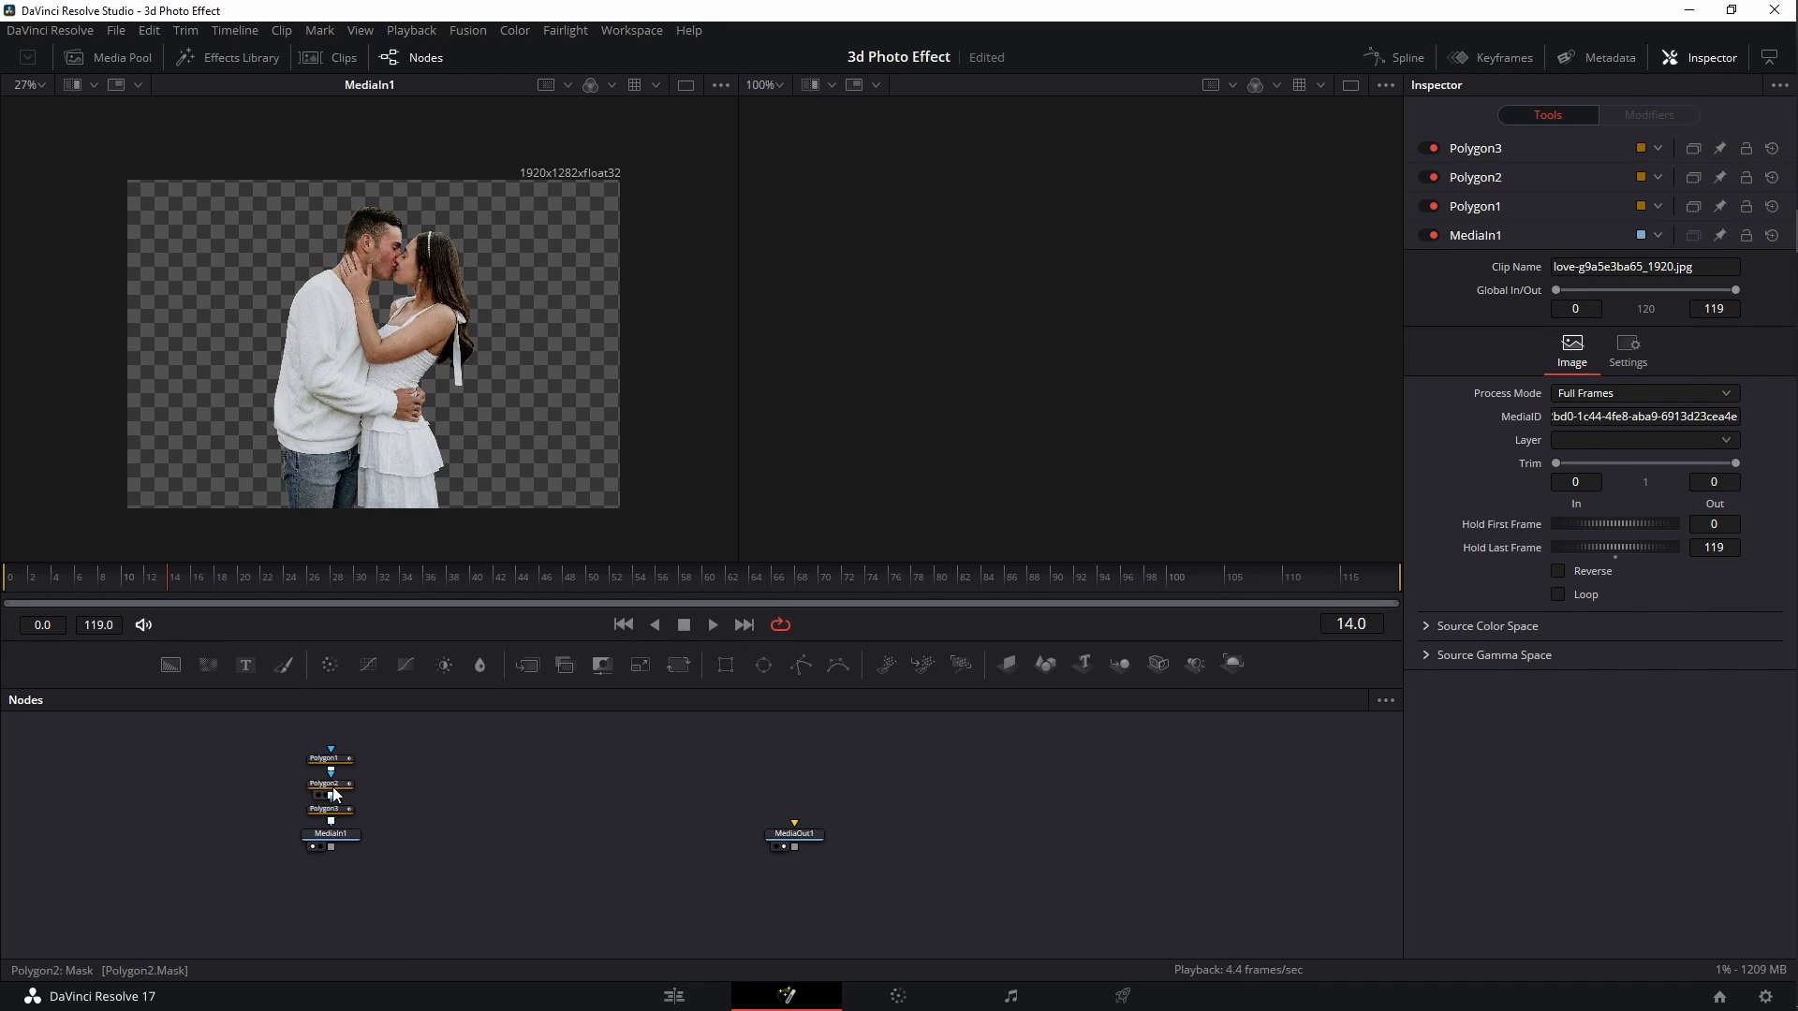
{"action": "key", "text": "ctrl+v"}
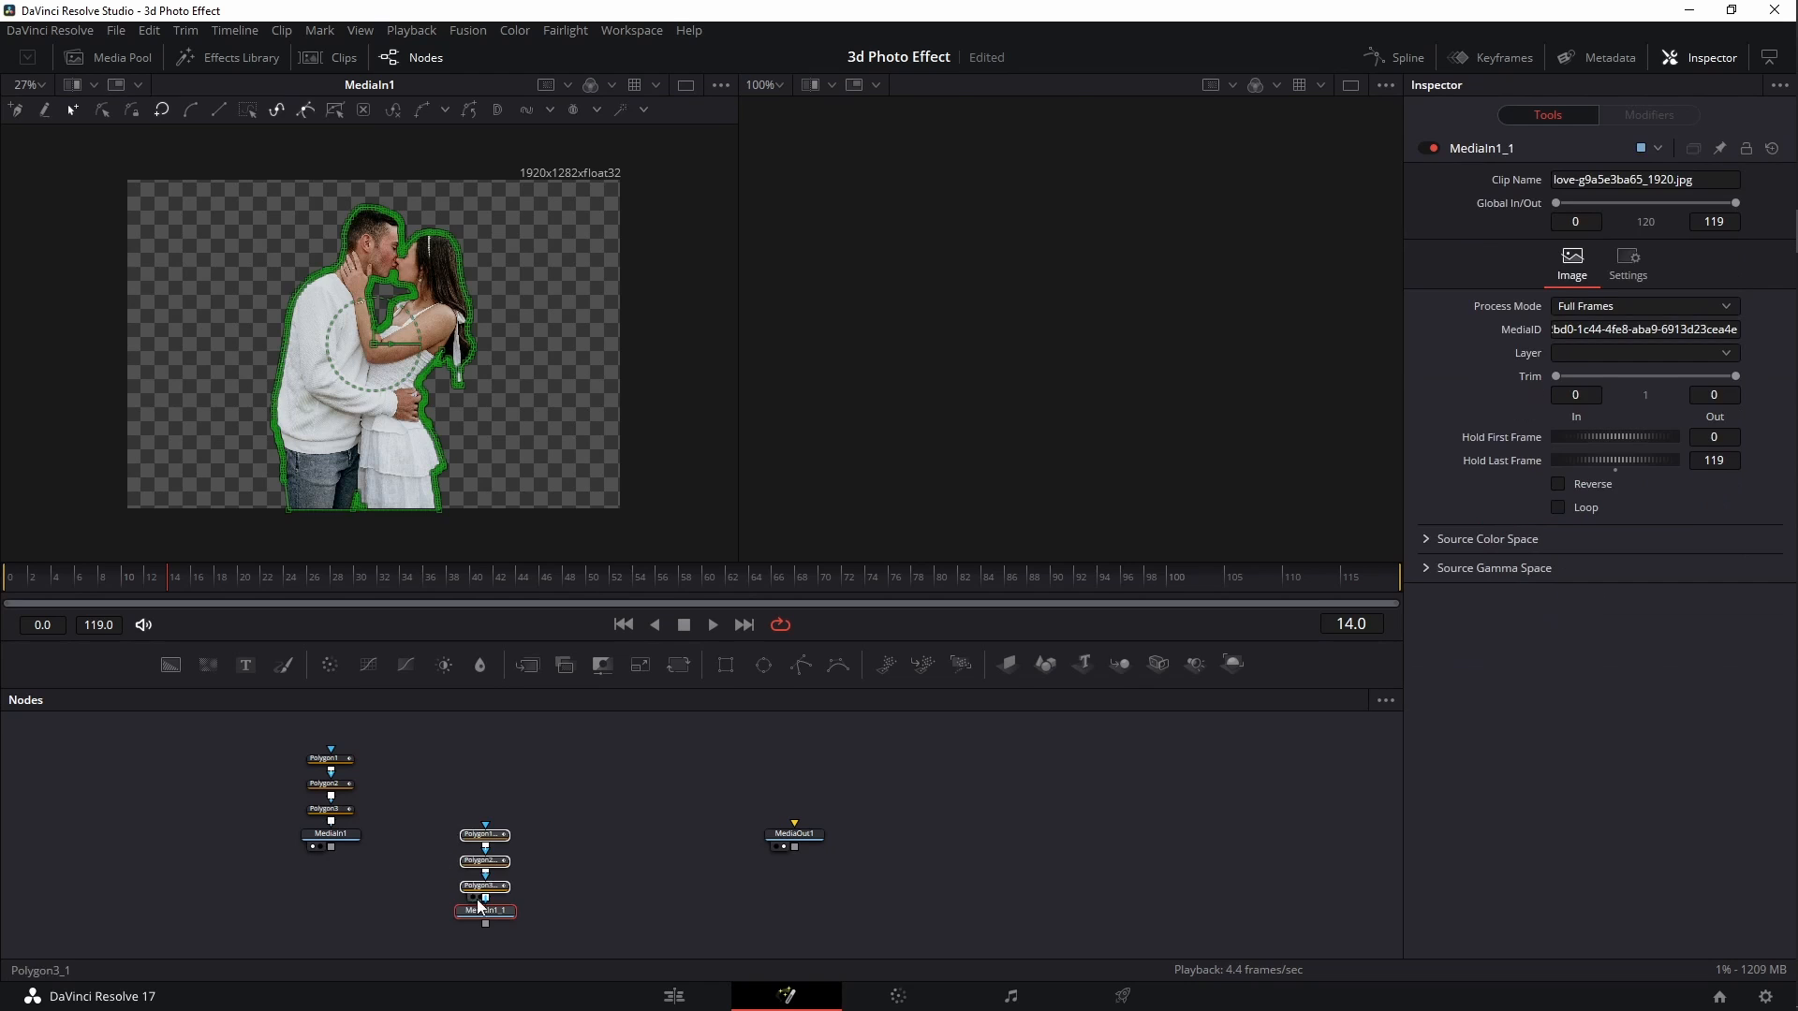
{"action": "left_click_drag", "start_coordinate": [491, 915], "coordinate": [443, 408]}
{"action": "left_click", "coordinate": [491, 820]}
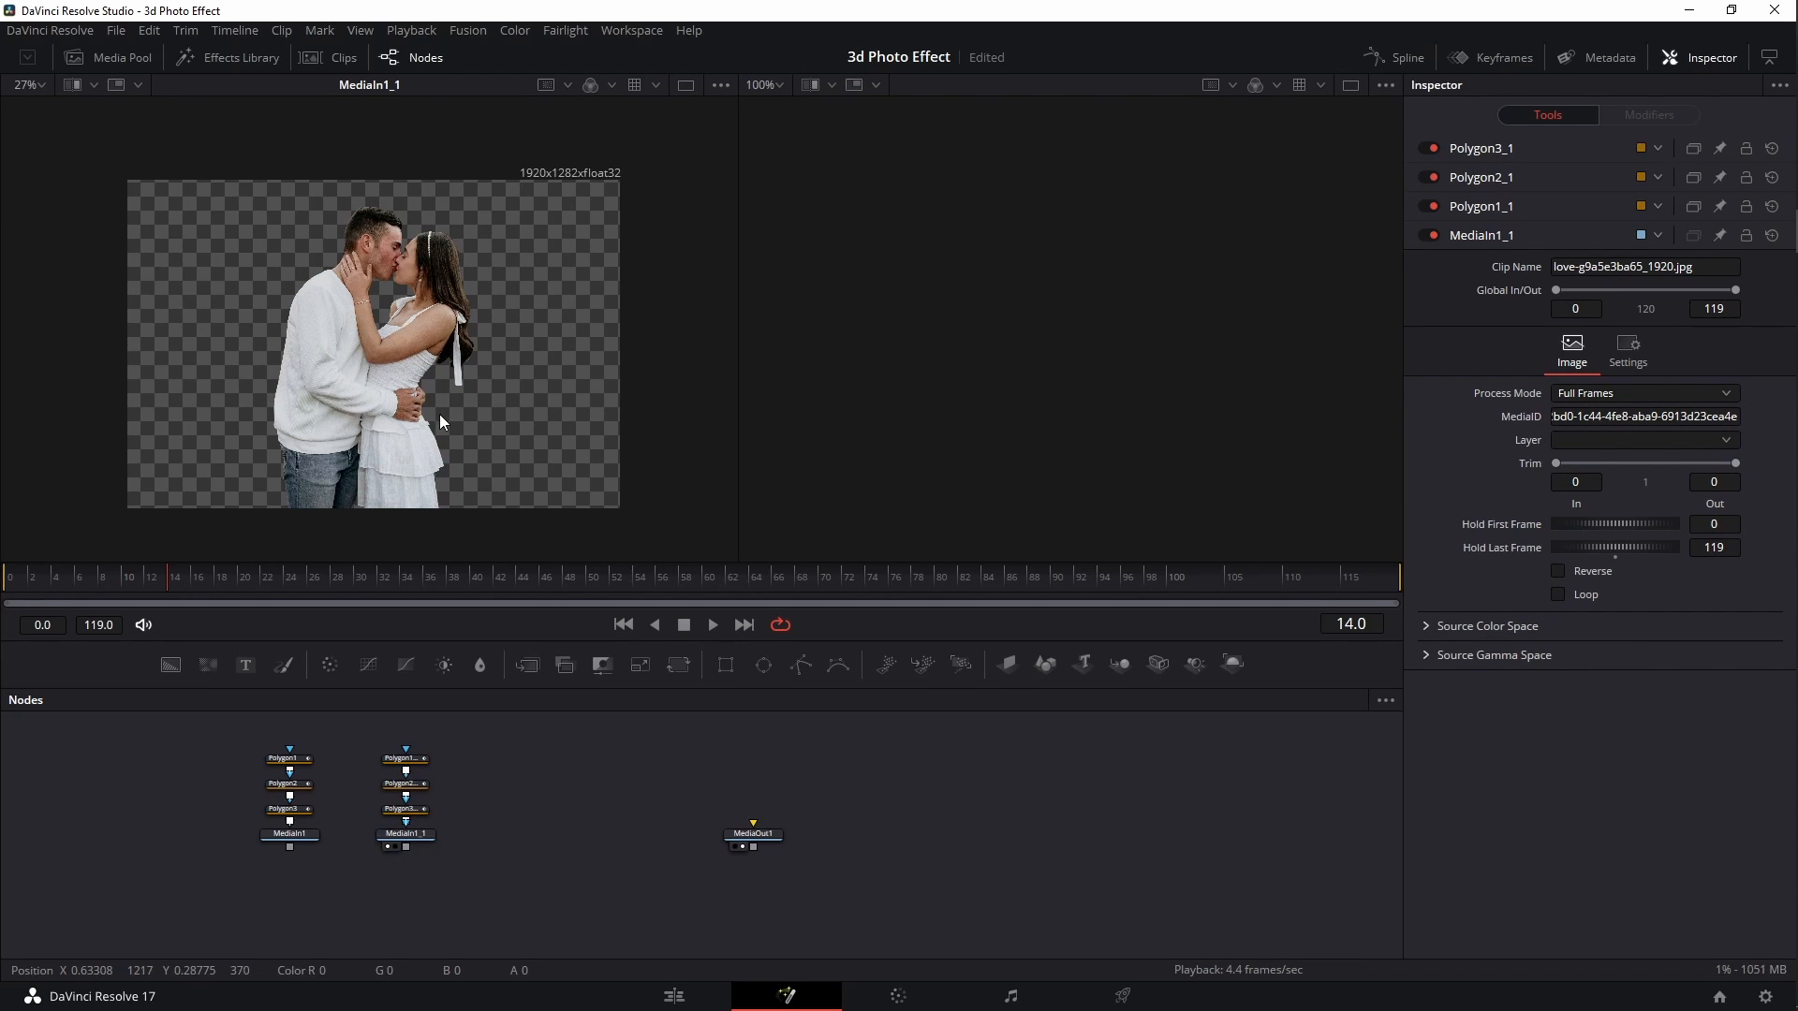
Enable Apply Mask Inverted on the duplicated MediaIn1_1 node
{"action": "left_click", "coordinate": [417, 840]}
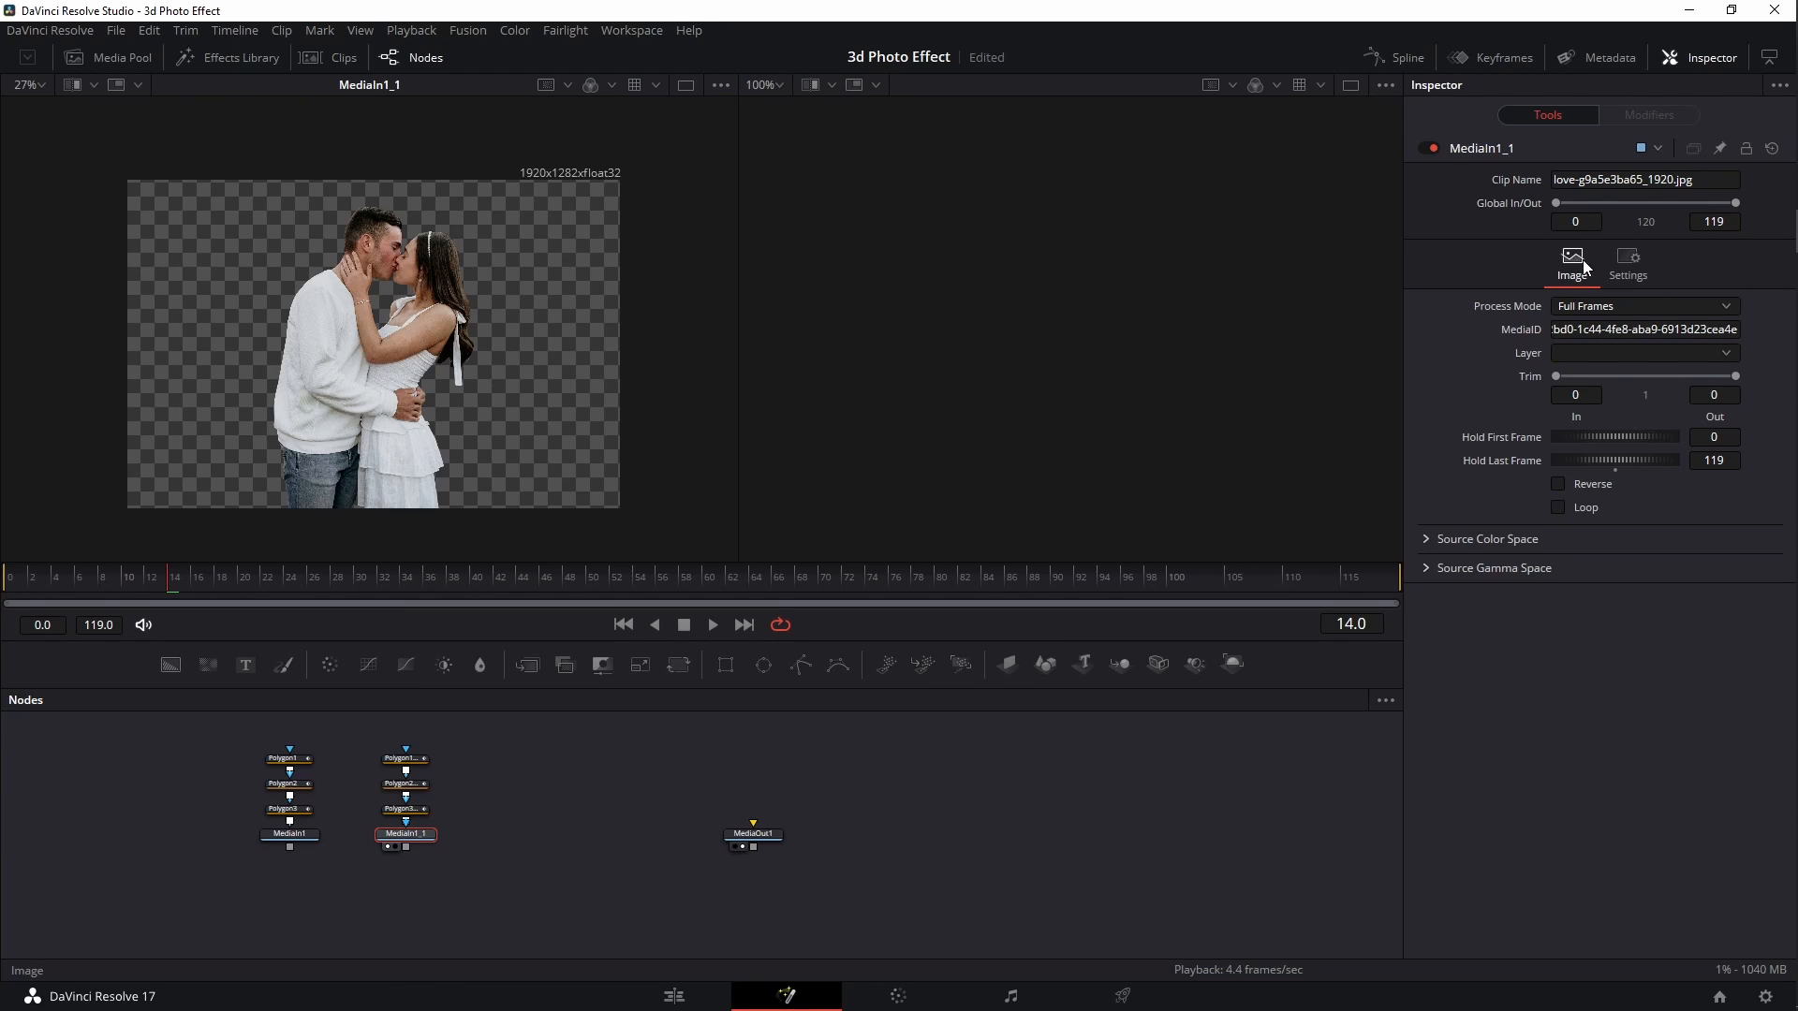
{"action": "left_click", "coordinate": [1626, 267]}
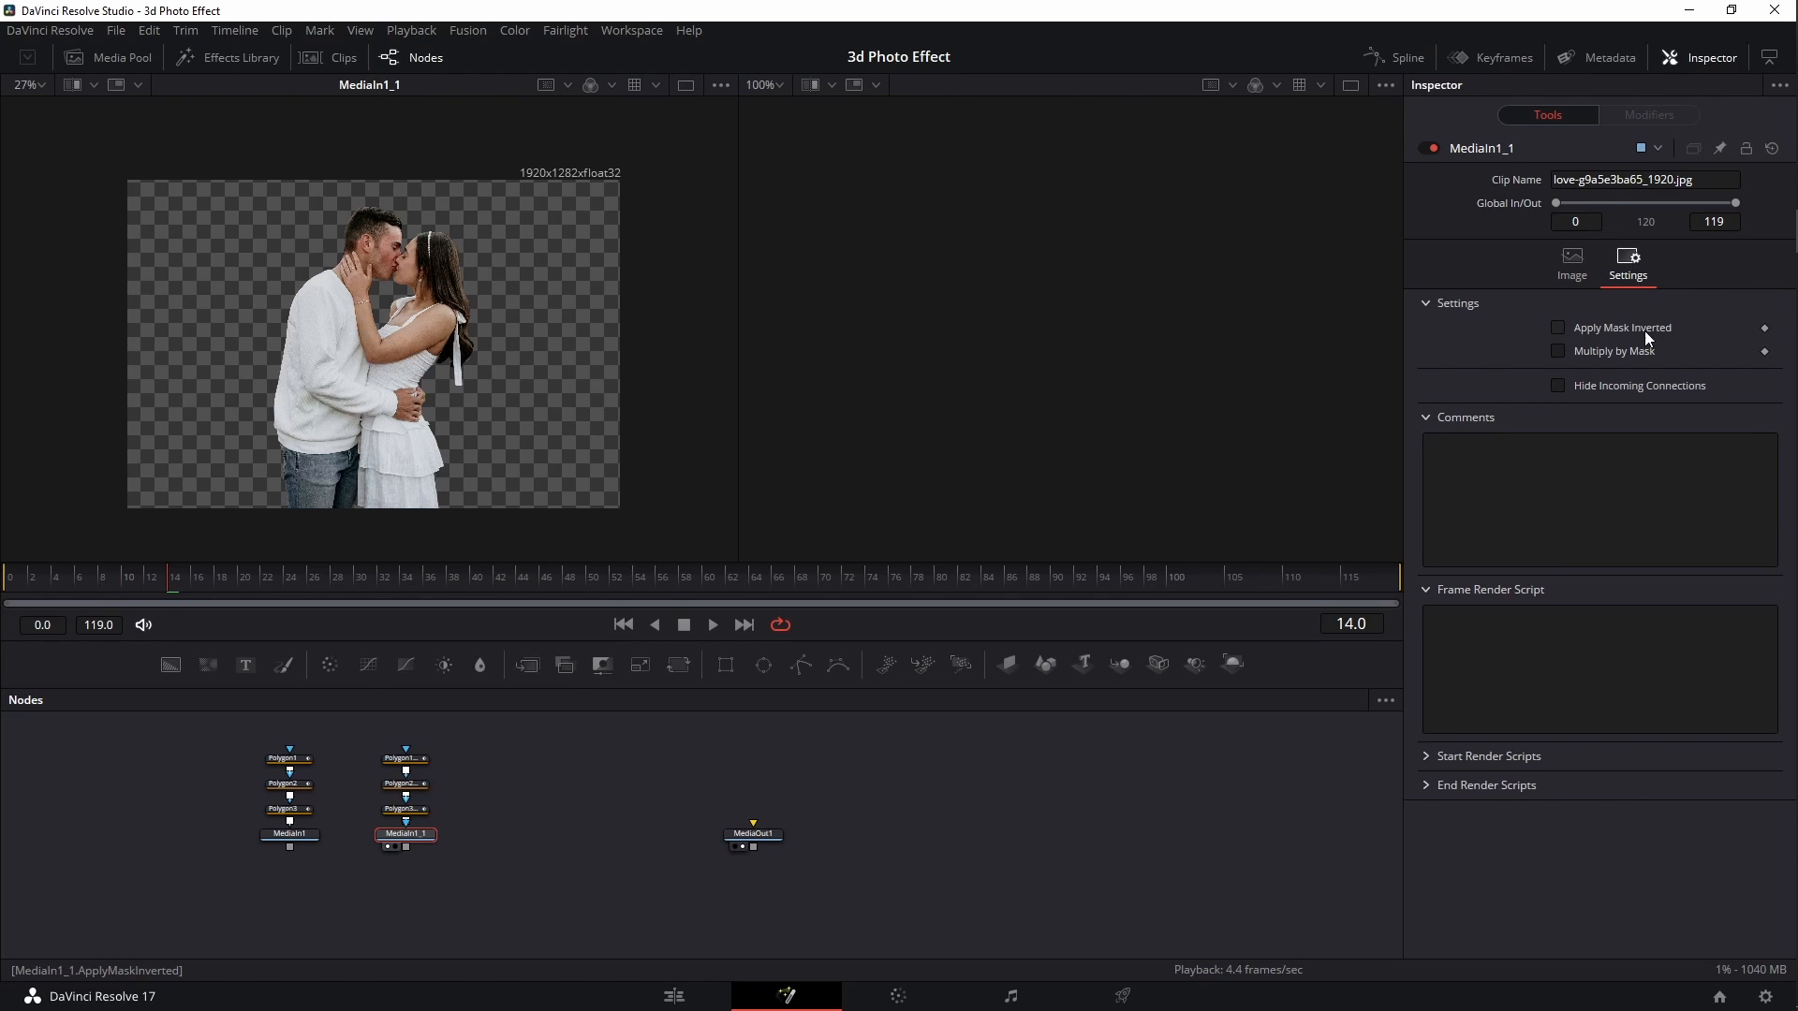
{"action": "left_click", "coordinate": [1558, 328]}
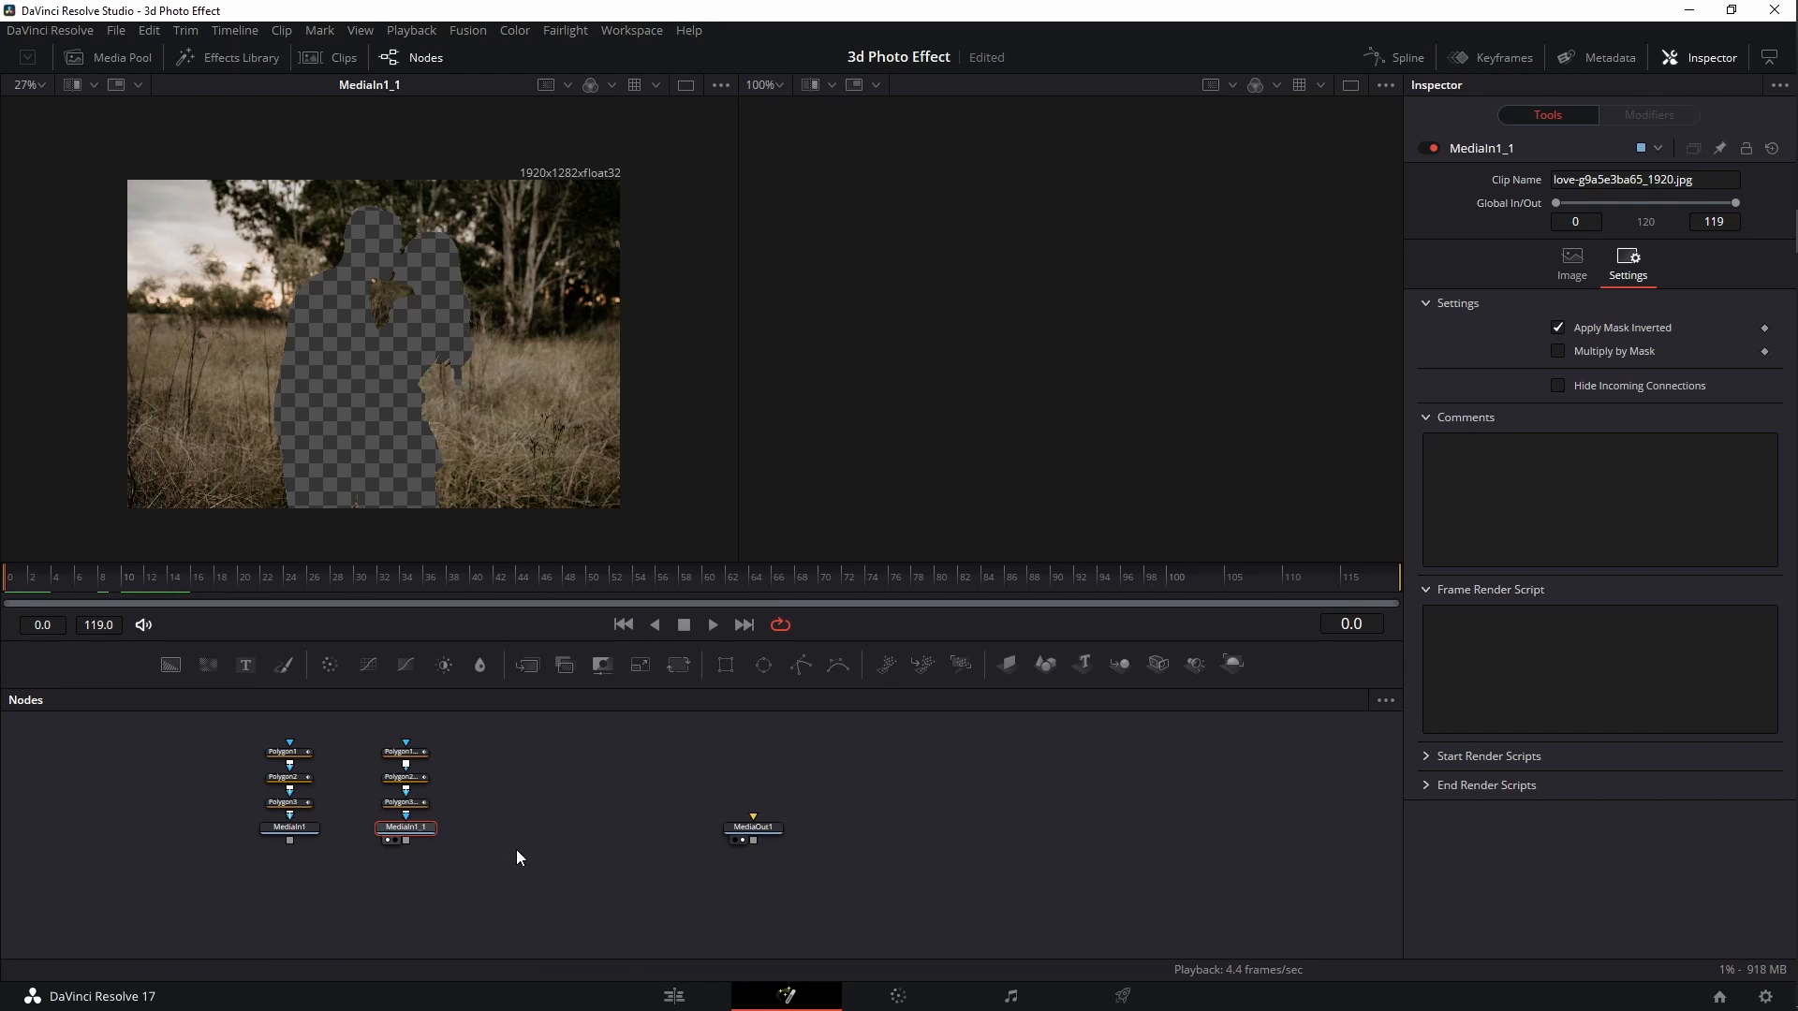
Rearrange the node graph so the duplicated photo and its masks sit above and to the right of the original group
{"action": "left_click", "coordinate": [583, 822]}
{"action": "left_click_drag", "start_coordinate": [479, 843], "coordinate": [414, 925]}
{"action": "left_click_drag", "start_coordinate": [293, 811], "coordinate": [430, 818]}
{"action": "left_click", "coordinate": [534, 807]}
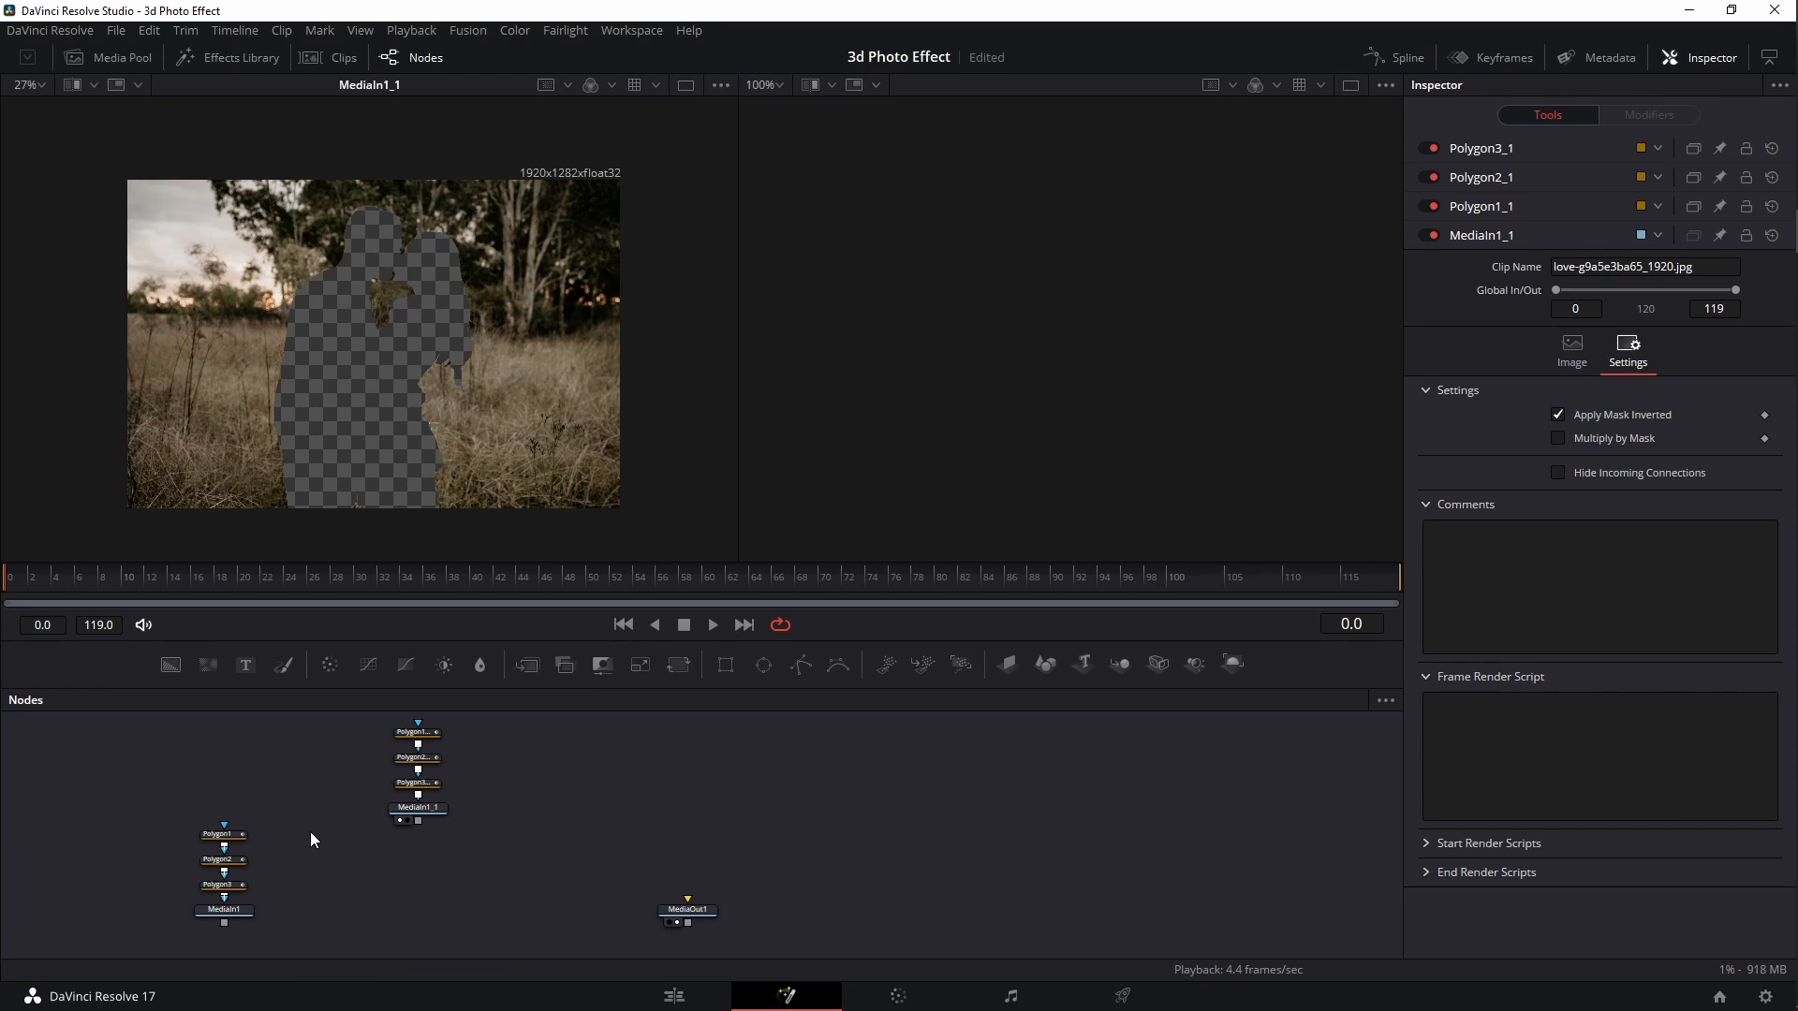
{"action": "left_click_drag", "start_coordinate": [532, 812], "coordinate": [425, 826]}
Add a Paint node after MediaIn1_1 and place it to the right of that node
{"action": "left_click", "coordinate": [358, 824]}
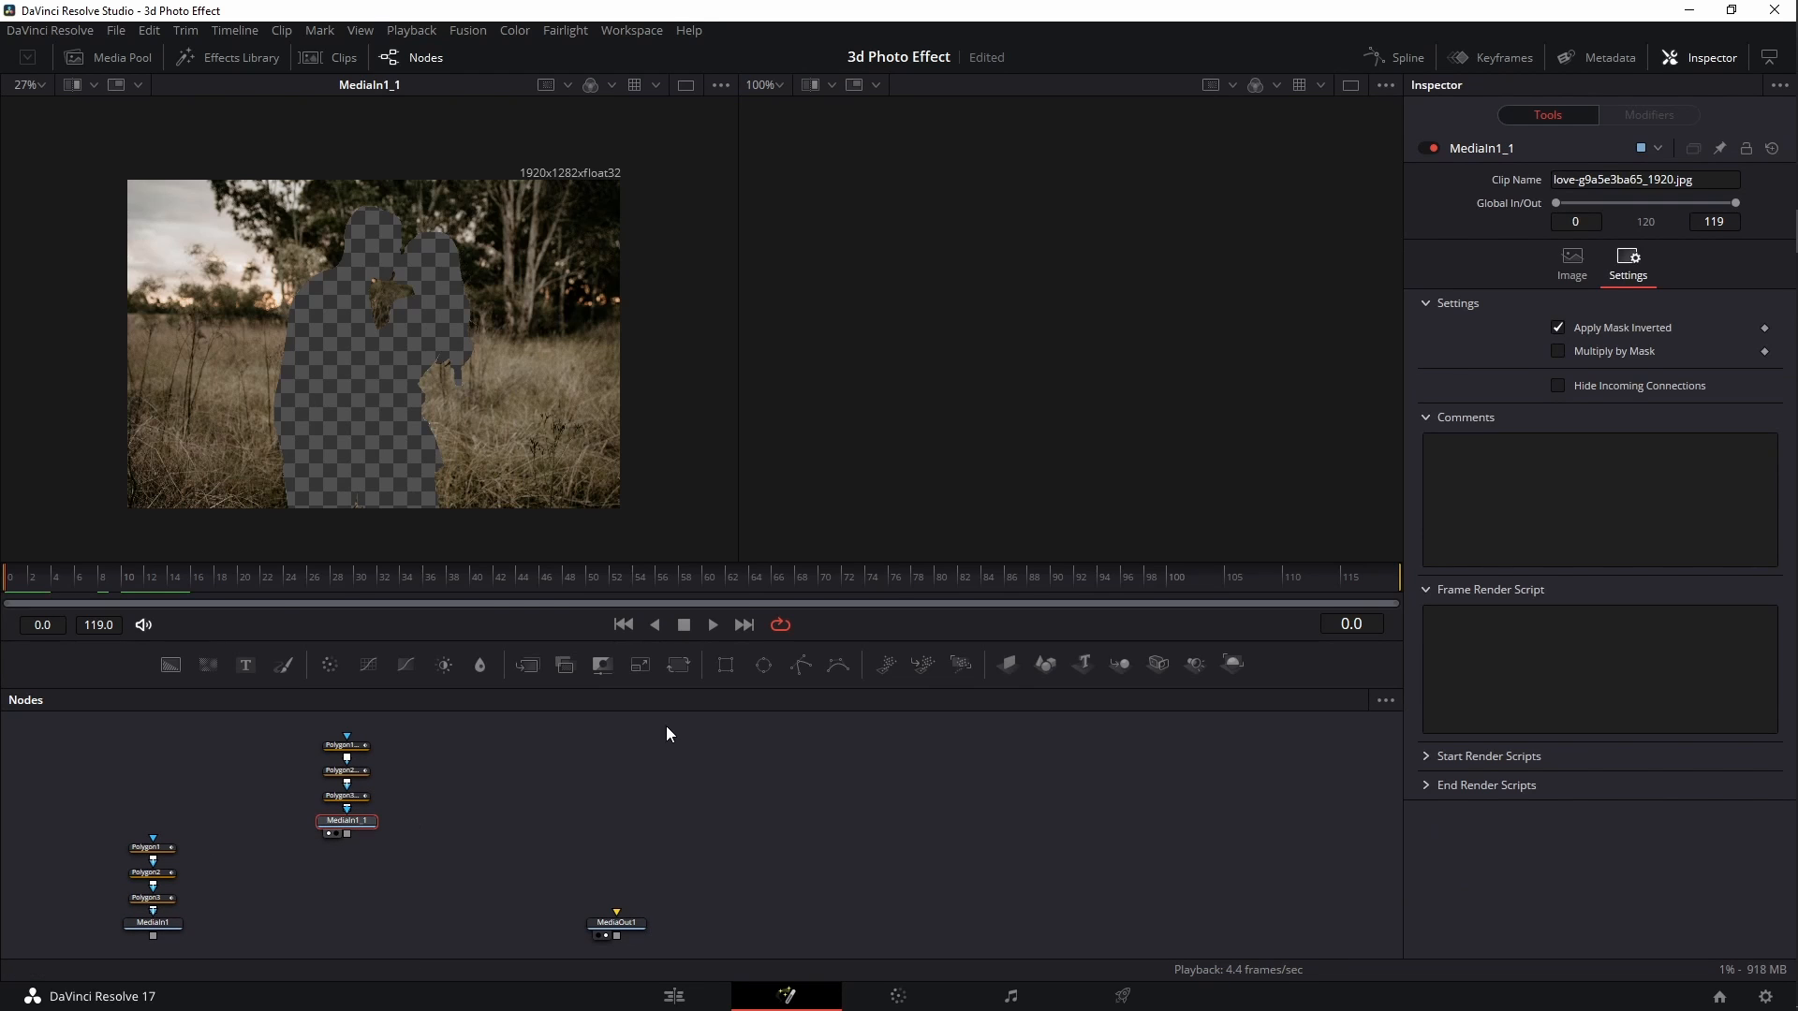
{"action": "left_click", "coordinate": [285, 662]}
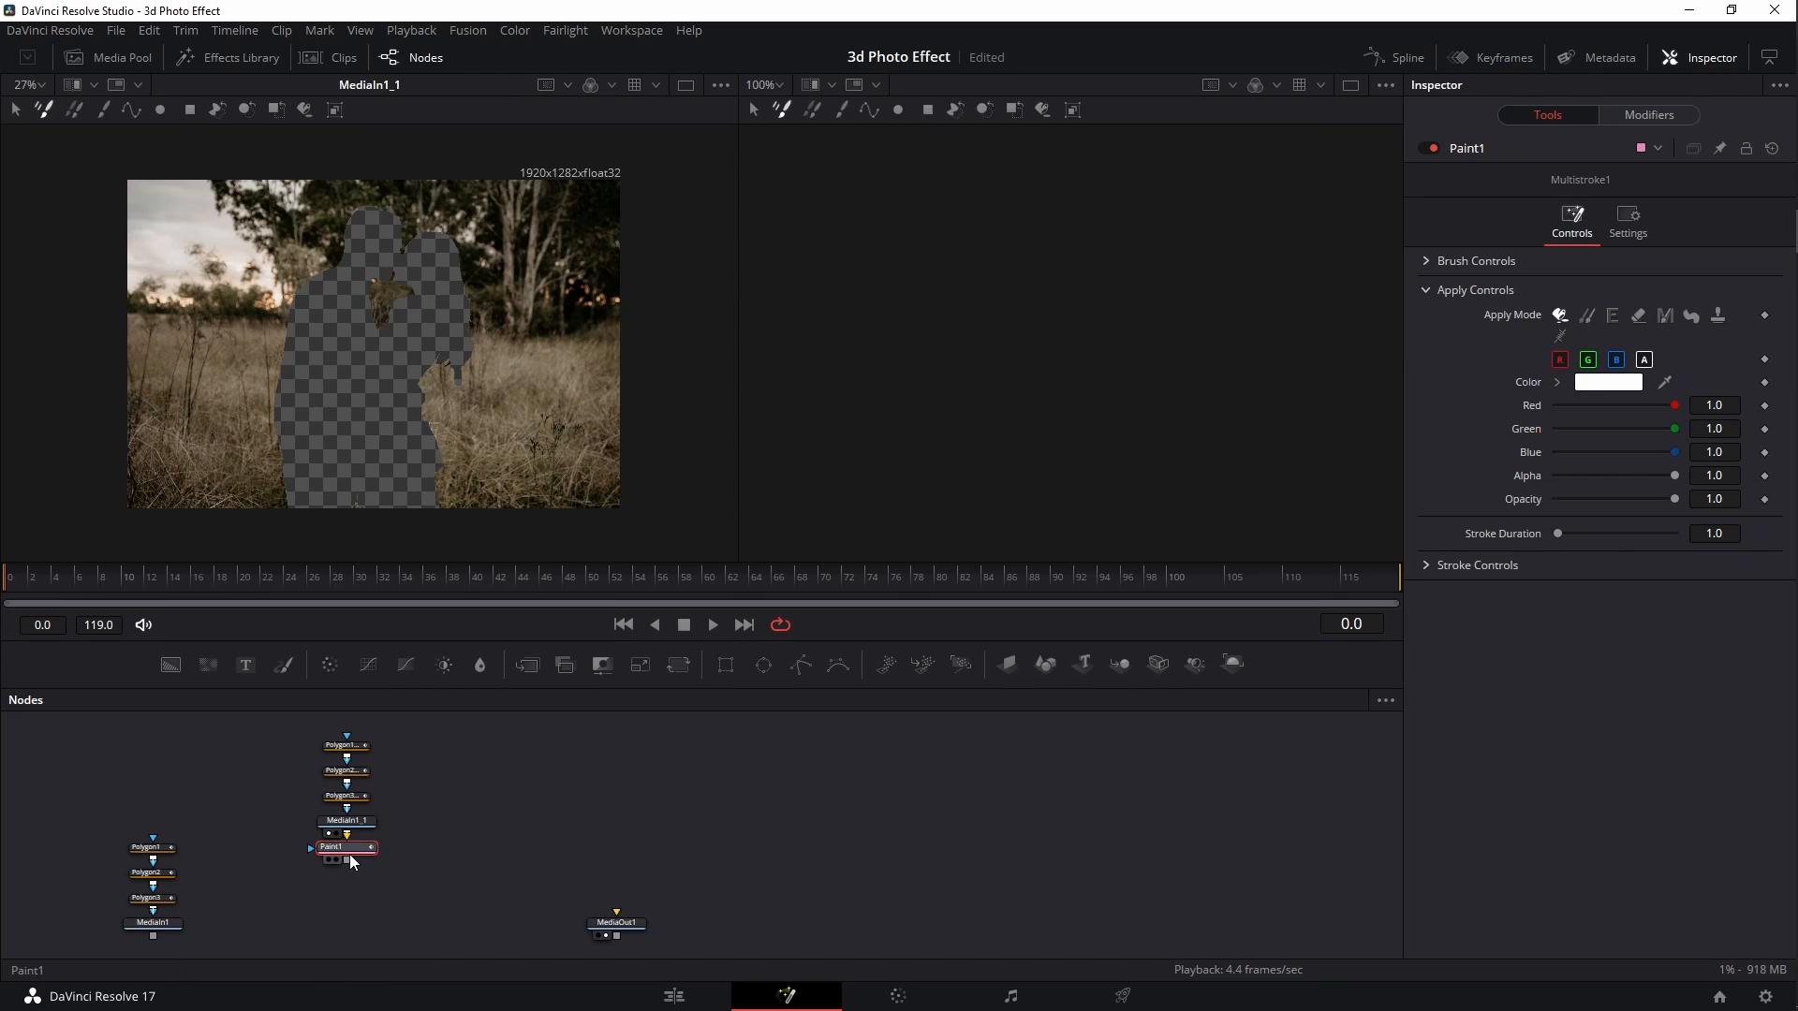
{"action": "left_click_drag", "start_coordinate": [418, 828], "coordinate": [453, 823]}
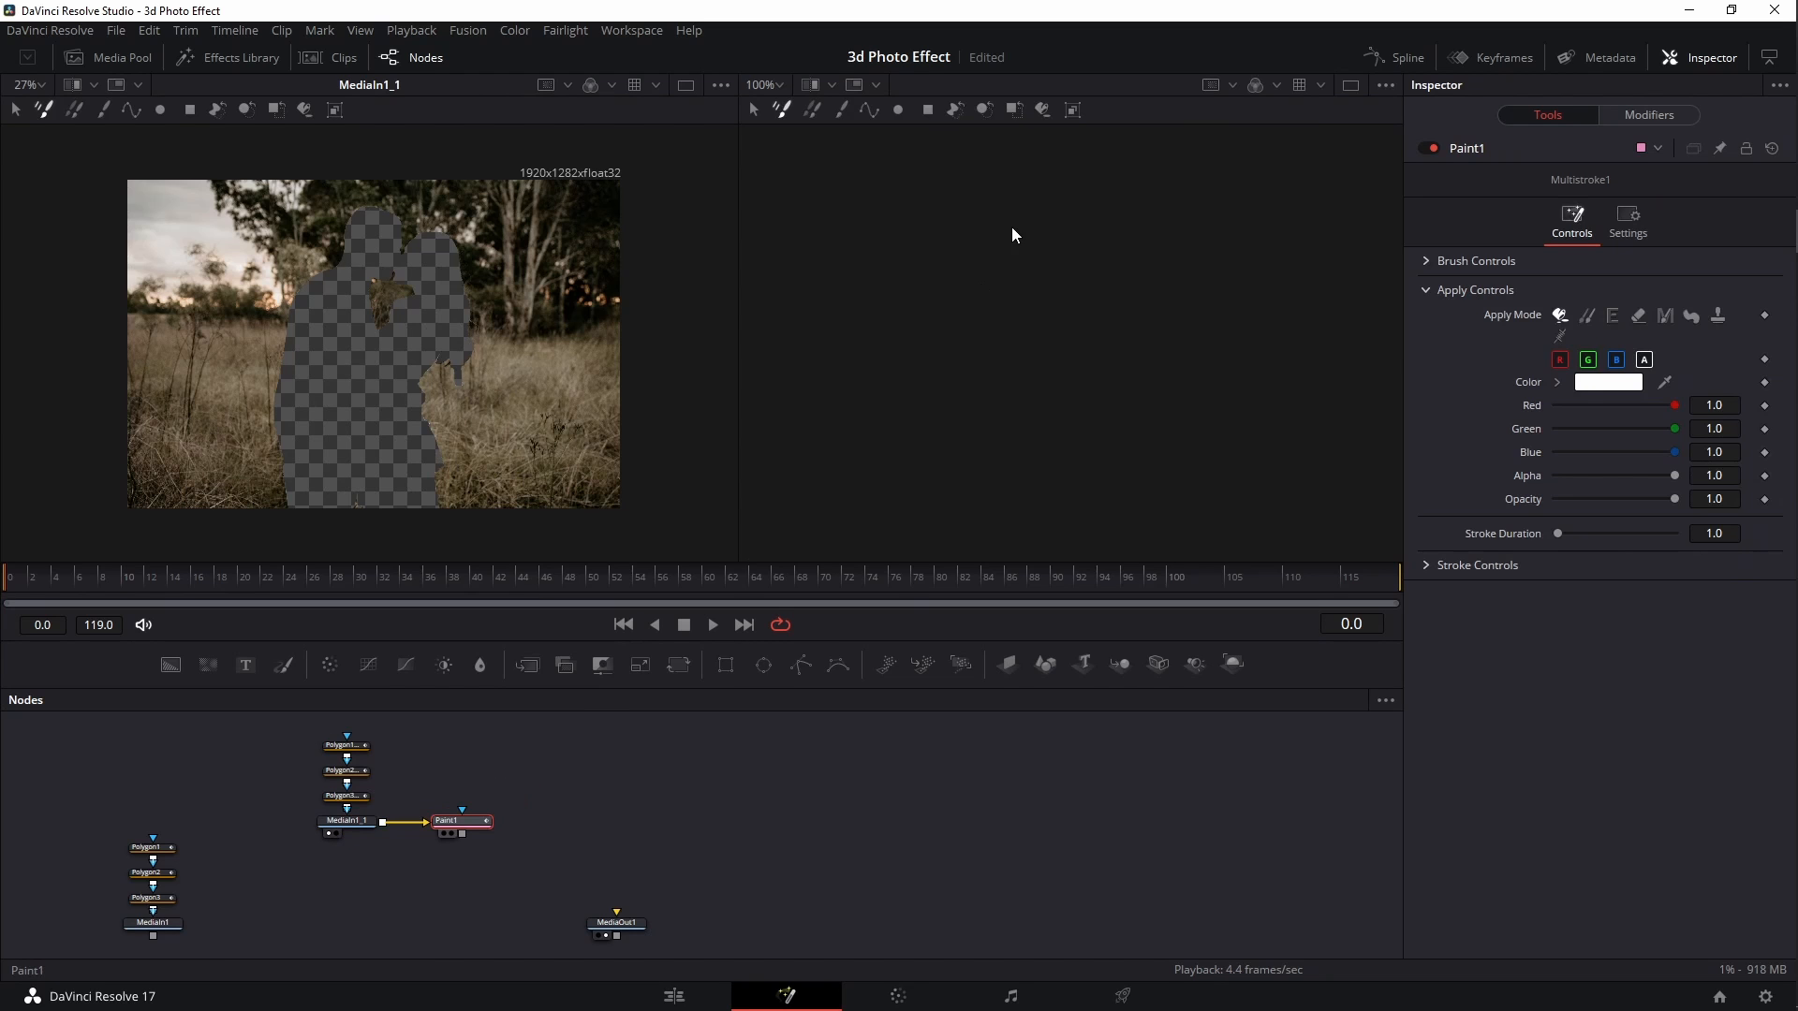
Show Paint1 in the empty viewer and set its stroke duration to 1000
{"action": "key", "text": "2"}
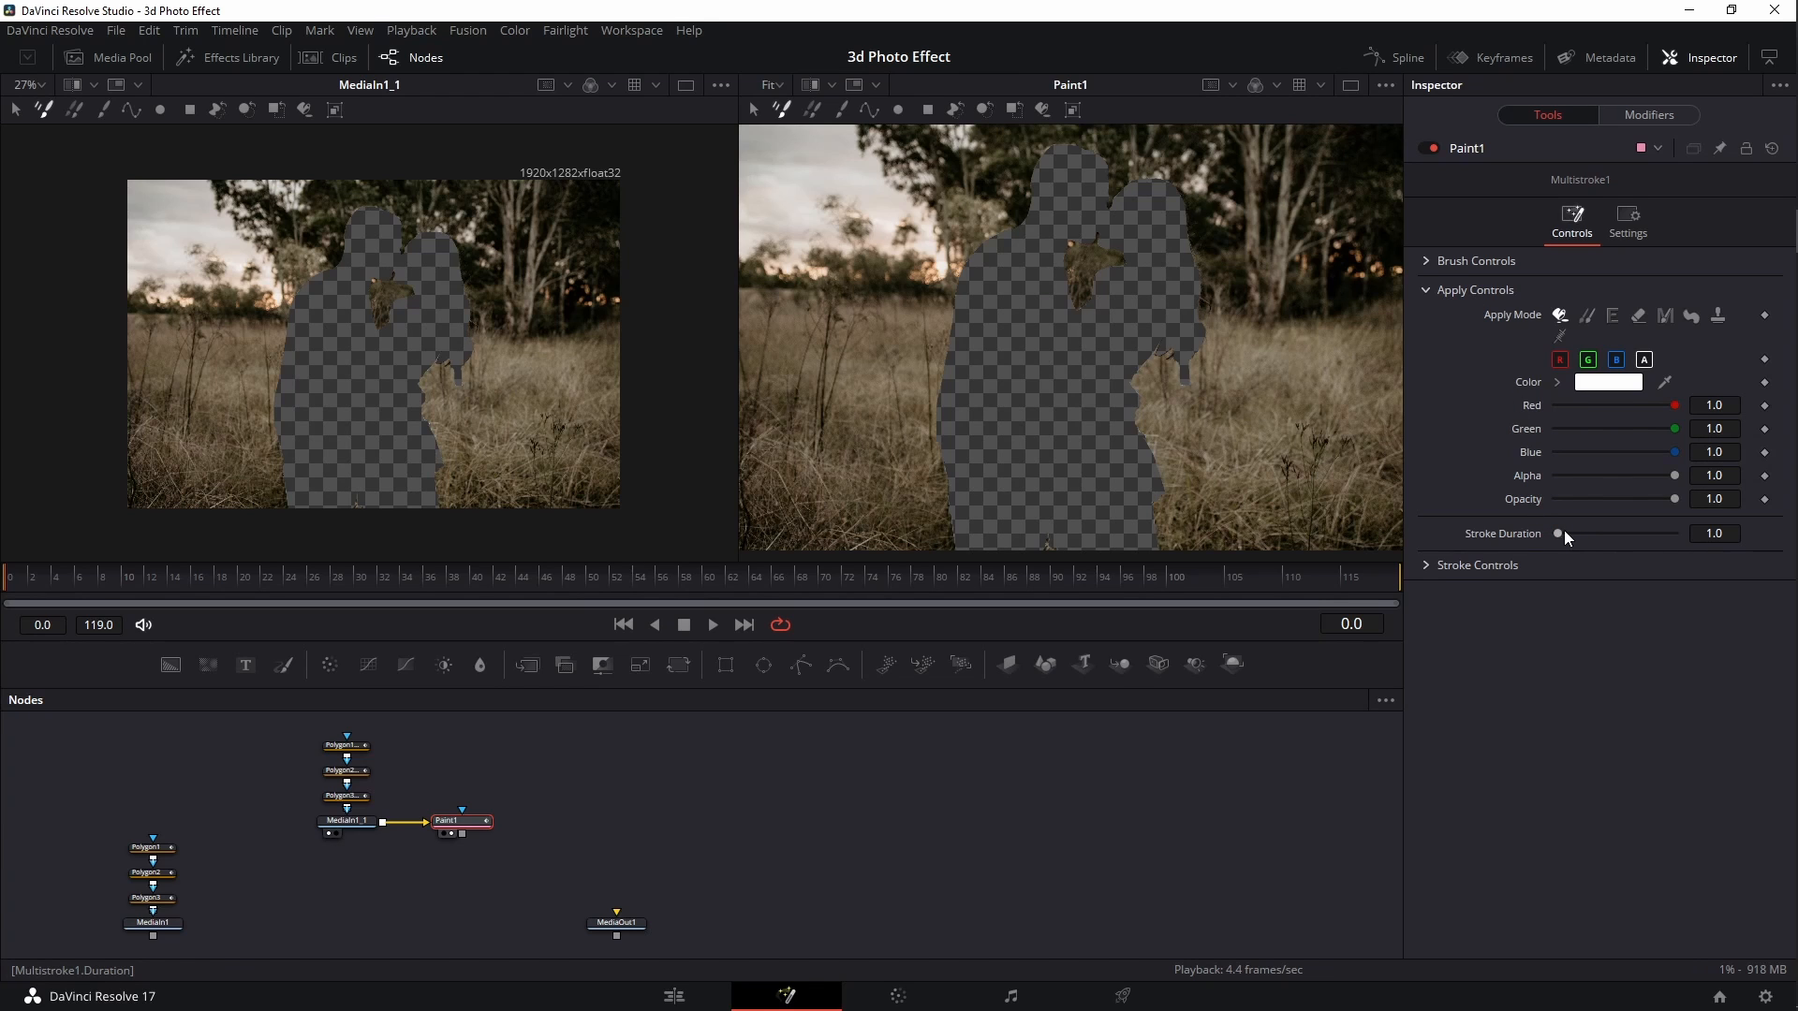
{"action": "left_click_drag", "start_coordinate": [1559, 532], "coordinate": [1601, 525]}
{"action": "left_click", "coordinate": [1719, 532]}
{"action": "type", "text": "1000"}
{"action": "left_click", "coordinate": [1639, 870]}
Set the brush size to 0.063 and softness to 0.41, and paint a stroke across the silhouette in a colour sampled from the grass
{"action": "left_click", "coordinate": [1426, 262]}
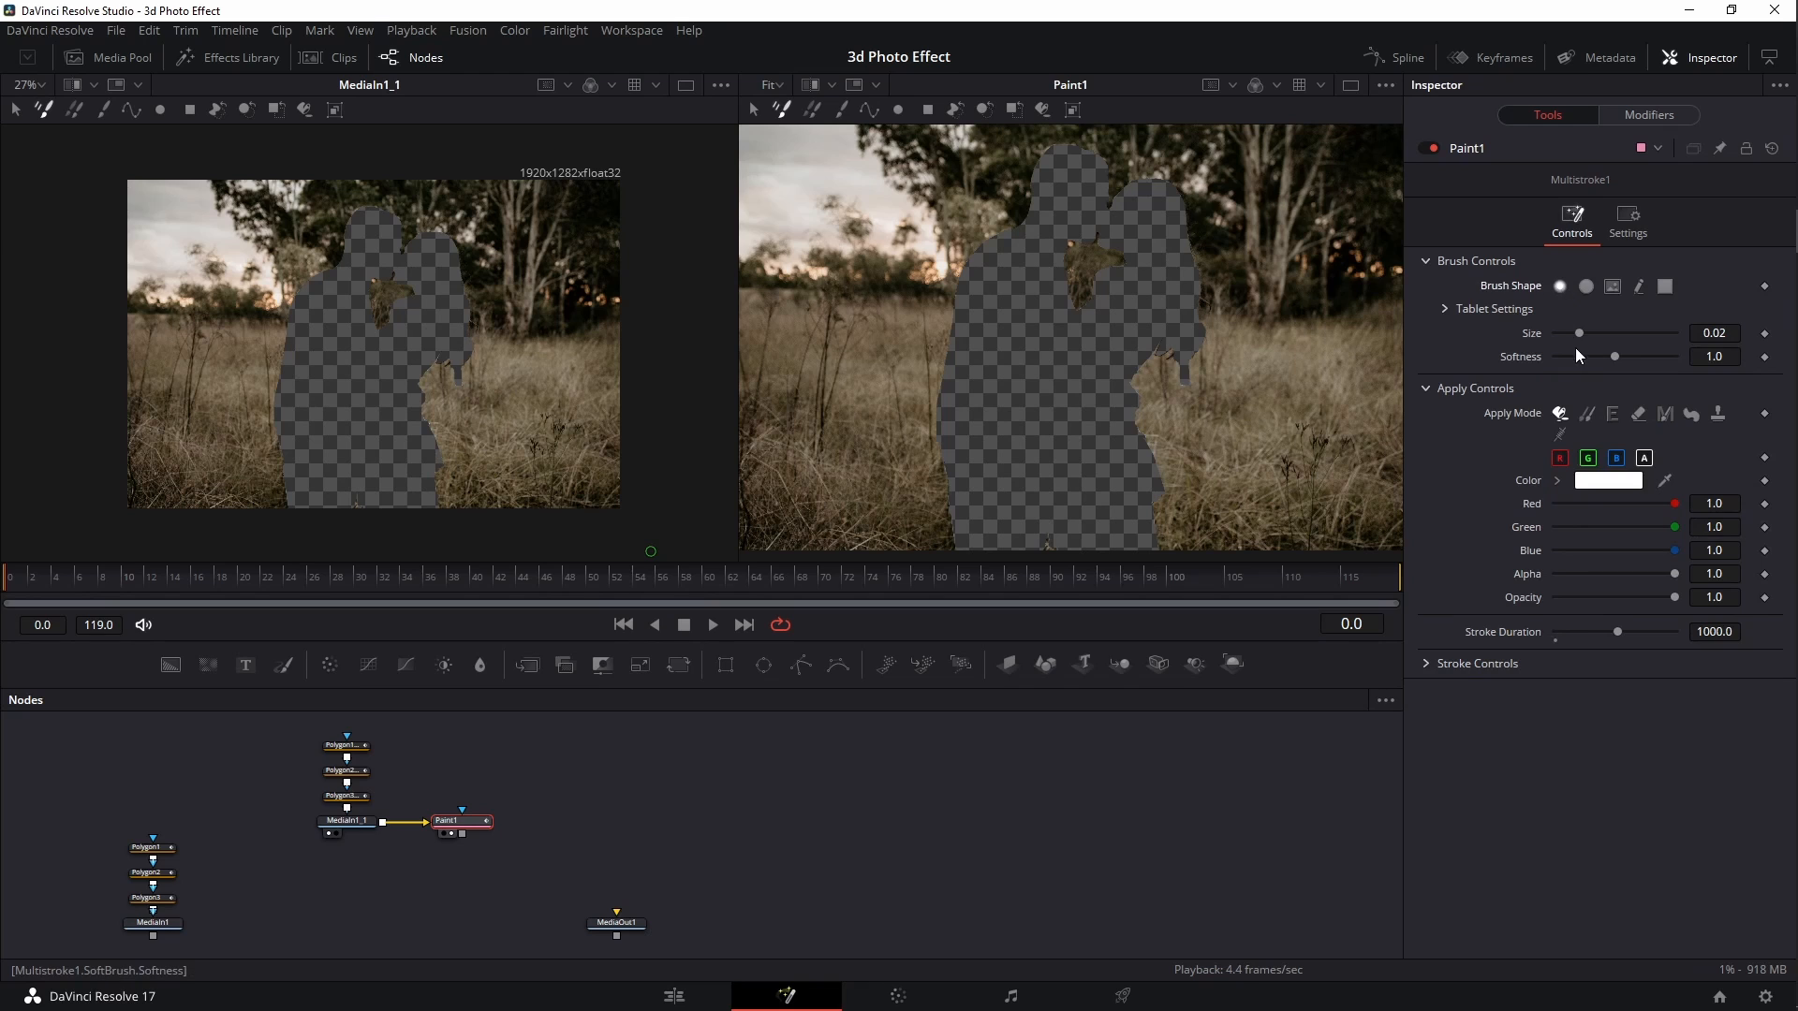
{"action": "mouse_move", "coordinate": [1616, 357]}
{"action": "left_mouse_down"}
{"action": "mouse_move", "coordinate": [1582, 358]}
{"action": "mouse_move", "coordinate": [1630, 333]}
{"action": "left_mouse_up"}
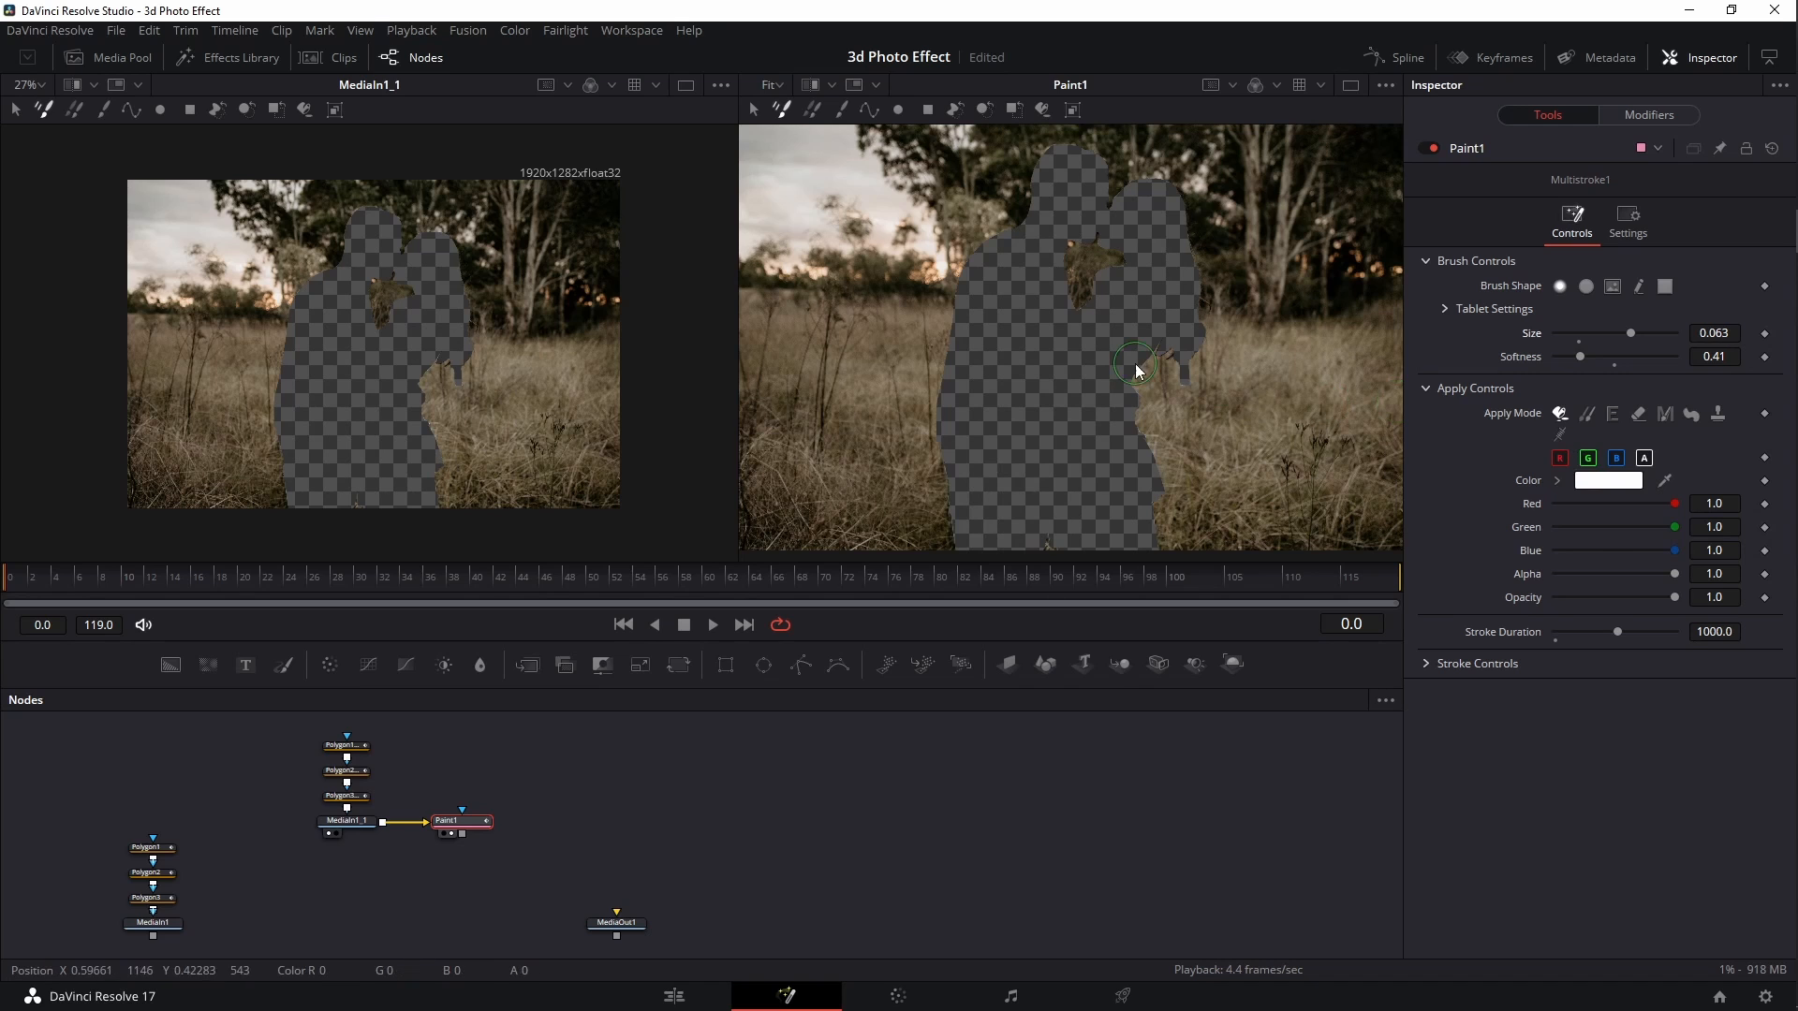
{"action": "left_click", "coordinate": [1316, 383], "text": "alt"}
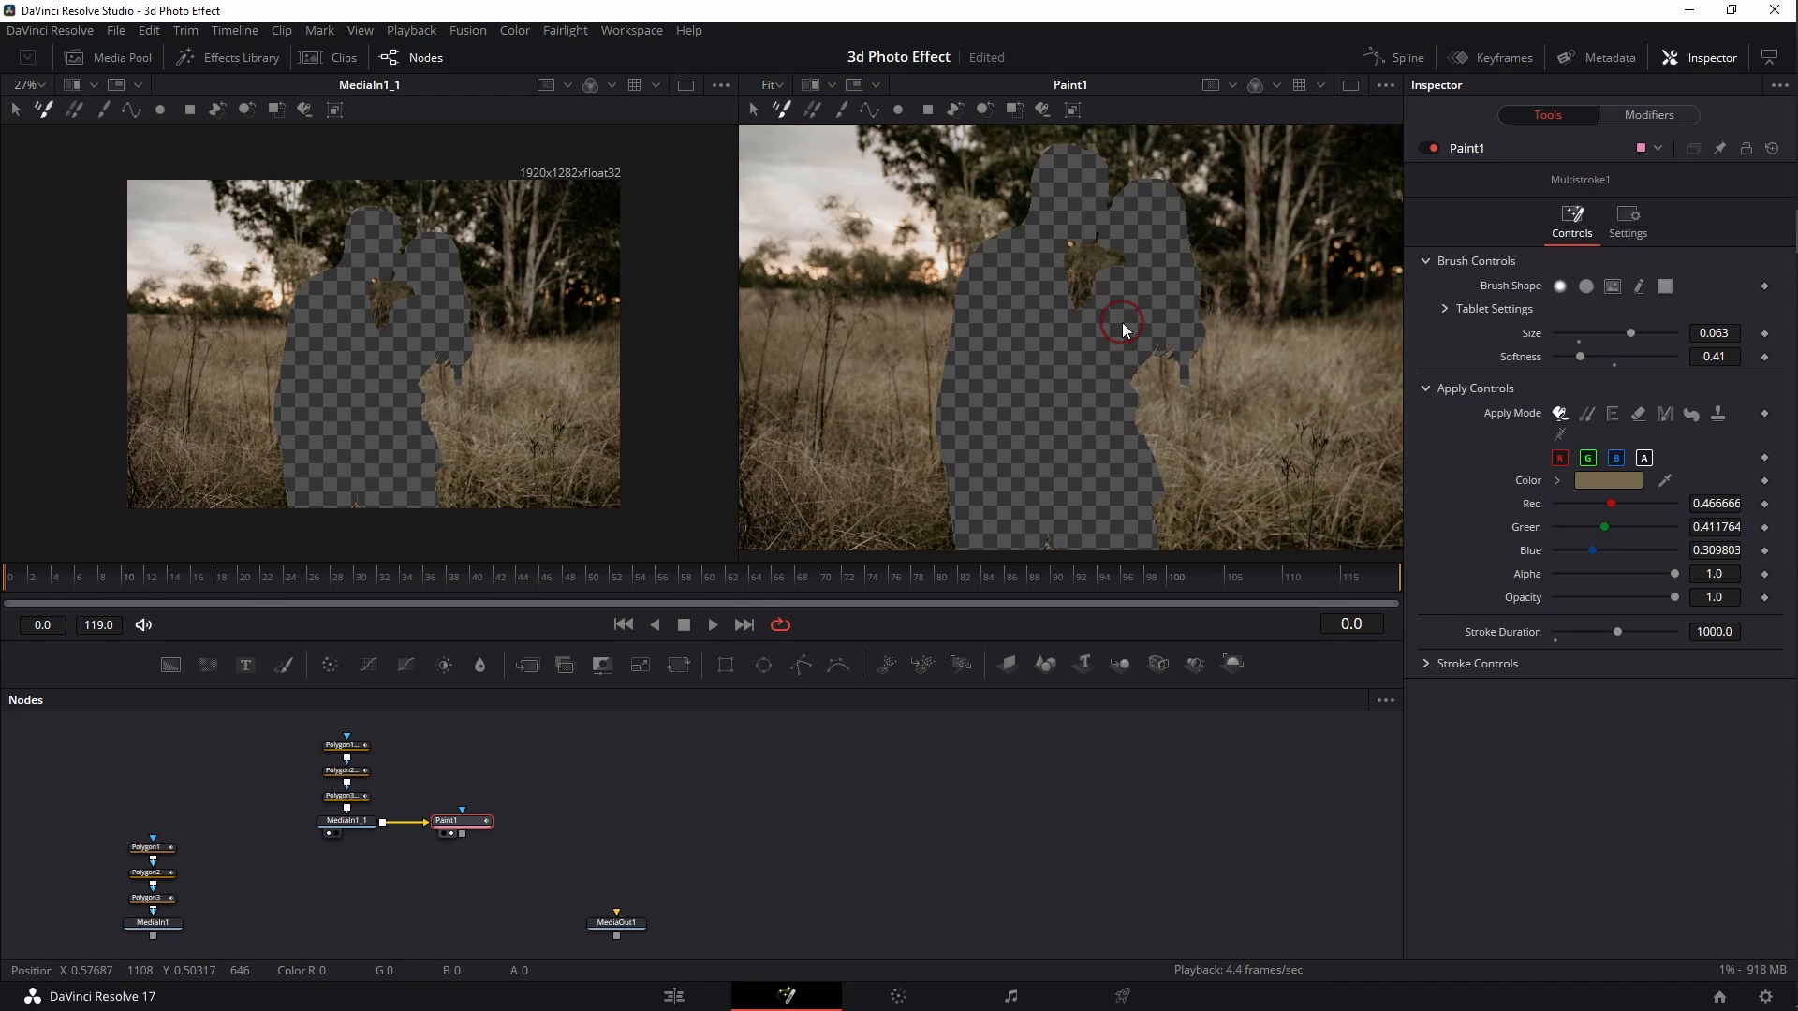
{"action": "mouse_move", "coordinate": [1124, 323]}
{"action": "left_mouse_down"}
{"action": "mouse_move", "coordinate": [1025, 321]}
{"action": "mouse_move", "coordinate": [976, 369]}
{"action": "mouse_move", "coordinate": [972, 316]}
{"action": "mouse_move", "coordinate": [967, 386]}
{"action": "mouse_move", "coordinate": [957, 373]}
{"action": "mouse_move", "coordinate": [972, 522]}
{"action": "mouse_move", "coordinate": [1071, 528]}
{"action": "mouse_move", "coordinate": [1076, 406]}
{"action": "mouse_move", "coordinate": [1148, 333]}
{"action": "mouse_move", "coordinate": [992, 347]}
{"action": "mouse_move", "coordinate": [1032, 339]}
{"action": "left_mouse_up"}
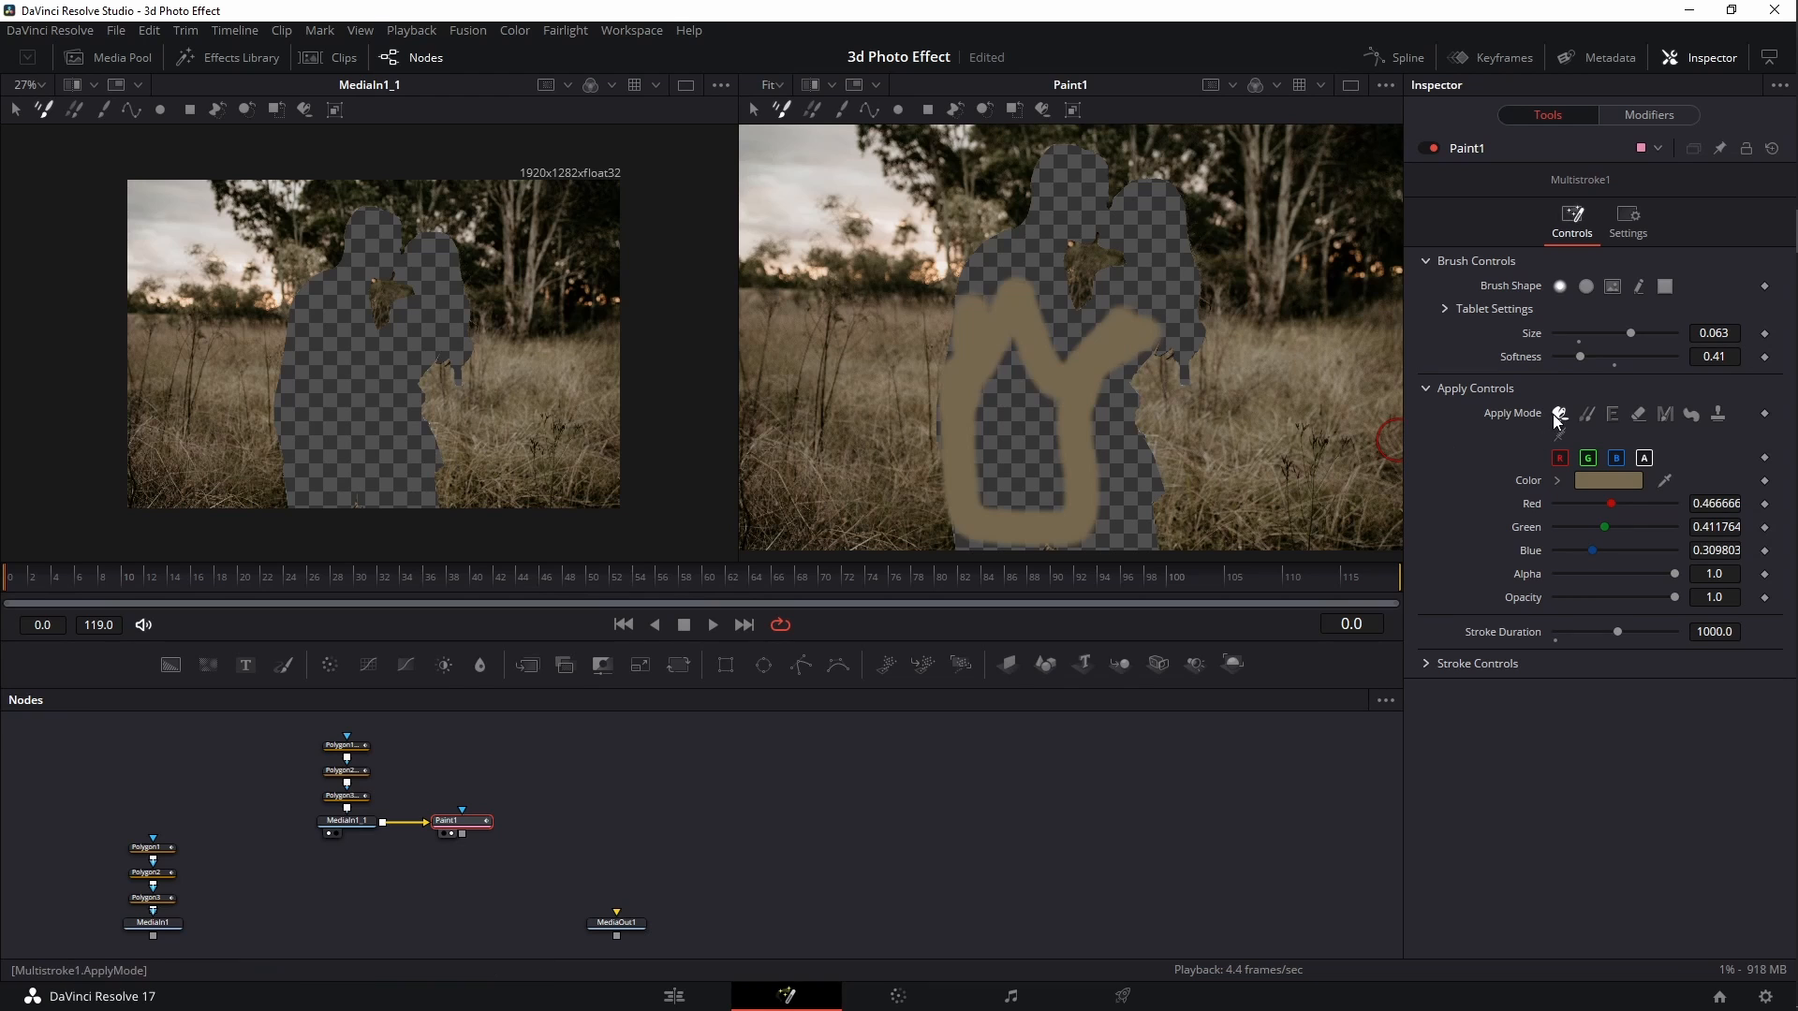
Switch the brush to Clone mode at size 0.0693 and clone trees and grass down the right-hand edge of the silhouette
{"action": "left_click", "coordinate": [1587, 412]}
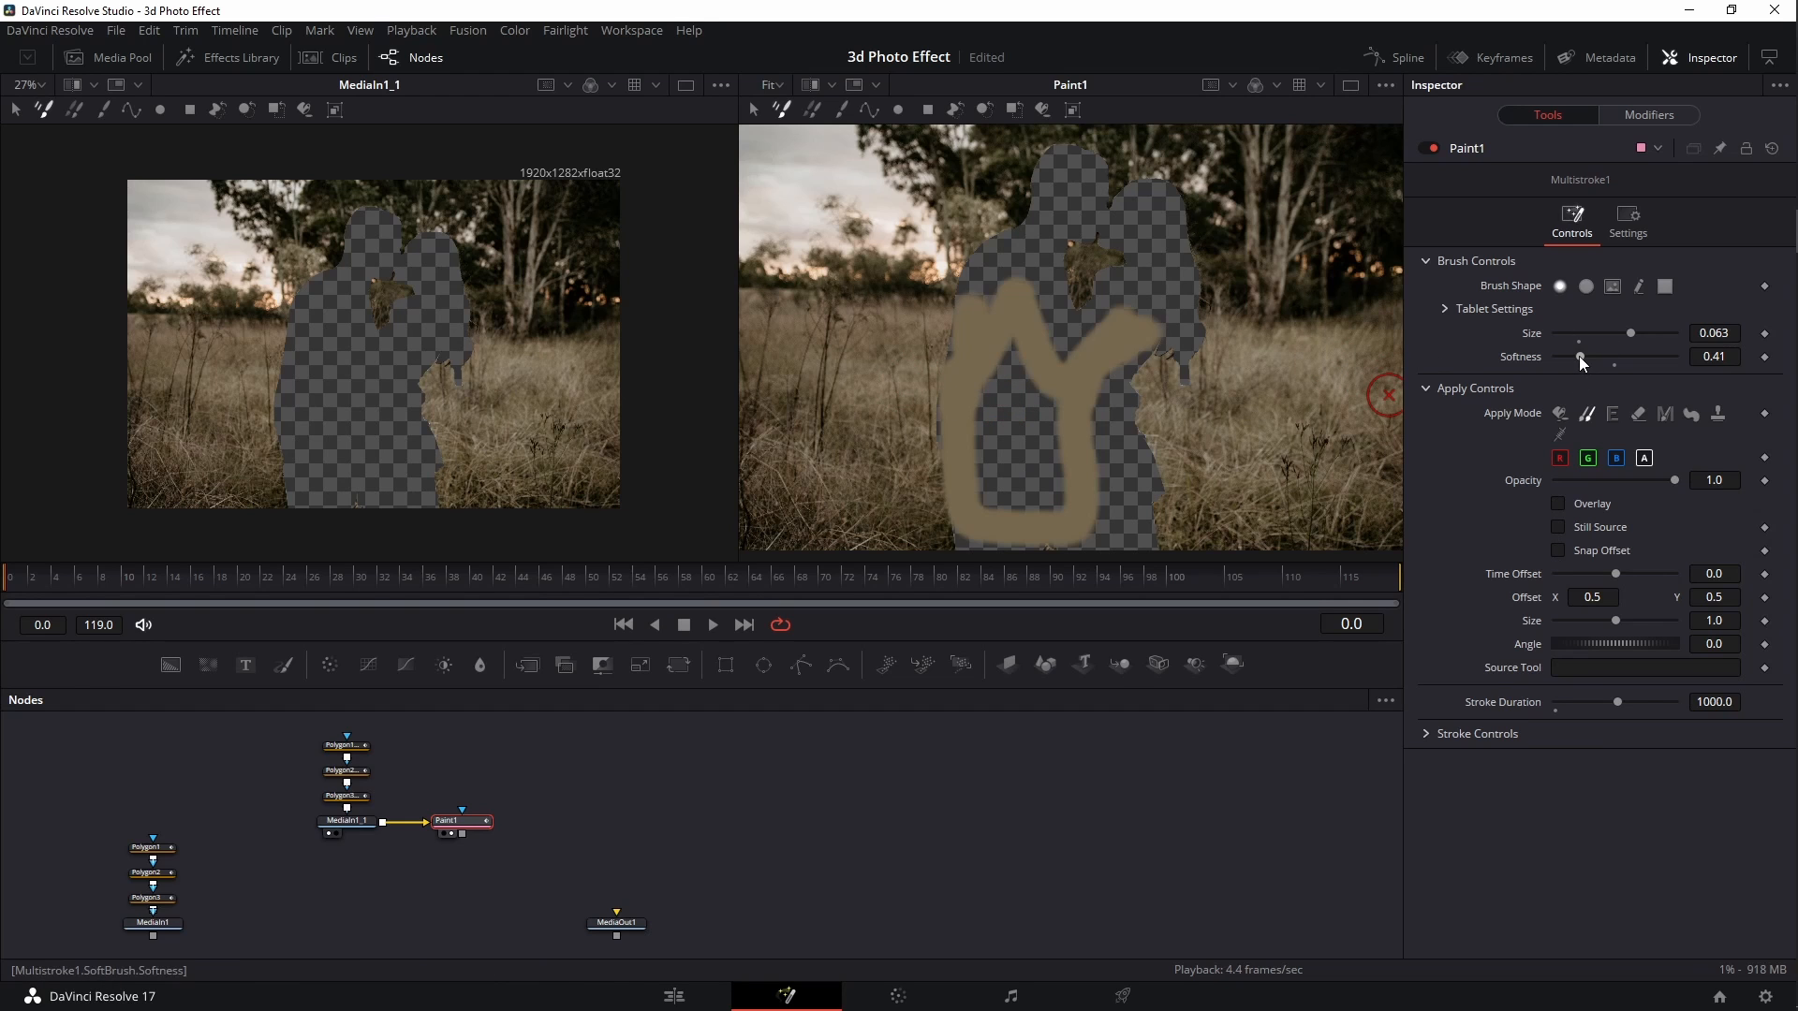
{"action": "left_click_drag", "start_coordinate": [1630, 333], "coordinate": [1636, 333]}
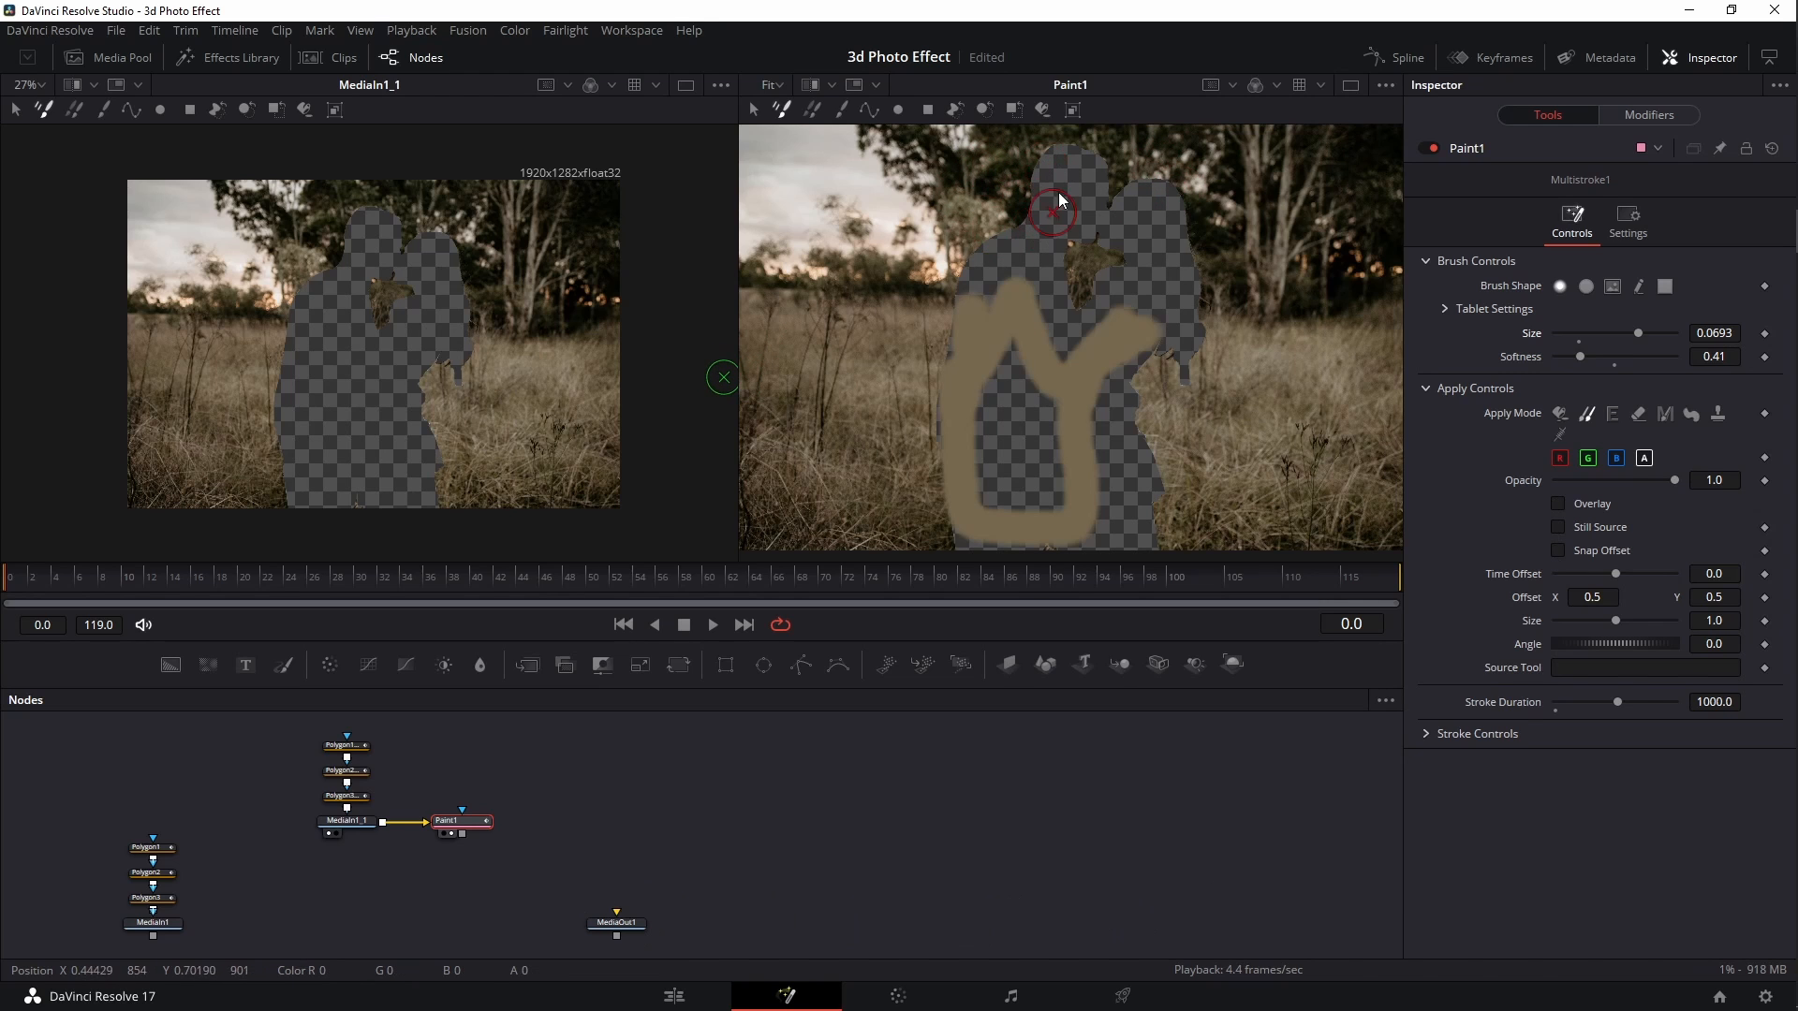
{"action": "left_click", "coordinate": [1338, 191], "text": "alt"}
{"action": "mouse_move", "coordinate": [1175, 208]}
{"action": "left_mouse_down"}
{"action": "mouse_move", "coordinate": [1193, 318]}
{"action": "mouse_move", "coordinate": [1179, 417]}
{"action": "left_mouse_up"}
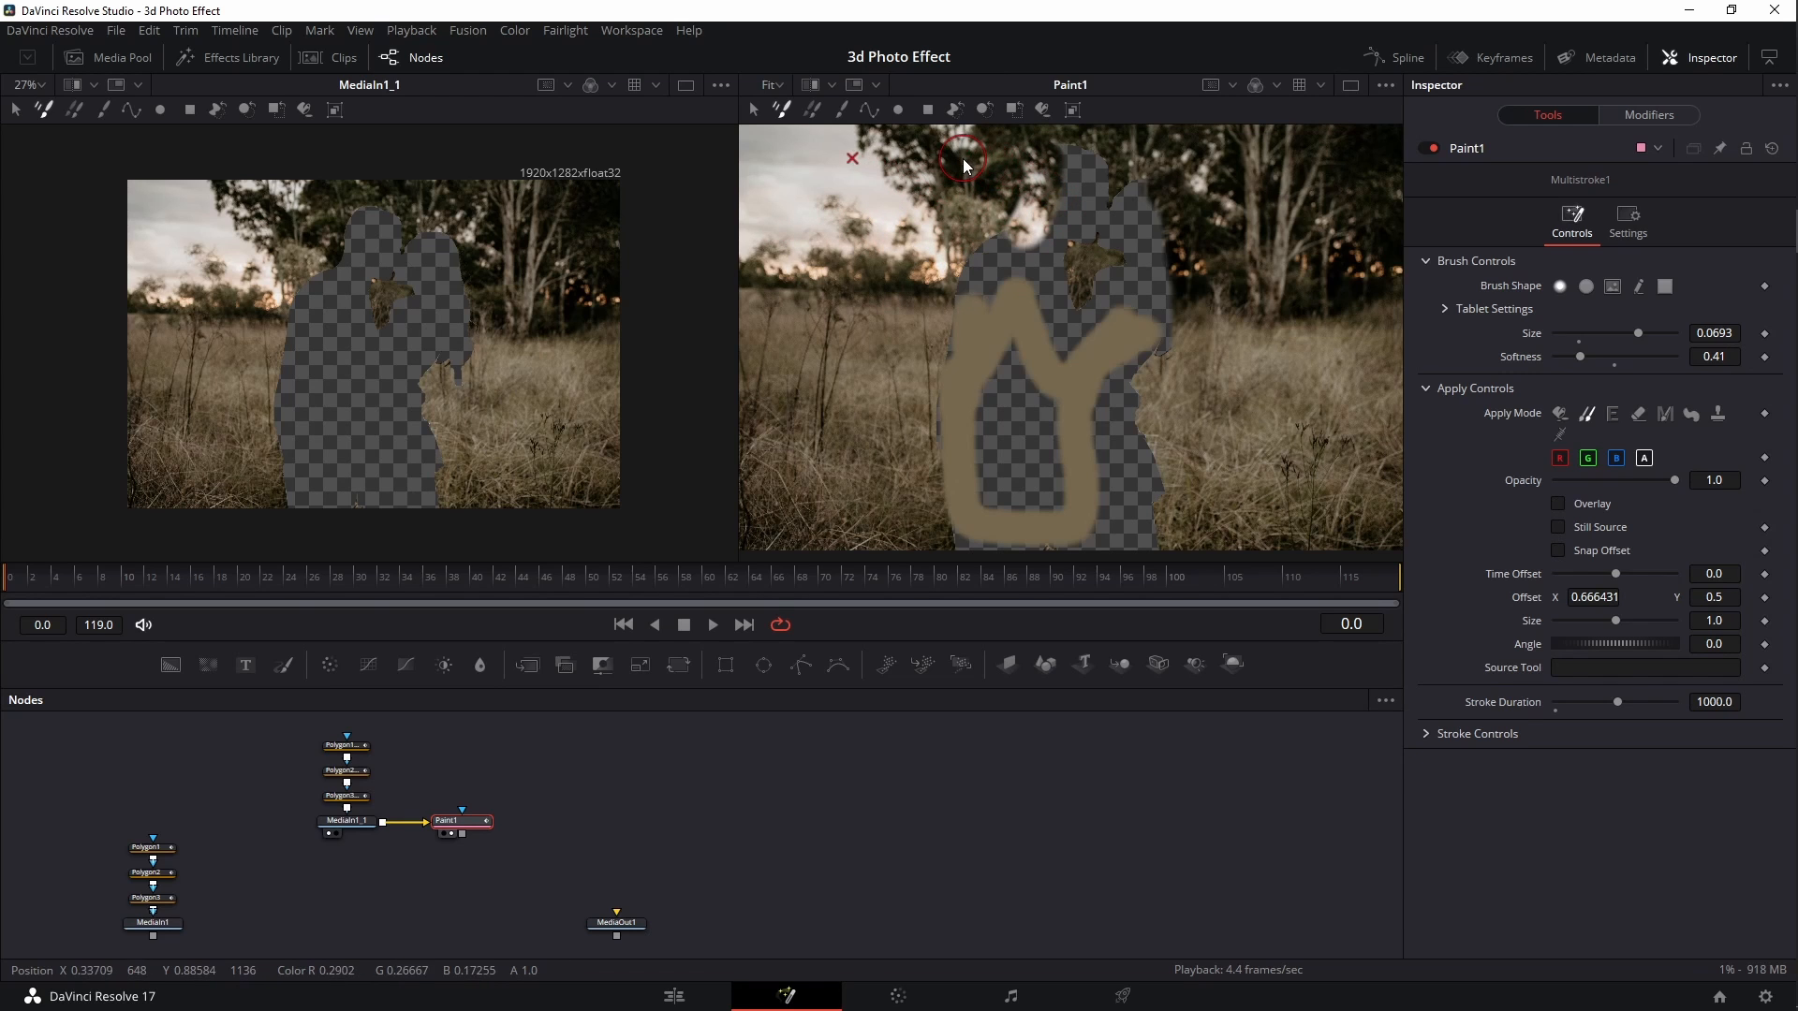
Clone nearby trees, sky and horizon over the top of the left-hand head and the left shoulder of the silhouette
{"action": "mouse_move", "coordinate": [1077, 164]}
{"action": "left_mouse_down"}
{"action": "mouse_move", "coordinate": [1092, 194]}
{"action": "mouse_move", "coordinate": [1042, 207]}
{"action": "left_mouse_up"}
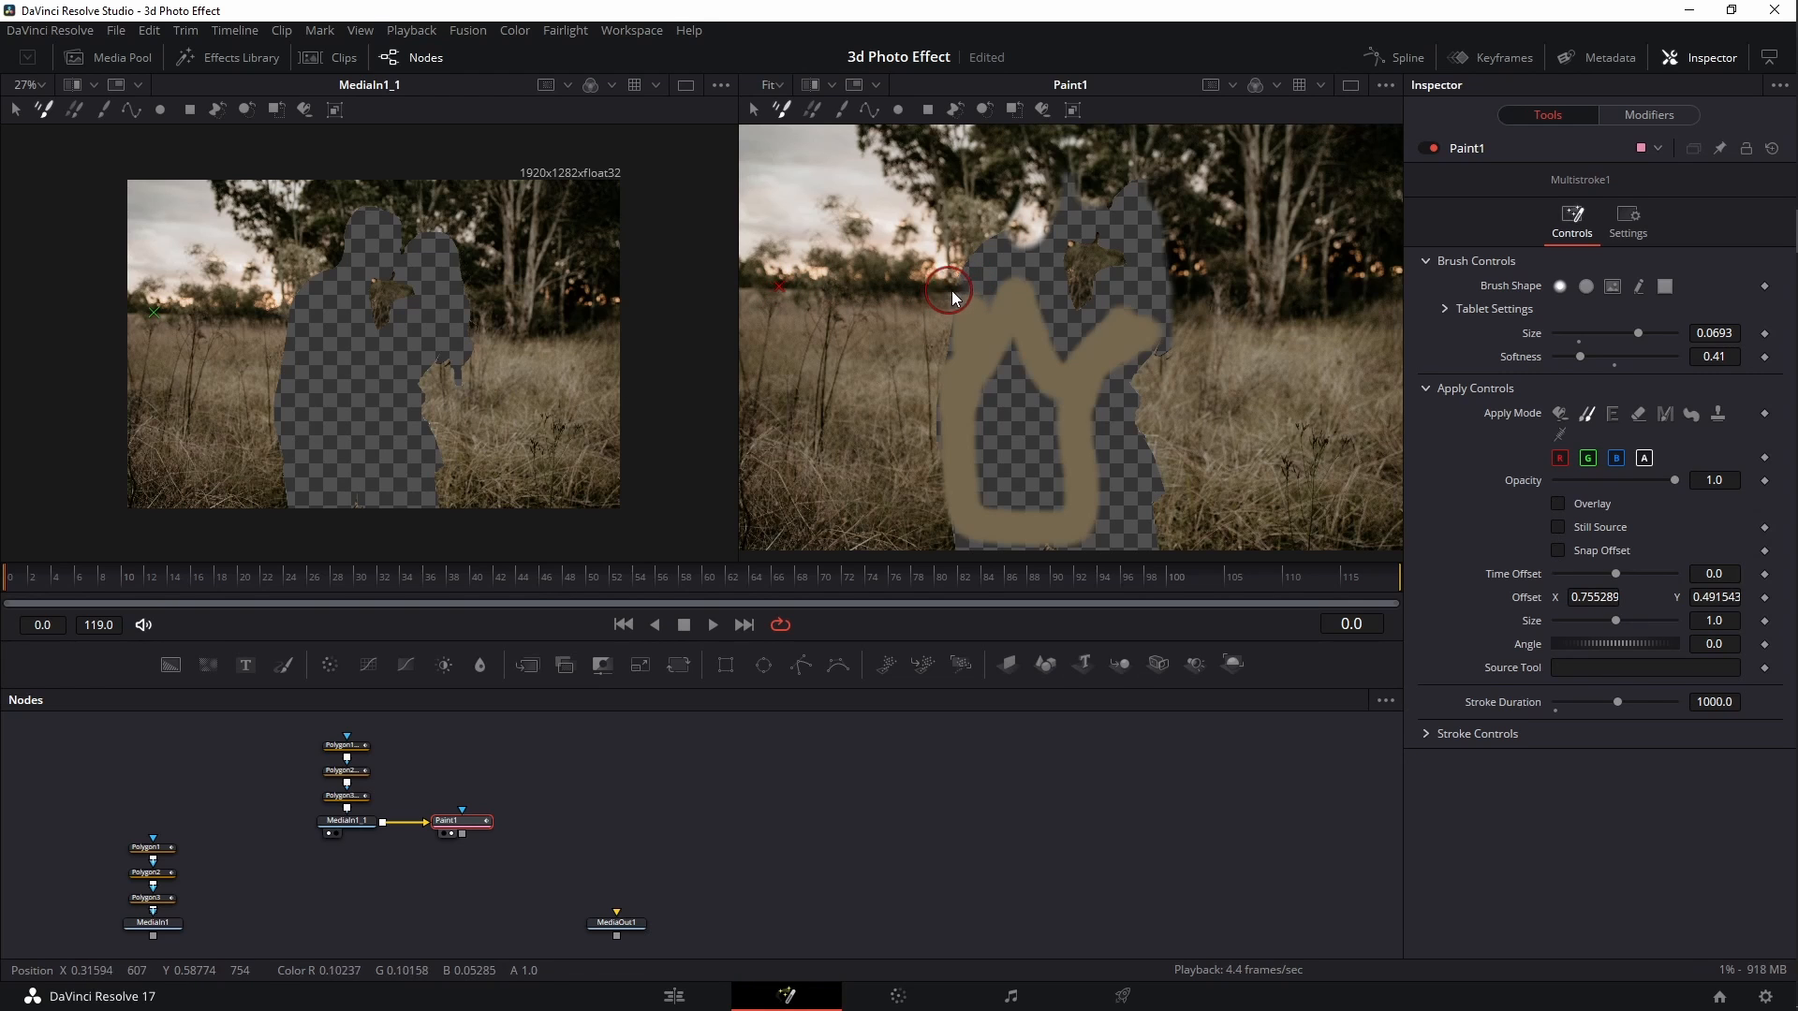
{"action": "mouse_move", "coordinate": [1025, 296]}
{"action": "left_mouse_down"}
{"action": "mouse_move", "coordinate": [976, 267]}
{"action": "mouse_move", "coordinate": [1008, 236]}
{"action": "mouse_move", "coordinate": [1026, 253]}
{"action": "mouse_move", "coordinate": [986, 269]}
{"action": "mouse_move", "coordinate": [1032, 272]}
{"action": "mouse_move", "coordinate": [1061, 246]}
{"action": "mouse_move", "coordinate": [1072, 183]}
{"action": "mouse_move", "coordinate": [1023, 309]}
{"action": "mouse_move", "coordinate": [1049, 301]}
{"action": "mouse_move", "coordinate": [969, 163]}
{"action": "mouse_move", "coordinate": [1016, 220]}
{"action": "left_mouse_up"}
{"action": "left_click", "coordinate": [965, 173], "text": "alt"}
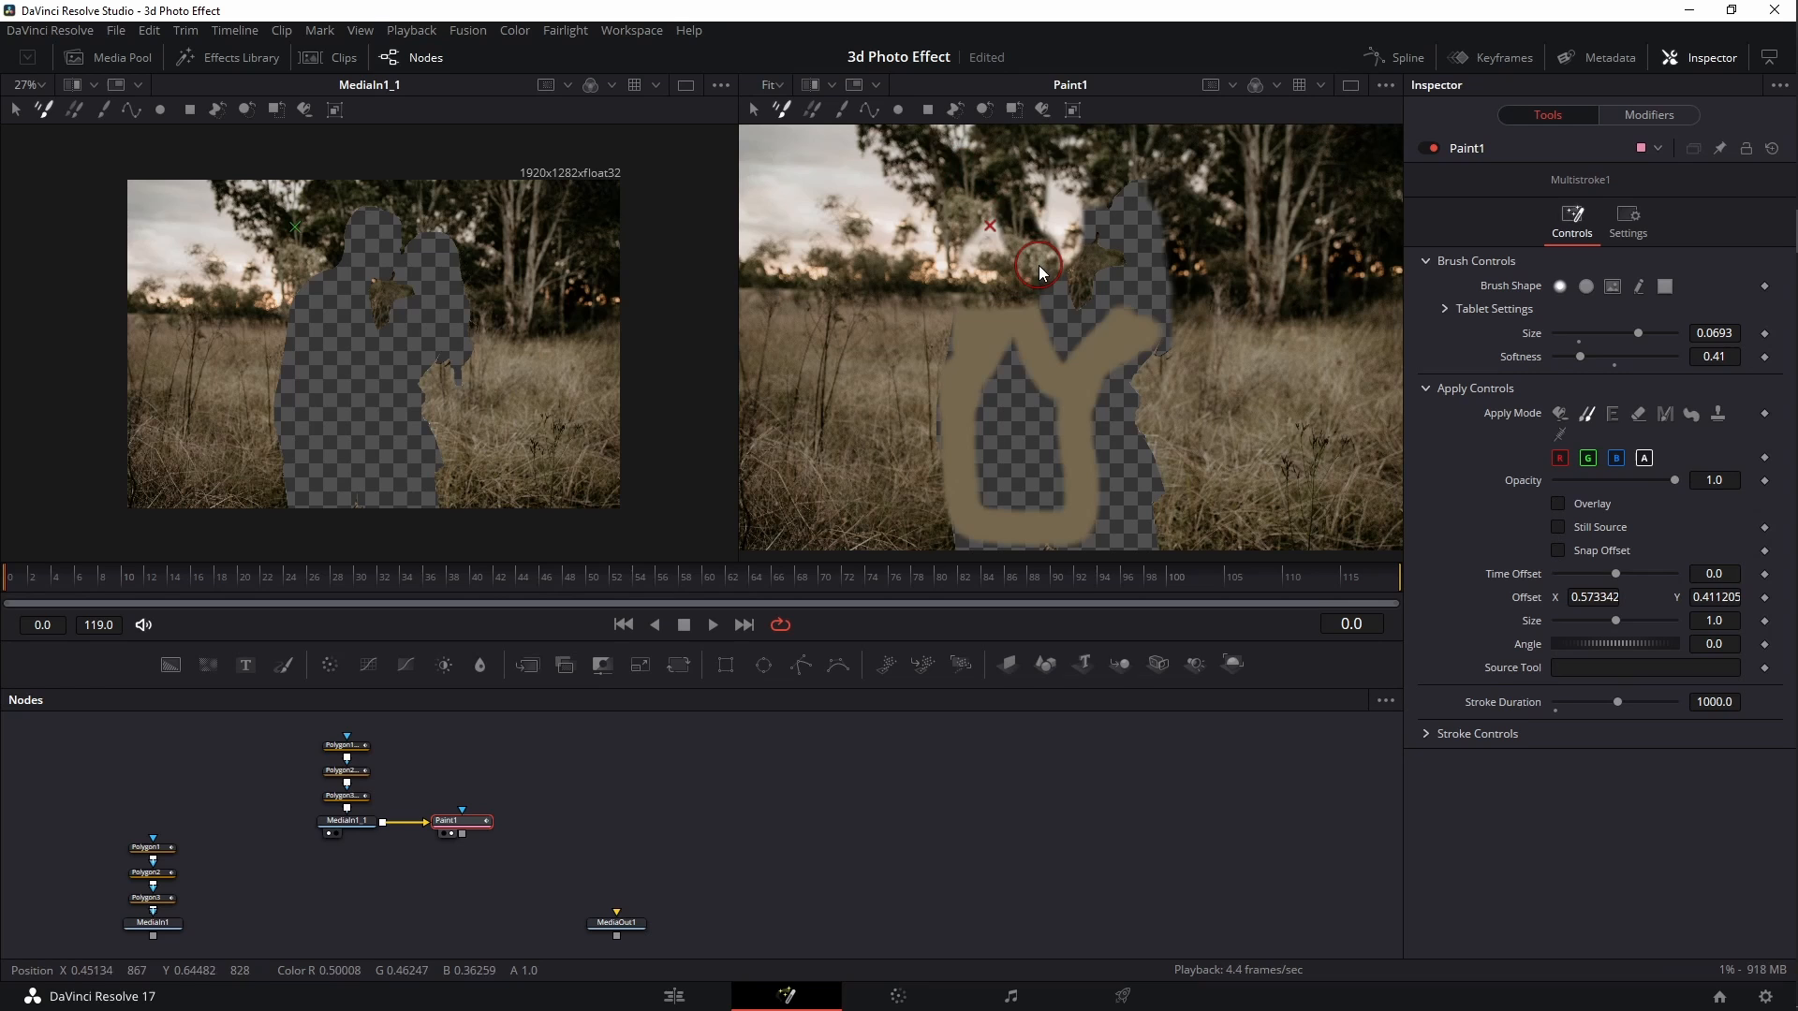
{"action": "left_click", "coordinate": [1004, 193], "text": "alt"}
{"action": "left_click", "coordinate": [999, 238]}
{"action": "left_click", "coordinate": [981, 202], "text": "alt"}
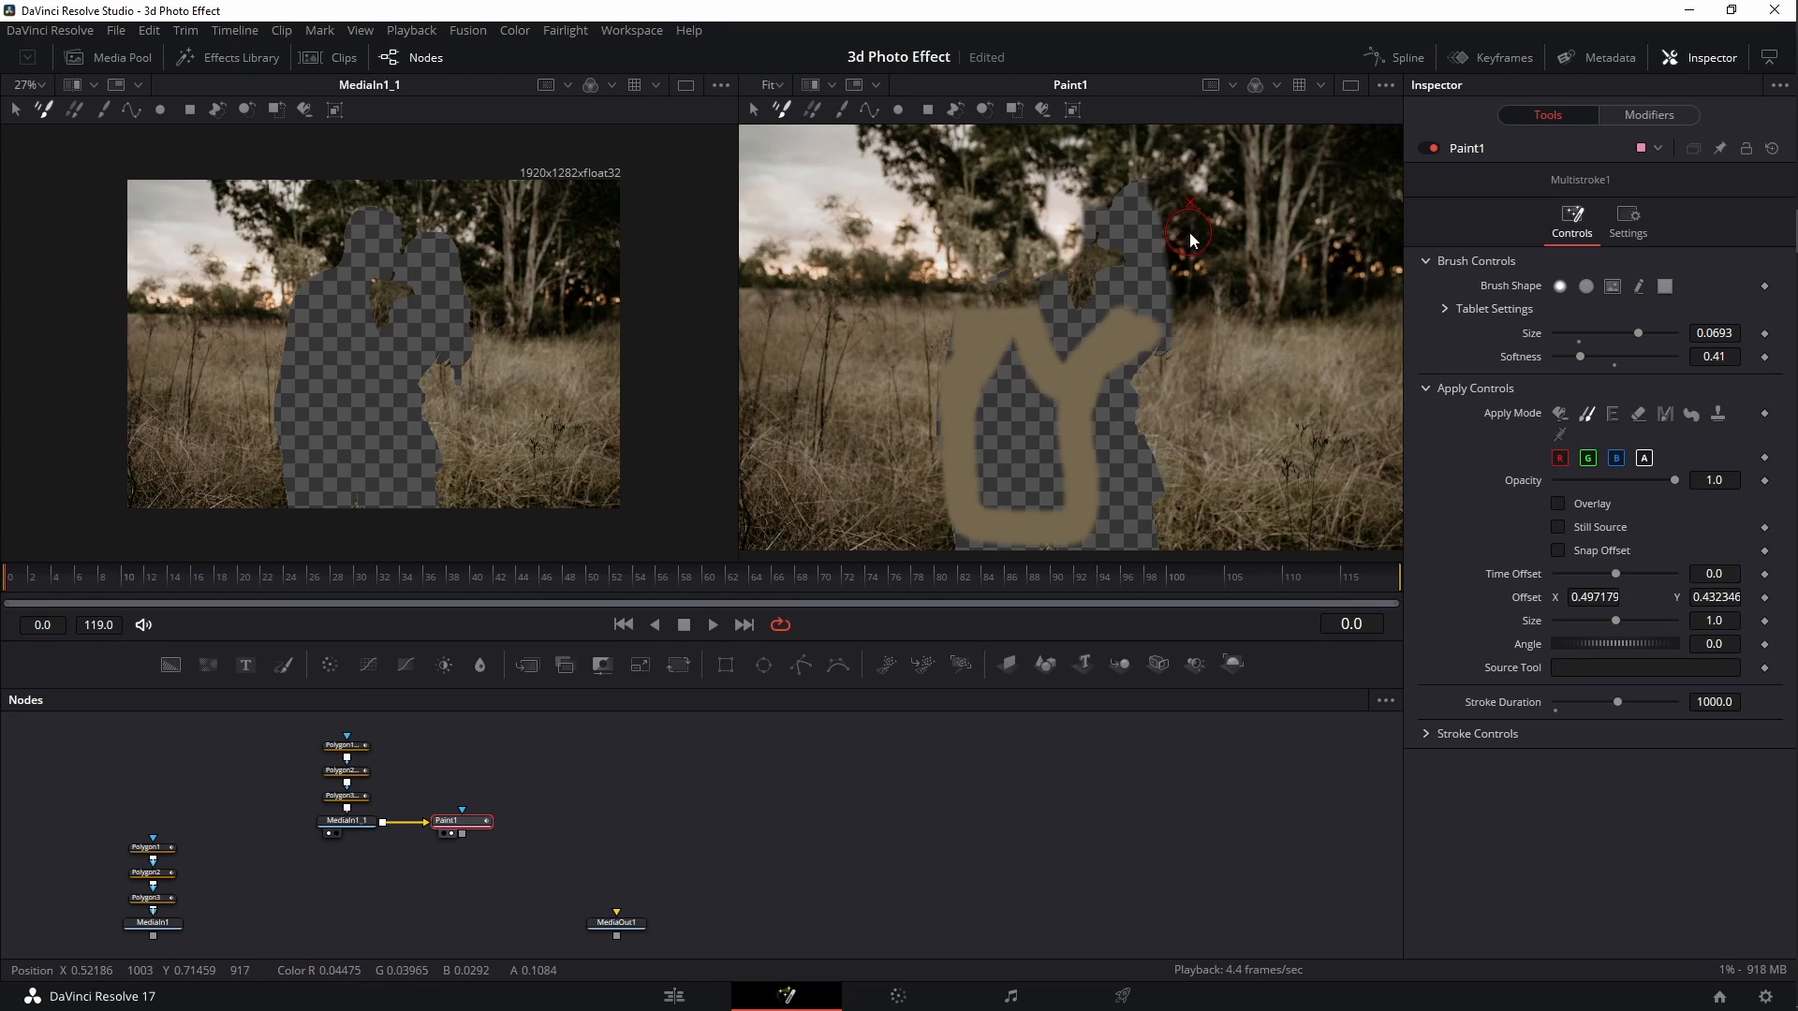
Clone dark trees over the right-hand head of the silhouette and undo the last stroke
{"action": "left_click", "coordinate": [1296, 224], "text": "alt"}
{"action": "mouse_move", "coordinate": [1122, 185]}
{"action": "left_mouse_down"}
{"action": "mouse_move", "coordinate": [1155, 240]}
{"action": "mouse_move", "coordinate": [1163, 361]}
{"action": "mouse_move", "coordinate": [1187, 274]}
{"action": "mouse_move", "coordinate": [1176, 305]}
{"action": "mouse_move", "coordinate": [1172, 285]}
{"action": "left_mouse_up"}
{"action": "left_click", "coordinate": [1228, 248], "text": "alt"}
{"action": "key", "text": "ctrl+z"}
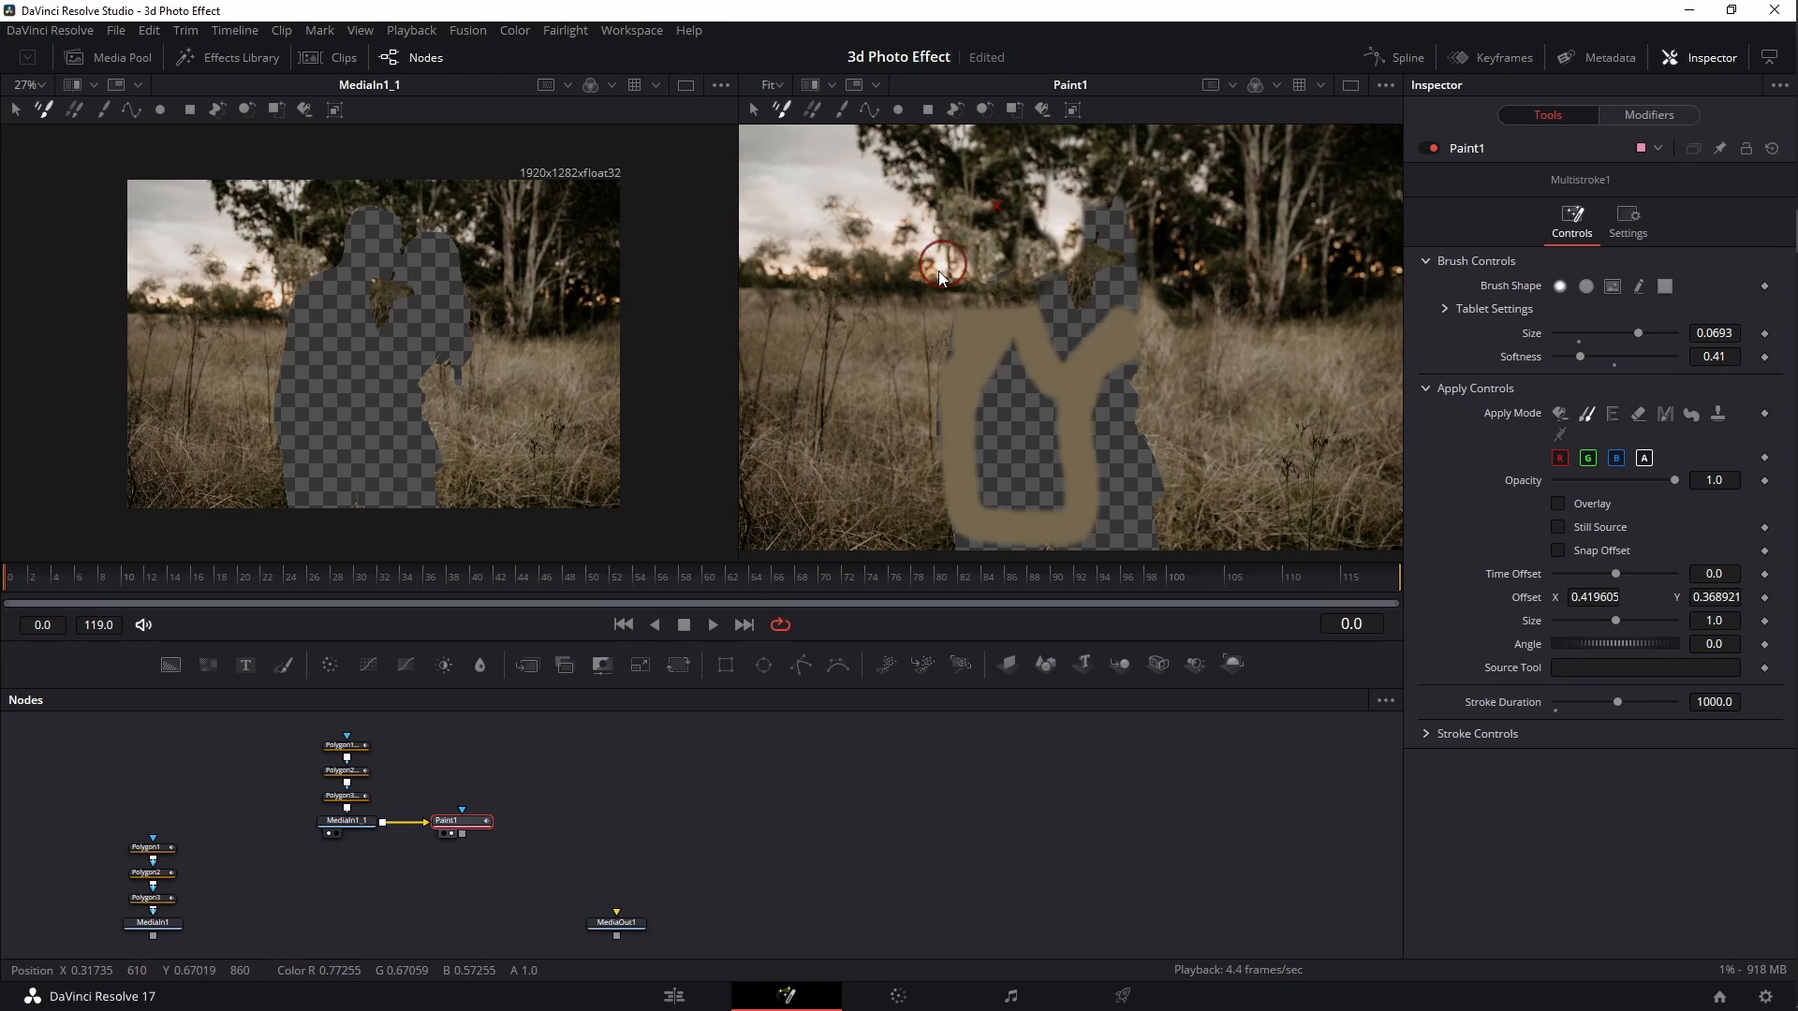
Clone the horizon tree line from both sides of the photo into the gap at neck height
{"action": "left_click", "coordinate": [897, 278], "text": "alt"}
{"action": "left_click", "coordinate": [1006, 278]}
{"action": "left_click", "coordinate": [917, 290], "text": "alt"}
{"action": "left_click", "coordinate": [1058, 290]}
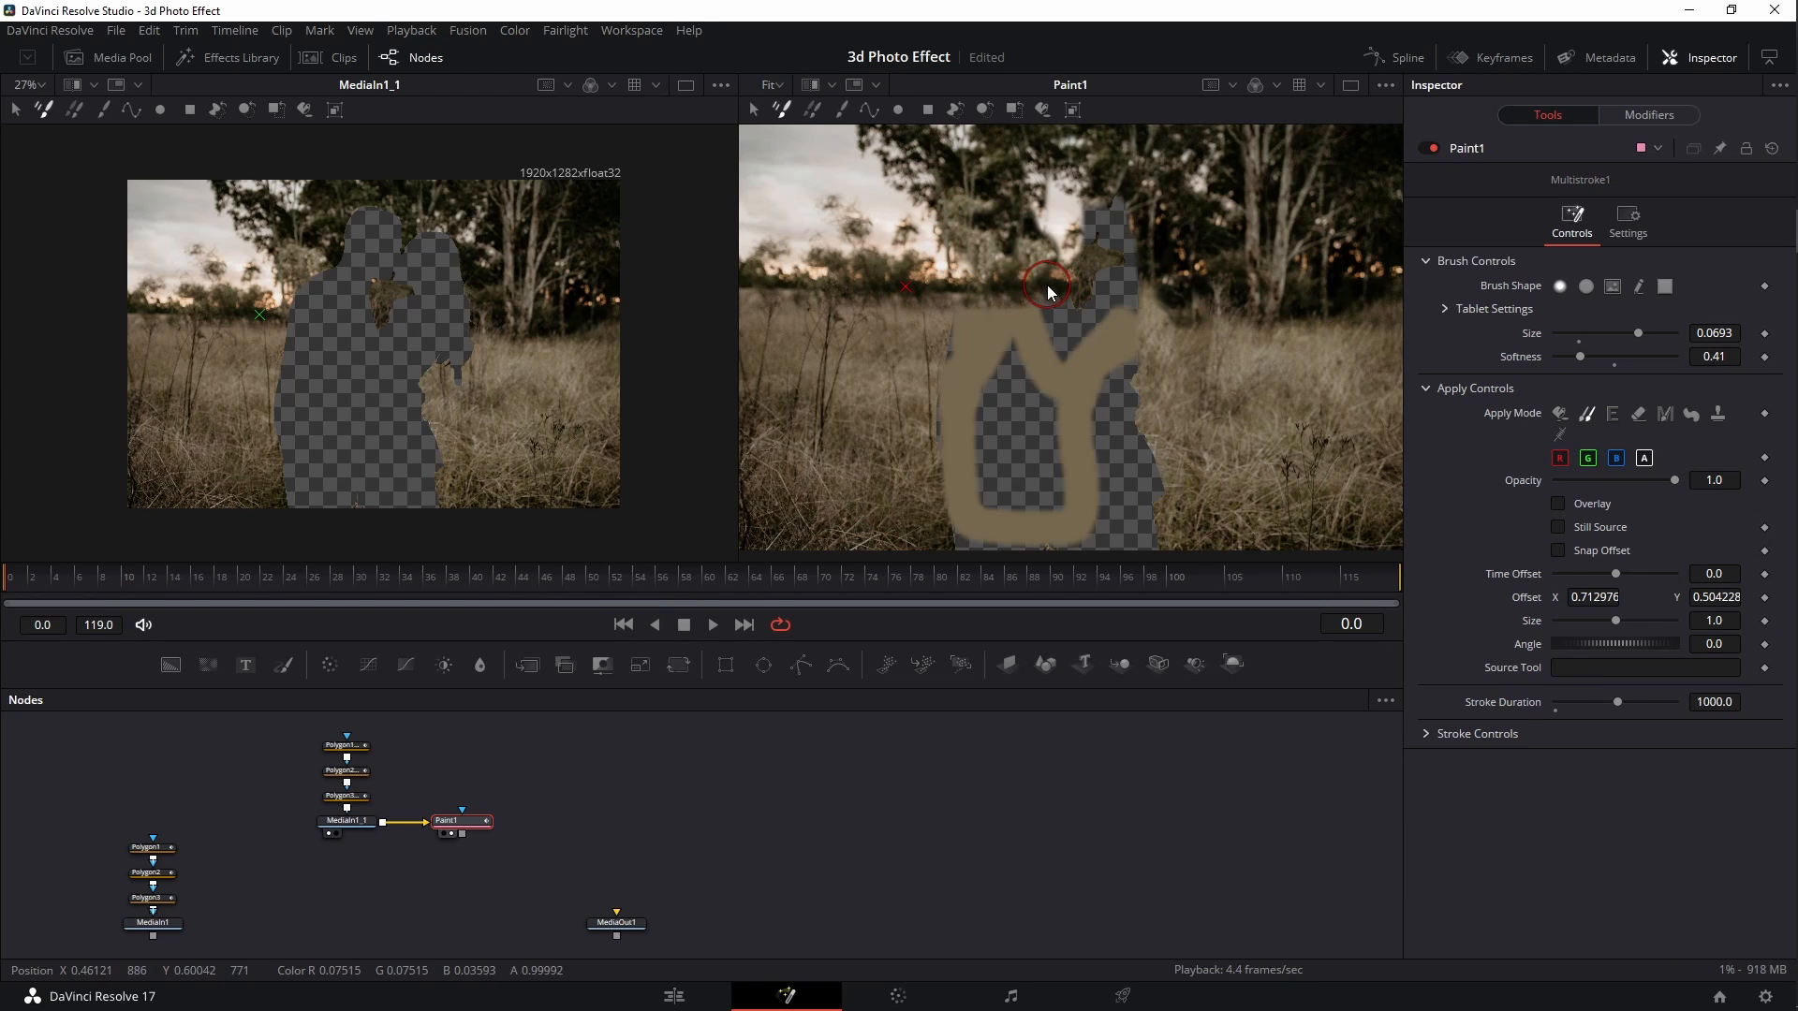
{"action": "left_click", "coordinate": [1222, 288], "text": "alt"}
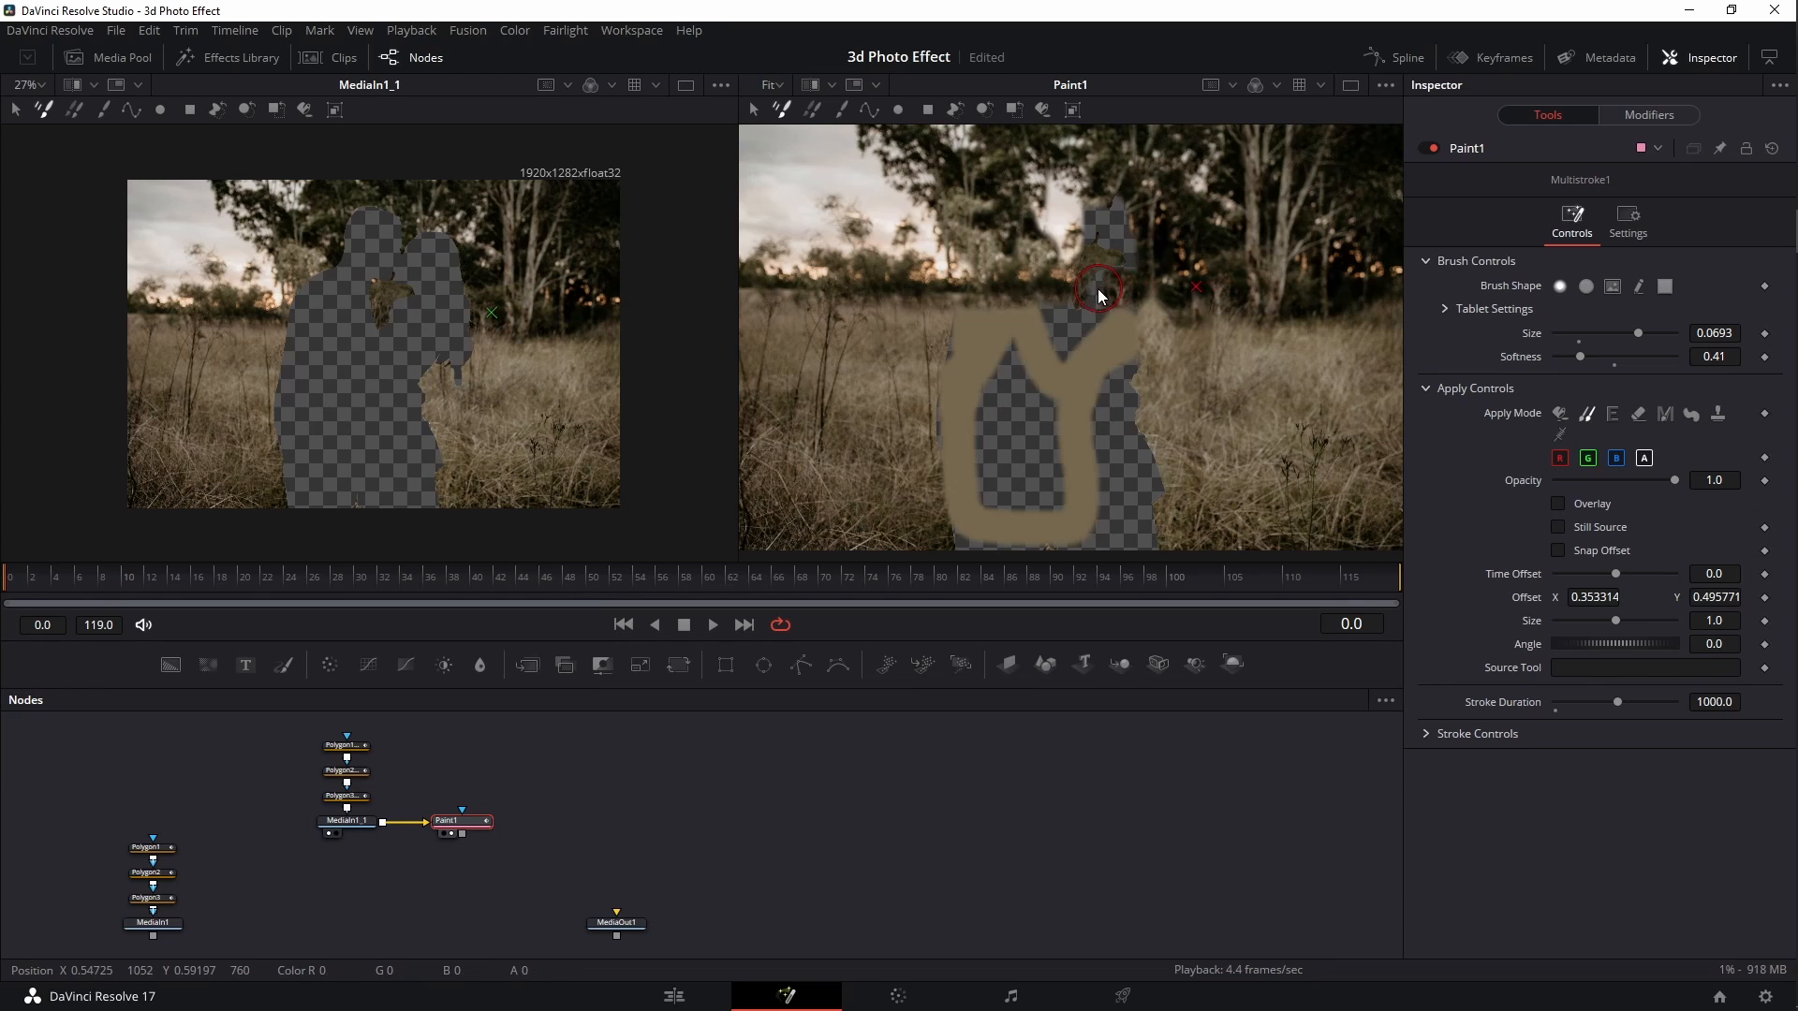
{"action": "left_click", "coordinate": [1224, 284], "text": "alt"}
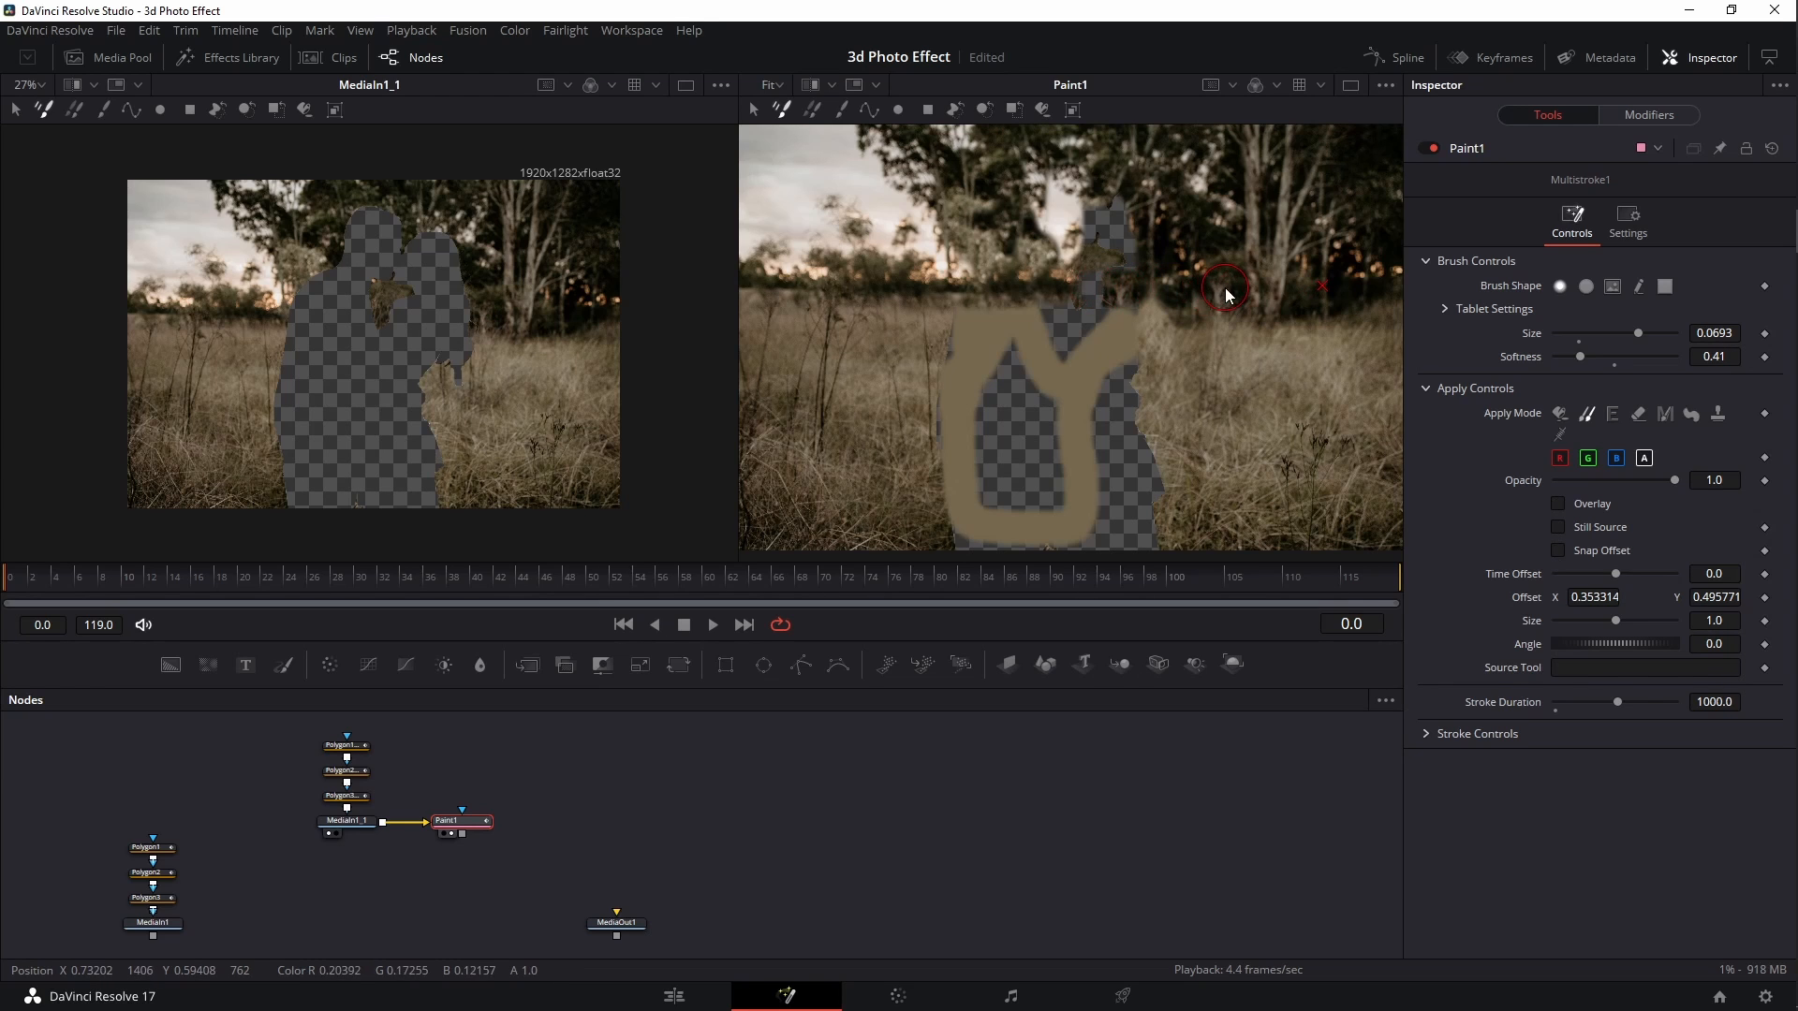
Clone trees upward from the horizon through the transparent strip between the two heads
{"action": "left_click", "coordinate": [1090, 285]}
{"action": "left_click", "coordinate": [1095, 249]}
{"action": "left_click", "coordinate": [1098, 201]}
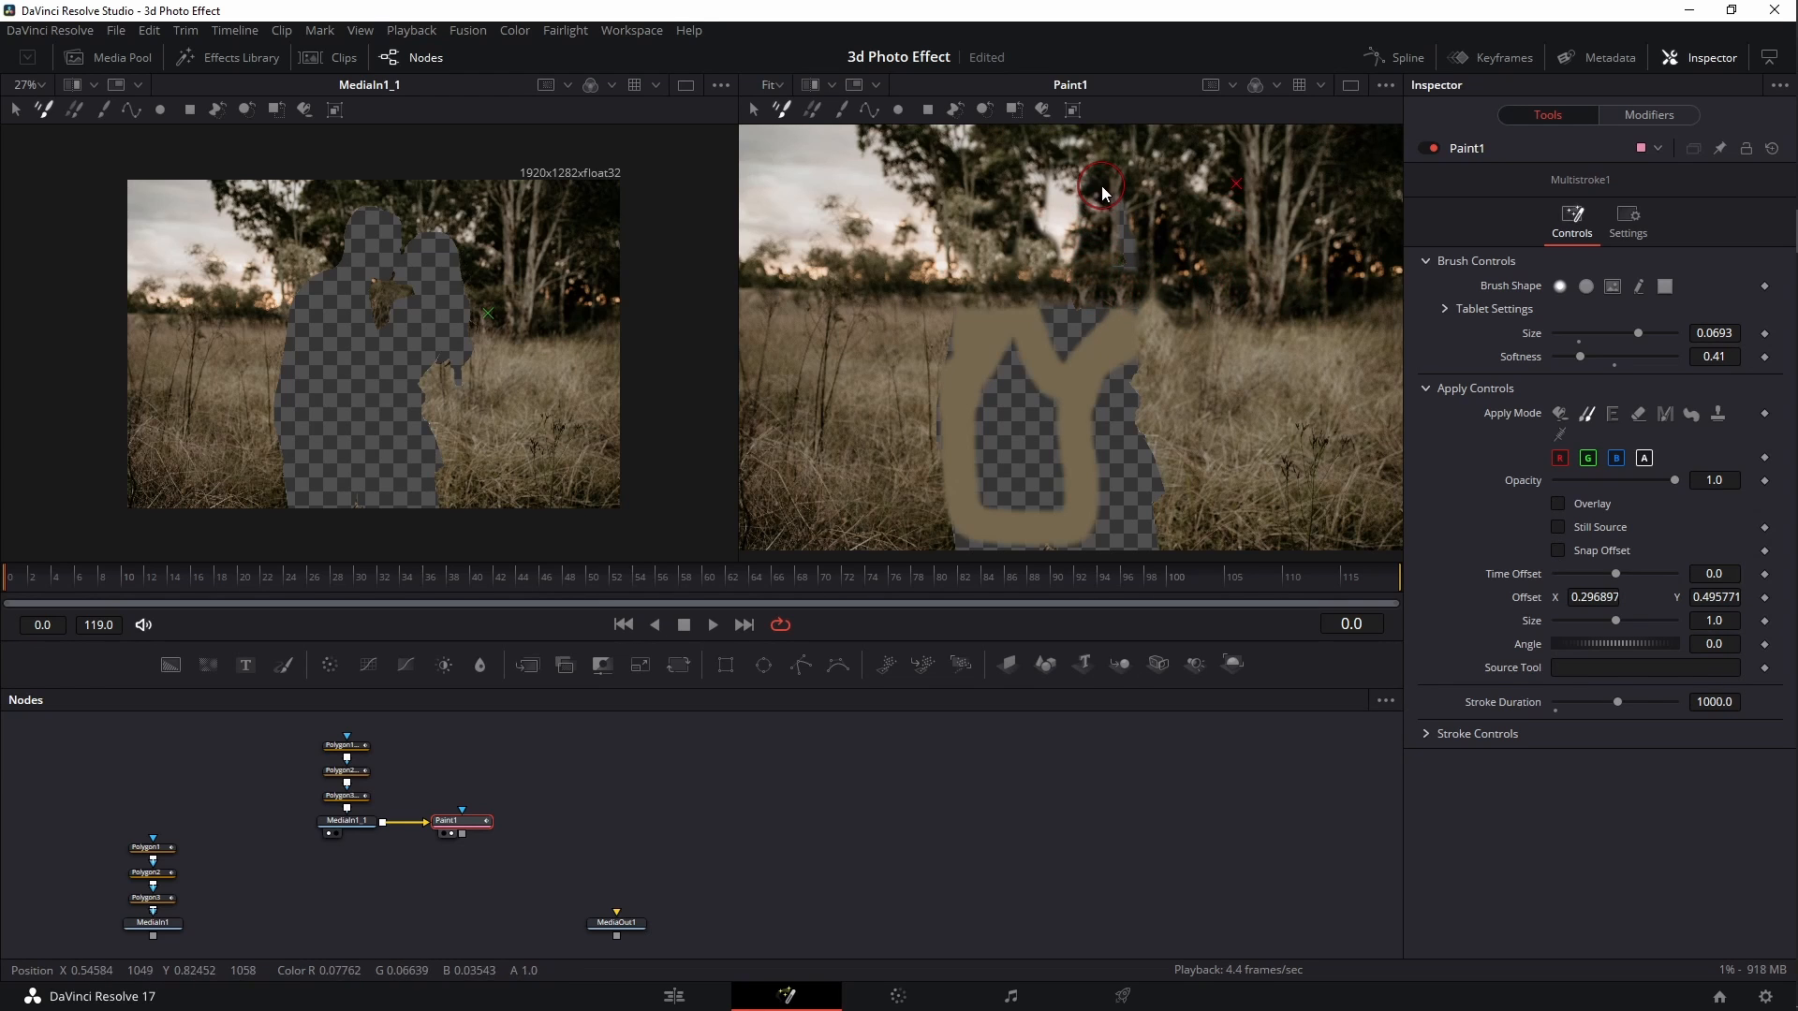
Clone trees into the last gaps above the horizon and dry grass over the rest of the silhouette
{"action": "left_click", "coordinate": [1201, 290], "text": "alt"}
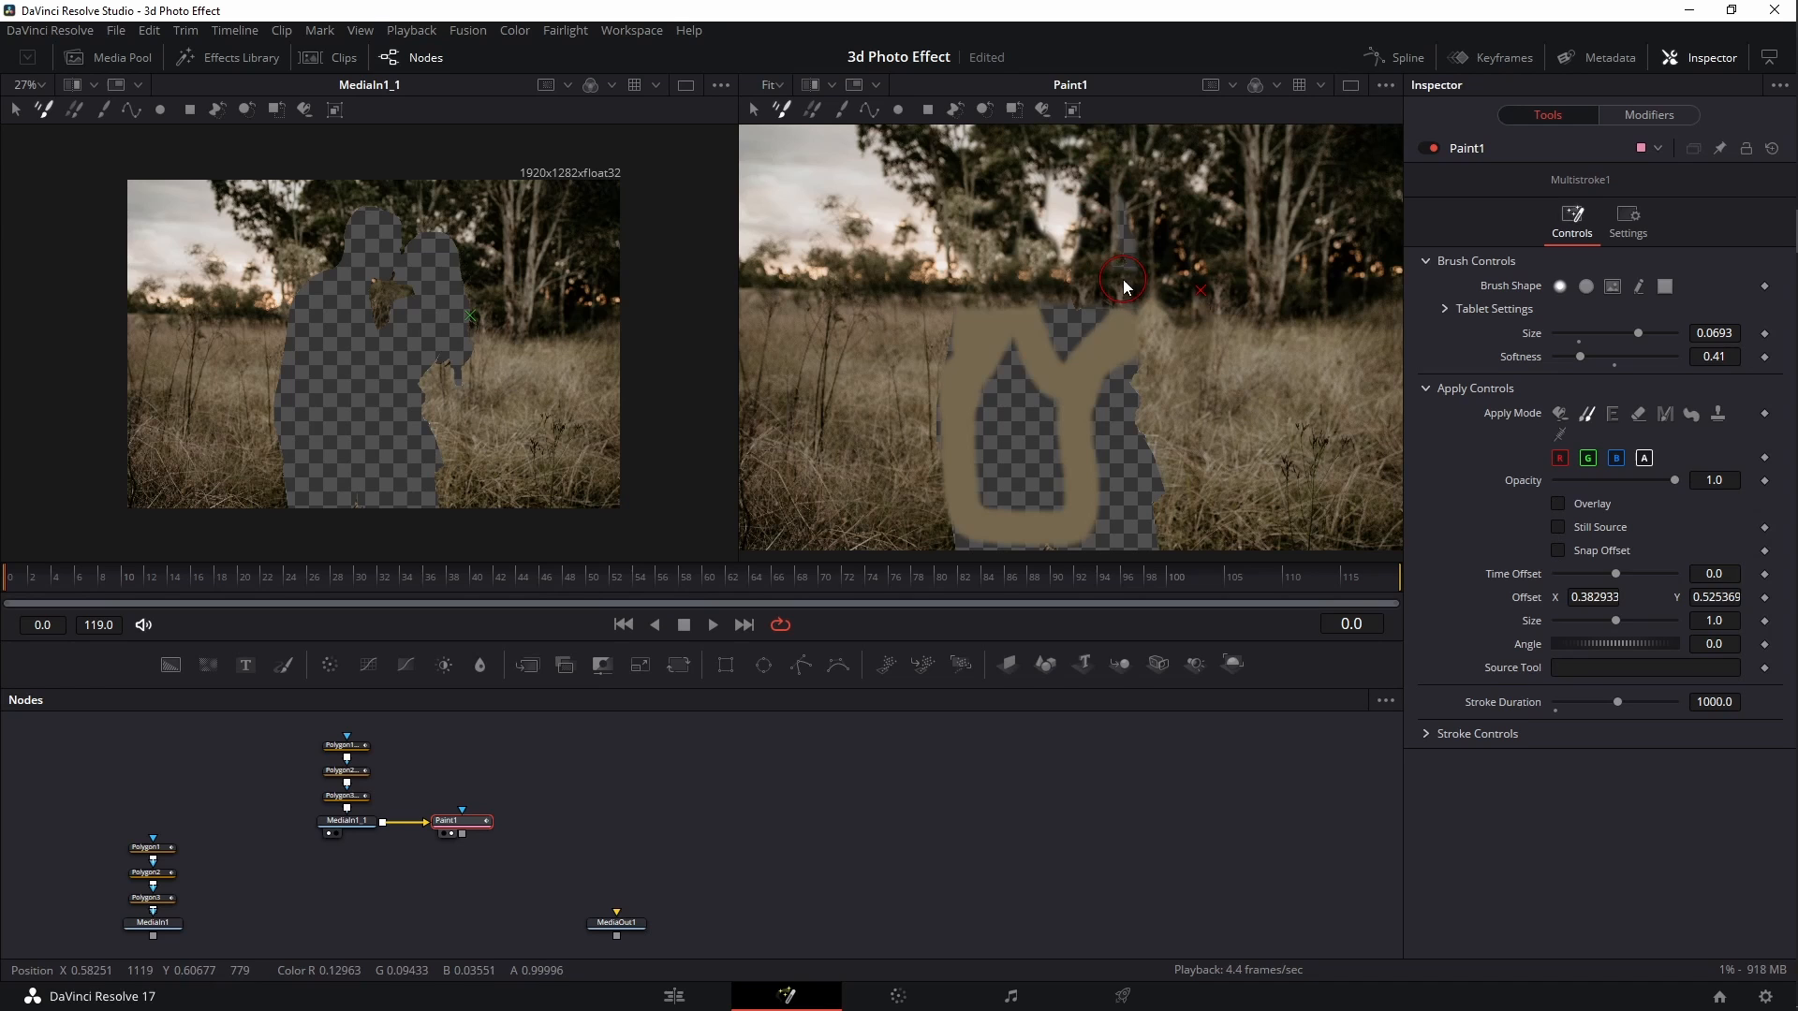
{"action": "left_click", "coordinate": [1121, 201]}
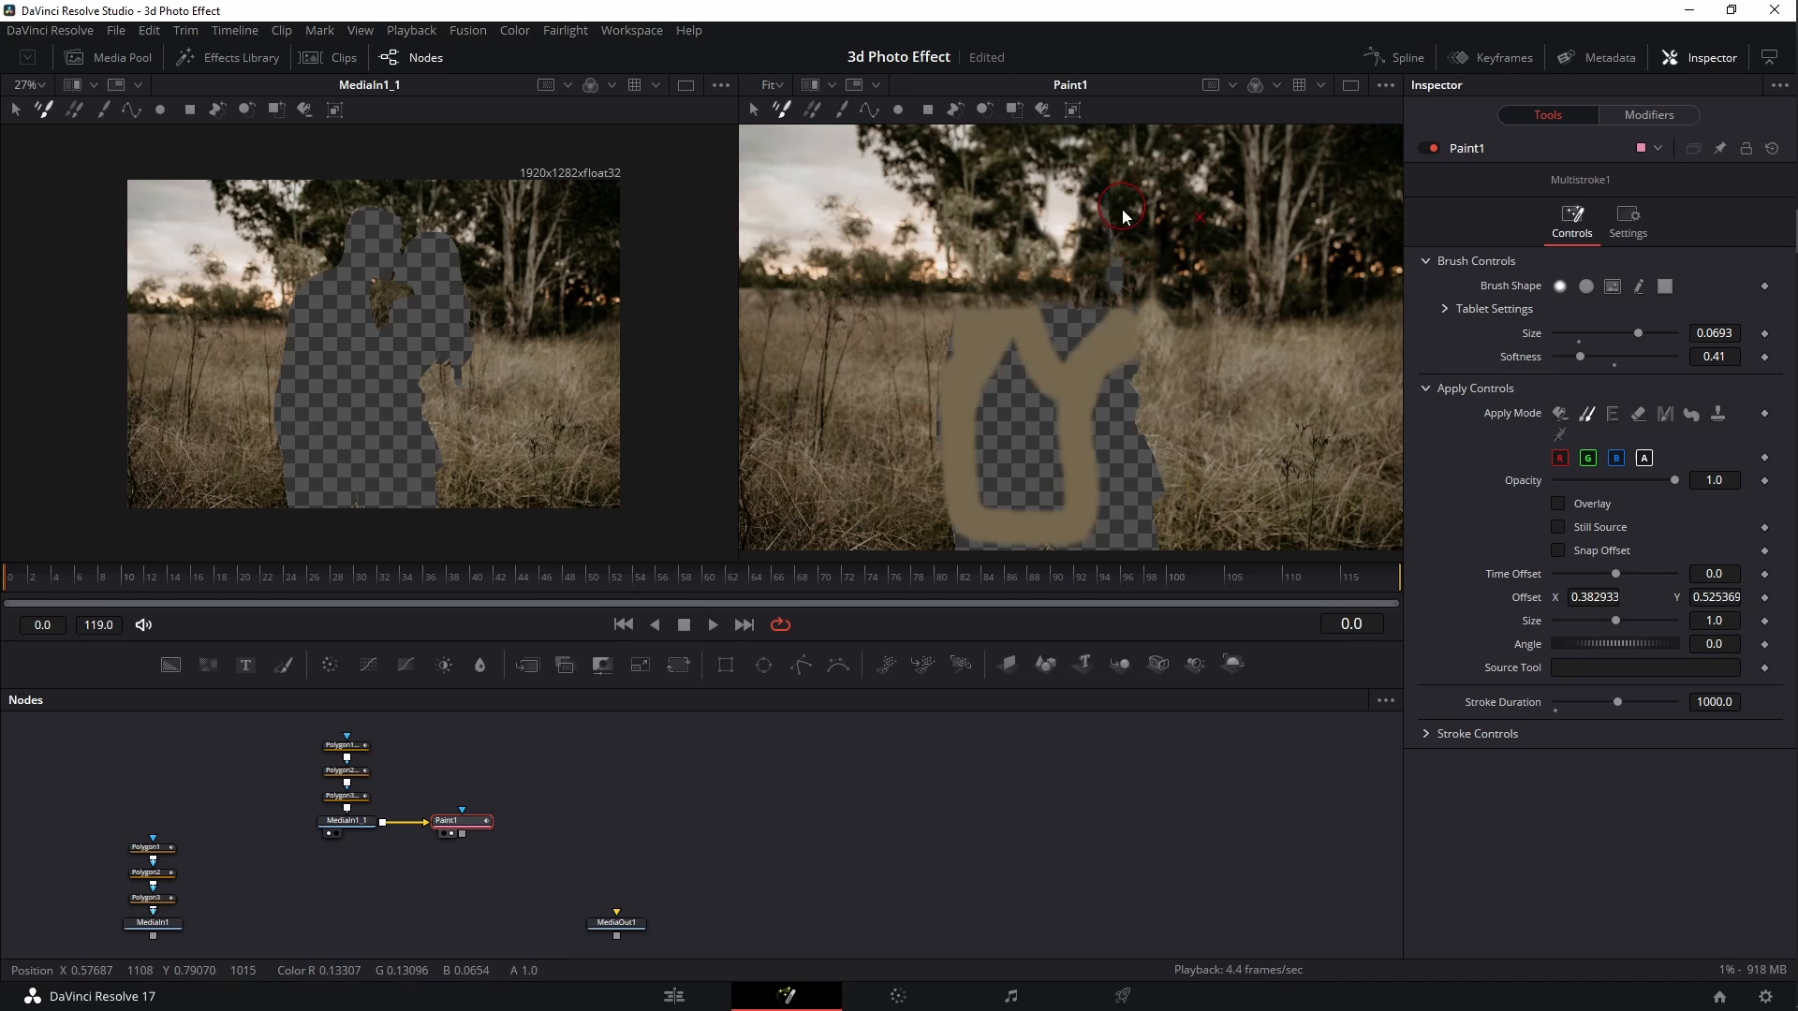
{"action": "left_click", "coordinate": [1262, 269], "text": "alt"}
{"action": "left_click_drag", "start_coordinate": [1112, 287], "coordinate": [1111, 227]}
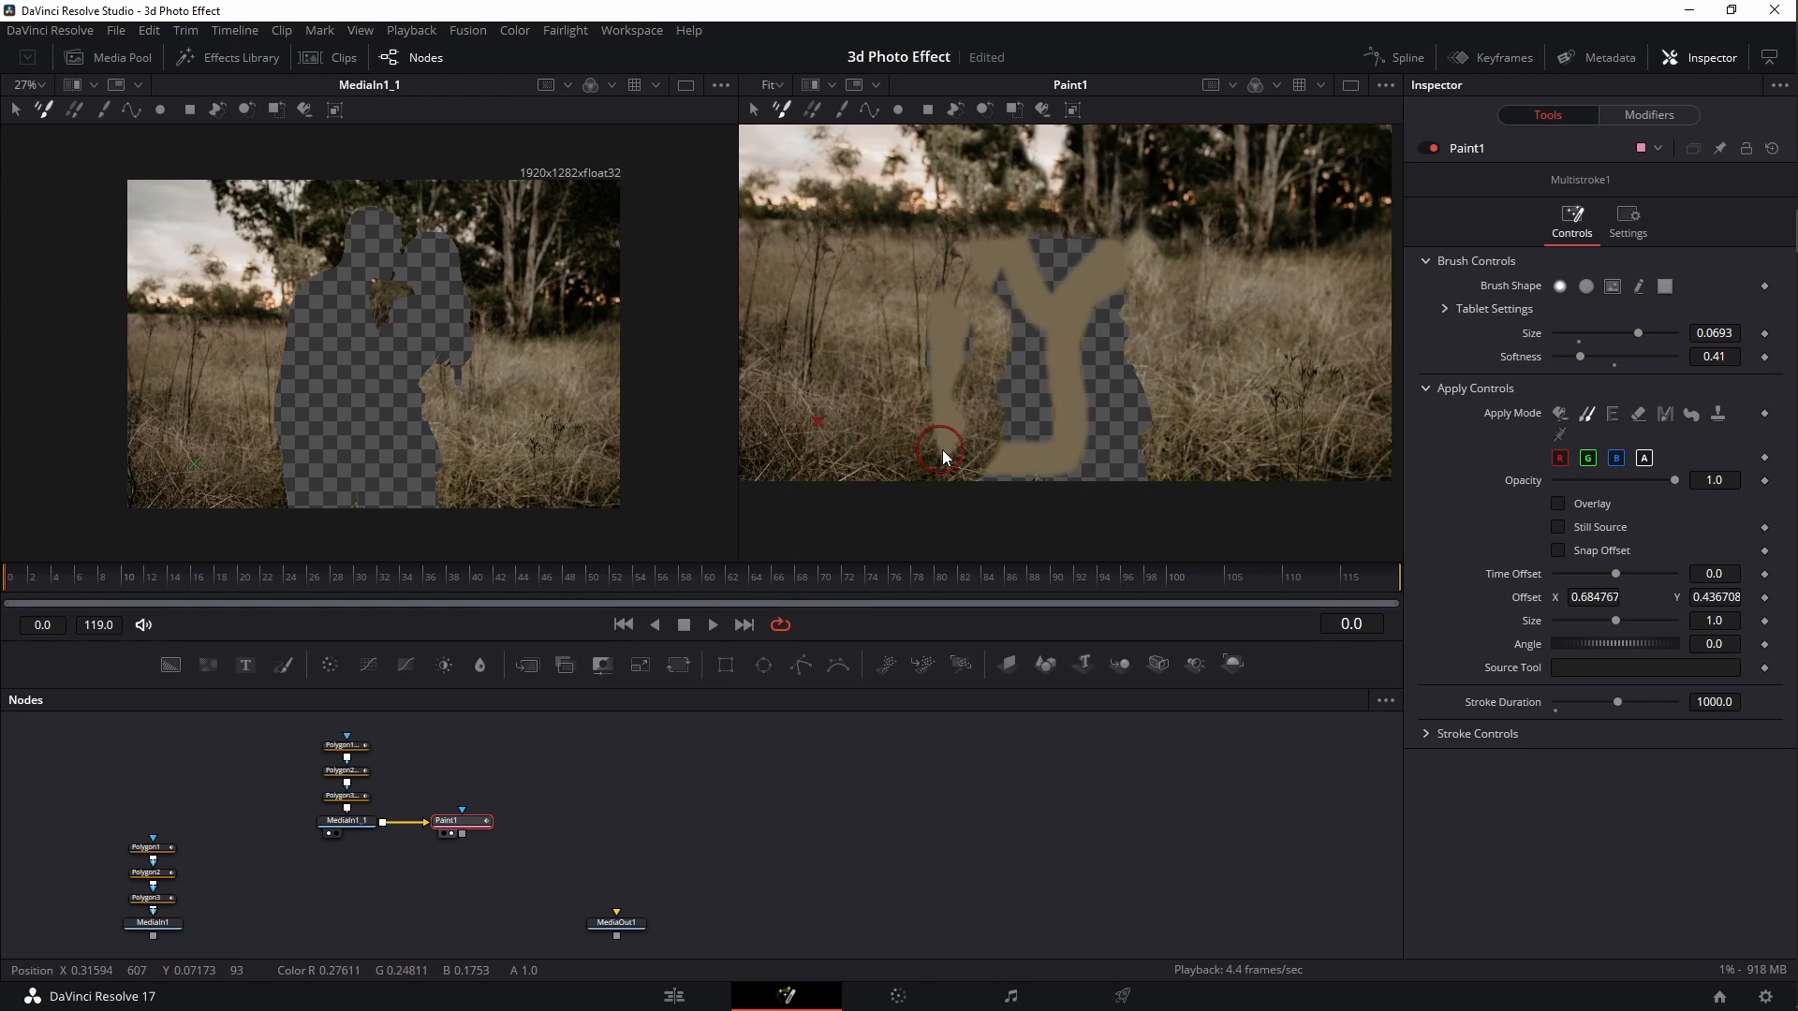
{"action": "mouse_move", "coordinate": [942, 449]}
{"action": "left_mouse_down"}
{"action": "mouse_move", "coordinate": [1033, 339]}
{"action": "mouse_move", "coordinate": [984, 474]}
{"action": "mouse_move", "coordinate": [1076, 260]}
{"action": "left_mouse_up"}
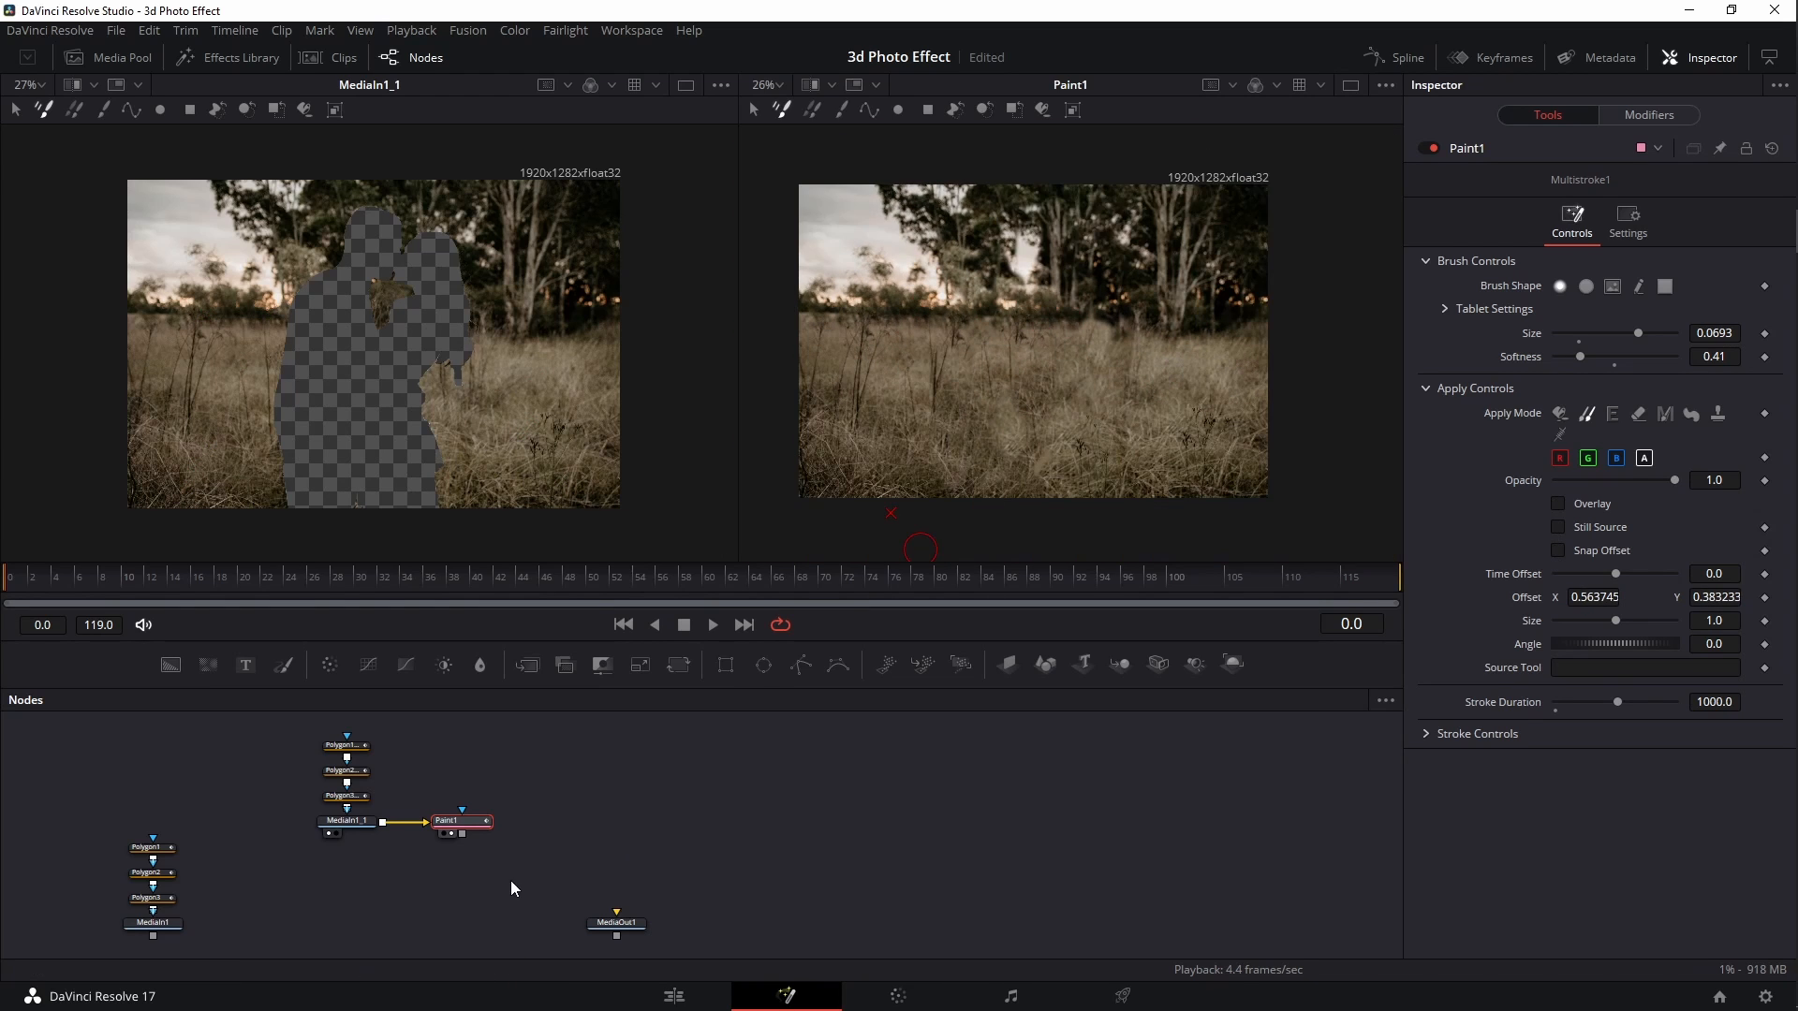
Add a red Background node below Paint1, merge Paint1 over it, and show the merge in the viewer
{"action": "left_click_drag", "start_coordinate": [509, 880], "coordinate": [518, 879]}
{"action": "left_click_drag", "start_coordinate": [165, 681], "coordinate": [220, 742]}
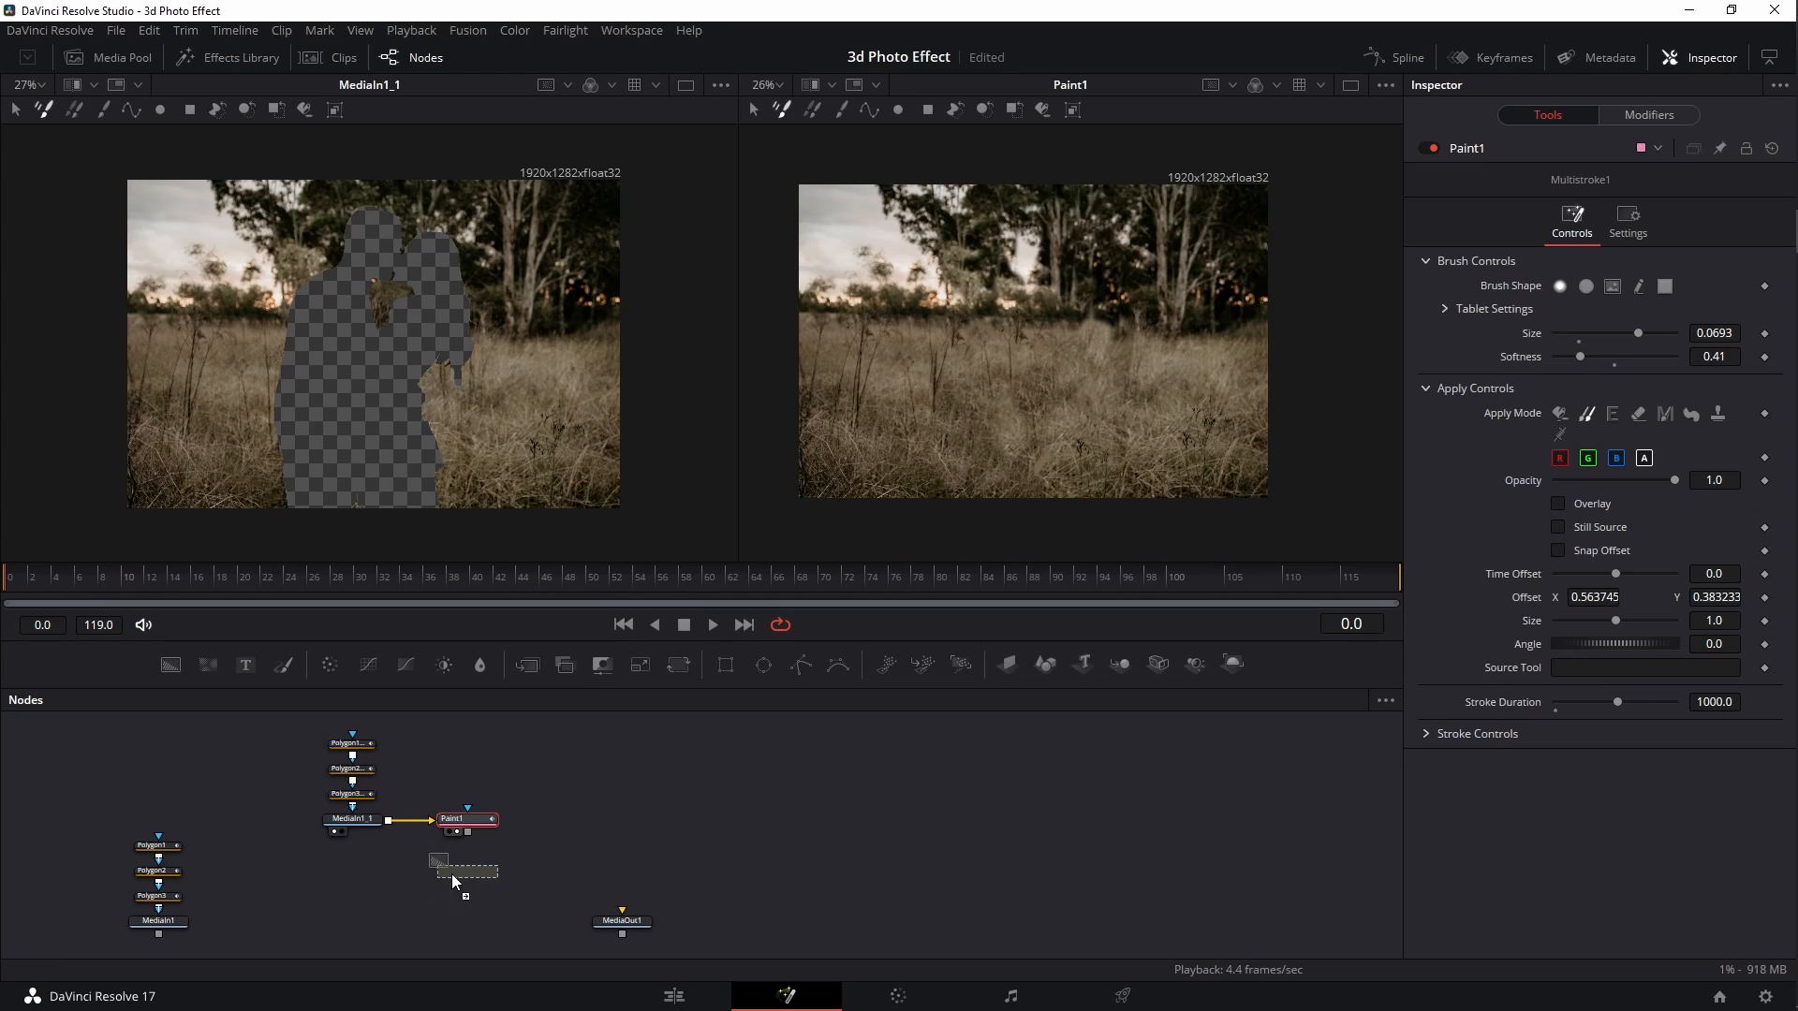
{"action": "left_click_drag", "start_coordinate": [452, 876], "coordinate": [452, 877]}
{"action": "left_click_drag", "start_coordinate": [1558, 361], "coordinate": [1772, 372]}
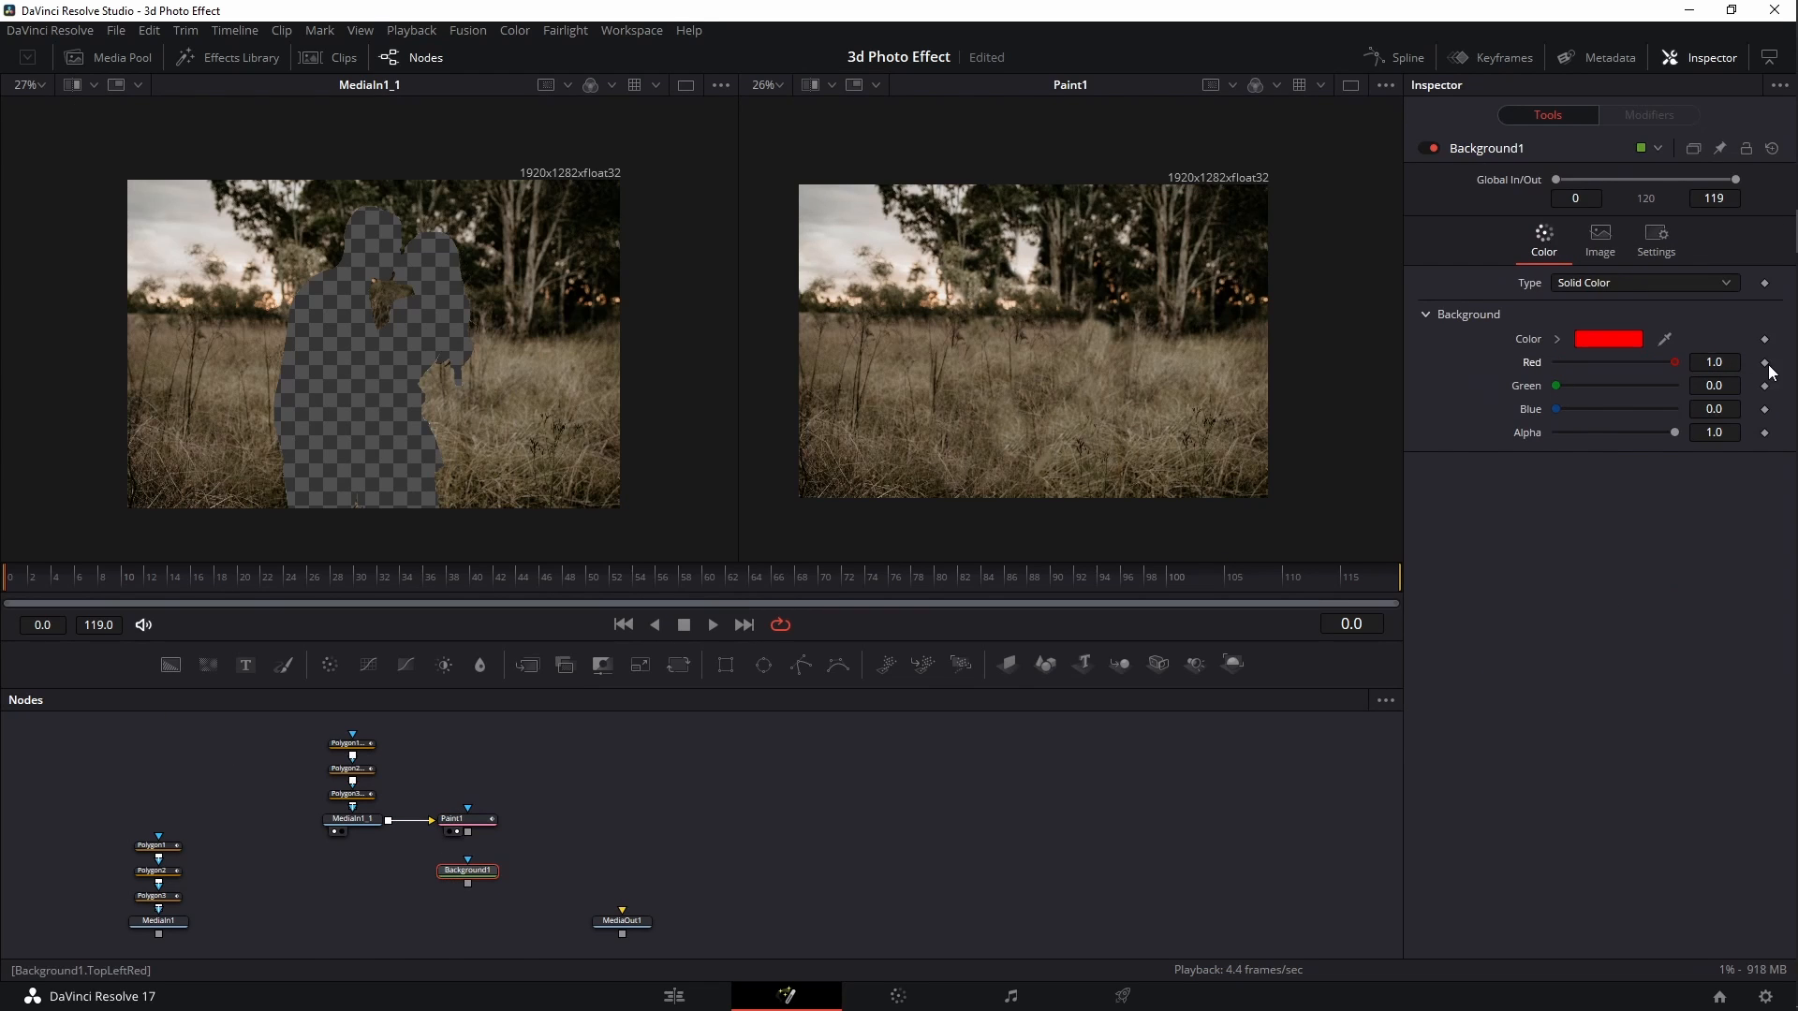
{"action": "mouse_move", "coordinate": [466, 830]}
{"action": "left_mouse_down"}
{"action": "mouse_move", "coordinate": [469, 886]}
{"action": "mouse_move", "coordinate": [583, 798]}
{"action": "mouse_move", "coordinate": [1008, 286]}
{"action": "left_mouse_up"}
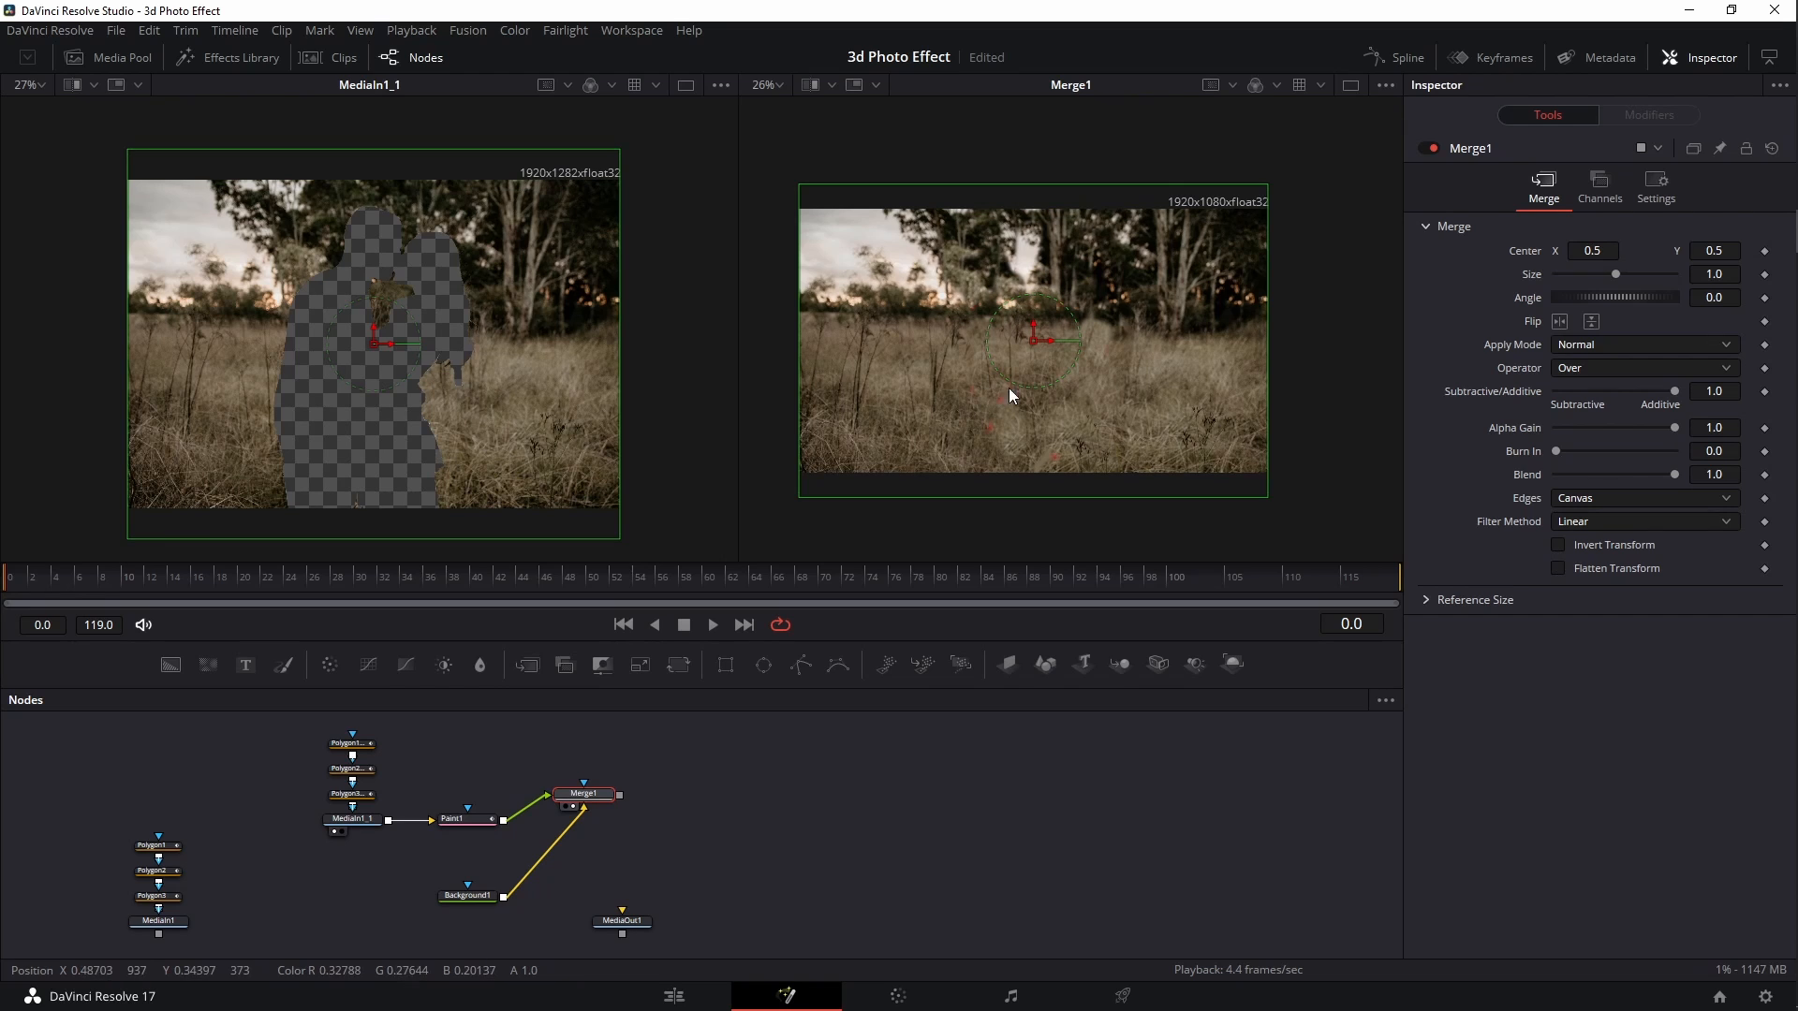
{"action": "left_click_drag", "start_coordinate": [938, 347], "coordinate": [895, 348]}
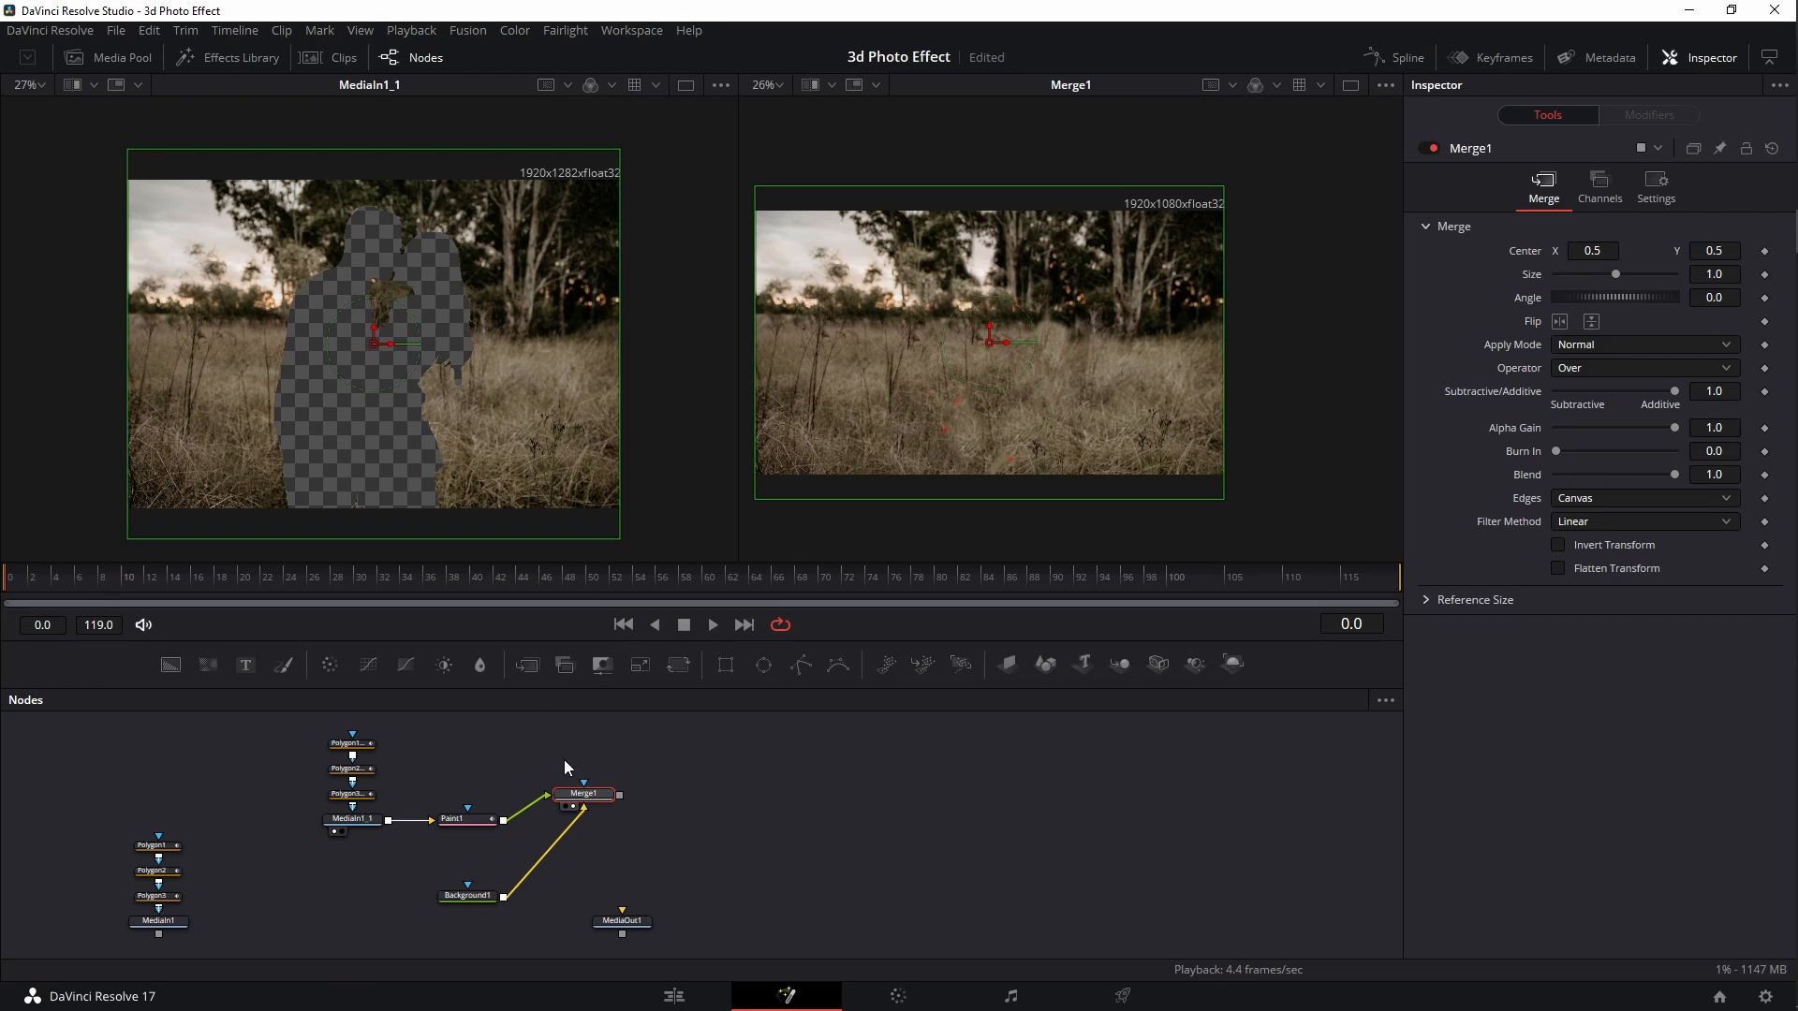
Reselect Paint1 and clone clean grass over the uneven patches in the middle of the field
{"action": "left_click", "coordinate": [468, 820]}
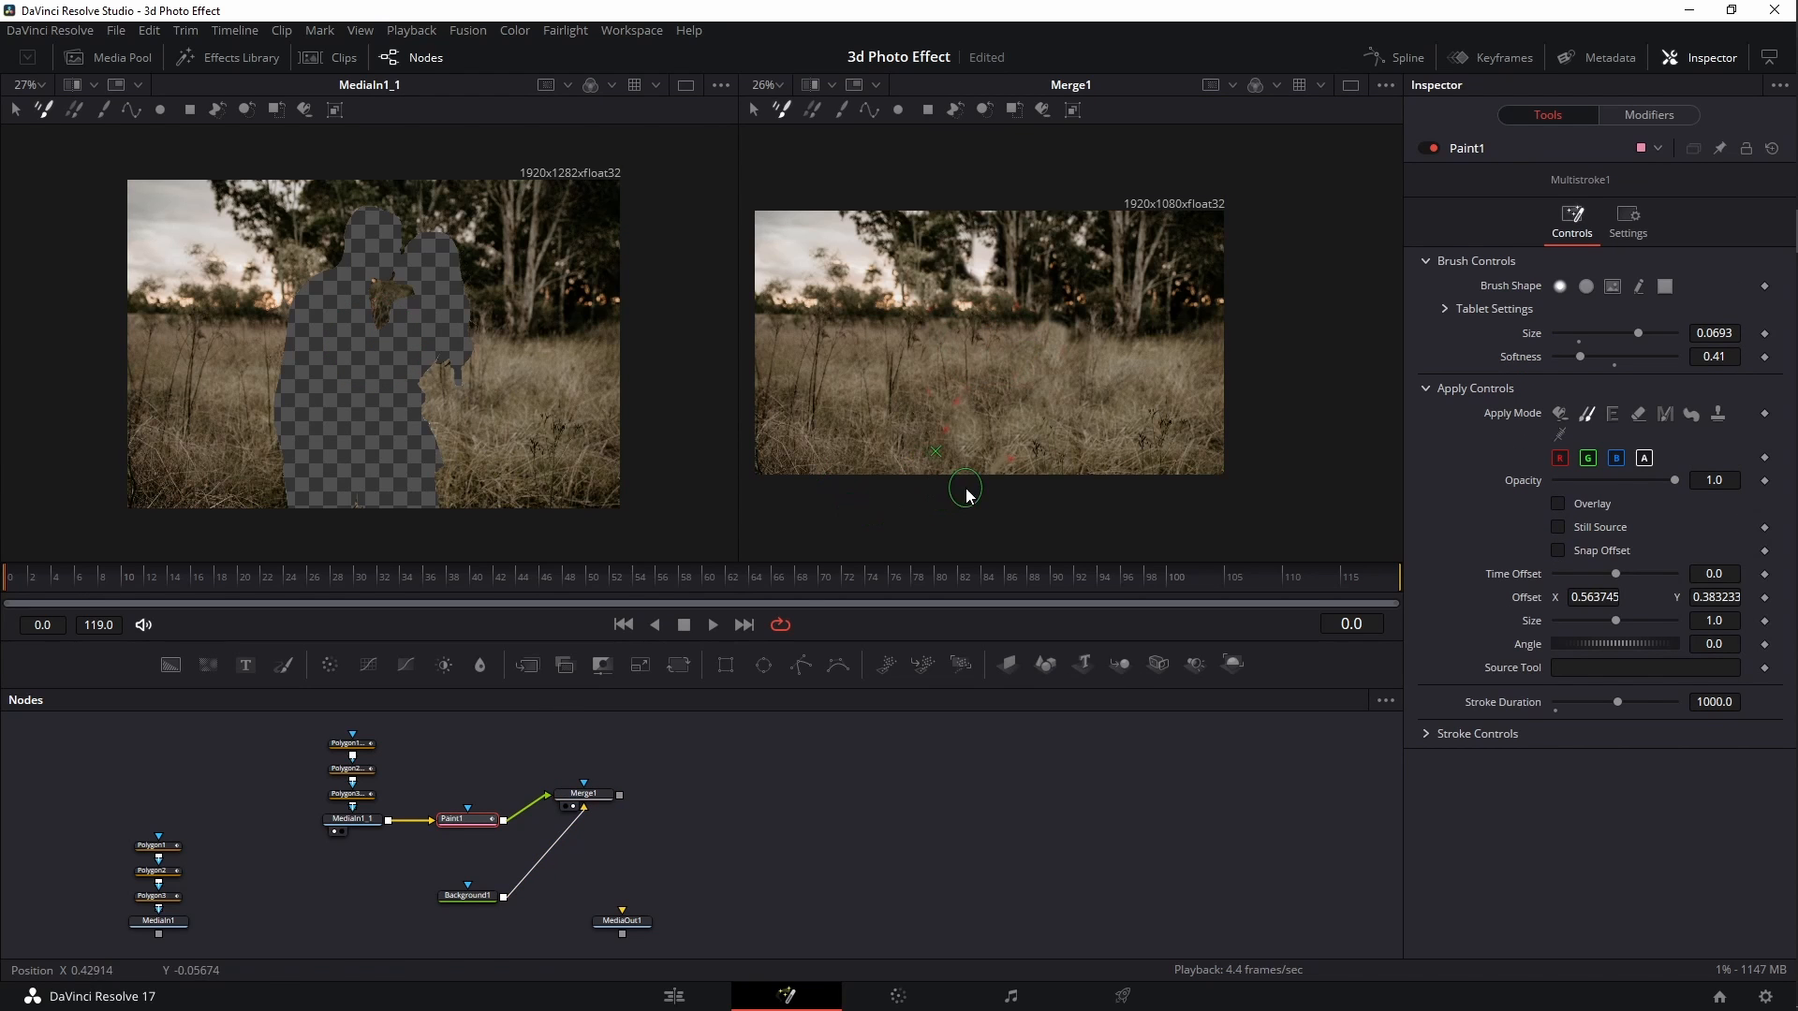
{"action": "left_click", "coordinate": [1135, 384], "text": "alt"}
{"action": "left_click_drag", "start_coordinate": [1062, 347], "coordinate": [1043, 366]}
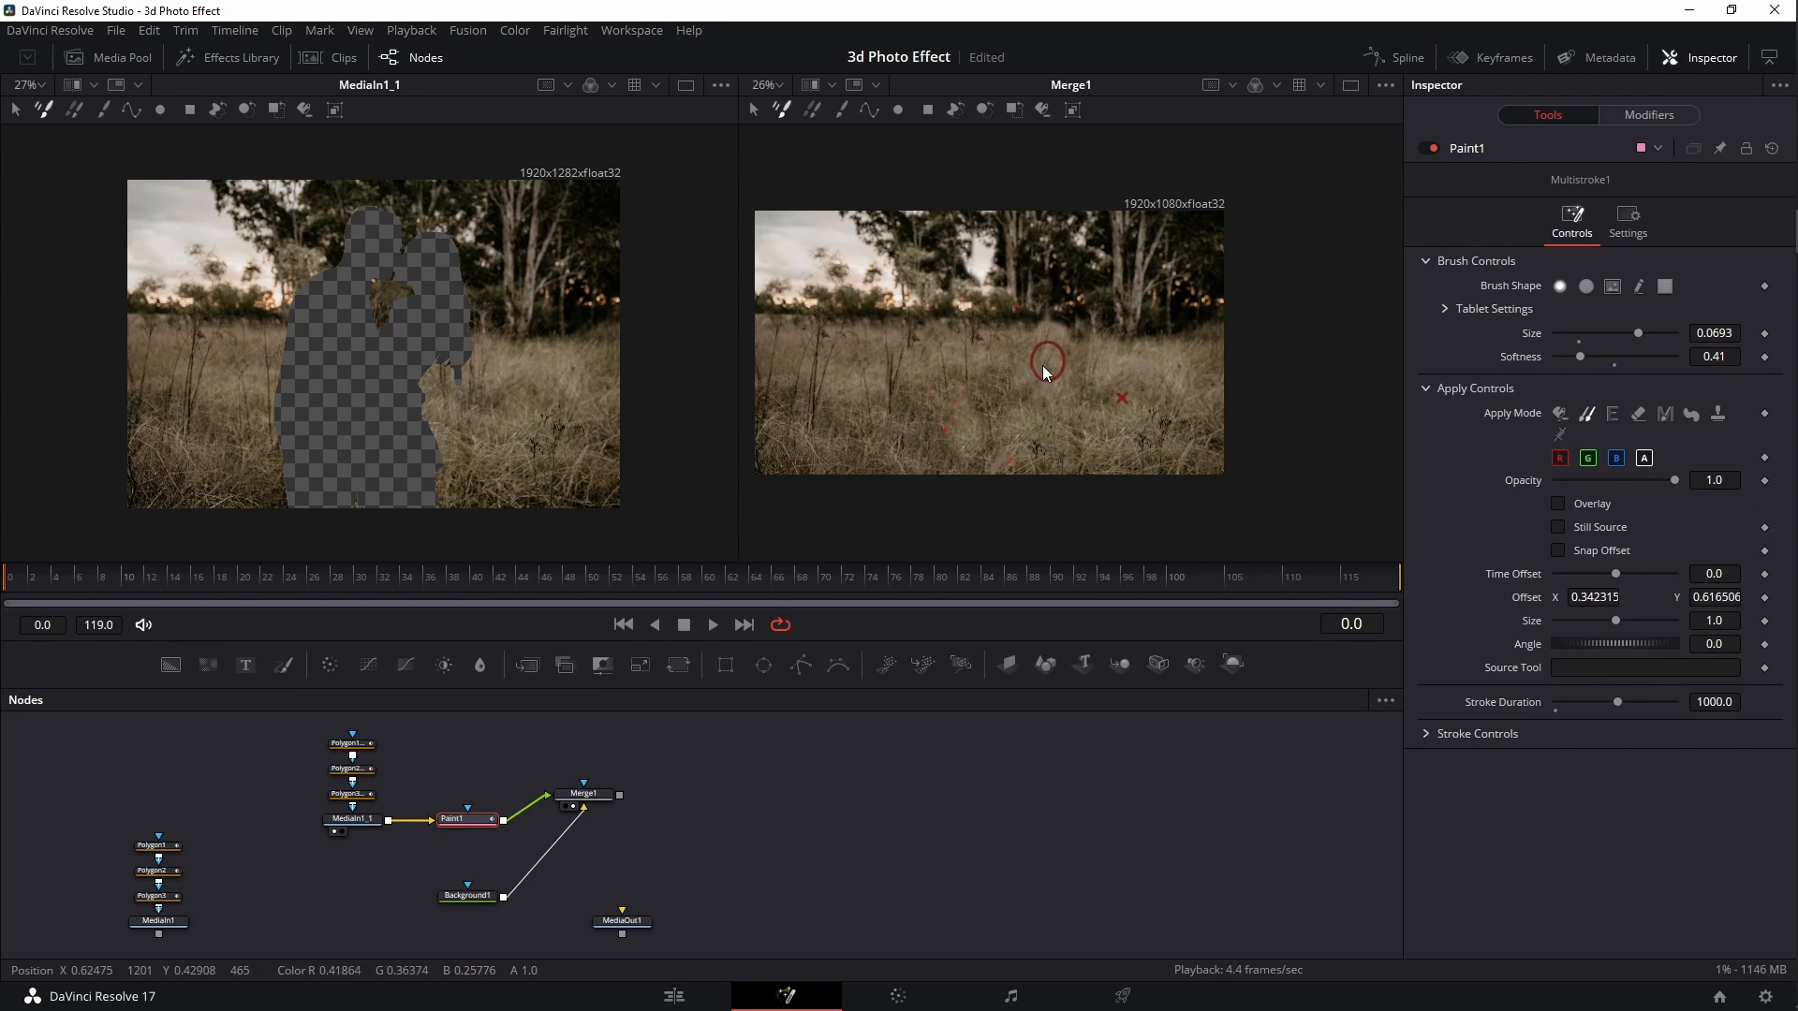
{"action": "left_click", "coordinate": [1156, 391], "text": "alt"}
{"action": "left_click", "coordinate": [830, 433], "text": "alt"}
{"action": "left_click", "coordinate": [866, 382], "text": "alt"}
{"action": "mouse_move", "coordinate": [916, 400]}
{"action": "left_mouse_down"}
{"action": "mouse_move", "coordinate": [858, 399]}
{"action": "mouse_move", "coordinate": [976, 389]}
{"action": "mouse_move", "coordinate": [964, 420]}
{"action": "left_mouse_up"}
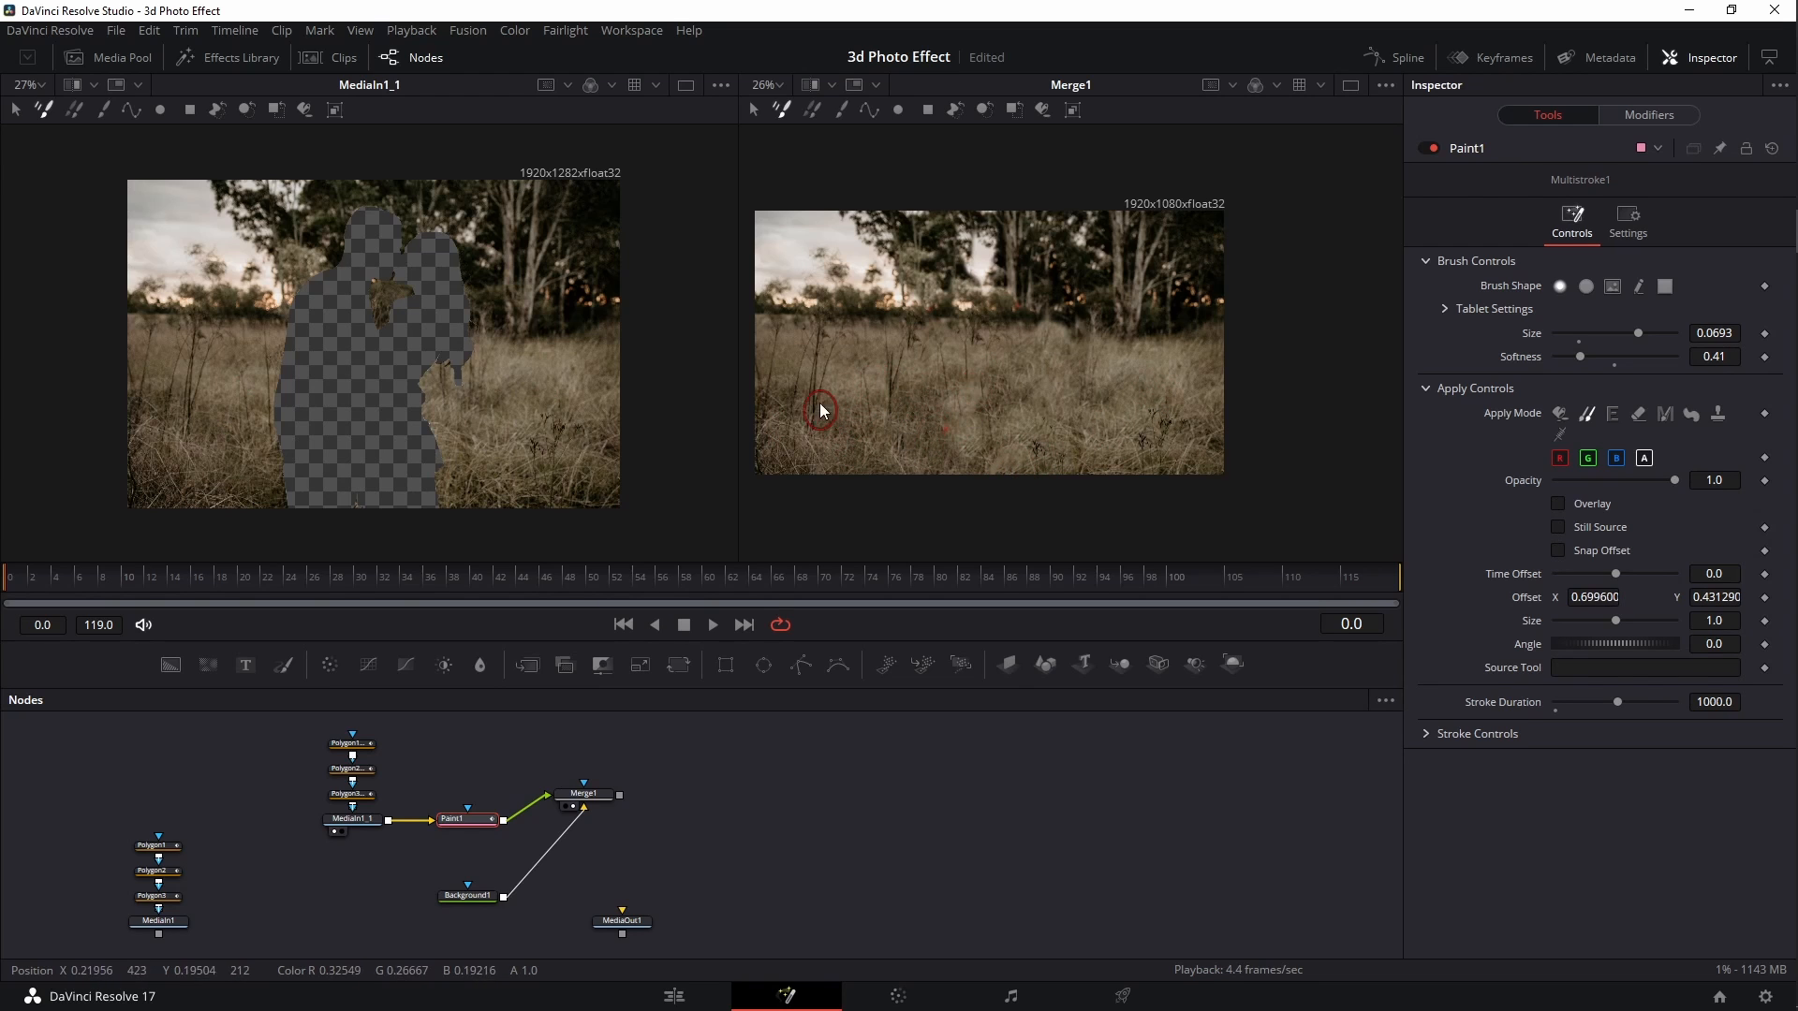
Clone more grass onto the lower centre of the field and a piece of the horizon line beside the trees
{"action": "left_click", "coordinate": [851, 379], "text": "alt"}
{"action": "left_click", "coordinate": [946, 428]}
{"action": "left_click", "coordinate": [871, 316], "text": "alt"}
{"action": "left_click", "coordinate": [871, 309], "text": "alt"}
{"action": "left_click", "coordinate": [1018, 313]}
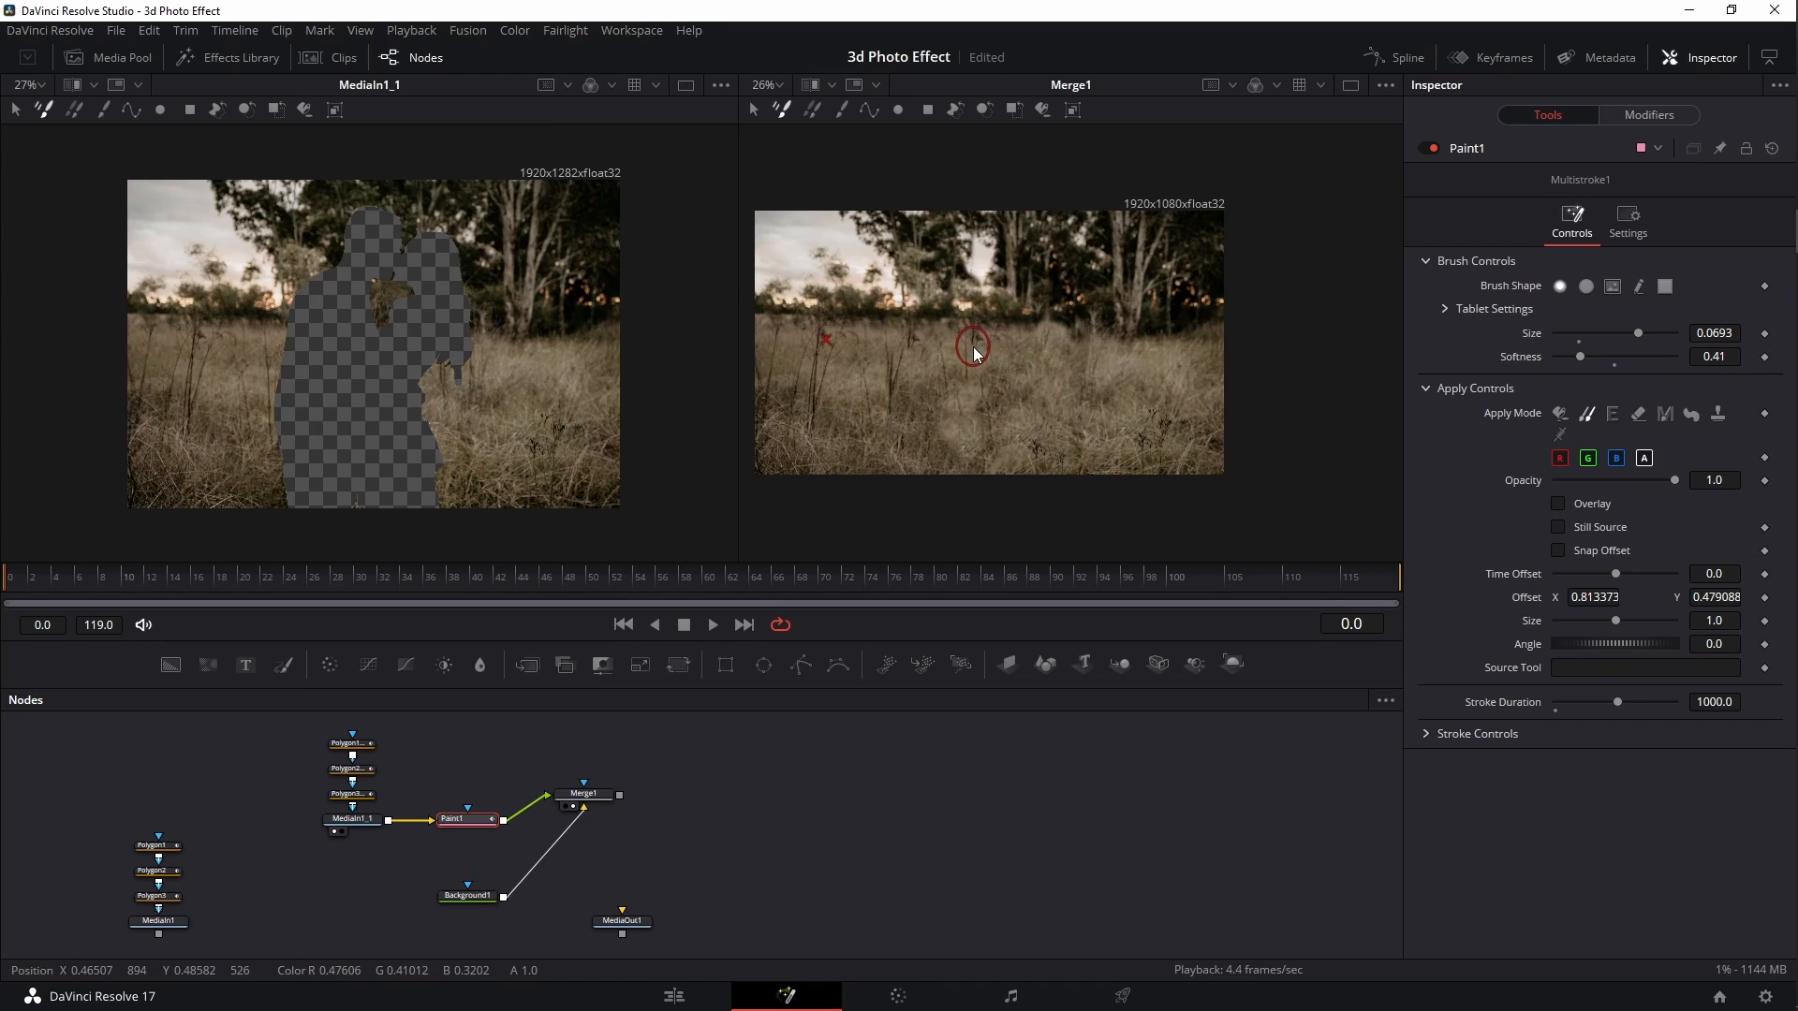
Delete the Merge1 and Background1 nodes and show Paint1 in the viewer again
{"action": "left_click_drag", "start_coordinate": [546, 754], "coordinate": [638, 874]}
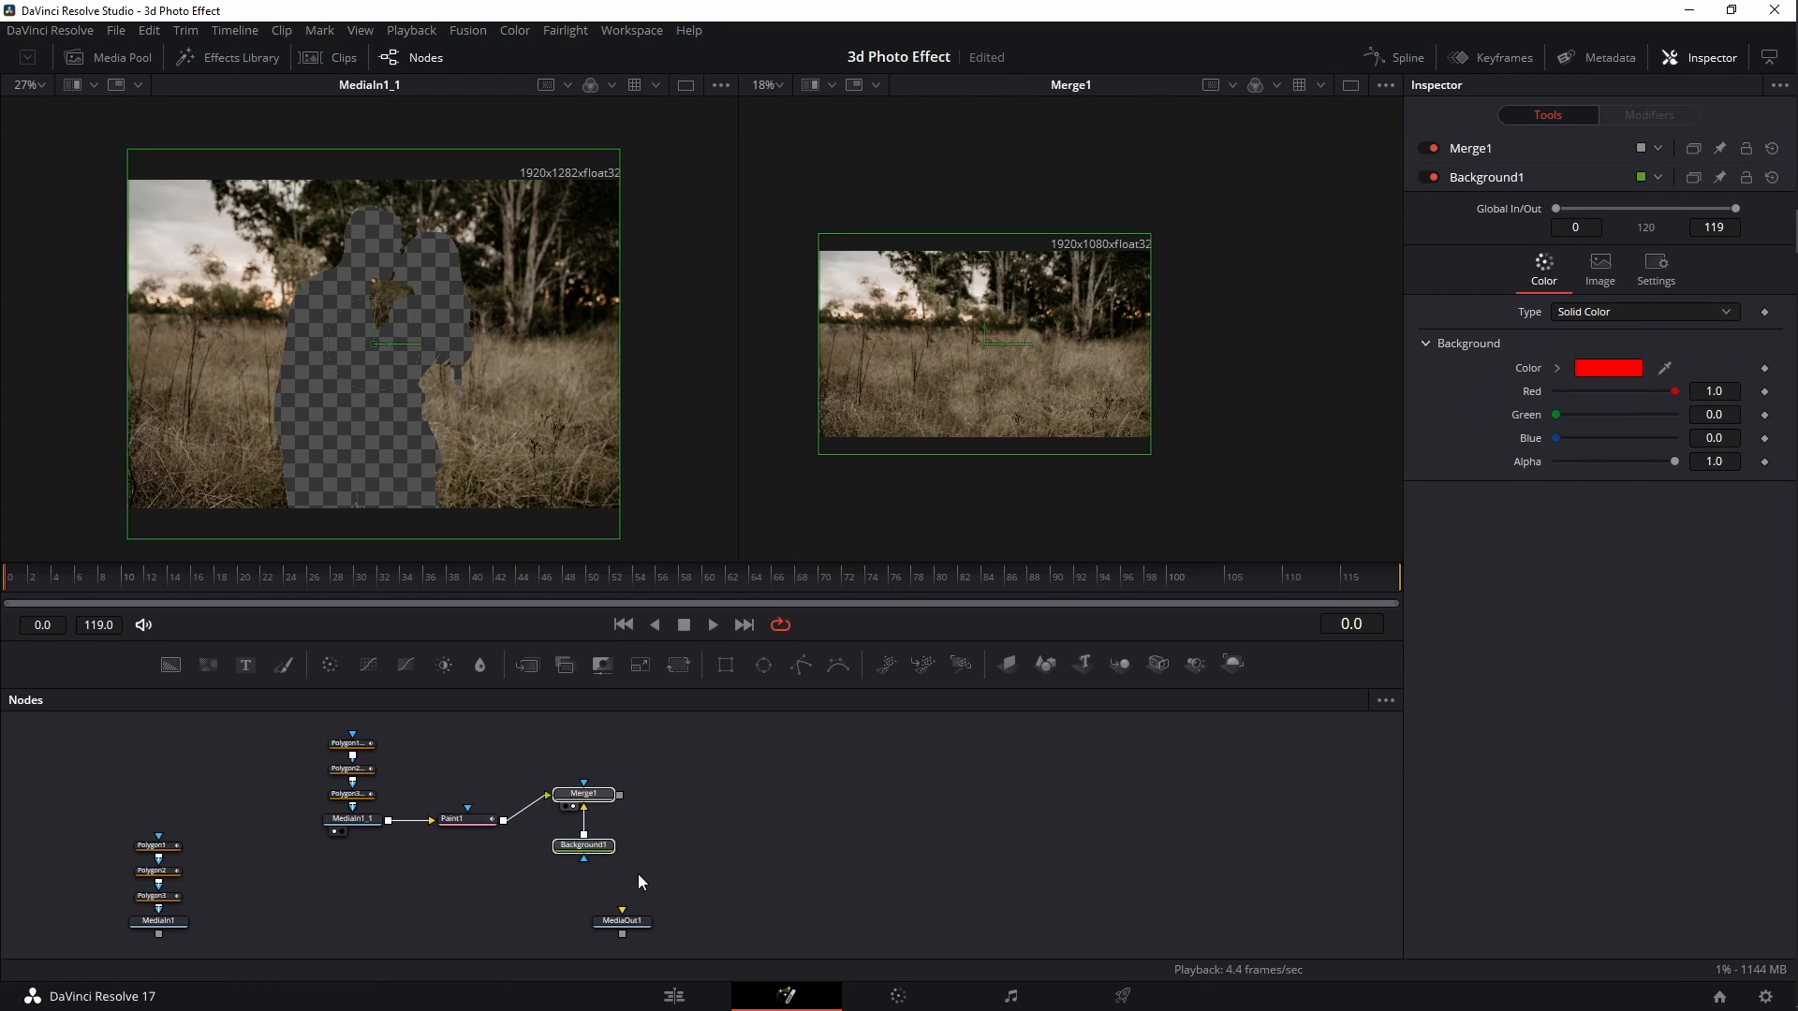
{"action": "key", "text": "Delete"}
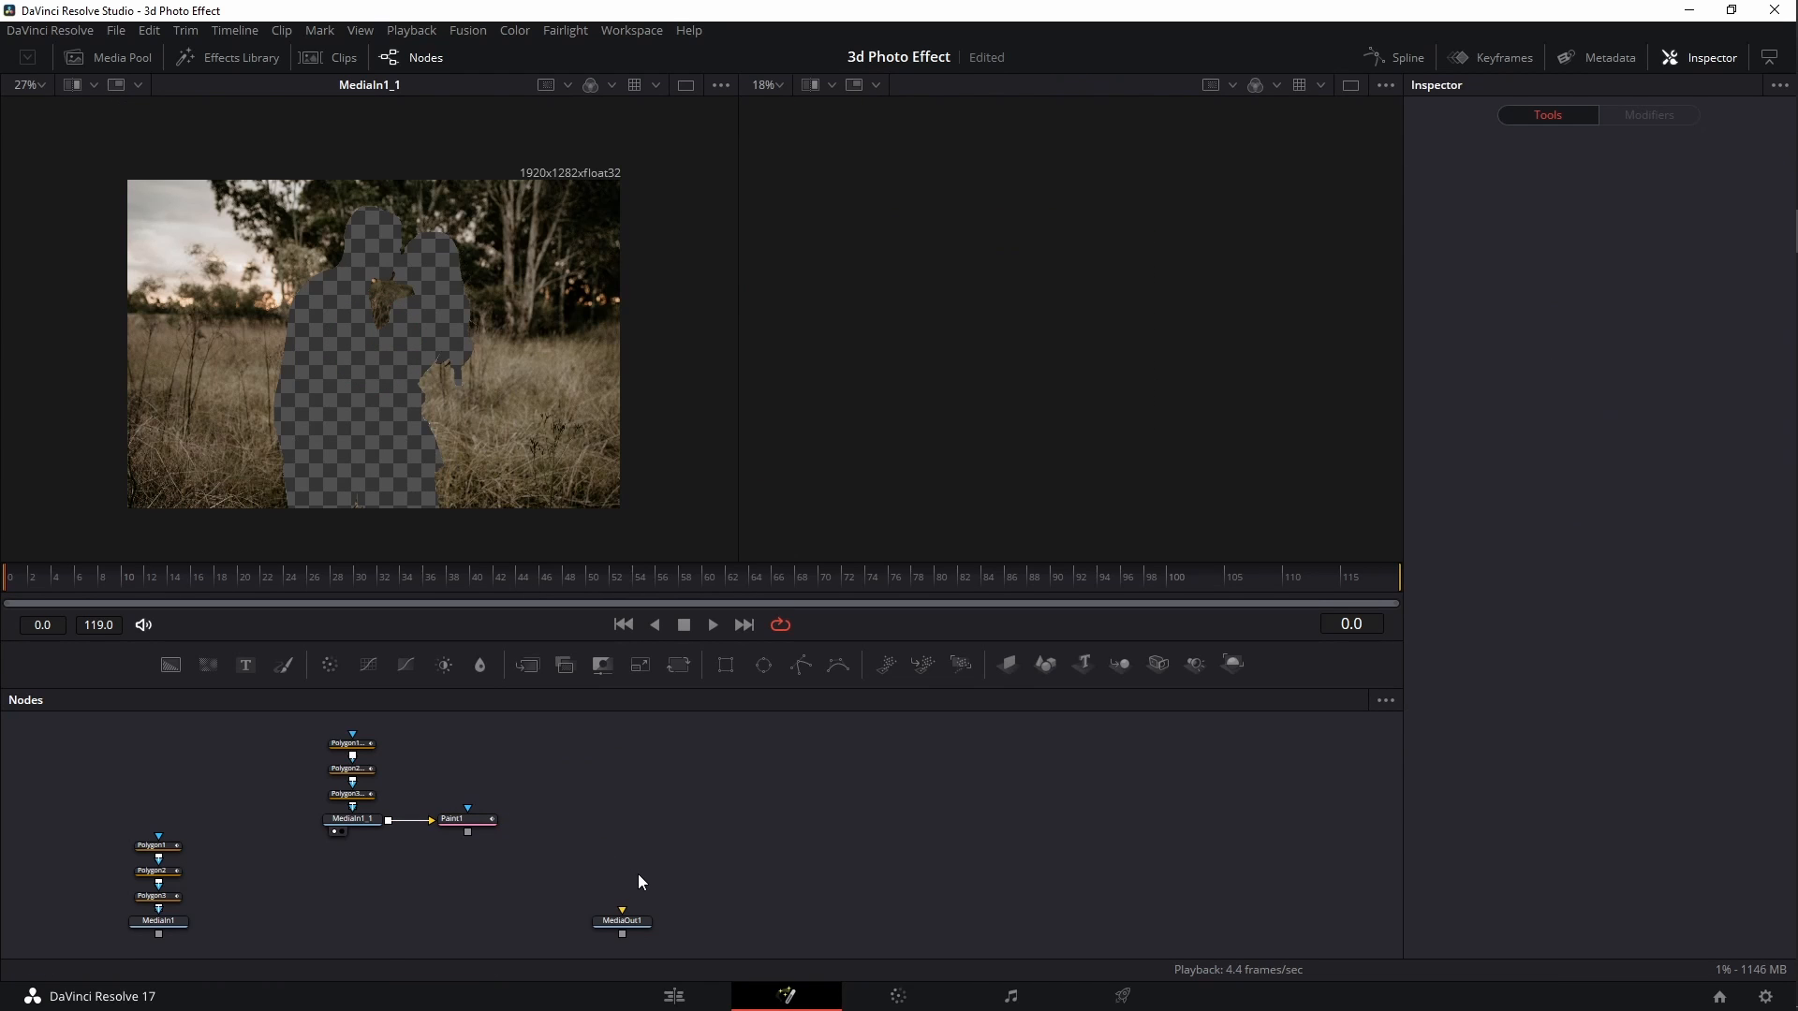
{"action": "left_click_drag", "start_coordinate": [472, 817], "coordinate": [1142, 302]}
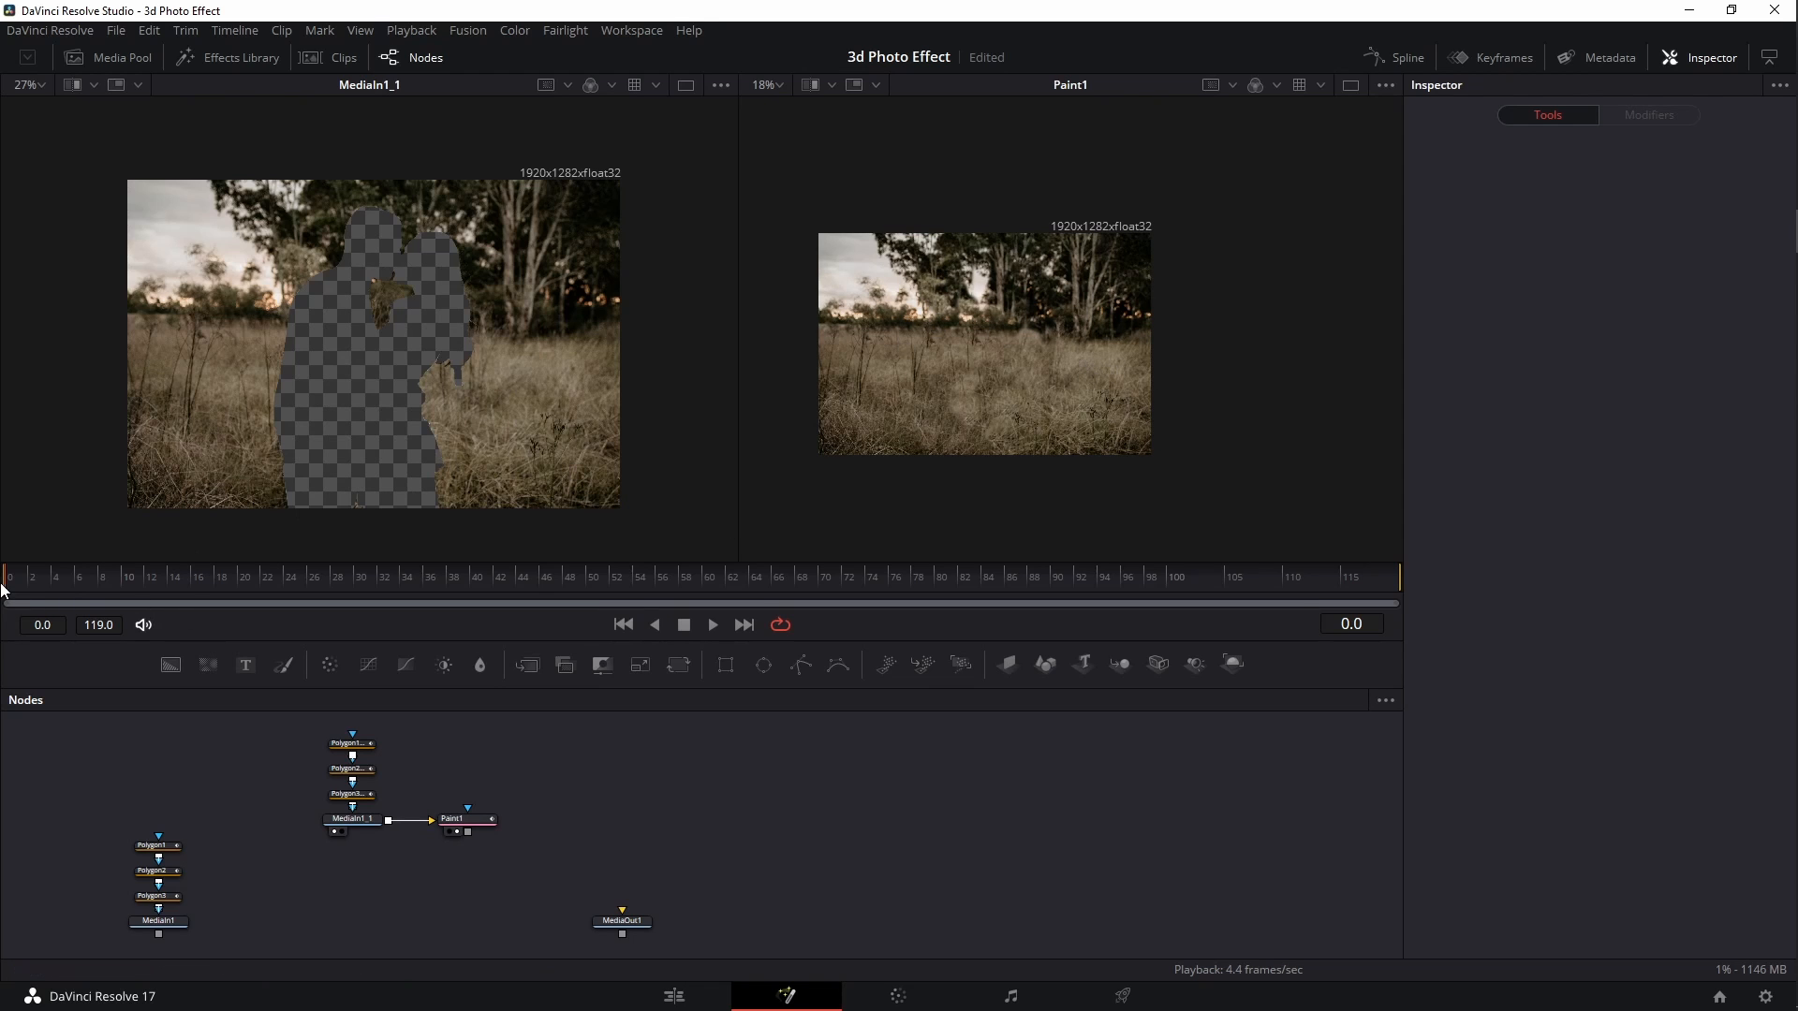
Scrub the timeline to check the painted background, return to frame 0, and save the project
{"action": "left_click", "coordinate": [170, 580]}
{"action": "left_click_drag", "start_coordinate": [201, 581], "coordinate": [9, 609]}
{"action": "key", "text": "ctrl+s"}
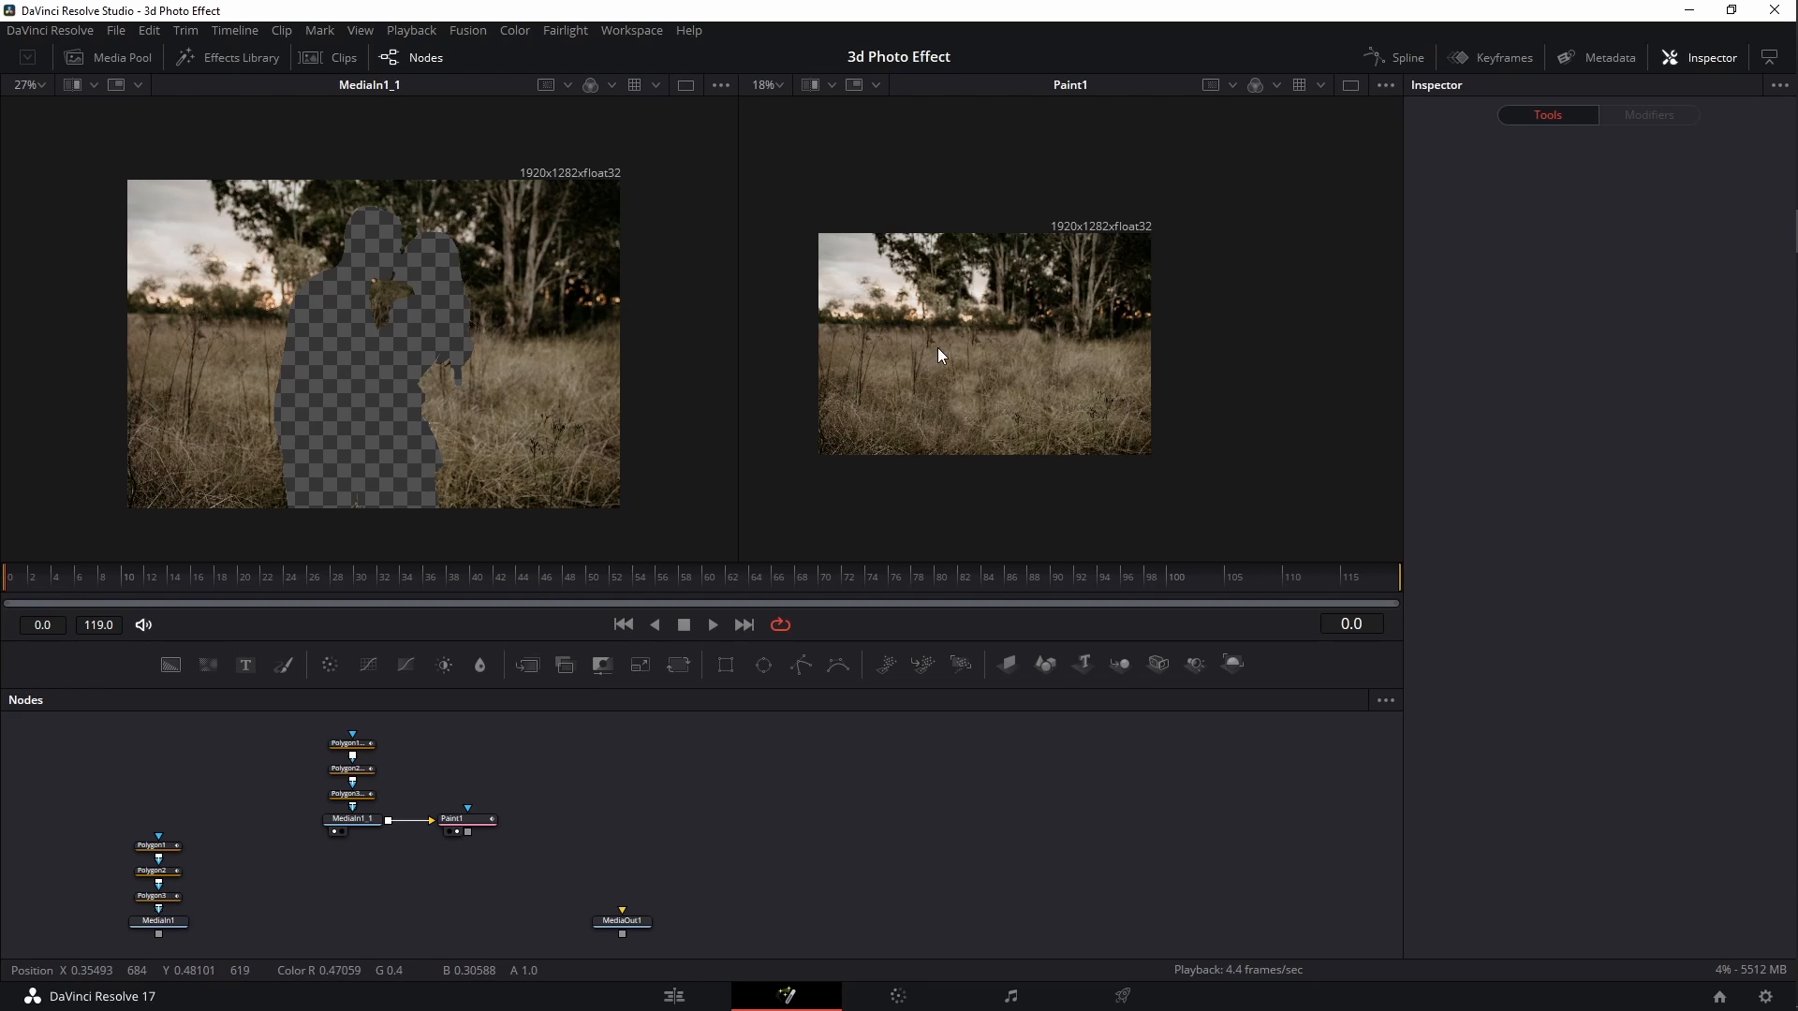
Save the painted background image to the Desktop as BG TEst.jpg, replacing the existing file
{"action": "right_click", "coordinate": [971, 339]}
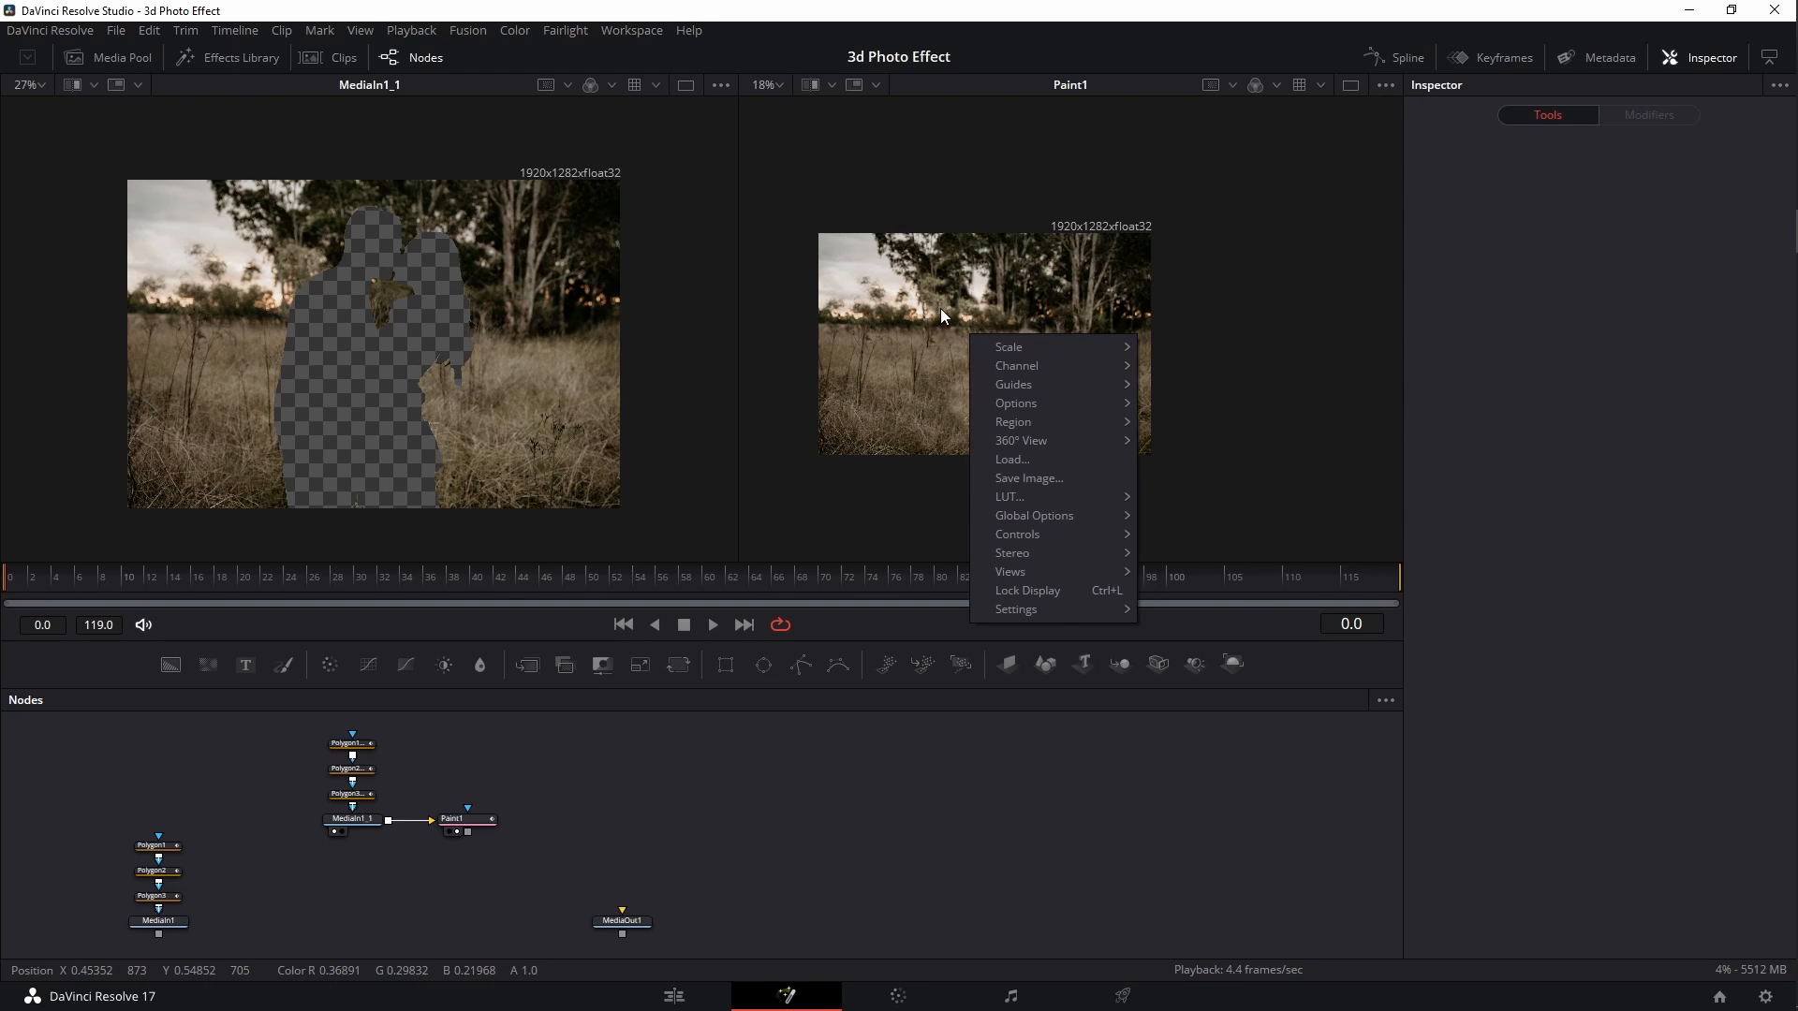
{"action": "left_click", "coordinate": [1012, 478]}
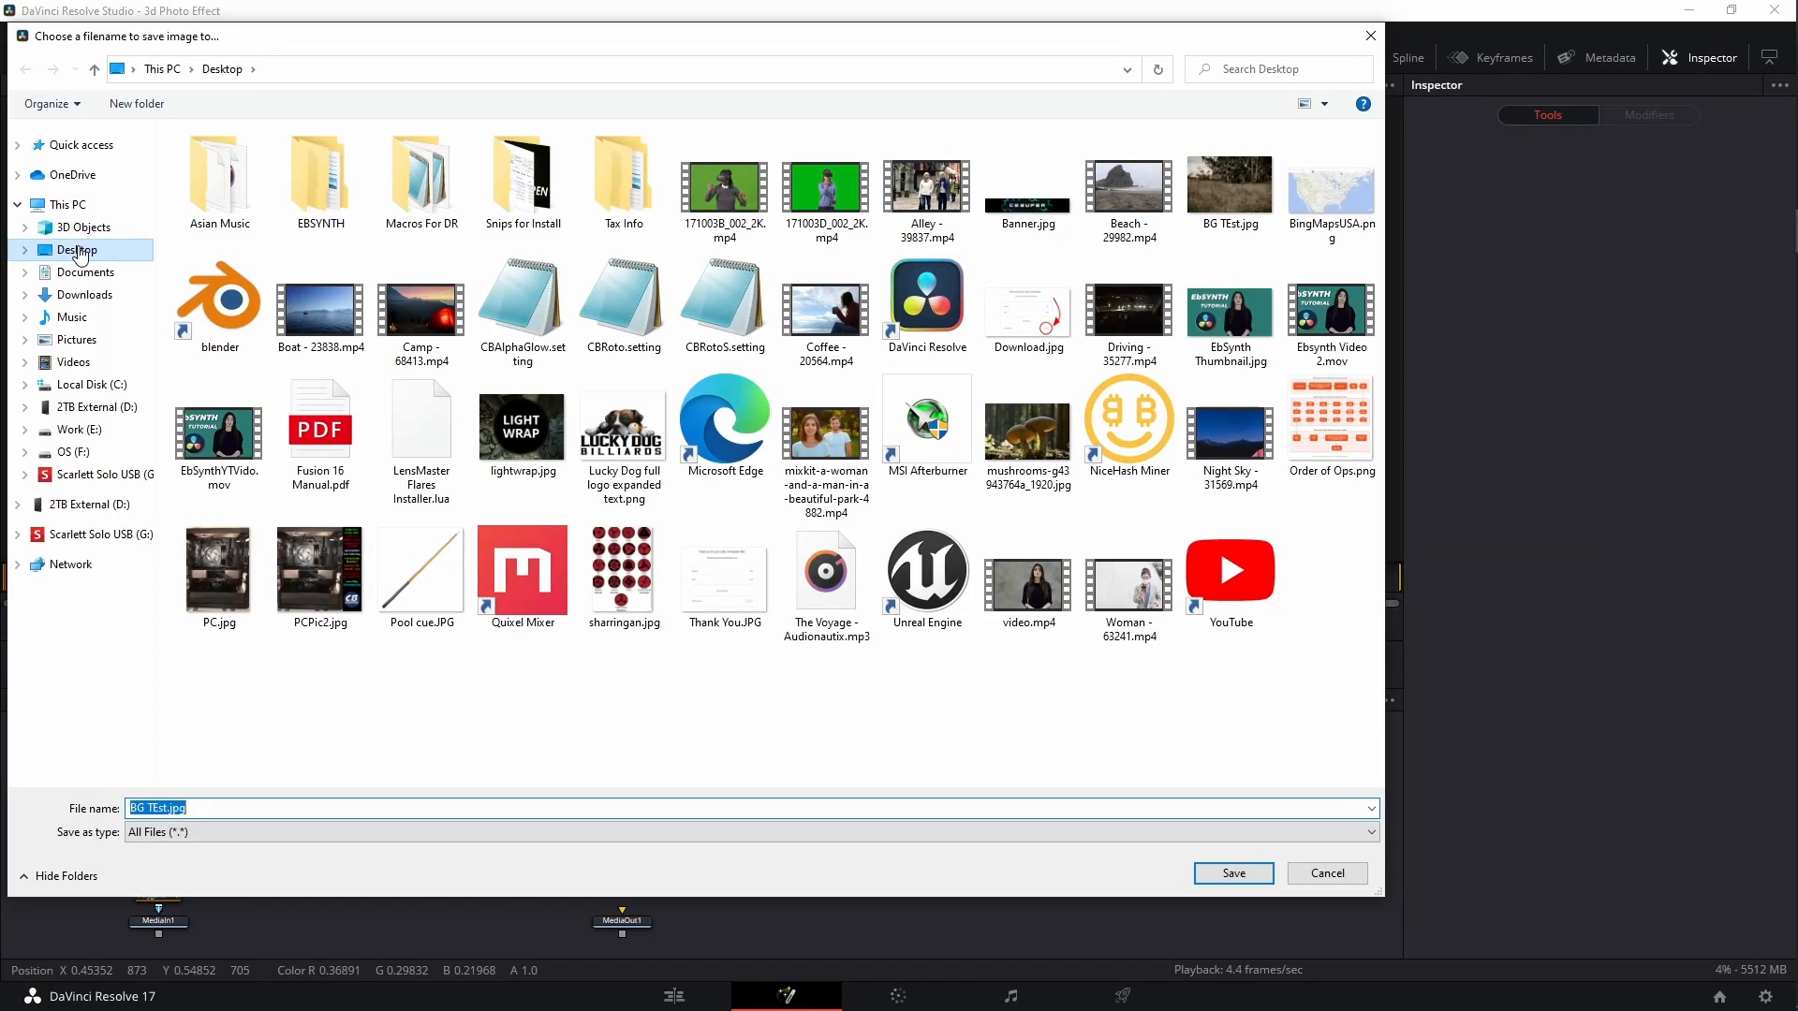
{"action": "left_click", "coordinate": [293, 812]}
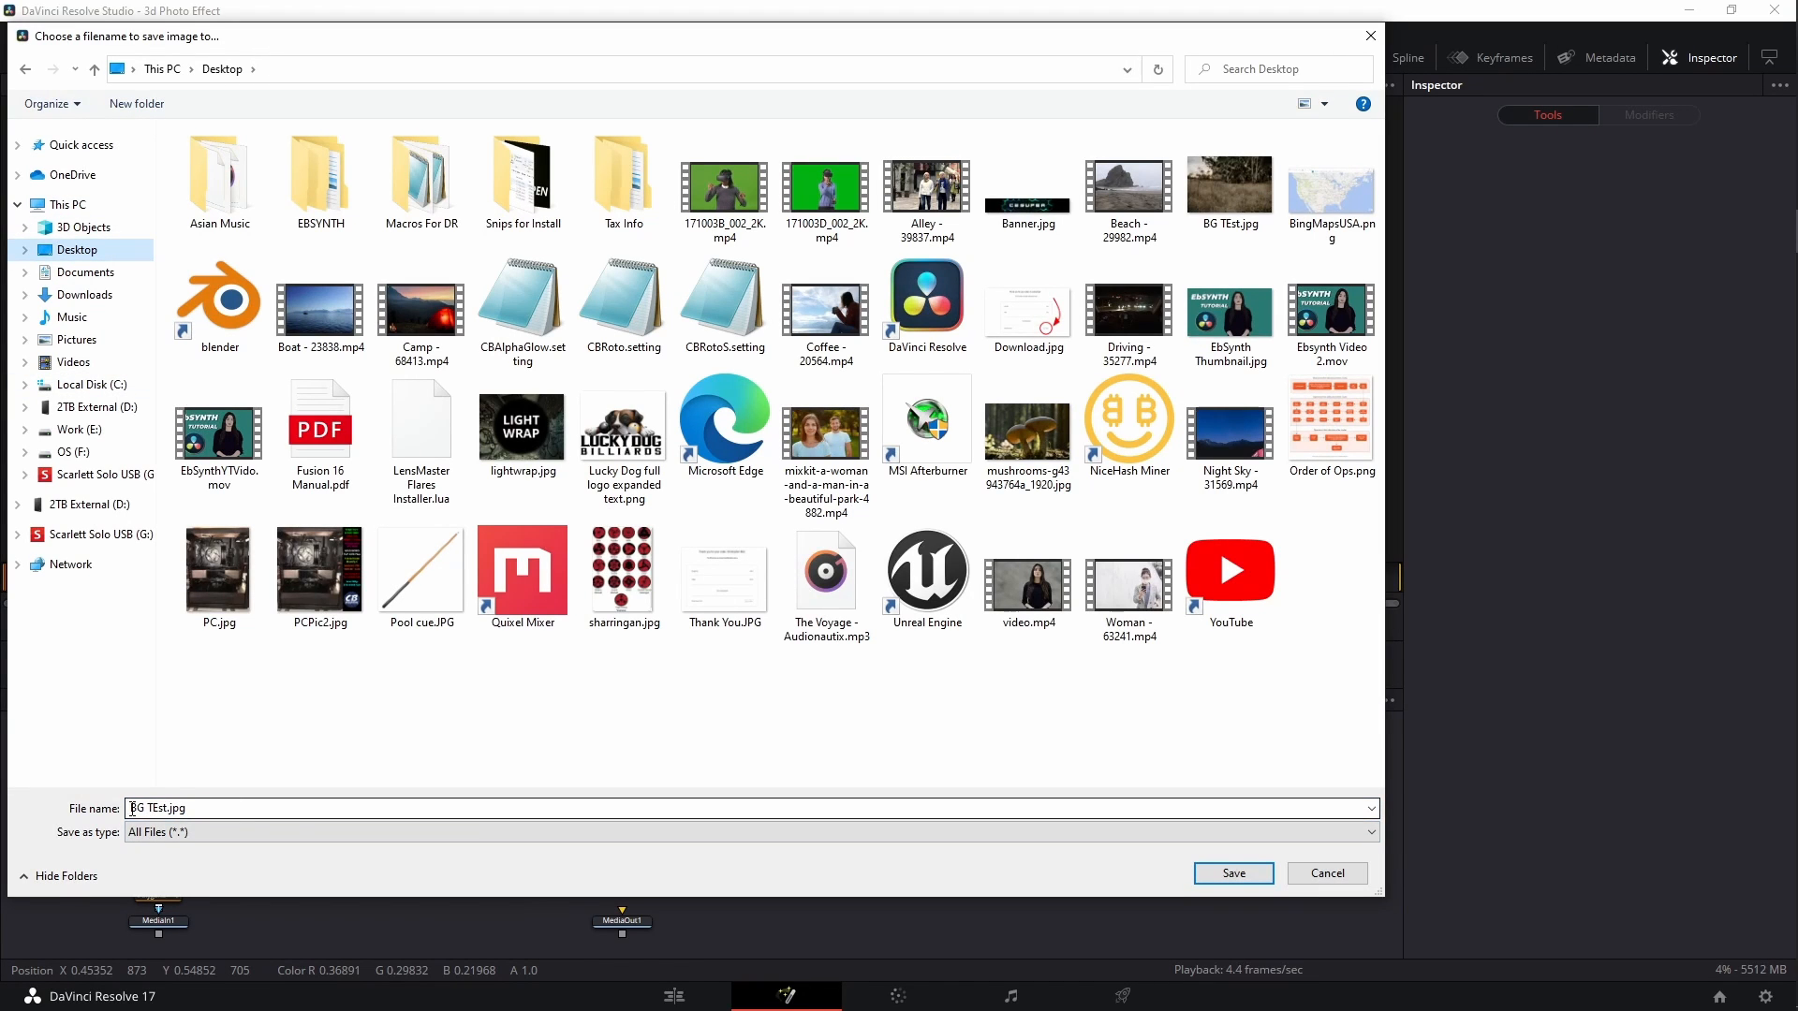
{"action": "key", "text": "Return"}
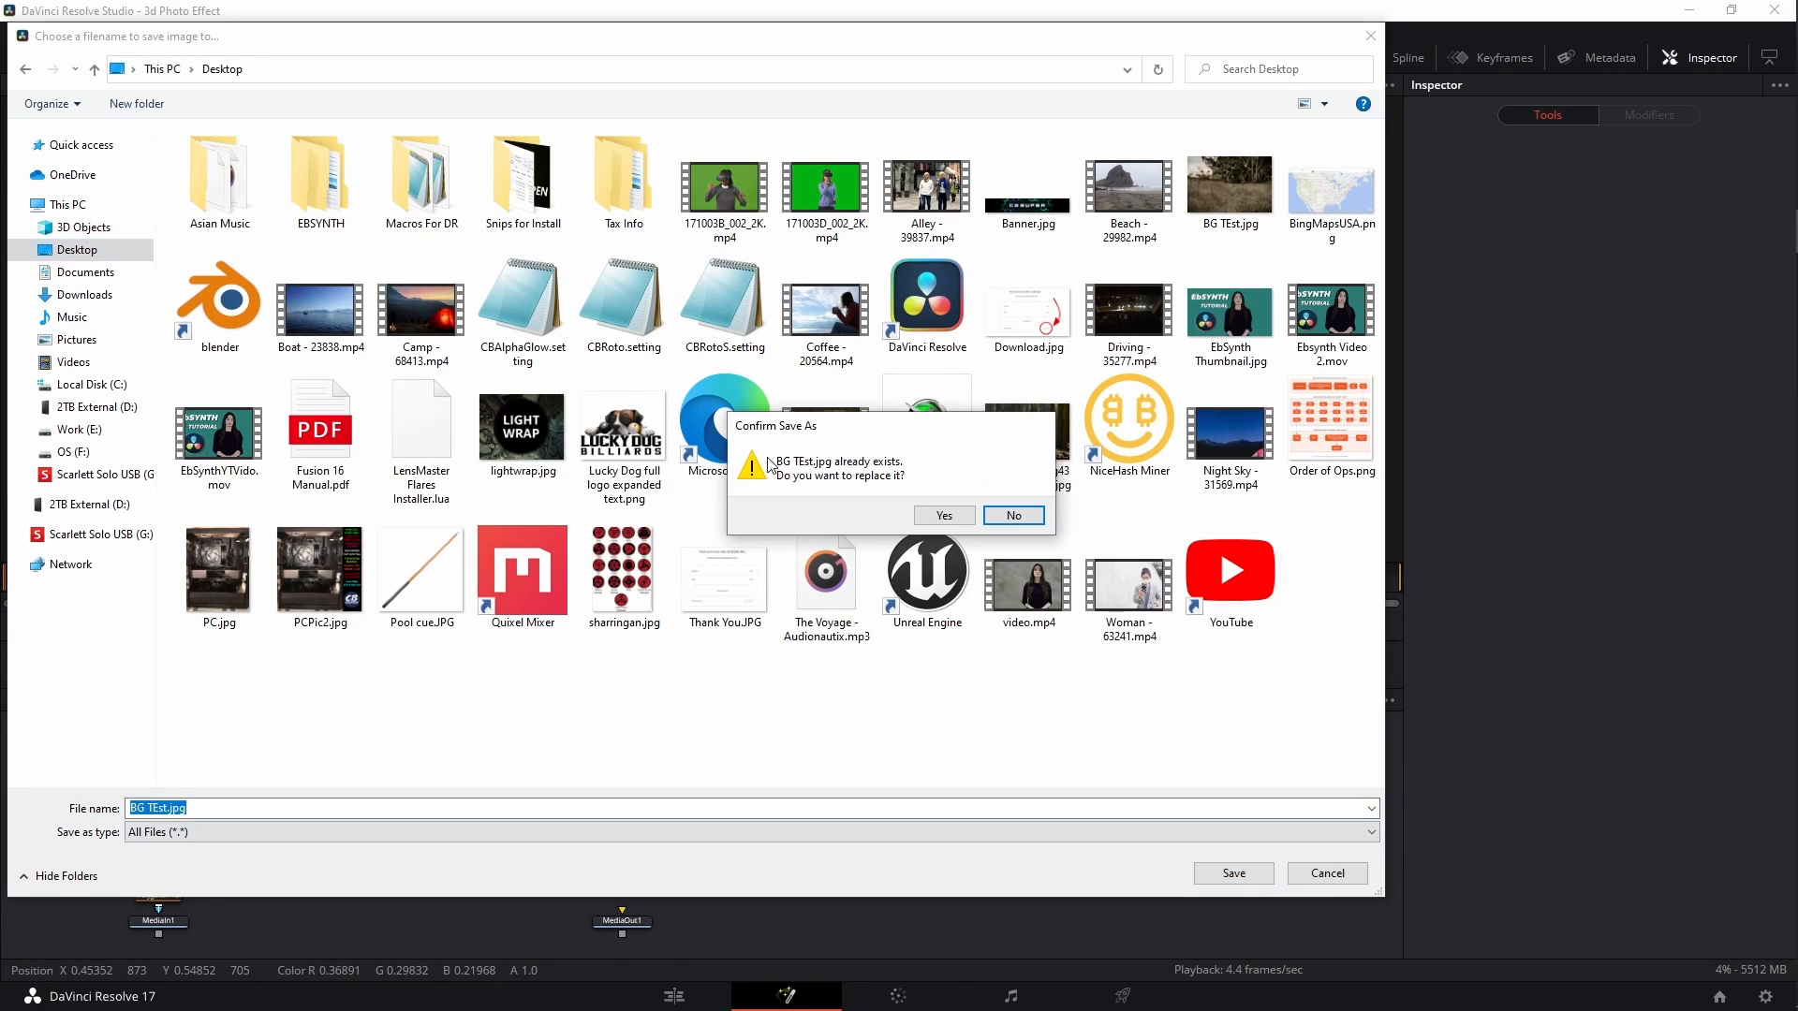
{"action": "left_click", "coordinate": [940, 517]}
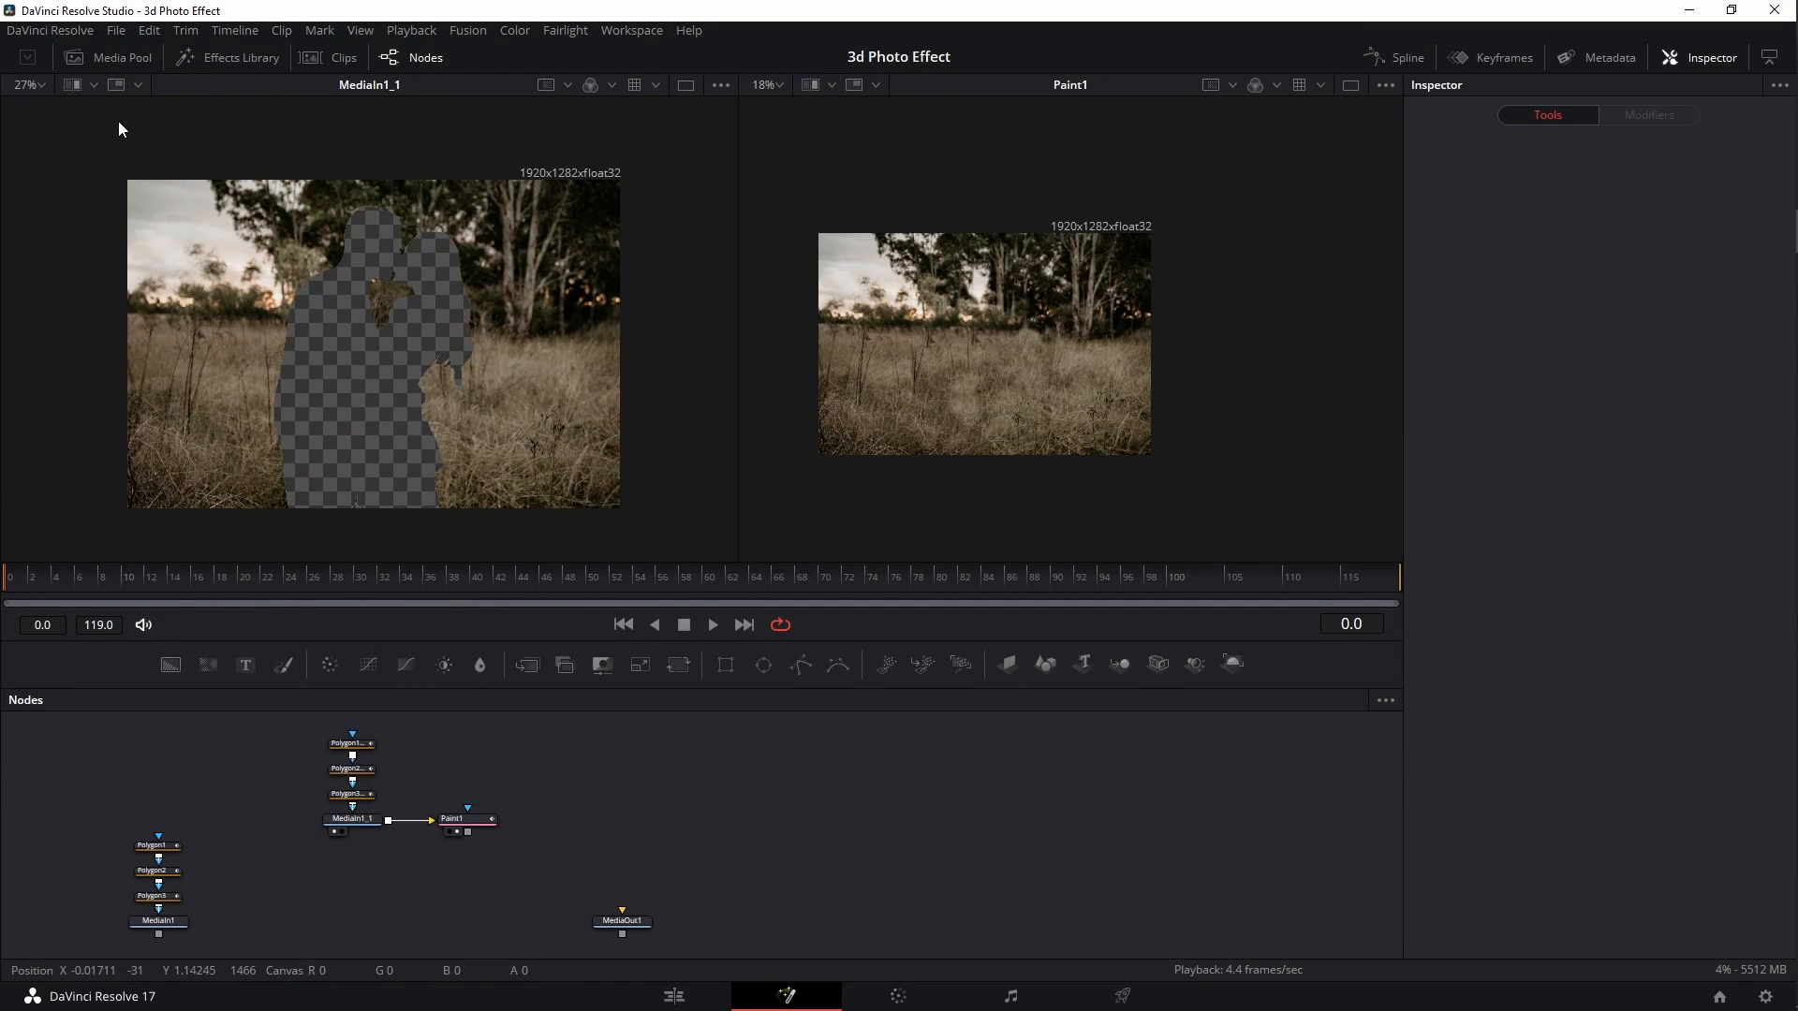
Bring BG TEst.jpg from the media pool into the node graph and view it next to Paint1 for comparison
{"action": "left_click", "coordinate": [121, 57]}
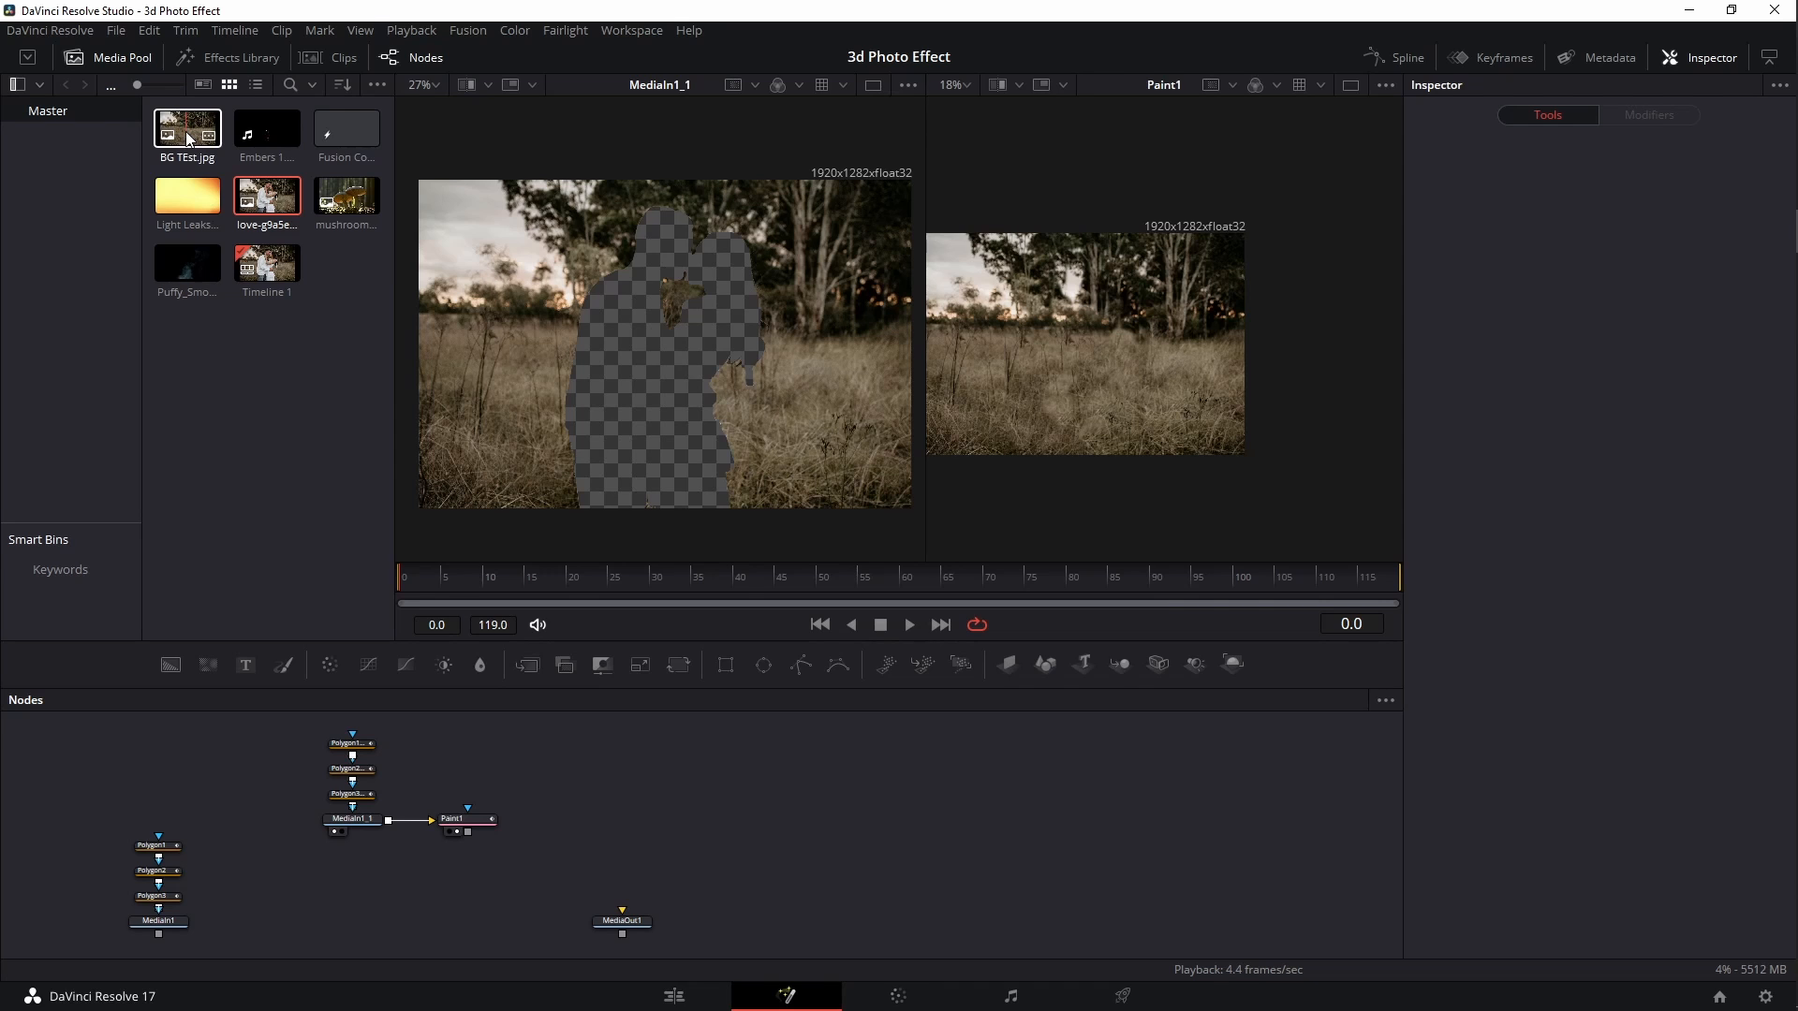
{"action": "left_click_drag", "start_coordinate": [185, 131], "coordinate": [592, 813]}
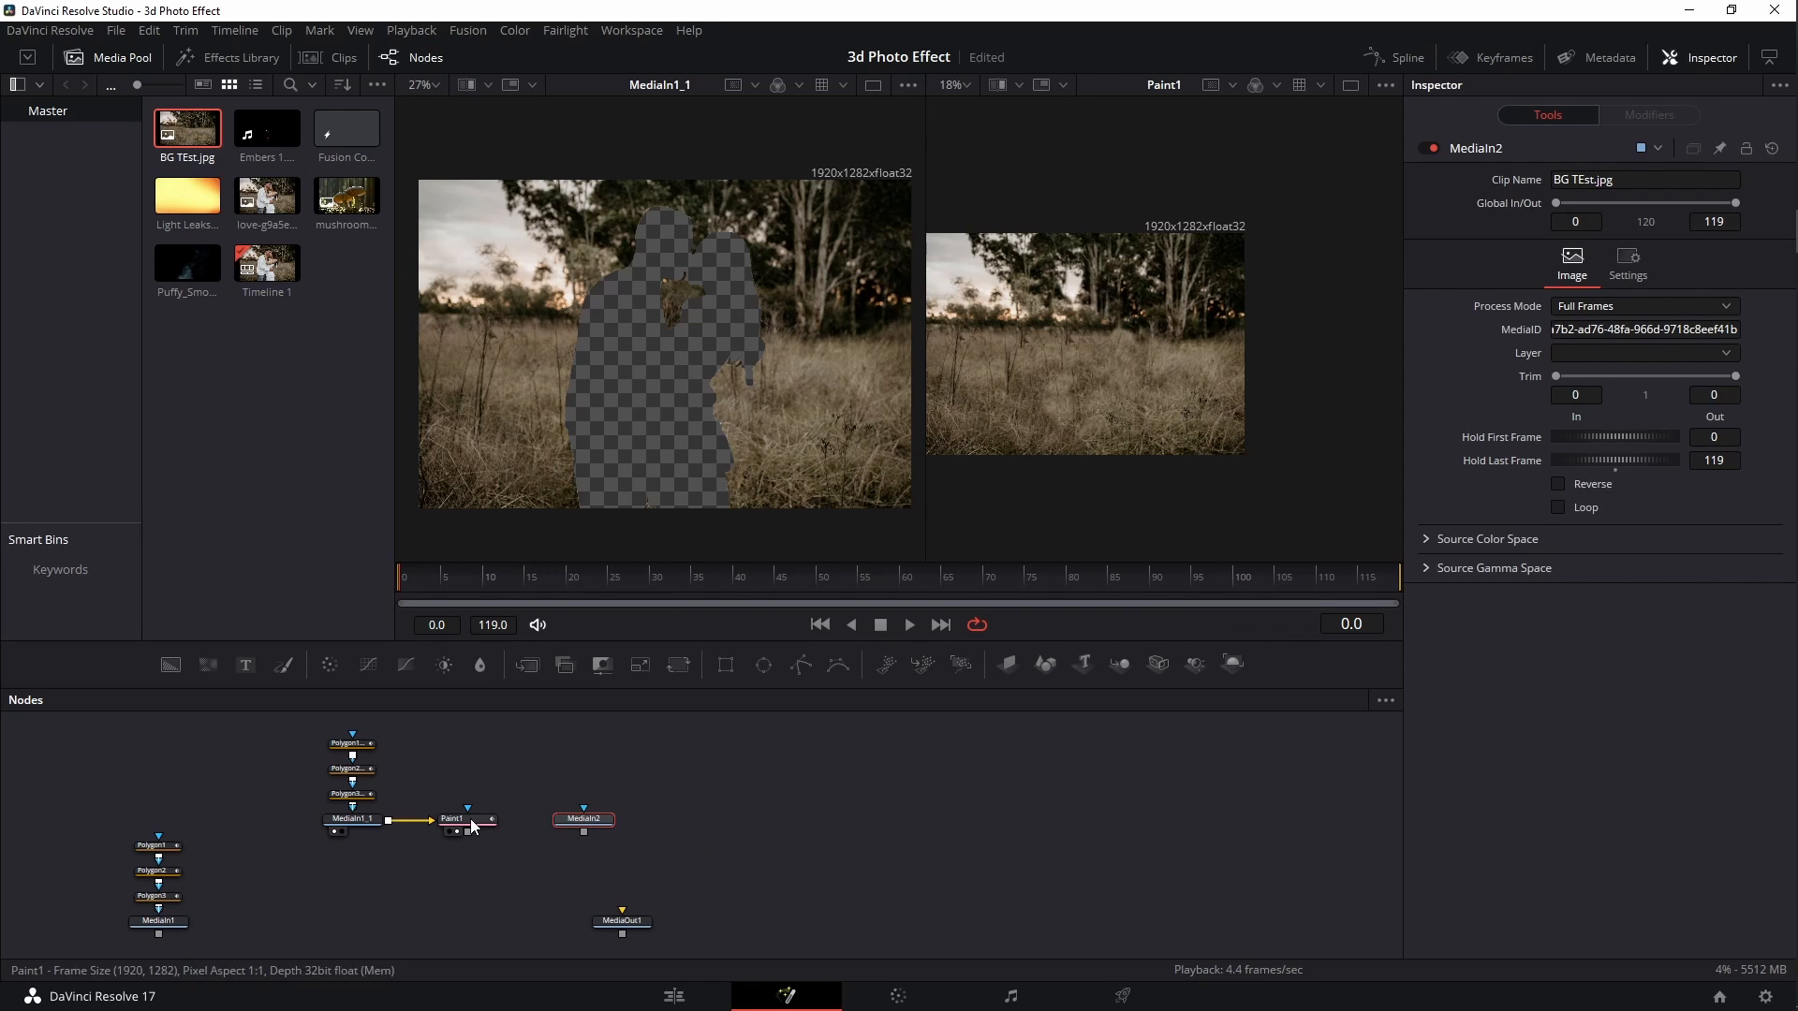
{"action": "key", "text": "1"}
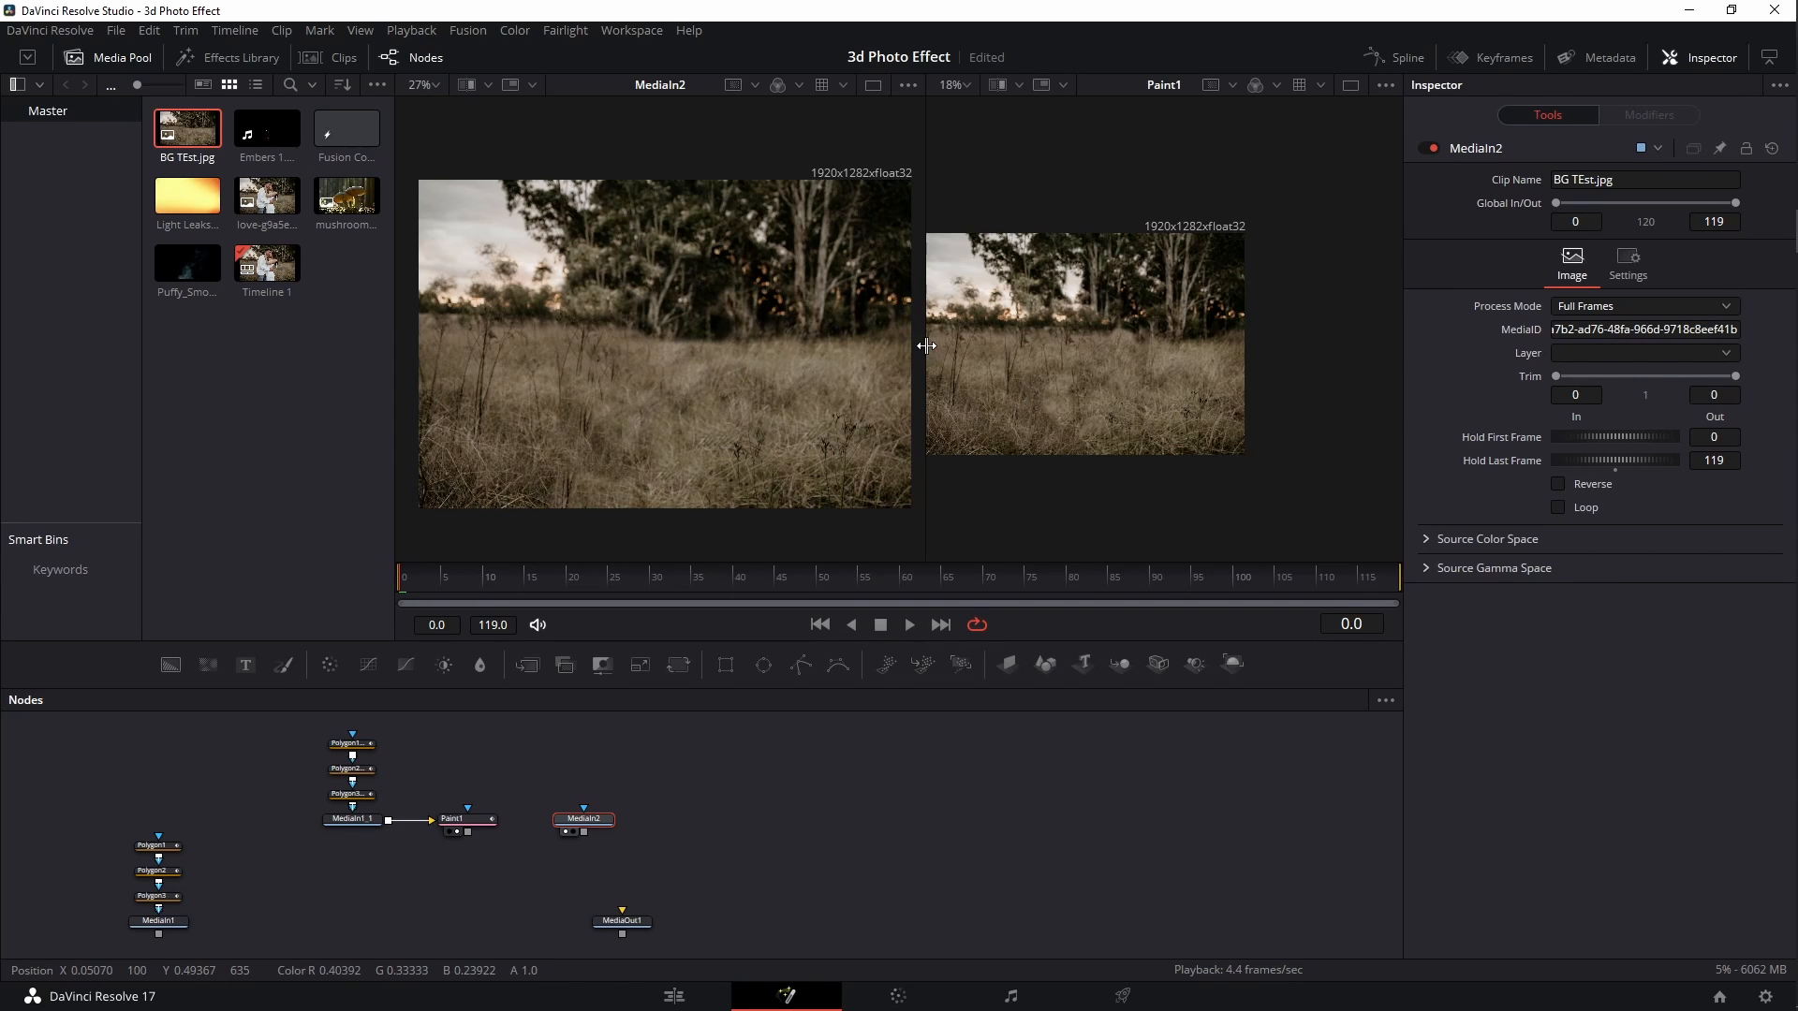
{"action": "left_click_drag", "start_coordinate": [926, 345], "coordinate": [870, 346]}
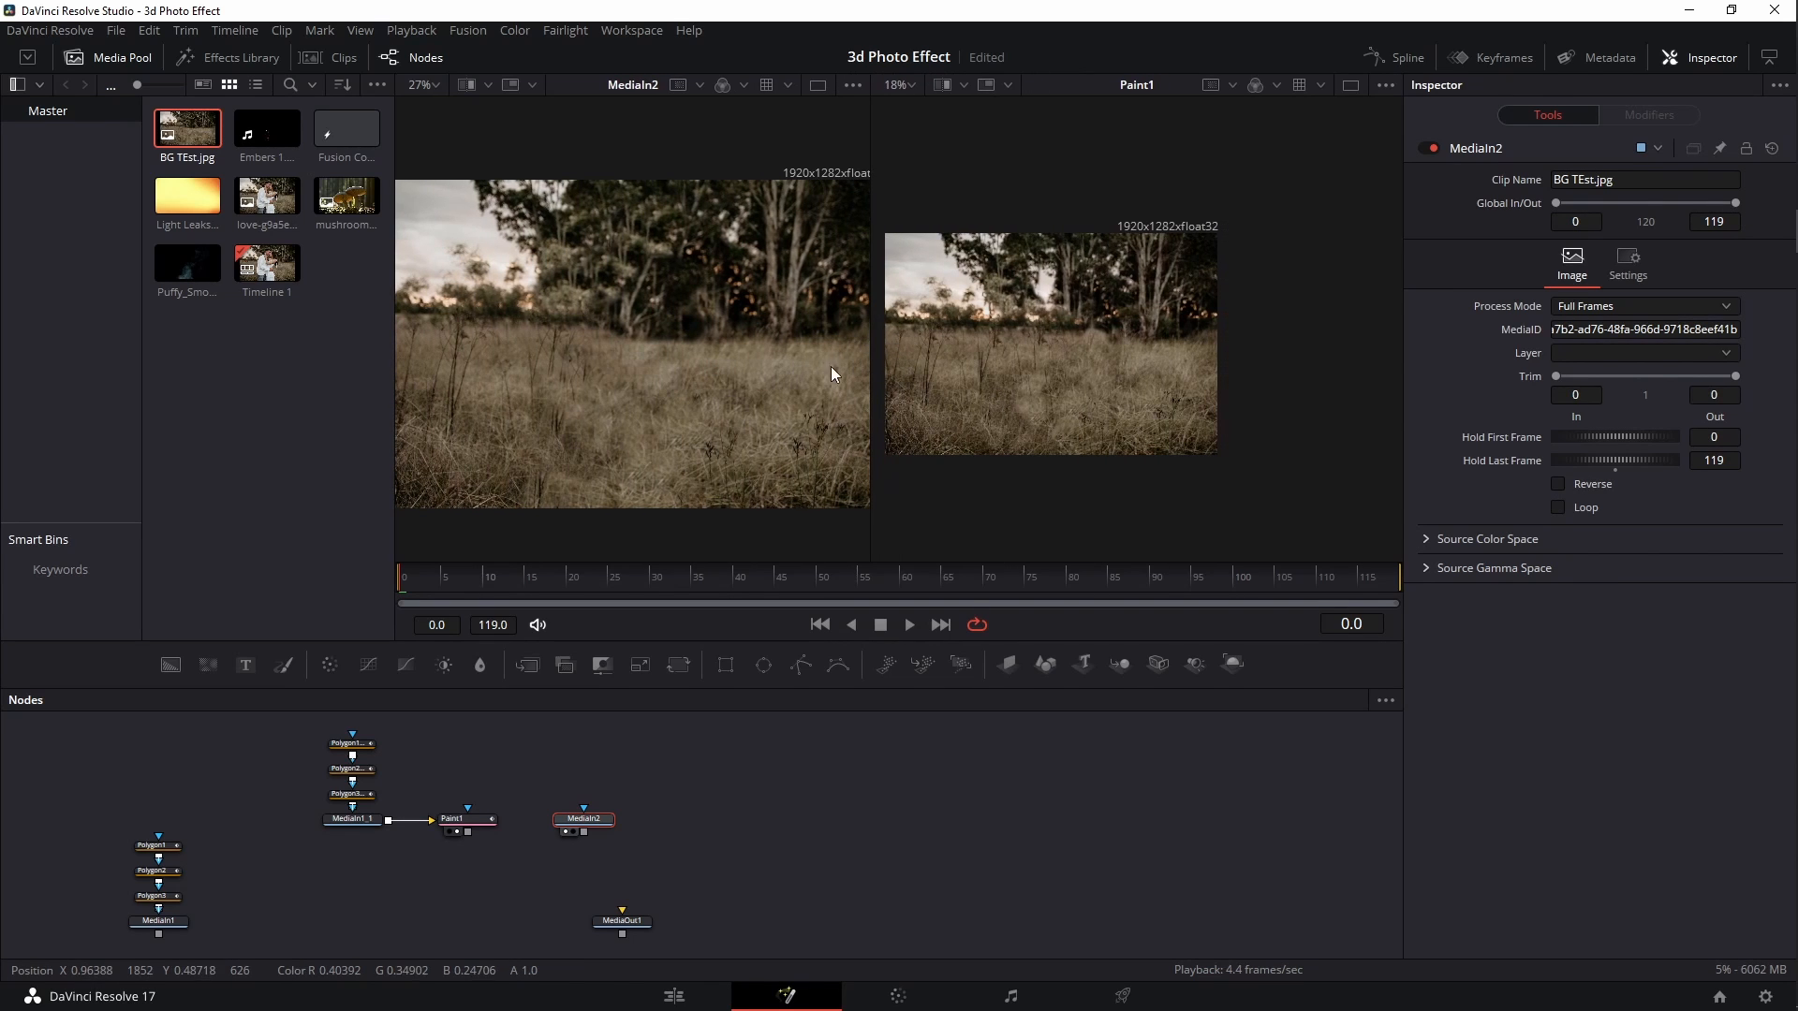
{"action": "scroll", "coordinate": [704, 379], "scroll_direction": "down", "scroll_amount": 2}
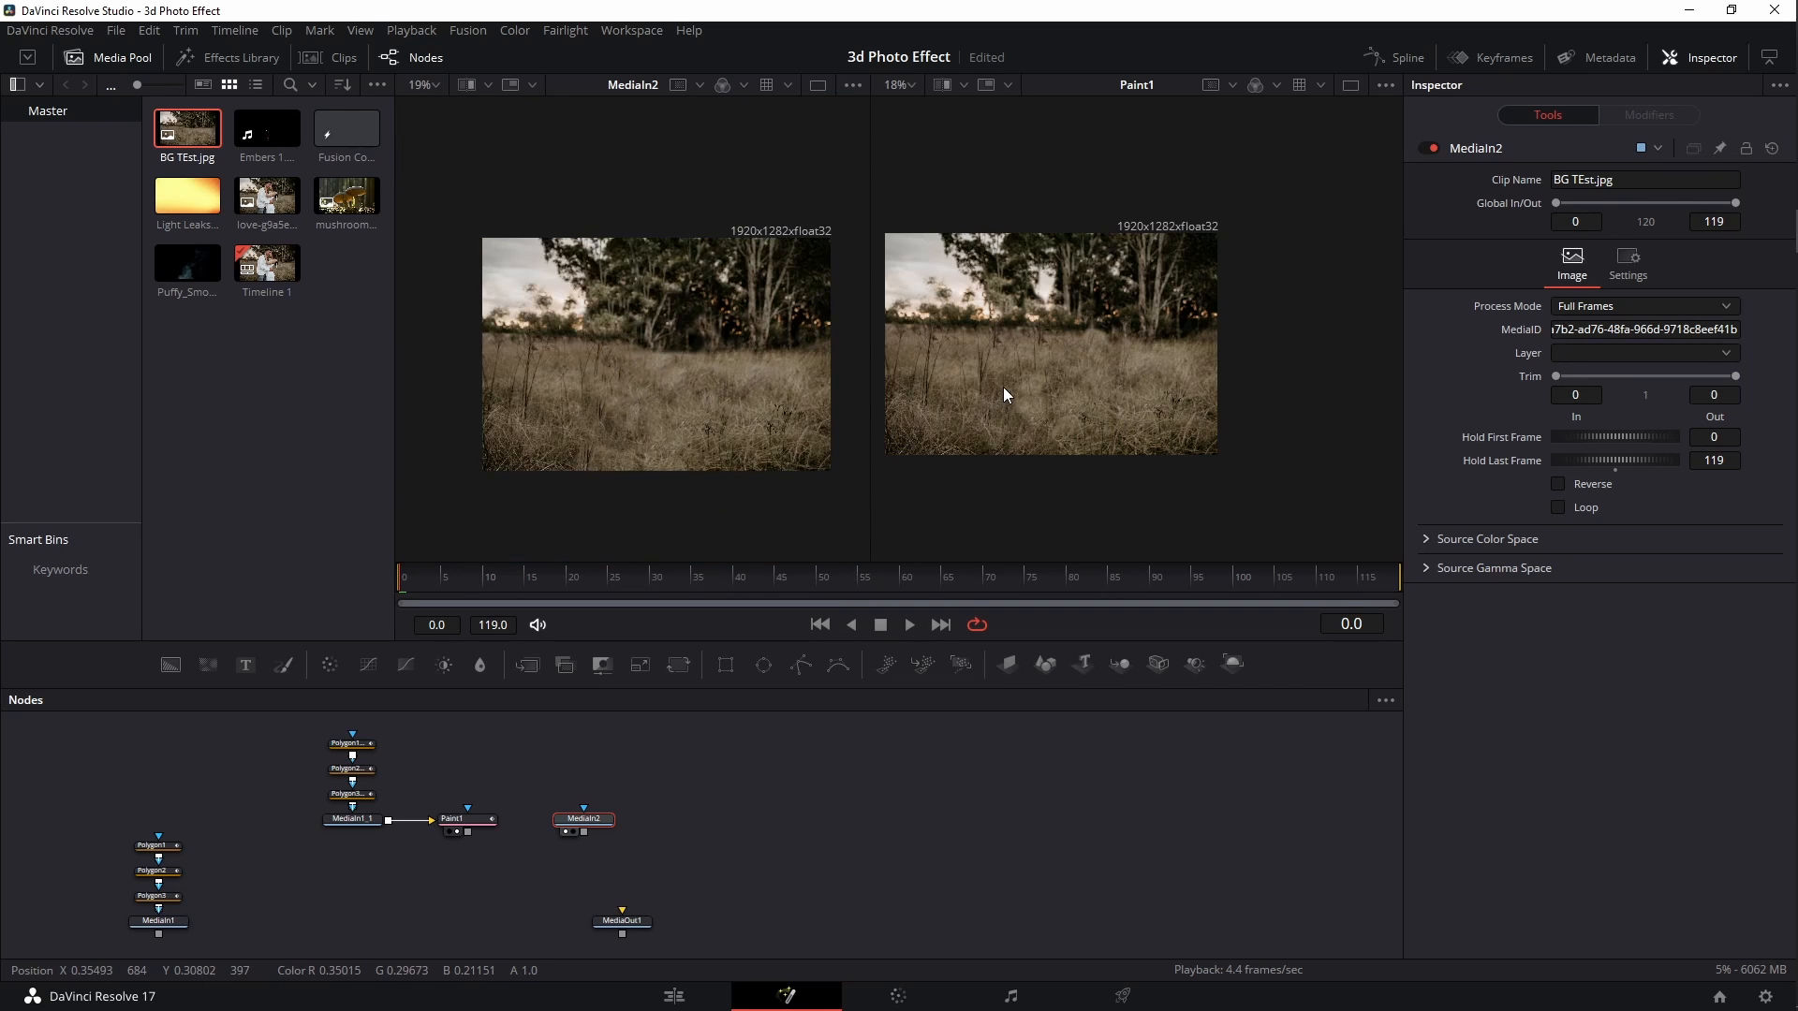
{"action": "left_click", "coordinate": [120, 60]}
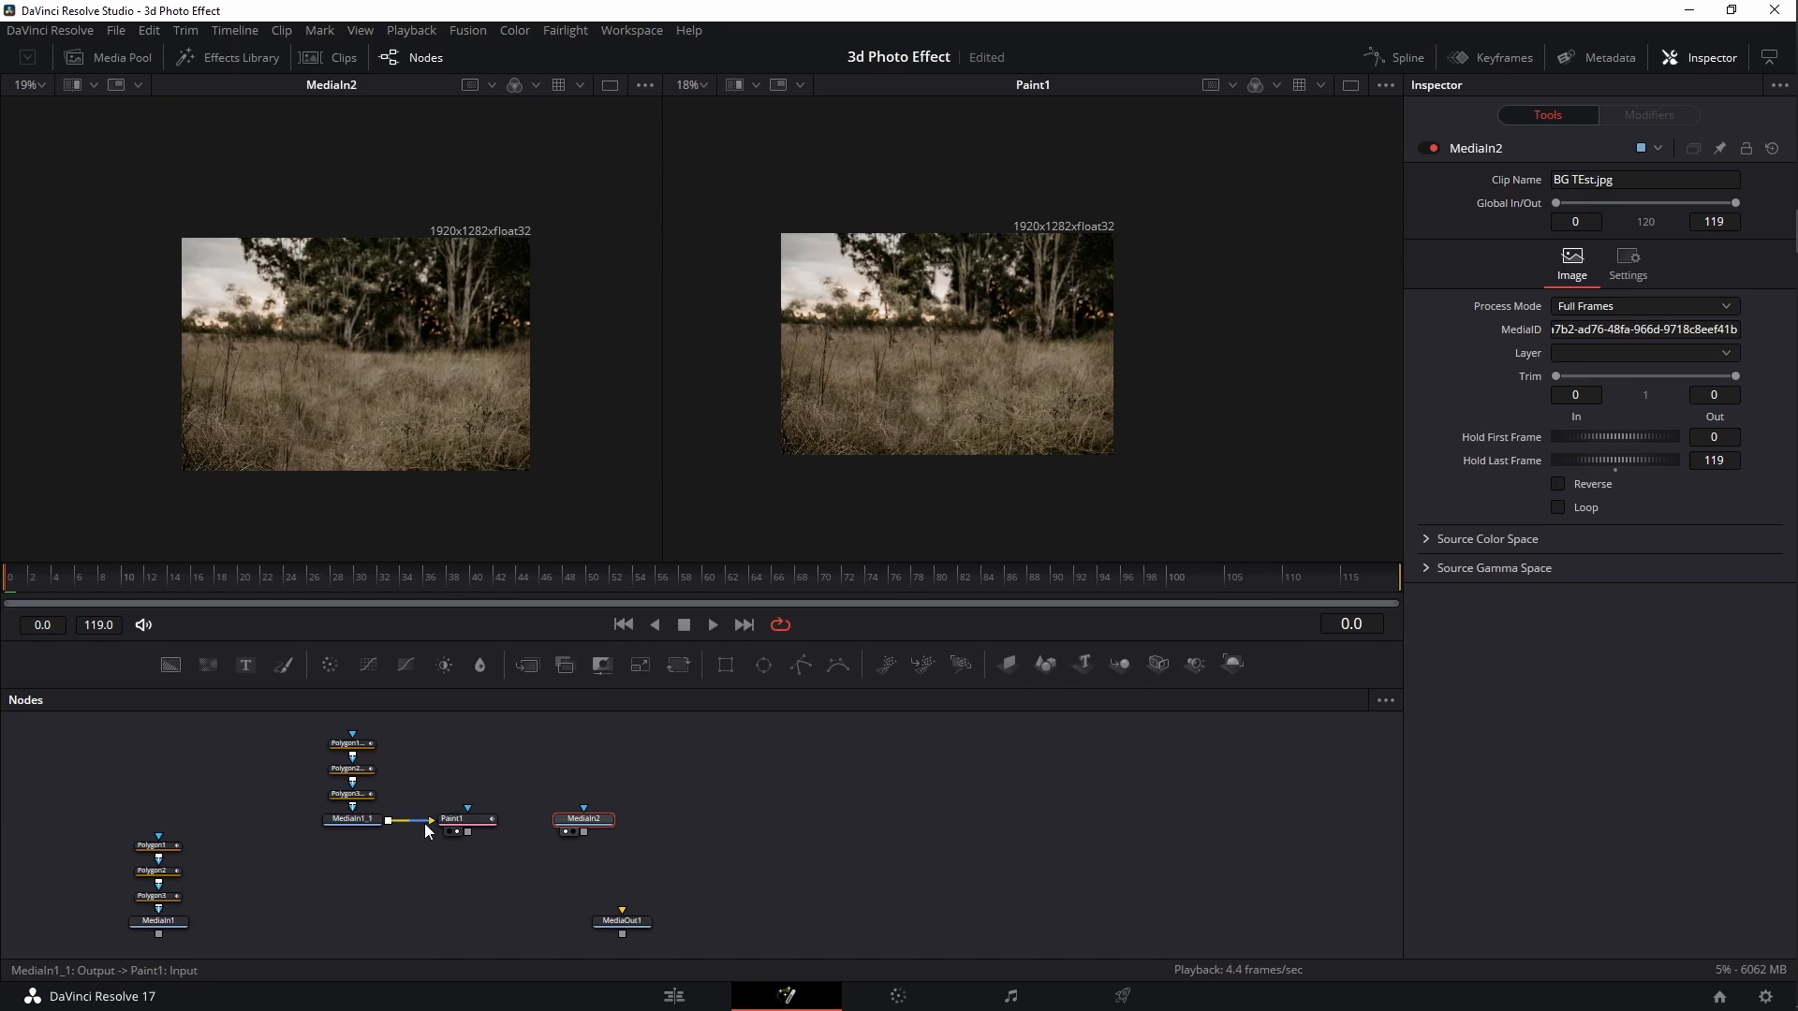
Delete Paint1, MediaIn1_1 and its polygon masks, and place the MediaIn2 node closer to MediaIn1
{"action": "left_click_drag", "start_coordinate": [311, 732], "coordinate": [509, 848]}
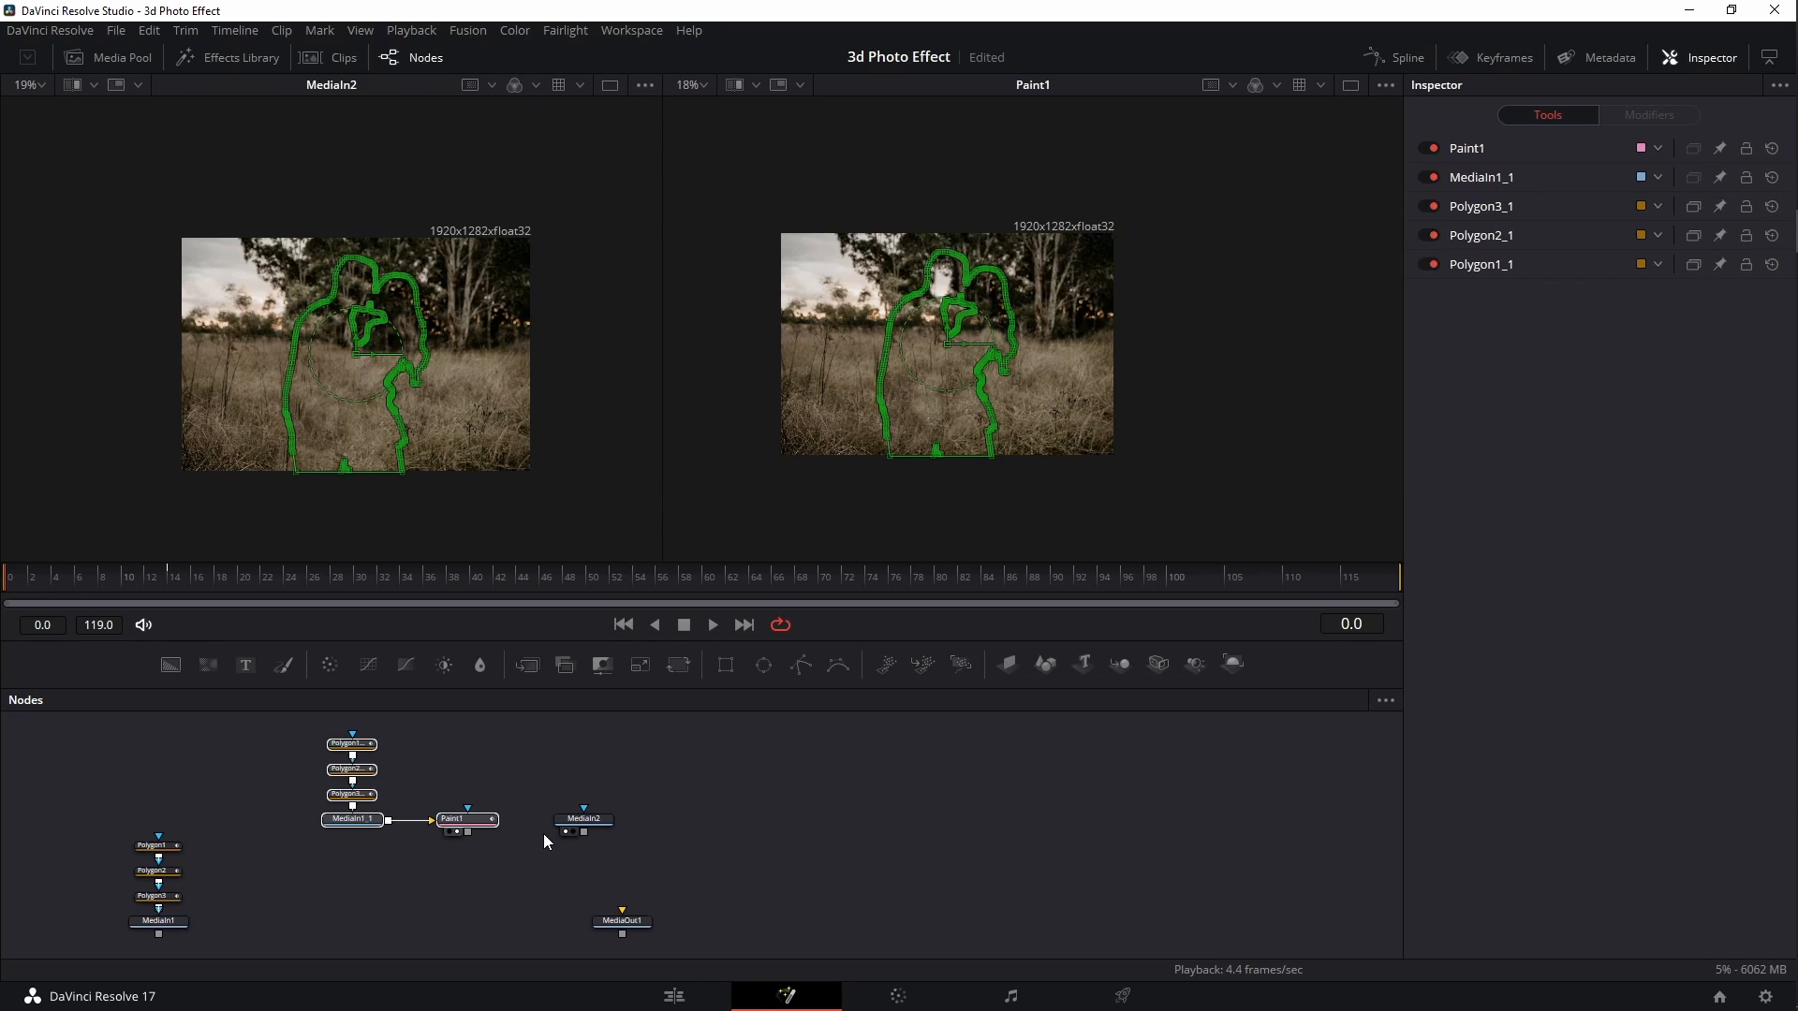
{"action": "key", "text": "Delete"}
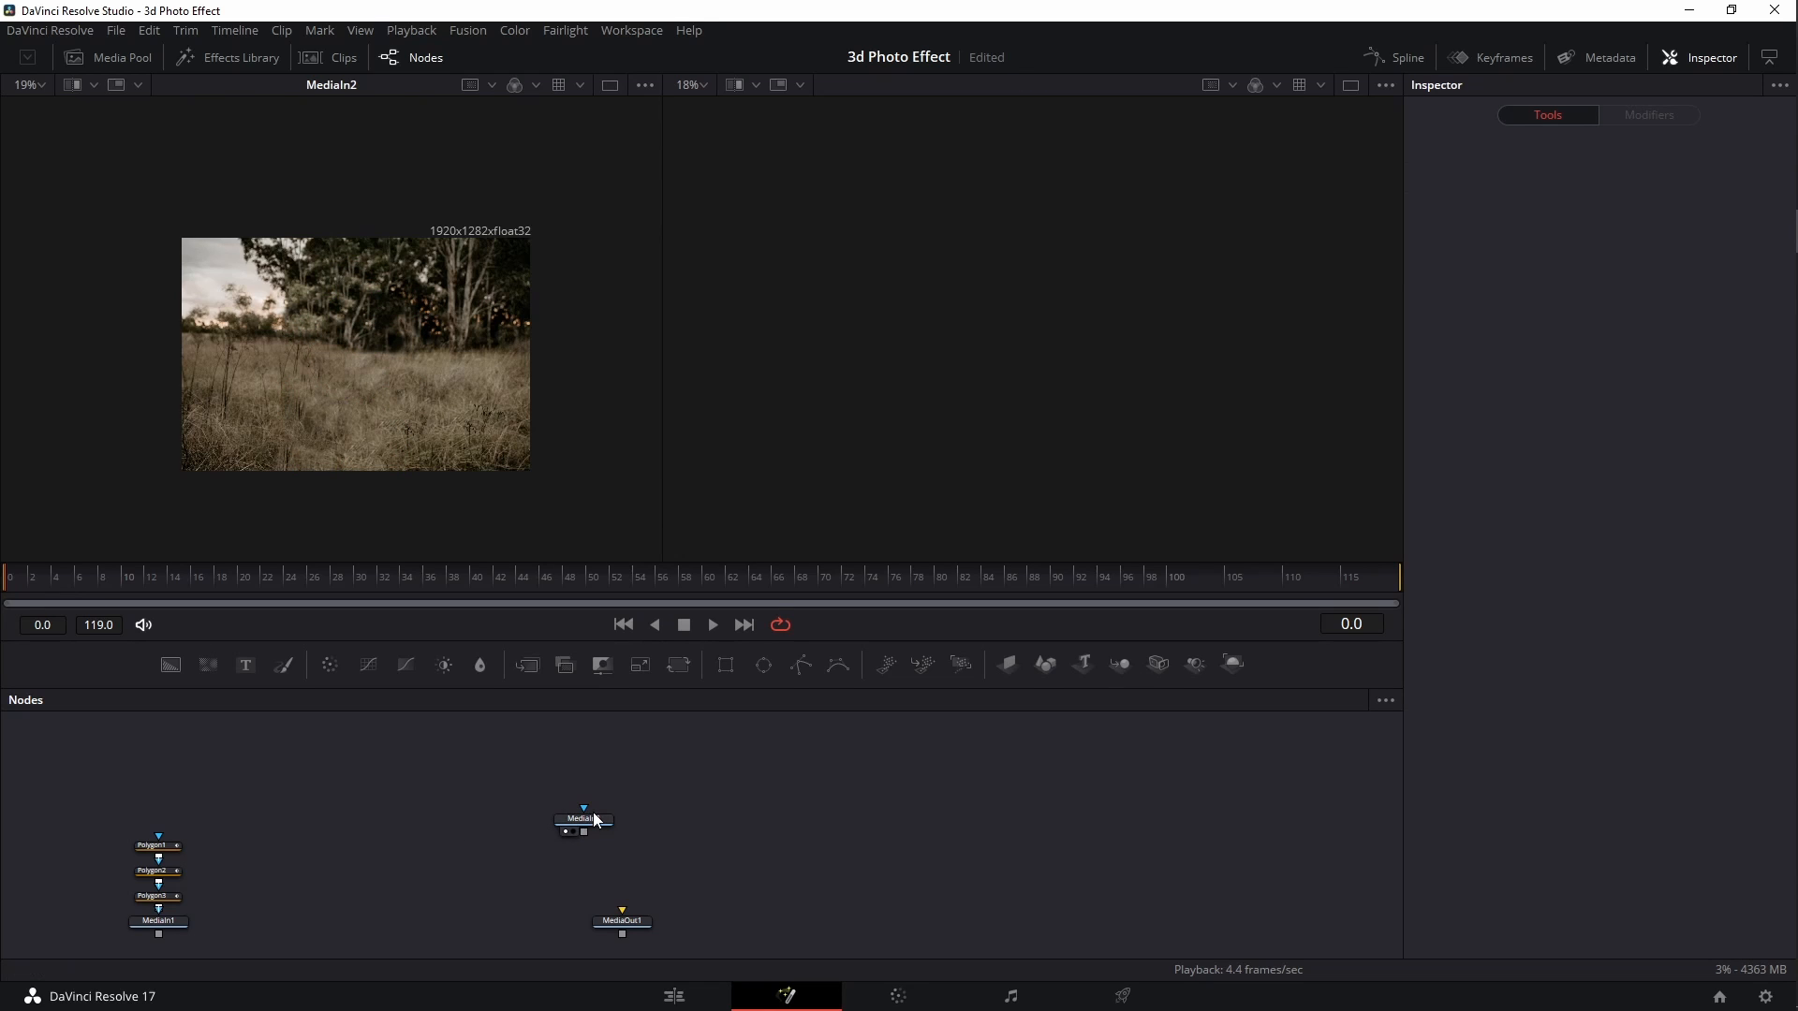
{"action": "left_click", "coordinate": [583, 820]}
{"action": "left_click_drag", "start_coordinate": [368, 851], "coordinate": [350, 867]}
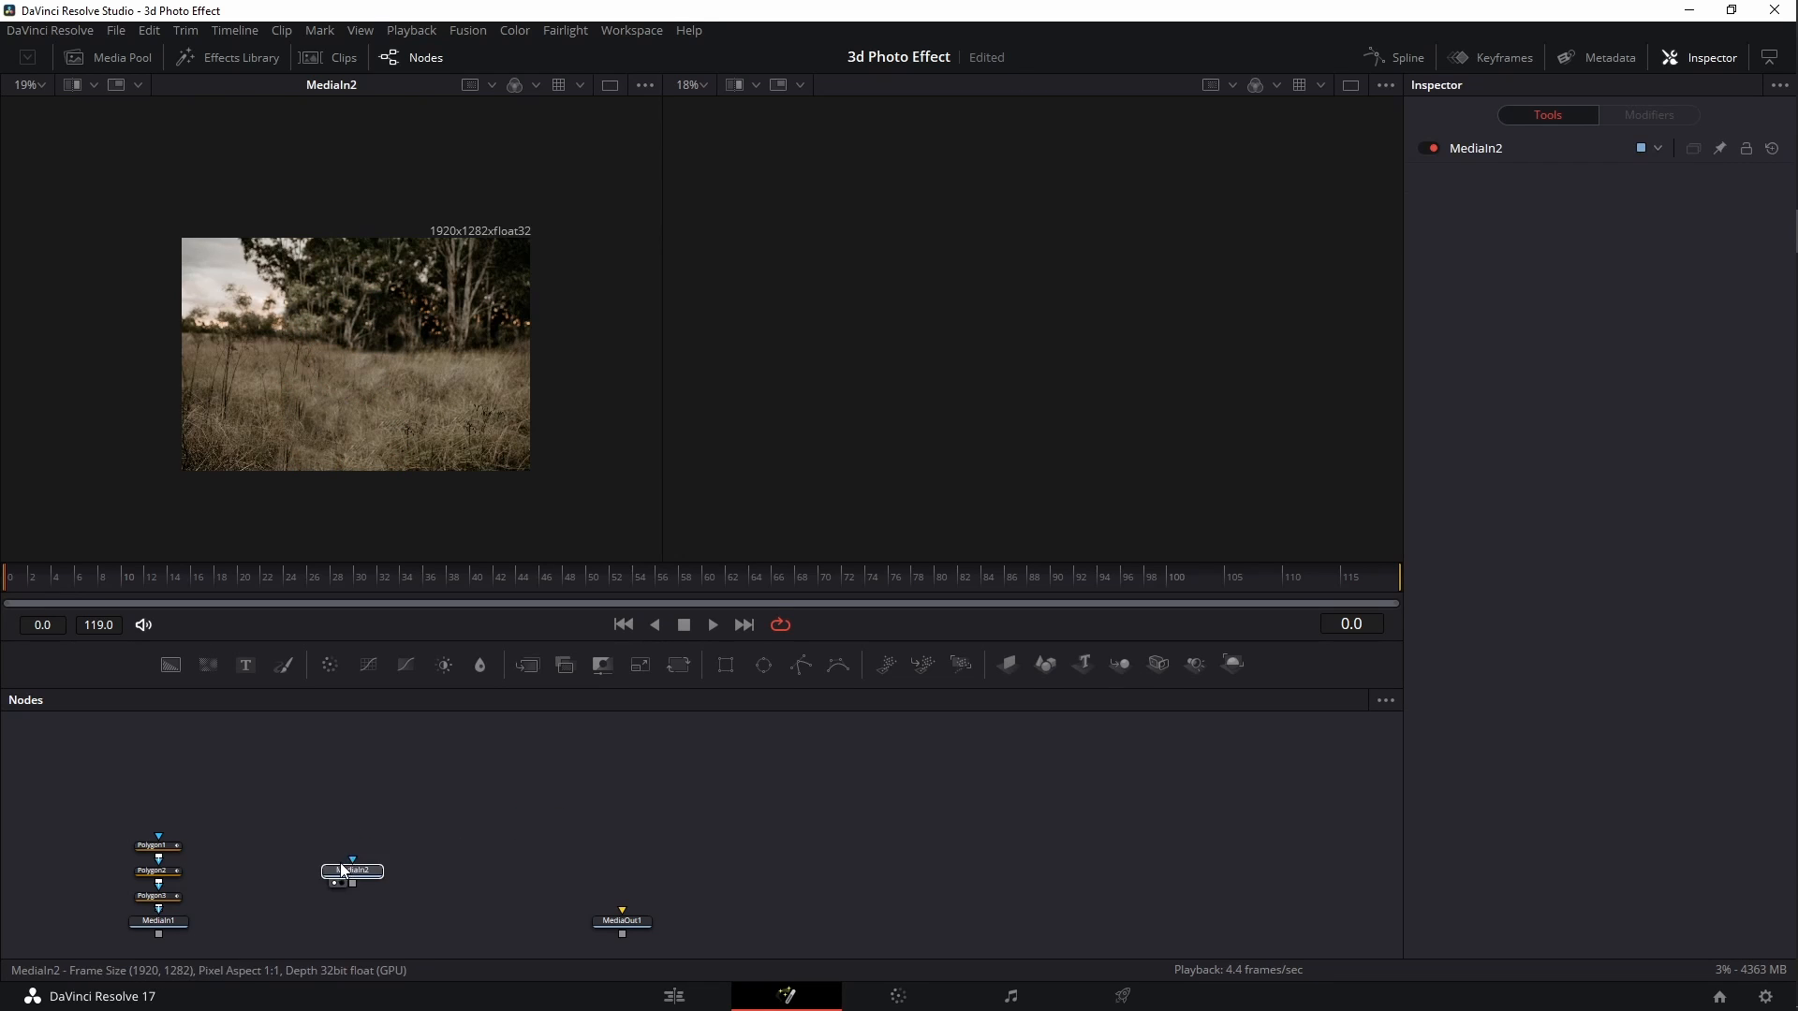
Rename the MediaIn2 node as BG
{"action": "key", "text": "F2"}
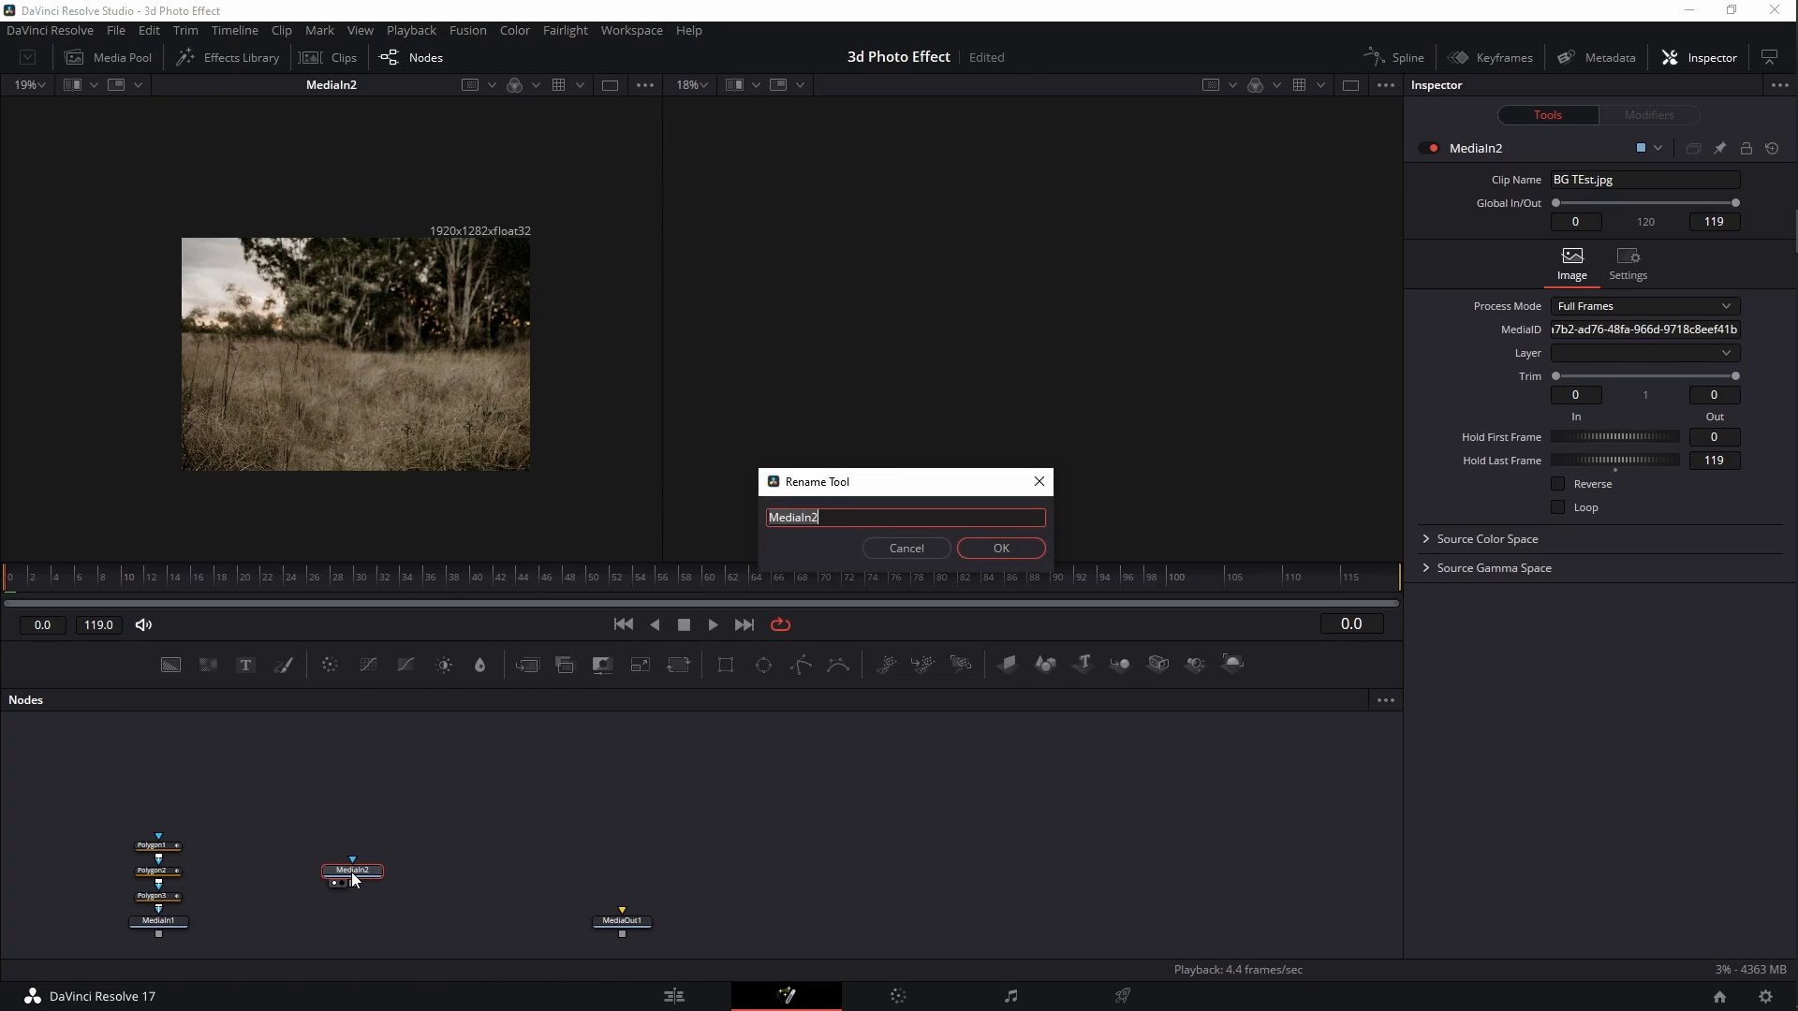
{"action": "type", "text": "BG"}
{"action": "key", "text": "Return"}
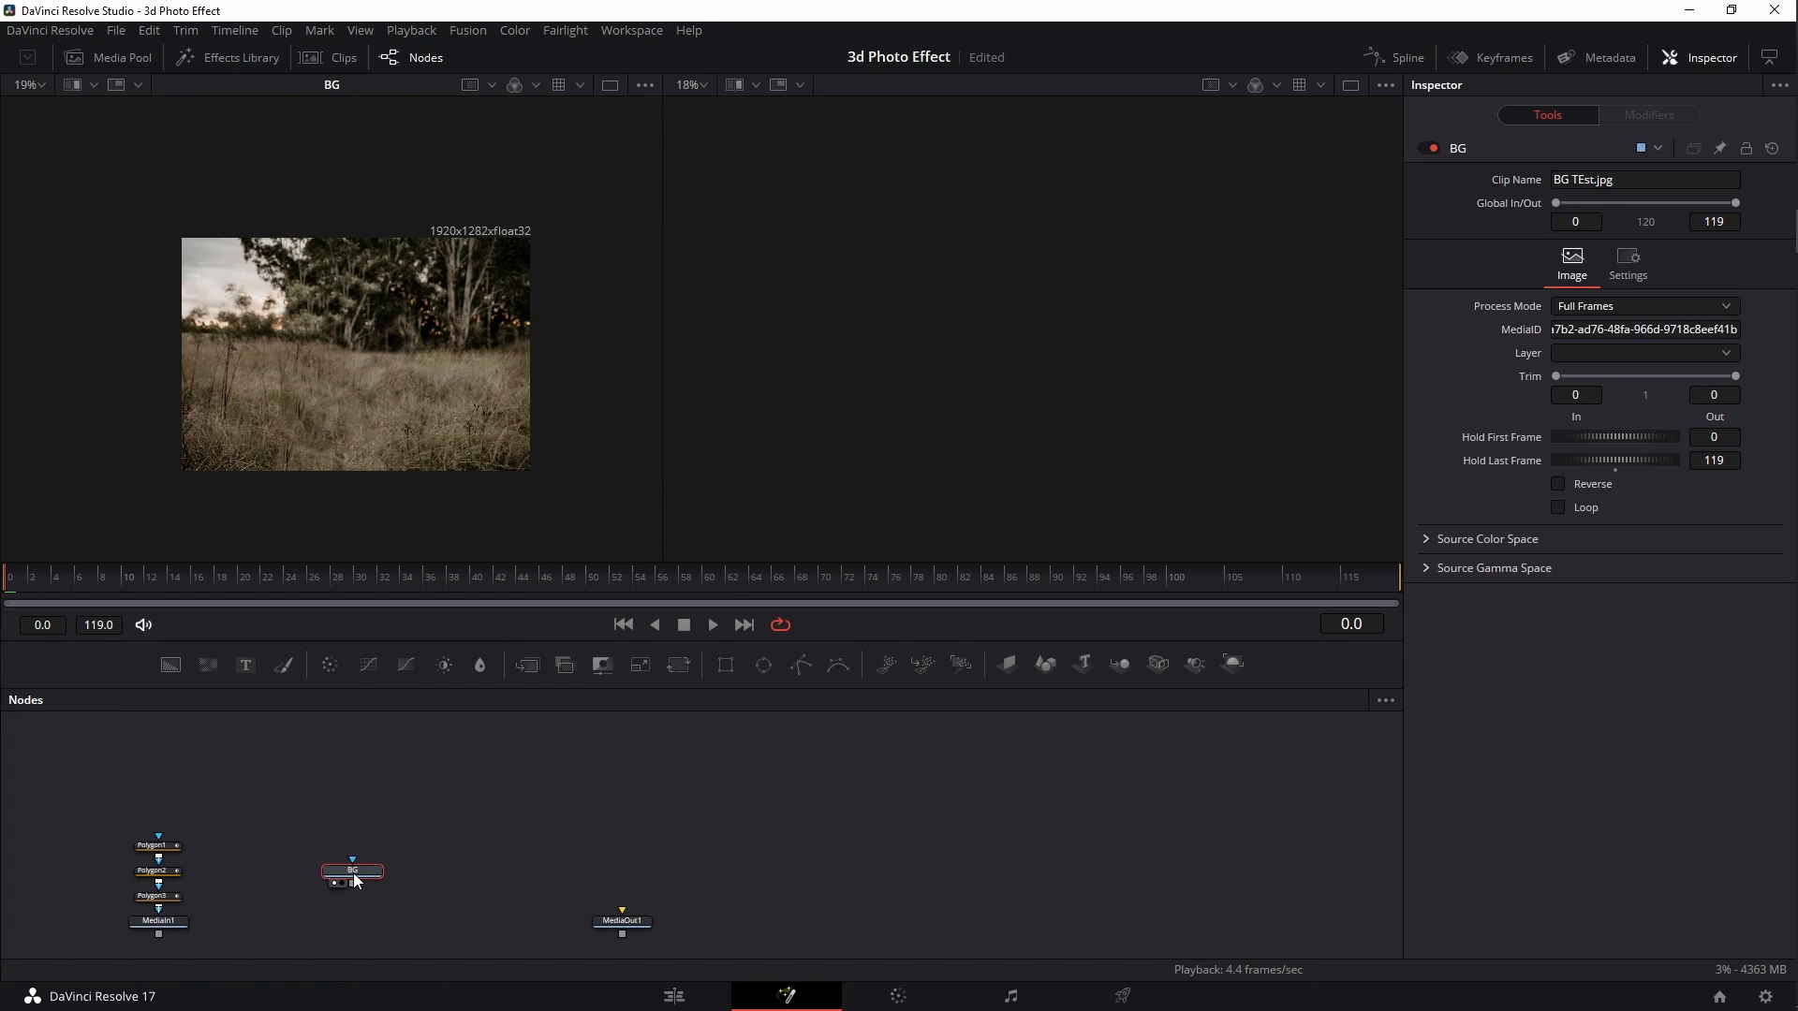
{"action": "left_click_drag", "start_coordinate": [479, 893], "coordinate": [571, 823]}
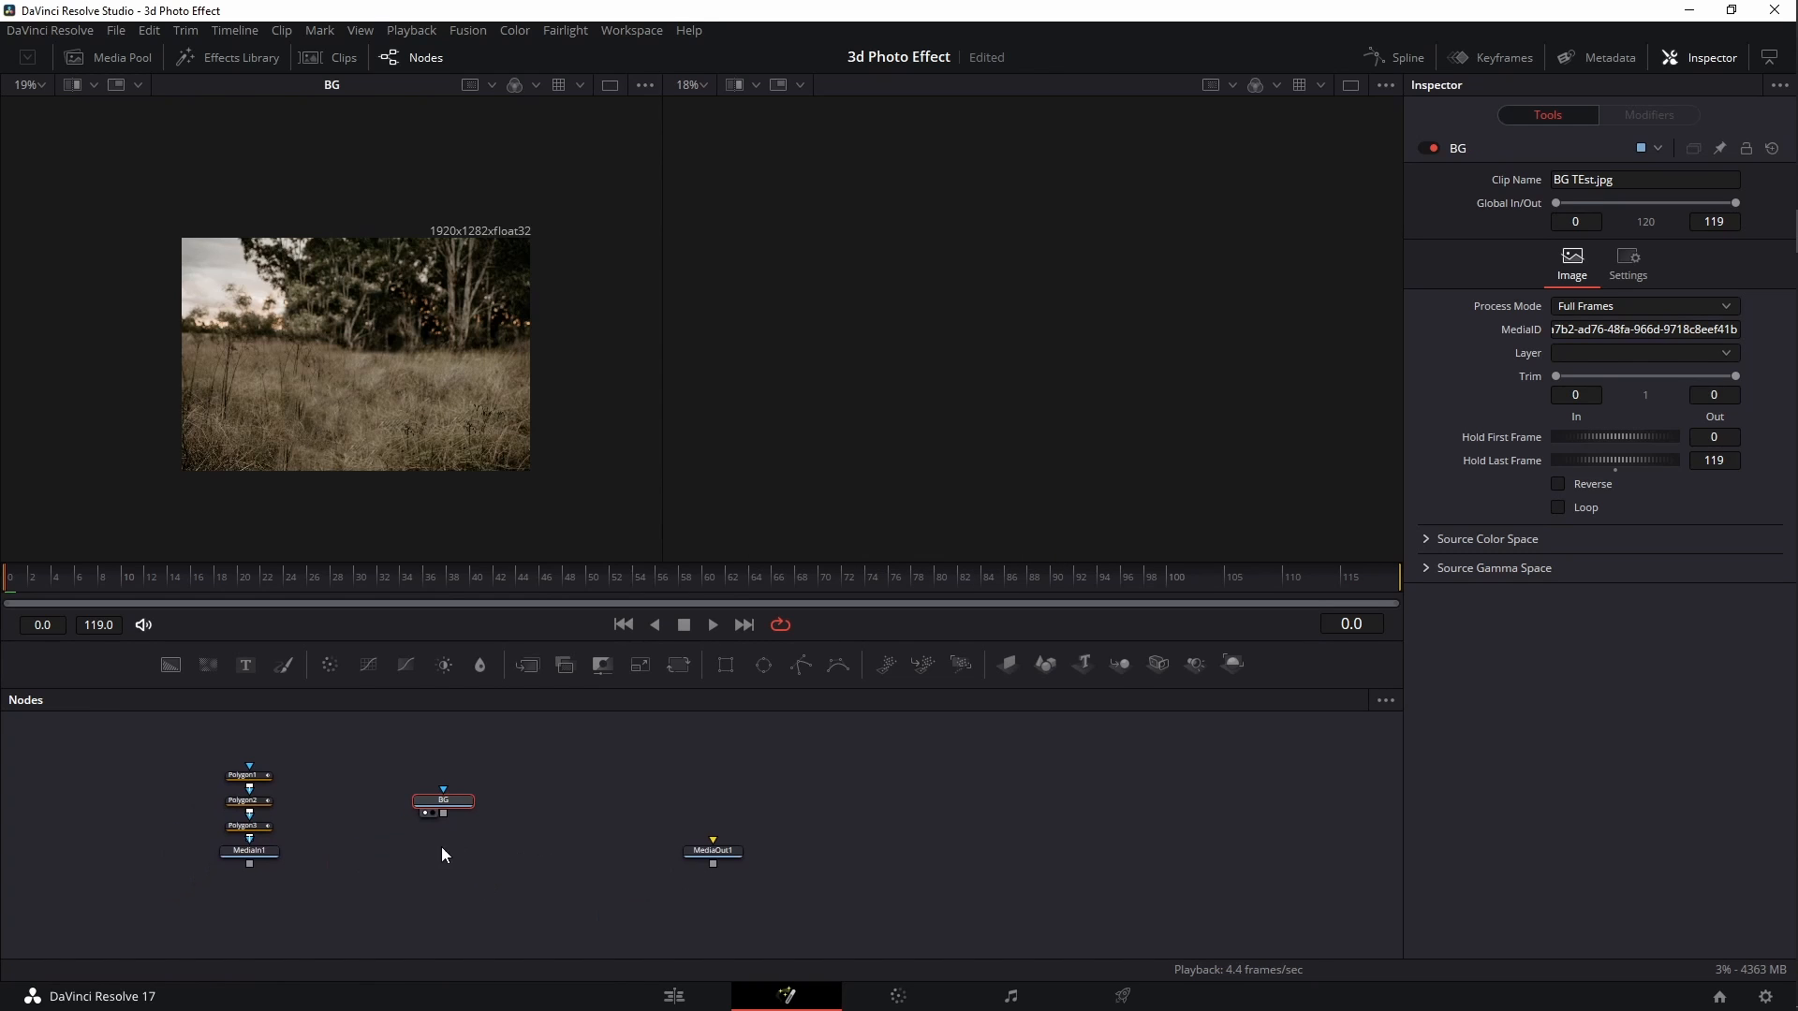
Line up the BG node beside MediaIn1, and show BG in the first viewer and MediaIn1 in the second
{"action": "left_click", "coordinate": [254, 856]}
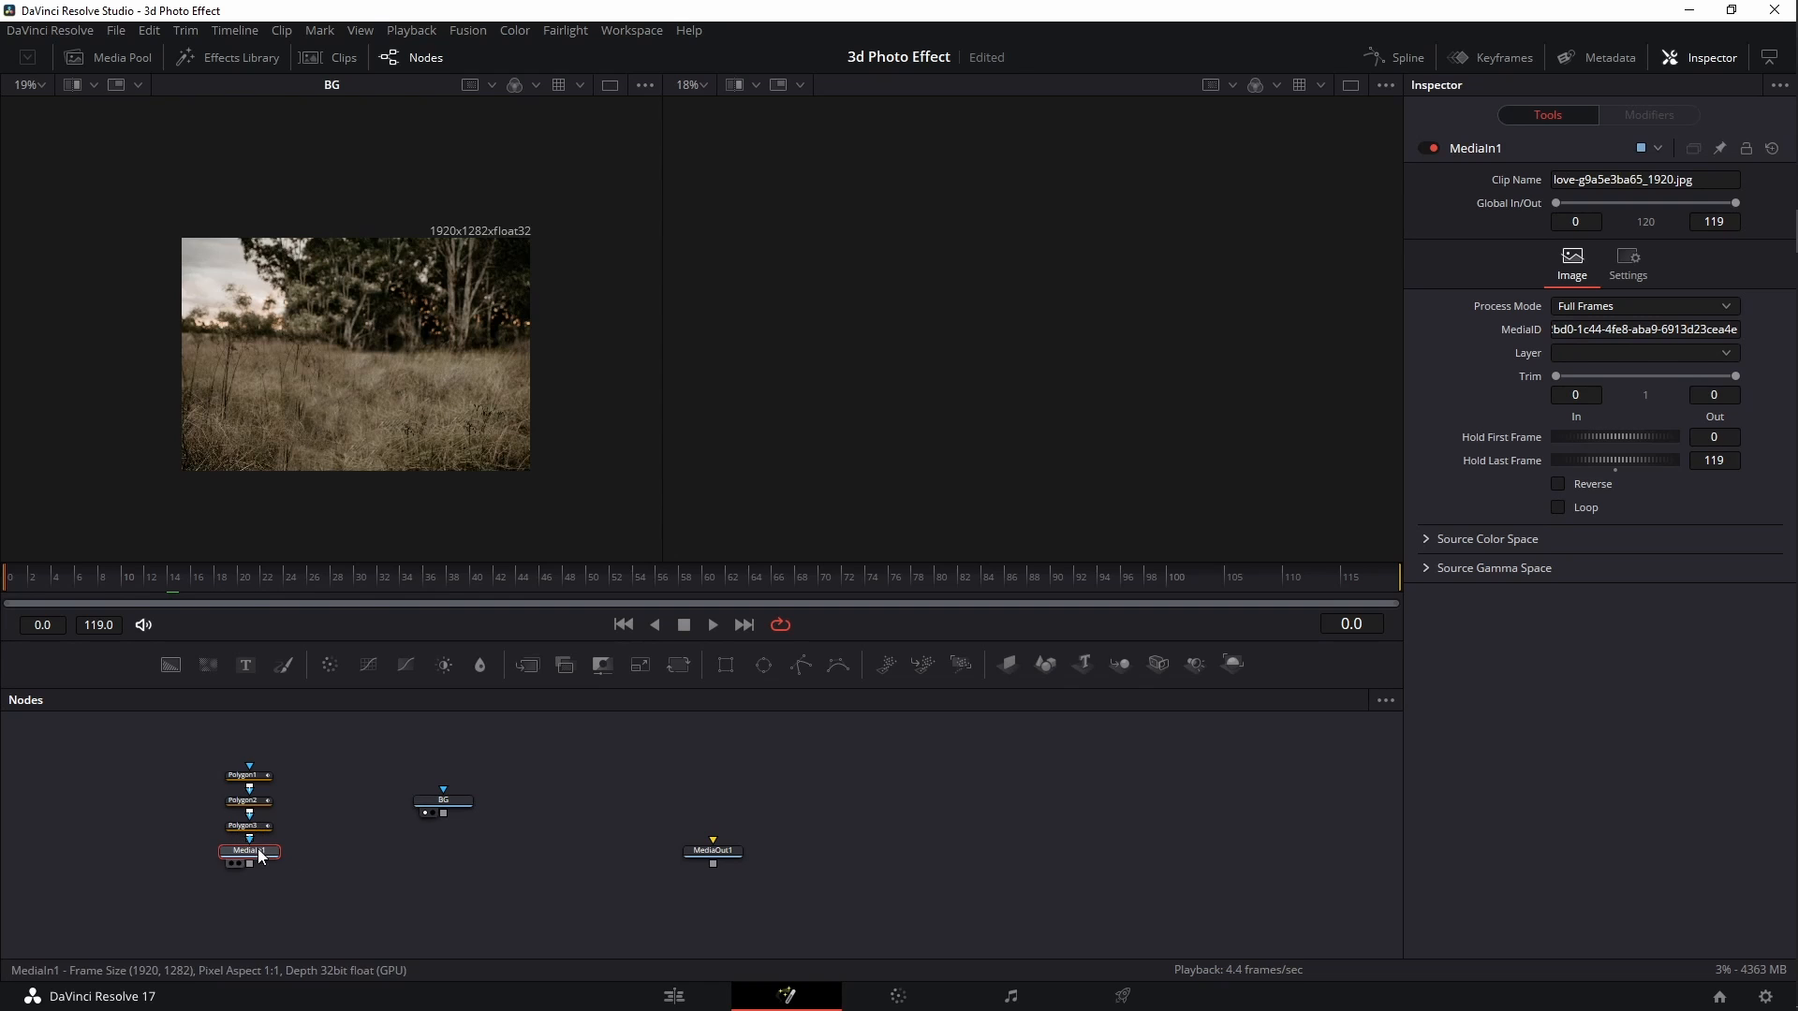
{"action": "left_click_drag", "start_coordinate": [257, 848], "coordinate": [334, 298]}
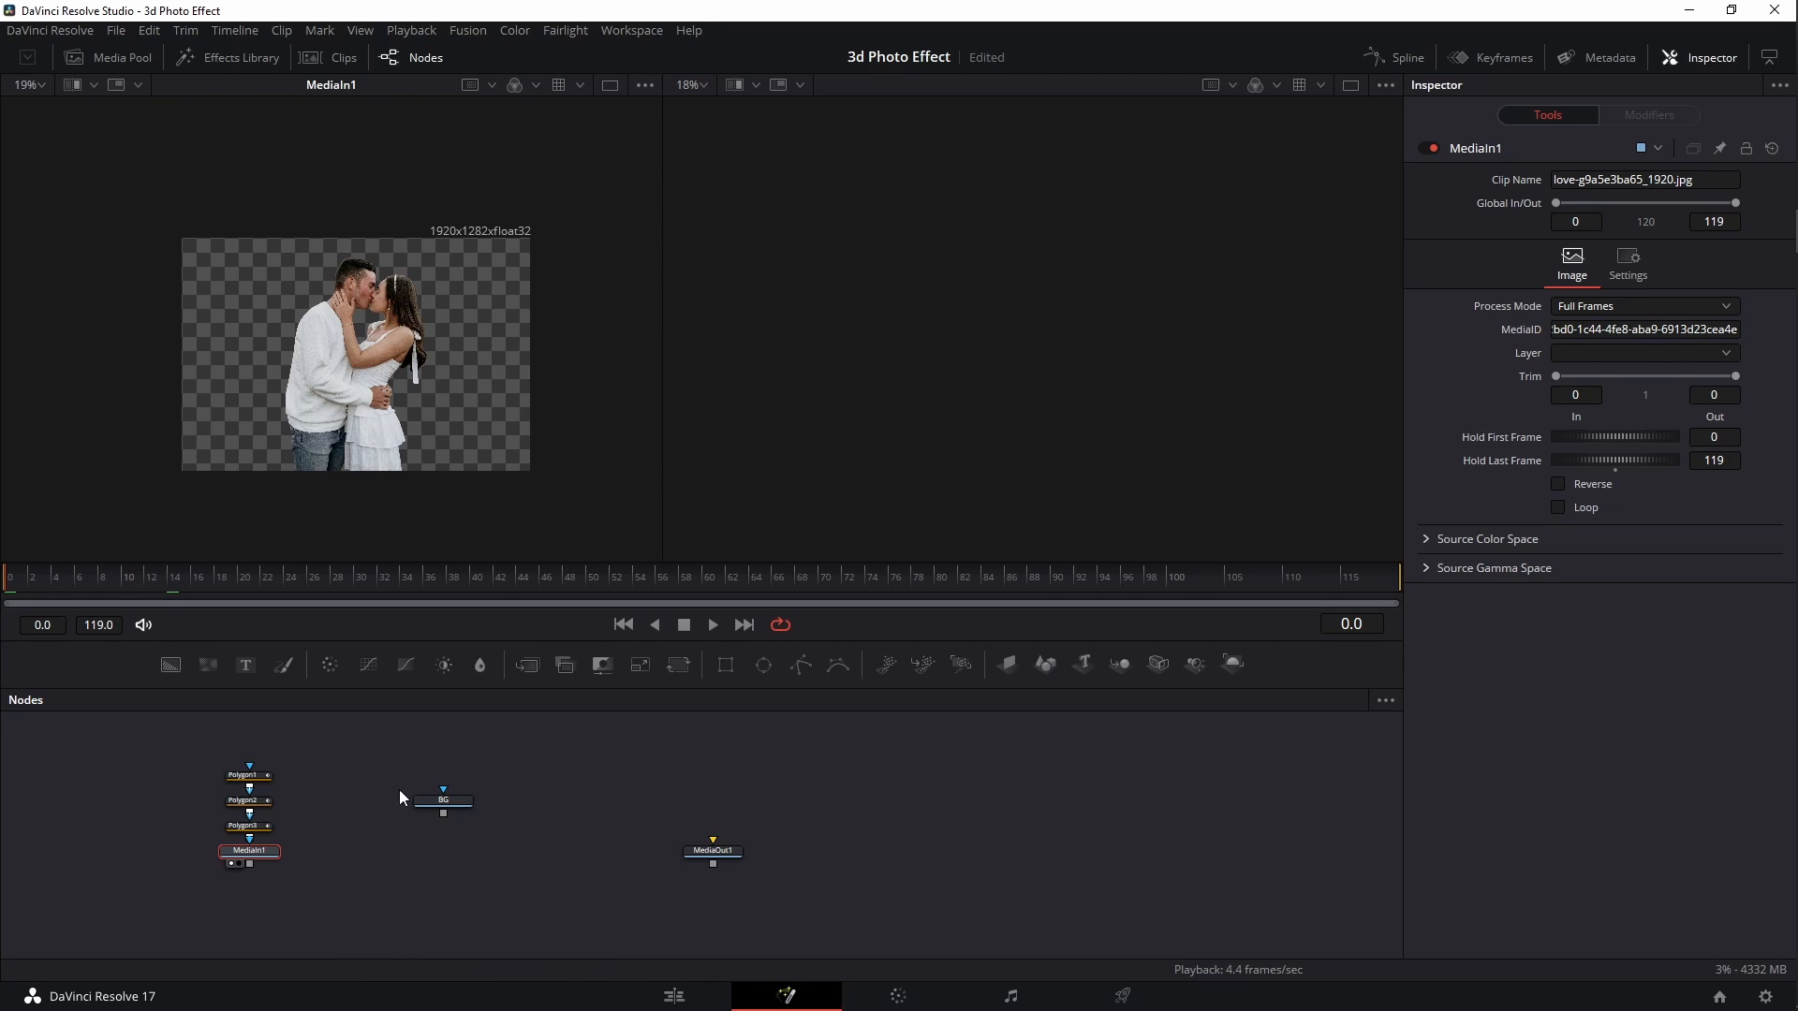
{"action": "left_click_drag", "start_coordinate": [445, 808], "coordinate": [377, 856]}
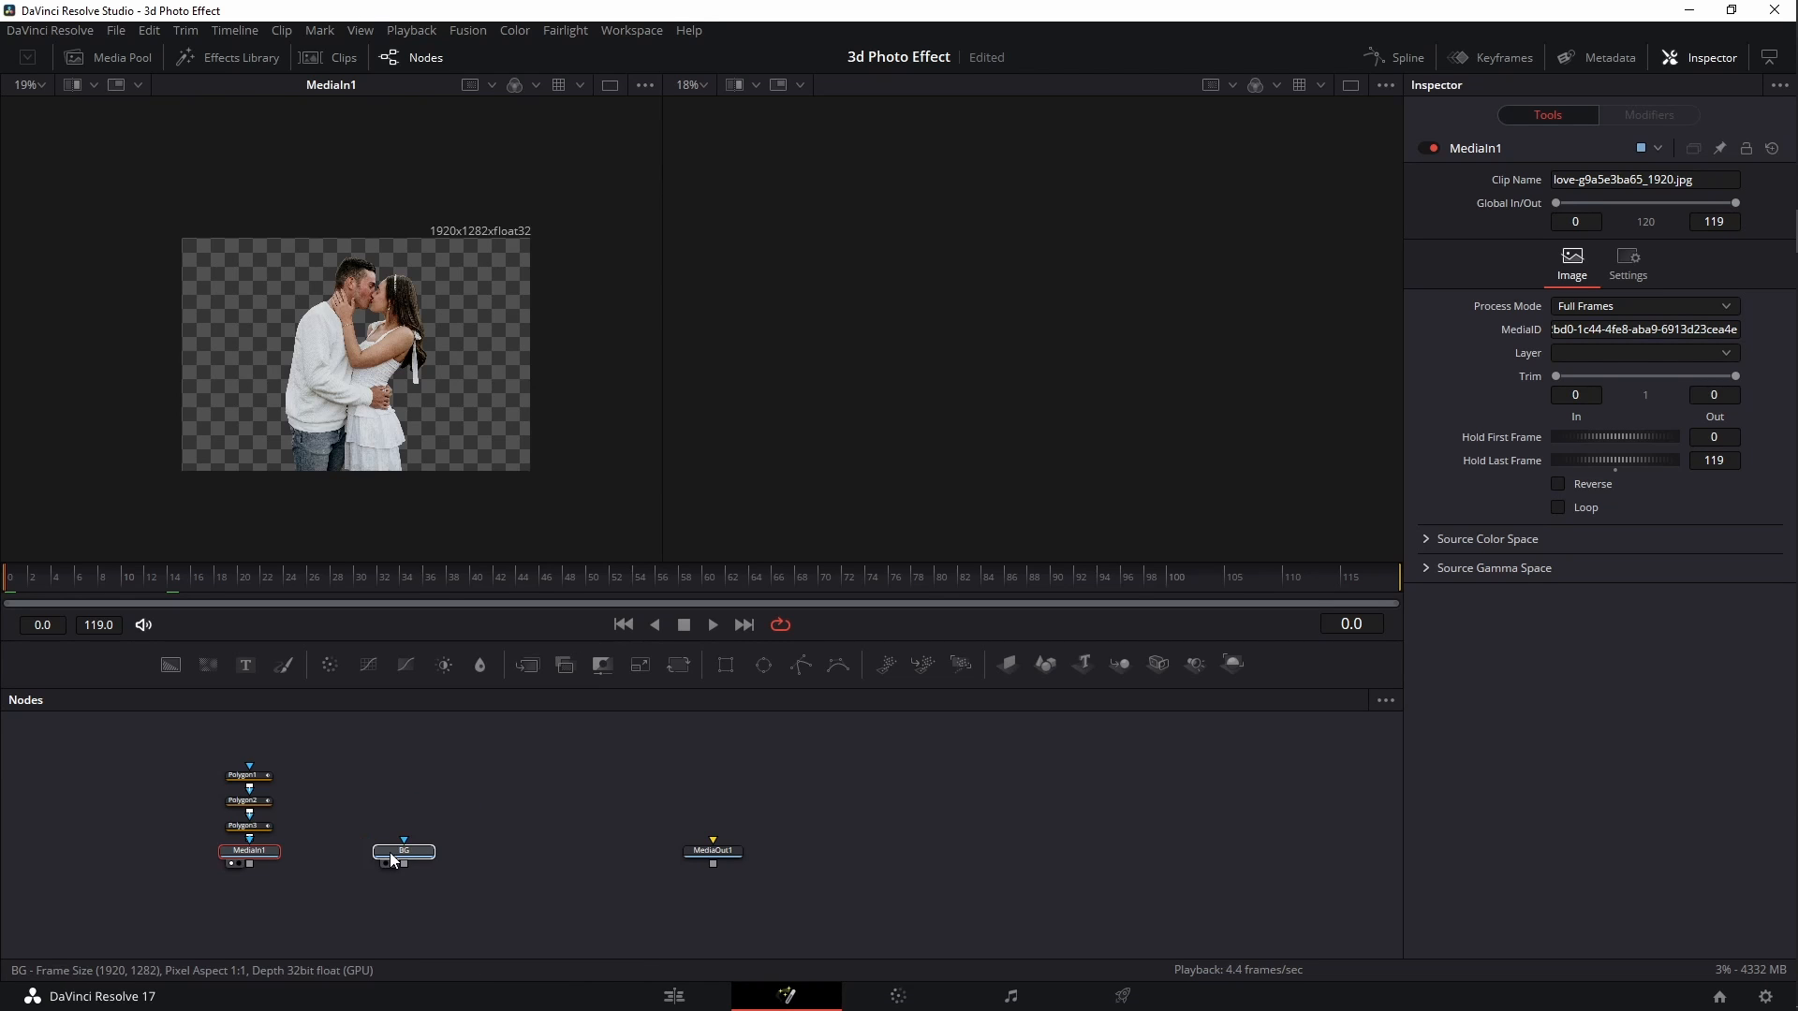
{"action": "left_click", "coordinate": [389, 852]}
{"action": "left_click_drag", "start_coordinate": [473, 826], "coordinate": [548, 815]}
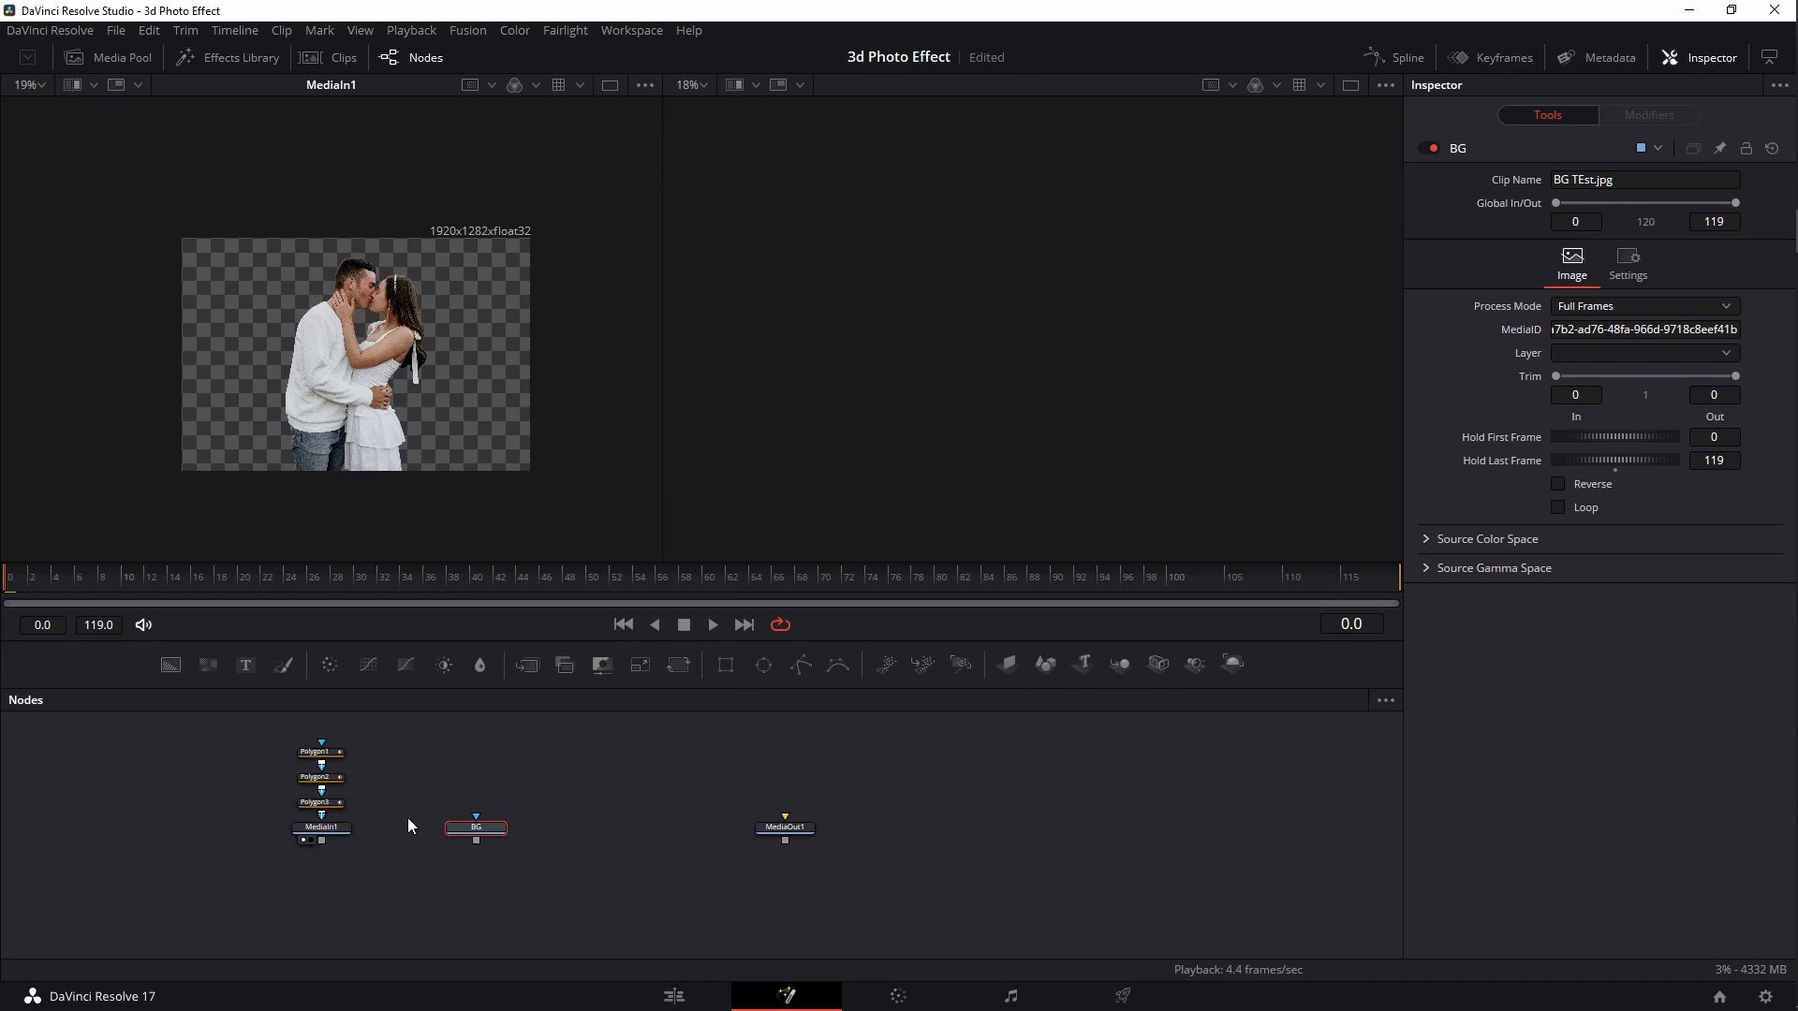
{"action": "left_click_drag", "start_coordinate": [324, 829], "coordinate": [811, 456]}
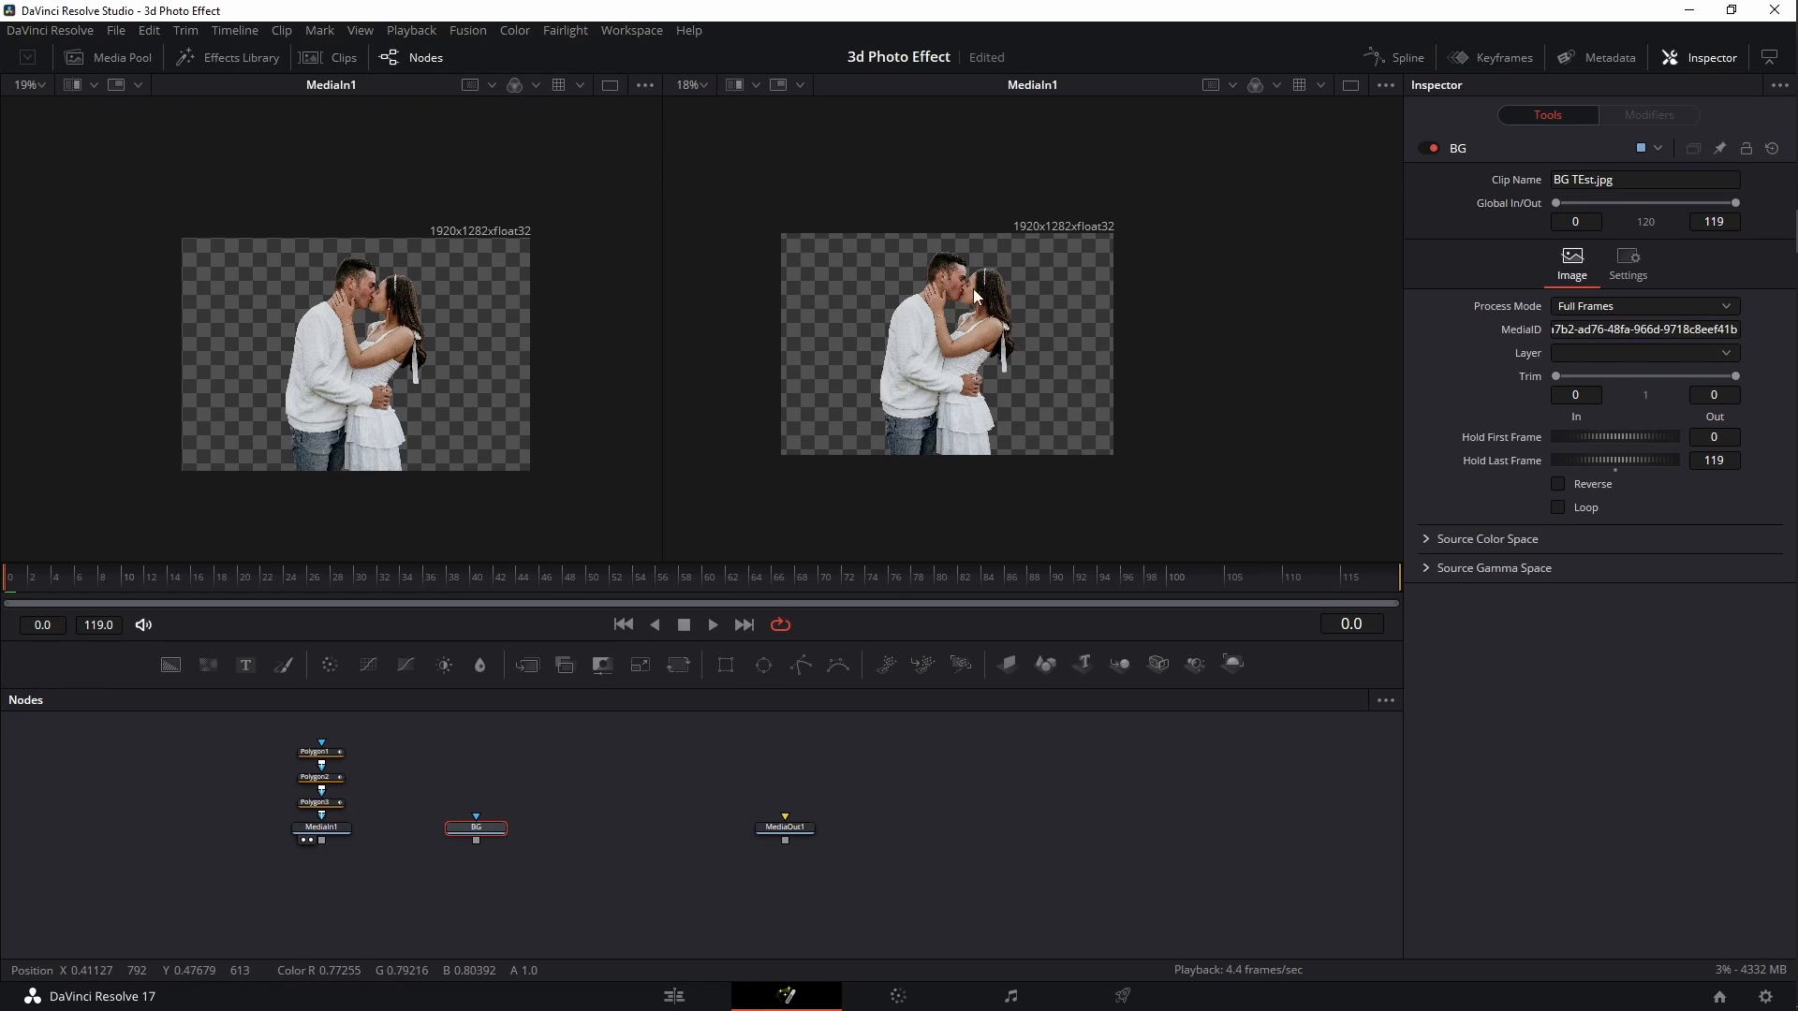
{"action": "left_click_drag", "start_coordinate": [469, 830], "coordinate": [397, 451]}
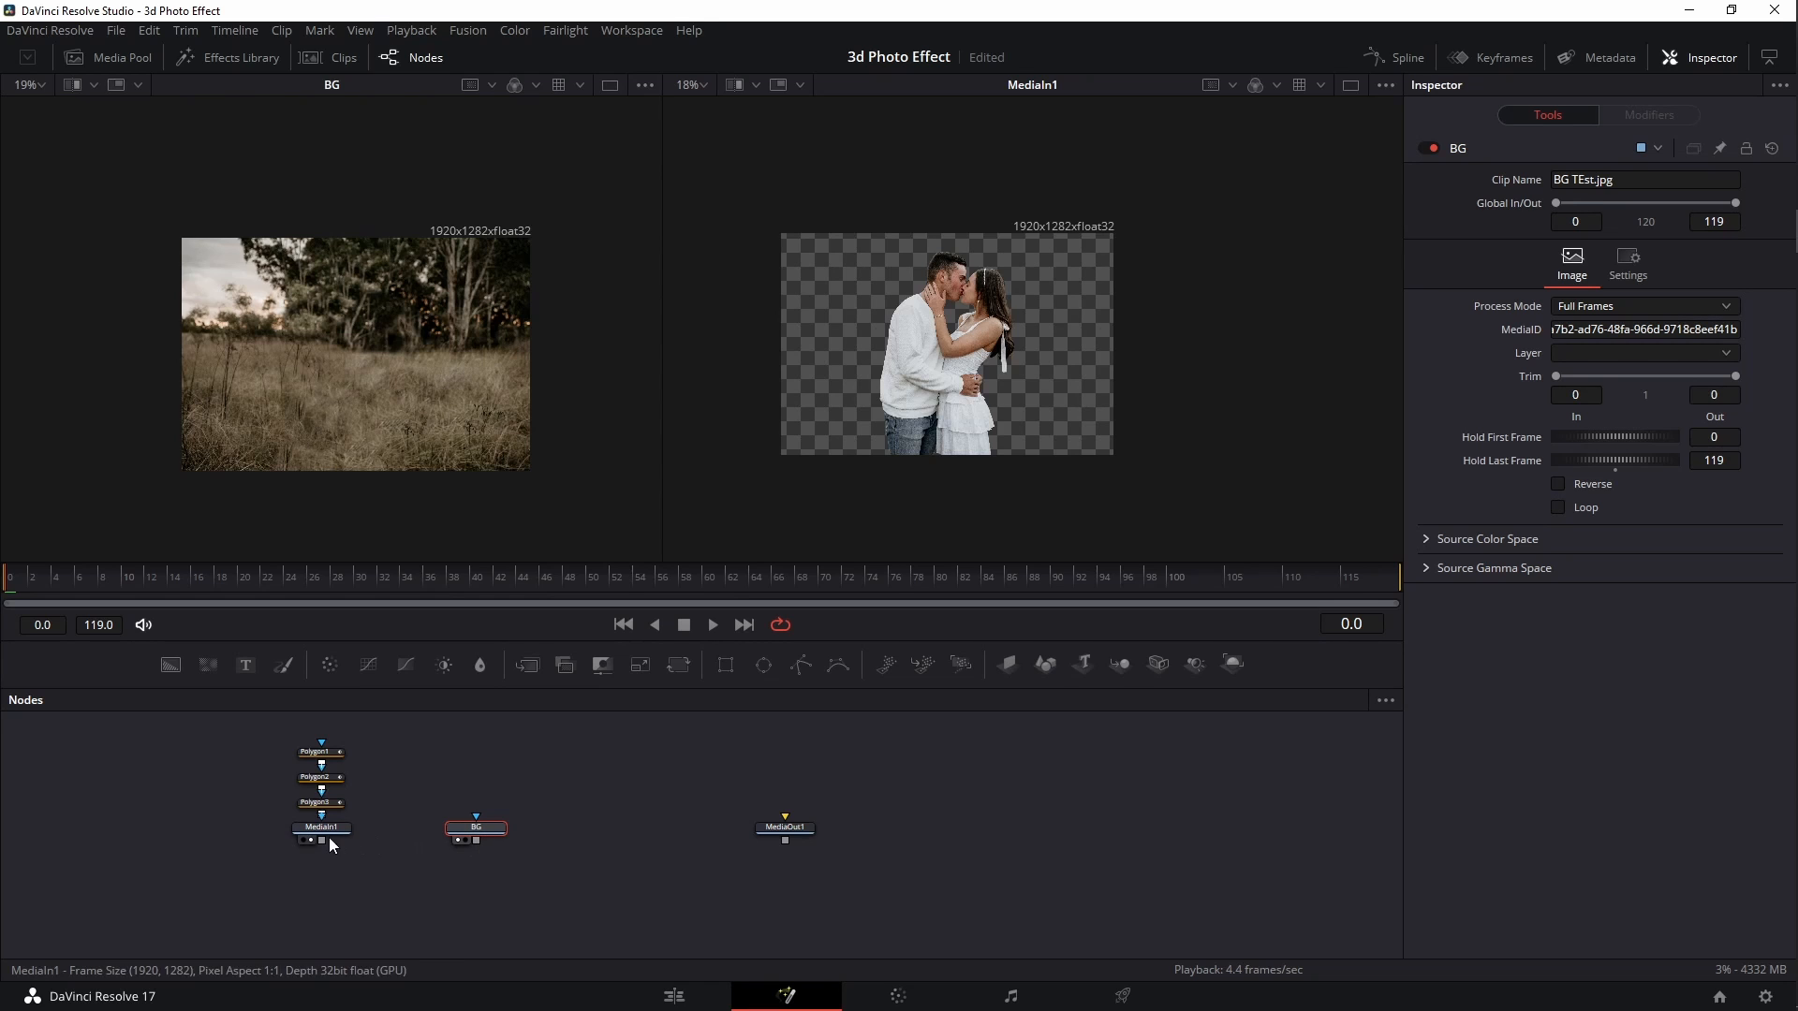
Merge MediaIn1 over BG to preview the composite in the second viewer, and delete the Merge1 node
{"action": "left_click_drag", "start_coordinate": [327, 844], "coordinate": [920, 328]}
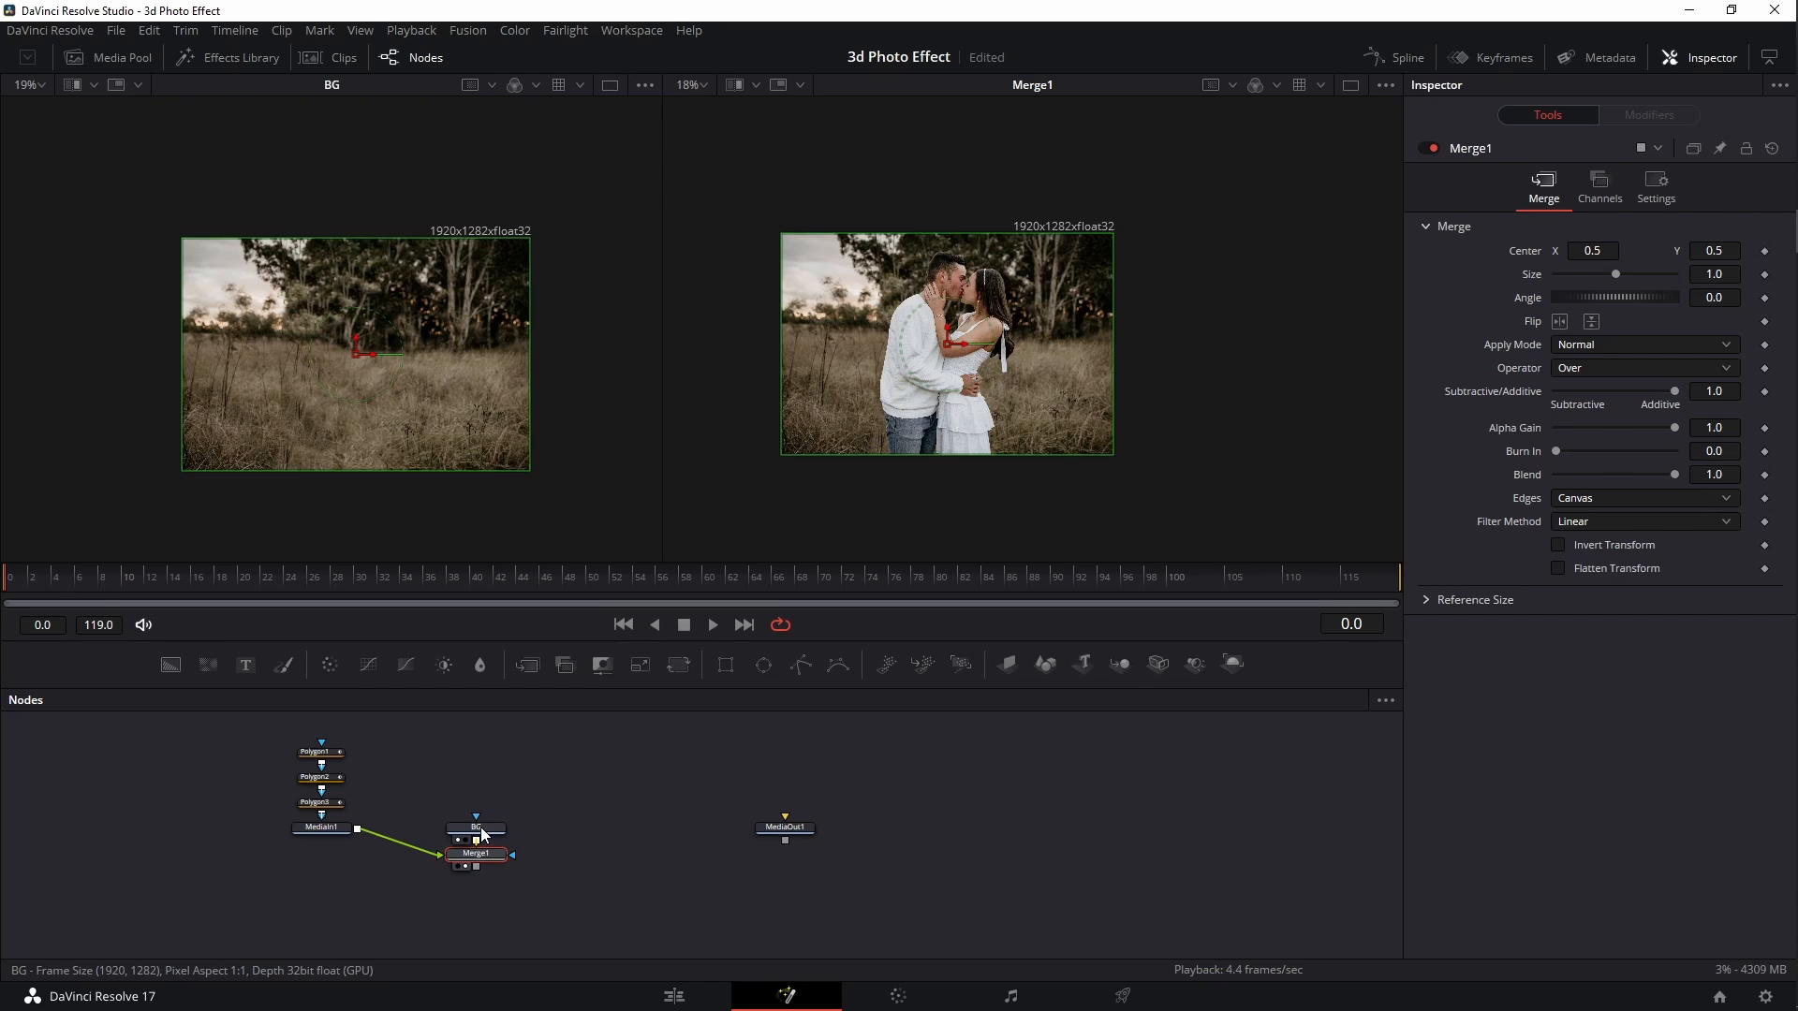
{"action": "left_click_drag", "start_coordinate": [480, 828], "coordinate": [485, 777]}
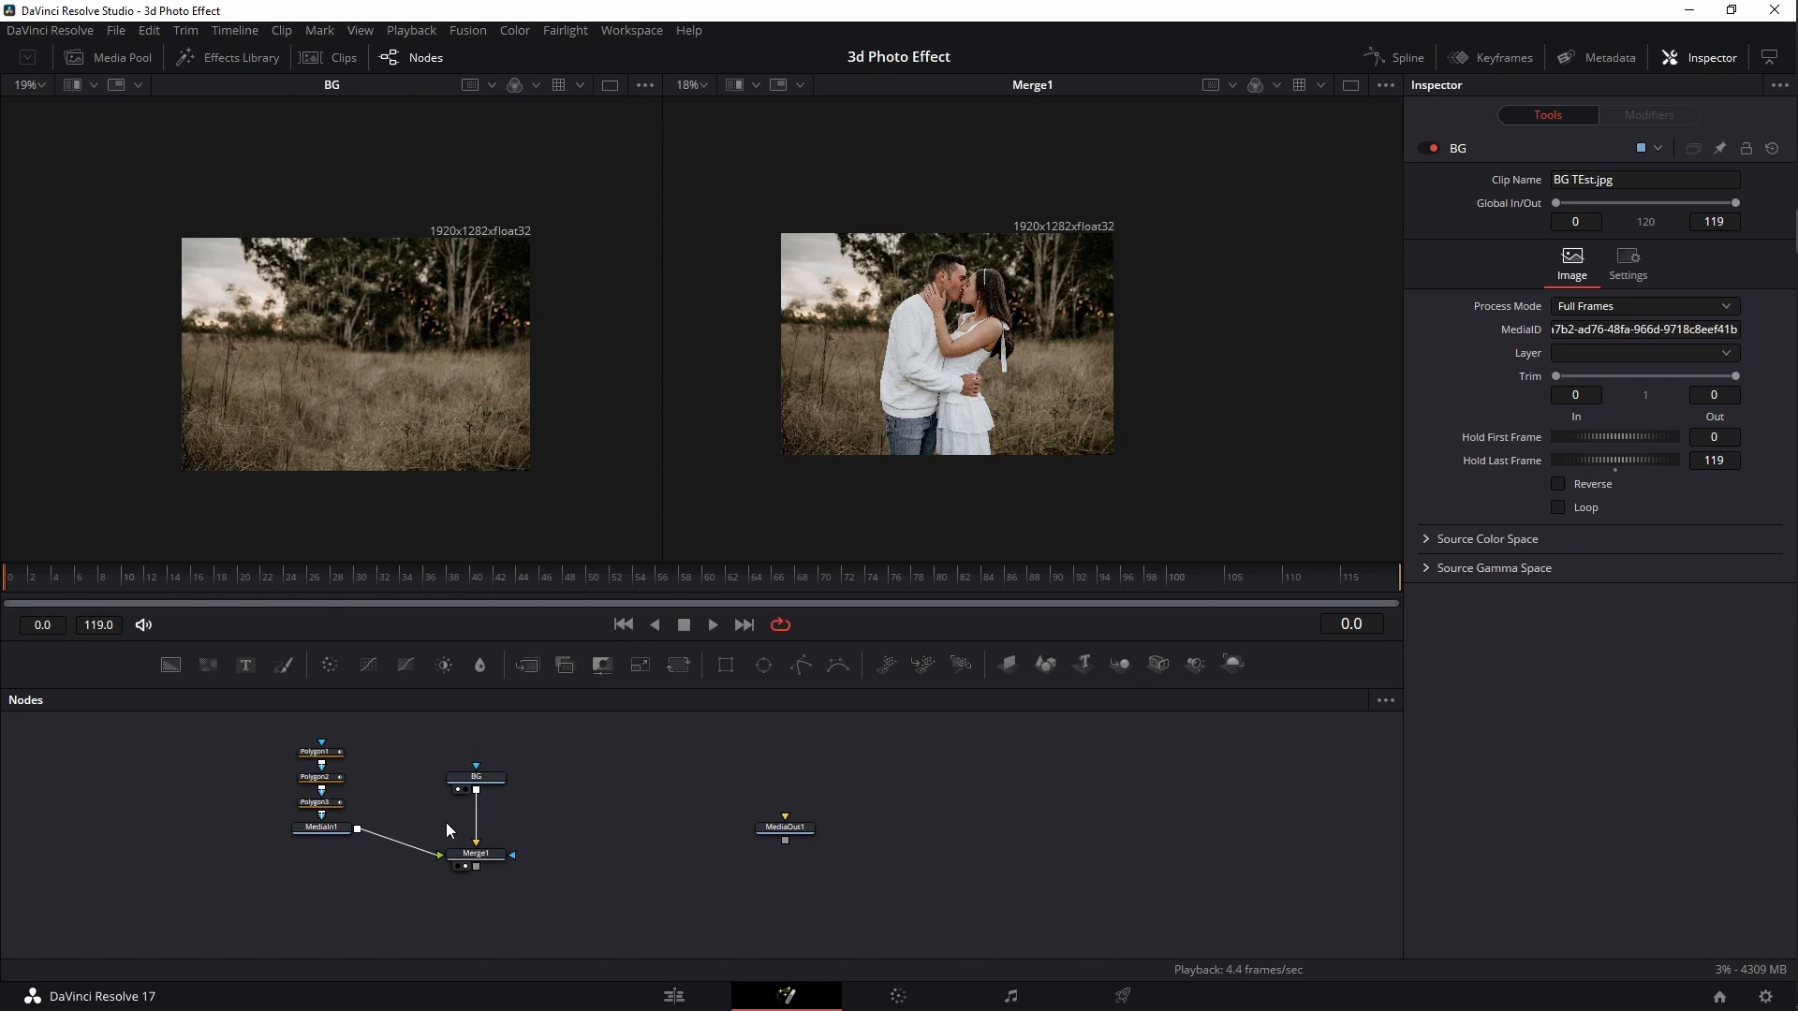
{"action": "left_click_drag", "start_coordinate": [446, 814], "coordinate": [522, 888]}
{"action": "key", "text": "Delete"}
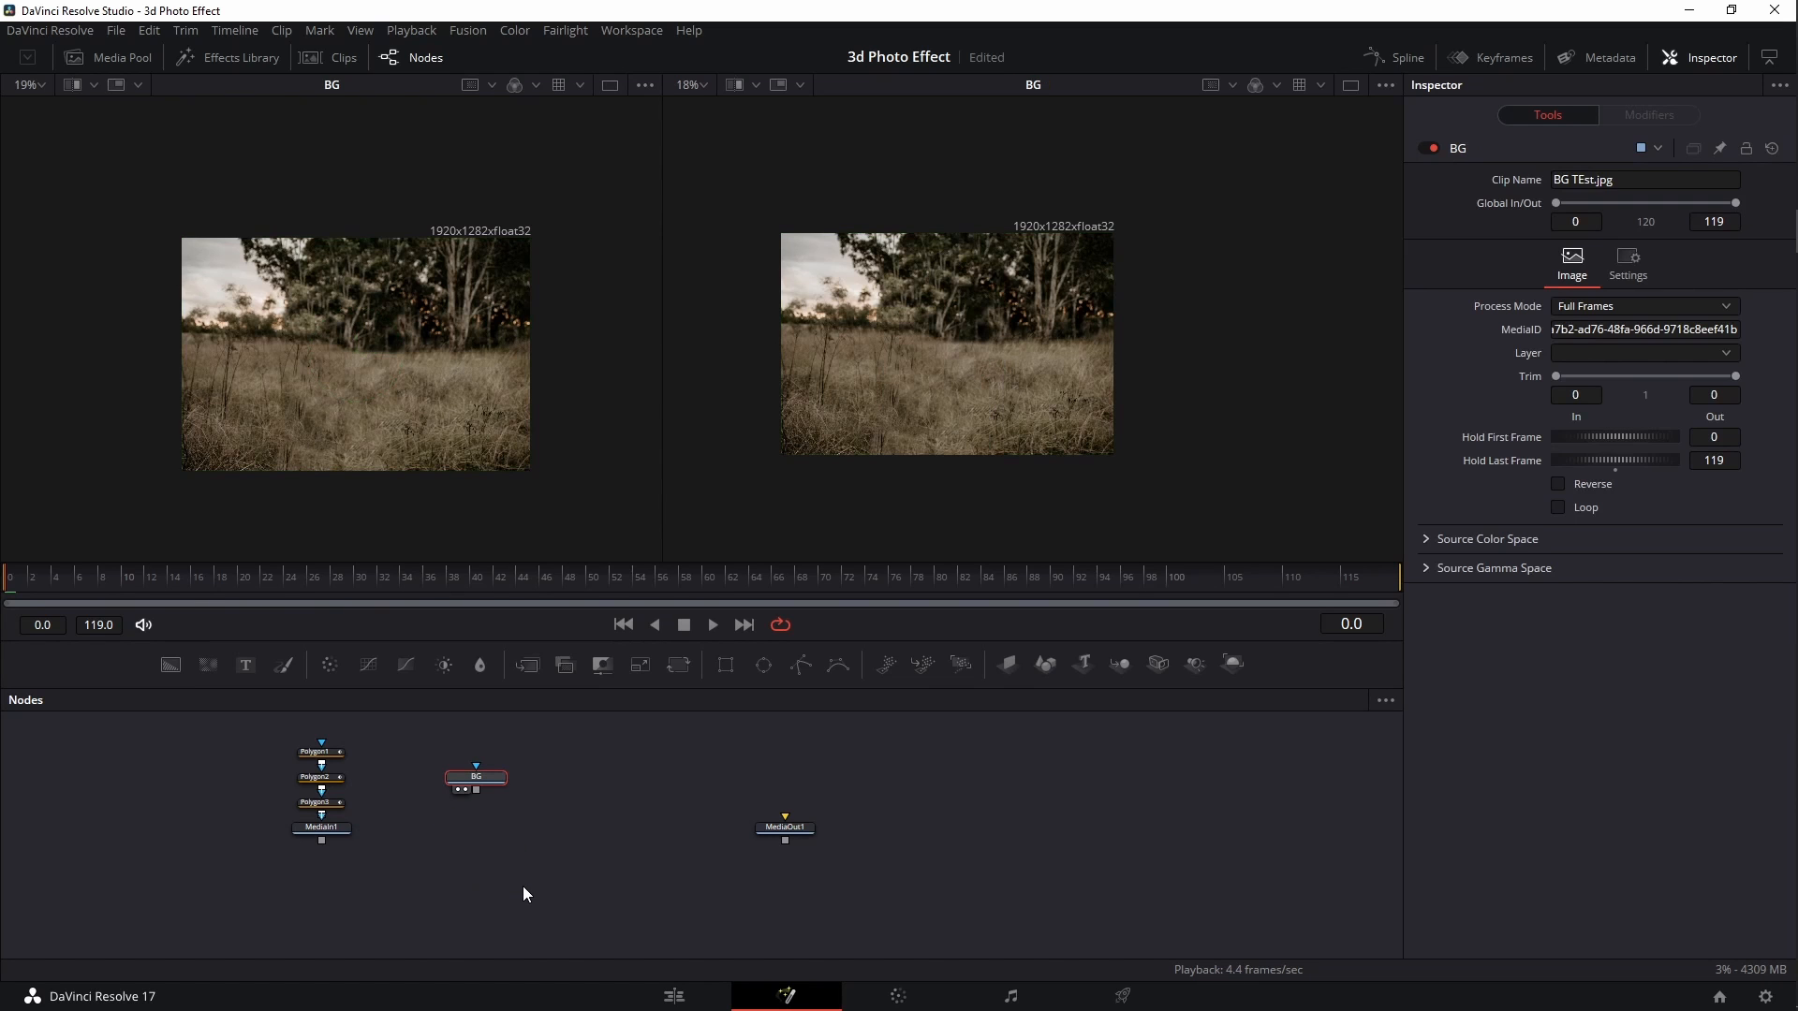
Move the MediaIn1 node and its three polygon masks up level with BG to free space below
{"action": "left_click_drag", "start_coordinate": [254, 740], "coordinate": [335, 788]}
{"action": "left_click", "coordinate": [431, 889]}
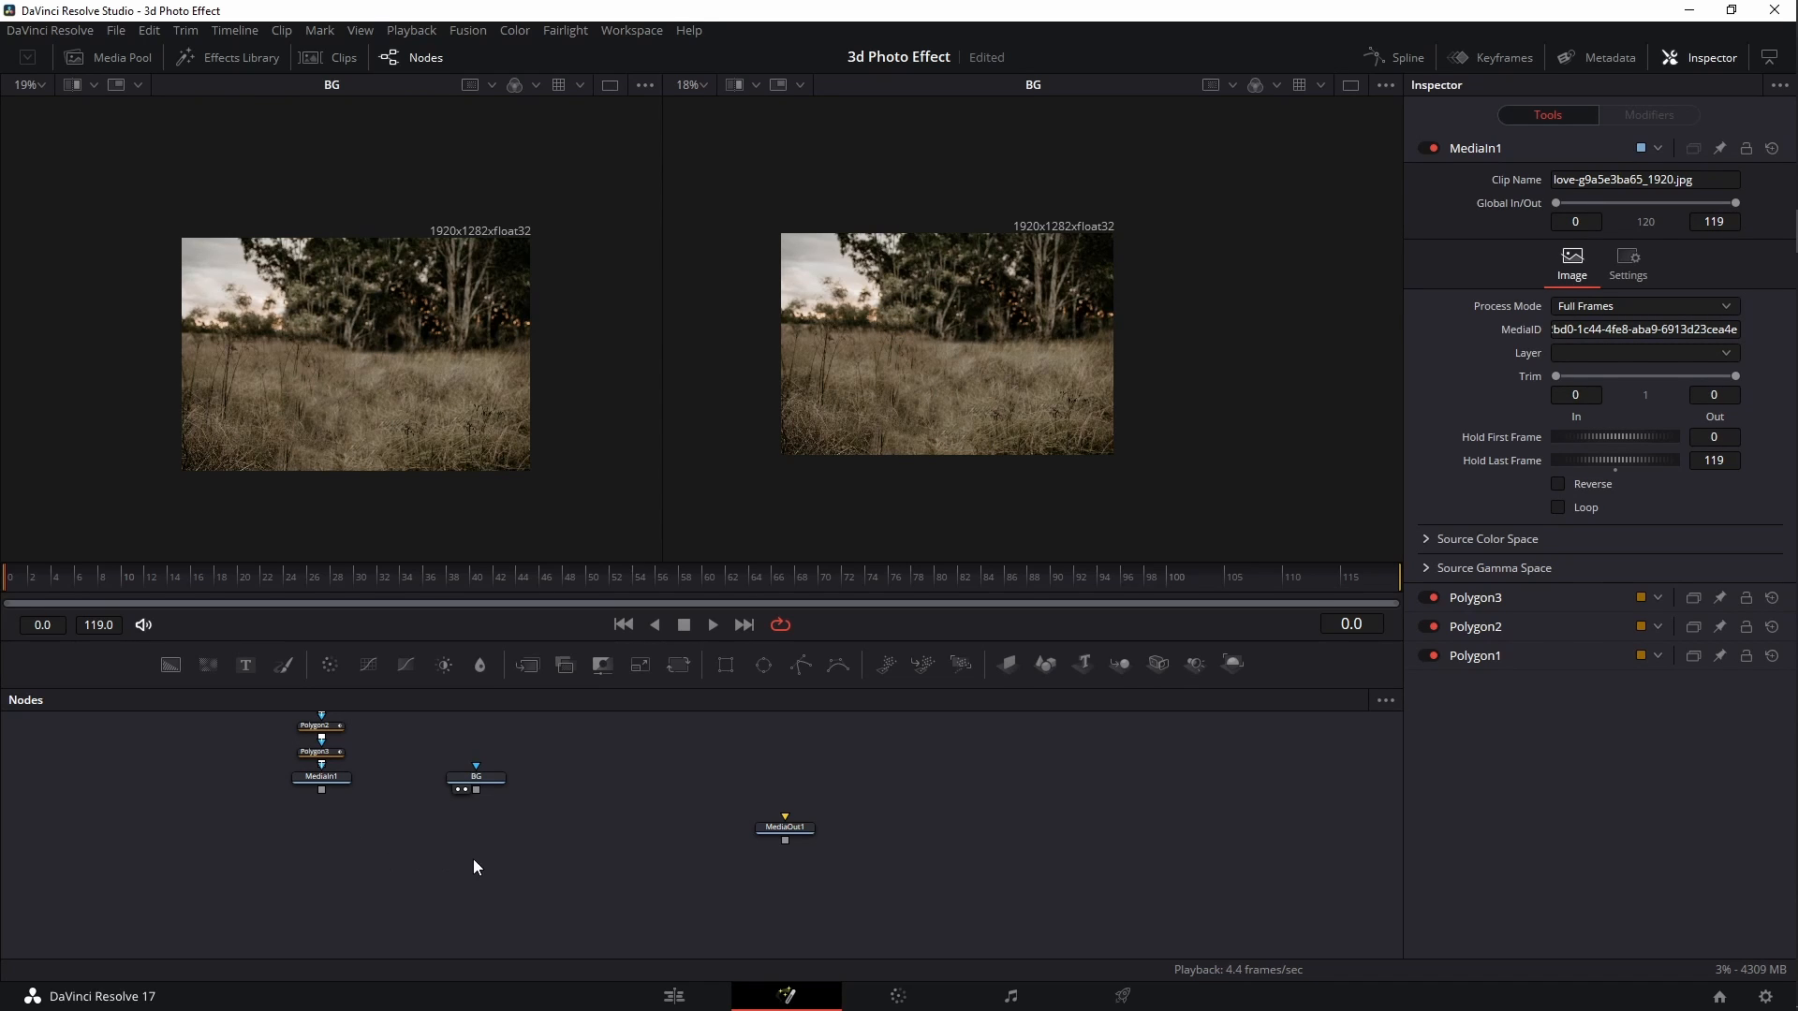
{"action": "left_click_drag", "start_coordinate": [473, 858], "coordinate": [571, 833]}
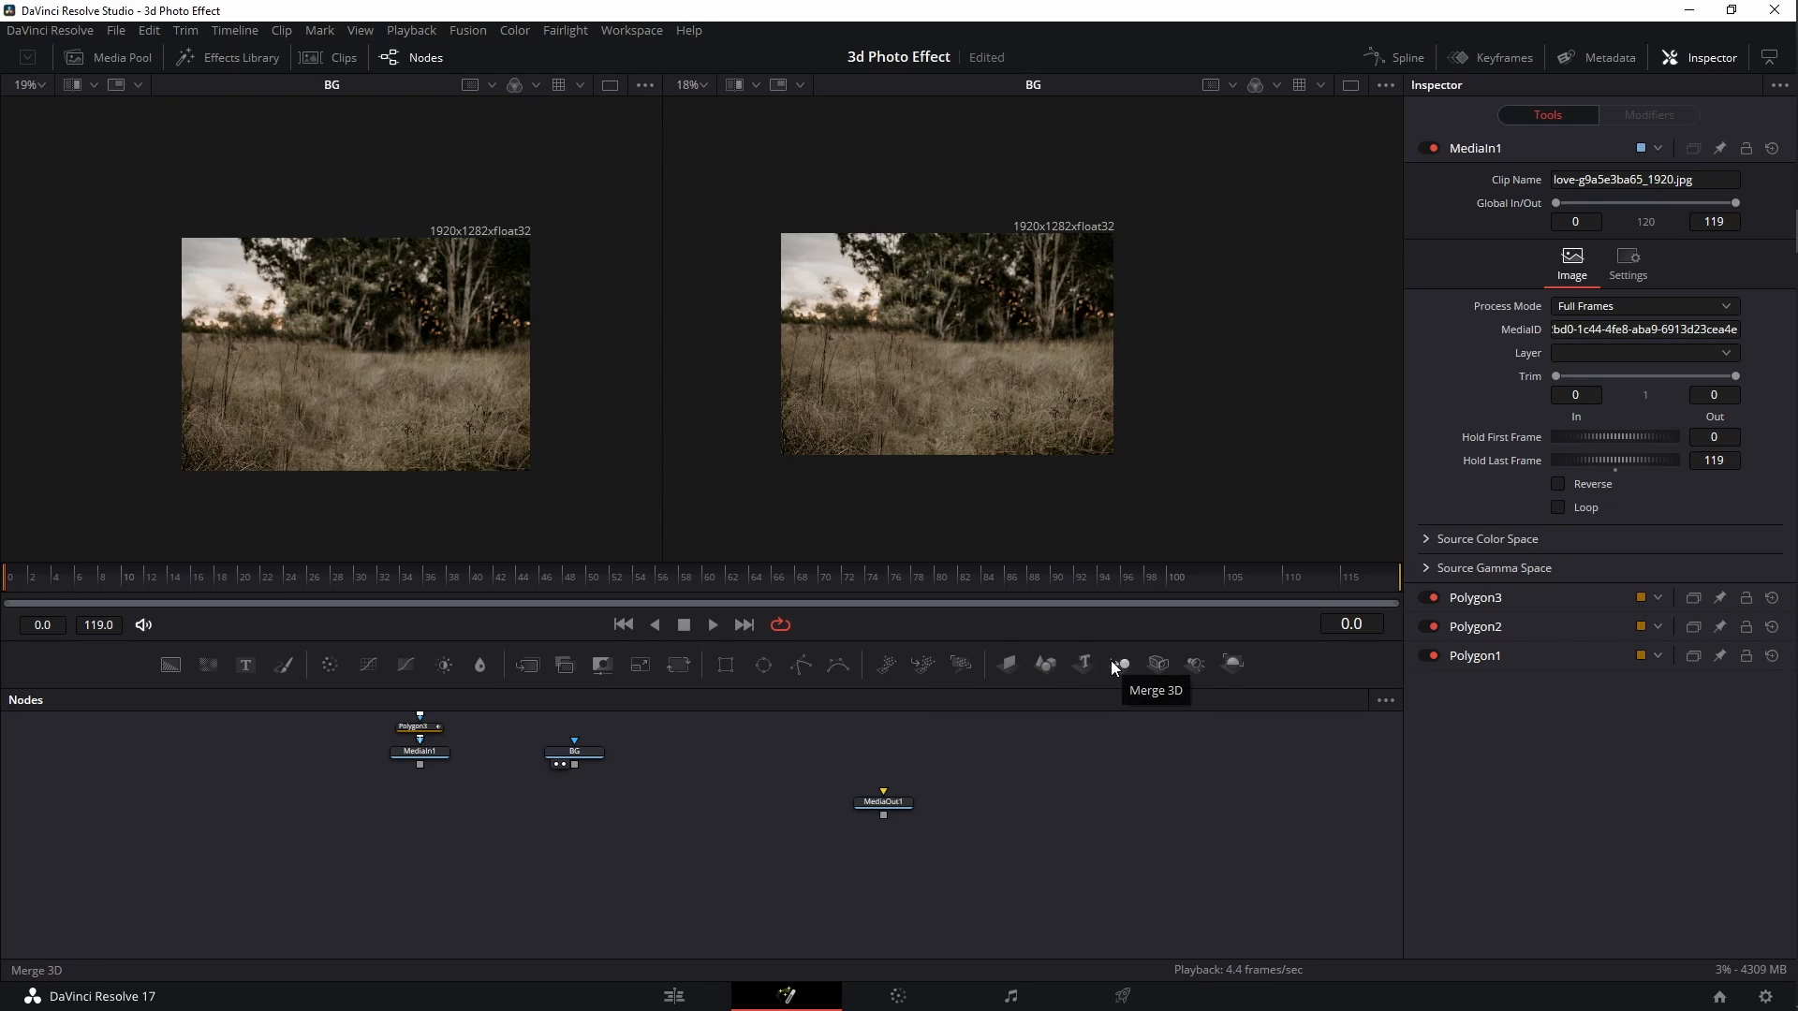
Build a 3D scene with two Image Plane 3D nodes and a Camera 3D feeding a Merge 3D, followed by a Renderer 3D
{"action": "left_click", "coordinate": [1005, 664]}
{"action": "left_click", "coordinate": [1005, 665]}
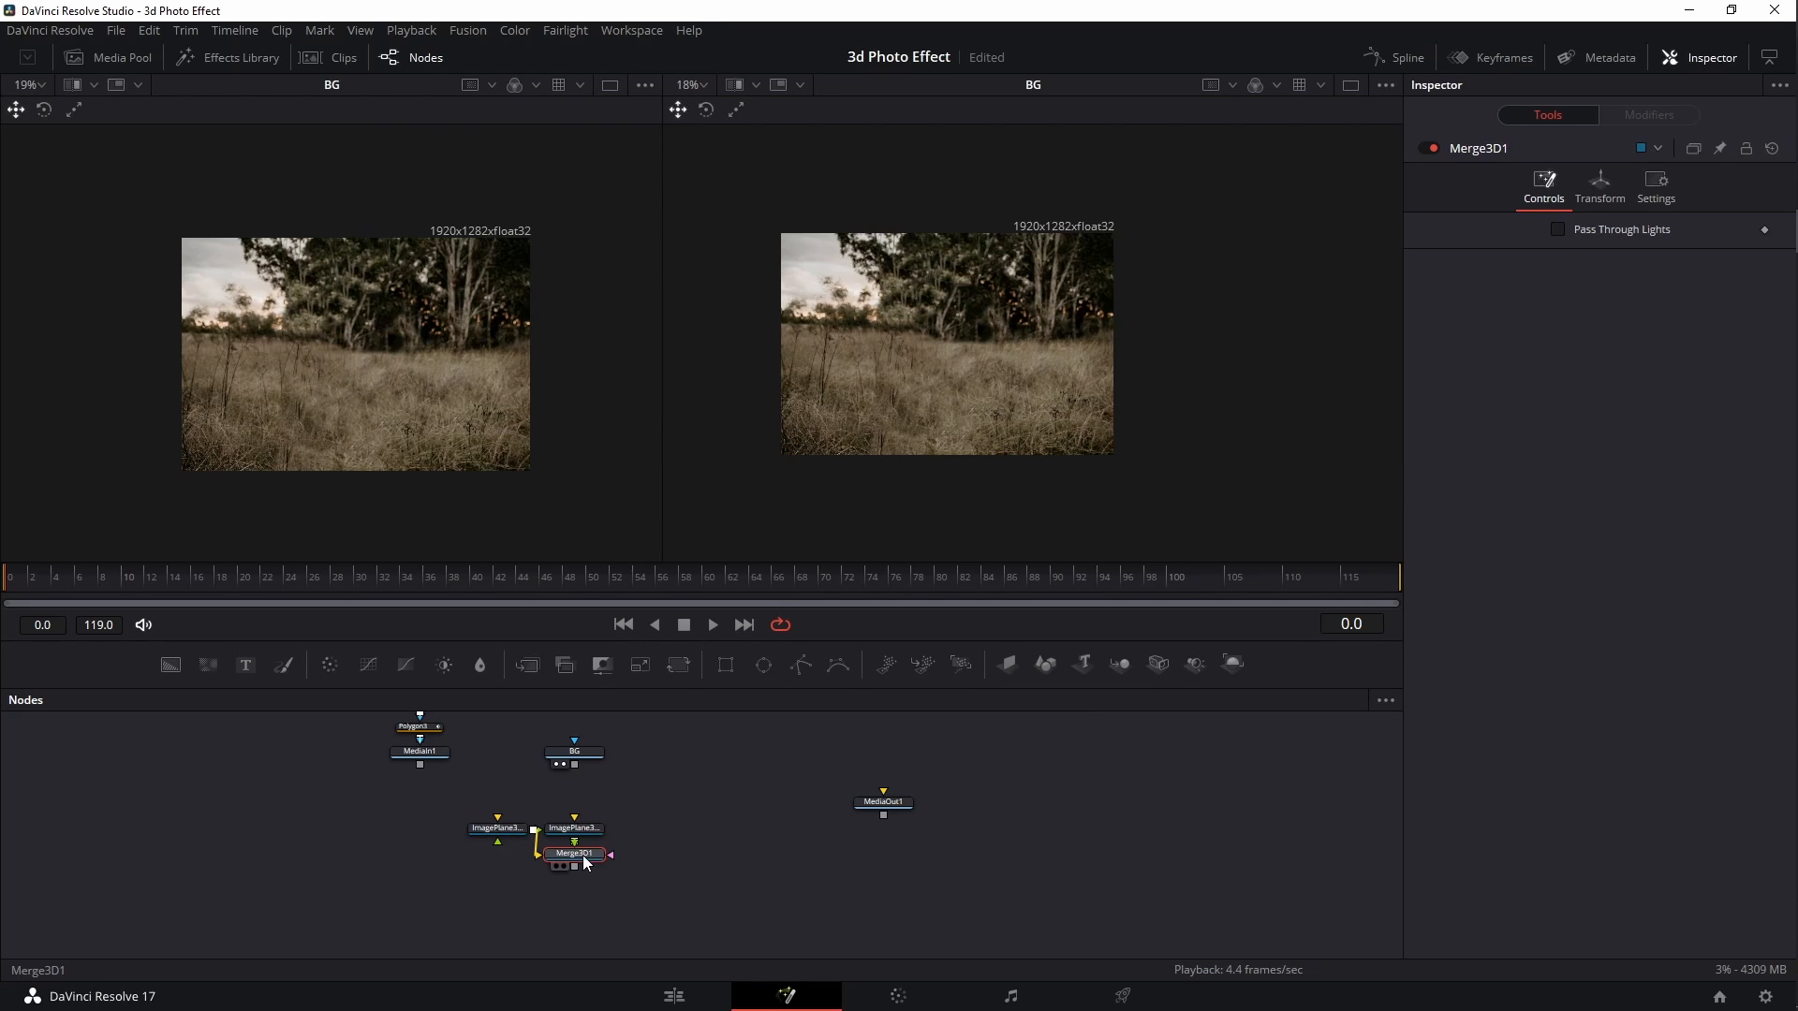
{"action": "left_click_drag", "start_coordinate": [580, 853], "coordinate": [521, 892]}
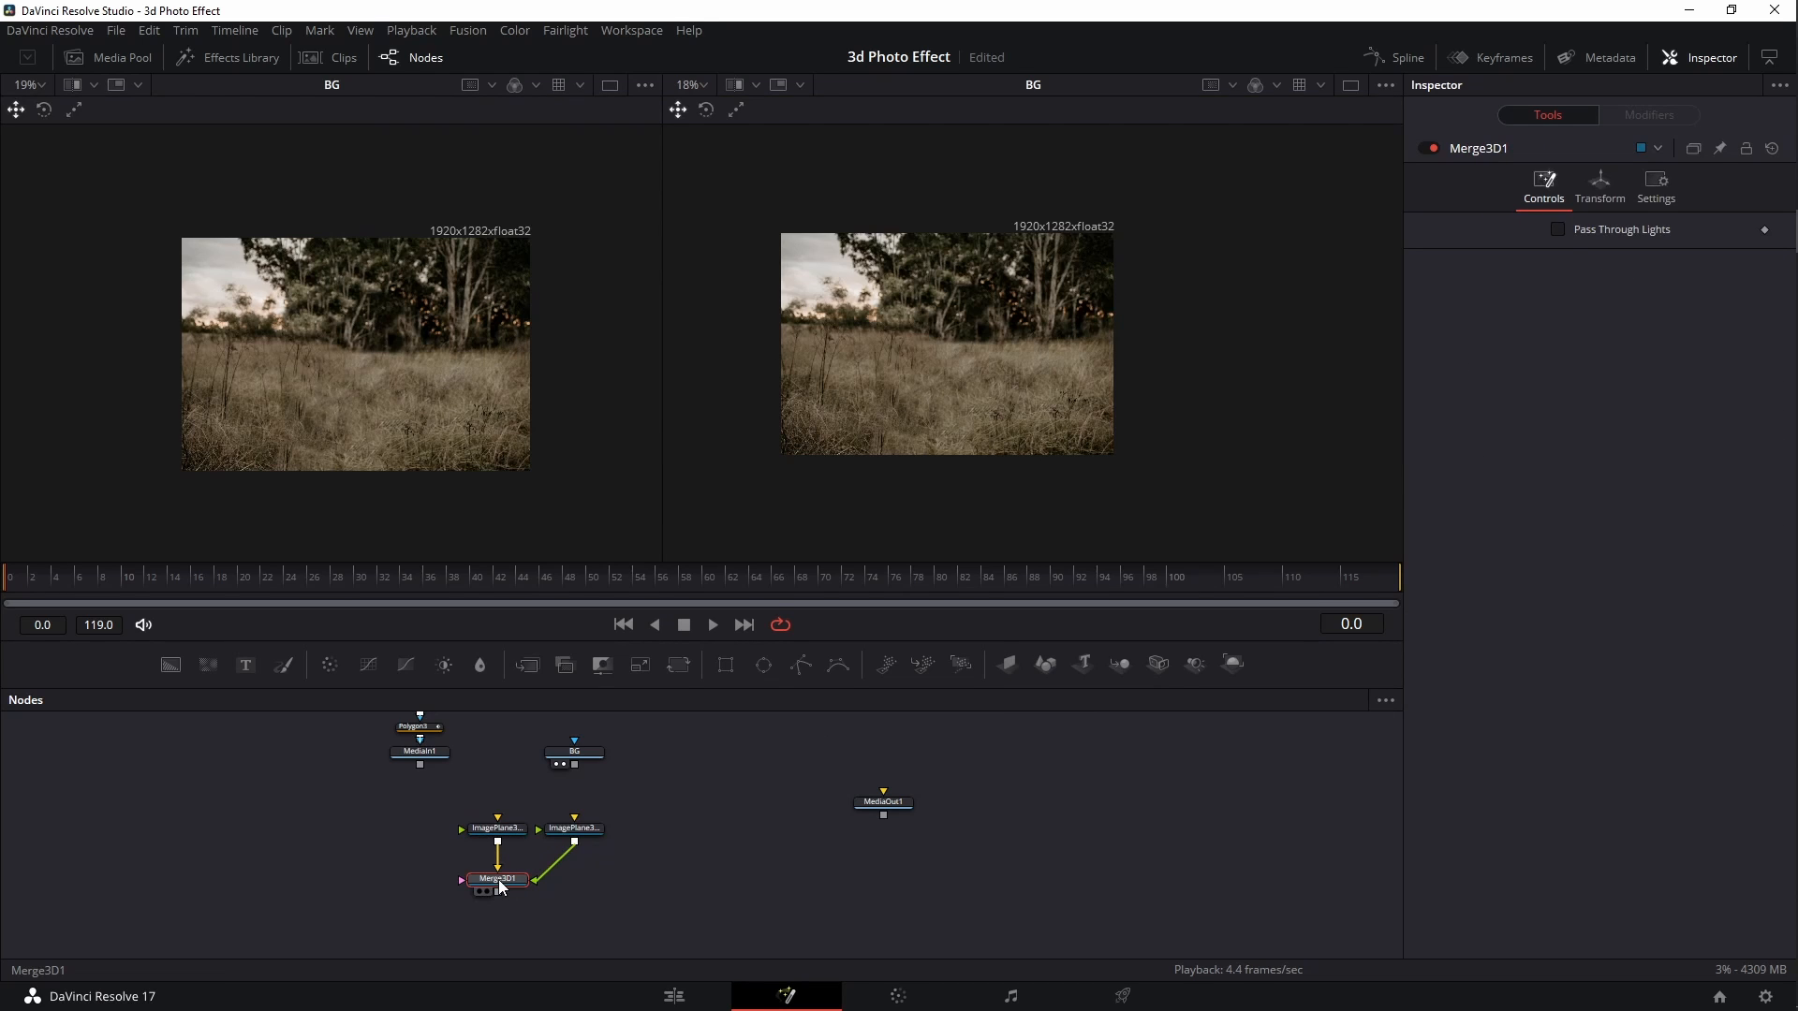
{"action": "left_click", "coordinate": [1158, 665]}
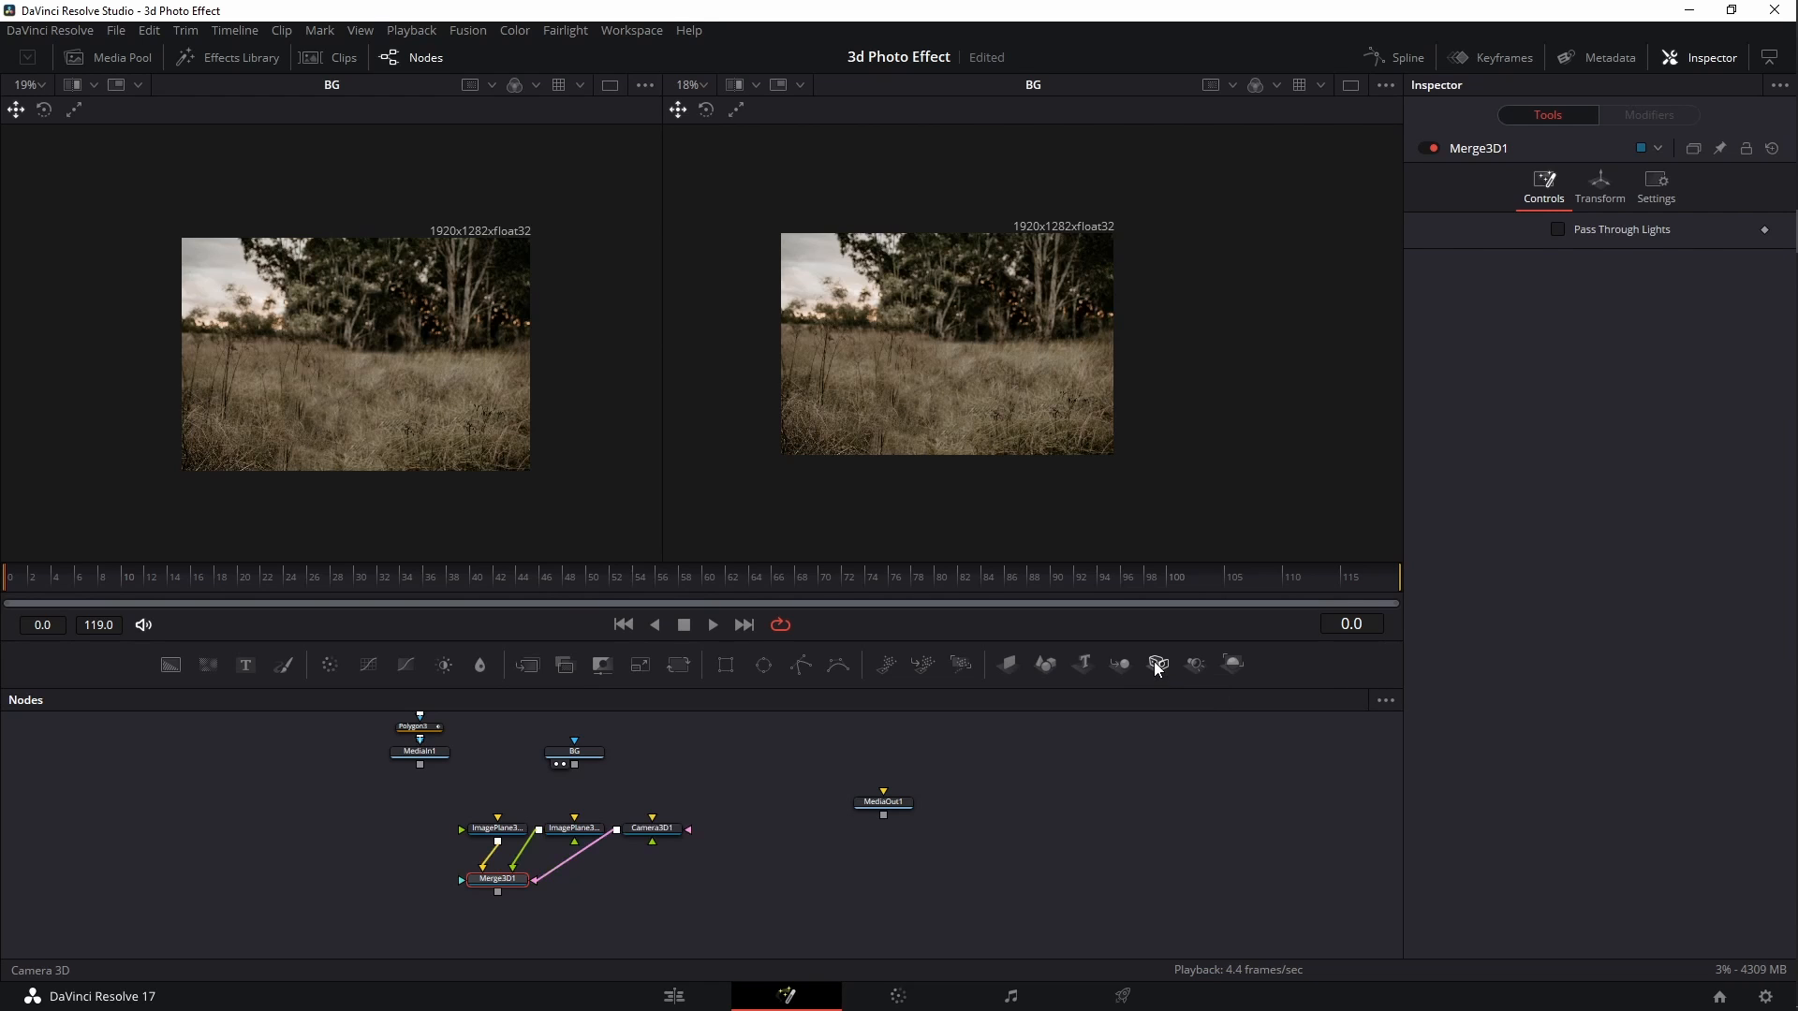
{"action": "left_click", "coordinate": [1232, 665]}
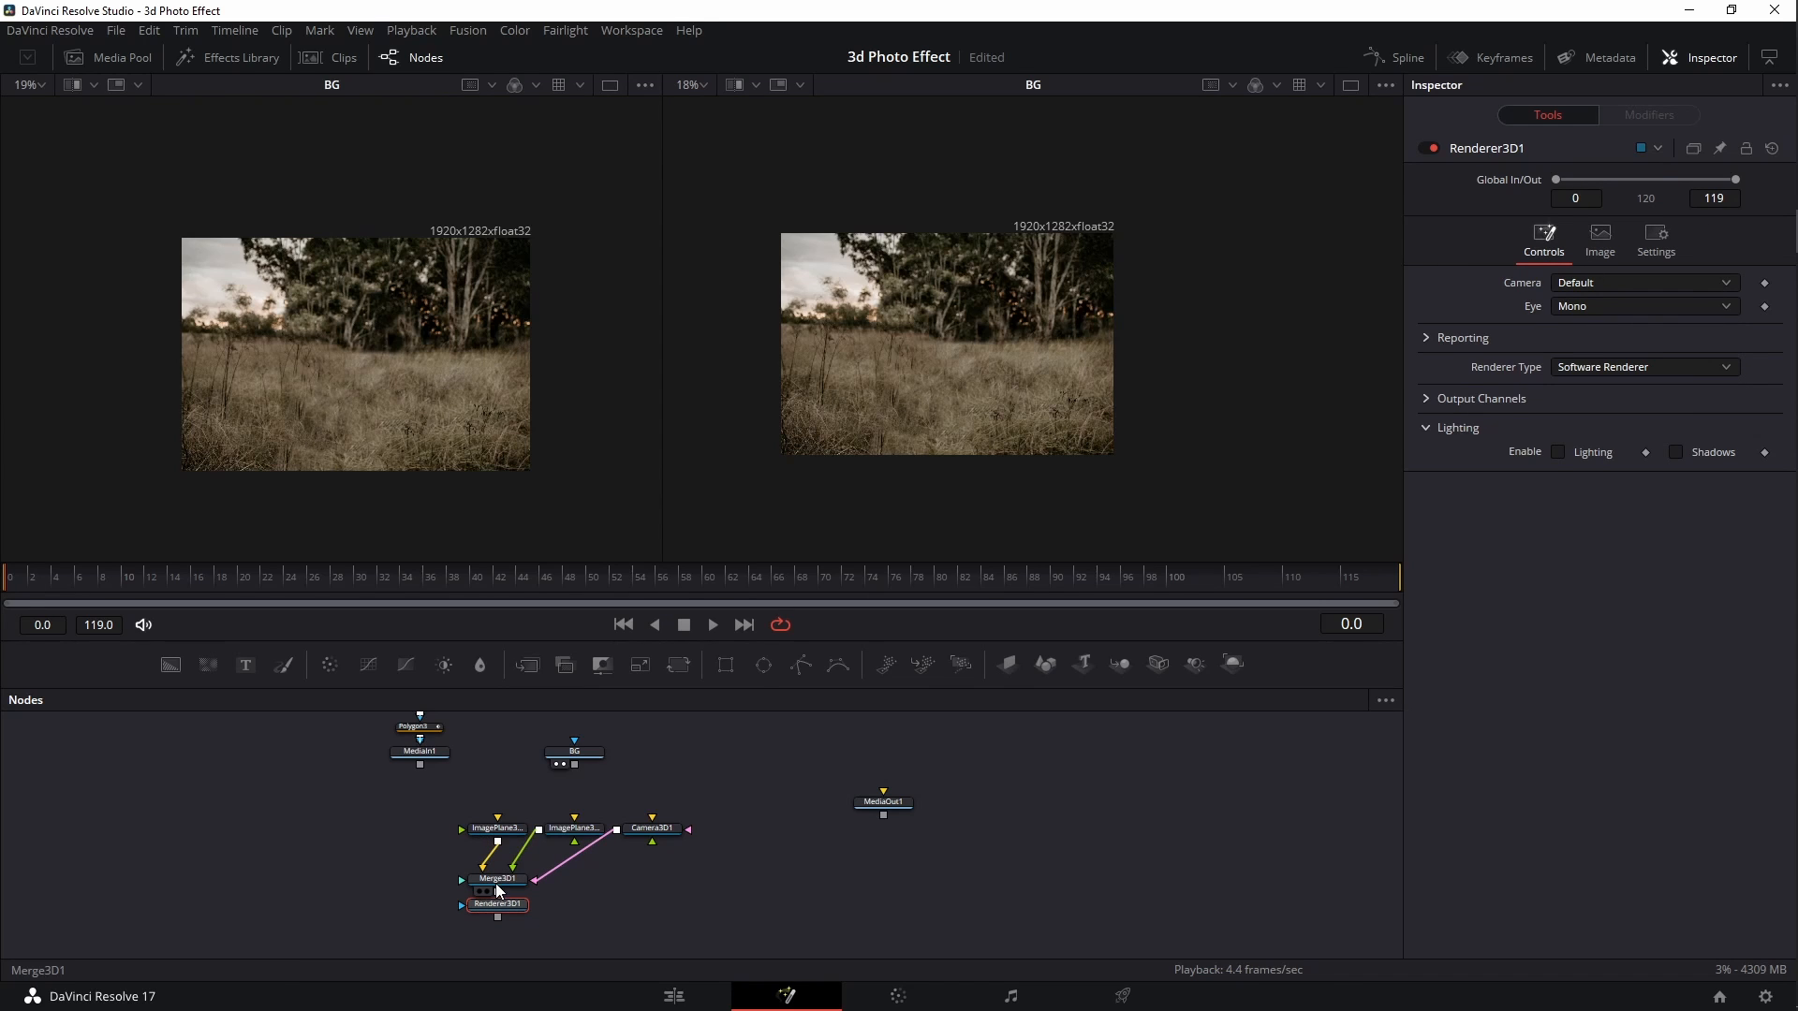
Show Merge3D1 in the first viewer, inspect the scene from the side, and show Renderer3D1 in the second viewer
{"action": "left_click_drag", "start_coordinate": [368, 349], "coordinate": [364, 351]}
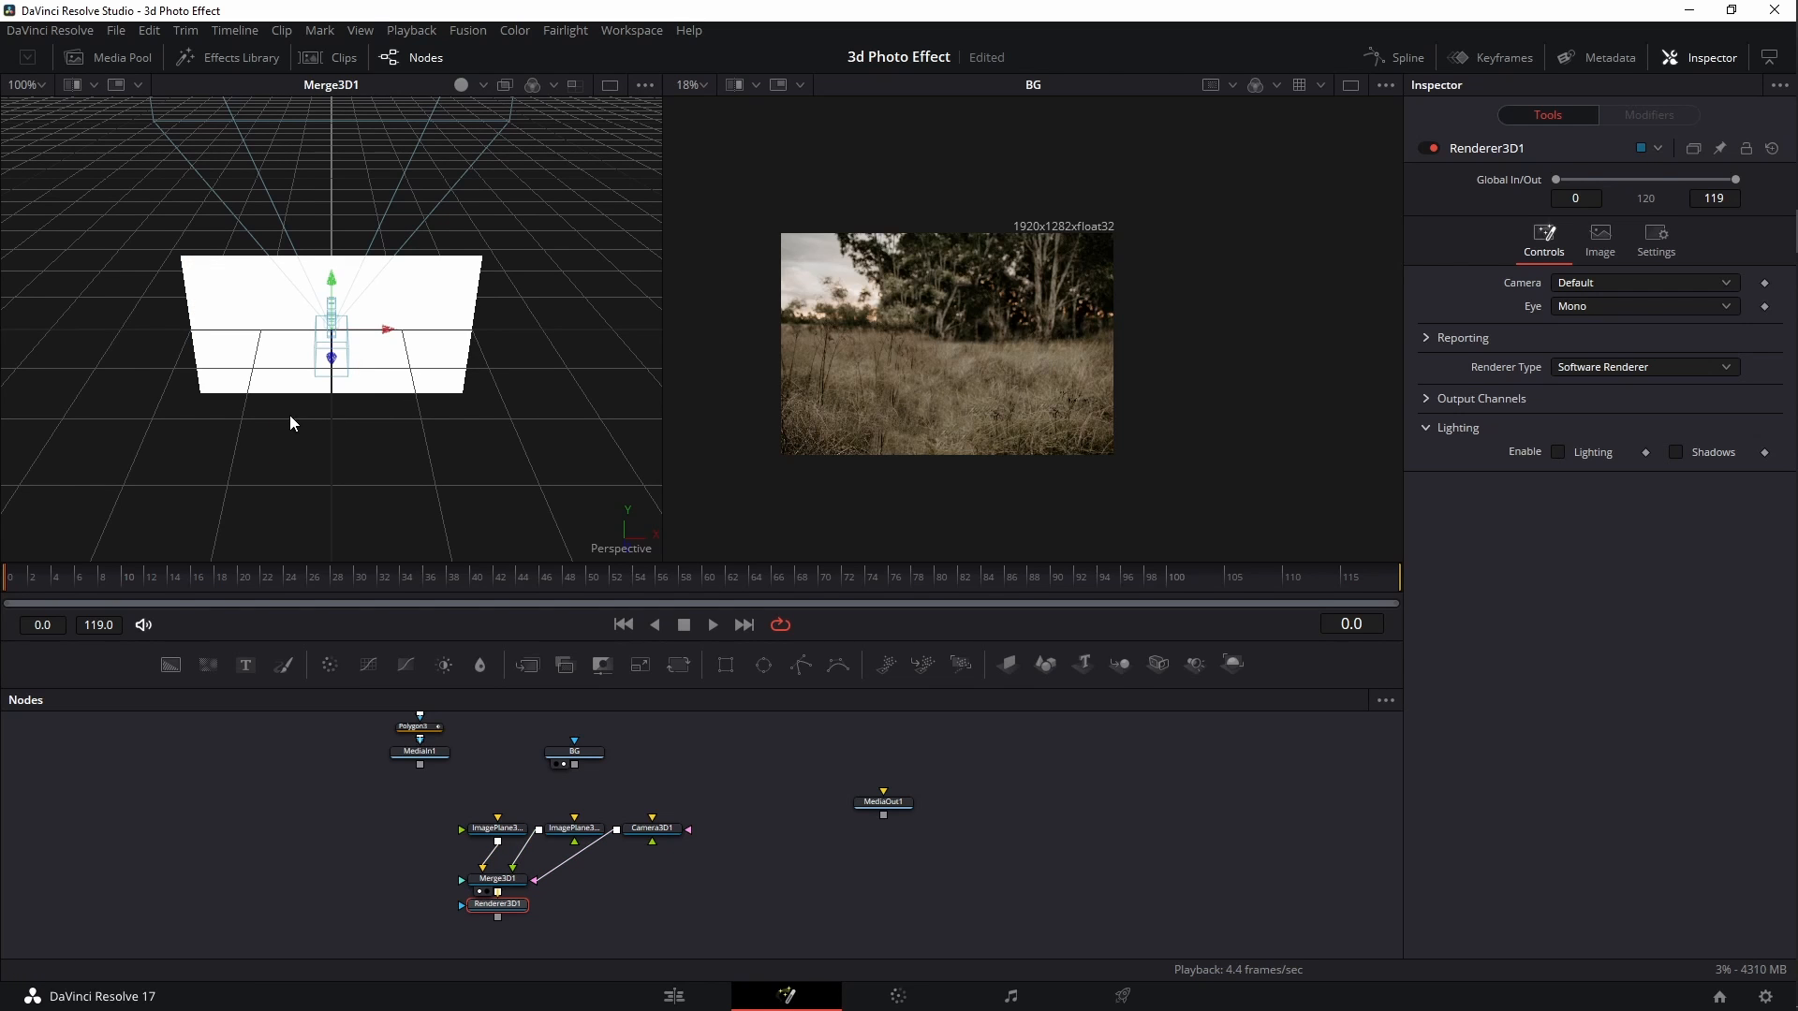
{"action": "left_click_drag", "start_coordinate": [449, 389], "coordinate": [266, 414]}
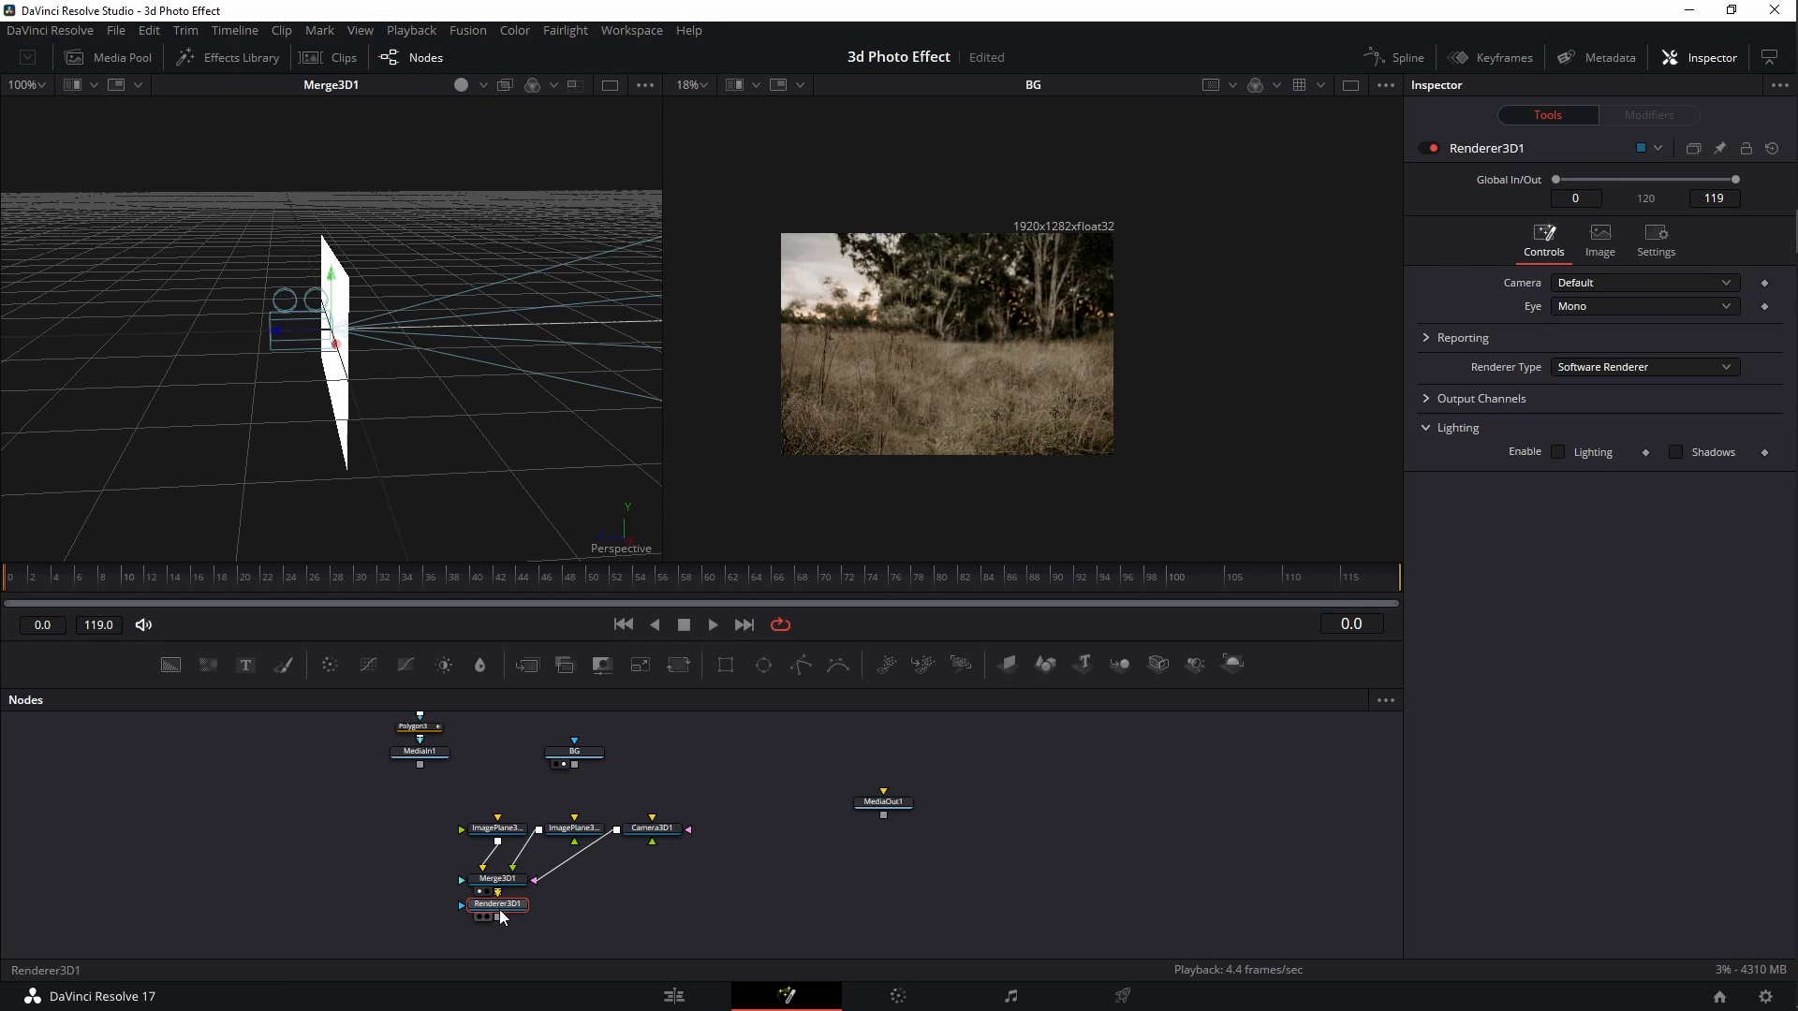
{"action": "key", "text": "2"}
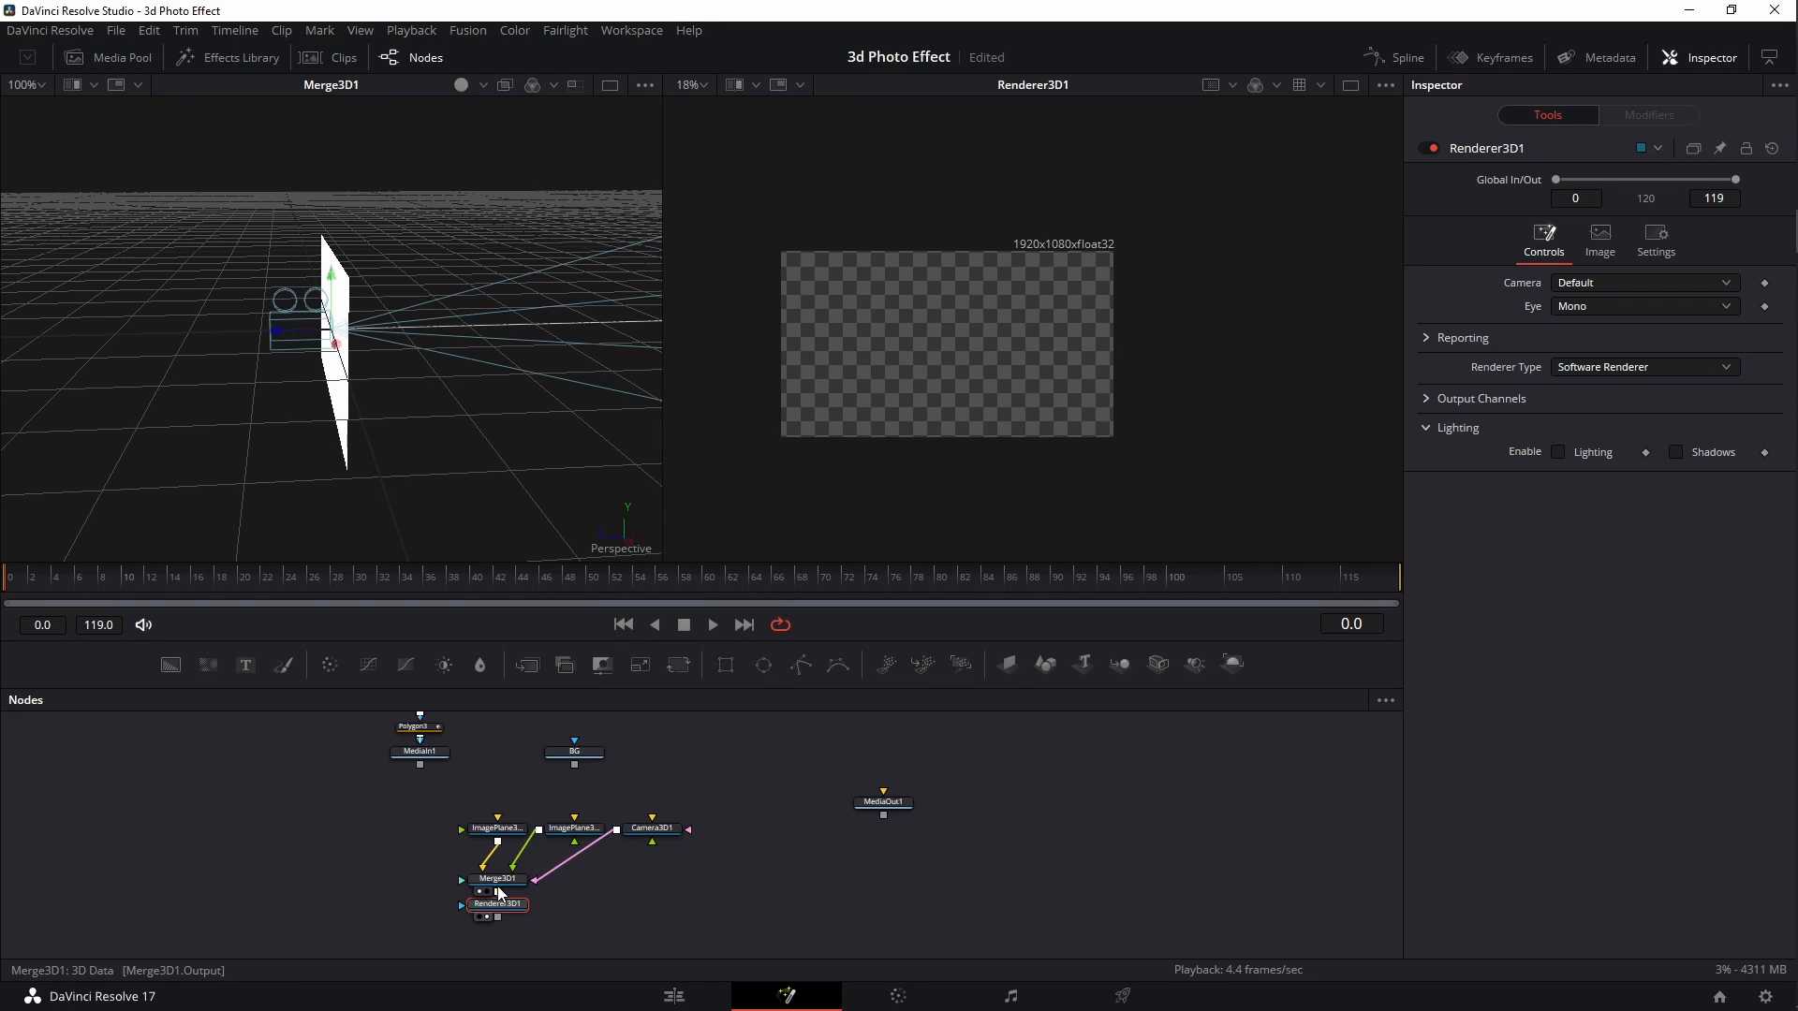
Pull the Camera3D1 camera back along its depth axis, away from the image planes
{"action": "left_click", "coordinate": [650, 830]}
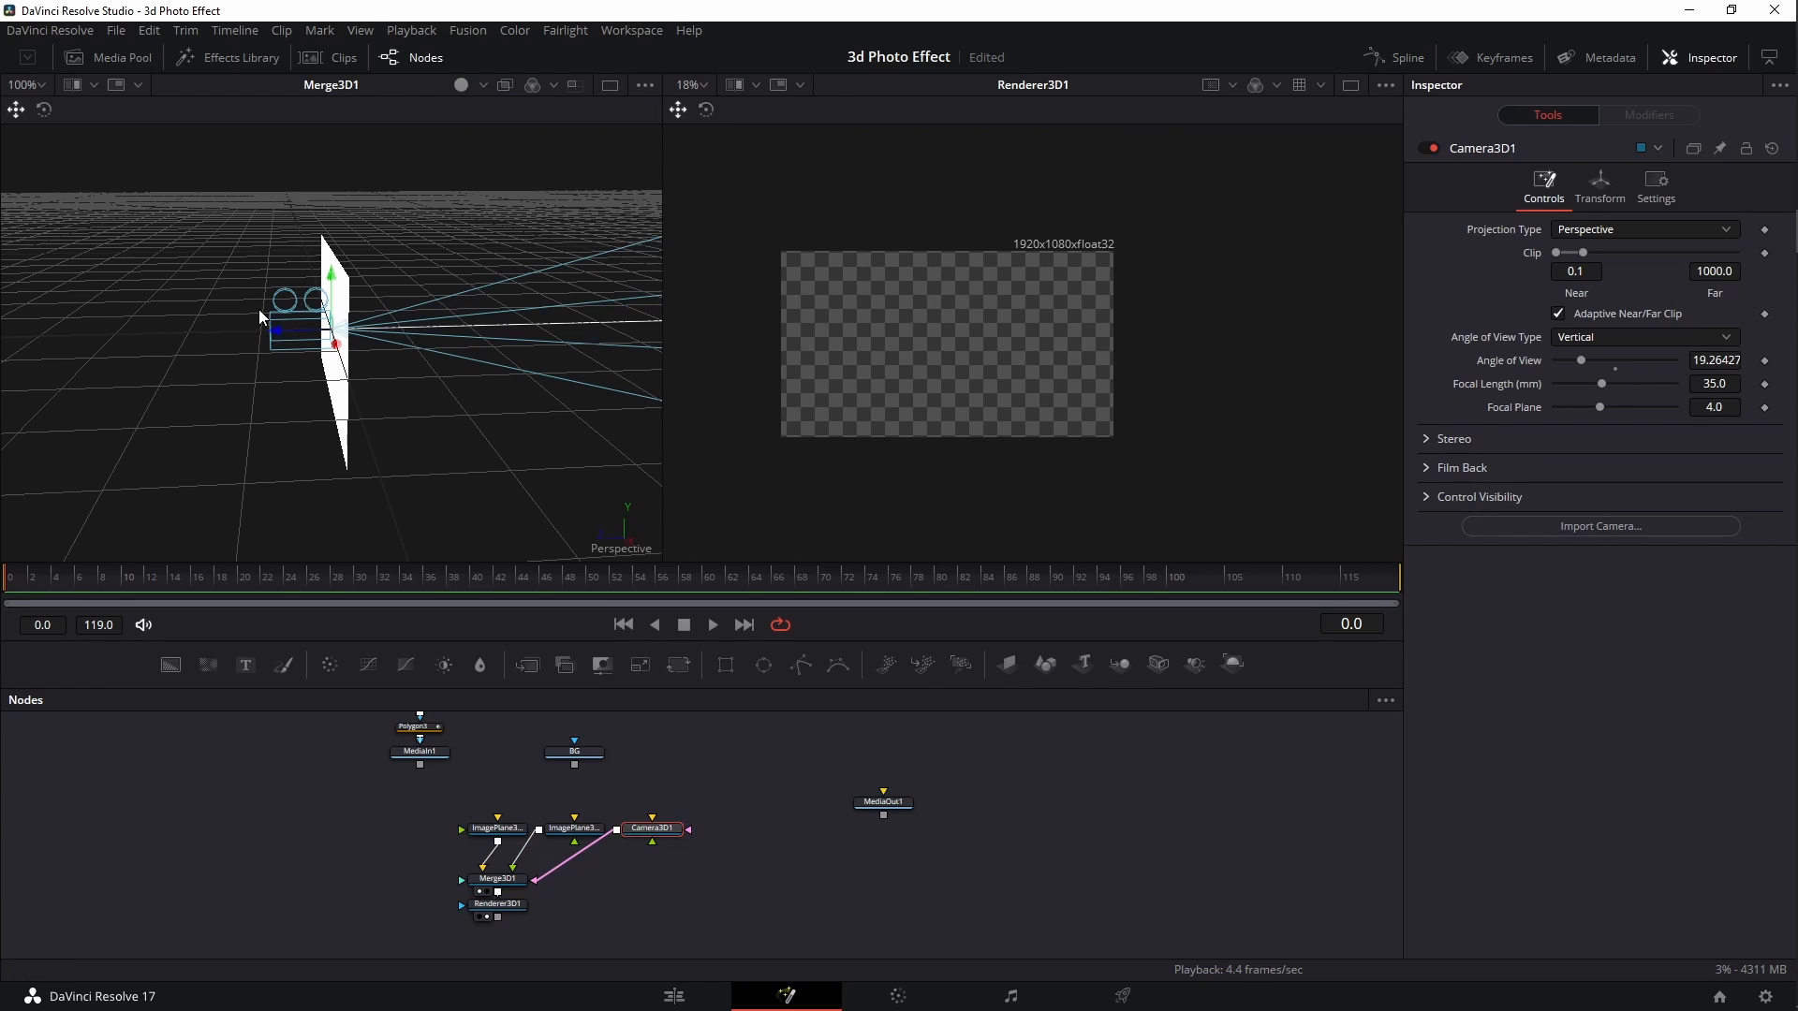
{"action": "left_click_drag", "start_coordinate": [281, 324], "coordinate": [7, 330]}
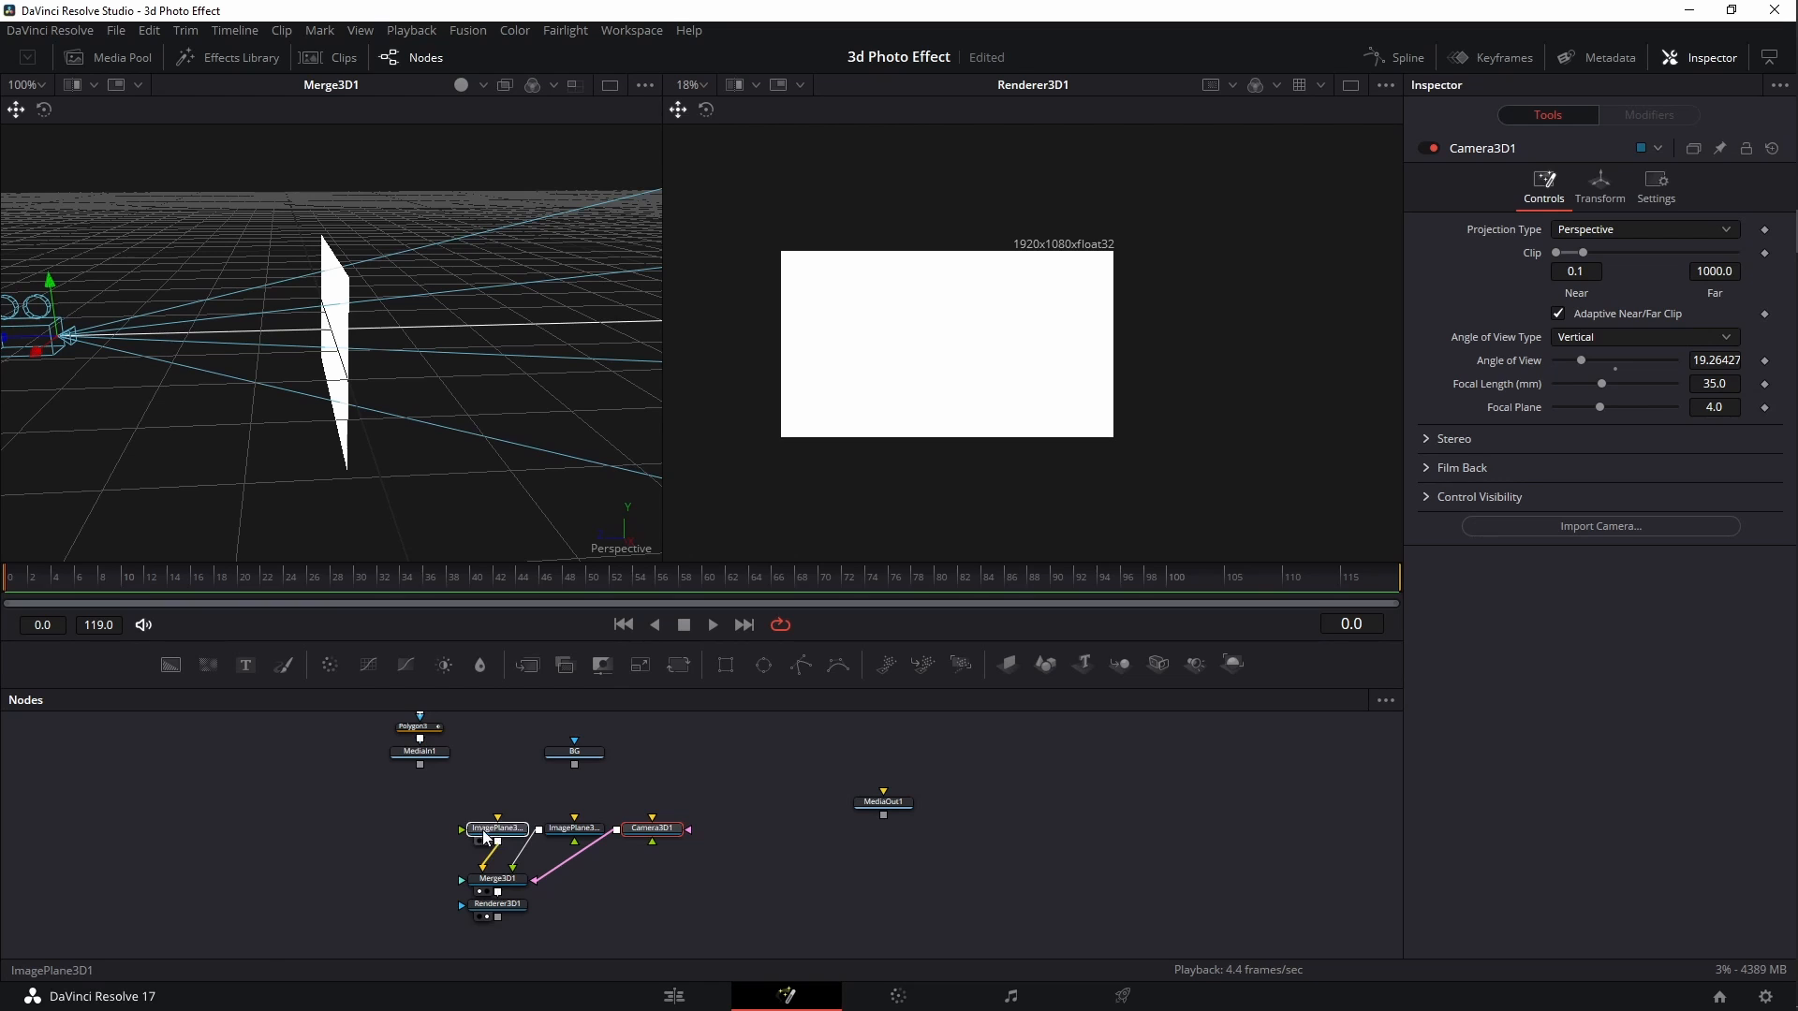
Rearrange the source and image plane nodes, then connect BG to ImagePlane3D2 and MediaIn1 to ImagePlane3D1
{"action": "left_click_drag", "start_coordinate": [511, 838], "coordinate": [434, 839]}
{"action": "left_click", "coordinate": [421, 838]}
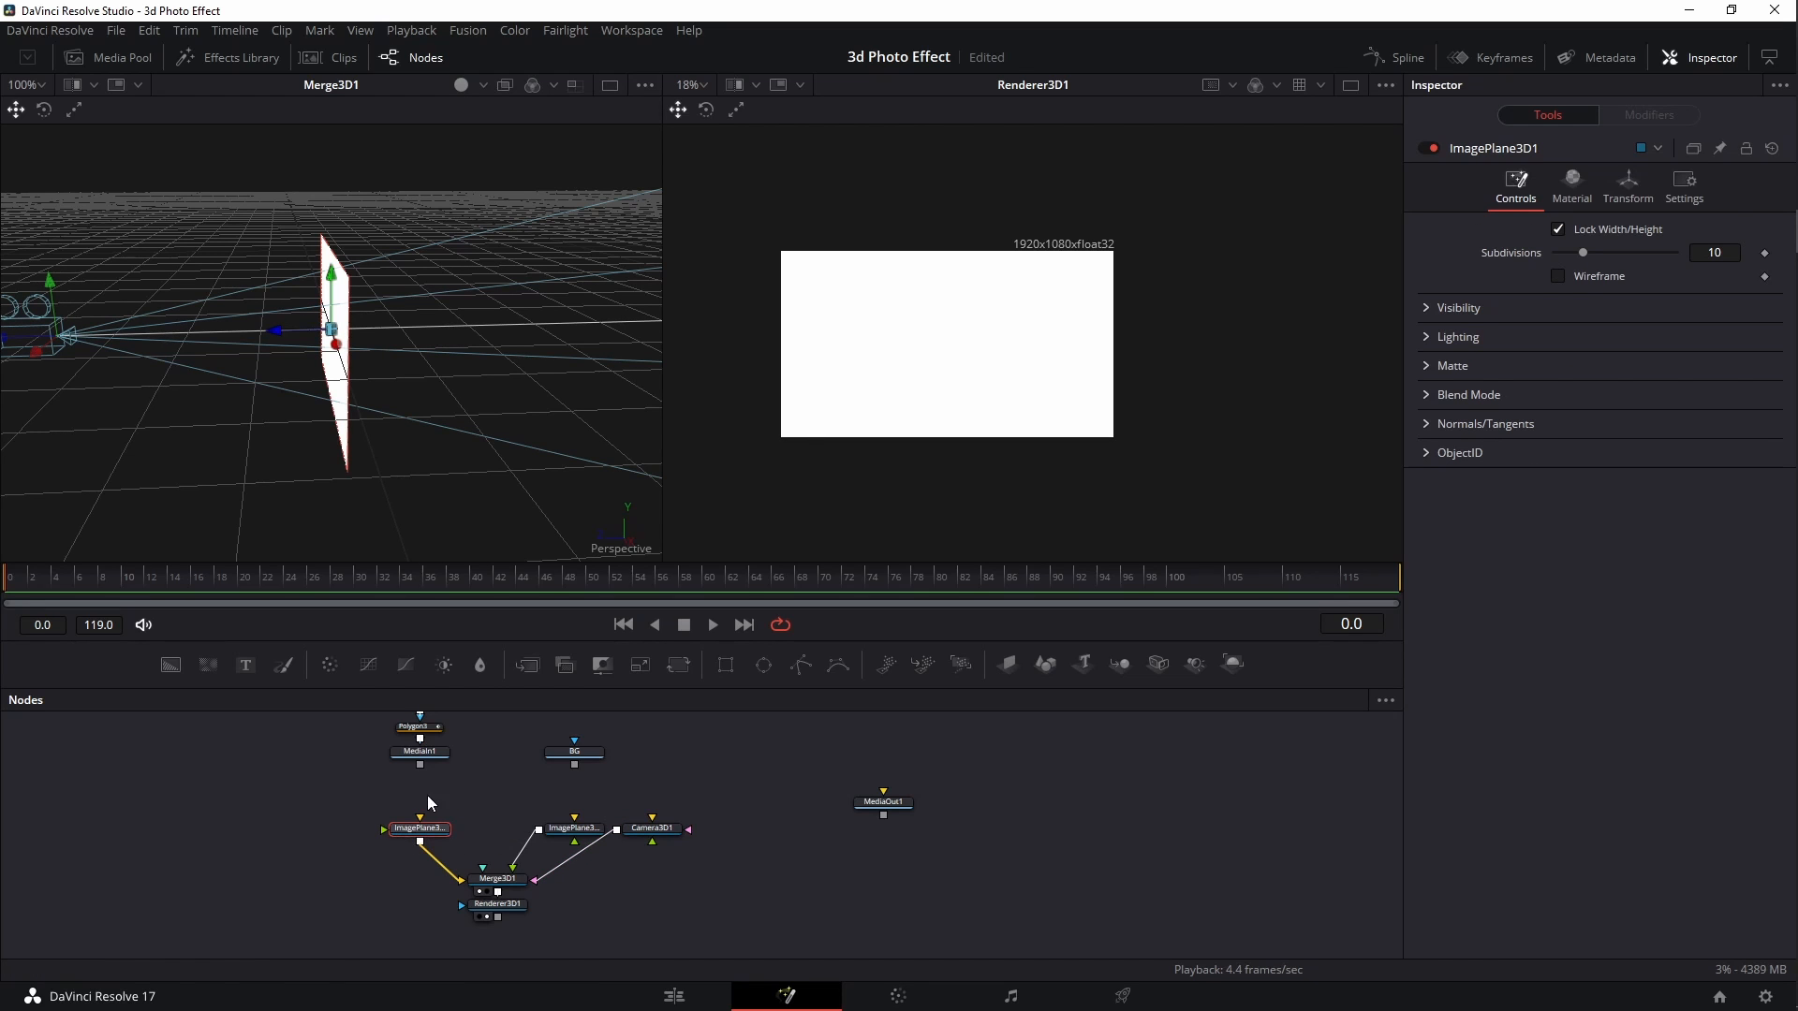
{"action": "left_click_drag", "start_coordinate": [468, 775], "coordinate": [567, 775]}
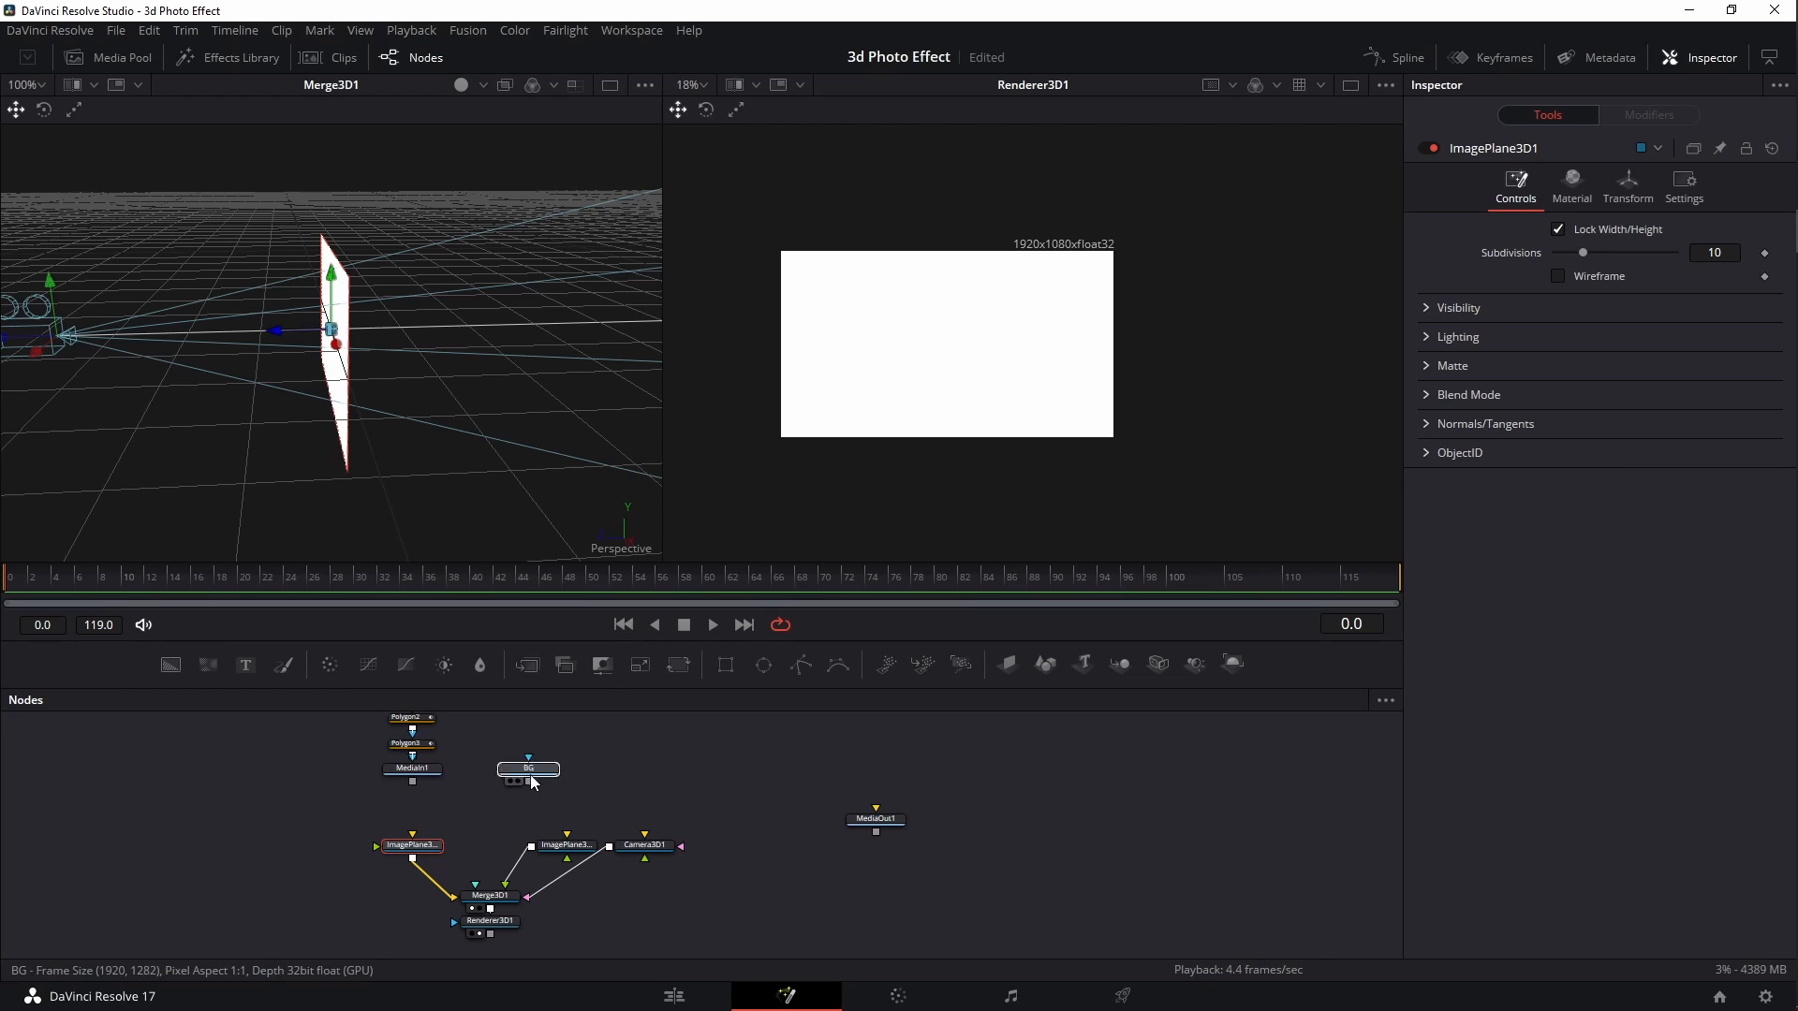
{"action": "left_click", "coordinate": [554, 775]}
{"action": "left_click_drag", "start_coordinate": [559, 851], "coordinate": [521, 852]}
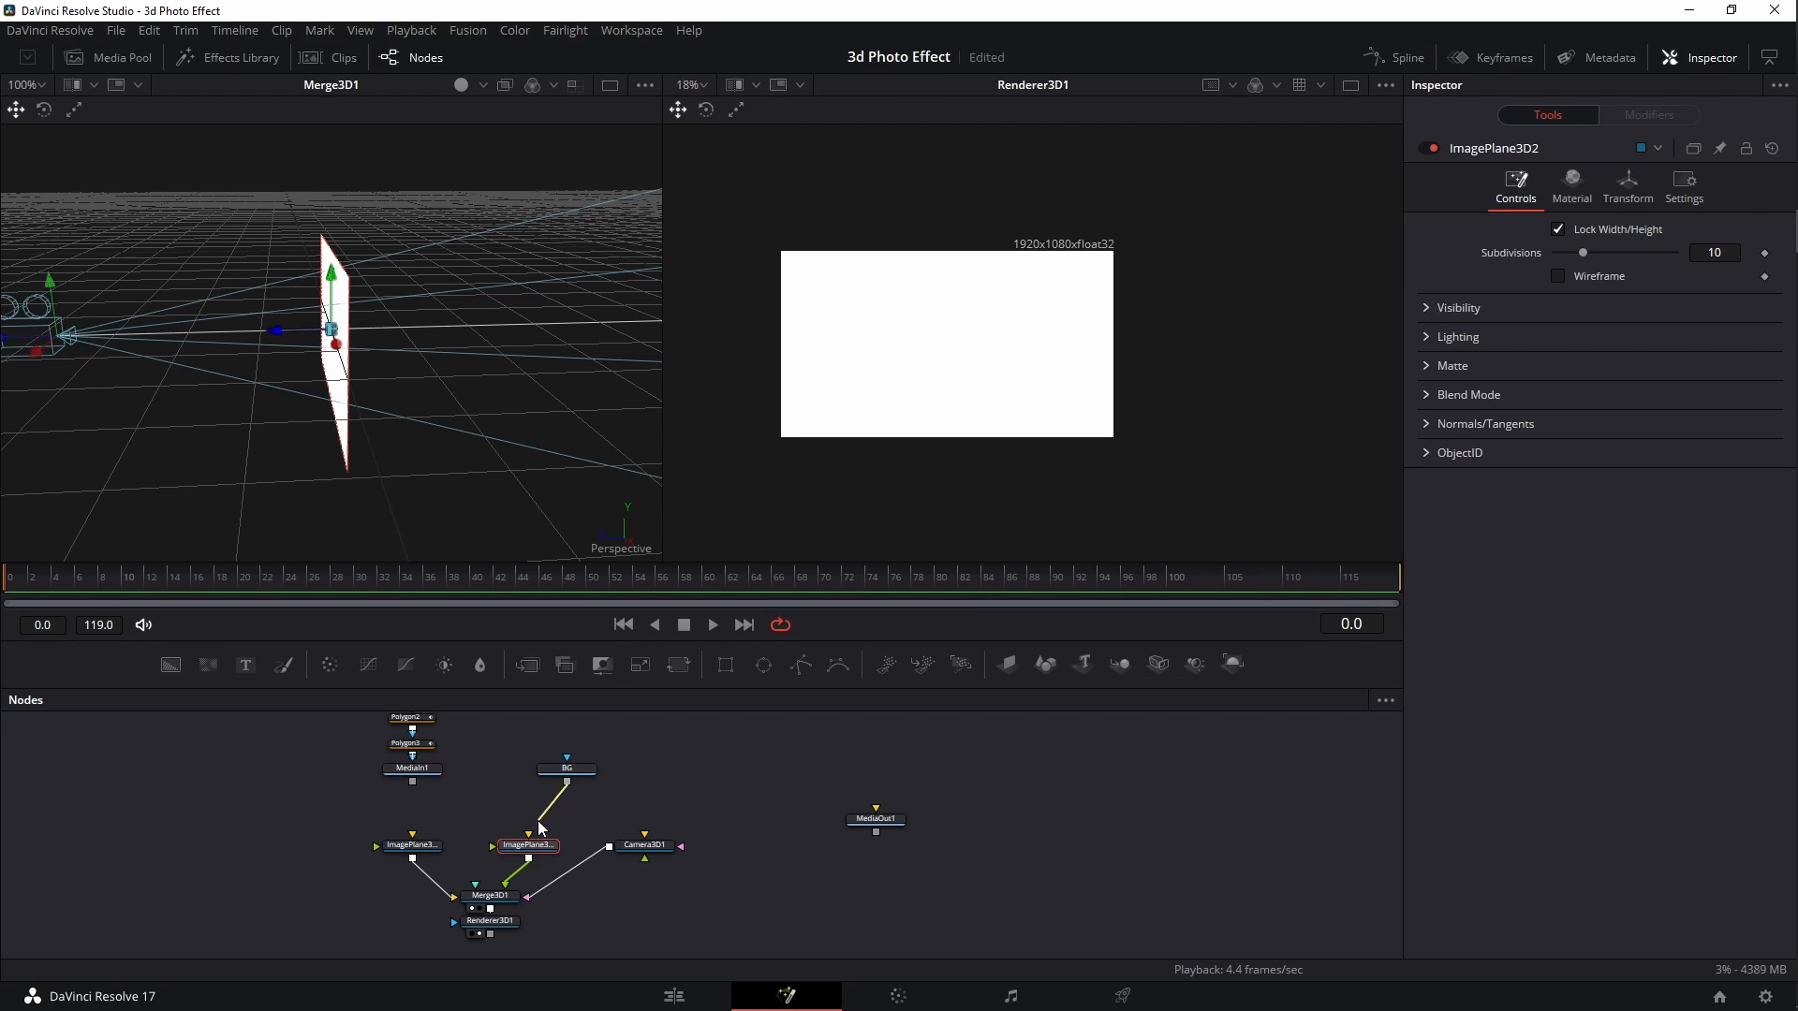
{"action": "left_click_drag", "start_coordinate": [567, 783], "coordinate": [526, 848]}
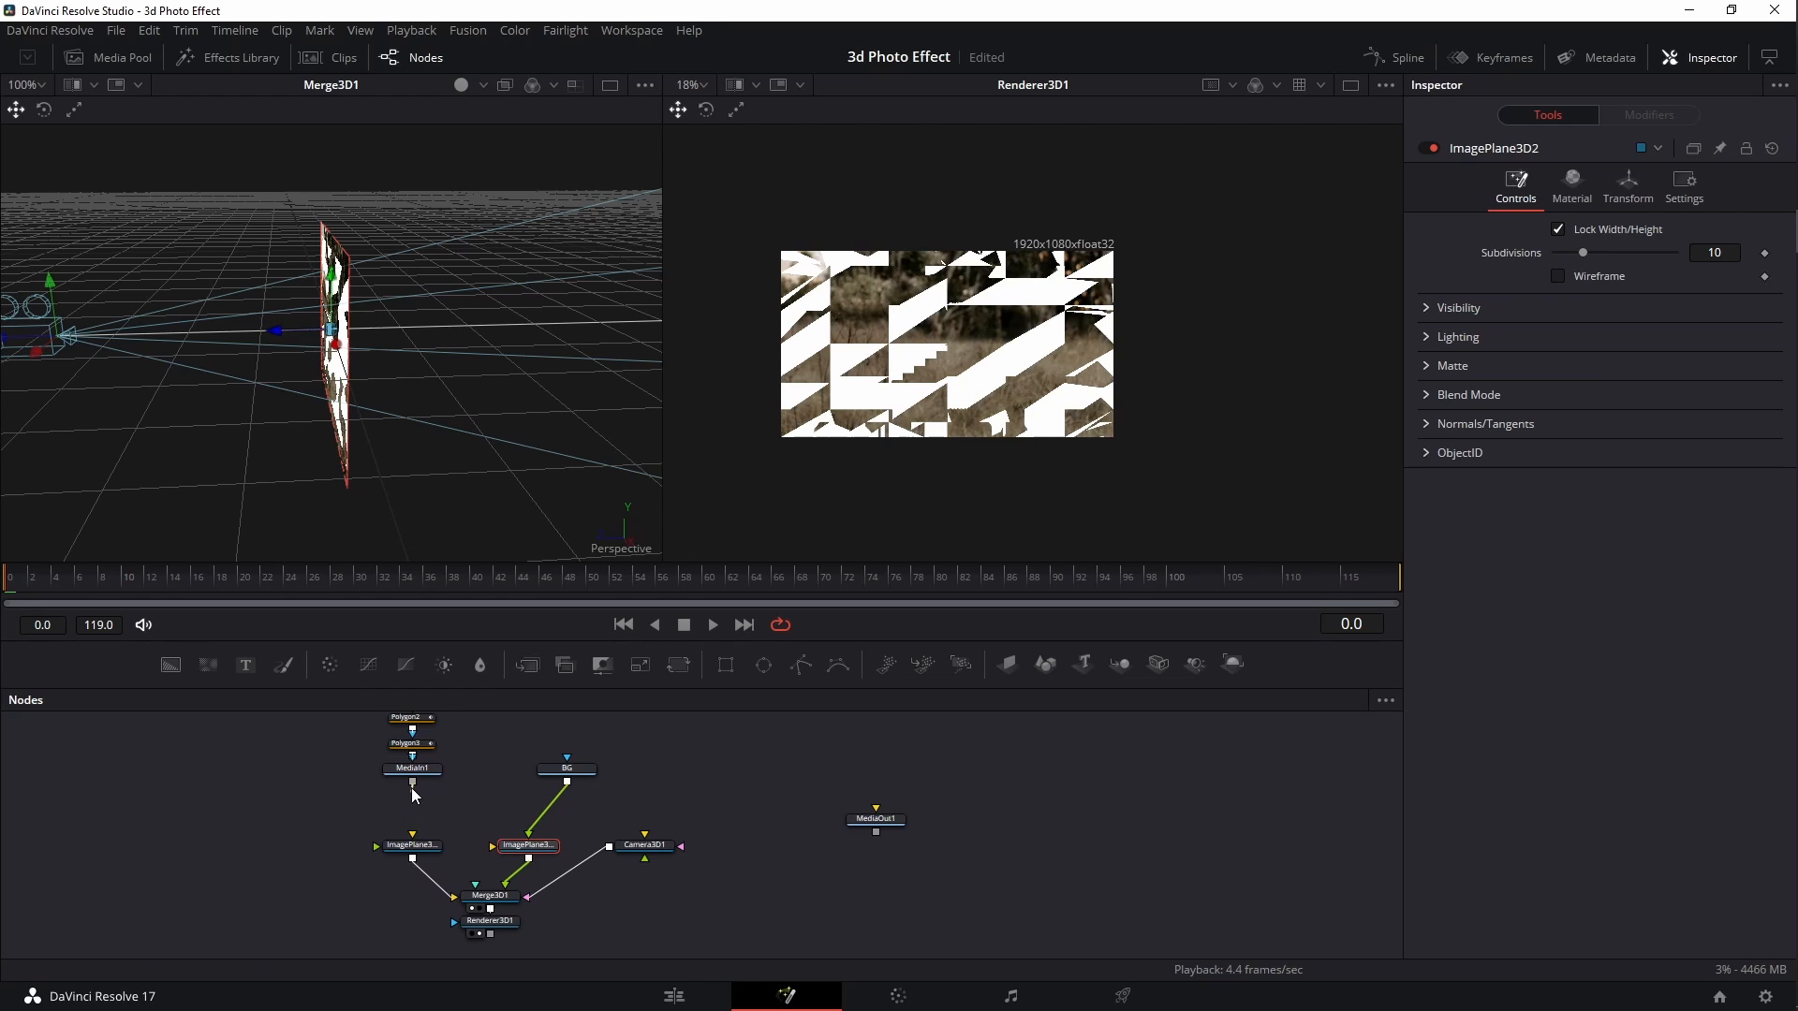
{"action": "left_click_drag", "start_coordinate": [412, 781], "coordinate": [413, 850]}
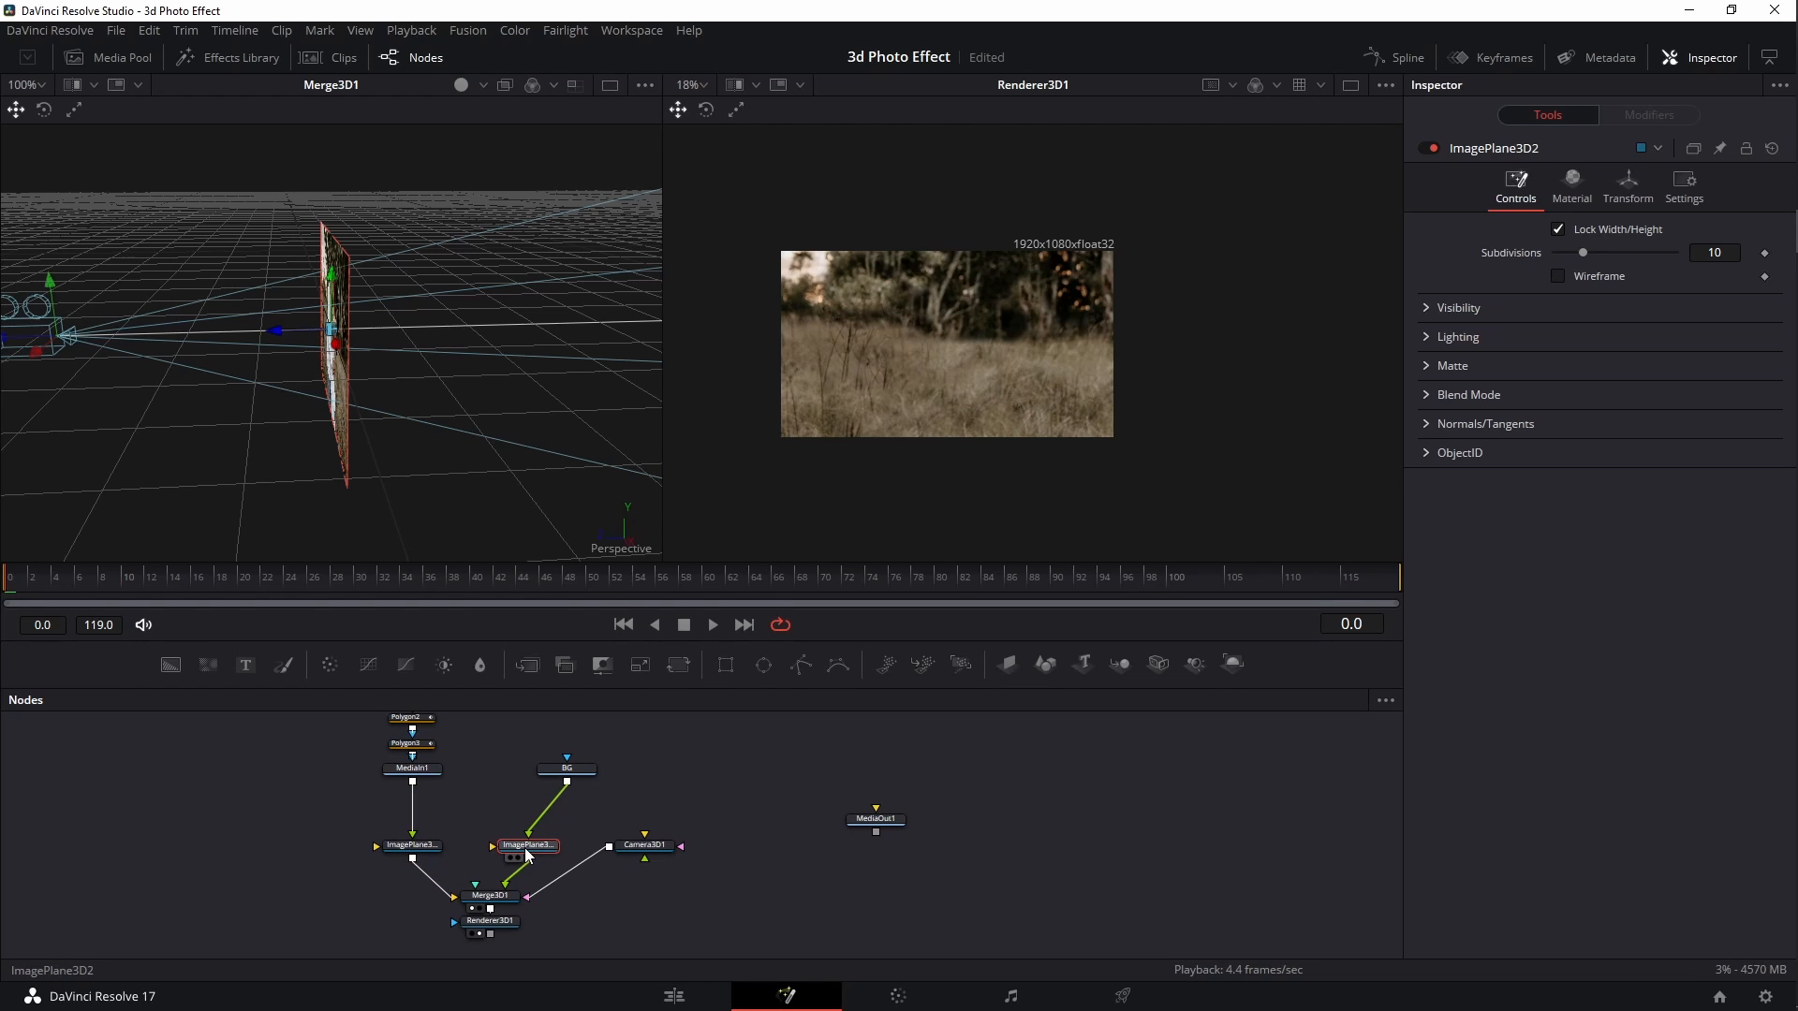
Push the background plane well behind the couple and pull the camera back to about Y 0.04 and Z 1.62
{"action": "left_click_drag", "start_coordinate": [266, 335], "coordinate": [464, 325]}
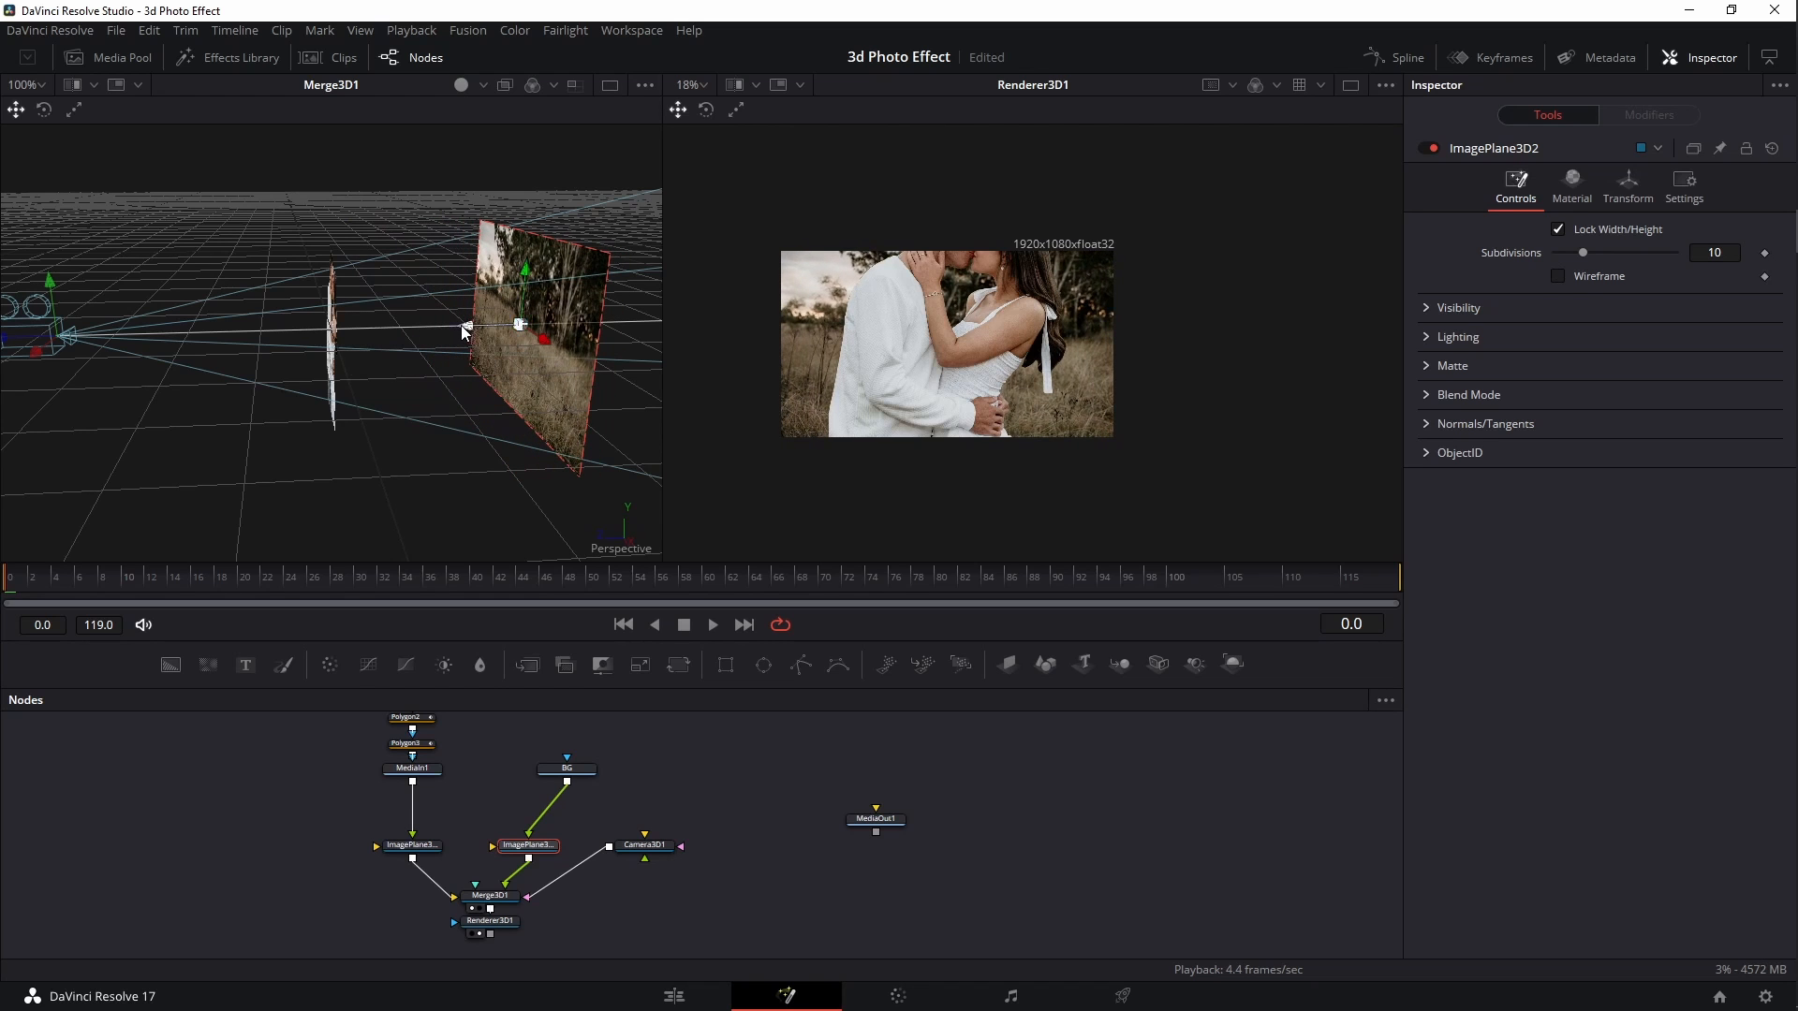
{"action": "left_click_drag", "start_coordinate": [122, 387], "coordinate": [189, 343]}
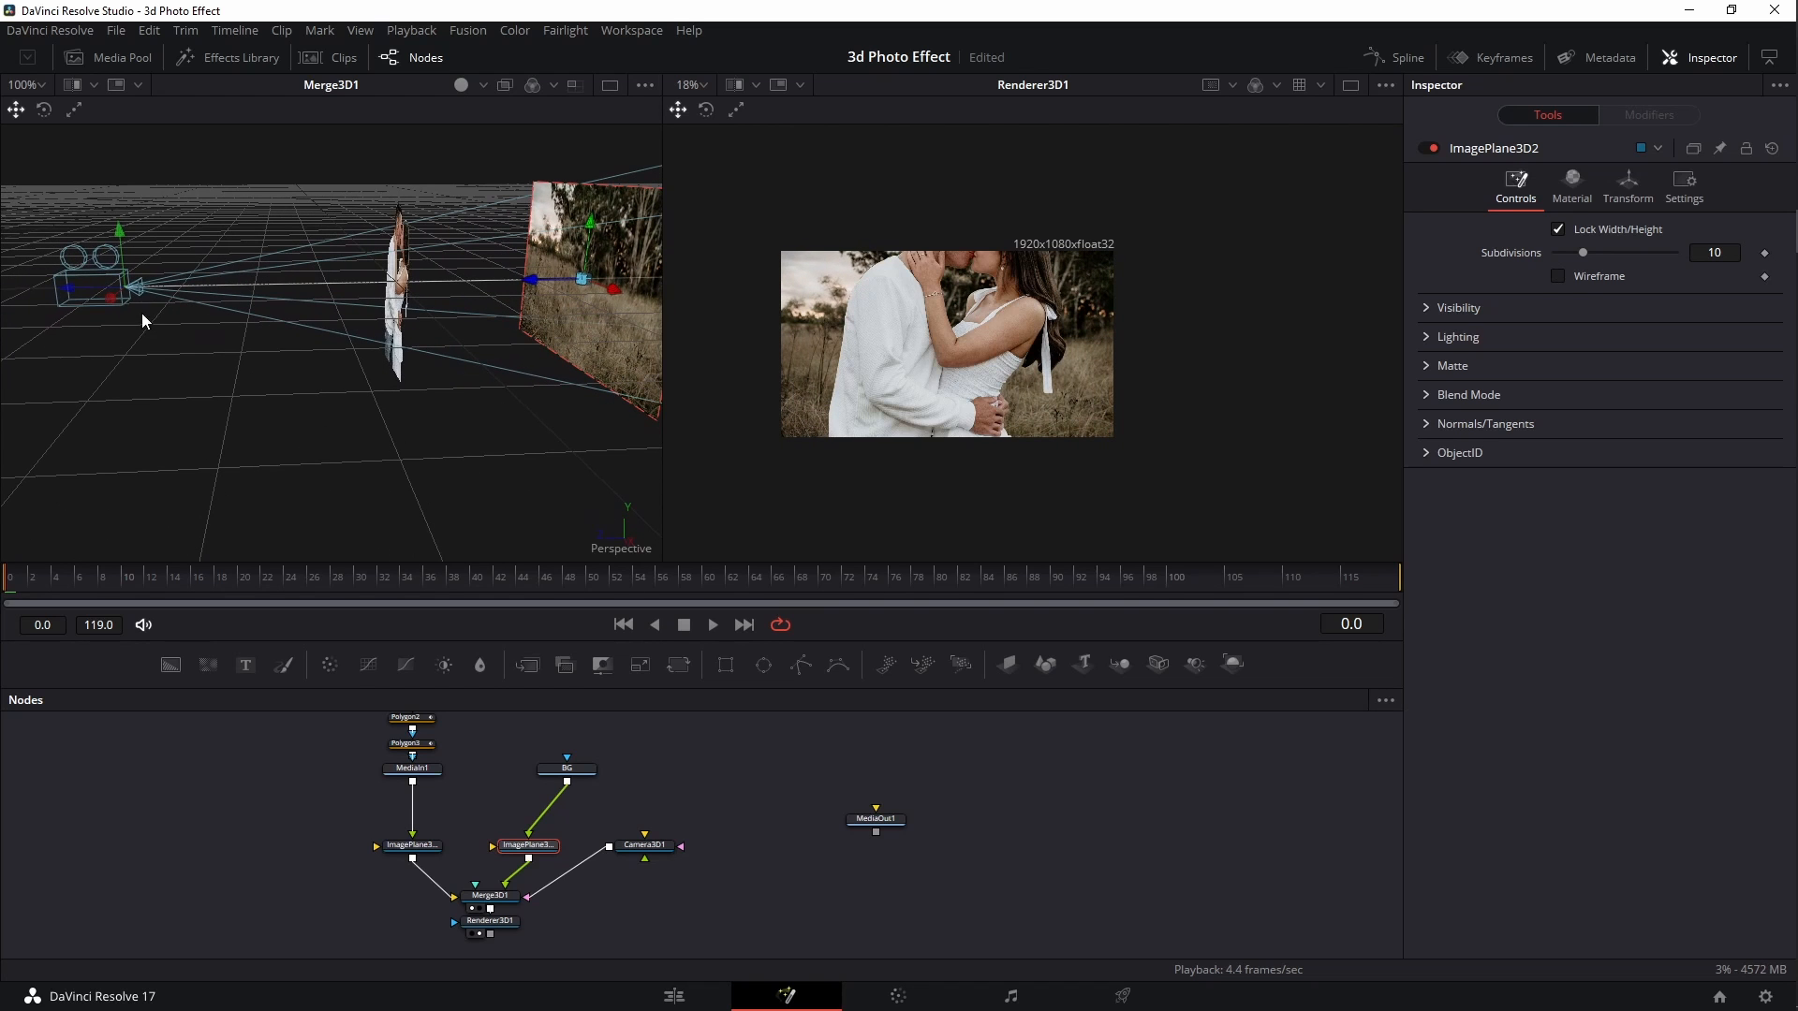
{"action": "left_click_drag", "start_coordinate": [75, 295], "coordinate": [5, 295]}
{"action": "left_click_drag", "start_coordinate": [96, 366], "coordinate": [233, 362]}
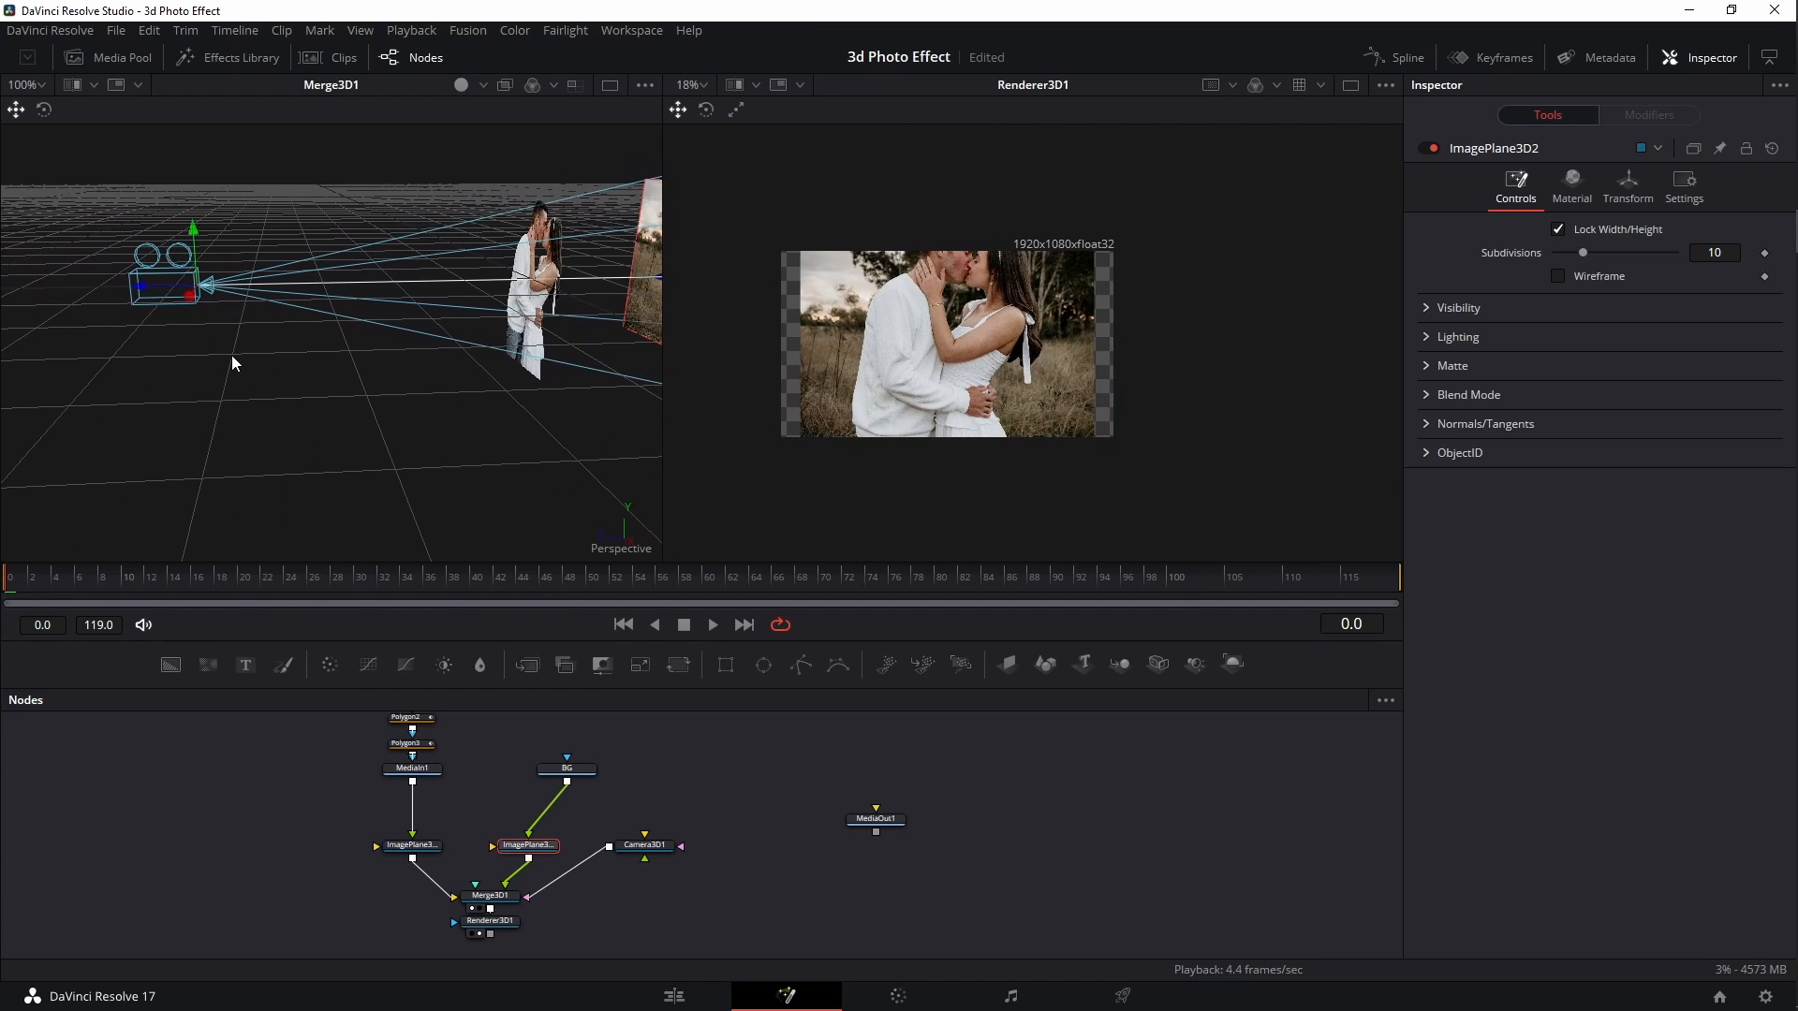
{"action": "left_click_drag", "start_coordinate": [143, 290], "coordinate": [51, 223]}
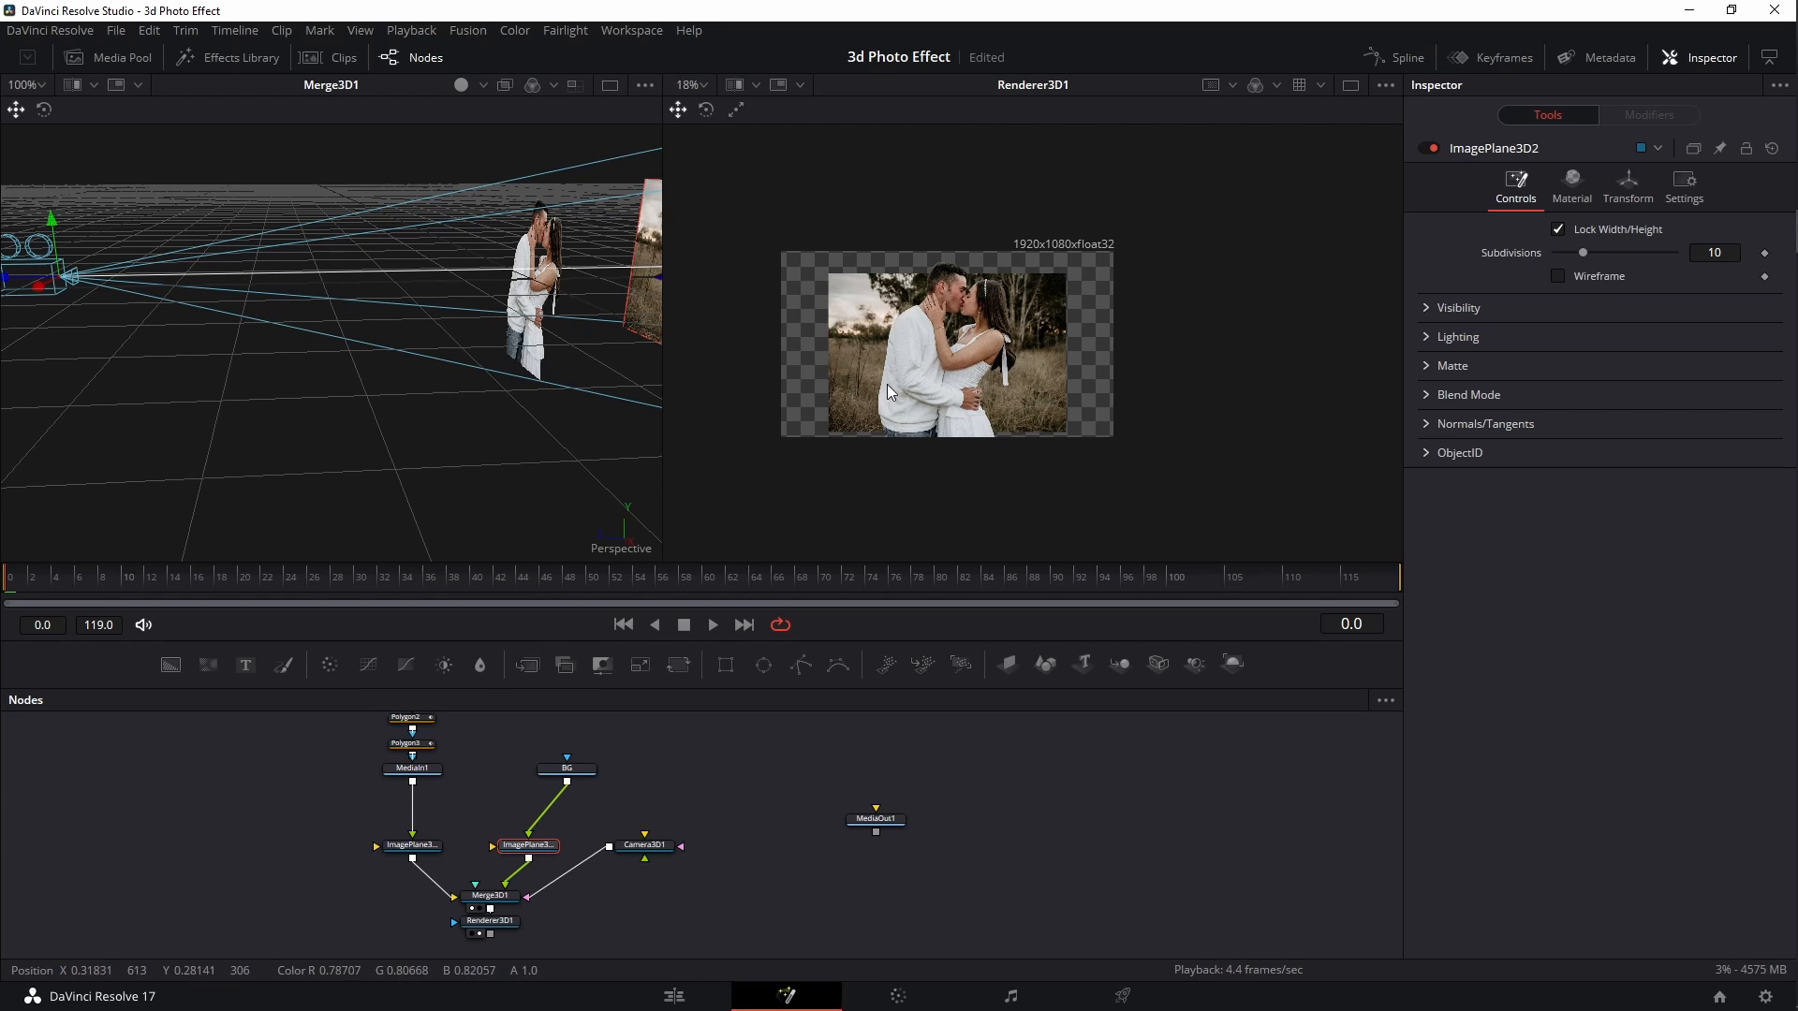
Place the Camera3D1 node level with Merge3D1 and enable Use Target in the camera's transform settings
{"action": "left_click_drag", "start_coordinate": [546, 459], "coordinate": [181, 360]}
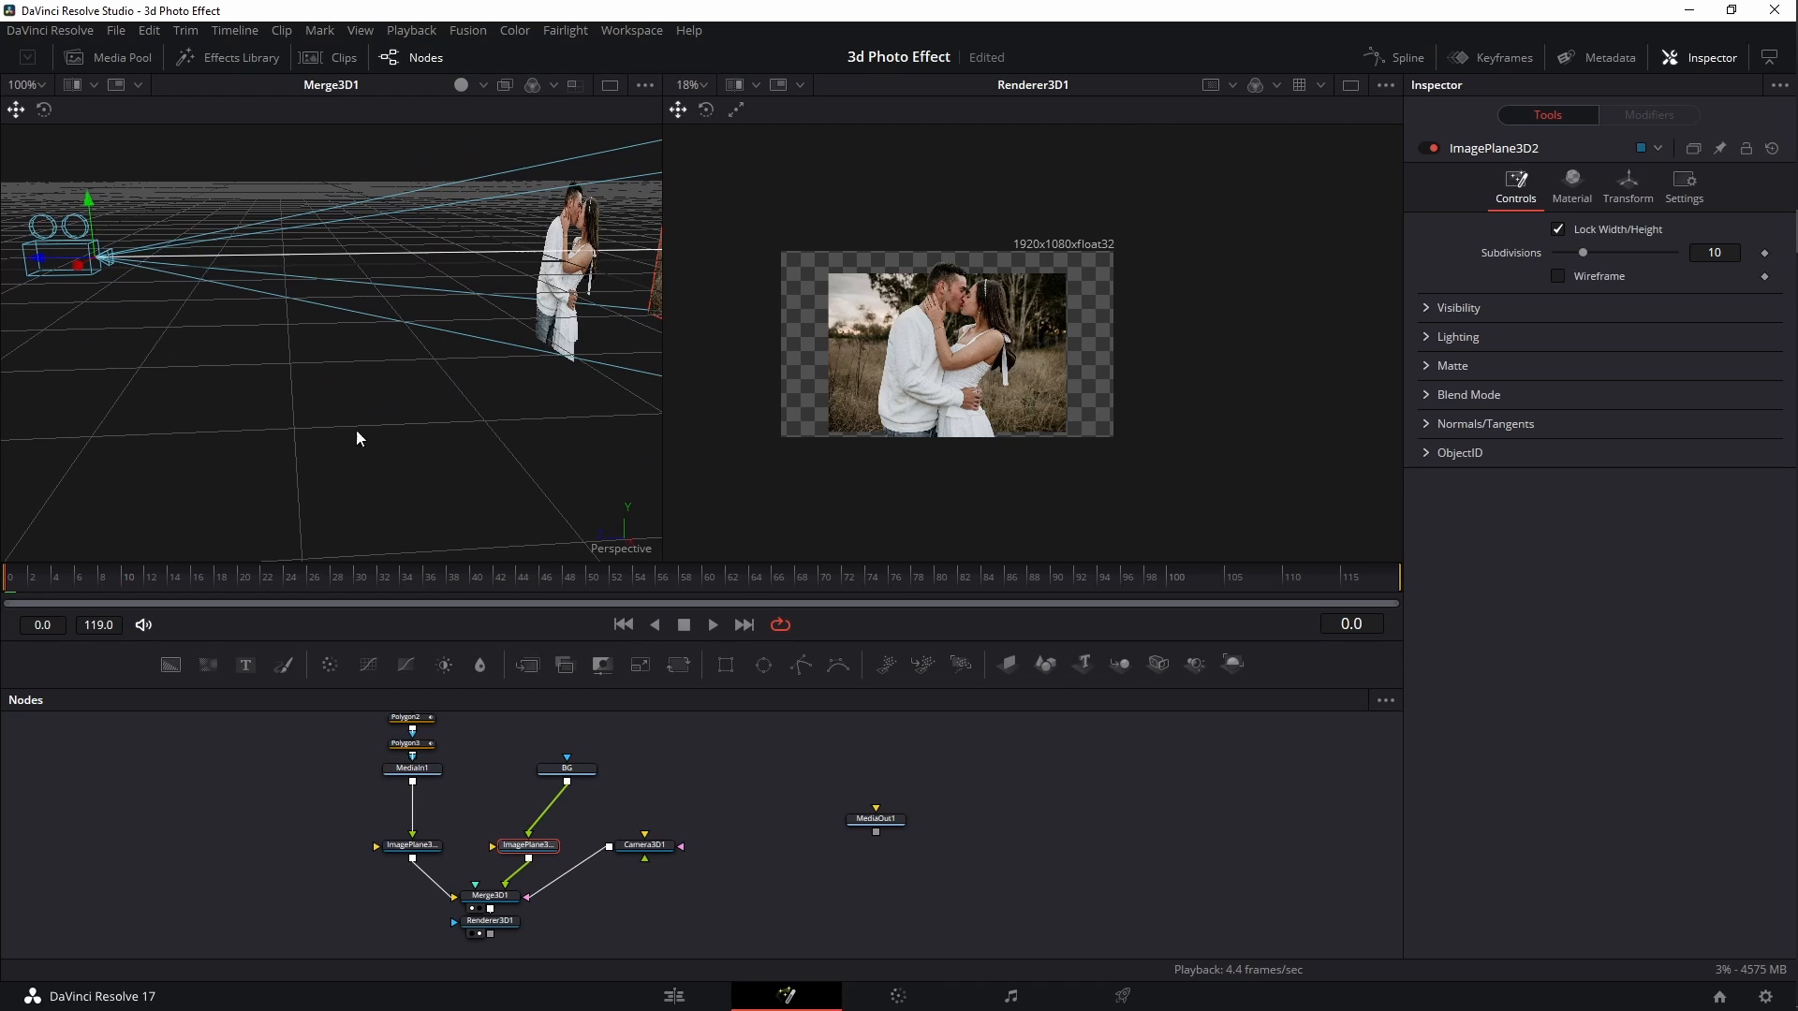
{"action": "left_click_drag", "start_coordinate": [357, 435], "coordinate": [199, 413]}
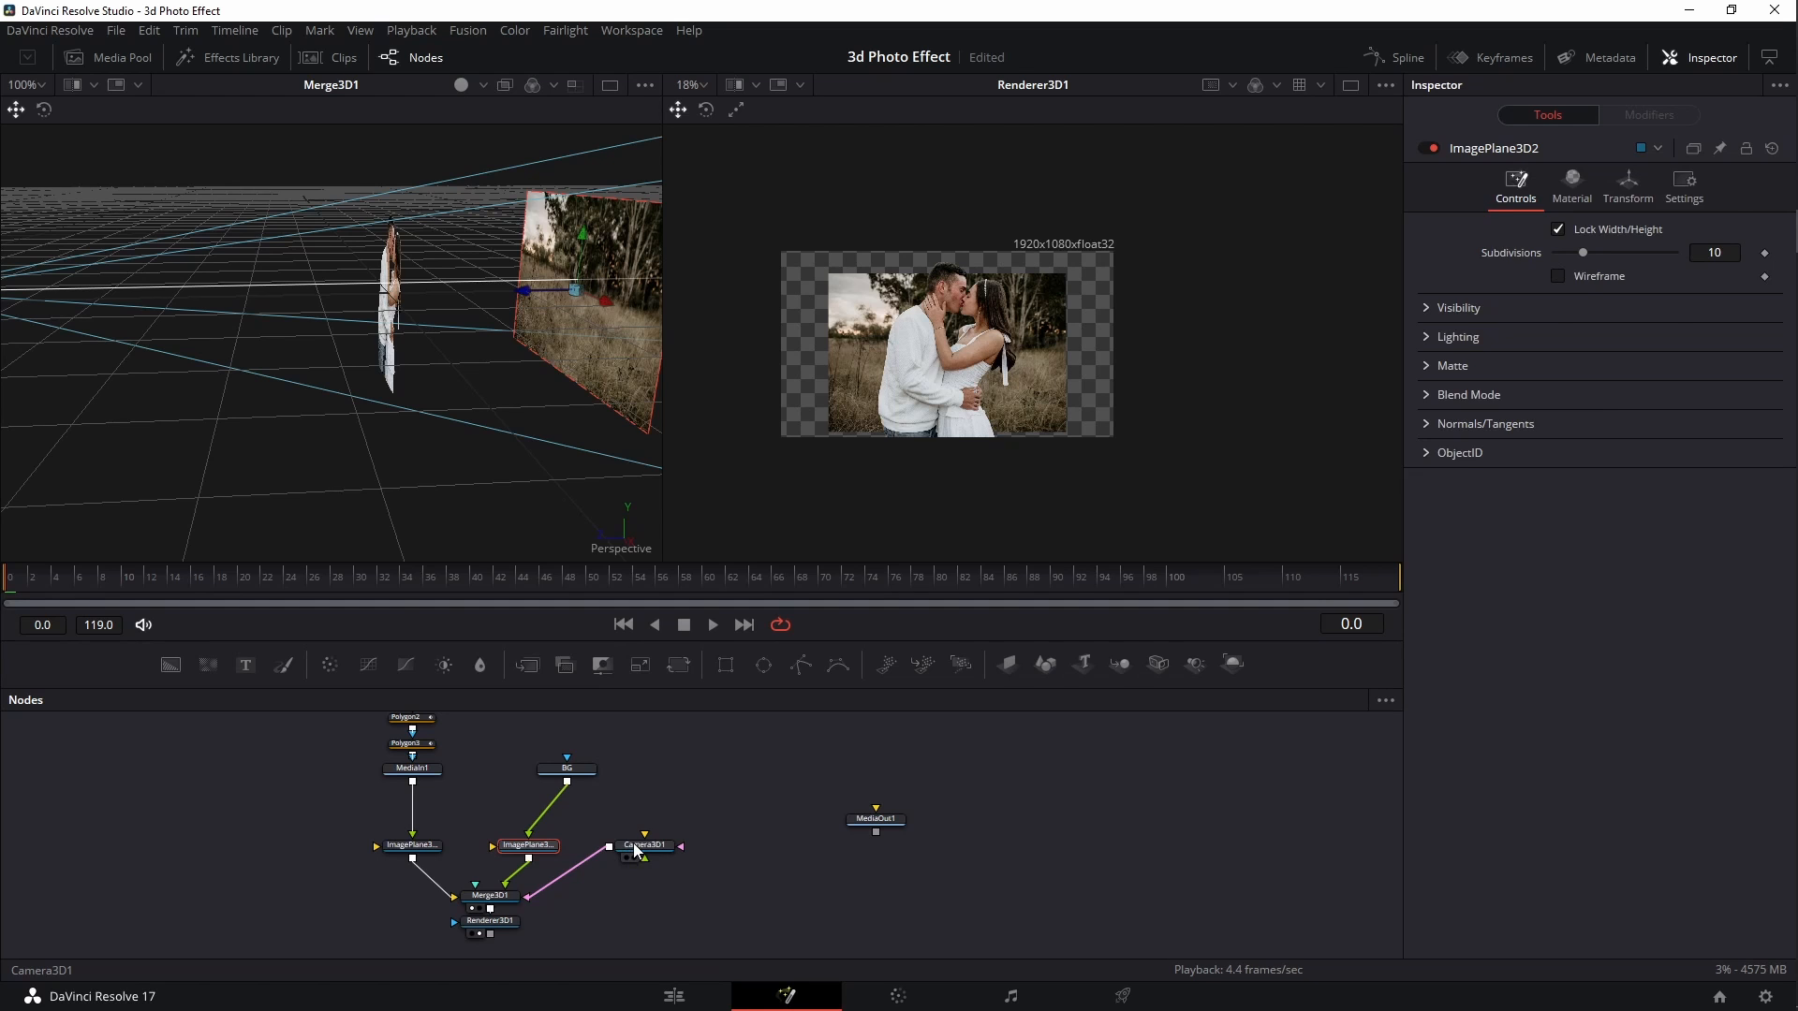
{"action": "left_click_drag", "start_coordinate": [633, 842], "coordinate": [639, 892]}
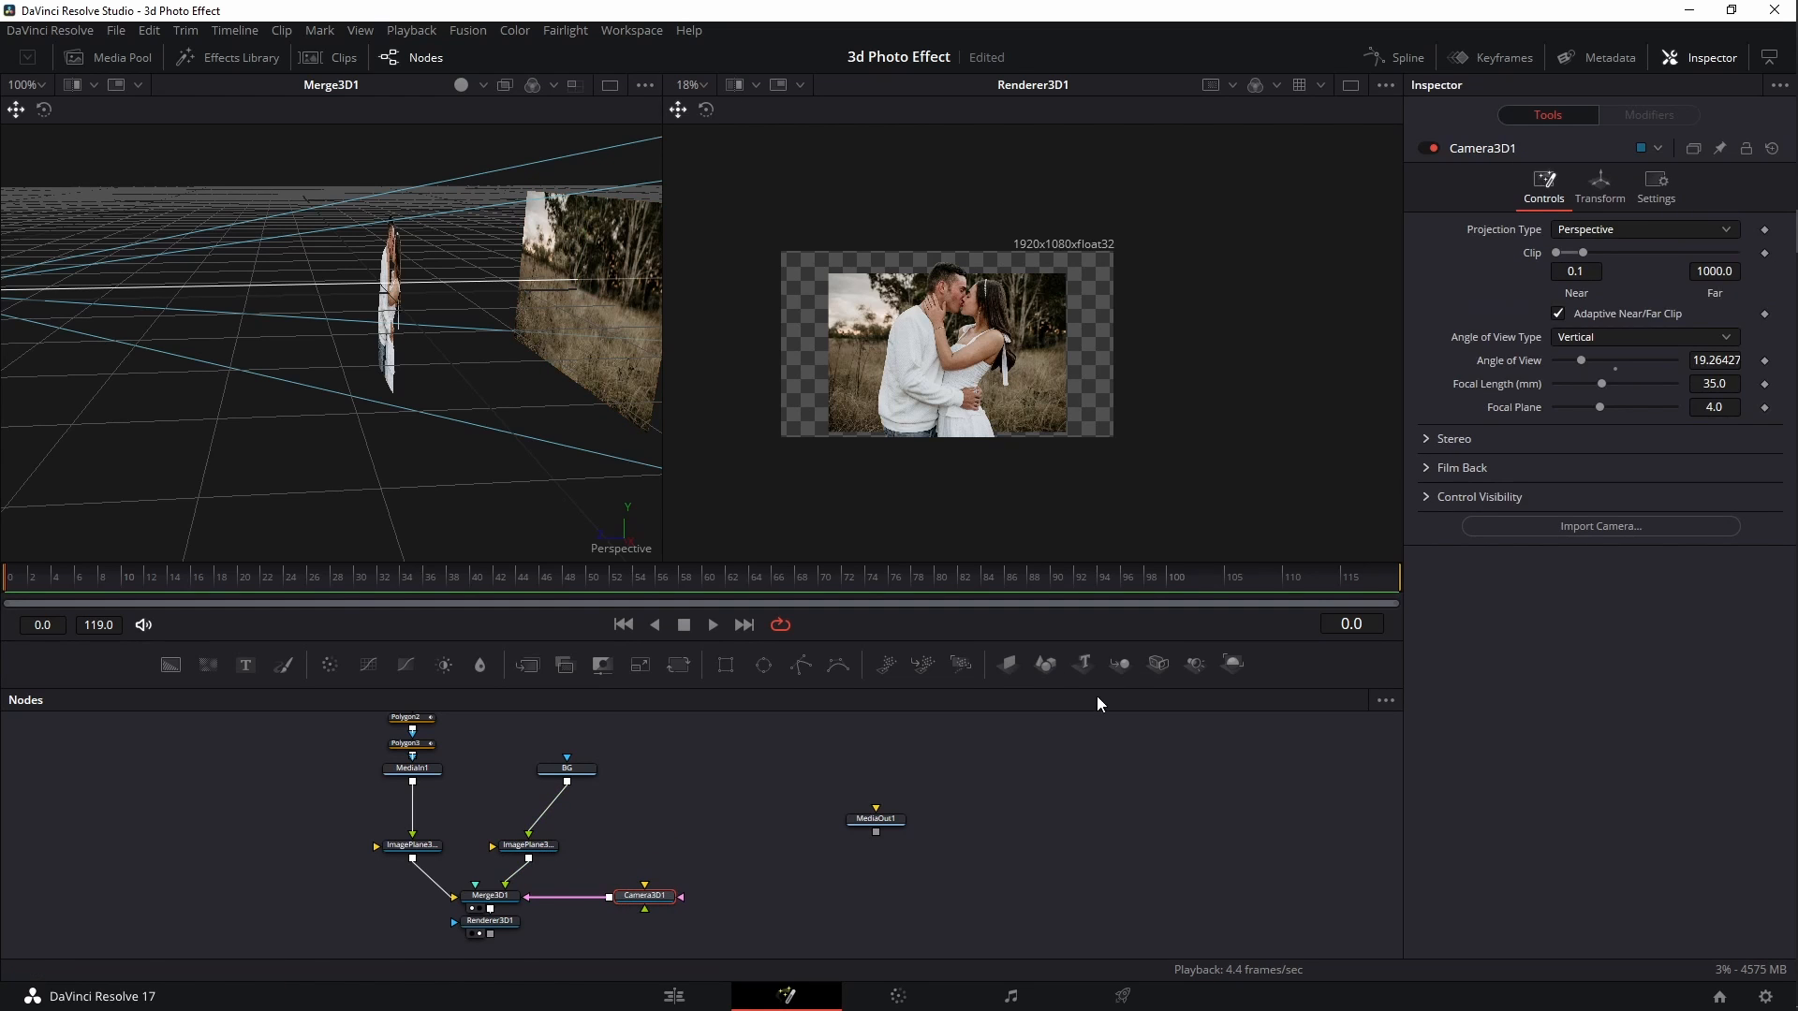
{"action": "left_click", "coordinate": [1599, 186]}
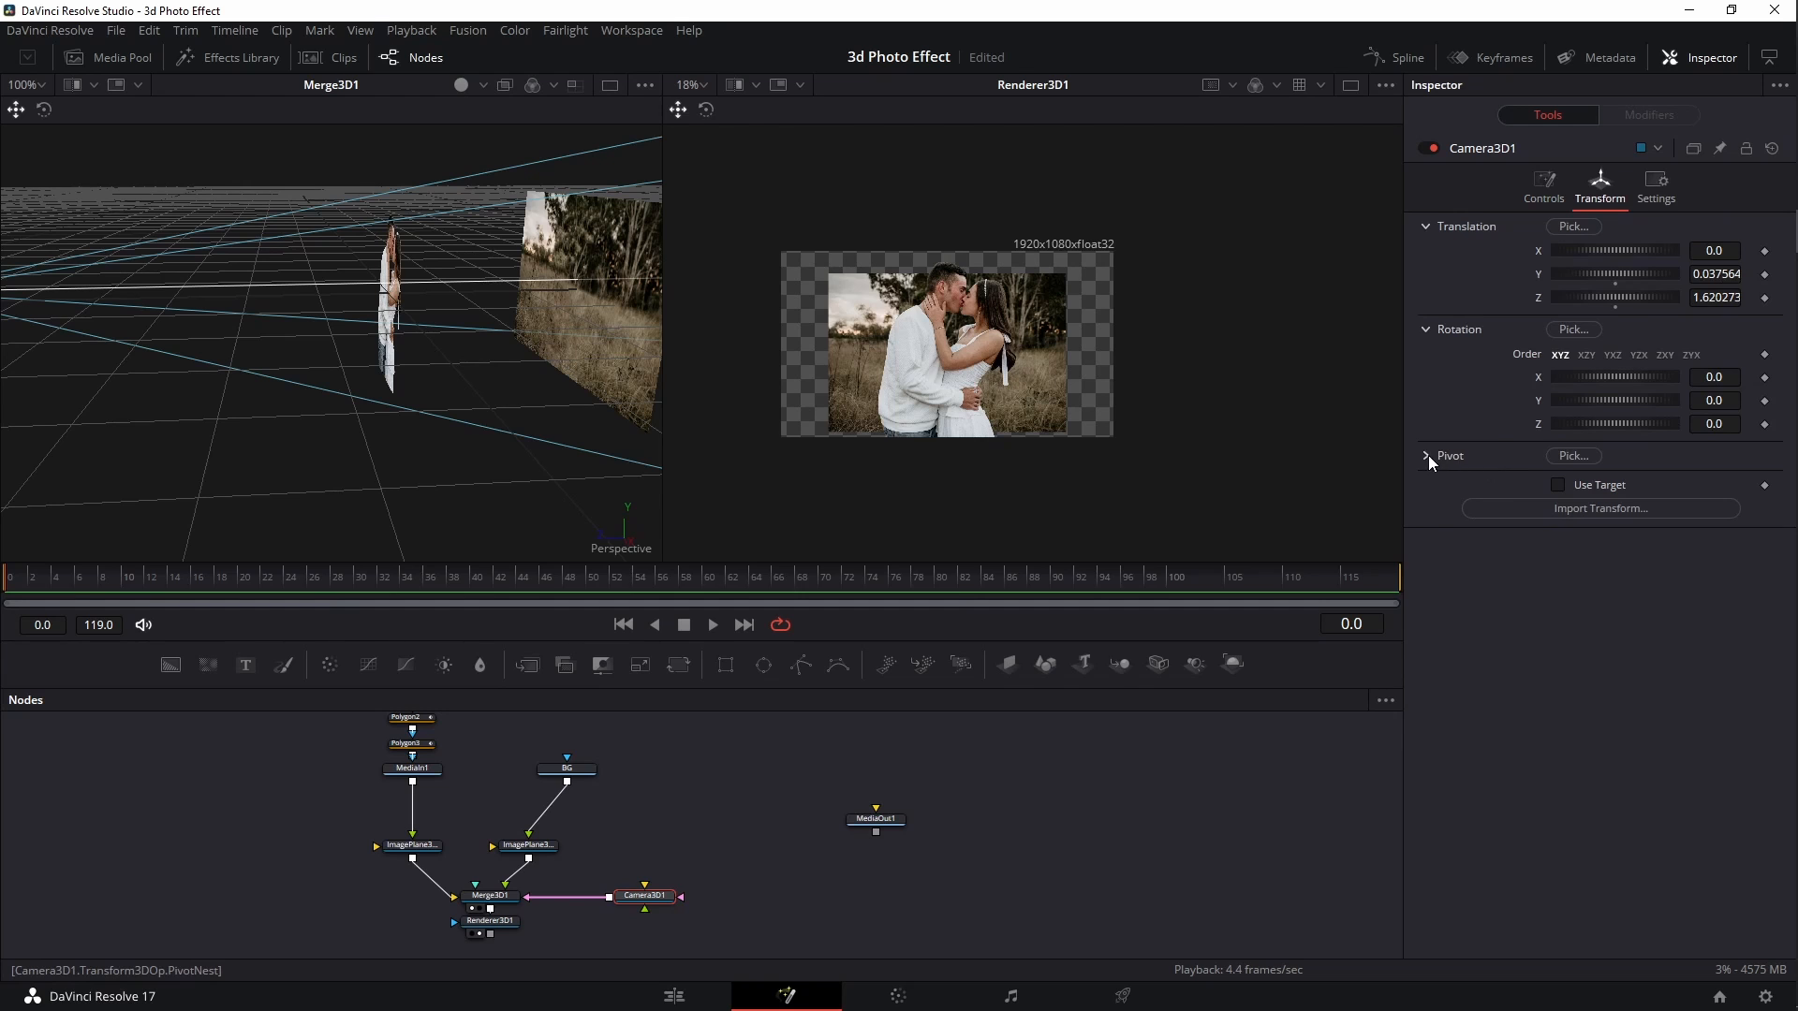
{"action": "left_click", "coordinate": [1556, 483]}
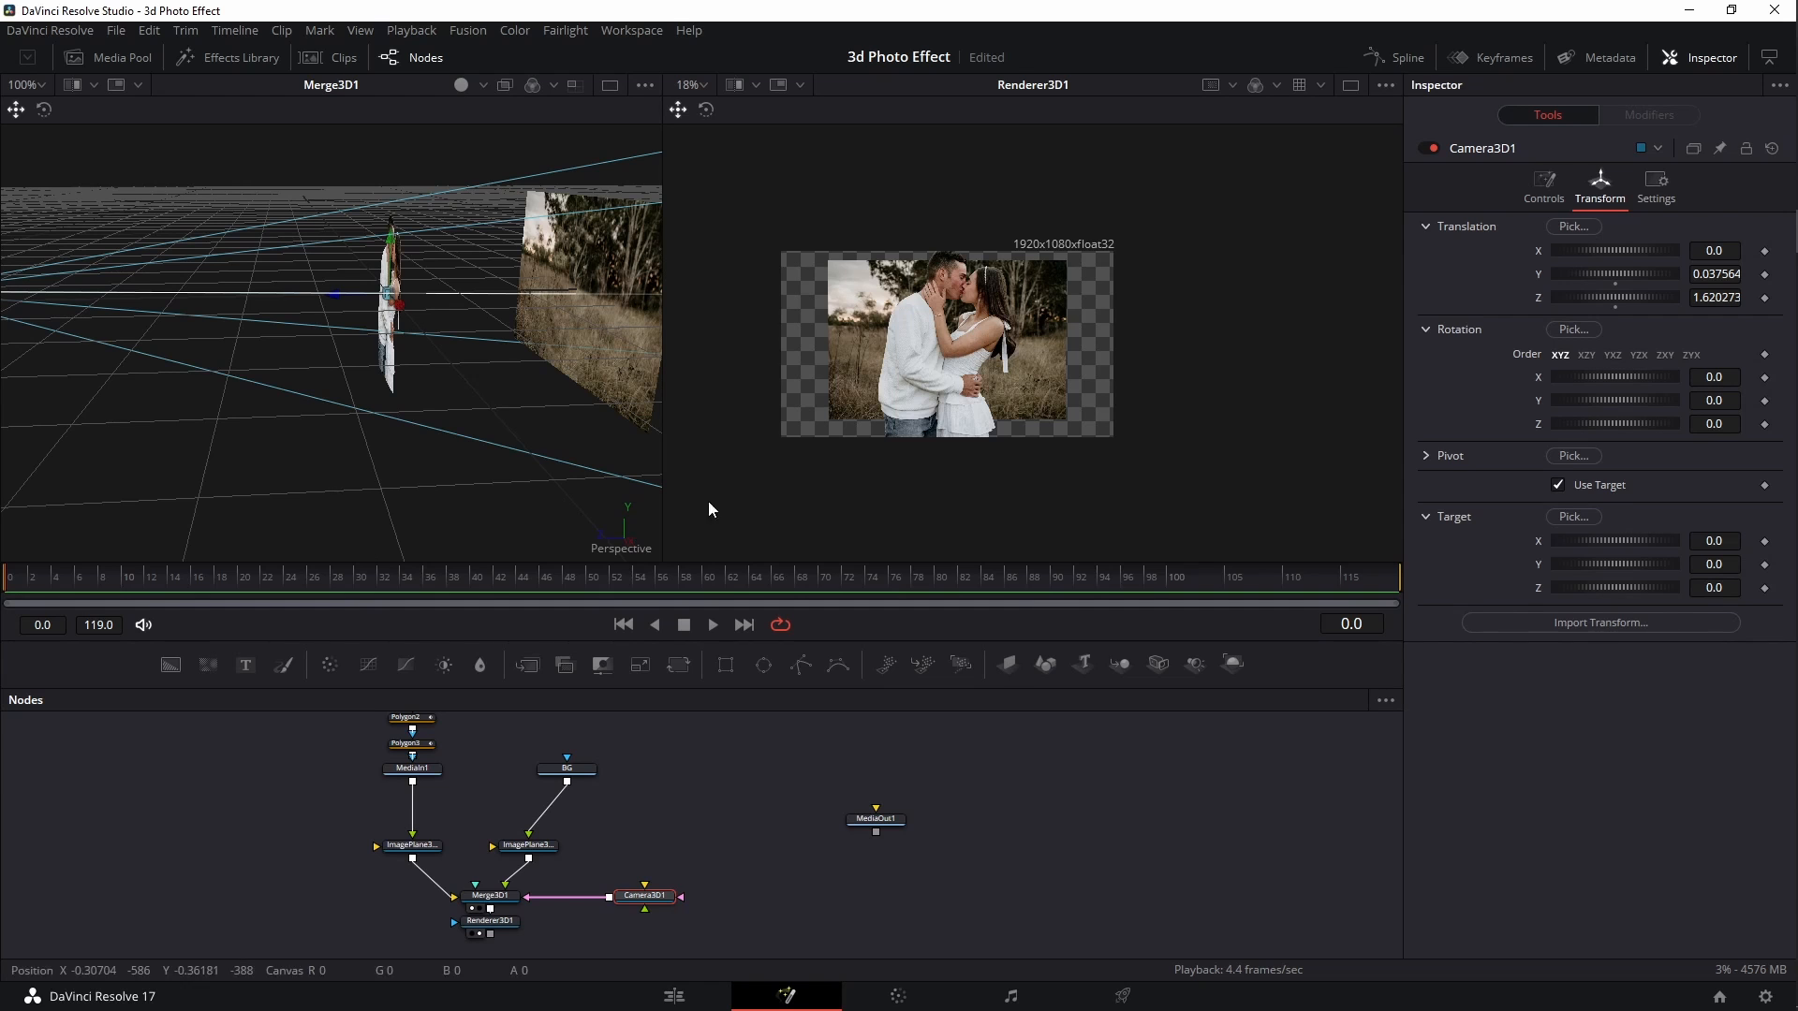
Position the camera target between the couple and the background at about Y 0.03 and Z -0.37
{"action": "left_click_drag", "start_coordinate": [1597, 564], "coordinate": [1603, 565]}
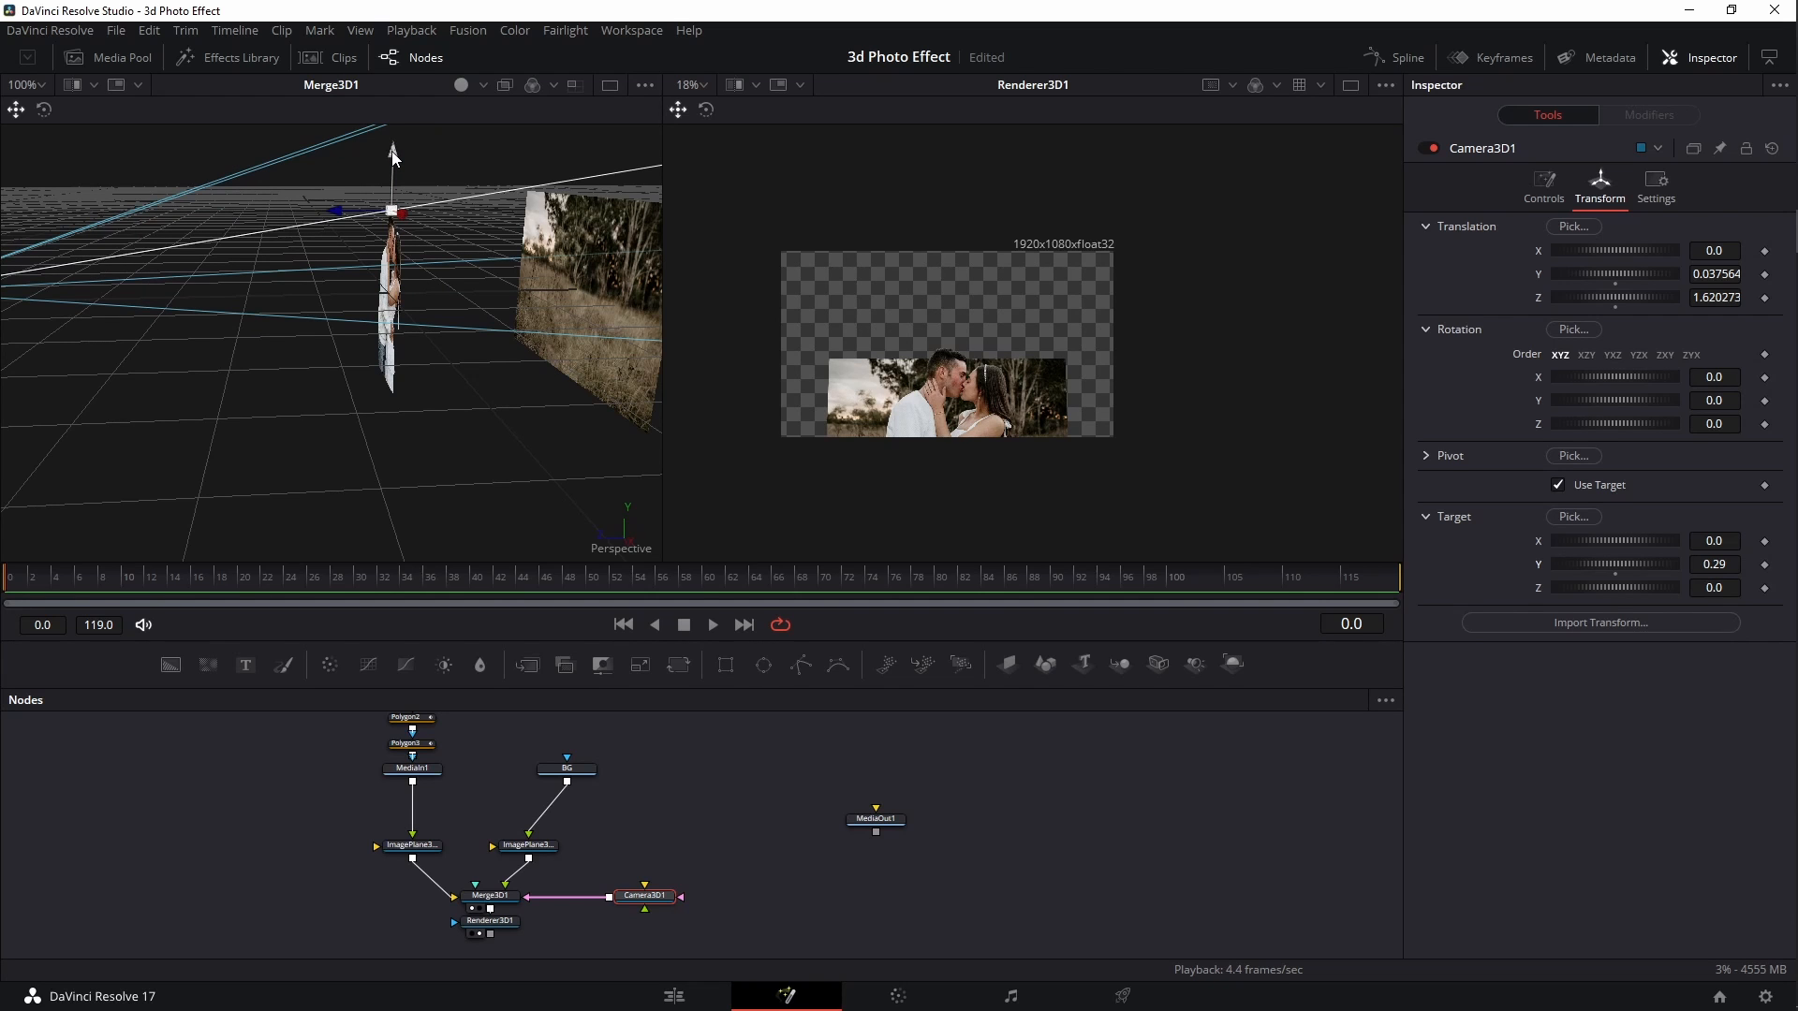
{"action": "left_click_drag", "start_coordinate": [393, 158], "coordinate": [372, 226]}
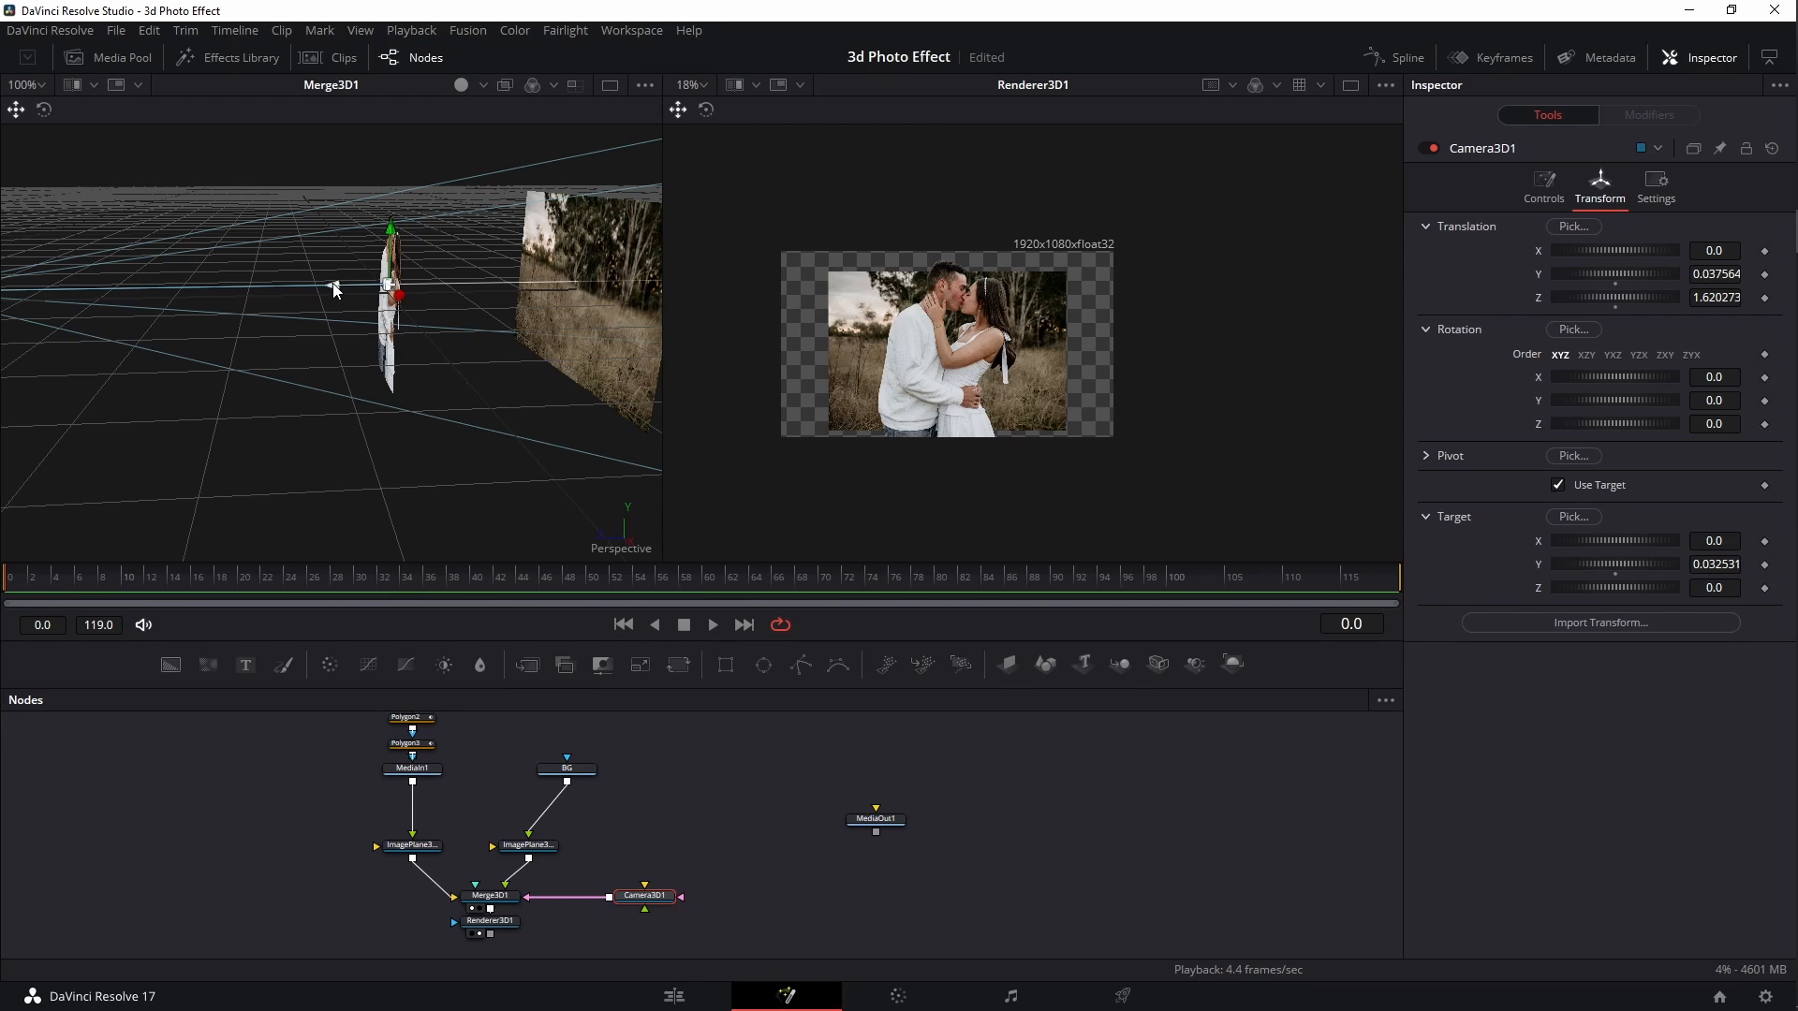
{"action": "left_click_drag", "start_coordinate": [334, 289], "coordinate": [438, 287]}
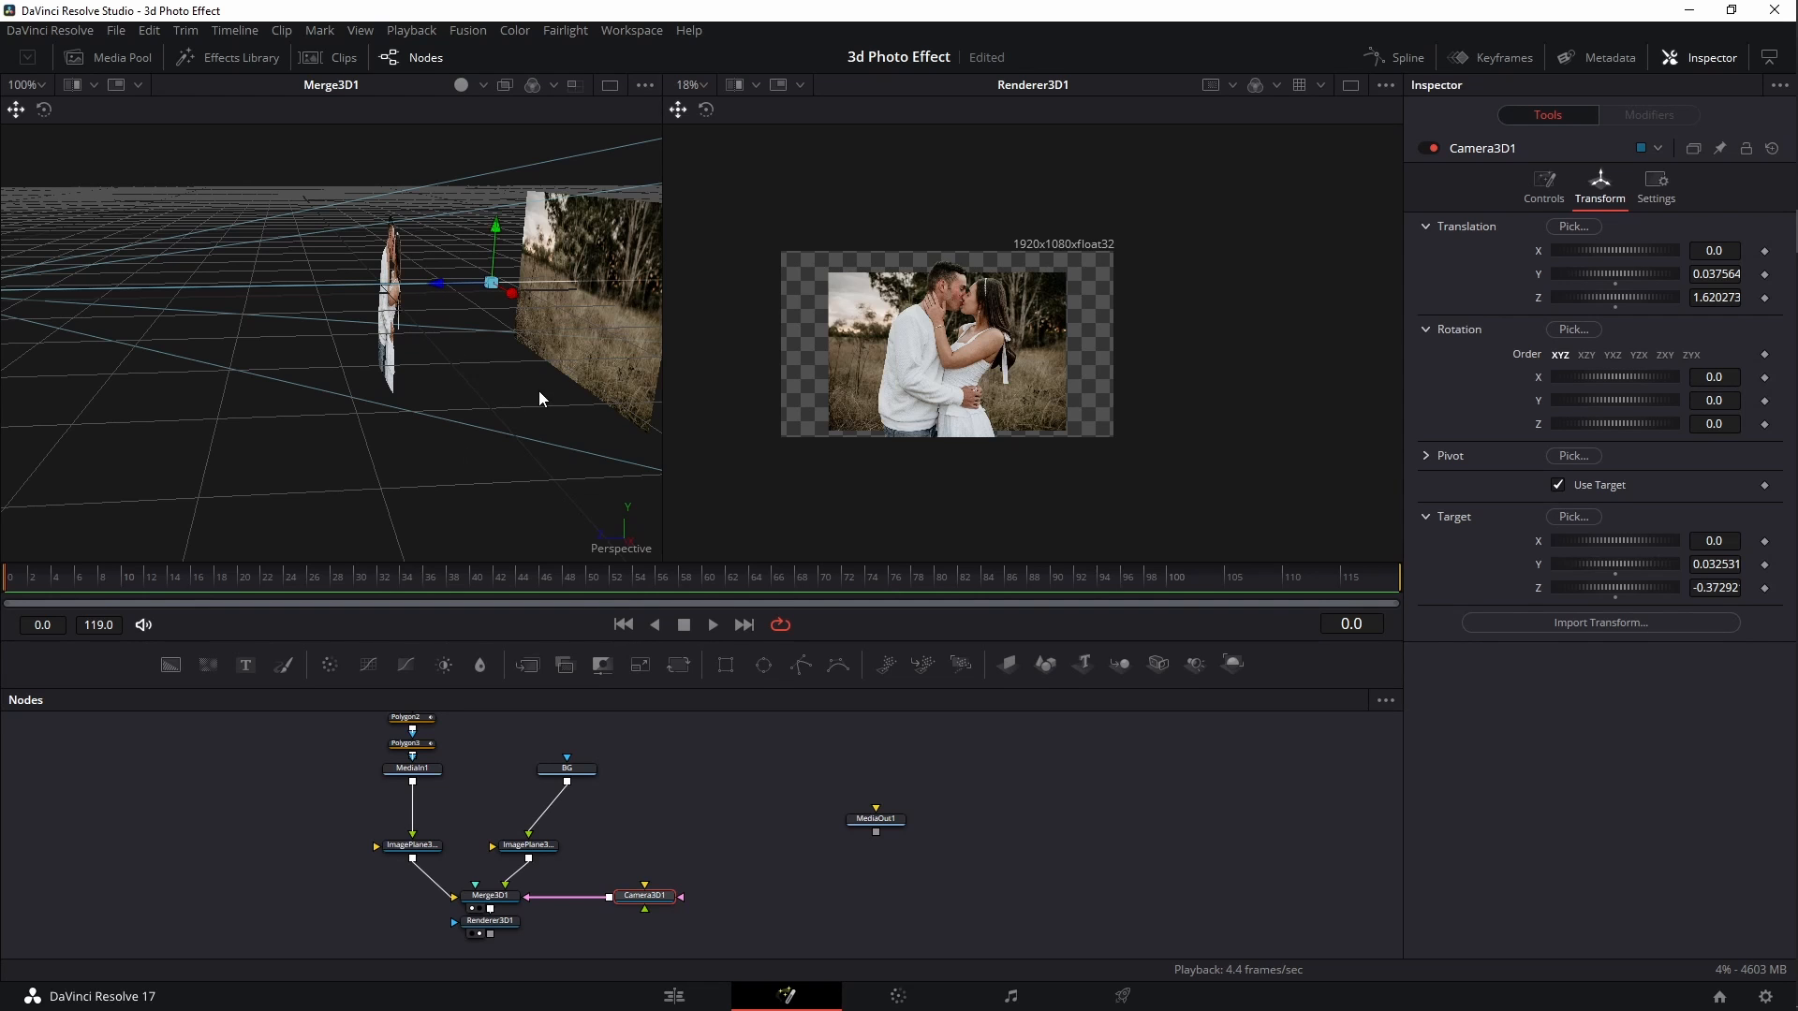
{"action": "left_click_drag", "start_coordinate": [537, 390], "coordinate": [169, 327]}
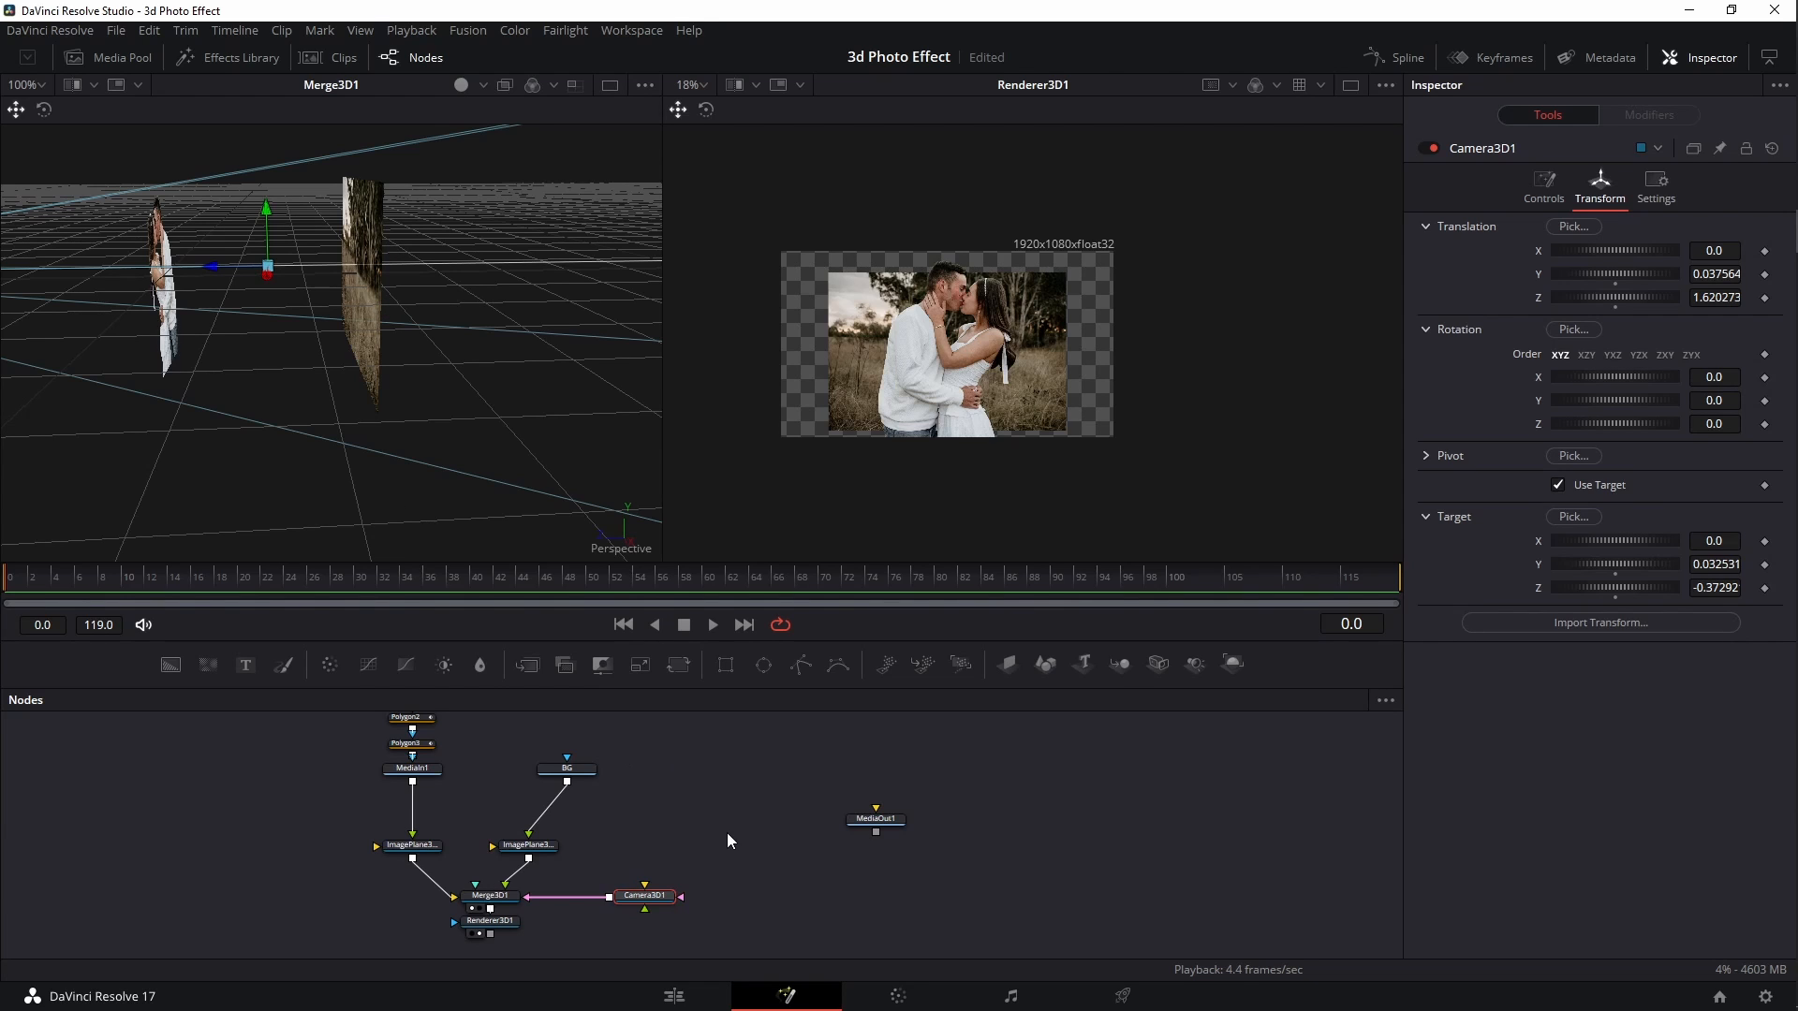
Align the BG node directly above the ImagePlane3D2 node in the node graph
{"action": "left_click_drag", "start_coordinate": [726, 839], "coordinate": [674, 815]}
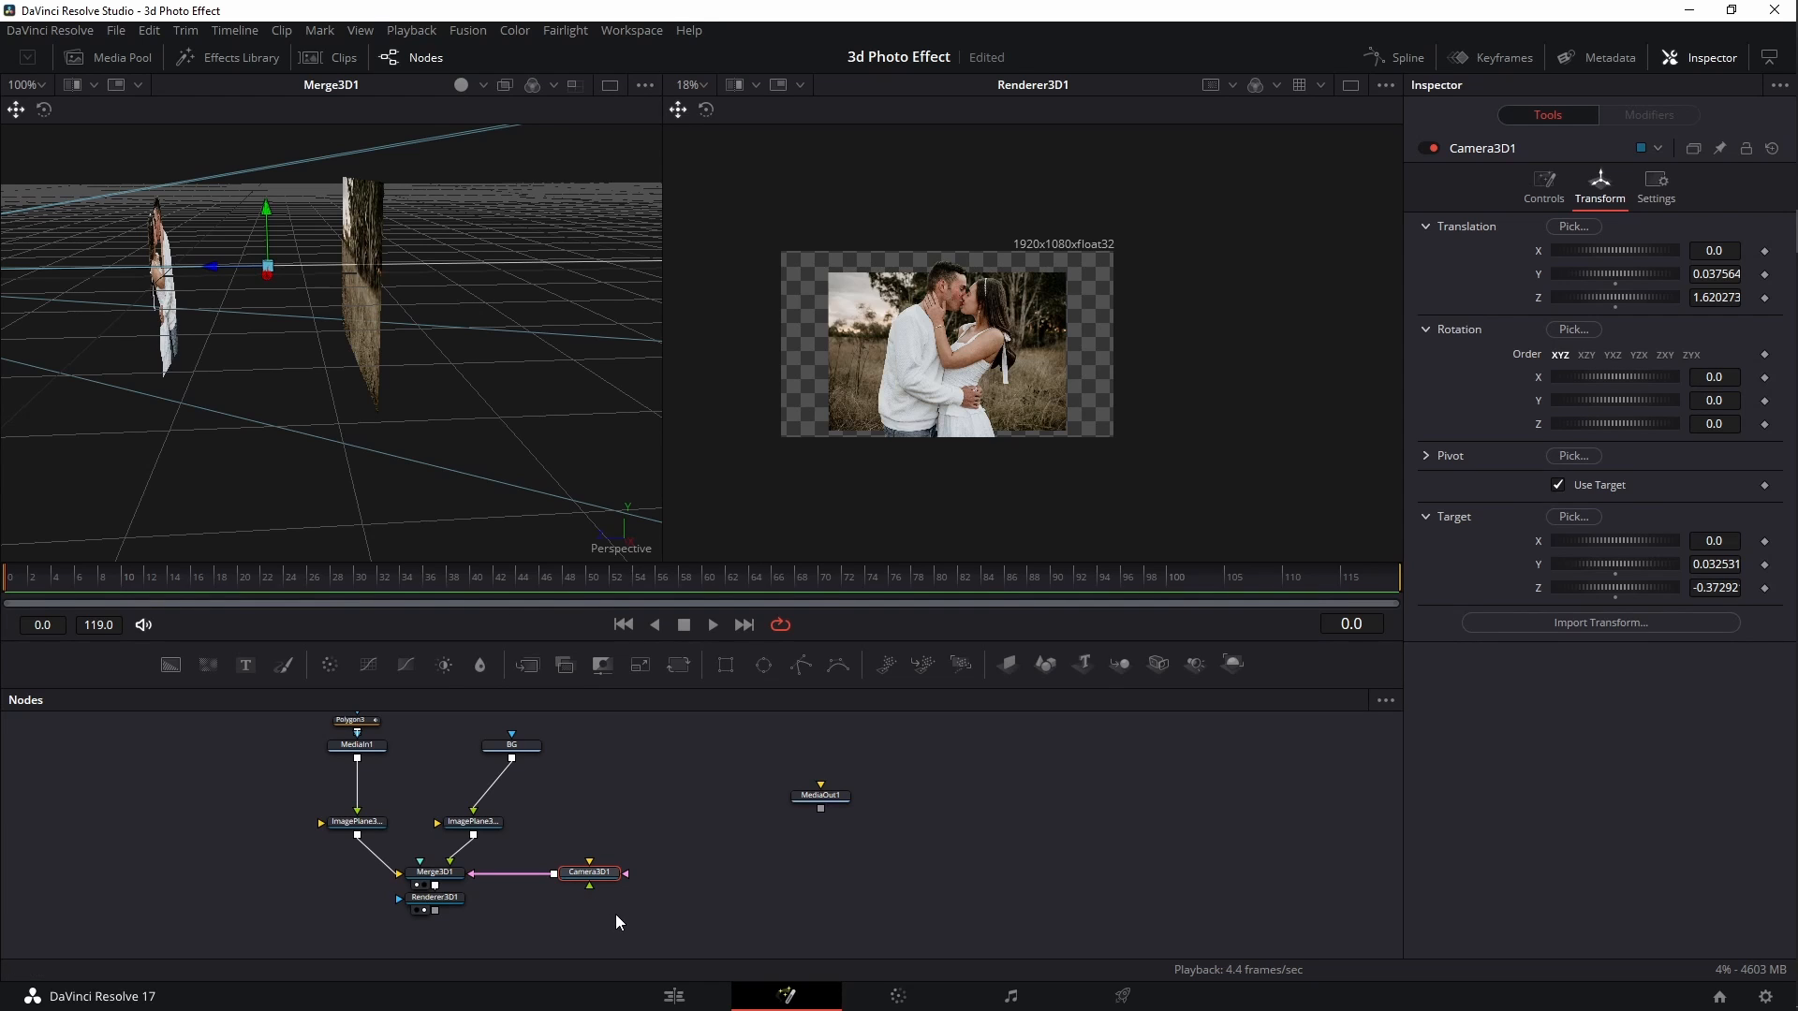
{"action": "left_click_drag", "start_coordinate": [601, 836], "coordinate": [522, 852]}
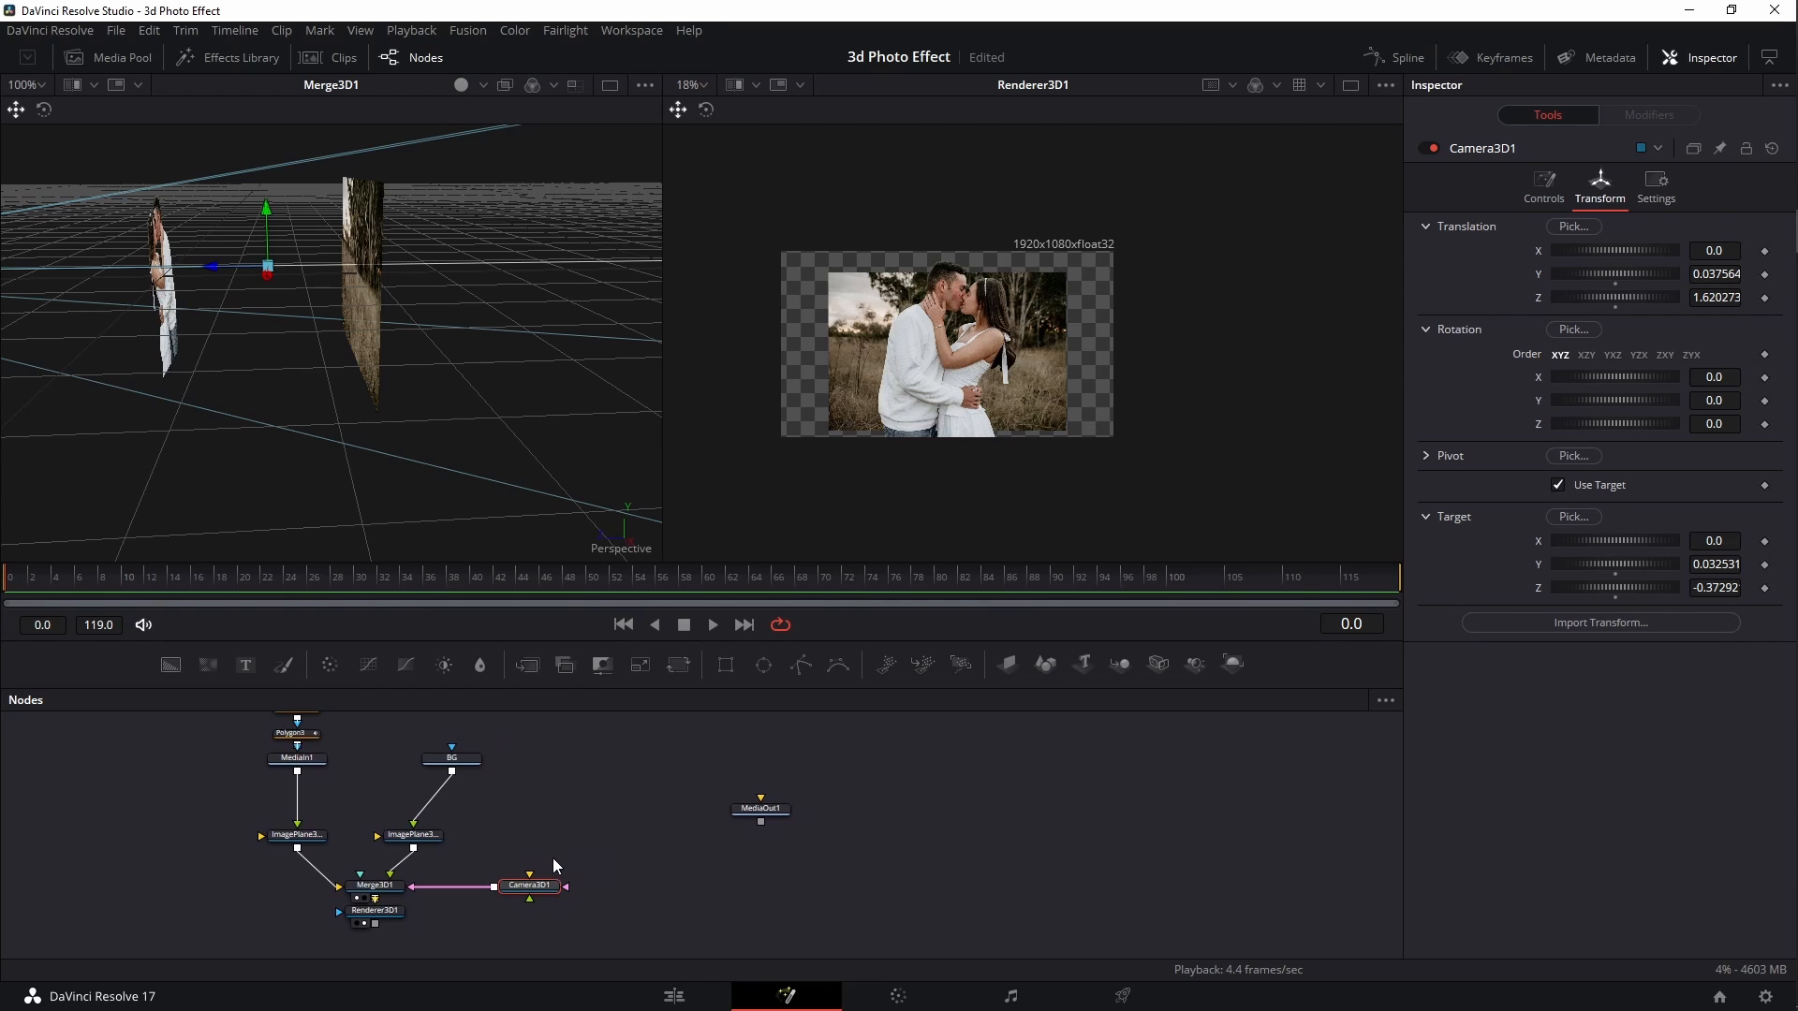
{"action": "left_click_drag", "start_coordinate": [624, 837], "coordinate": [561, 829]}
{"action": "left_click", "coordinate": [378, 752]}
{"action": "left_click_drag", "start_coordinate": [379, 757], "coordinate": [342, 755]}
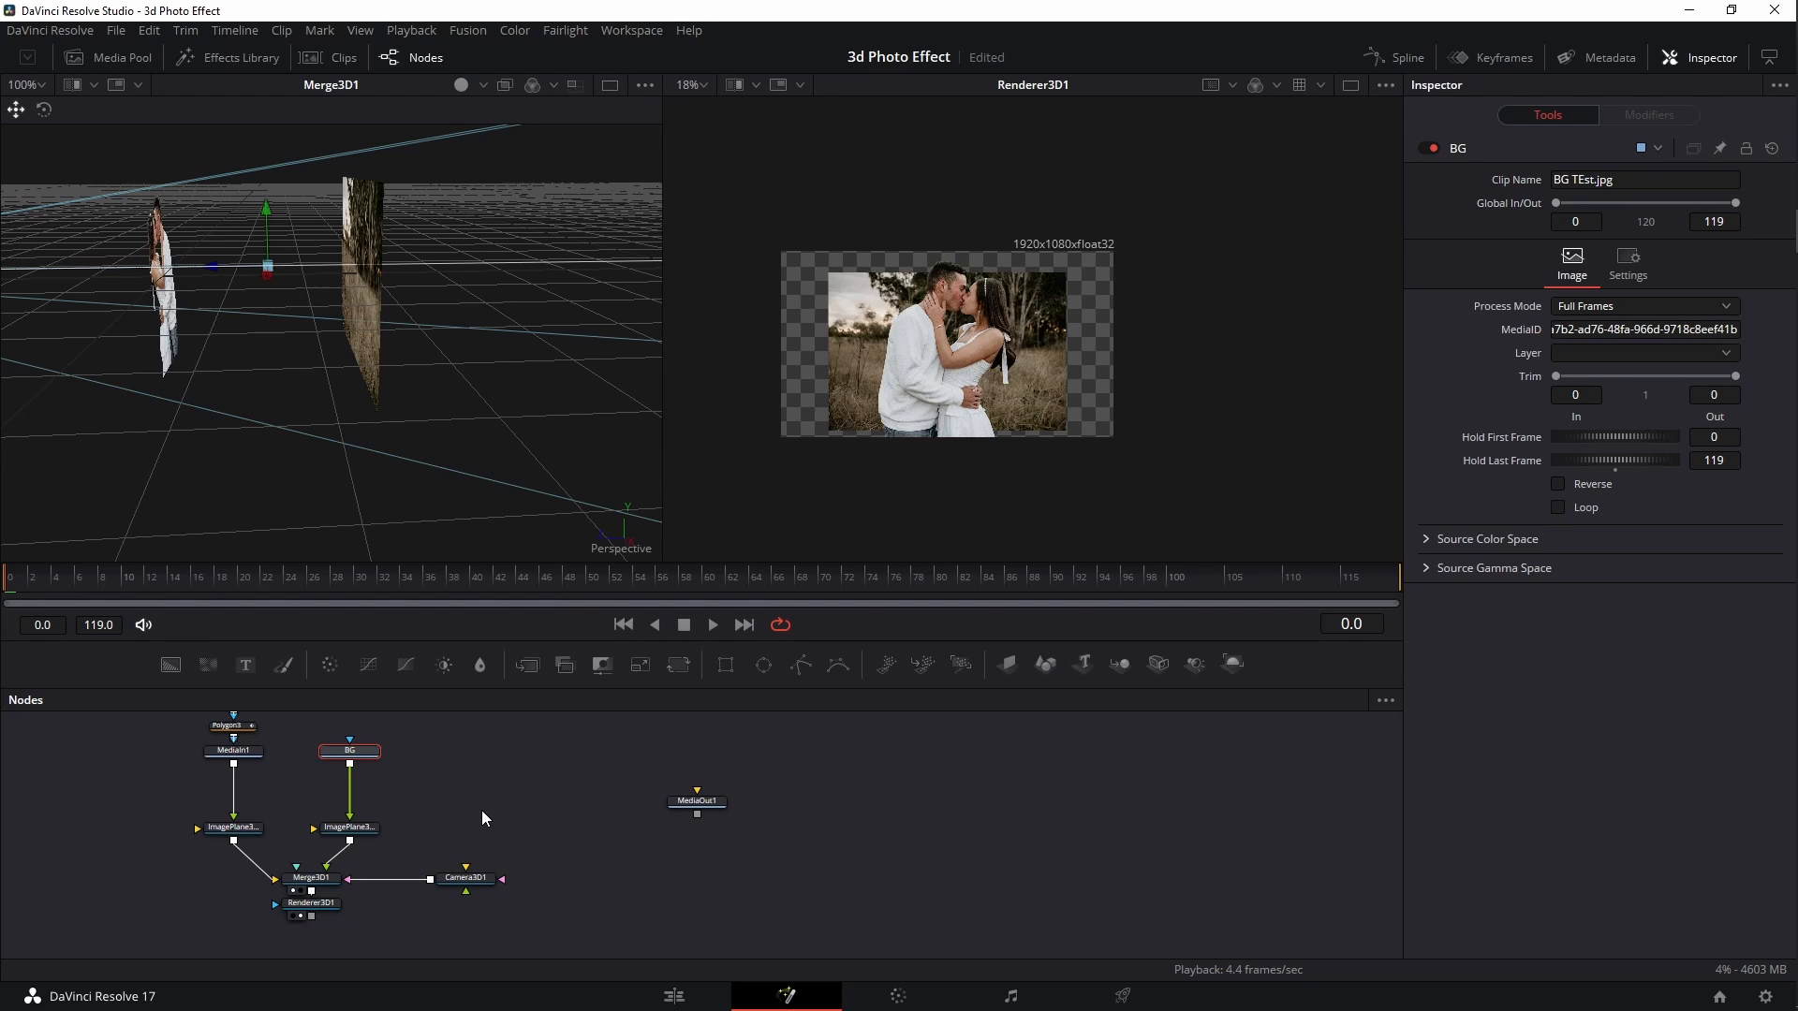
Push the background image plane farther back to about Z -1.13 and save the project
{"action": "left_click", "coordinate": [349, 828]}
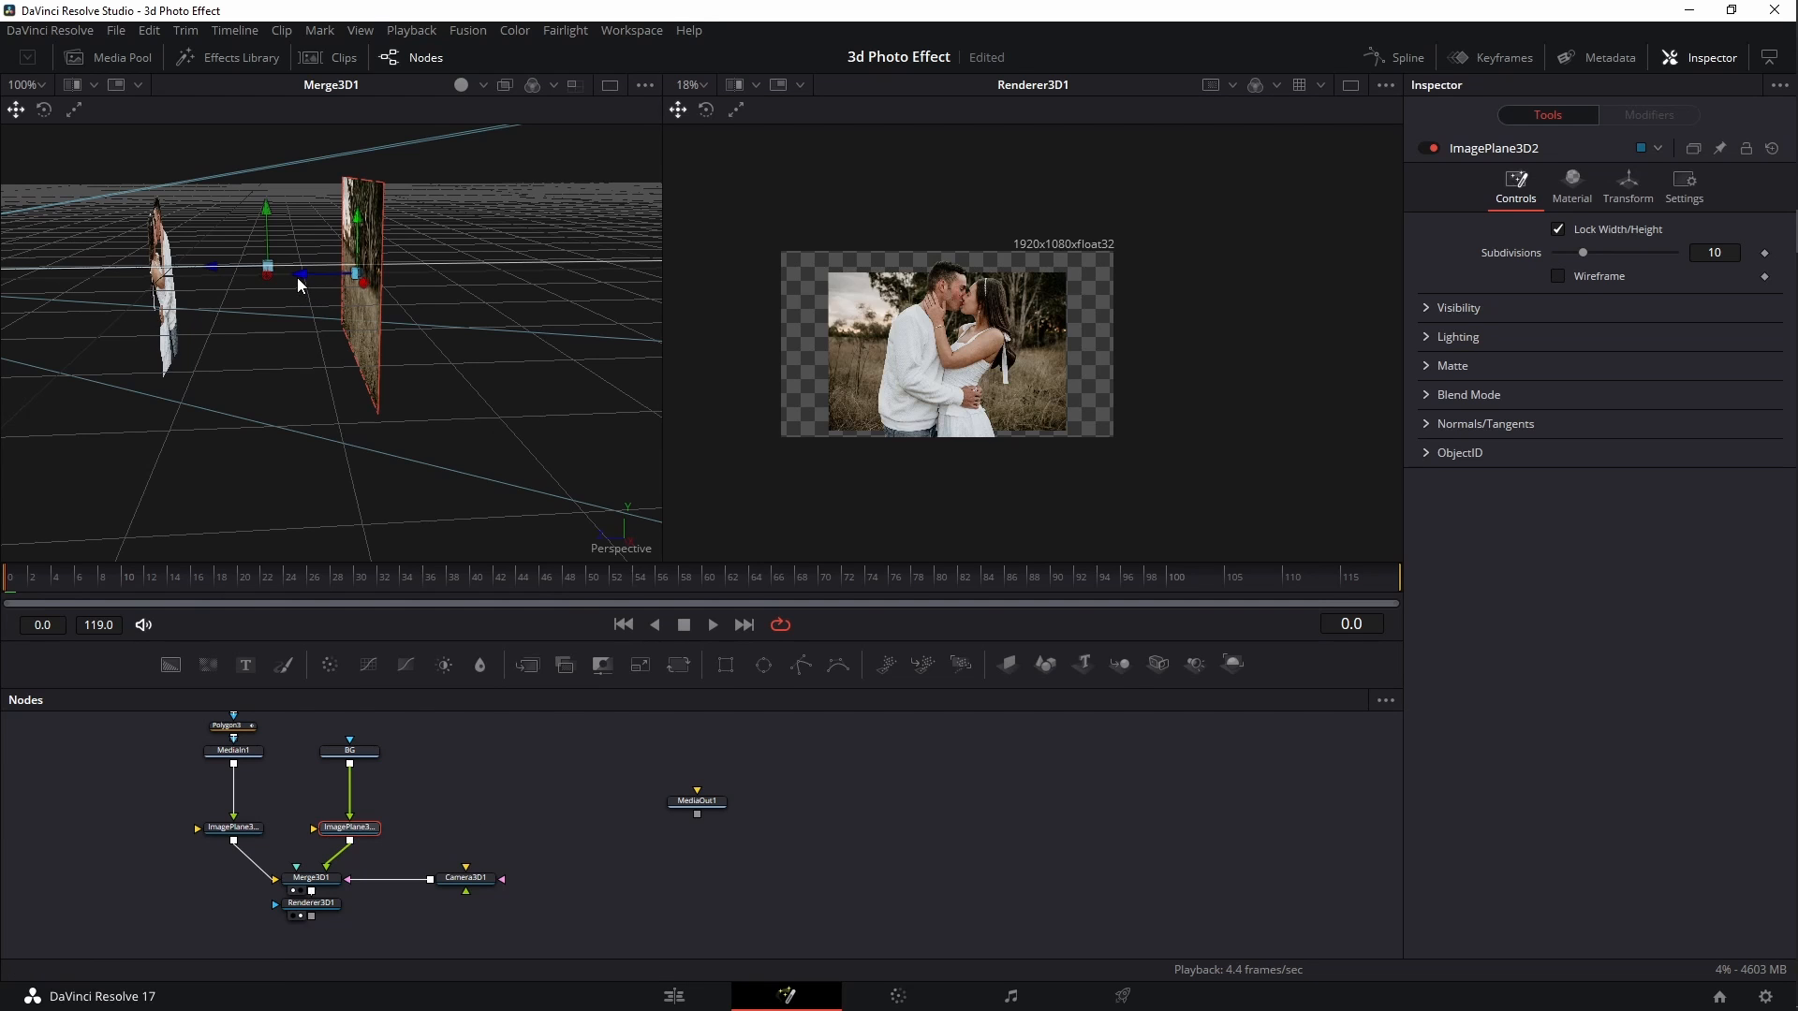
{"action": "left_click_drag", "start_coordinate": [300, 273], "coordinate": [418, 278]}
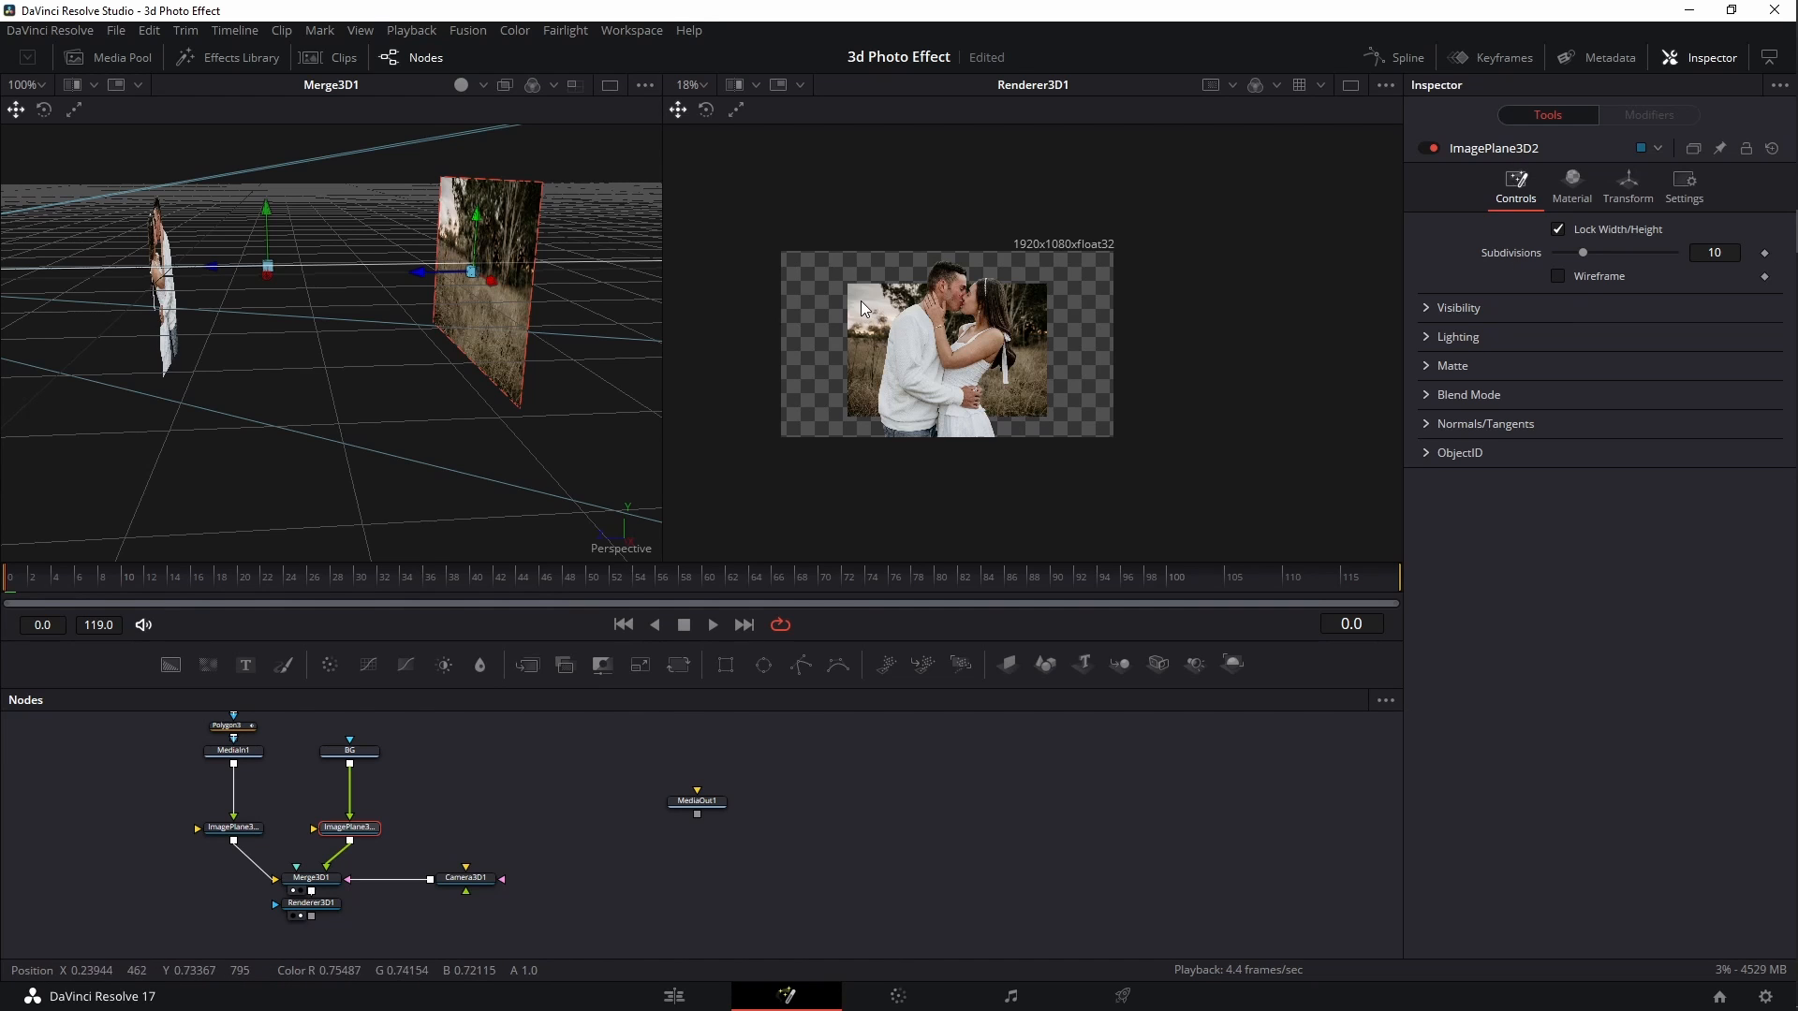
{"action": "key", "text": "ctrl+s"}
Scale the background image plane up to about 1.812 so it fills the rendered frame
{"action": "left_click", "coordinate": [1571, 183]}
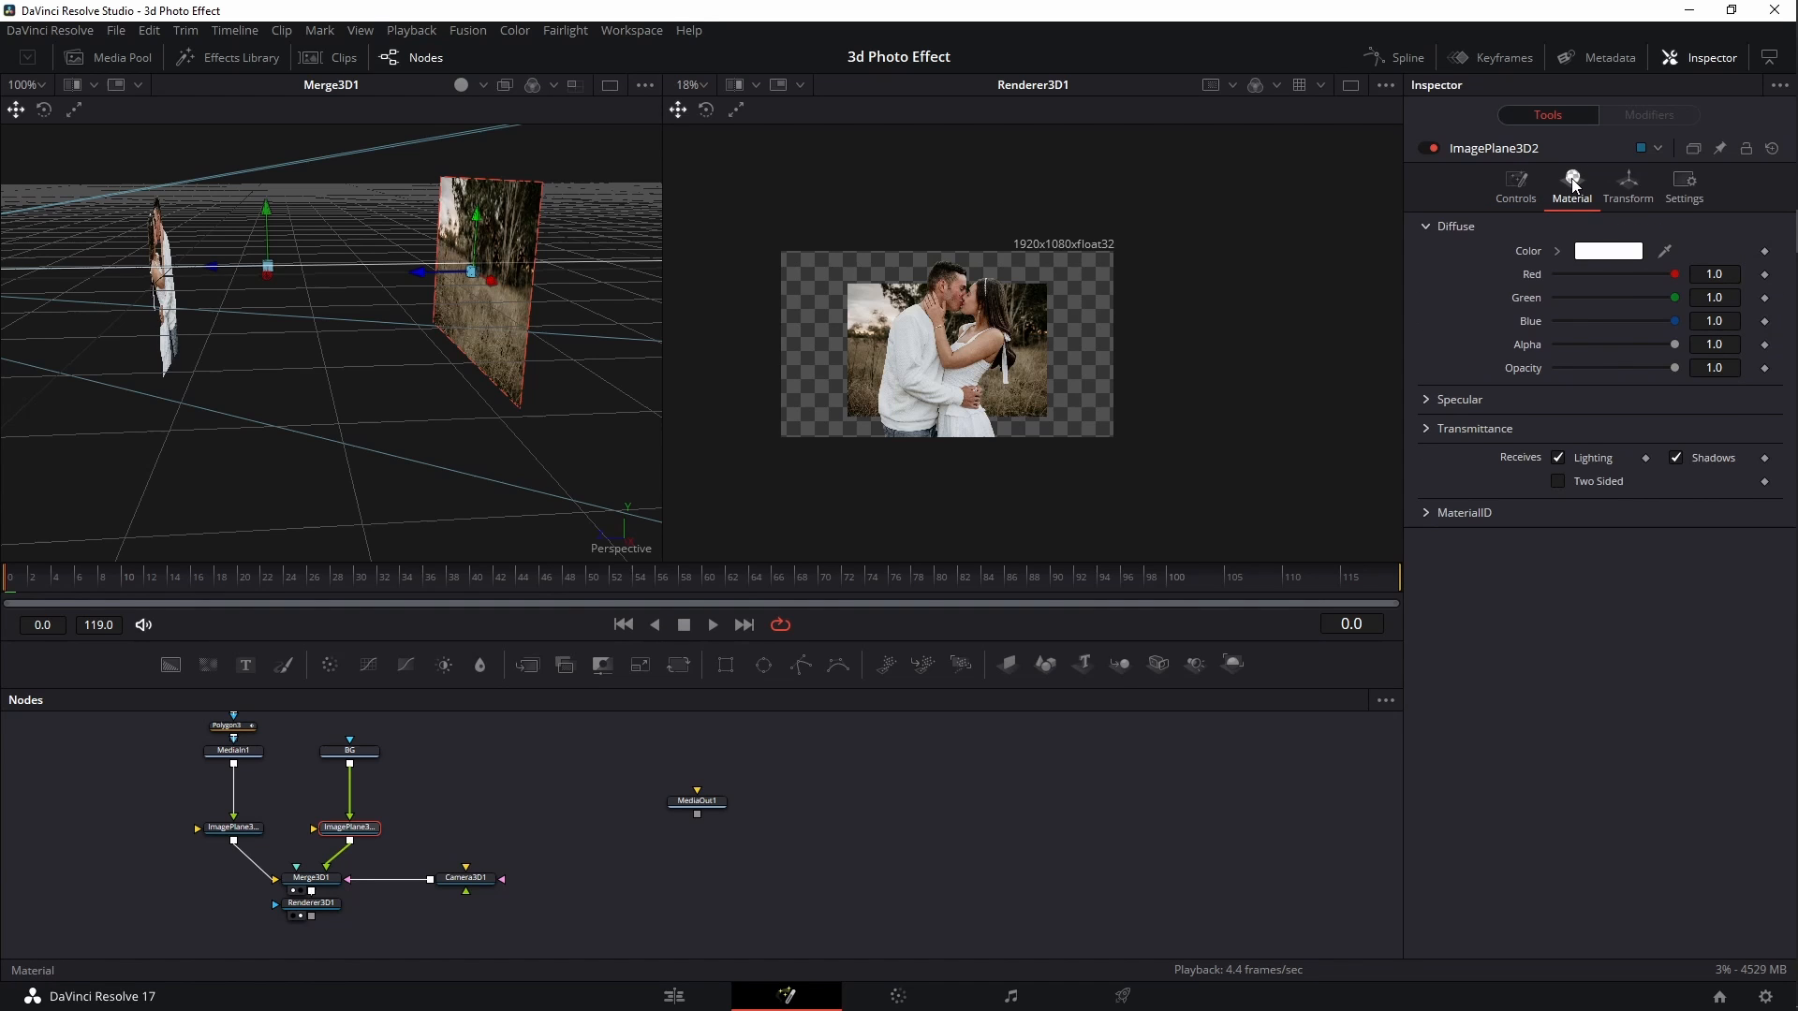
{"action": "left_click", "coordinate": [1629, 181]}
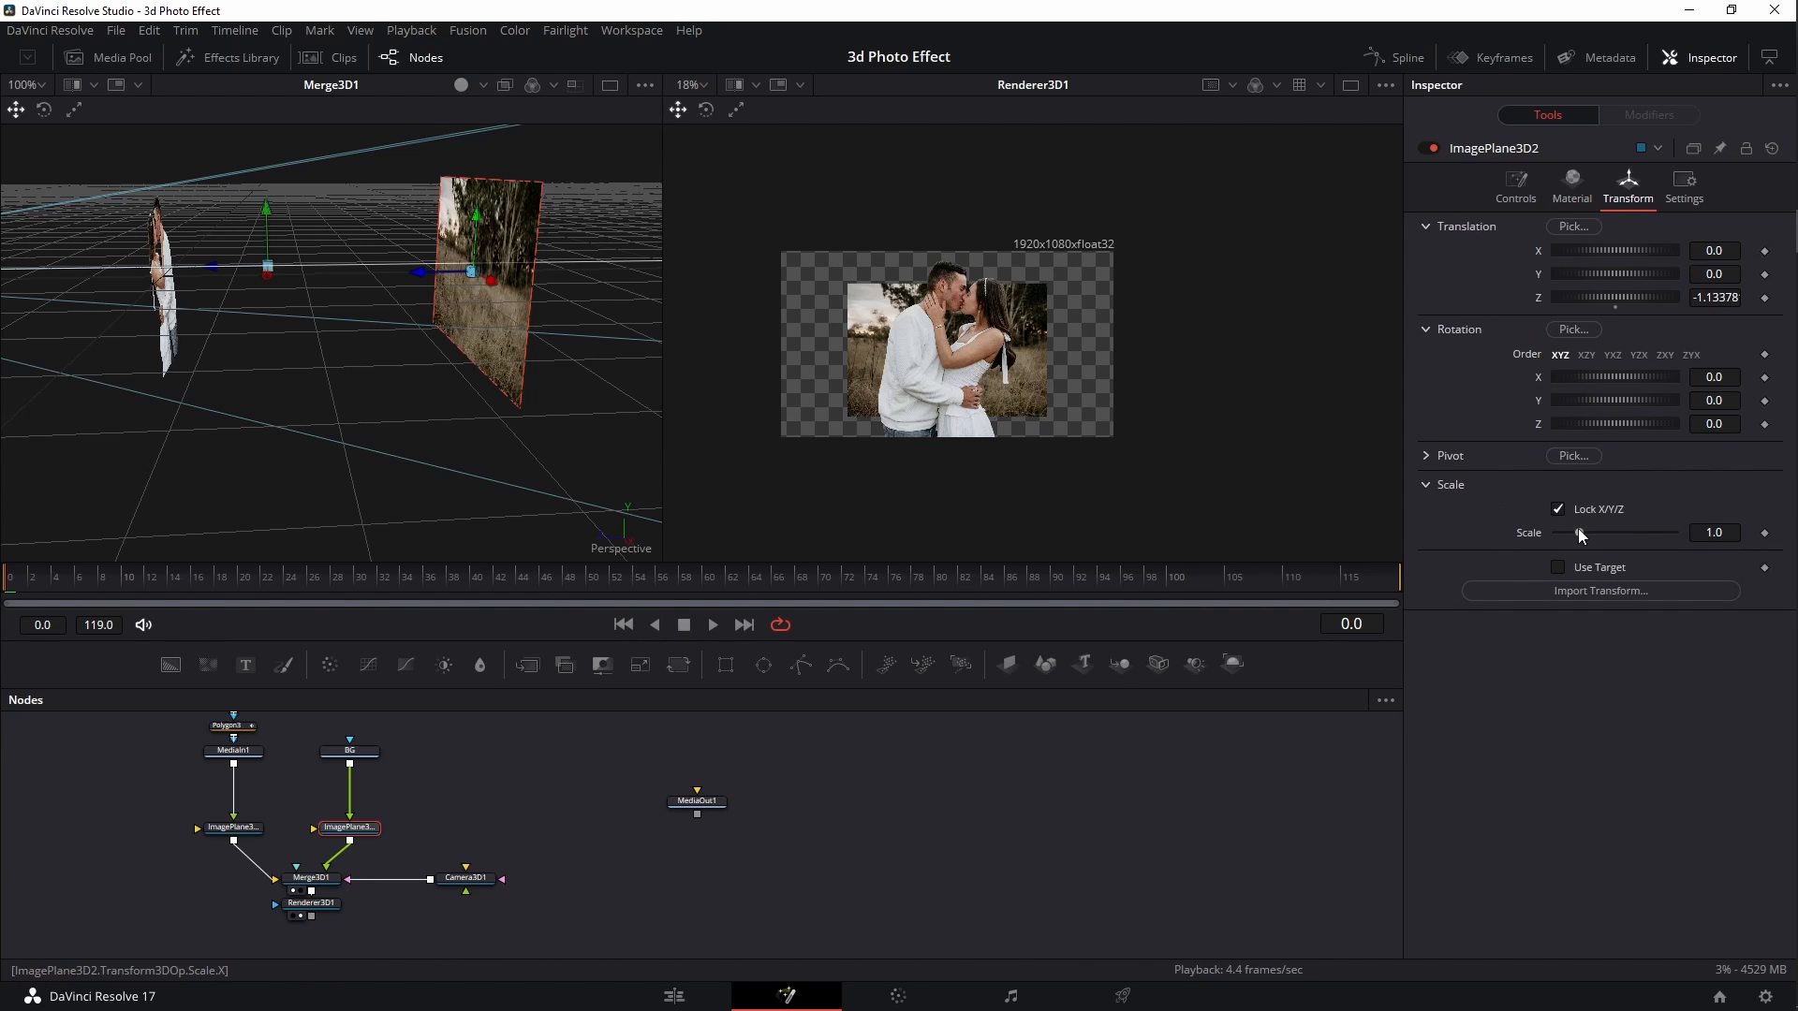
{"action": "left_click_drag", "start_coordinate": [1580, 532], "coordinate": [1599, 532]}
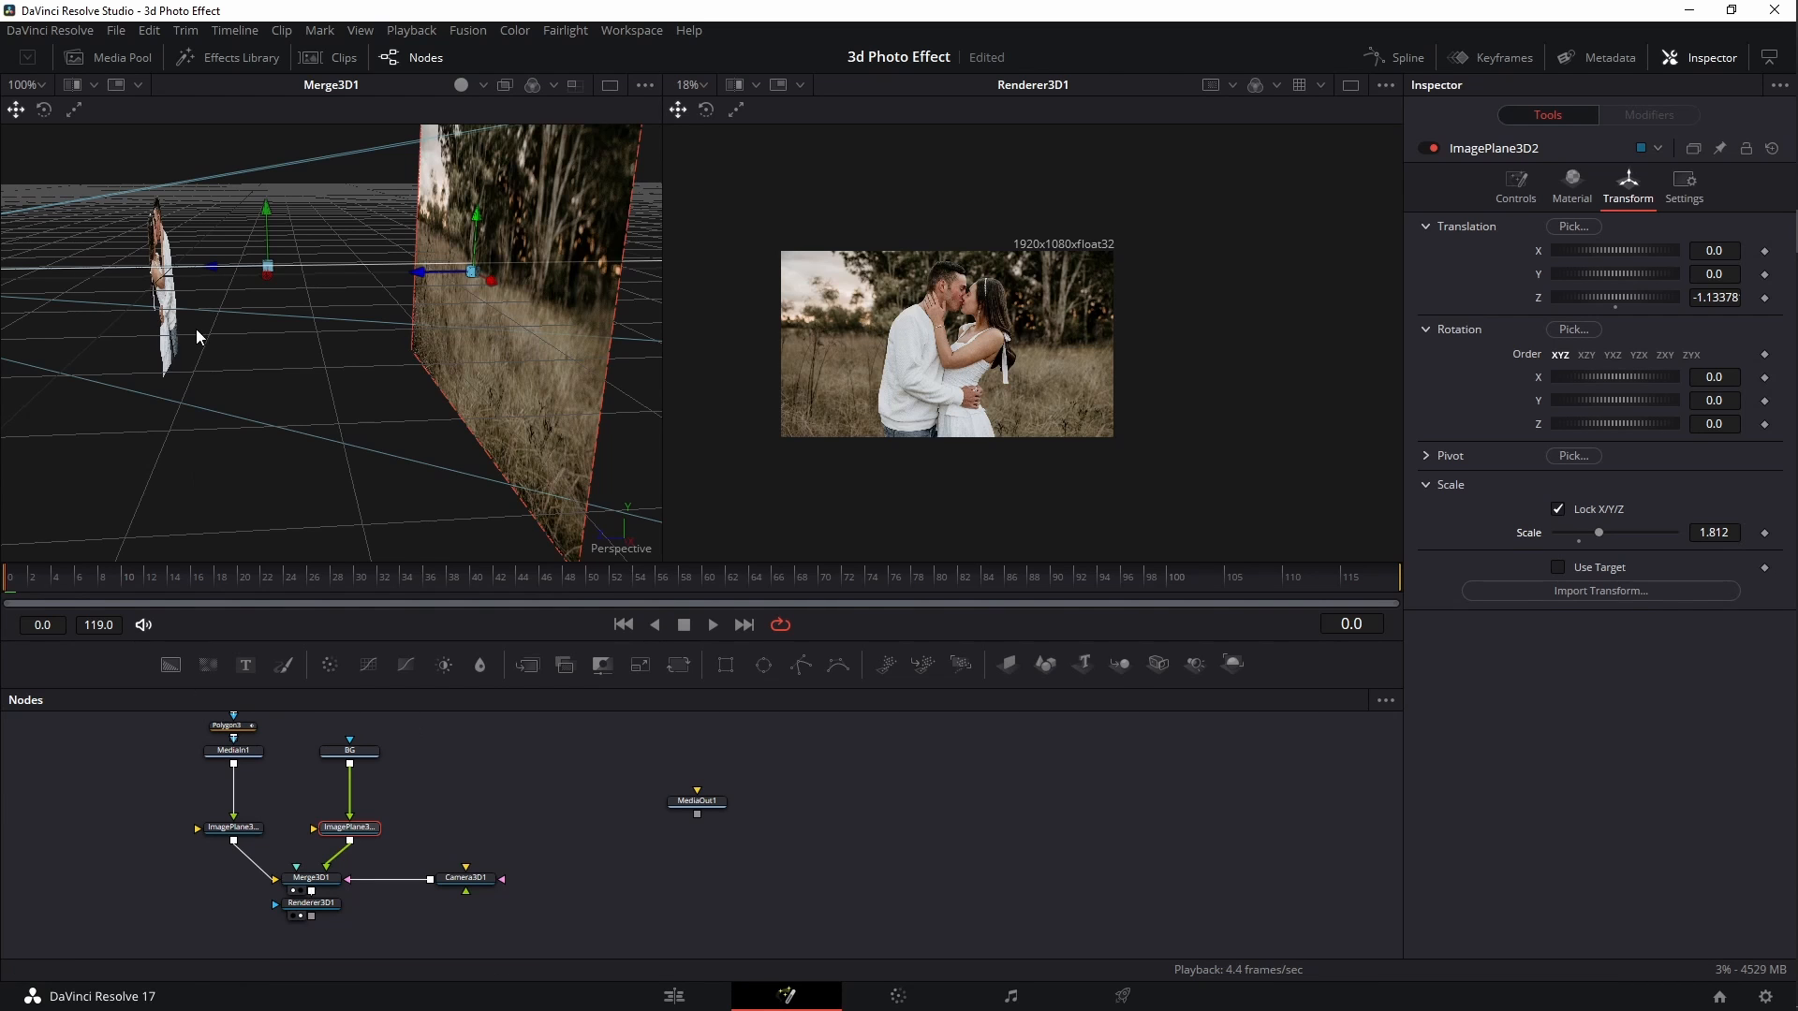
Shift the camera sideways to about X -0.3 and enlarge the background image plane to a scale of 2.127
{"action": "left_click_drag", "start_coordinate": [105, 479], "coordinate": [467, 455]}
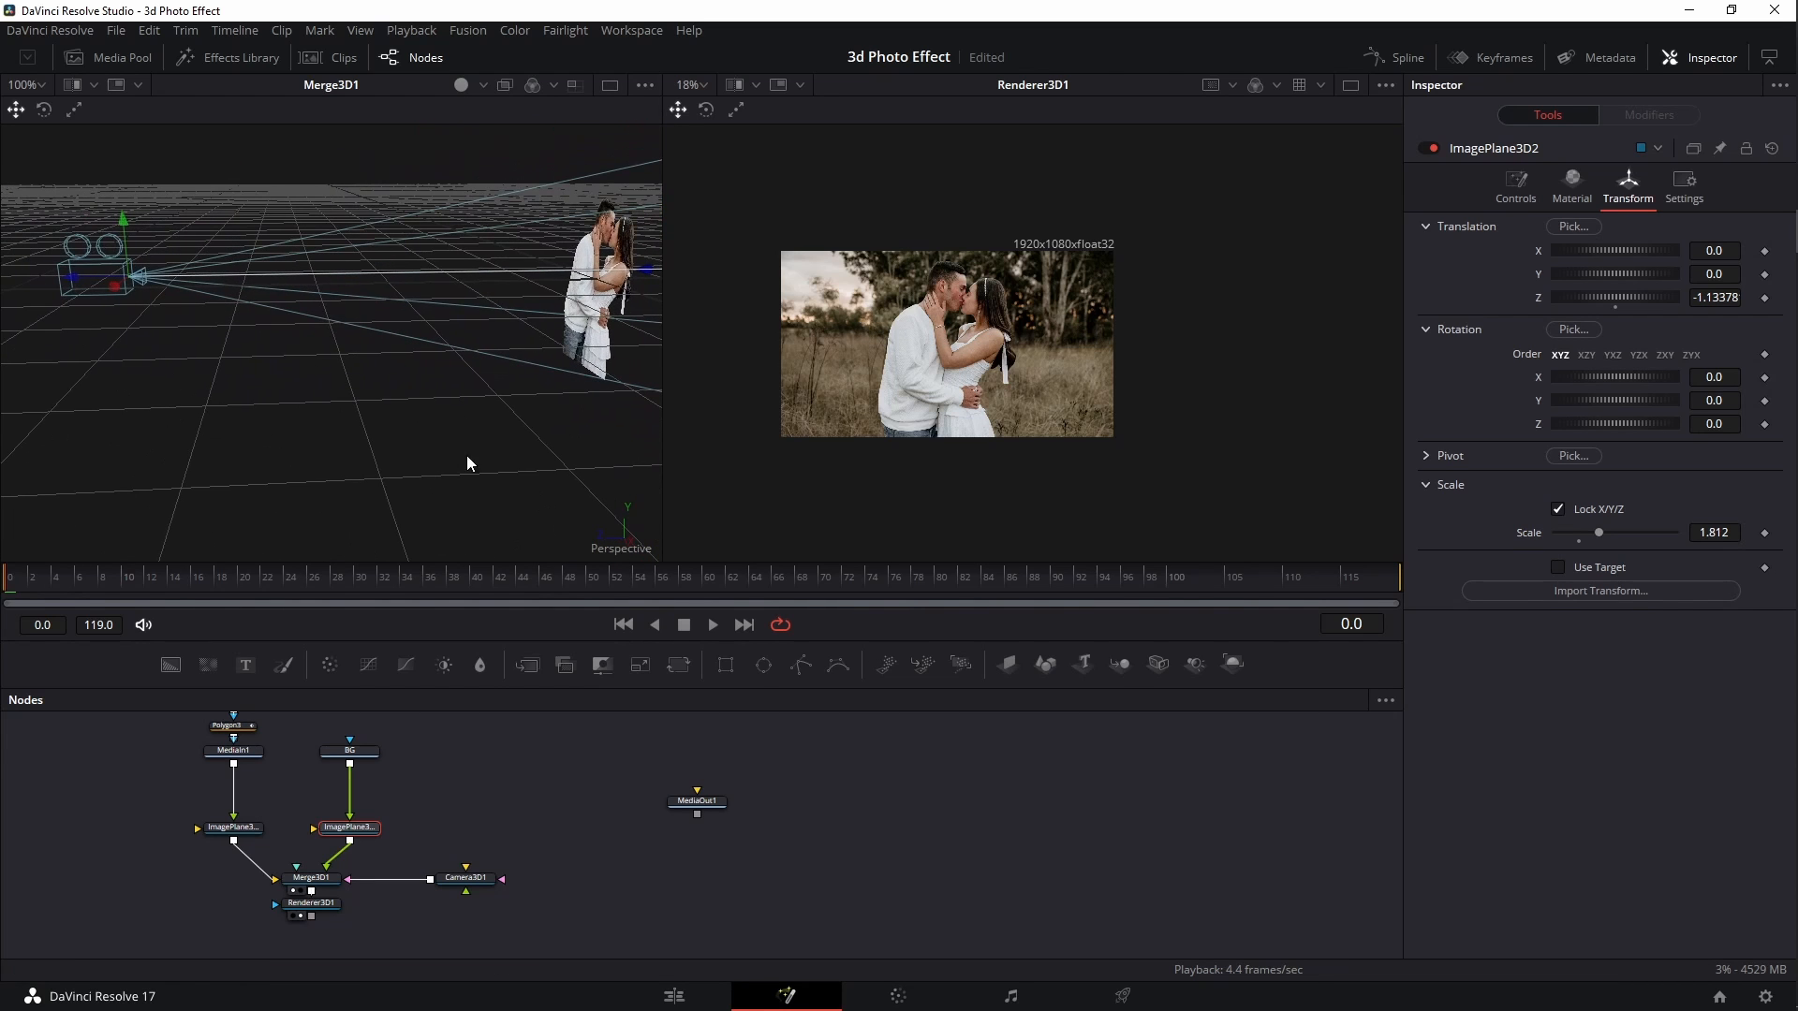
{"action": "left_click_drag", "start_coordinate": [278, 422], "coordinate": [595, 459]}
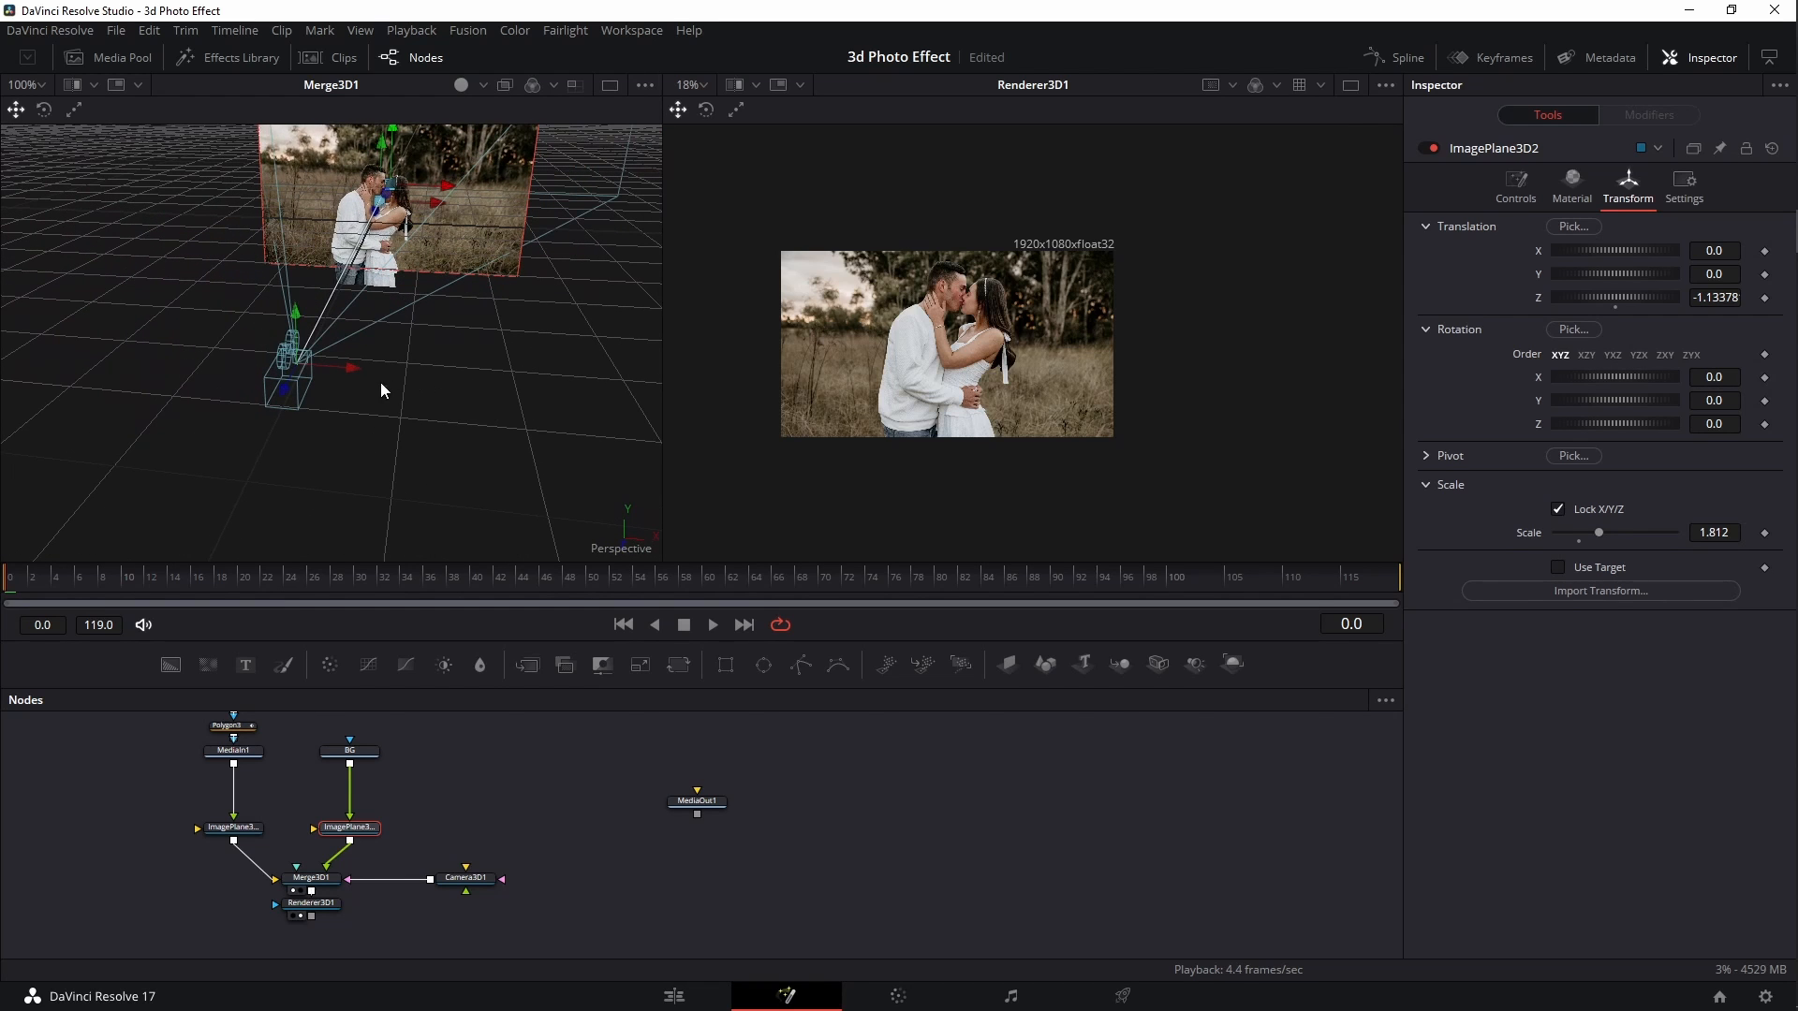
{"action": "left_click_drag", "start_coordinate": [346, 365], "coordinate": [225, 358]}
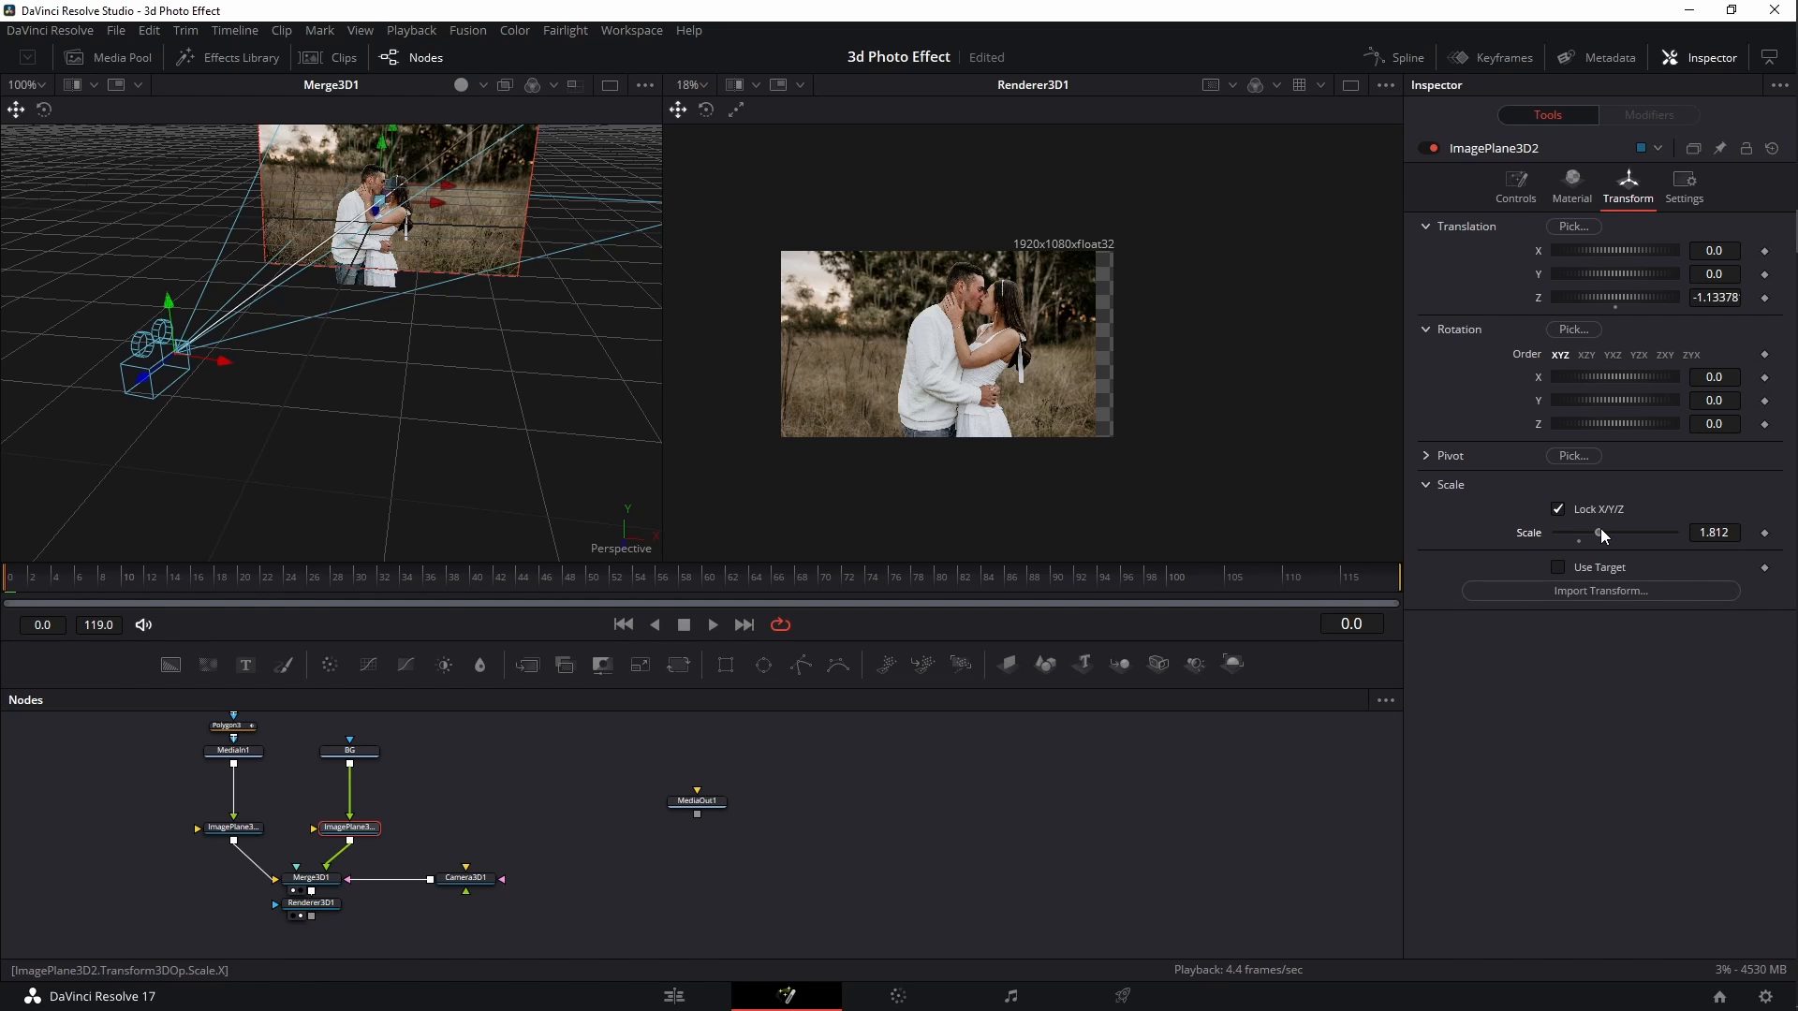
{"action": "left_click_drag", "start_coordinate": [1599, 528], "coordinate": [1609, 530]}
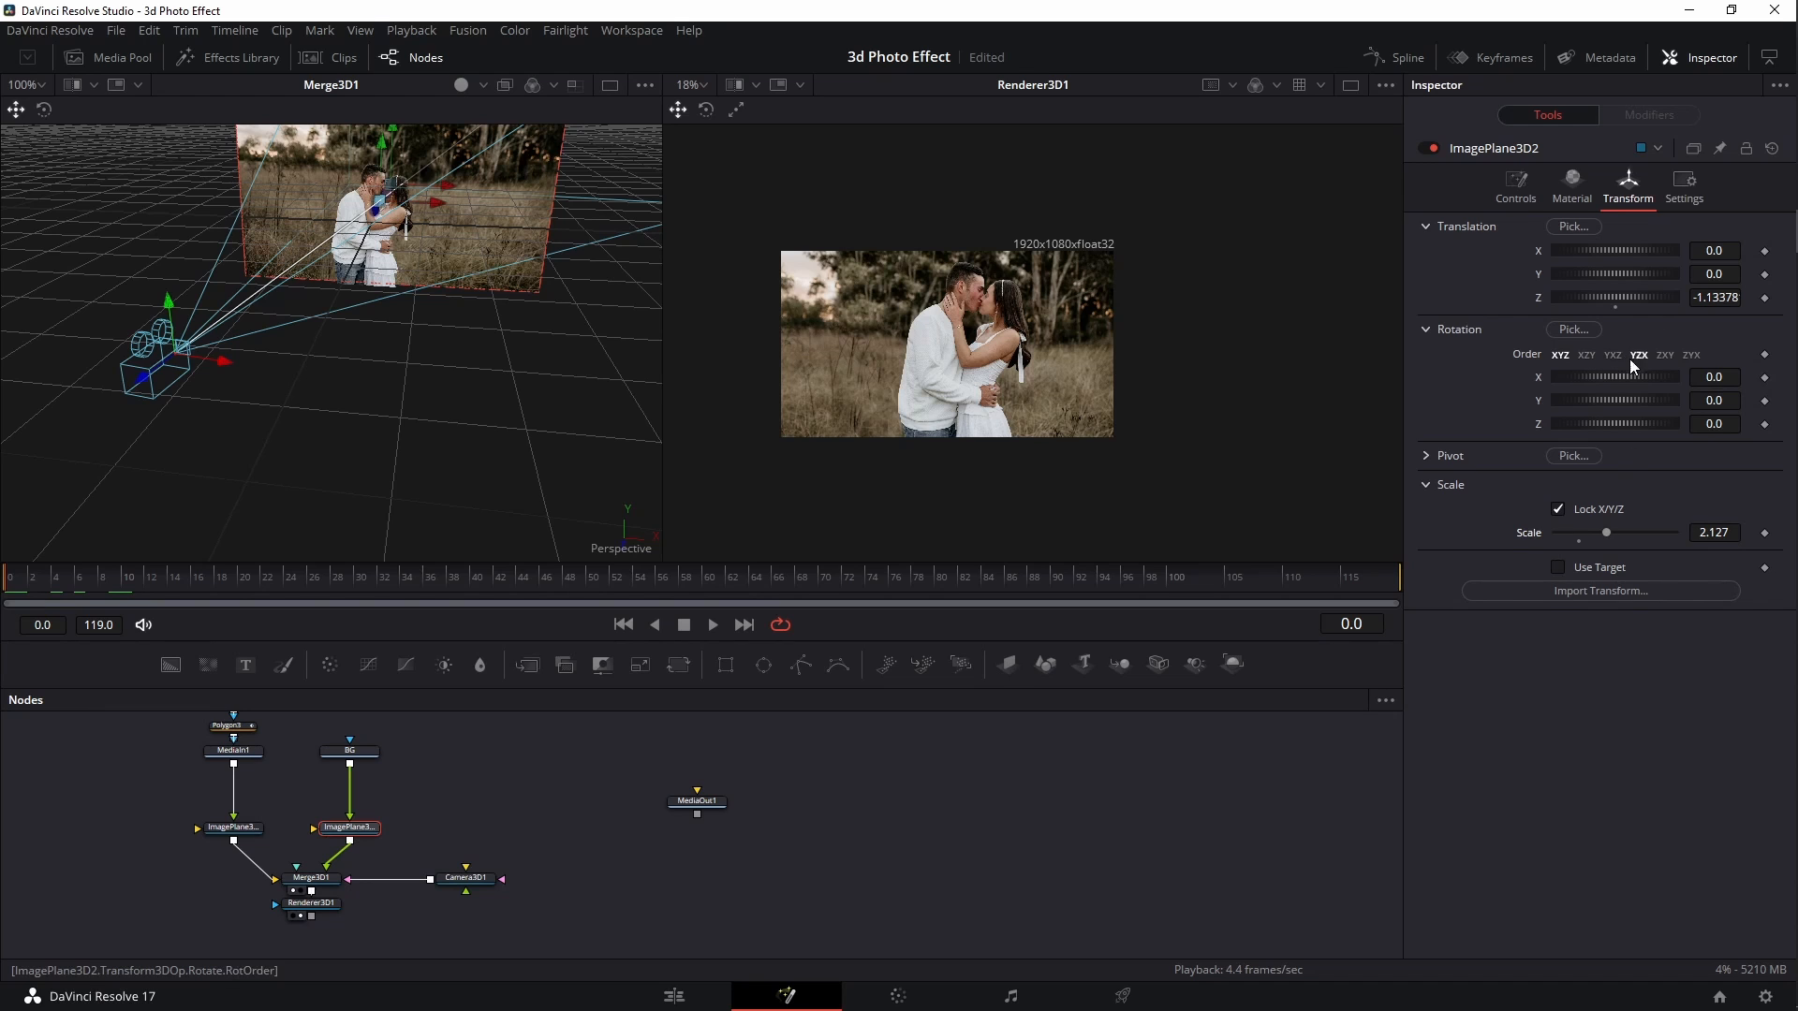
Set keyframes at frame 0 for Camera3D1's X, Y and Z translation
{"action": "left_click", "coordinate": [465, 882]}
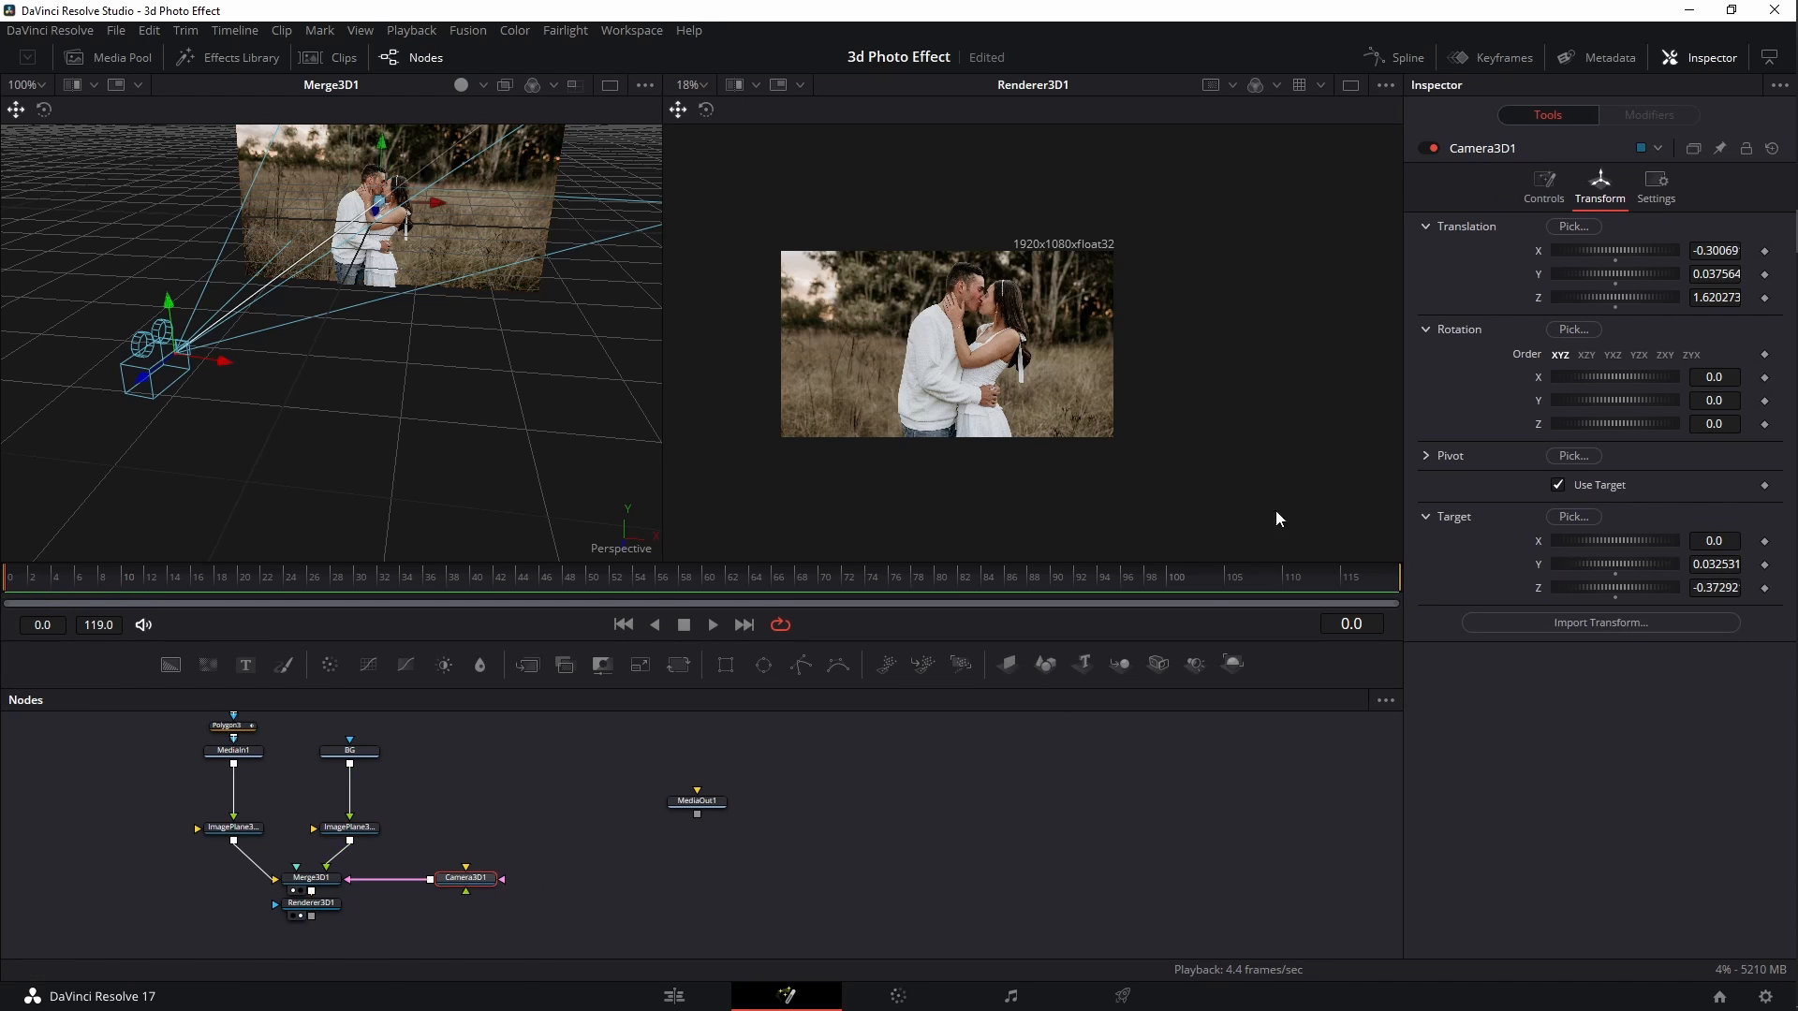
{"action": "left_click", "coordinate": [1765, 251]}
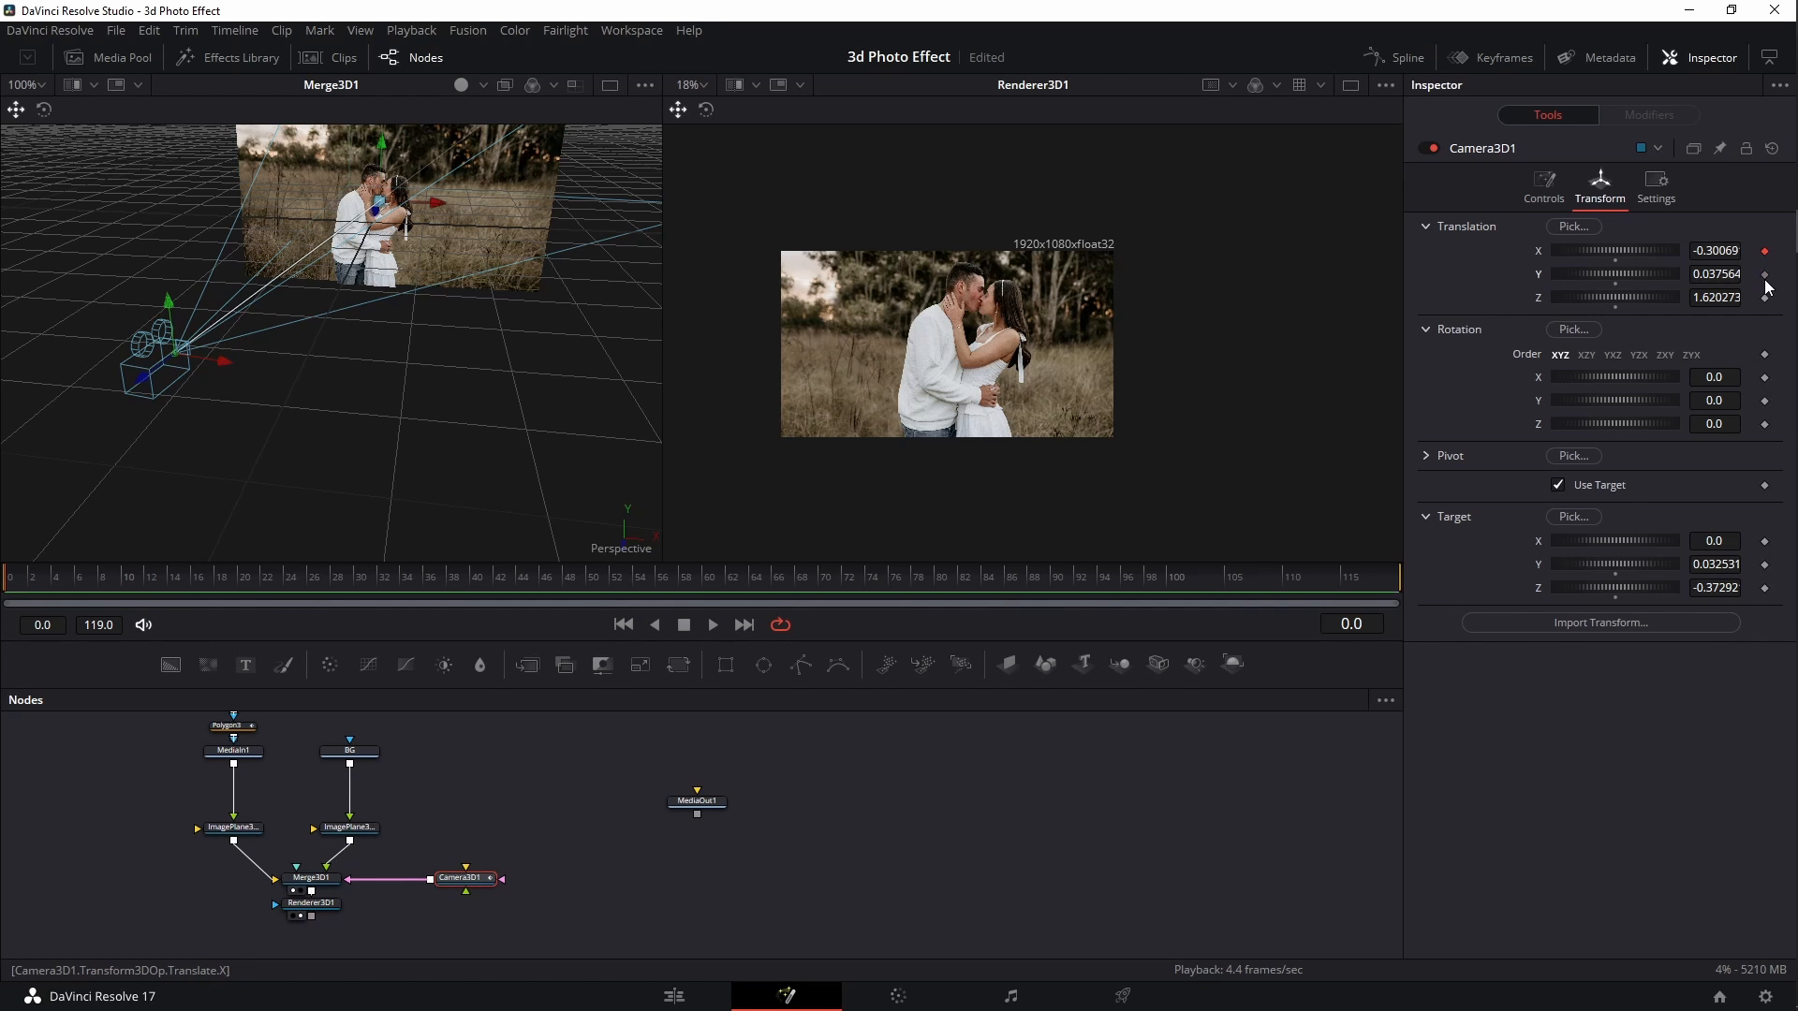
{"action": "left_click", "coordinate": [1765, 275]}
{"action": "left_click", "coordinate": [1765, 297]}
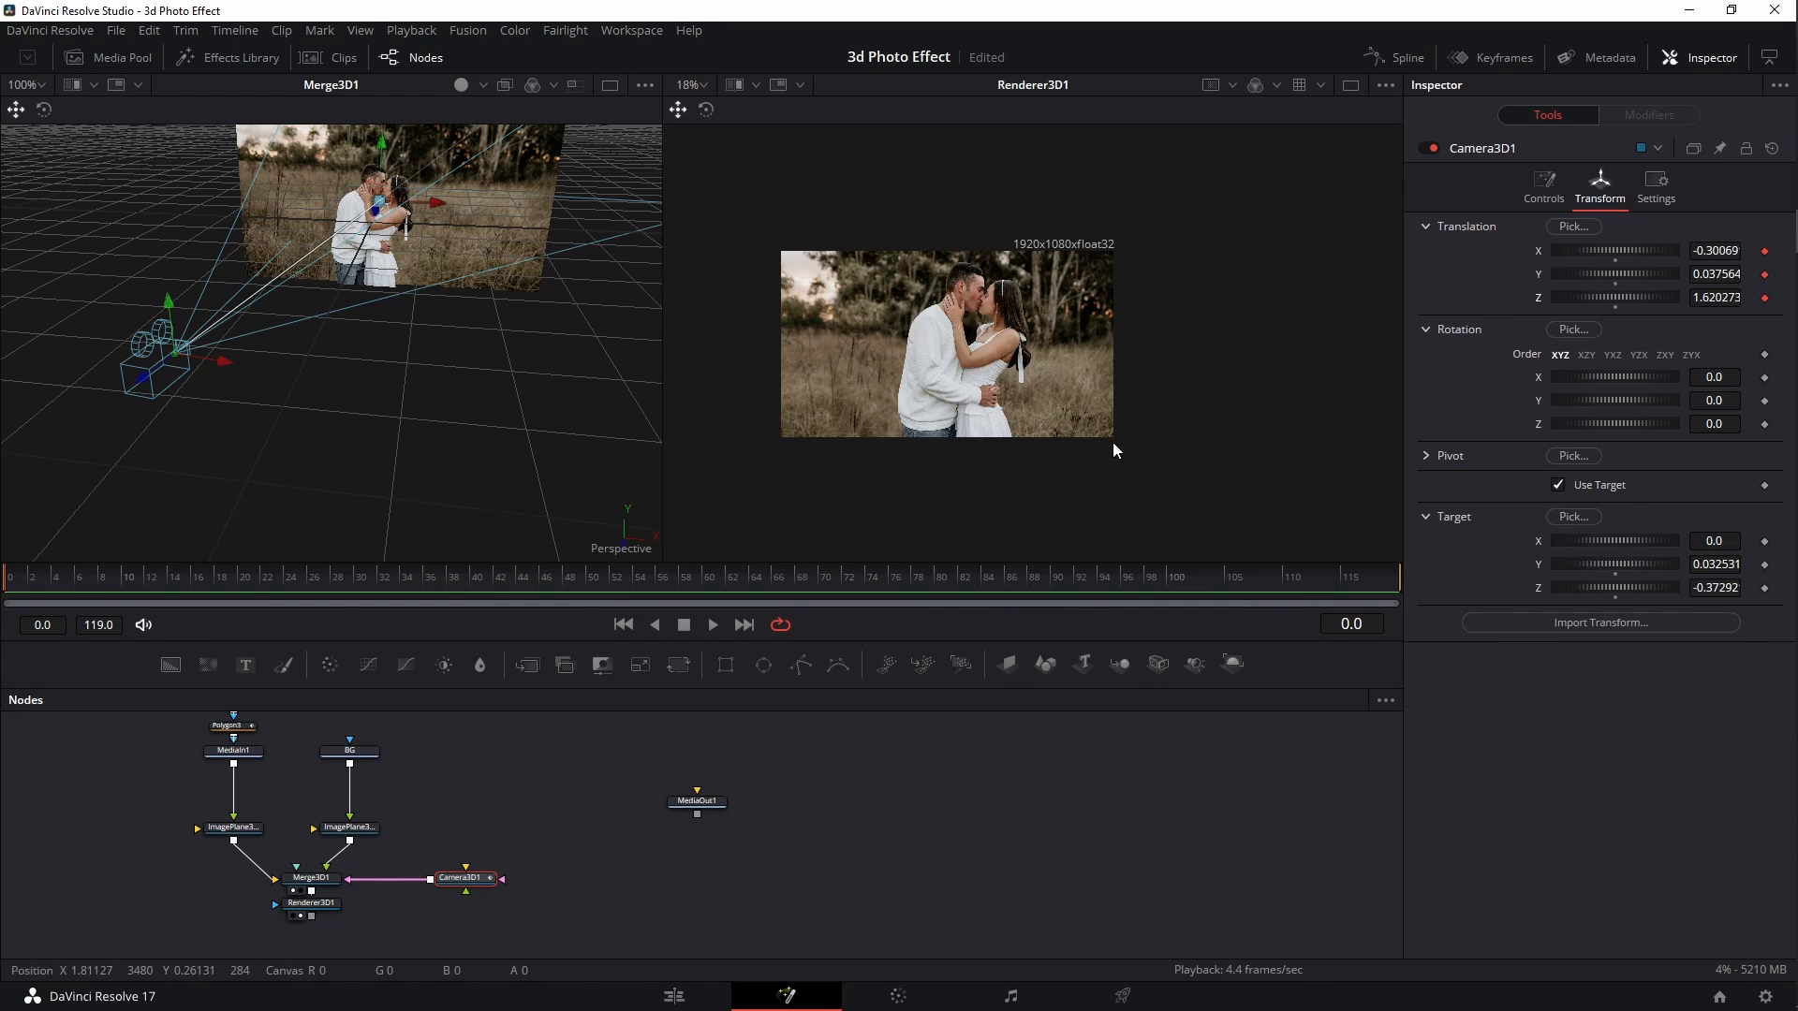
At frame 119, move the camera to about X -0.058 and Z 1.475 as its end keyframe, and save the project
{"action": "left_click_drag", "start_coordinate": [109, 586], "coordinate": [1438, 570]}
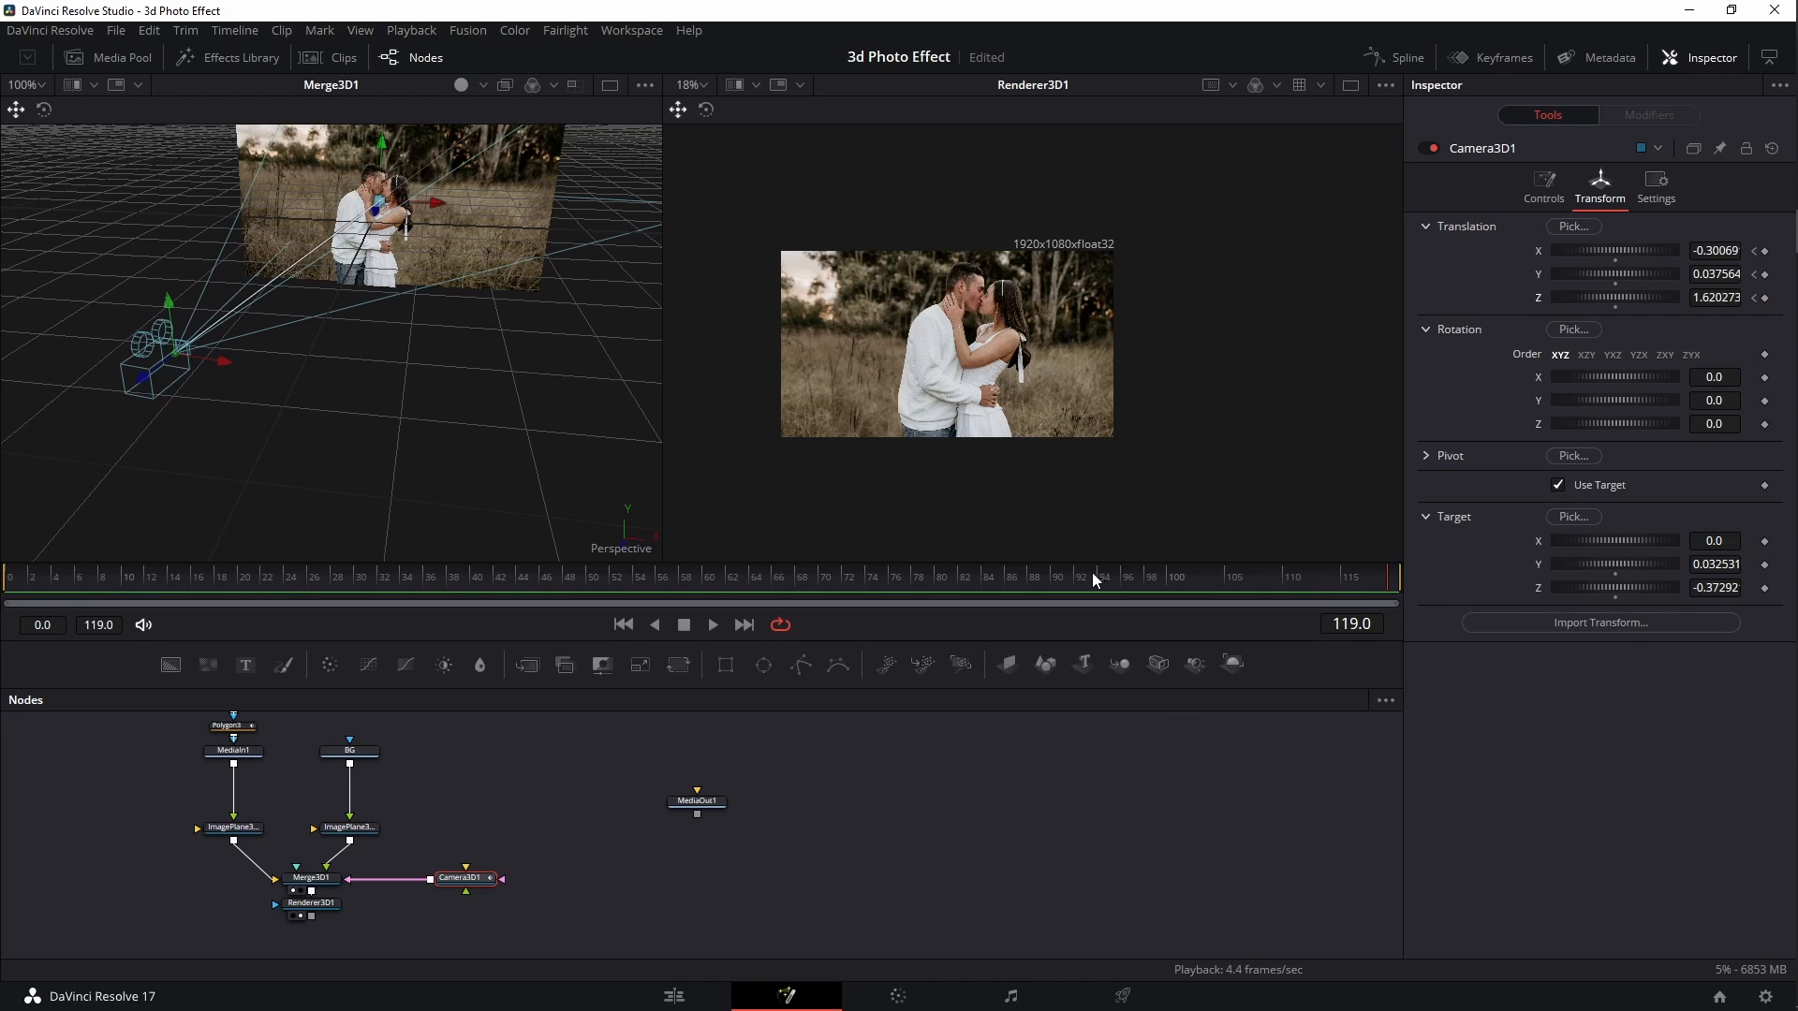
{"action": "left_click_drag", "start_coordinate": [145, 382], "coordinate": [339, 343]}
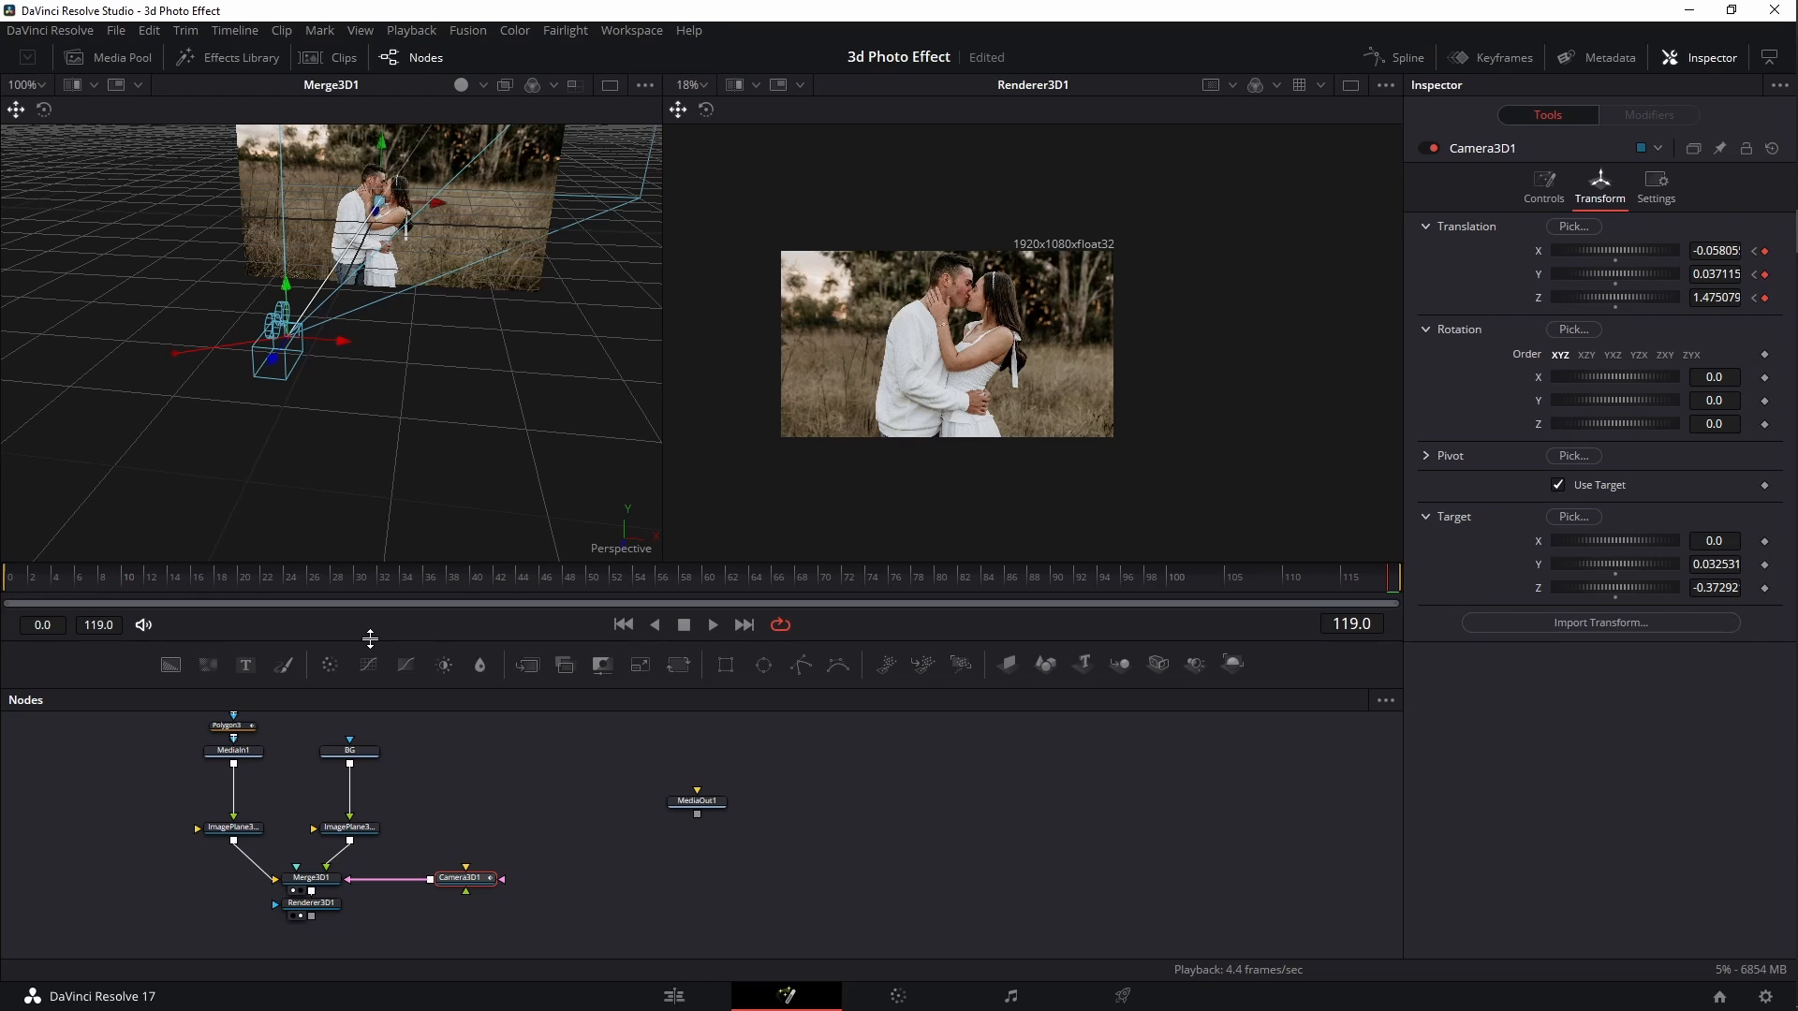
{"action": "key", "text": "ctrl+s"}
Display Camera3D1's X, Y and Z offset curves in the Spline editor and fit them to the graph
{"action": "left_click", "coordinate": [1398, 59]}
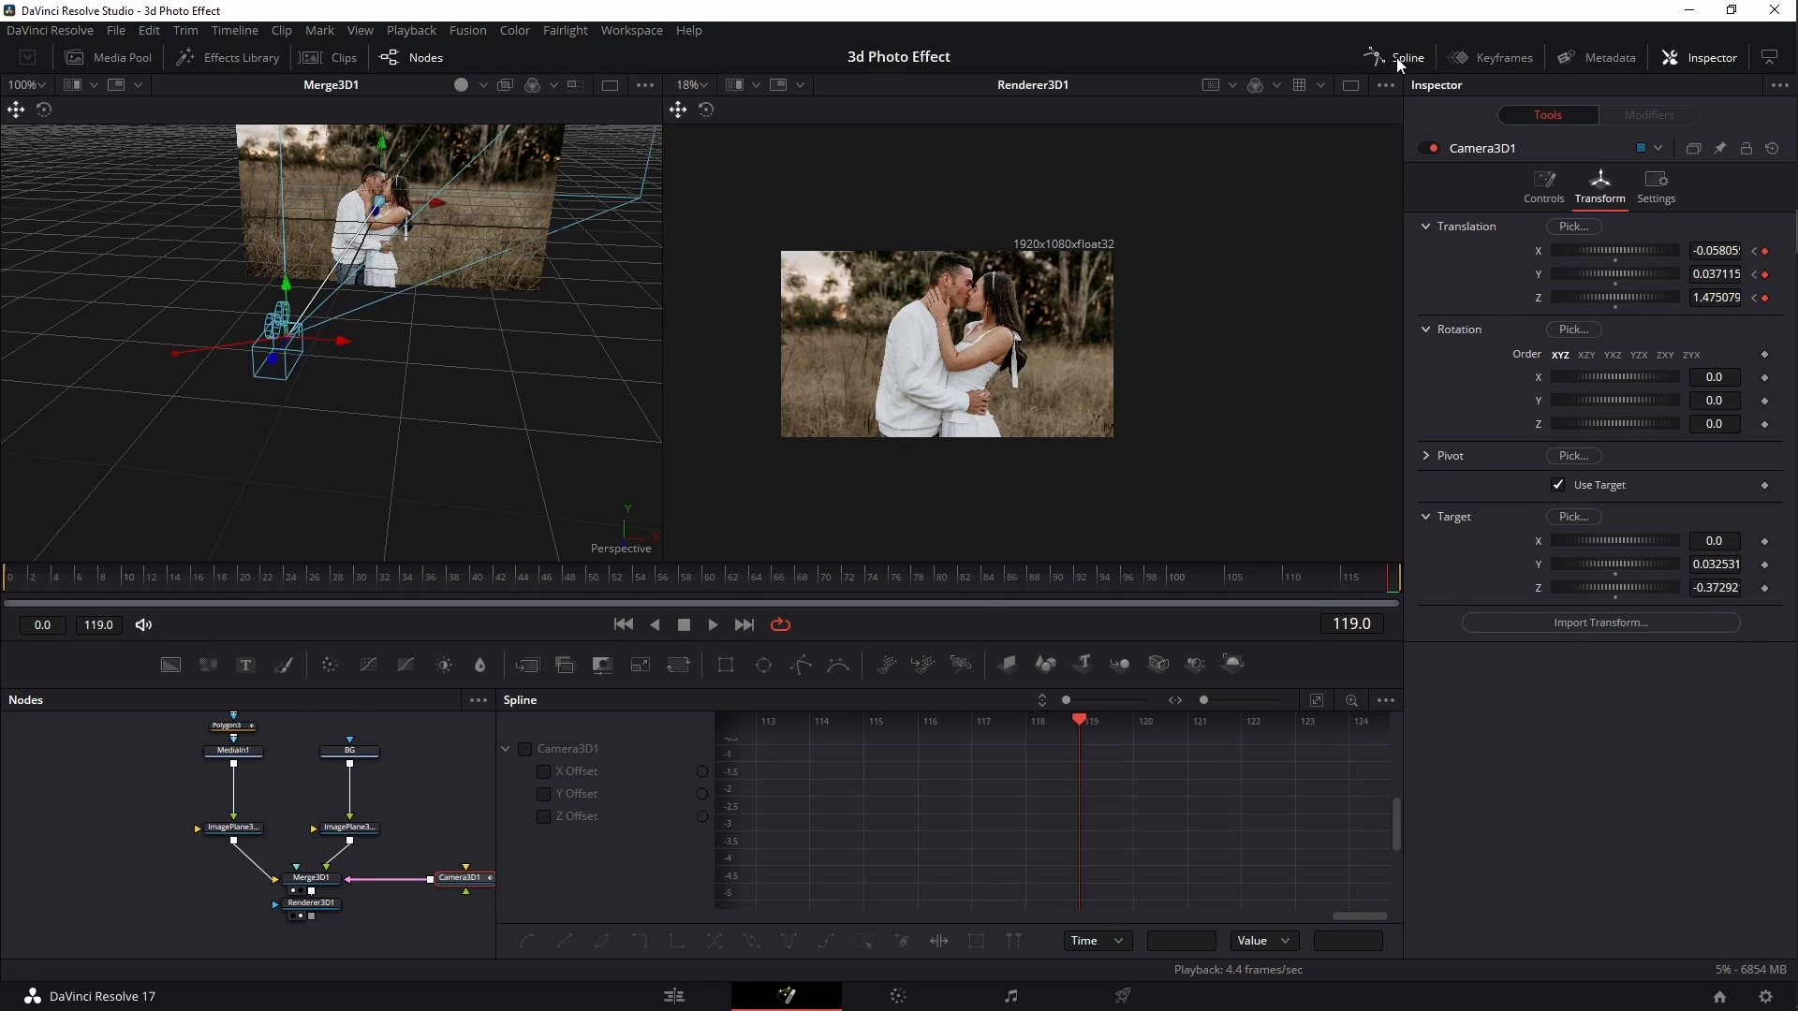
{"action": "left_click", "coordinate": [524, 749]}
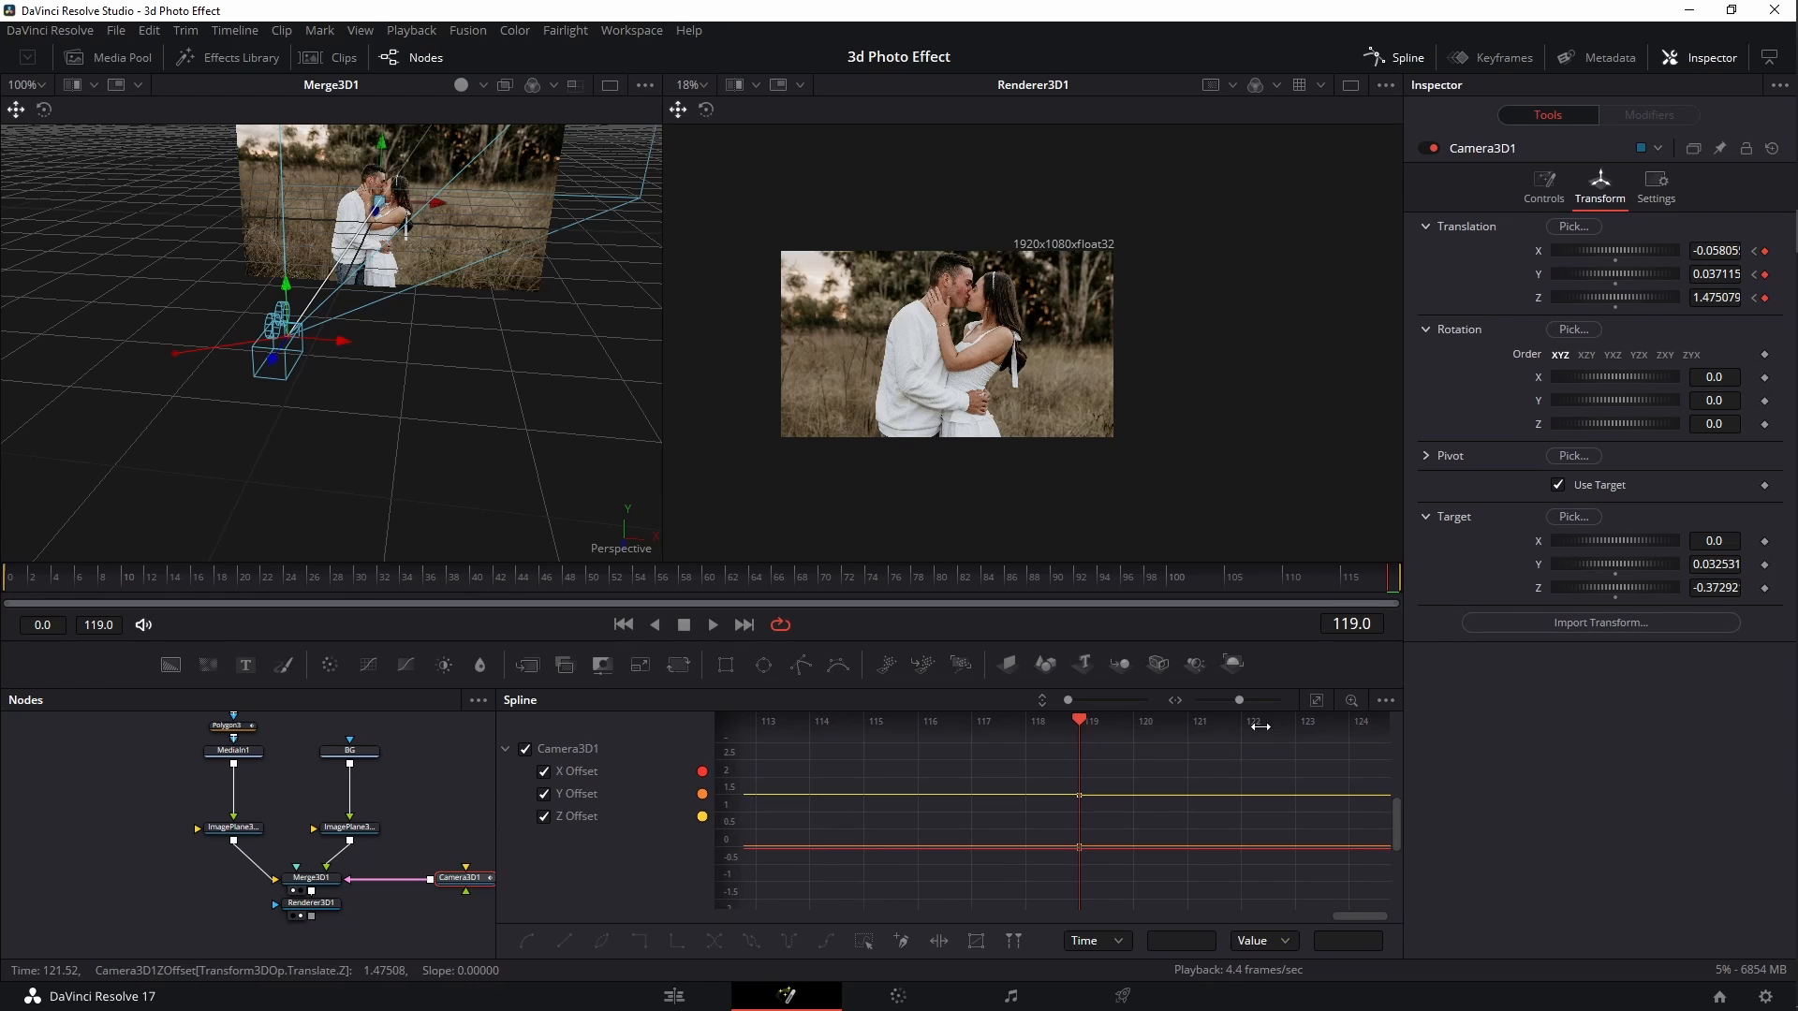
{"action": "left_click", "coordinate": [1321, 701]}
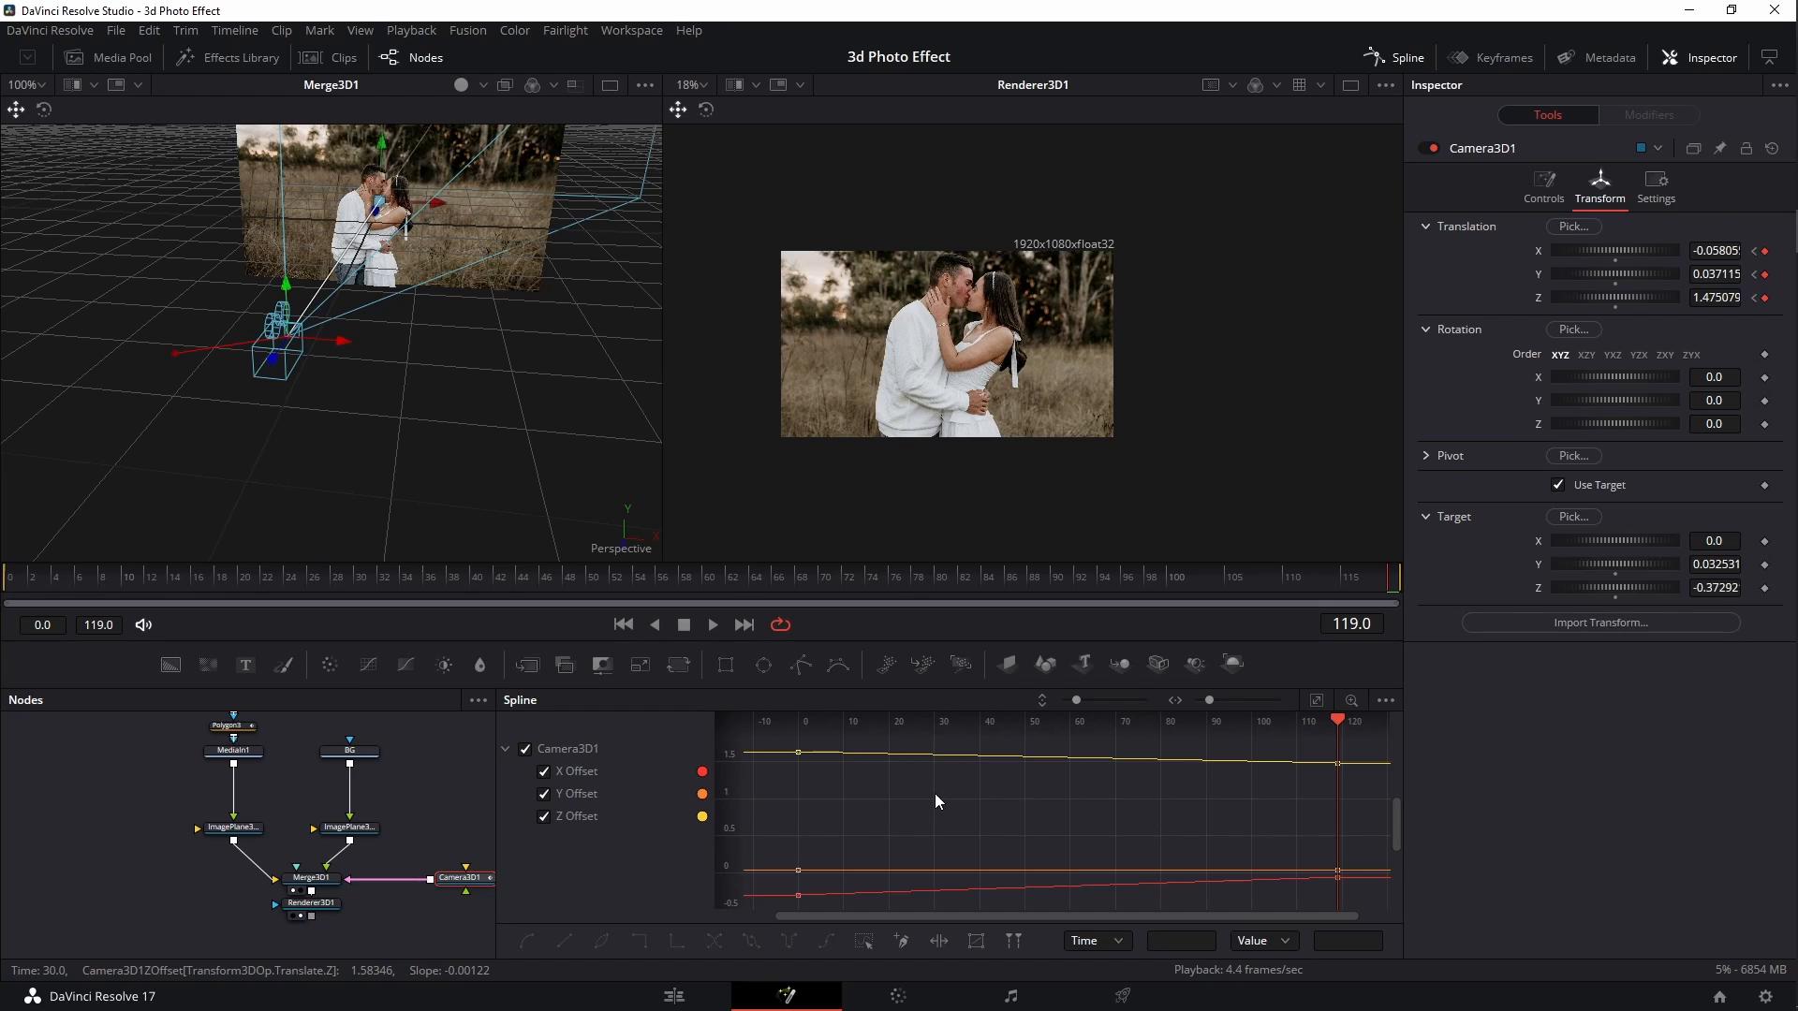
{"action": "scroll", "coordinate": [936, 805], "scroll_direction": "up", "scroll_amount": 1}
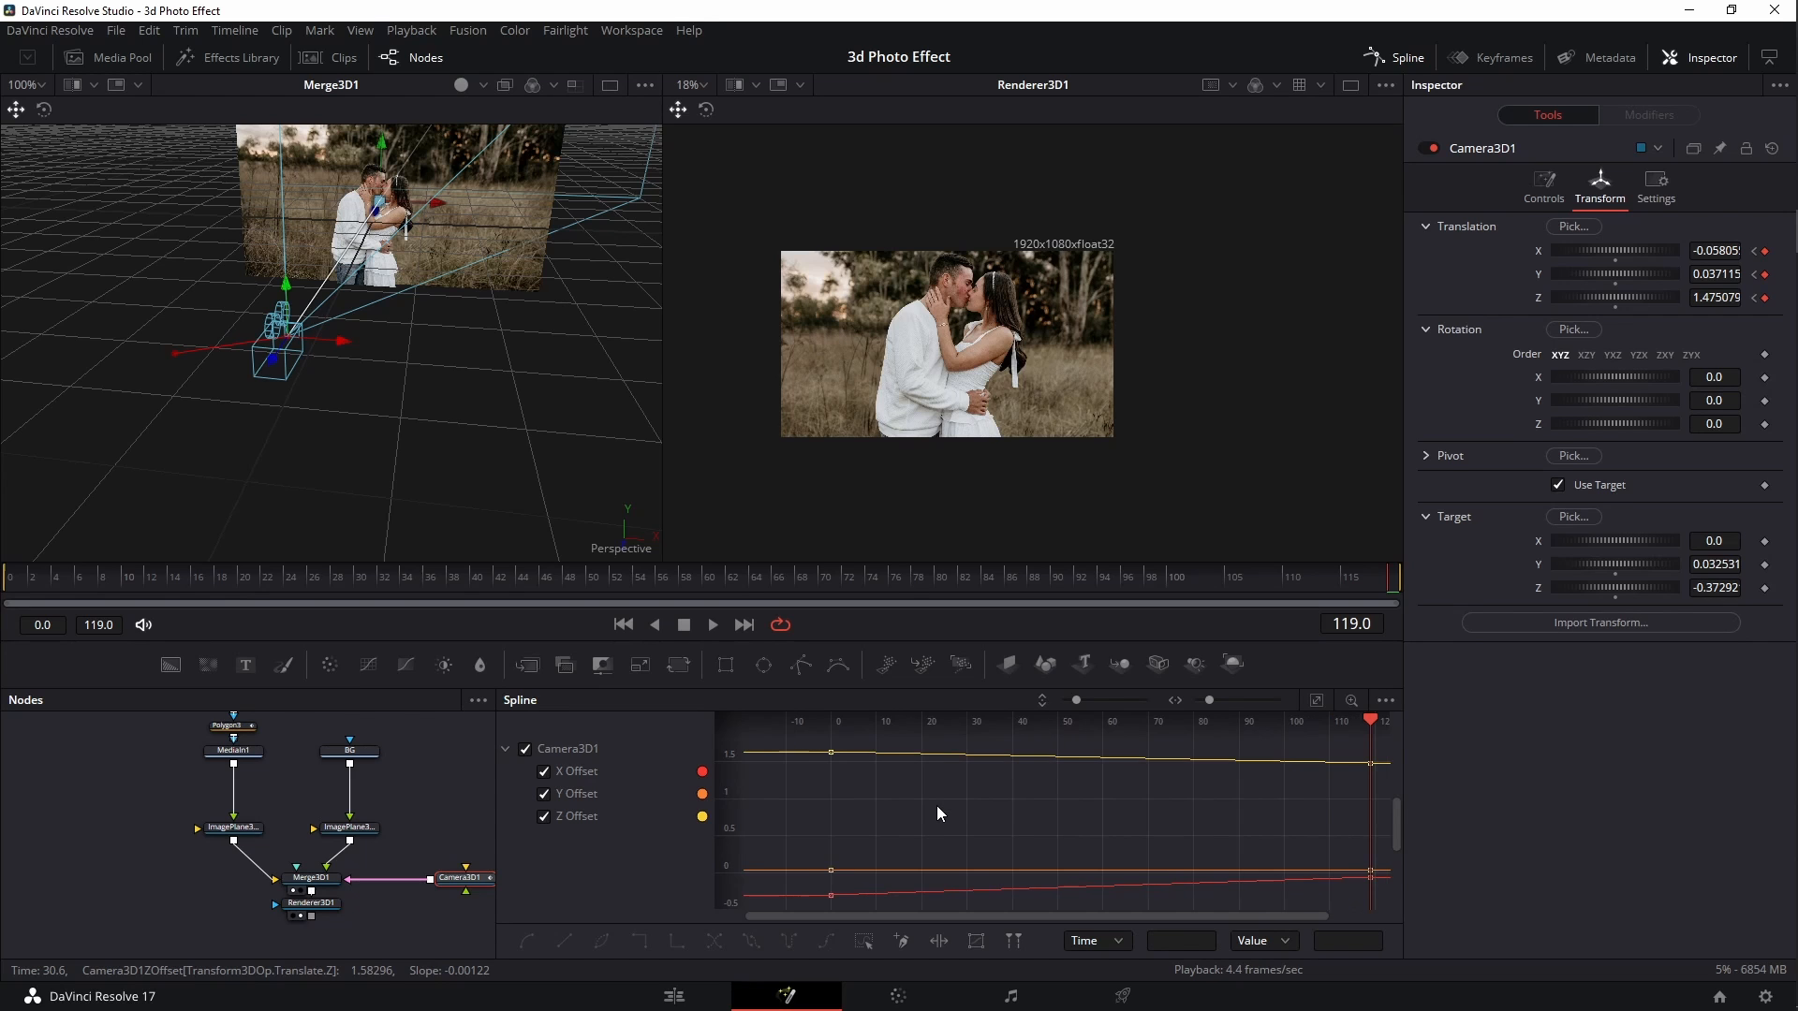
{"action": "scroll", "coordinate": [936, 805], "scroll_direction": "up", "scroll_amount": 3}
{"action": "scroll", "coordinate": [936, 806], "scroll_direction": "down", "scroll_amount": 3}
{"action": "scroll", "coordinate": [936, 805], "scroll_direction": "down", "scroll_amount": 5}
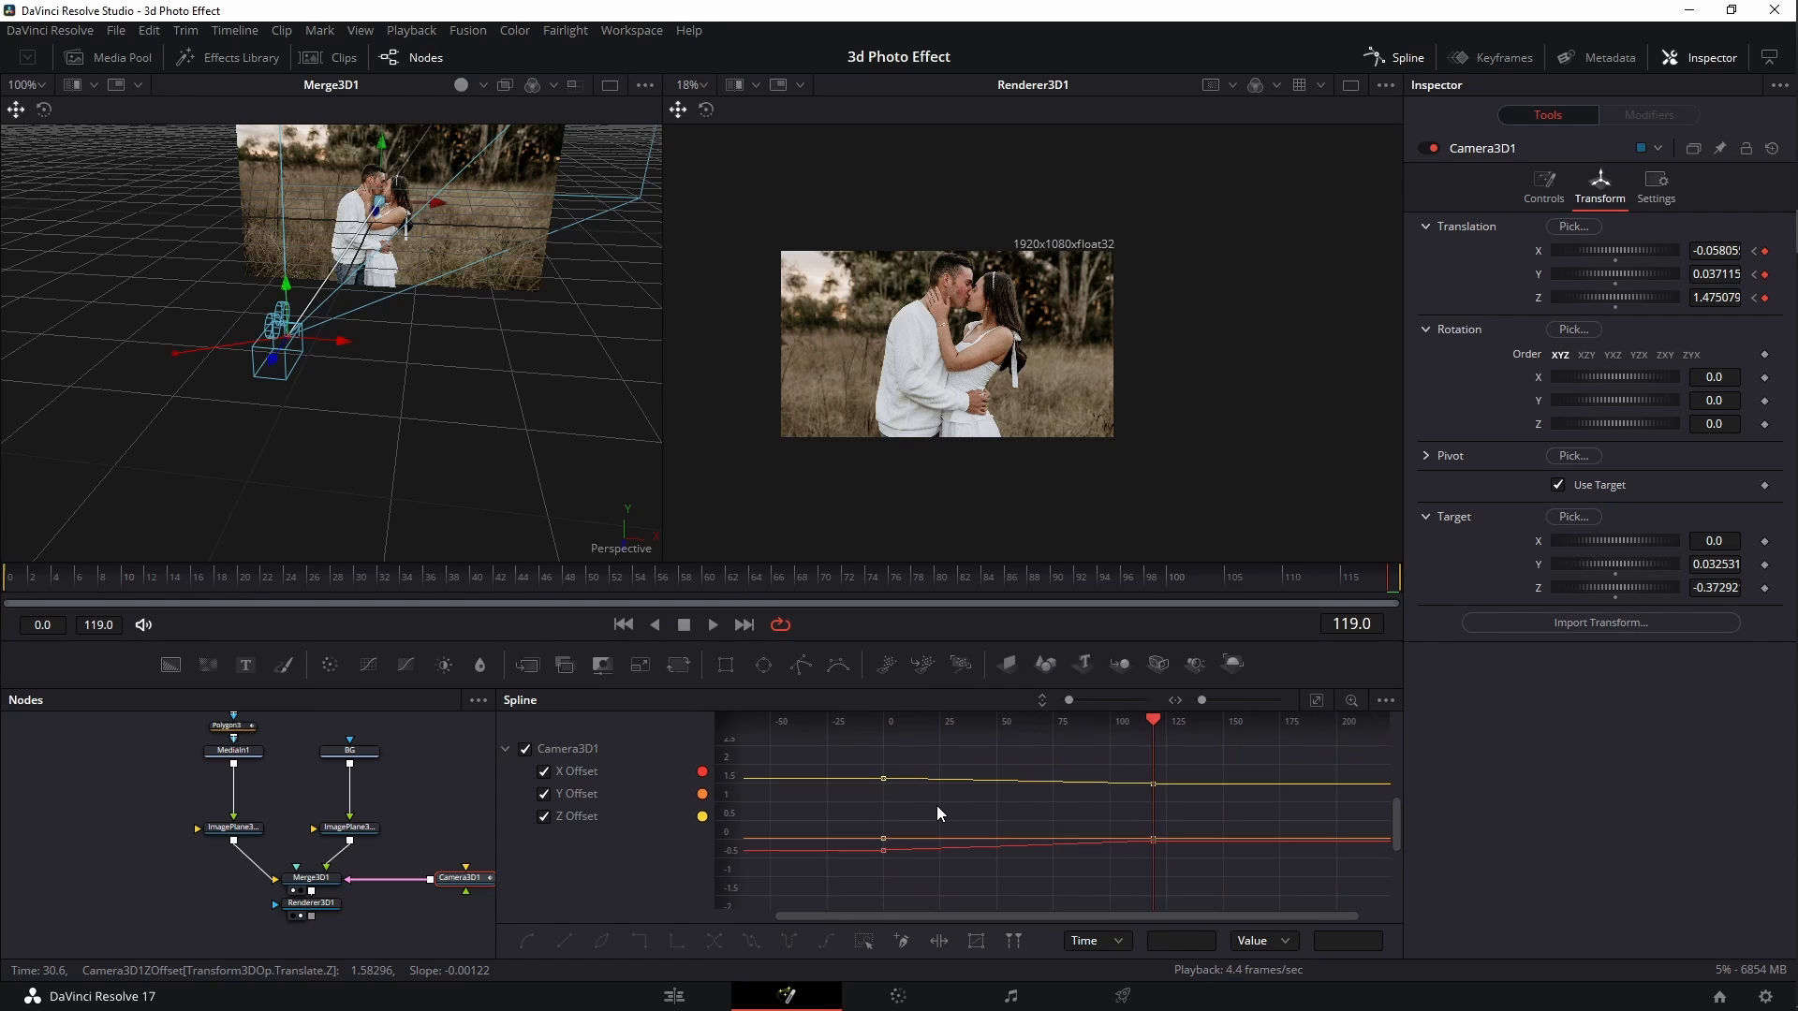
Smooth all of Camera3D1's start and end keyframes on the three offset curves and close the Spline editor
{"action": "left_click_drag", "start_coordinate": [884, 757], "coordinate": [1086, 870]}
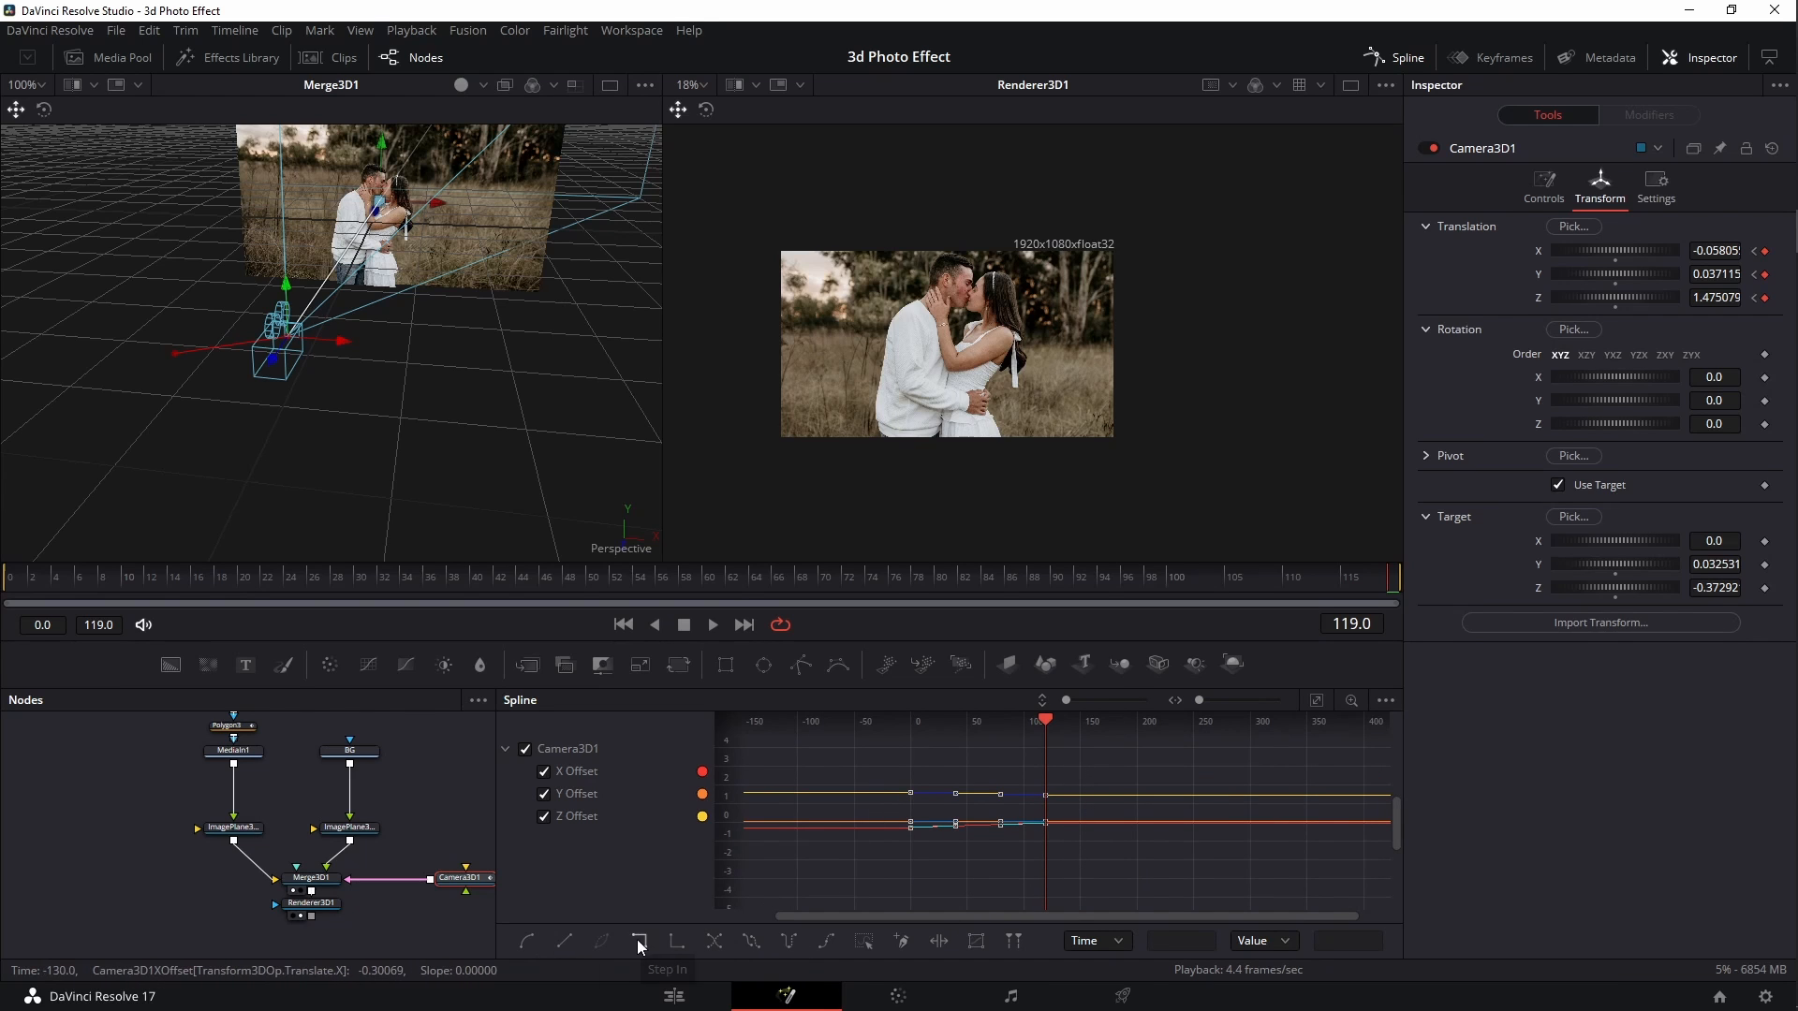
{"action": "left_click", "coordinate": [524, 944]}
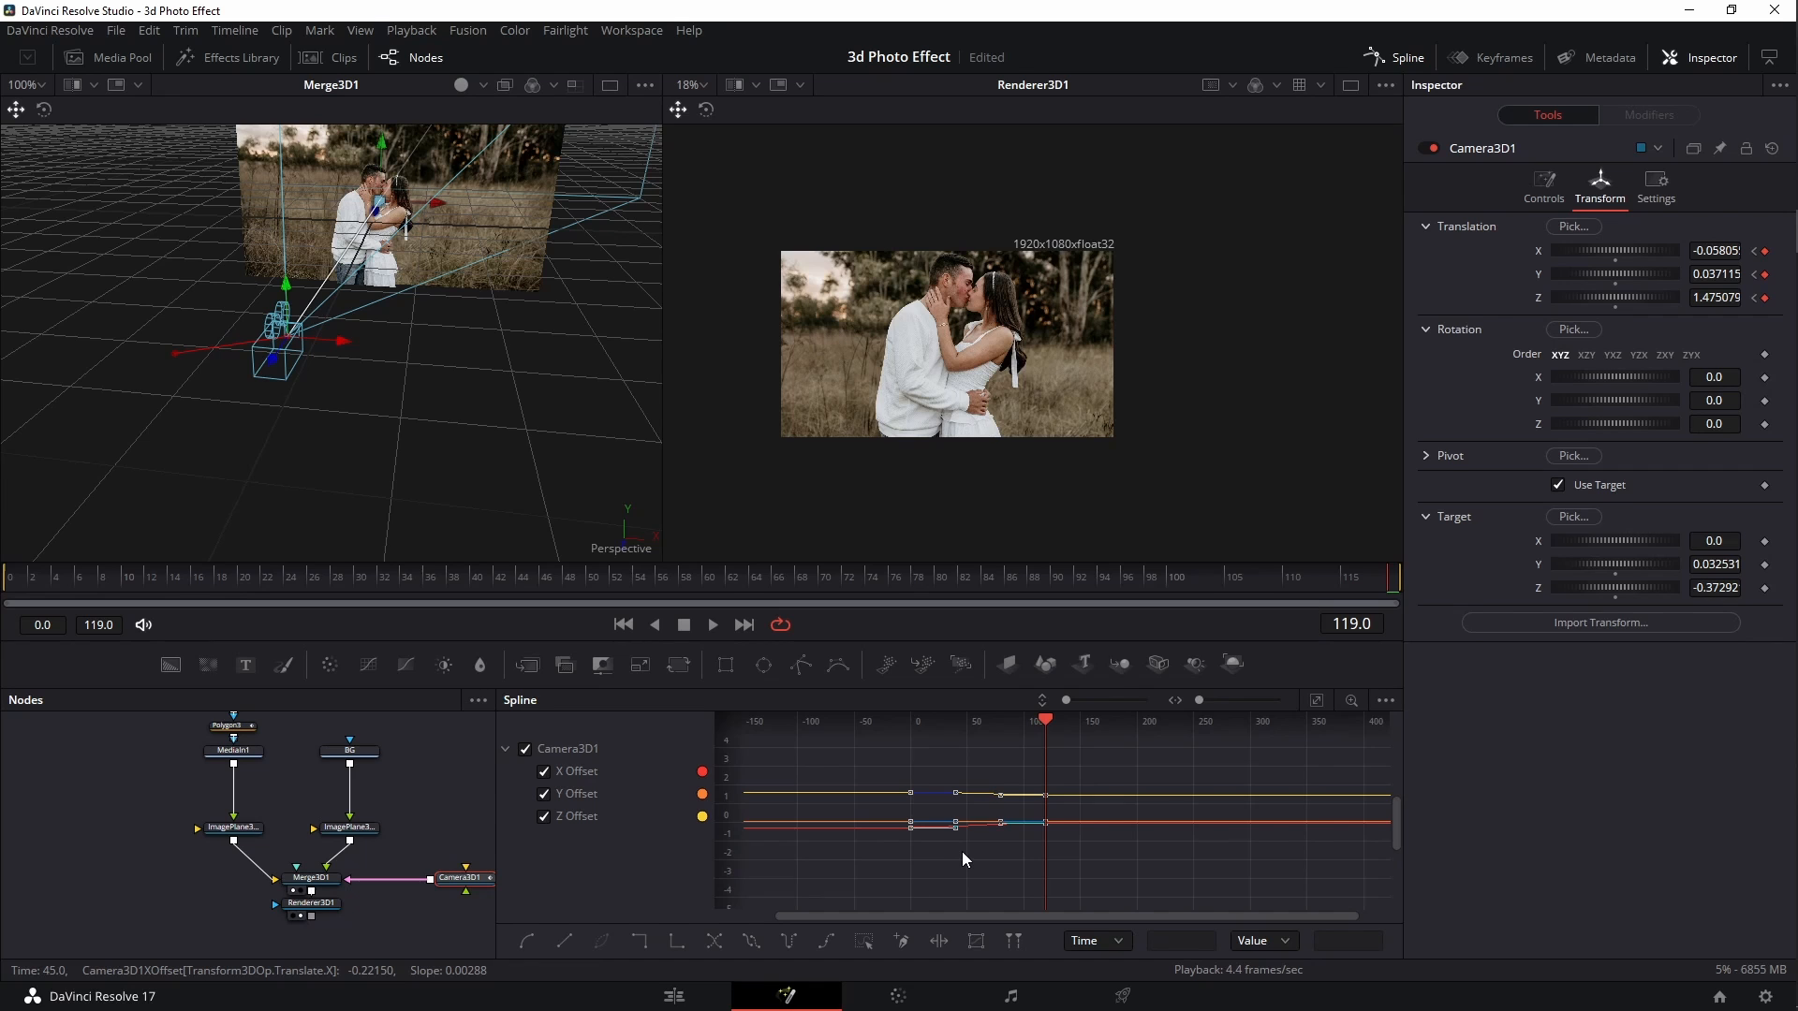
{"action": "scroll", "coordinate": [972, 848], "scroll_direction": "up", "scroll_amount": 5}
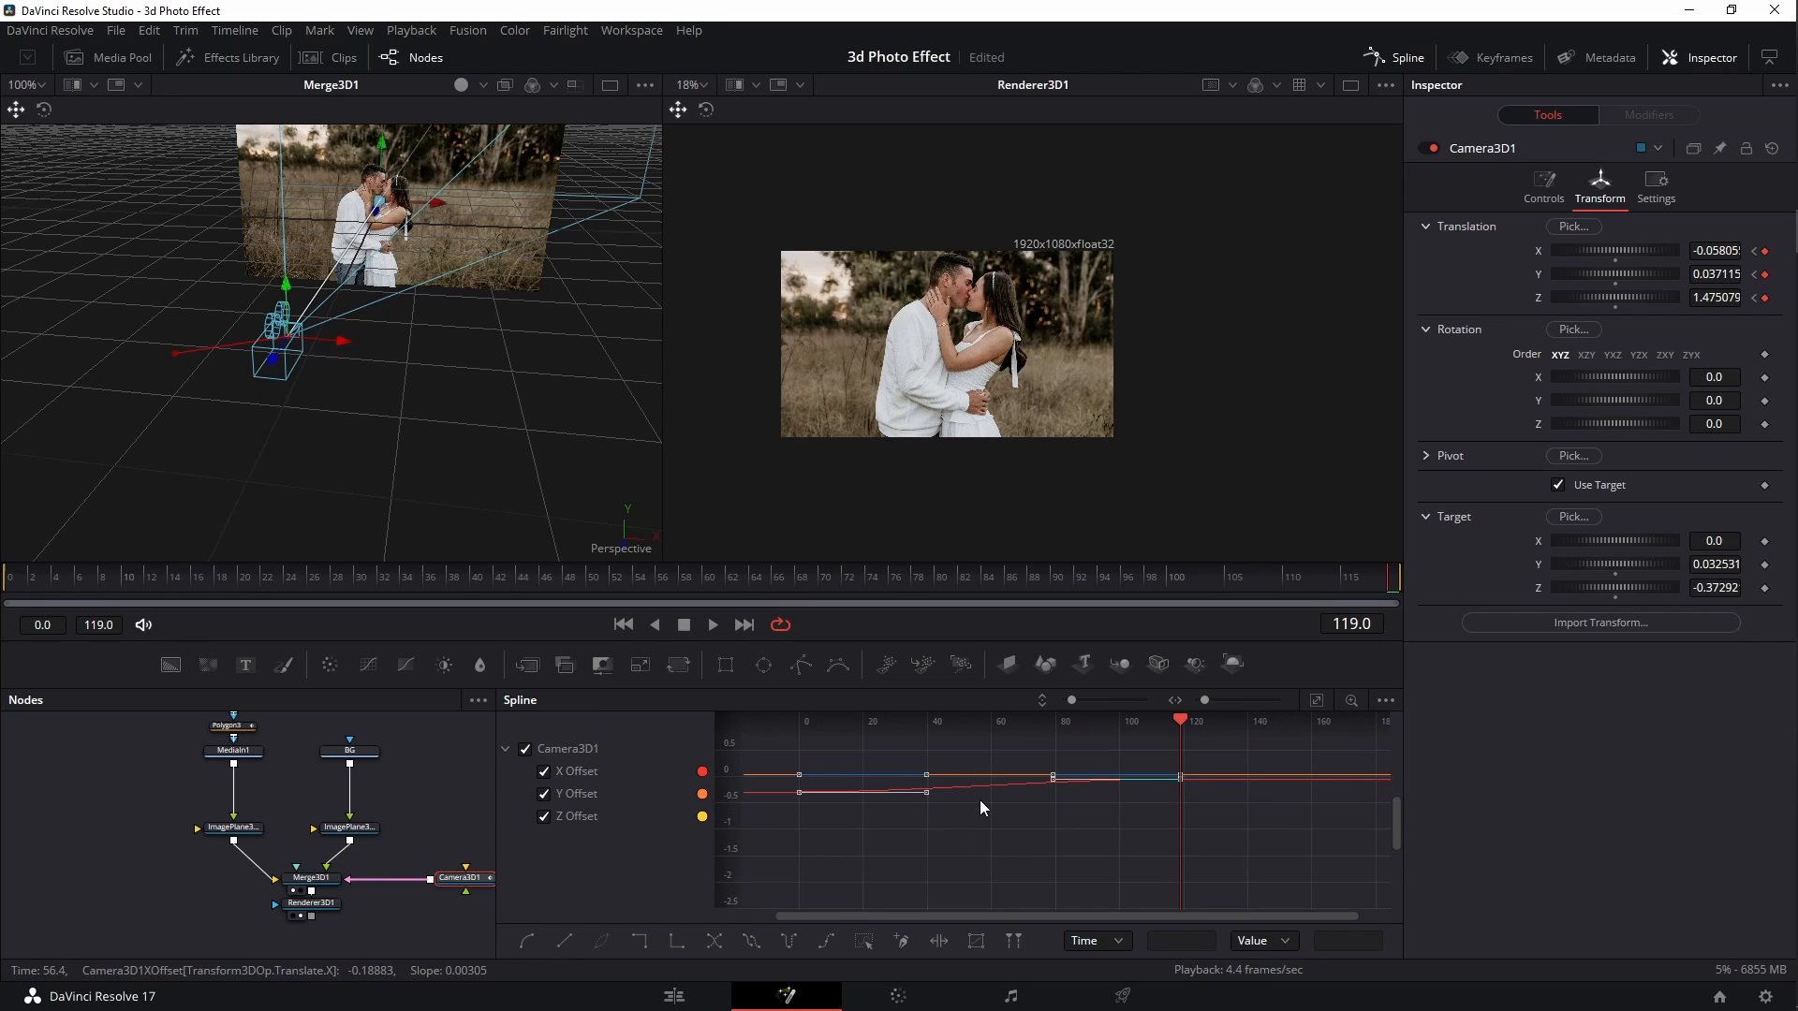
{"action": "scroll", "coordinate": [990, 816], "scroll_direction": "down", "scroll_amount": 6}
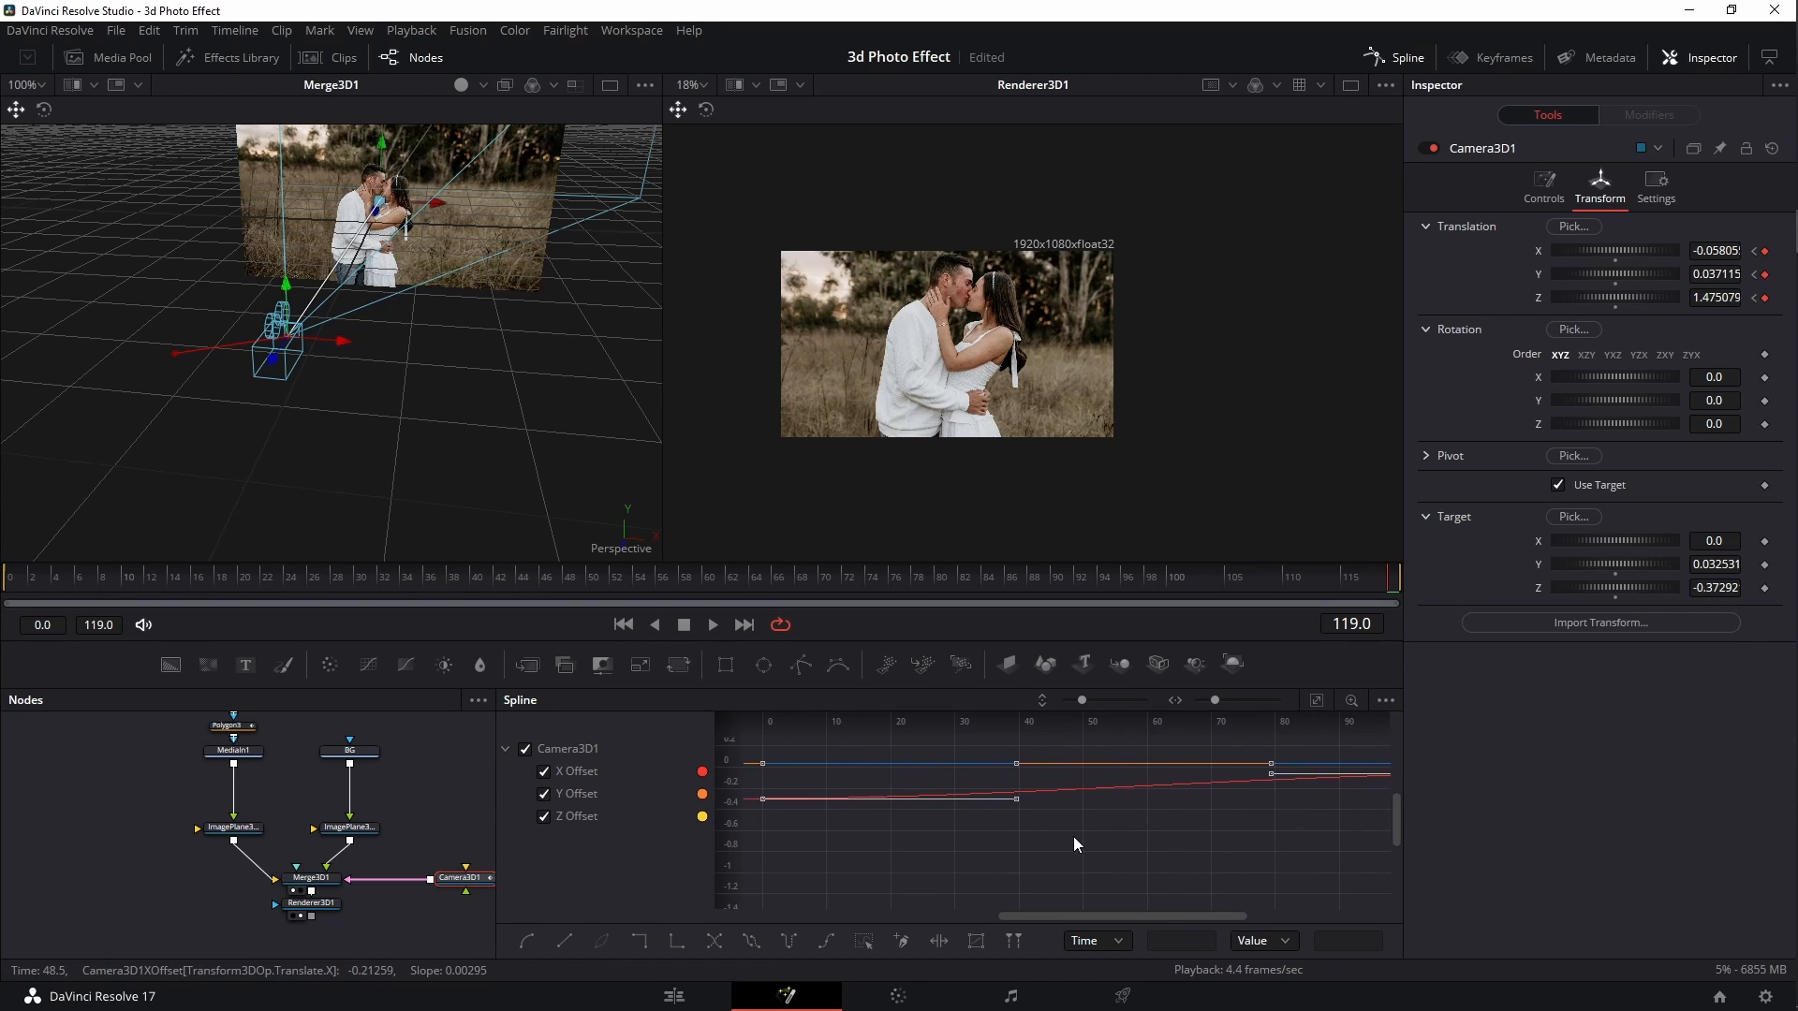
{"action": "scroll", "coordinate": [1120, 841], "scroll_direction": "down", "scroll_amount": 3}
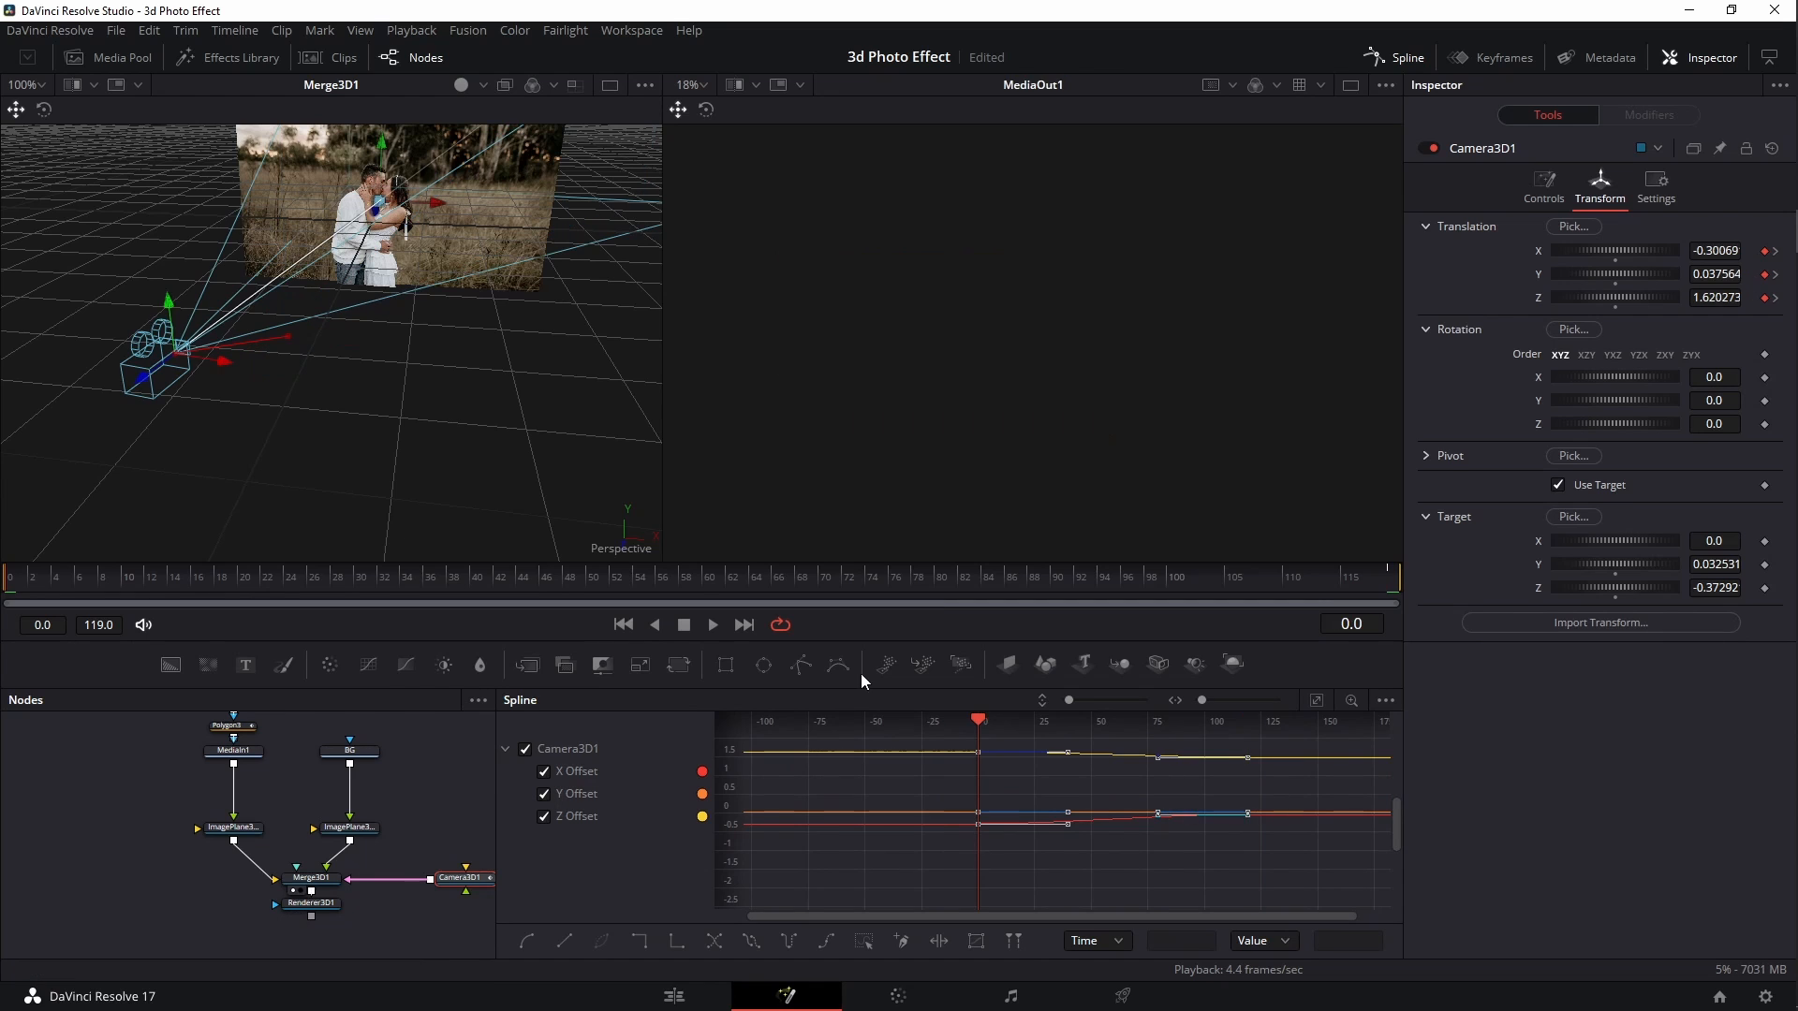
{"action": "left_click", "coordinate": [1386, 60]}
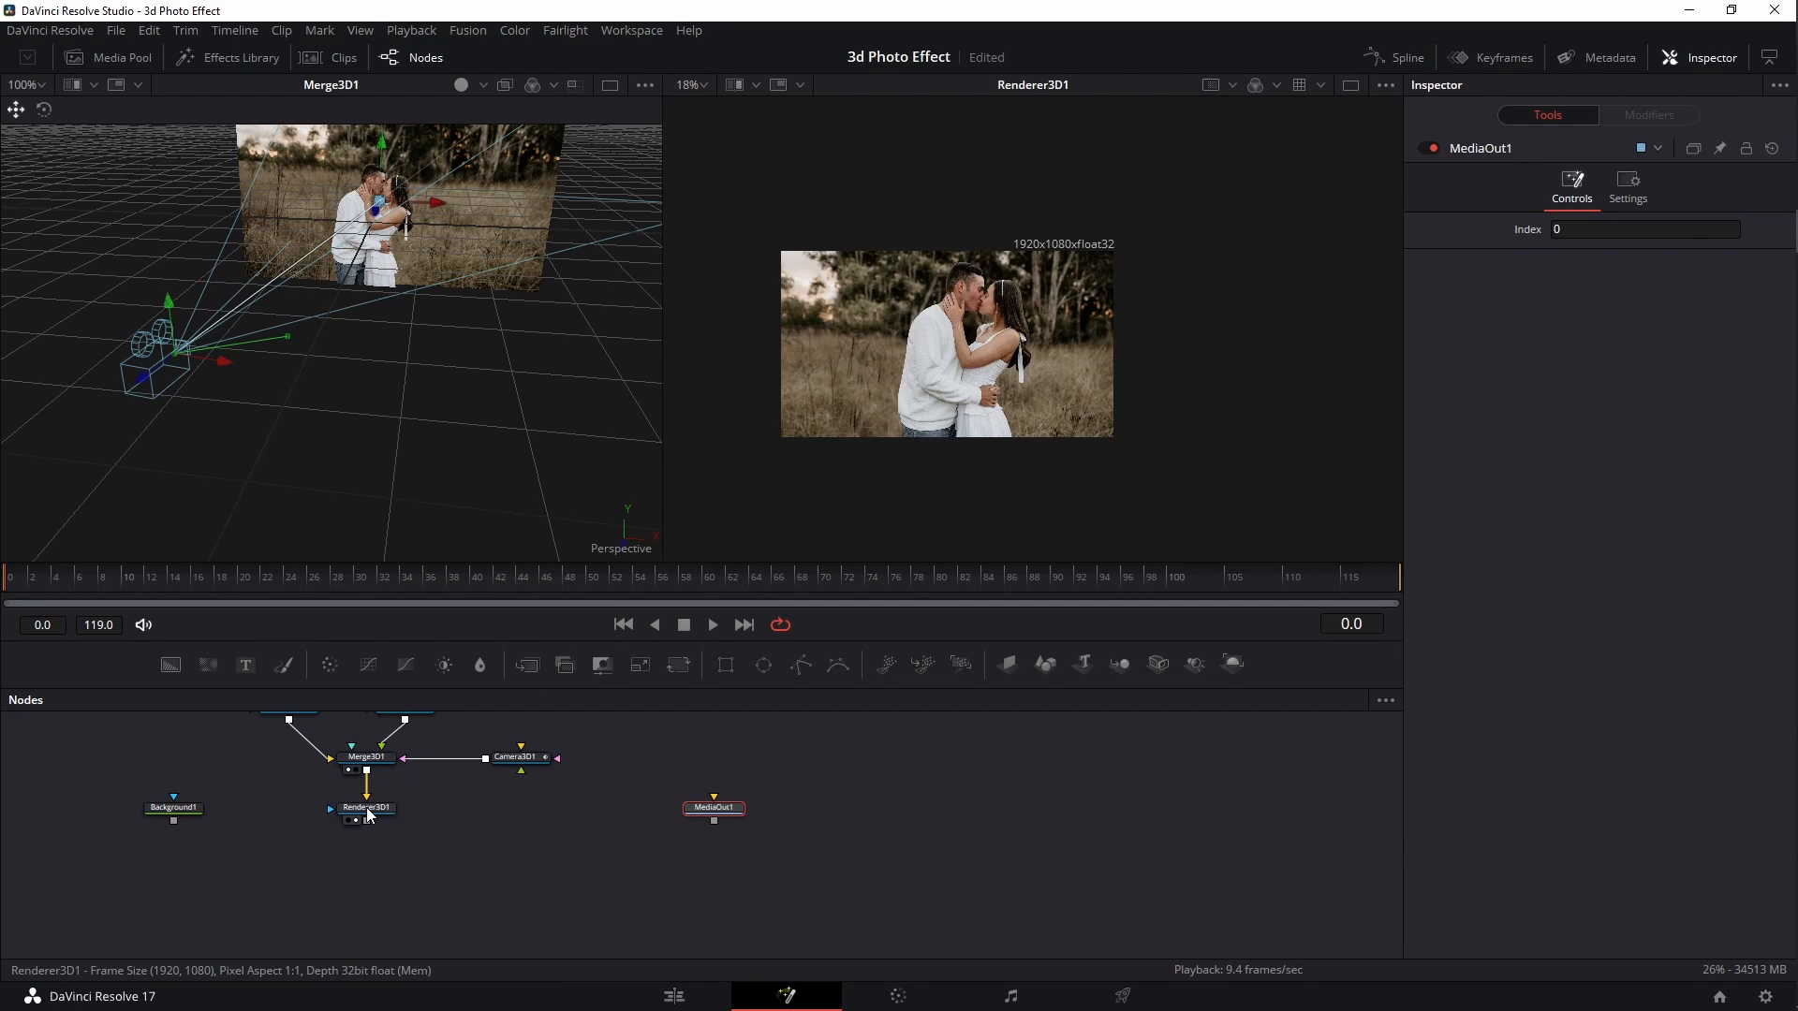
Merge the Renderer3D1 output over Background1 and connect the resulting merge to MediaOut1
{"action": "left_click", "coordinate": [380, 811]}
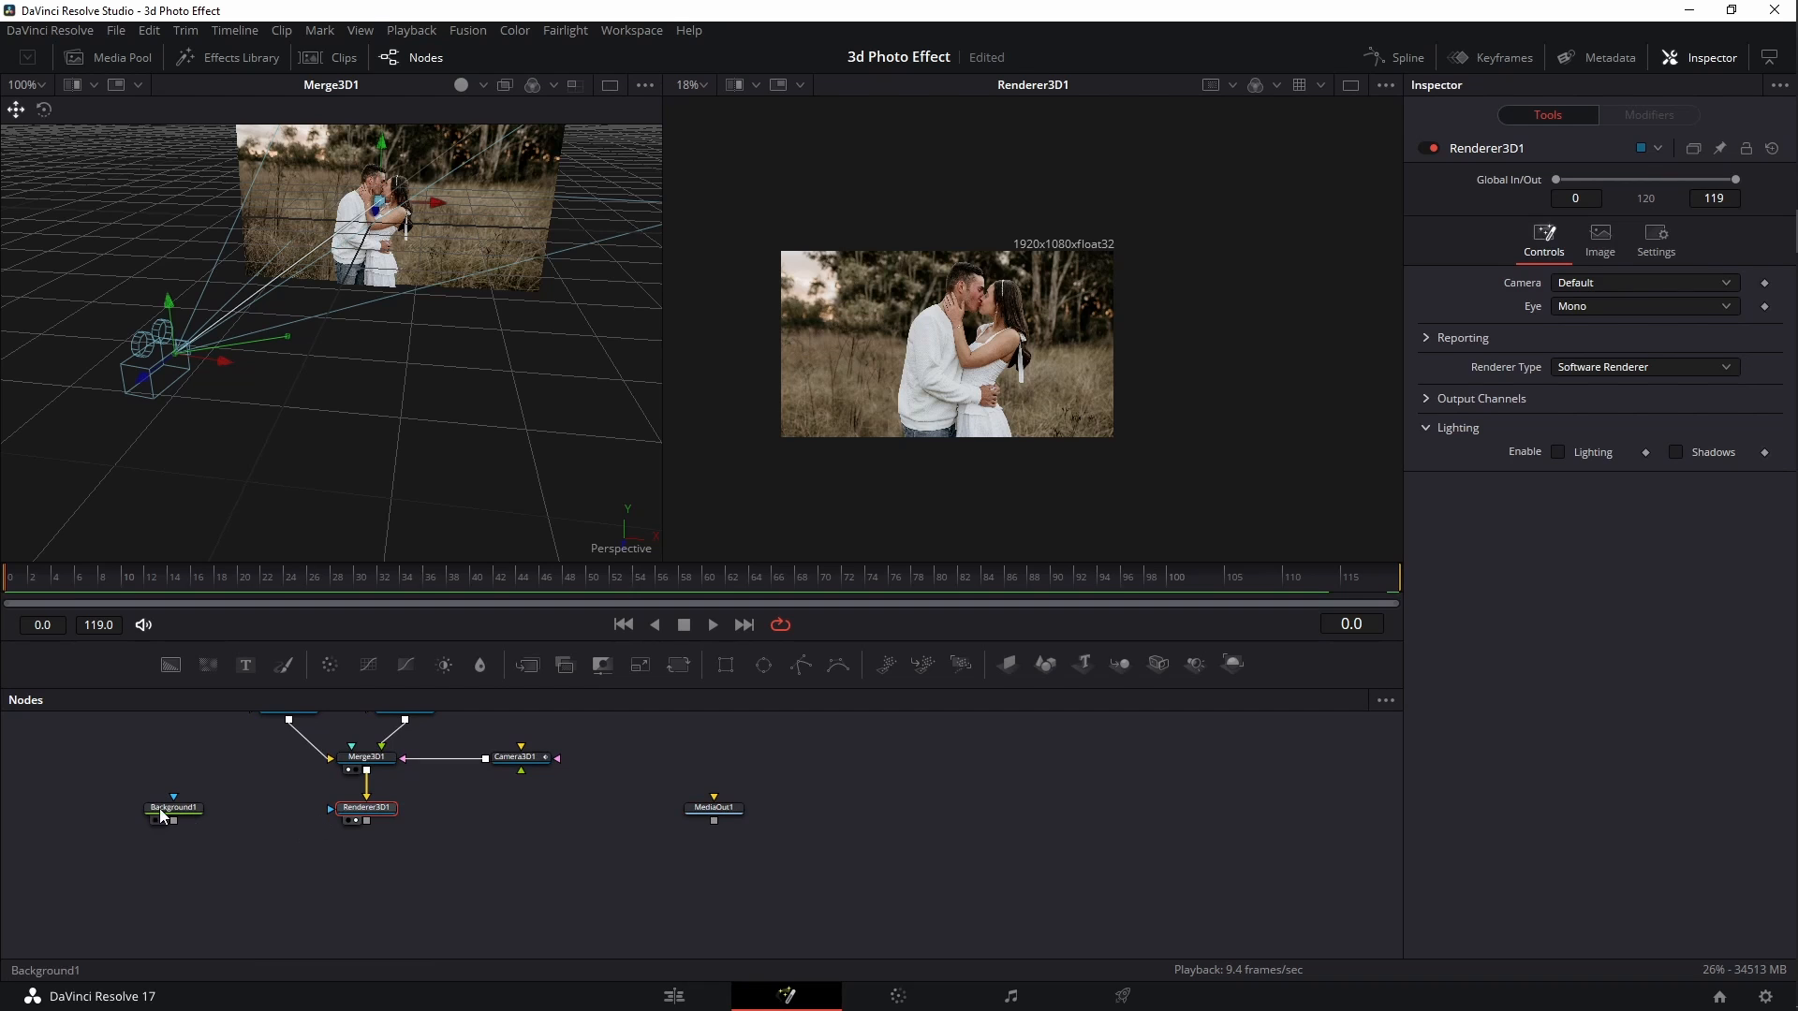
{"action": "left_click_drag", "start_coordinate": [157, 823], "coordinate": [117, 823]}
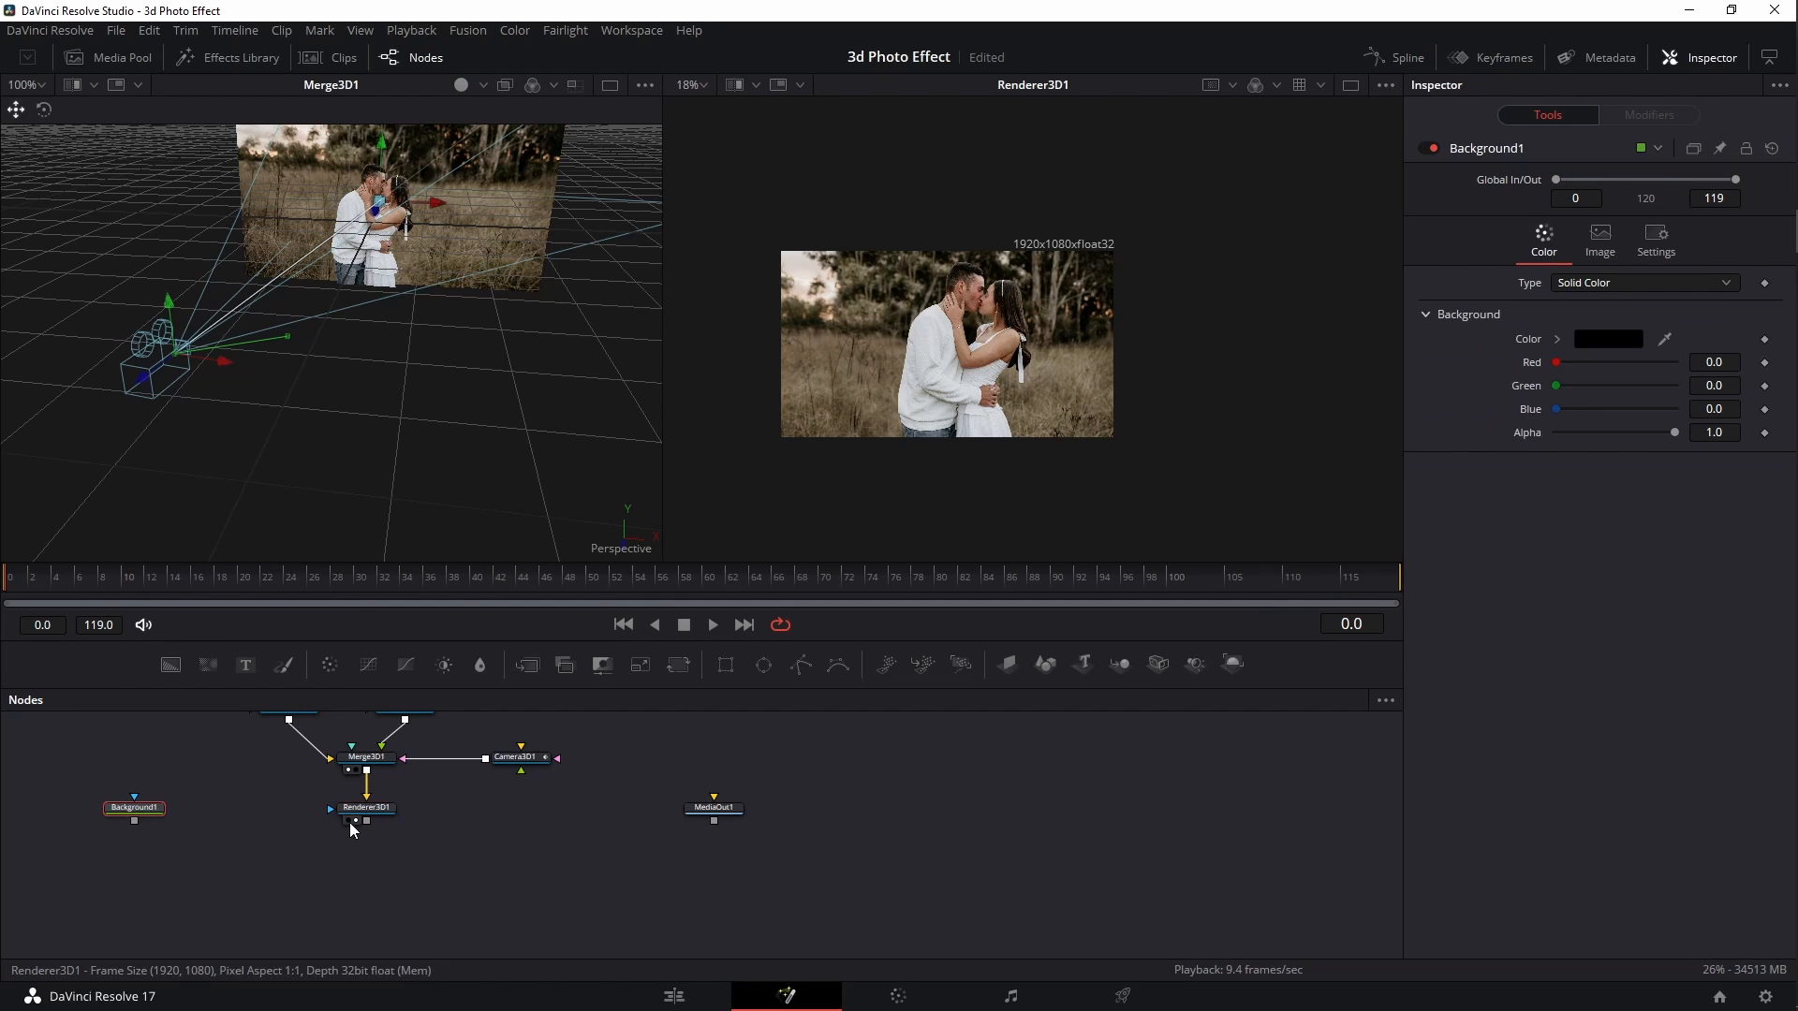
{"action": "left_click_drag", "start_coordinate": [367, 821], "coordinate": [356, 861]}
{"action": "left_click_drag", "start_coordinate": [156, 812], "coordinate": [132, 859]}
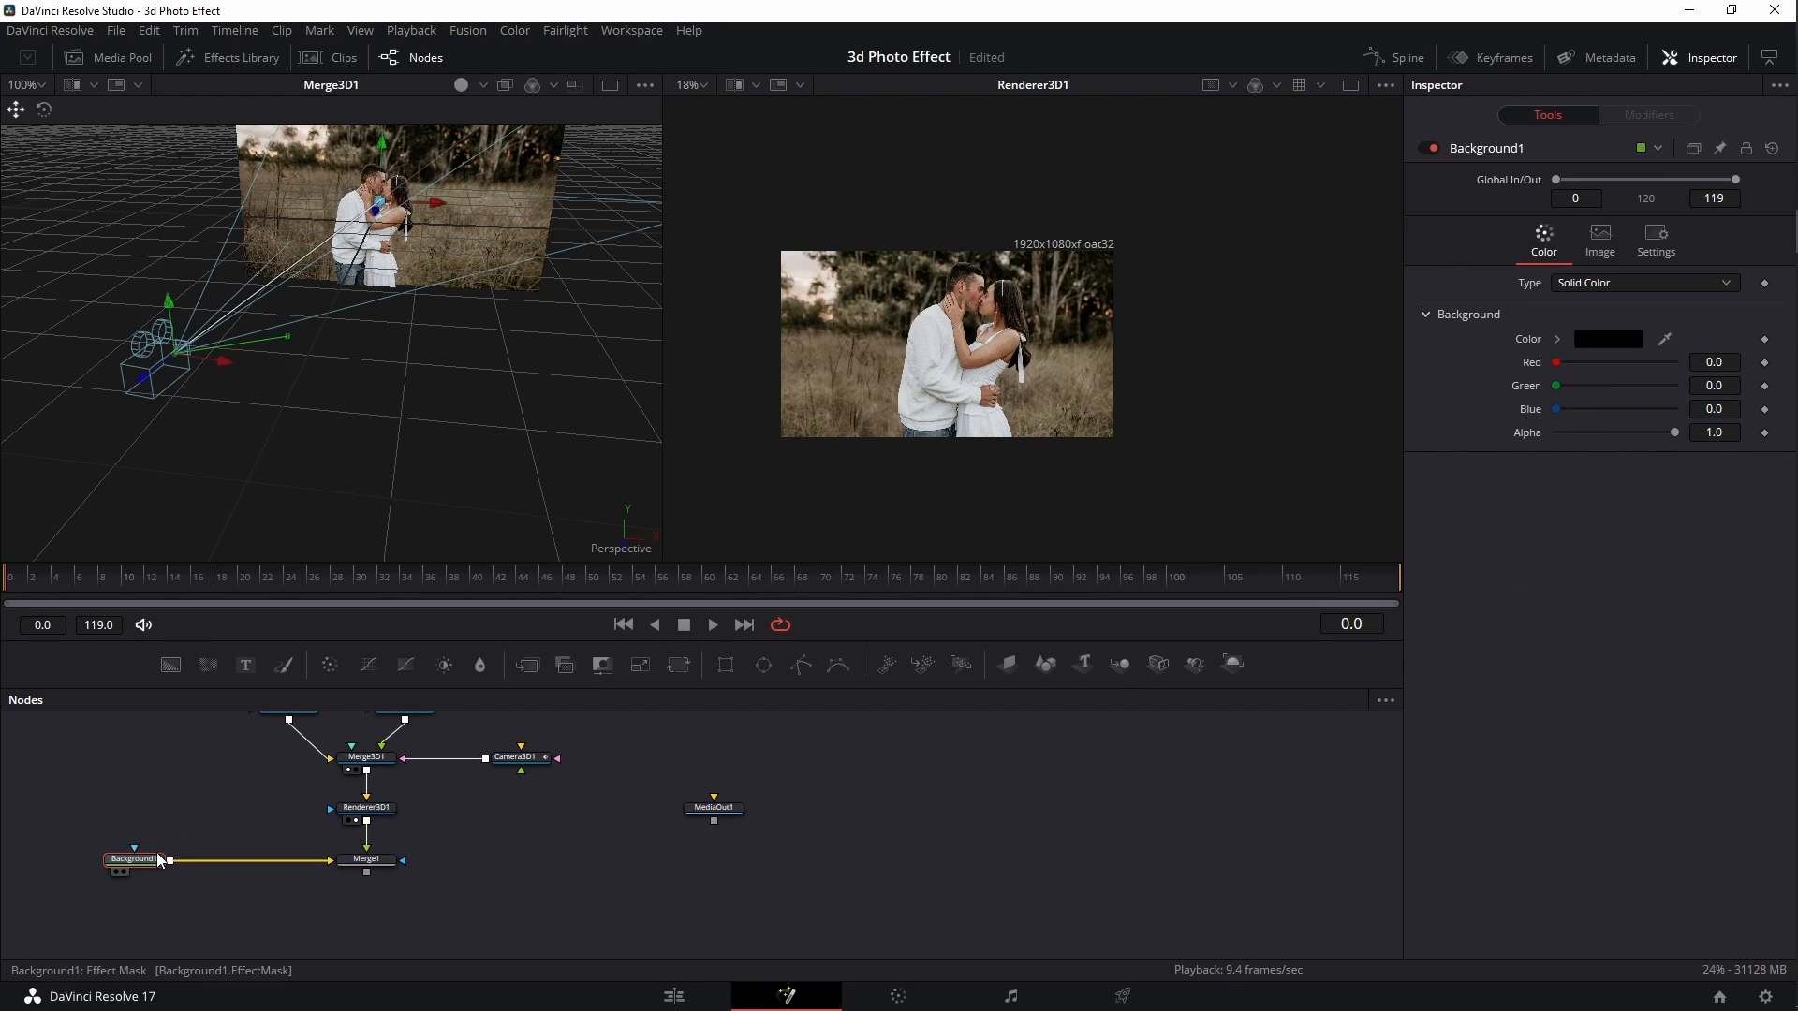
{"action": "left_click_drag", "start_coordinate": [505, 841], "coordinate": [339, 842]}
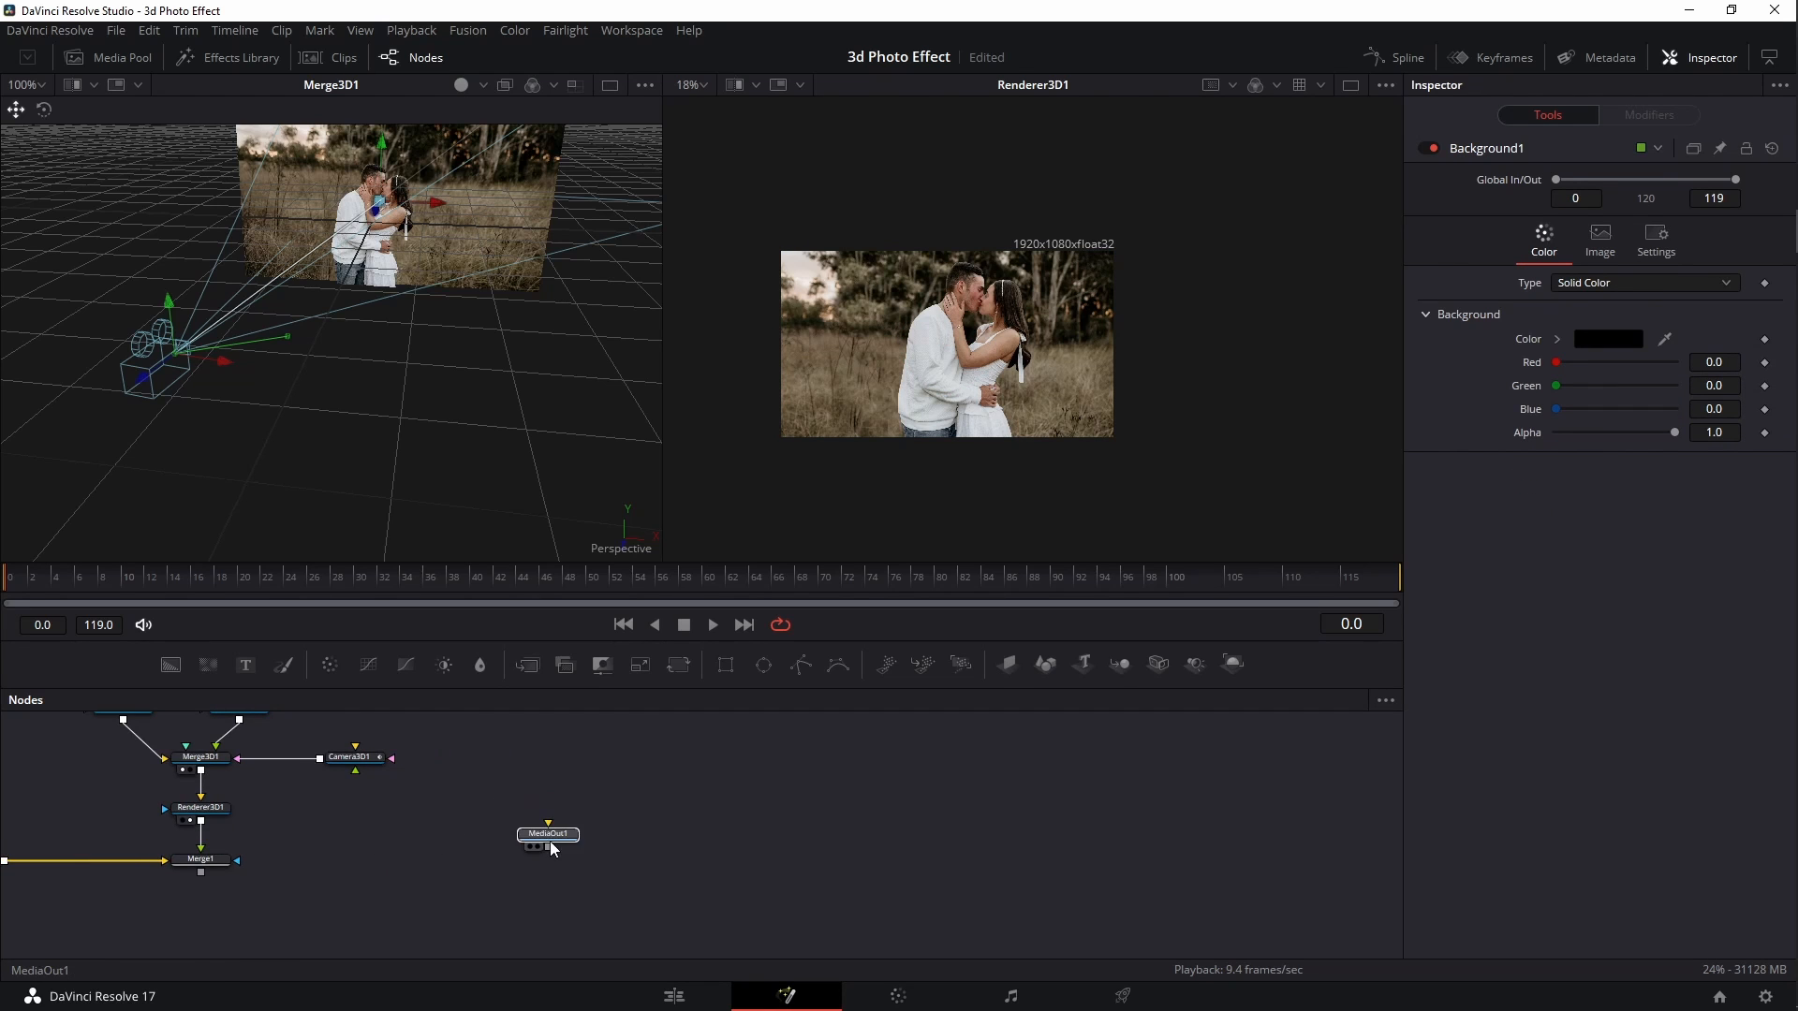
{"action": "left_click_drag", "start_coordinate": [549, 841], "coordinate": [549, 866]}
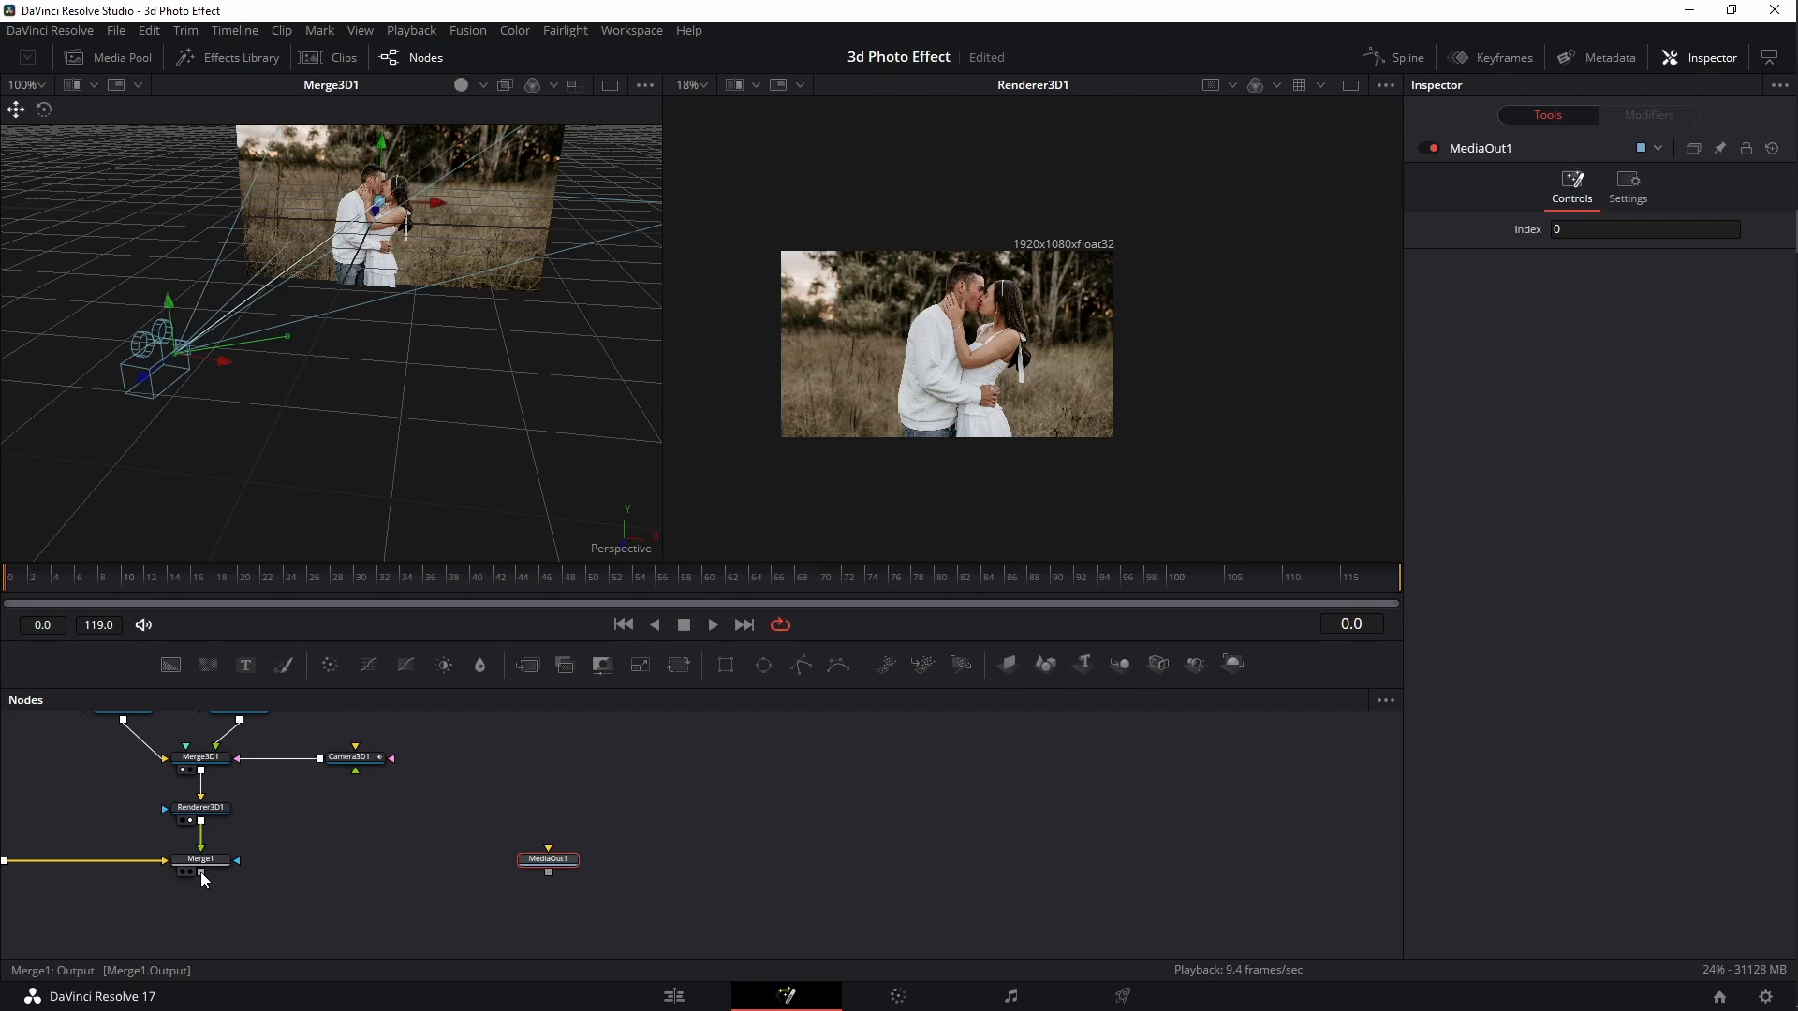
{"action": "left_click_drag", "start_coordinate": [200, 872], "coordinate": [543, 859]}
Switch to the Edit page, play the second Fusion Composition and return the playhead to near its start
{"action": "left_click", "coordinate": [702, 1004]}
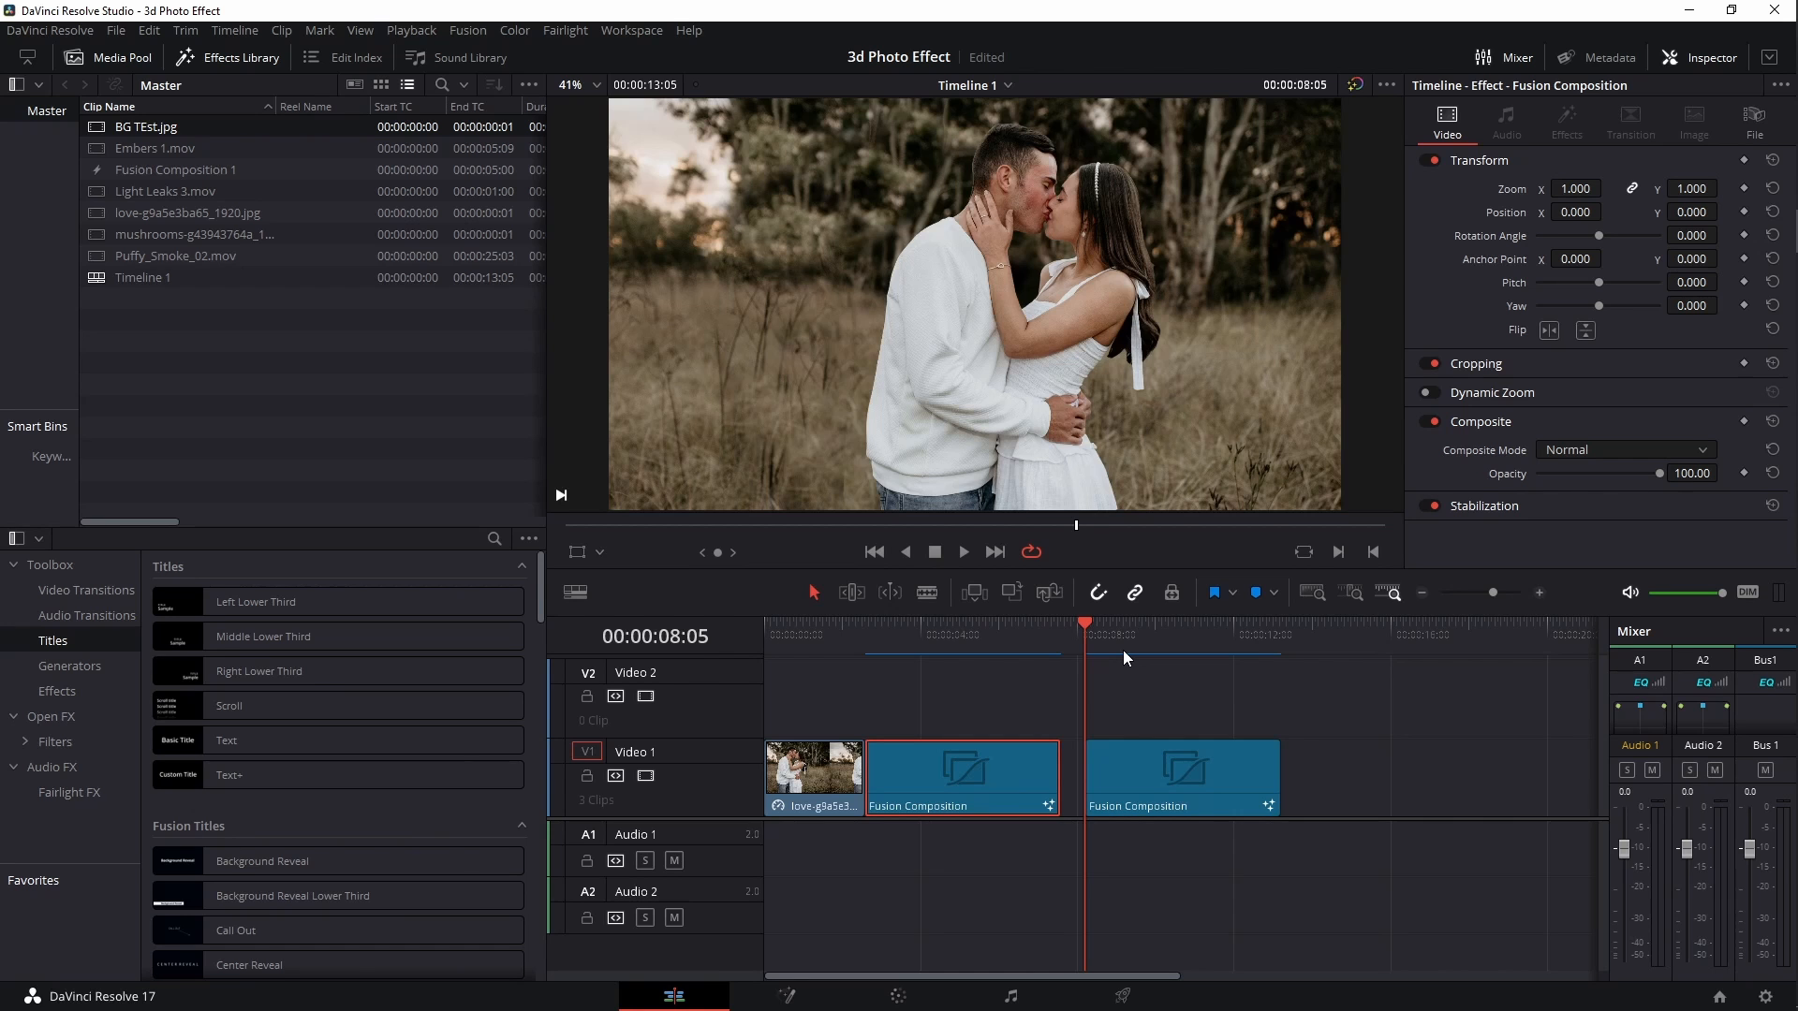
{"action": "key", "text": "space"}
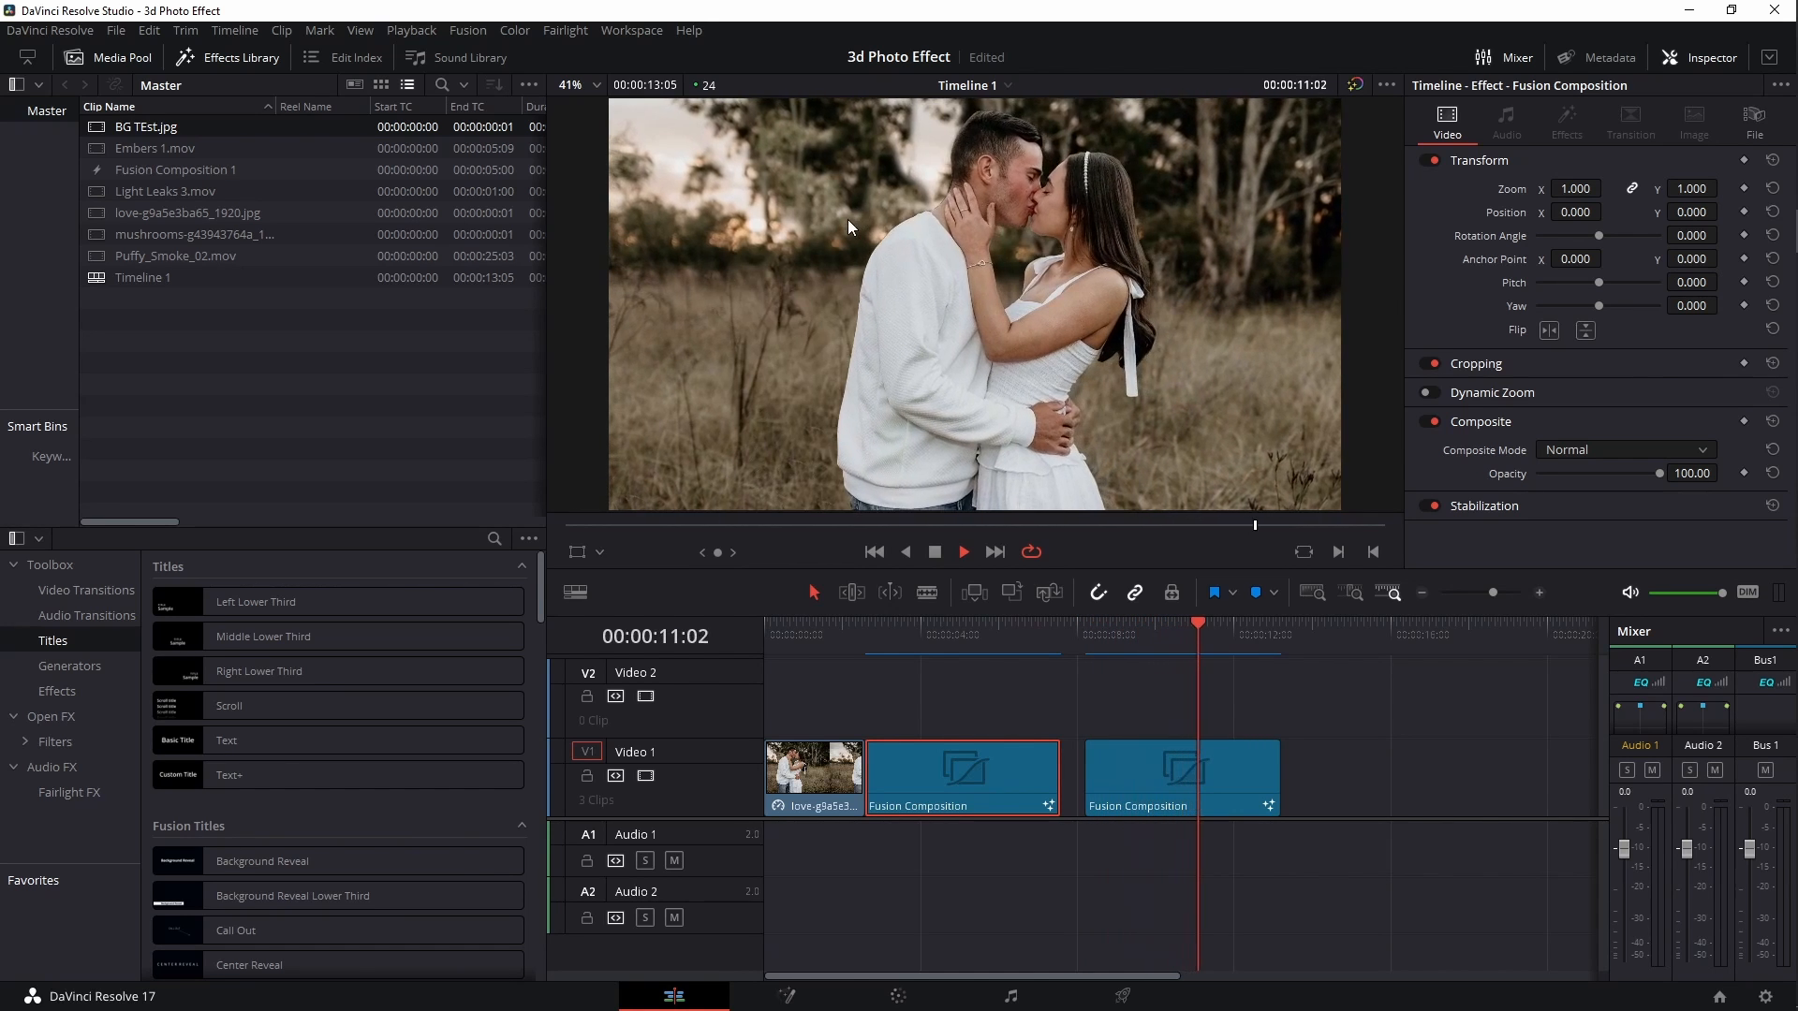
{"action": "key", "text": "space"}
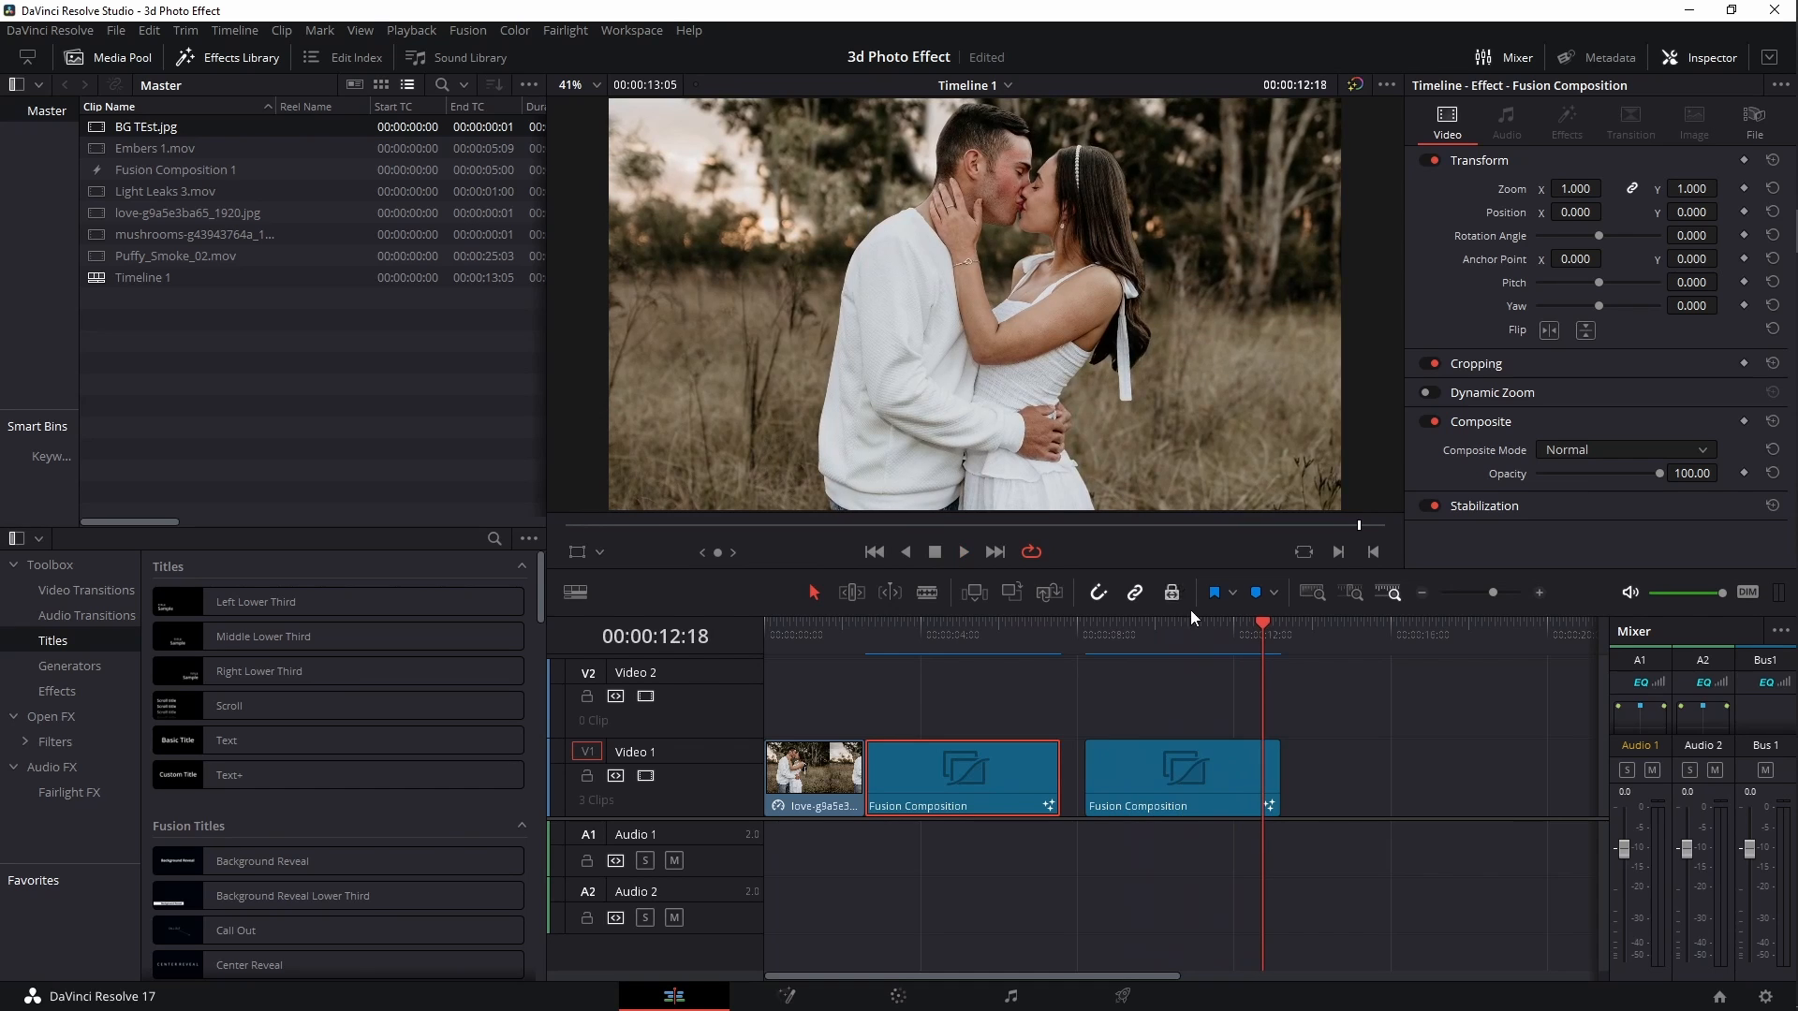
{"action": "left_click", "coordinate": [1116, 634]}
{"action": "mouse_move", "coordinate": [1115, 633]}
{"action": "left_mouse_down"}
{"action": "mouse_move", "coordinate": [1093, 633]}
{"action": "mouse_move", "coordinate": [1216, 631]}
{"action": "mouse_move", "coordinate": [1062, 630]}
{"action": "mouse_move", "coordinate": [1112, 631]}
{"action": "left_mouse_up"}
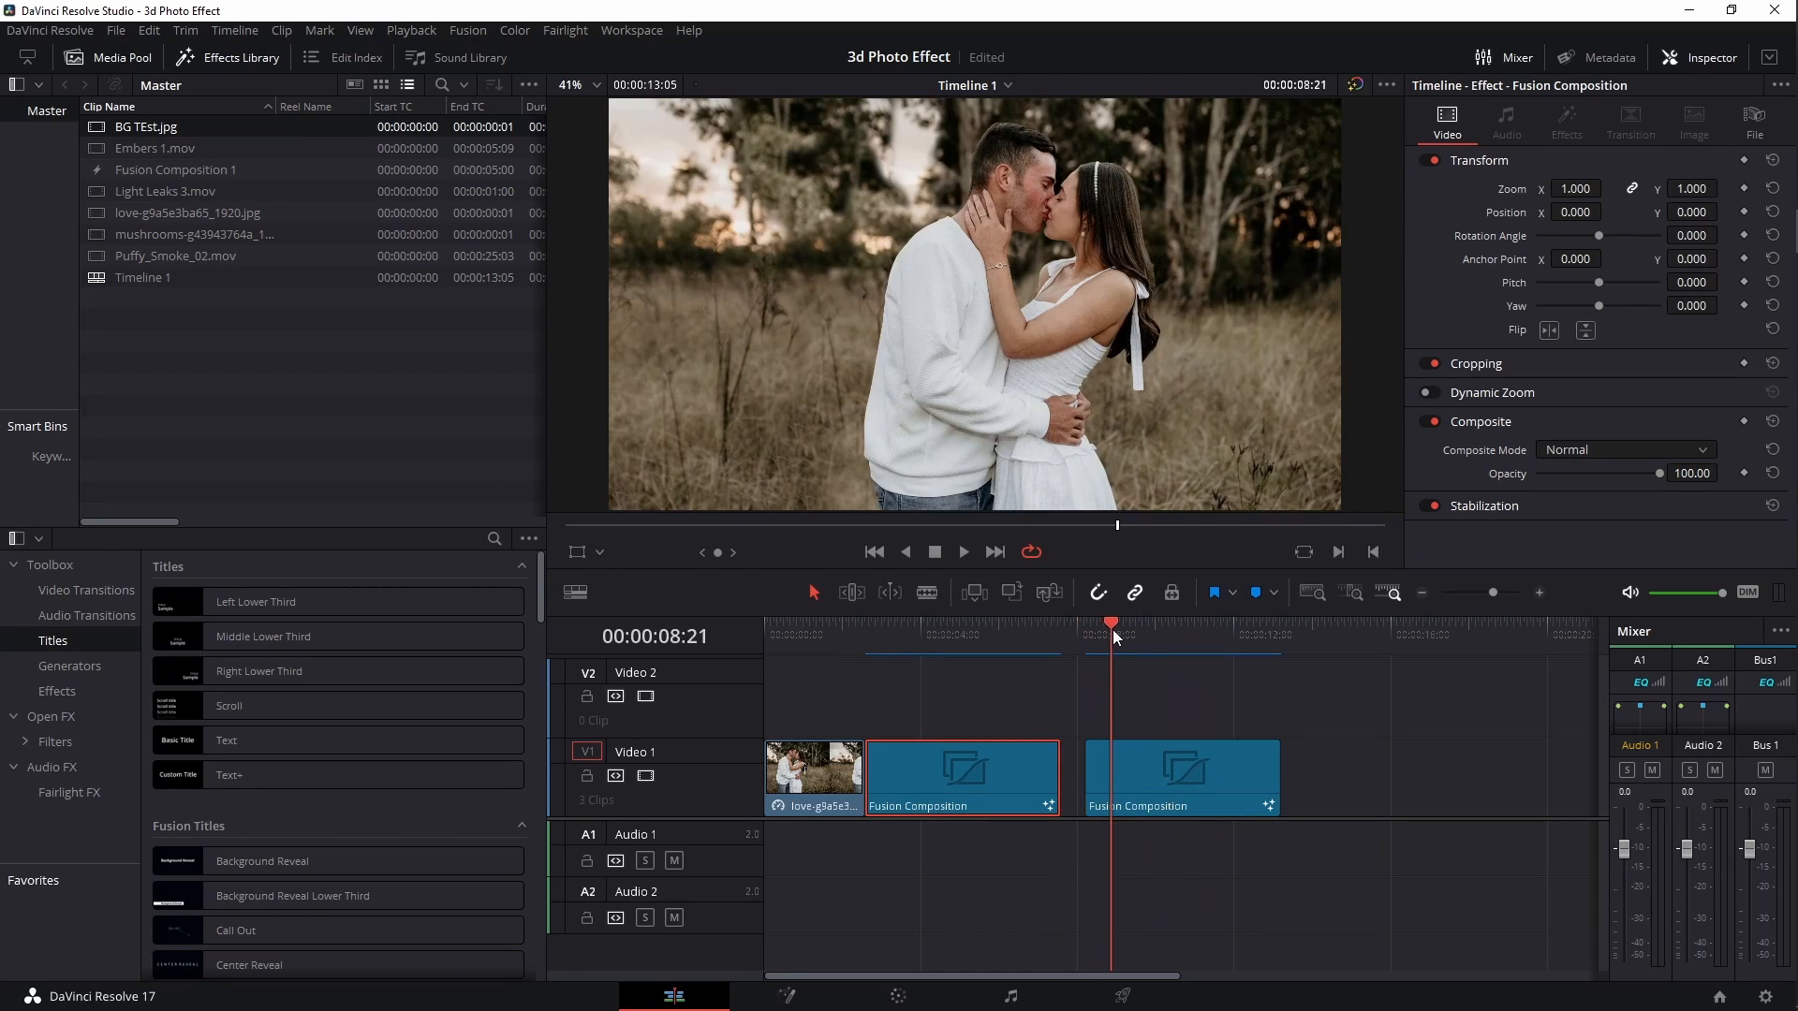
Return to the Fusion page and inspect the couple's image plane and the BG node in separate viewers while playing the composition
{"action": "left_click", "coordinate": [787, 996]}
{"action": "left_click_drag", "start_coordinate": [586, 750], "coordinate": [678, 914]}
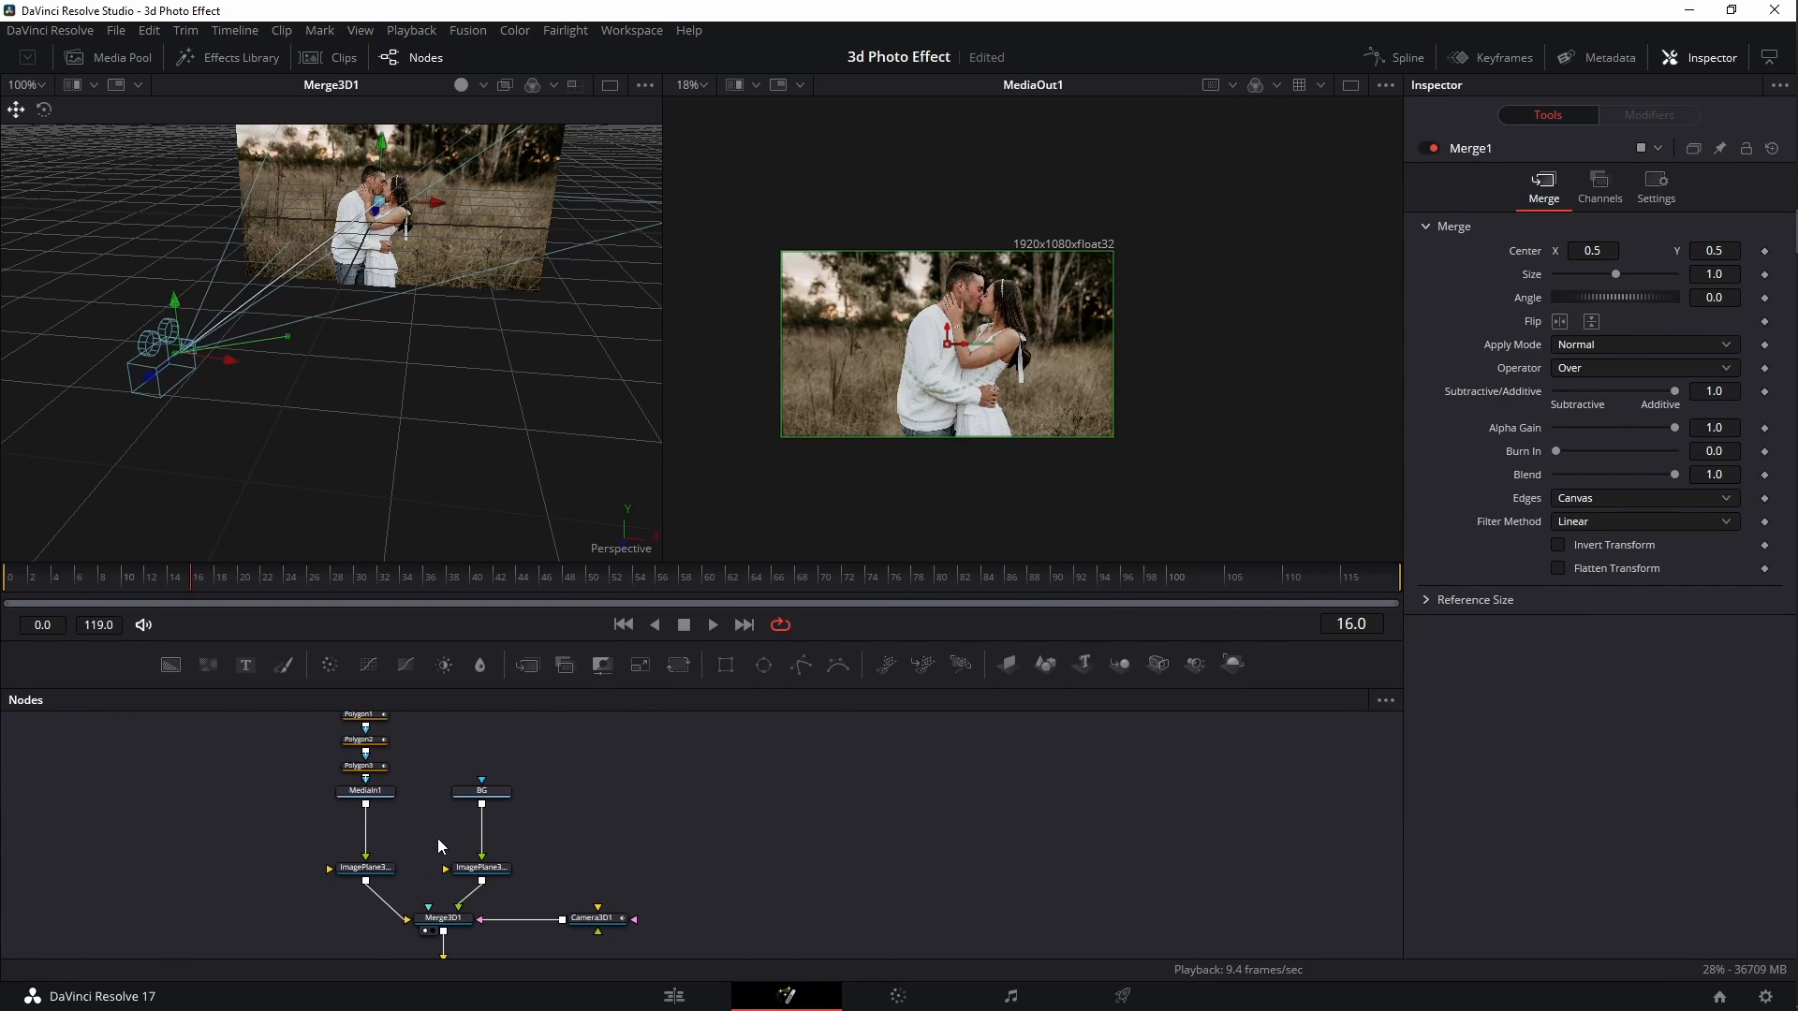
{"action": "left_click_drag", "start_coordinate": [365, 870], "coordinate": [294, 328]}
{"action": "key", "text": "space"}
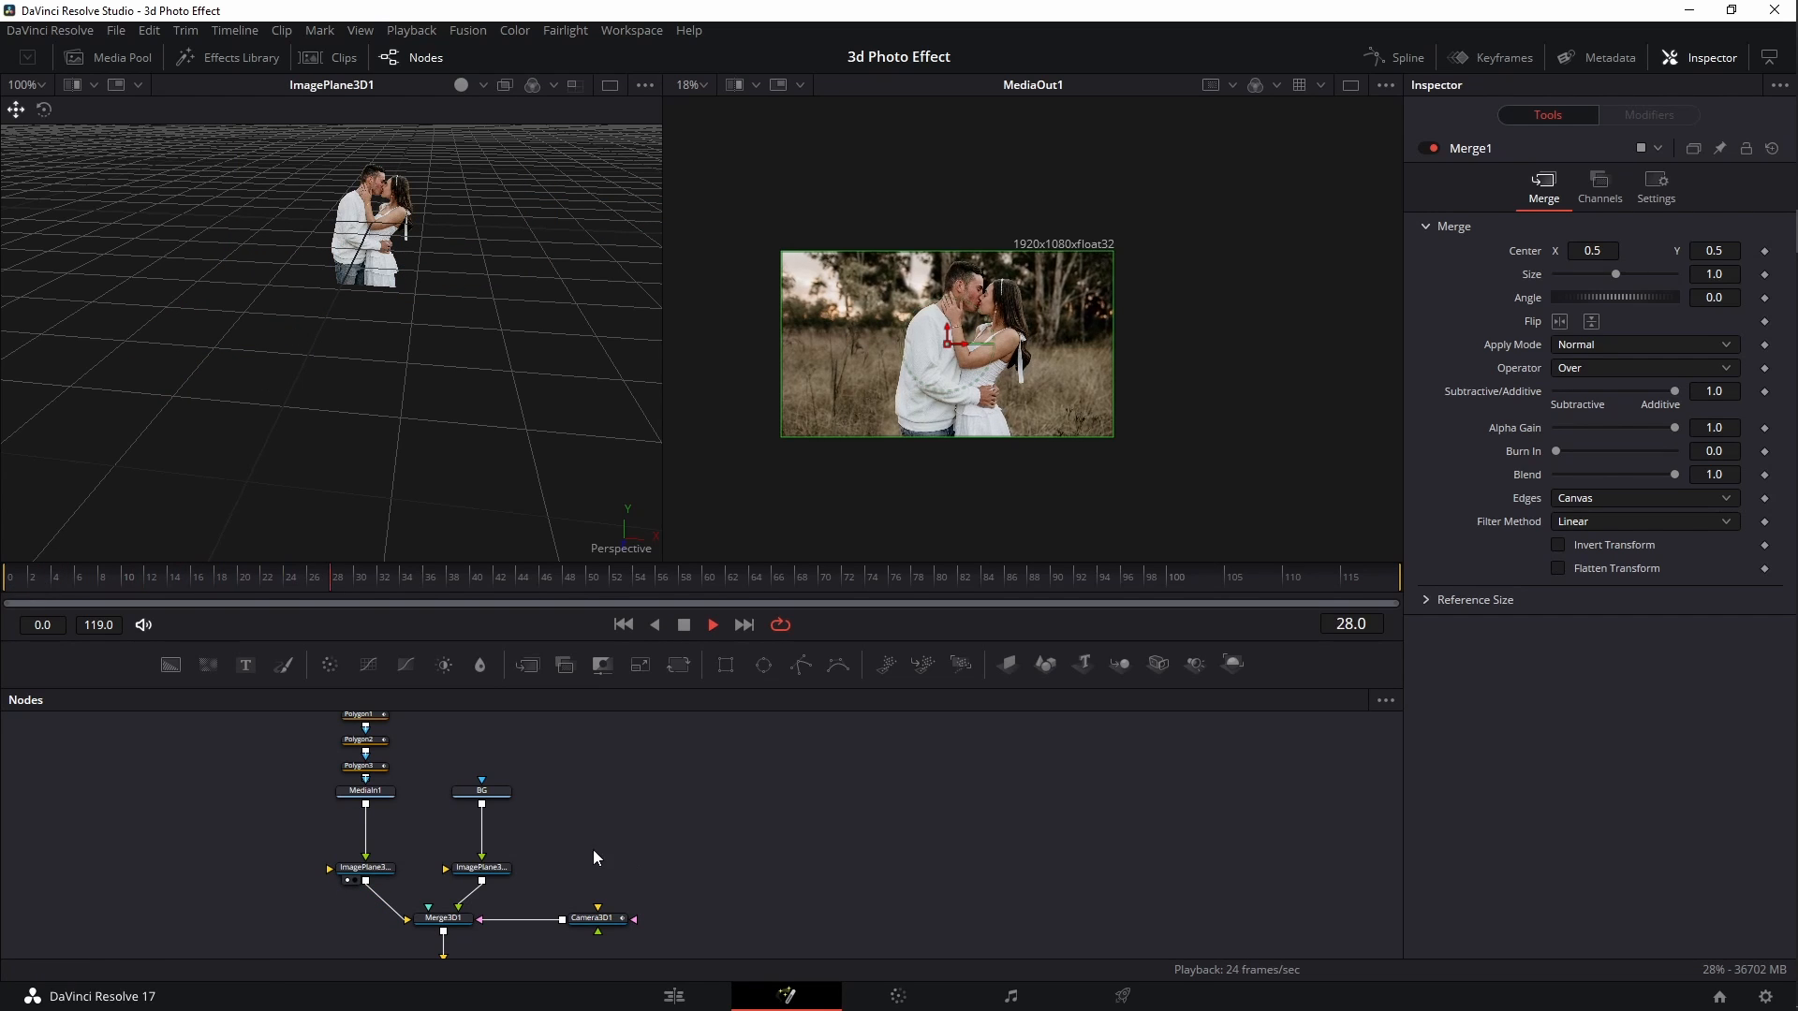
{"action": "key", "text": "space"}
{"action": "left_click_drag", "start_coordinate": [476, 793], "coordinate": [1024, 303]}
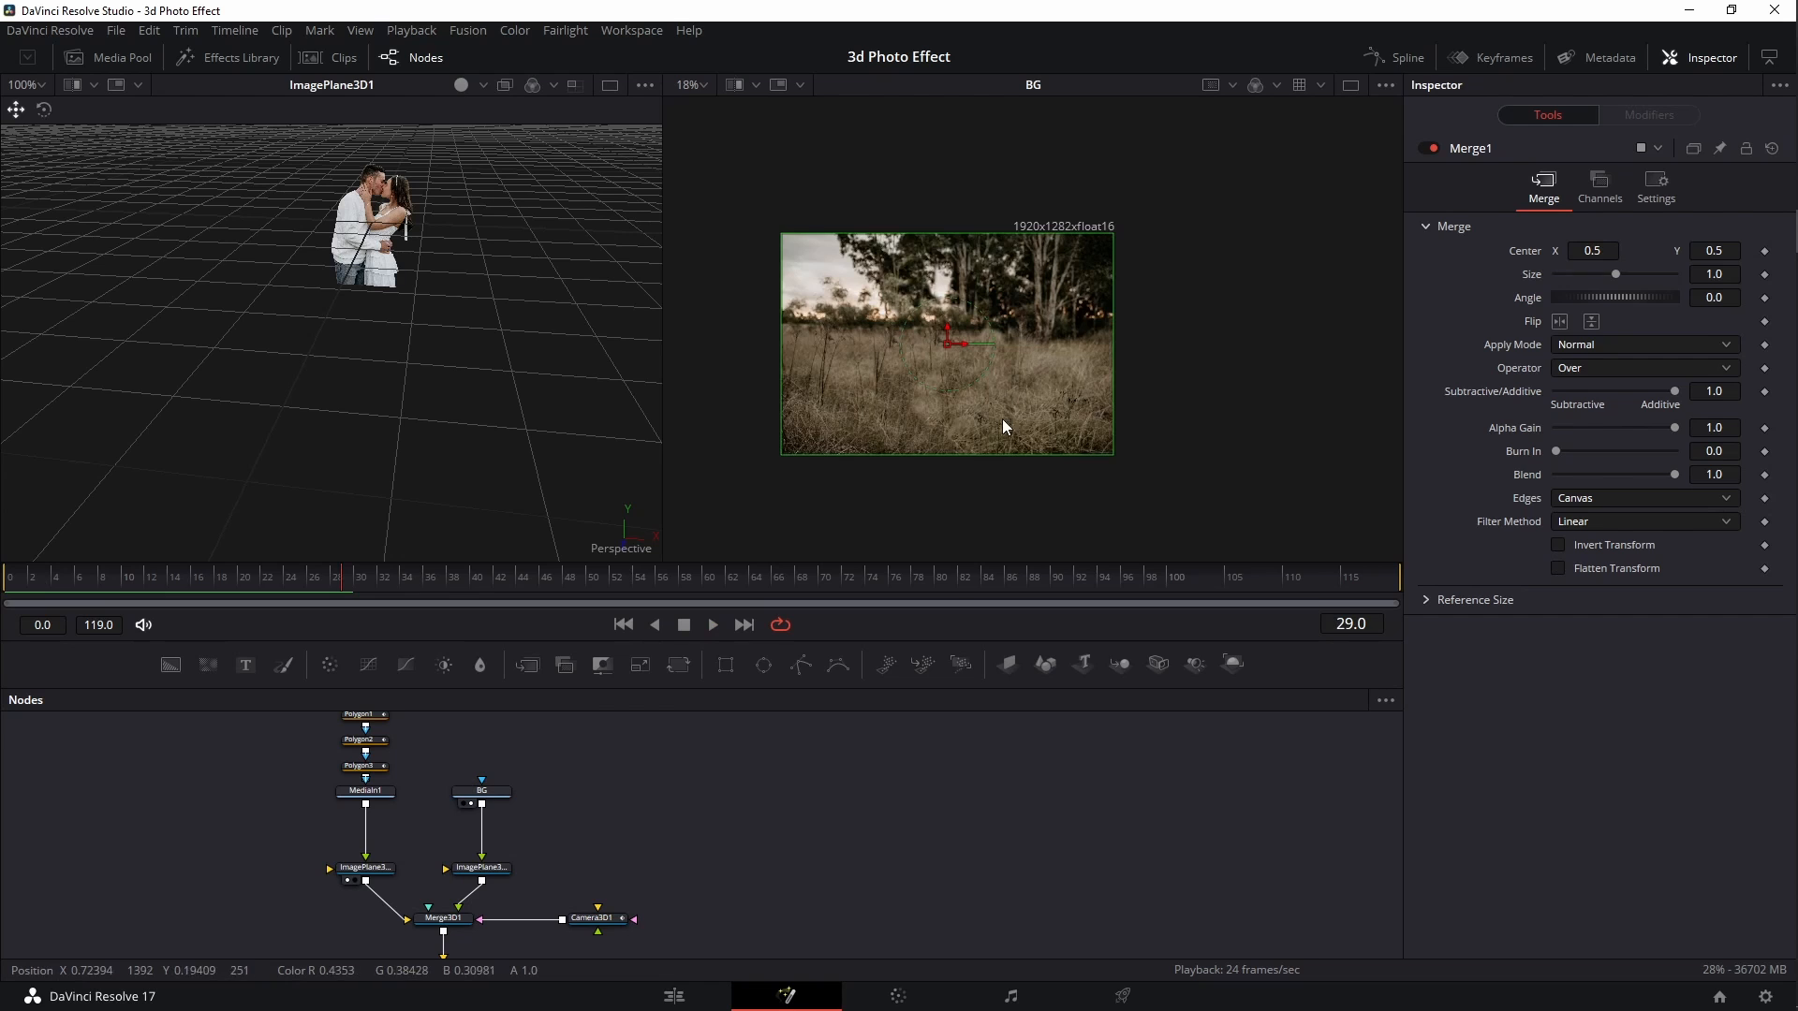
{"action": "key", "text": "space"}
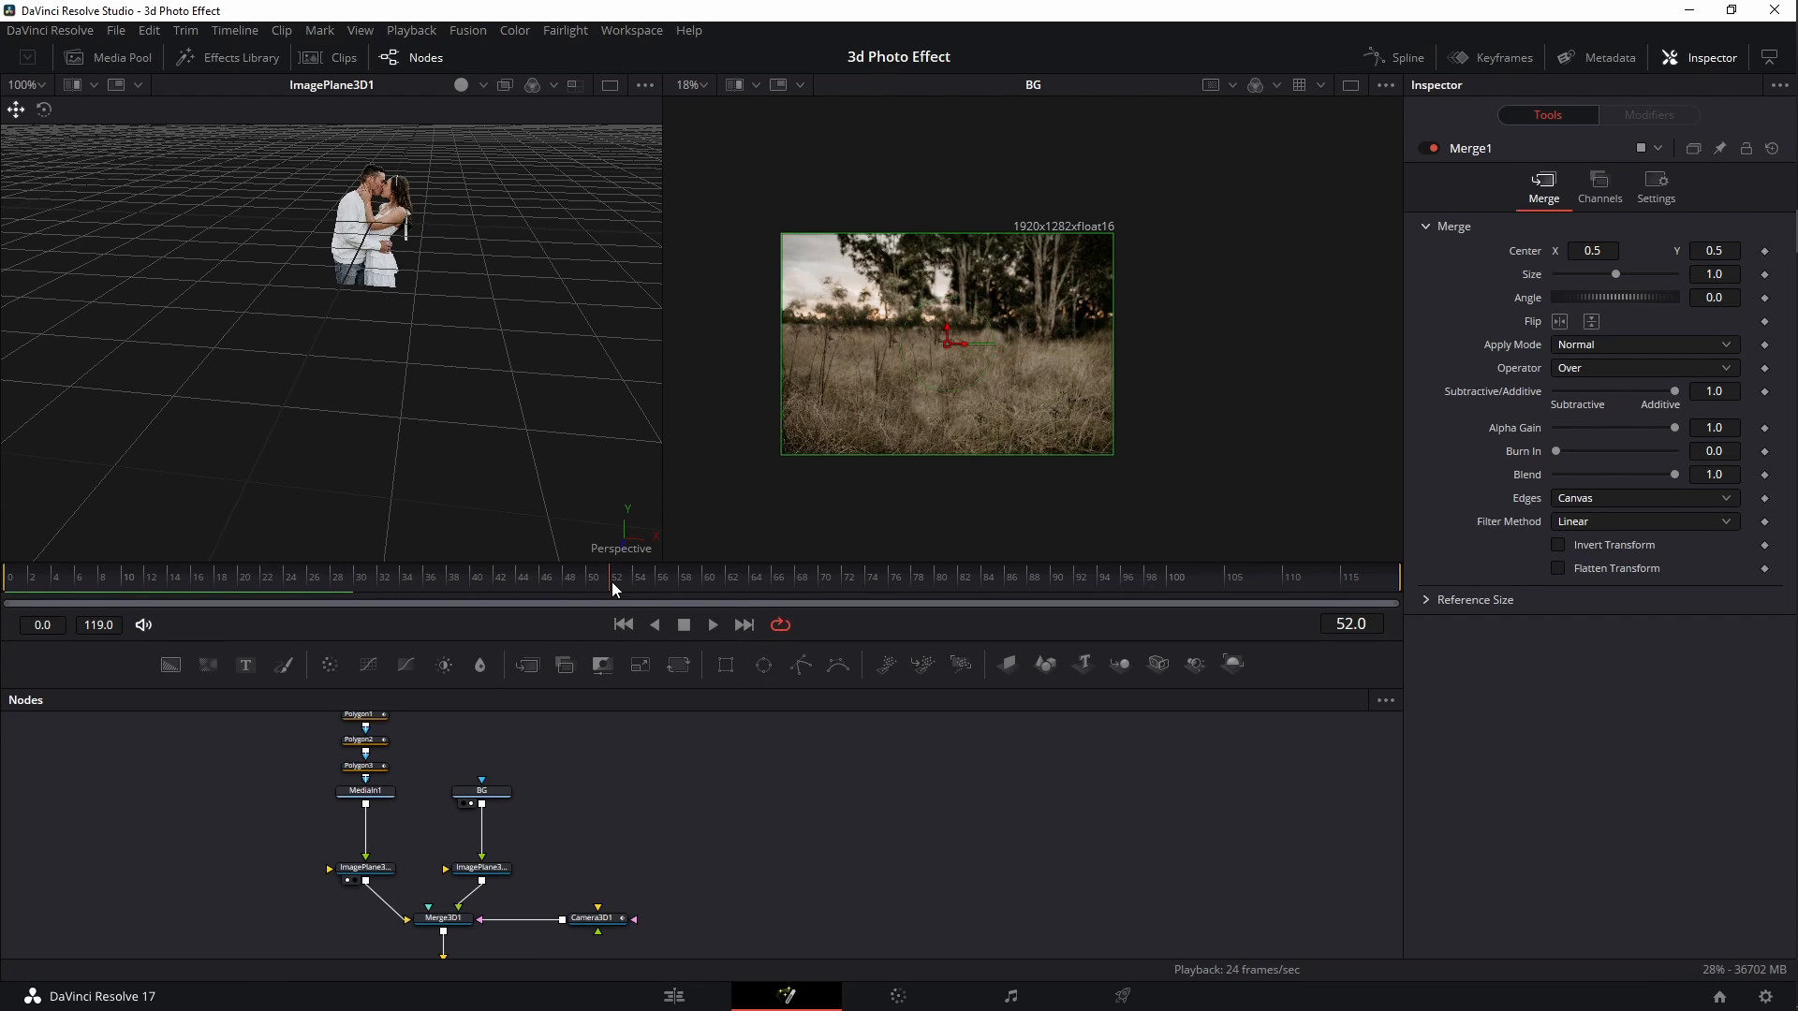
{"action": "left_click_drag", "start_coordinate": [614, 586], "coordinate": [39, 586]}
Delete the BG node, switch to the Edit page and preview the BG TEst.jpg source clip
{"action": "left_click", "coordinate": [494, 793]}
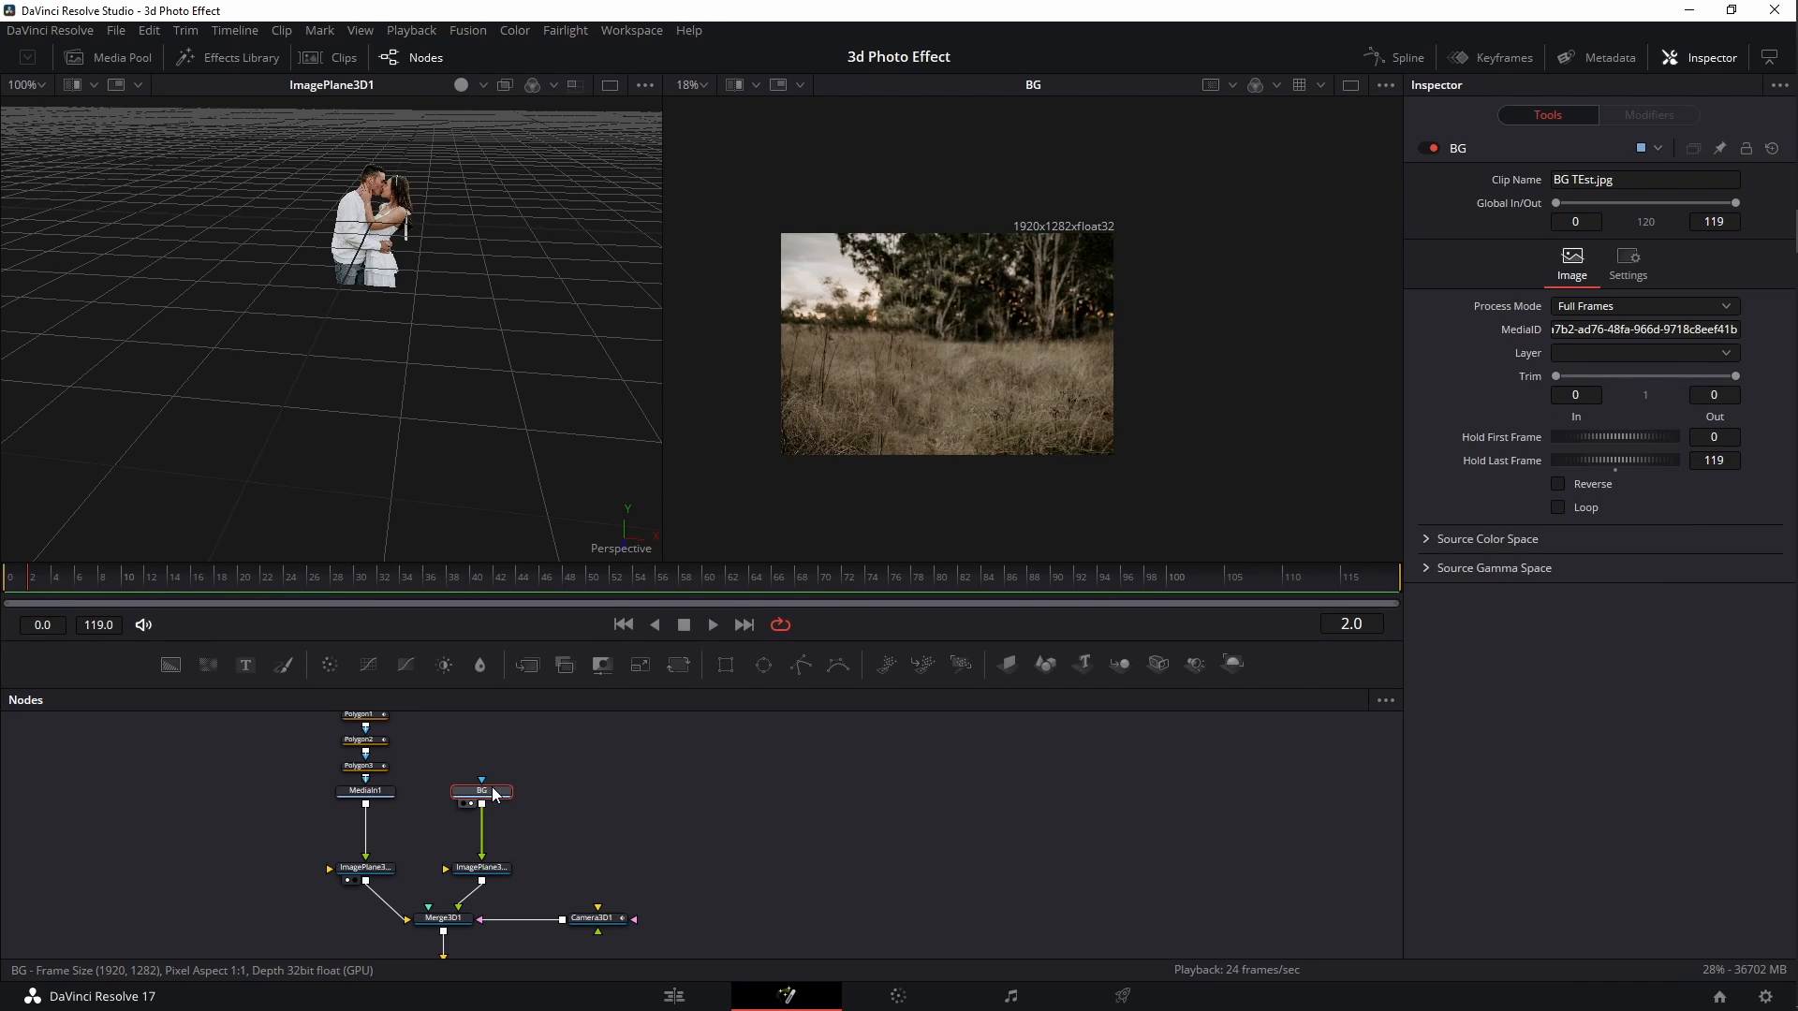
{"action": "key", "text": "Delete"}
{"action": "left_click", "coordinate": [673, 995]}
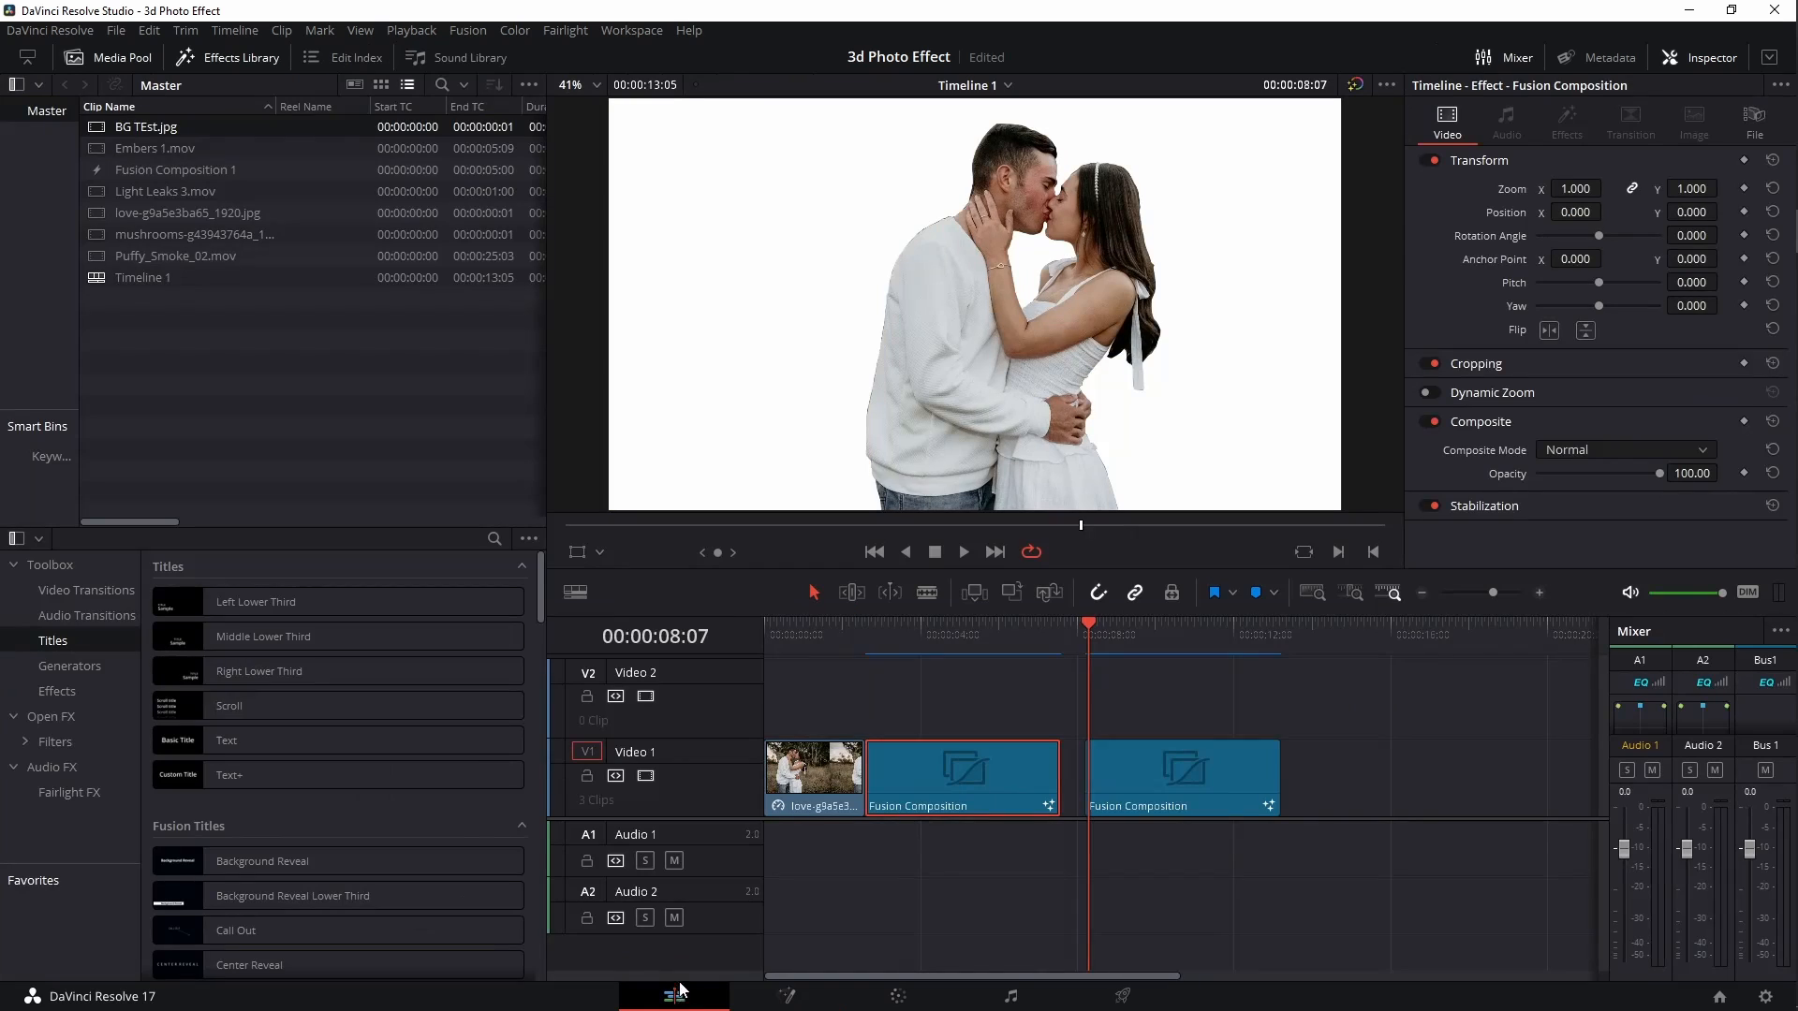
{"action": "left_click", "coordinate": [134, 122]}
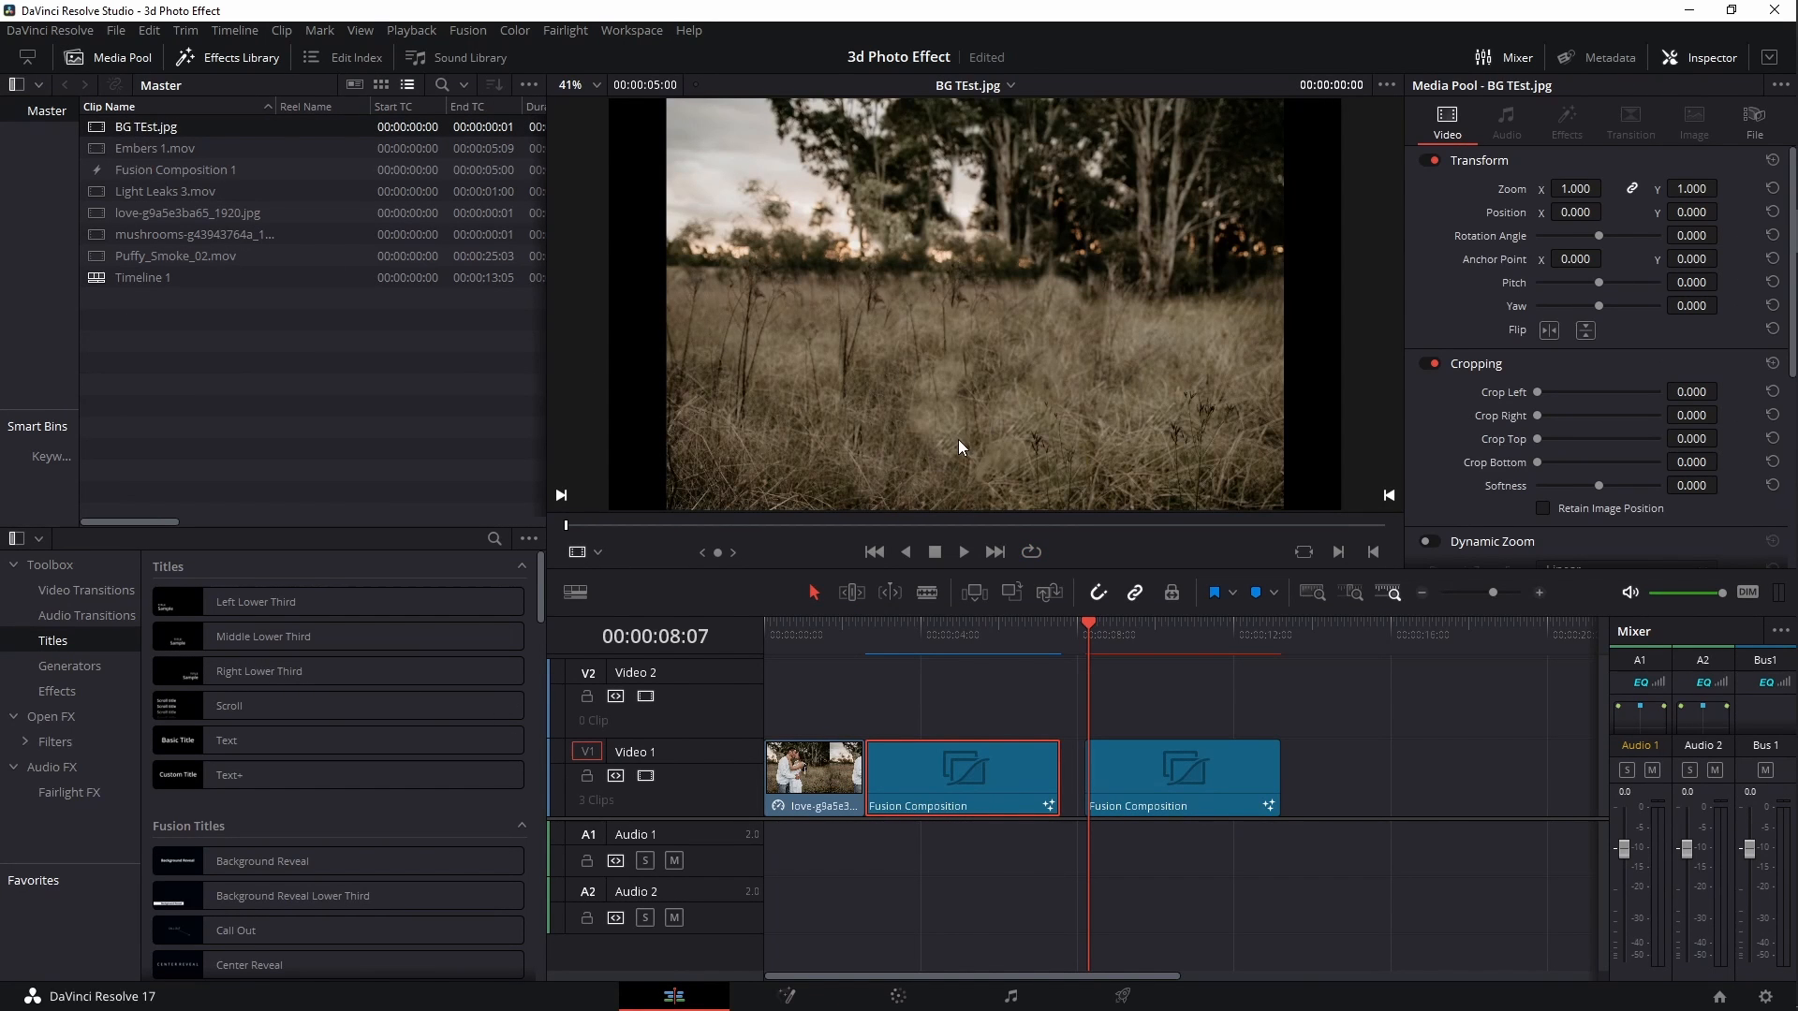
{"action": "key", "text": "space"}
{"action": "key", "text": "space"}
Add BG TEst.jpg from the media pool to the Fusion node graph and preview it in the first viewer
{"action": "left_click", "coordinate": [785, 995]}
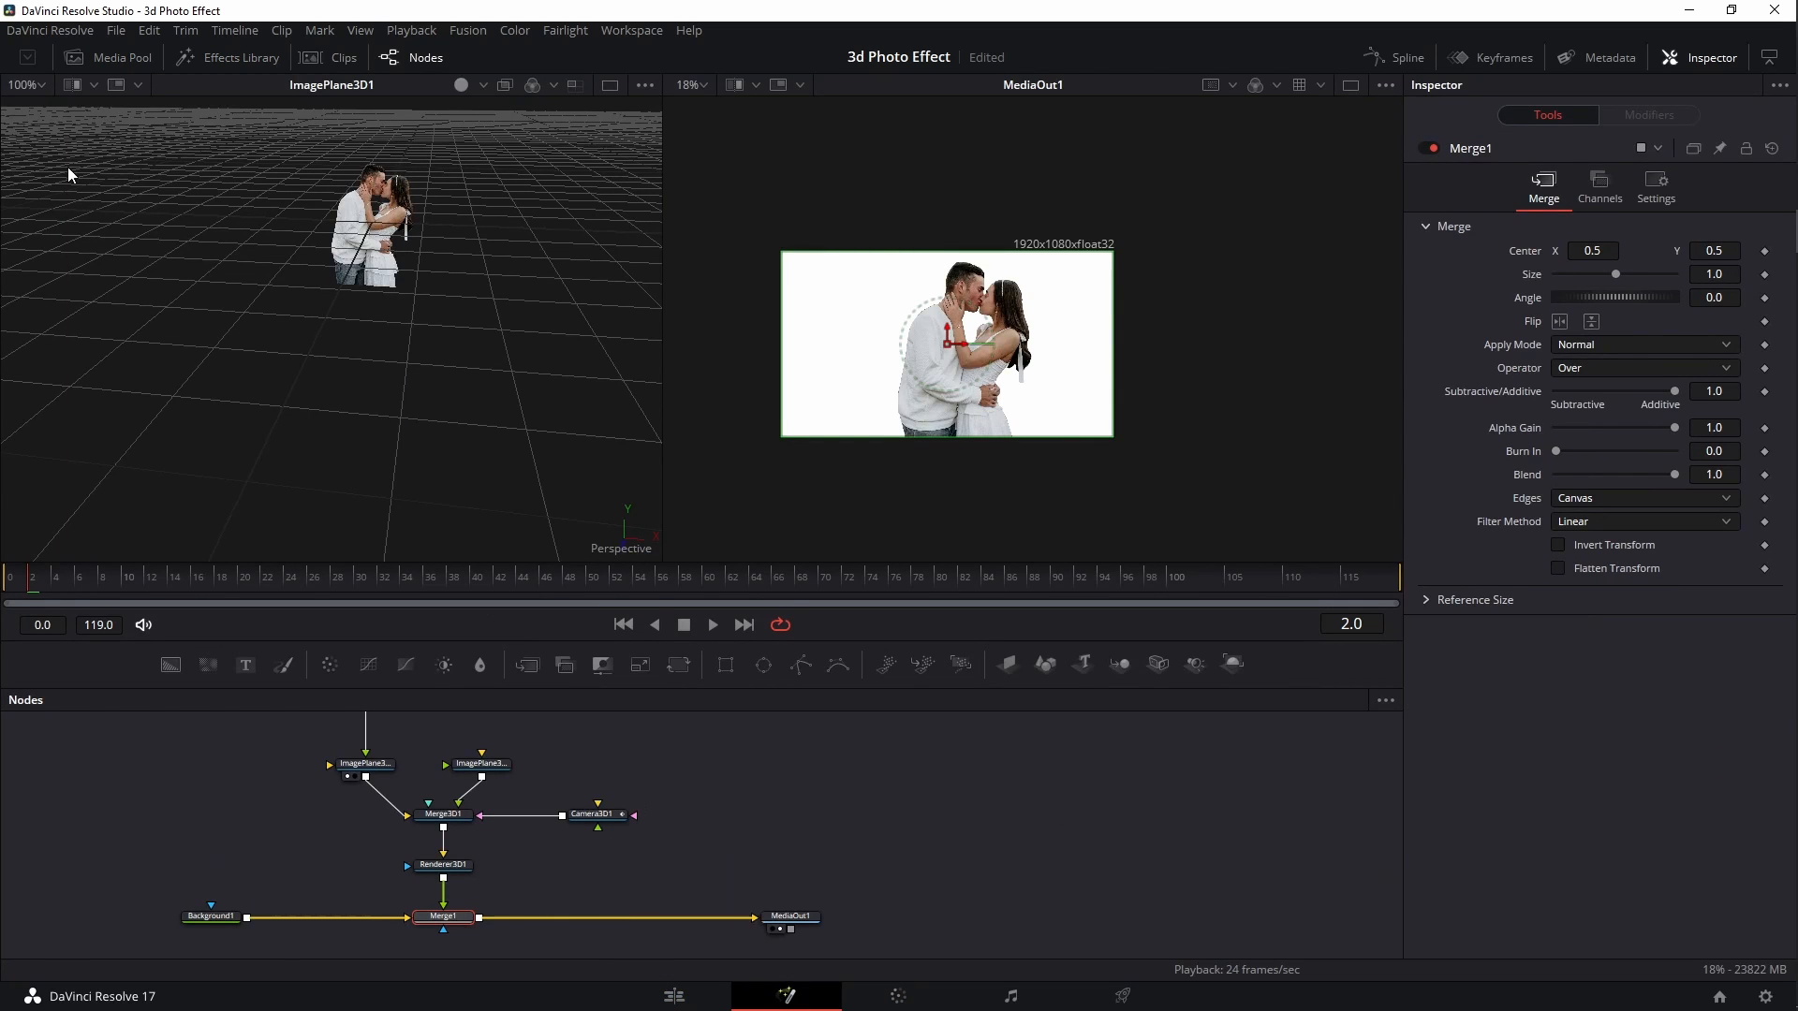
{"action": "left_click", "coordinate": [112, 56]}
{"action": "left_click_drag", "start_coordinate": [192, 140], "coordinate": [777, 788]}
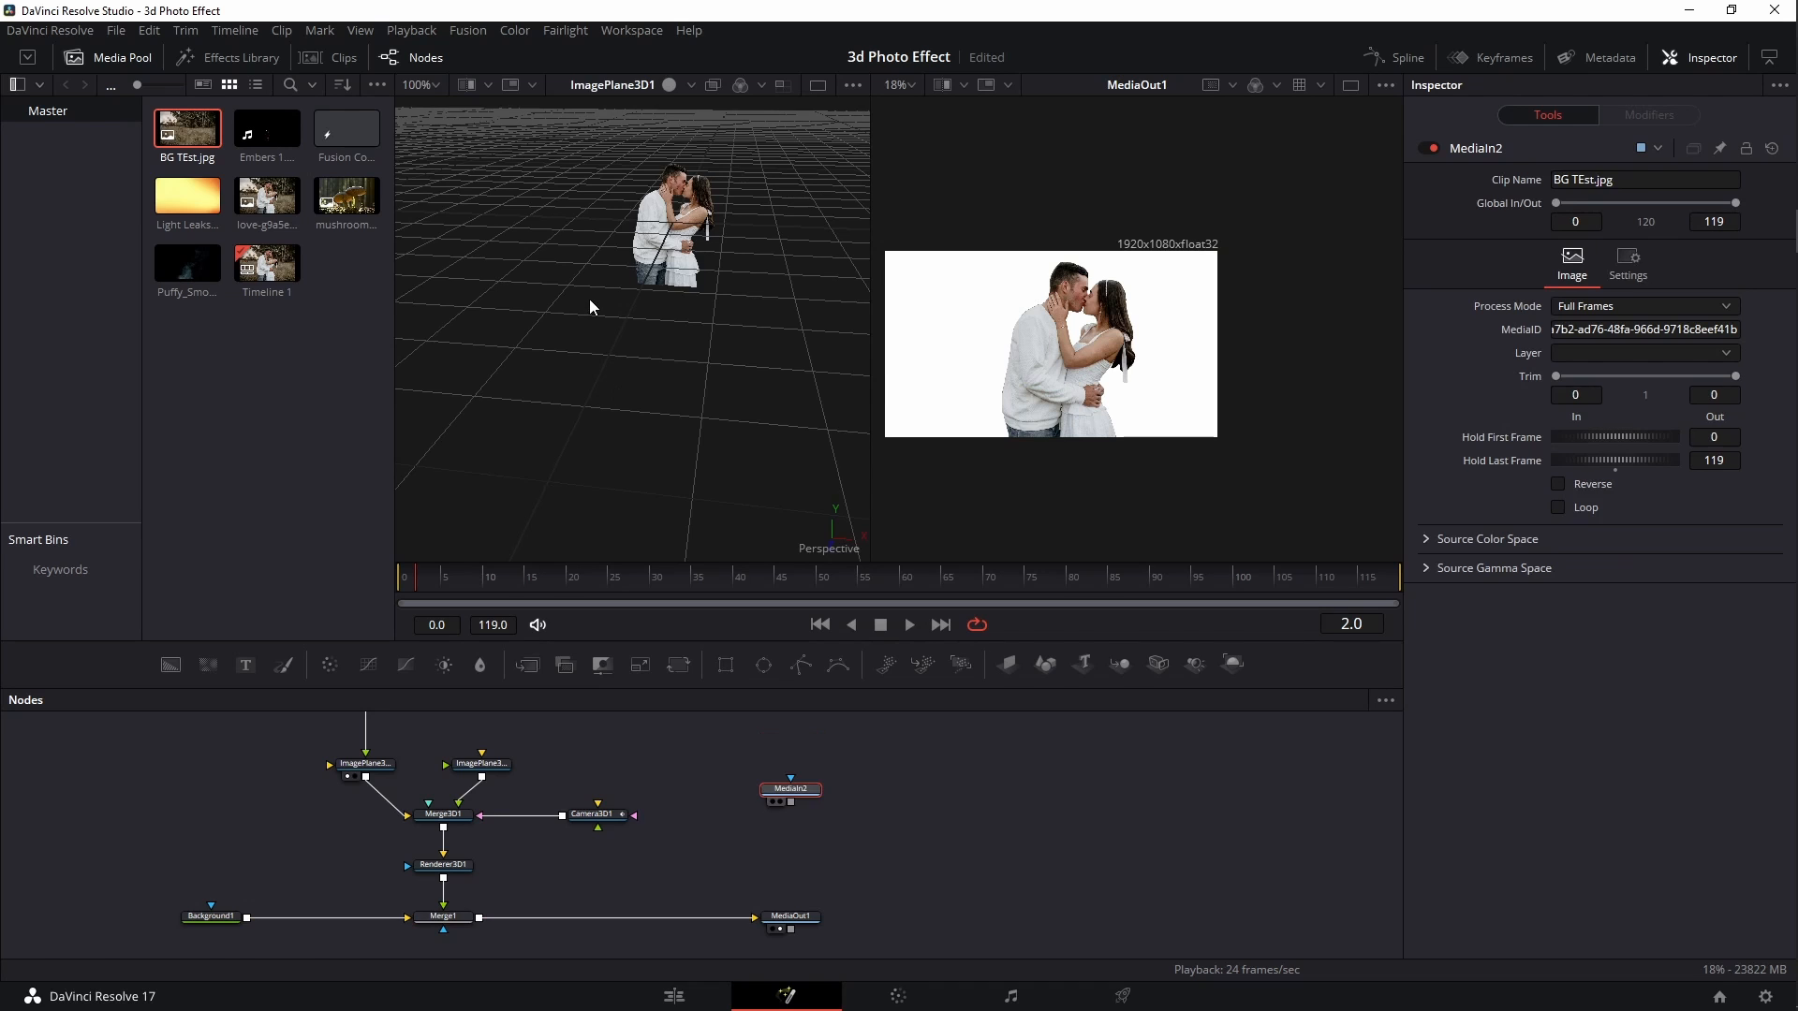
{"action": "key", "text": "1"}
{"action": "key", "text": "space"}
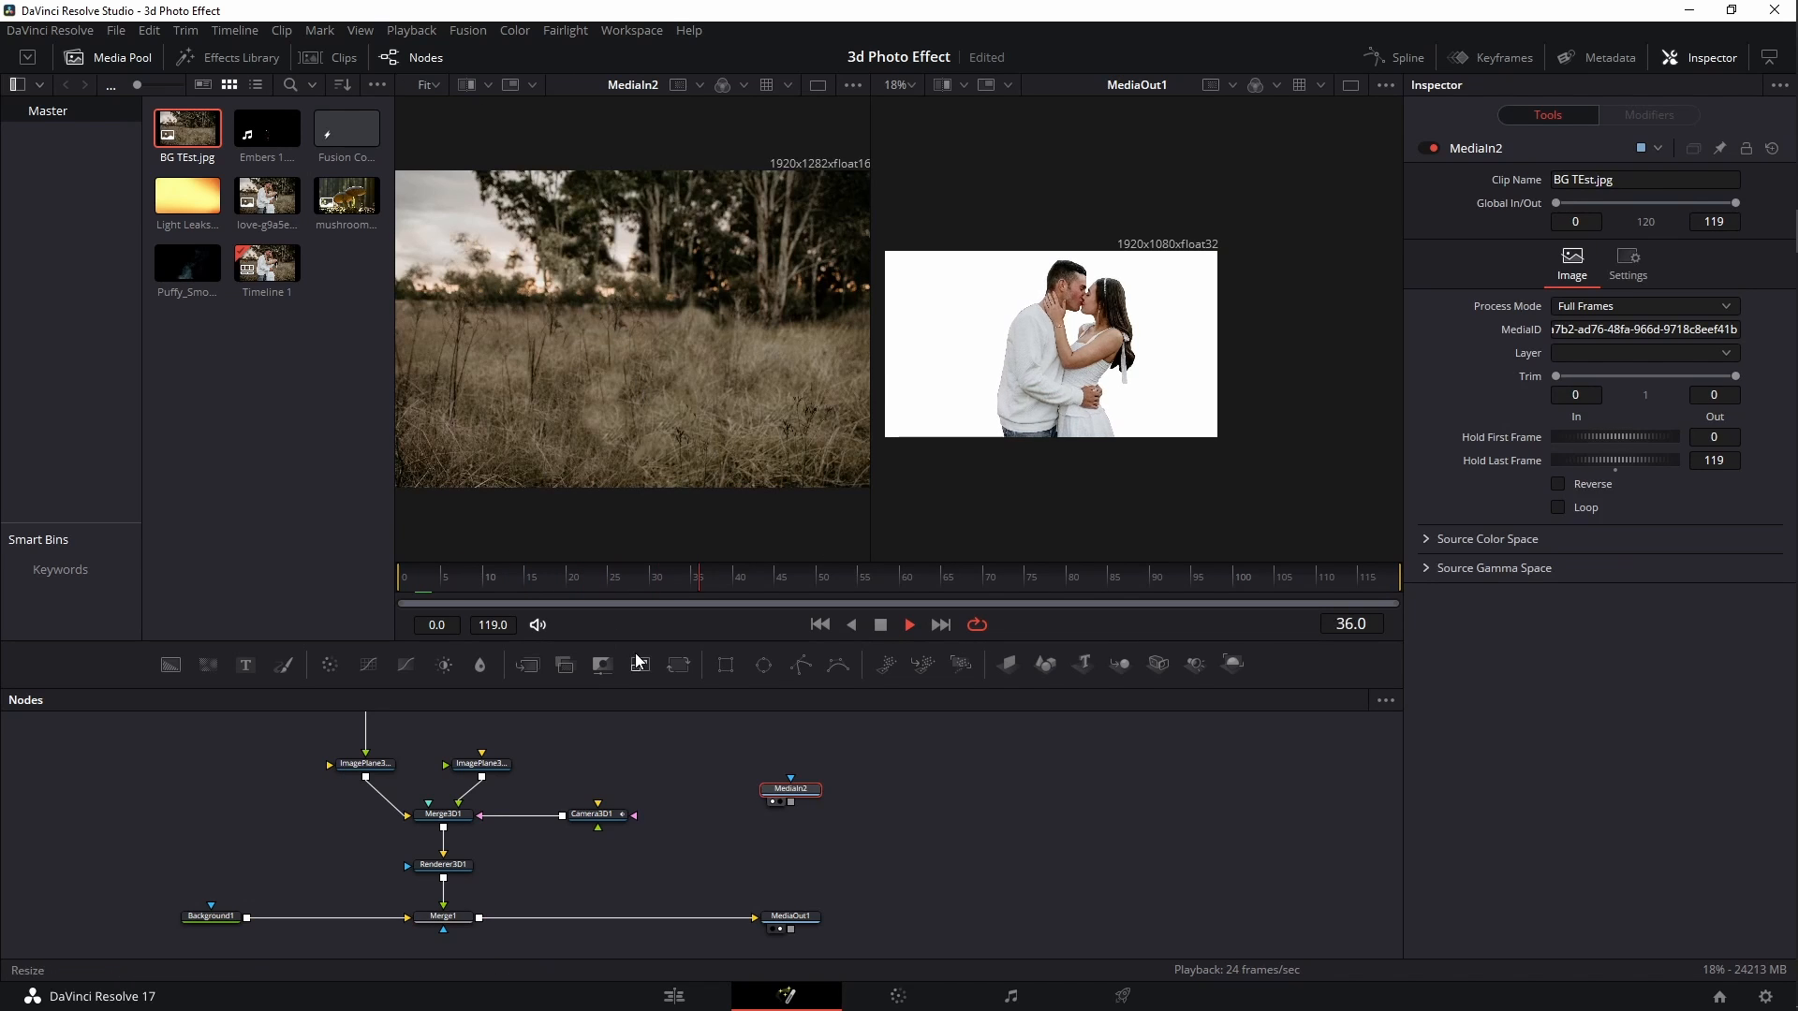
{"action": "key", "text": "space"}
Connect the new BG TEst.jpg node to the empty background image plane, play the composite and return to the Edit page
{"action": "left_click_drag", "start_coordinate": [892, 845], "coordinate": [1006, 923]}
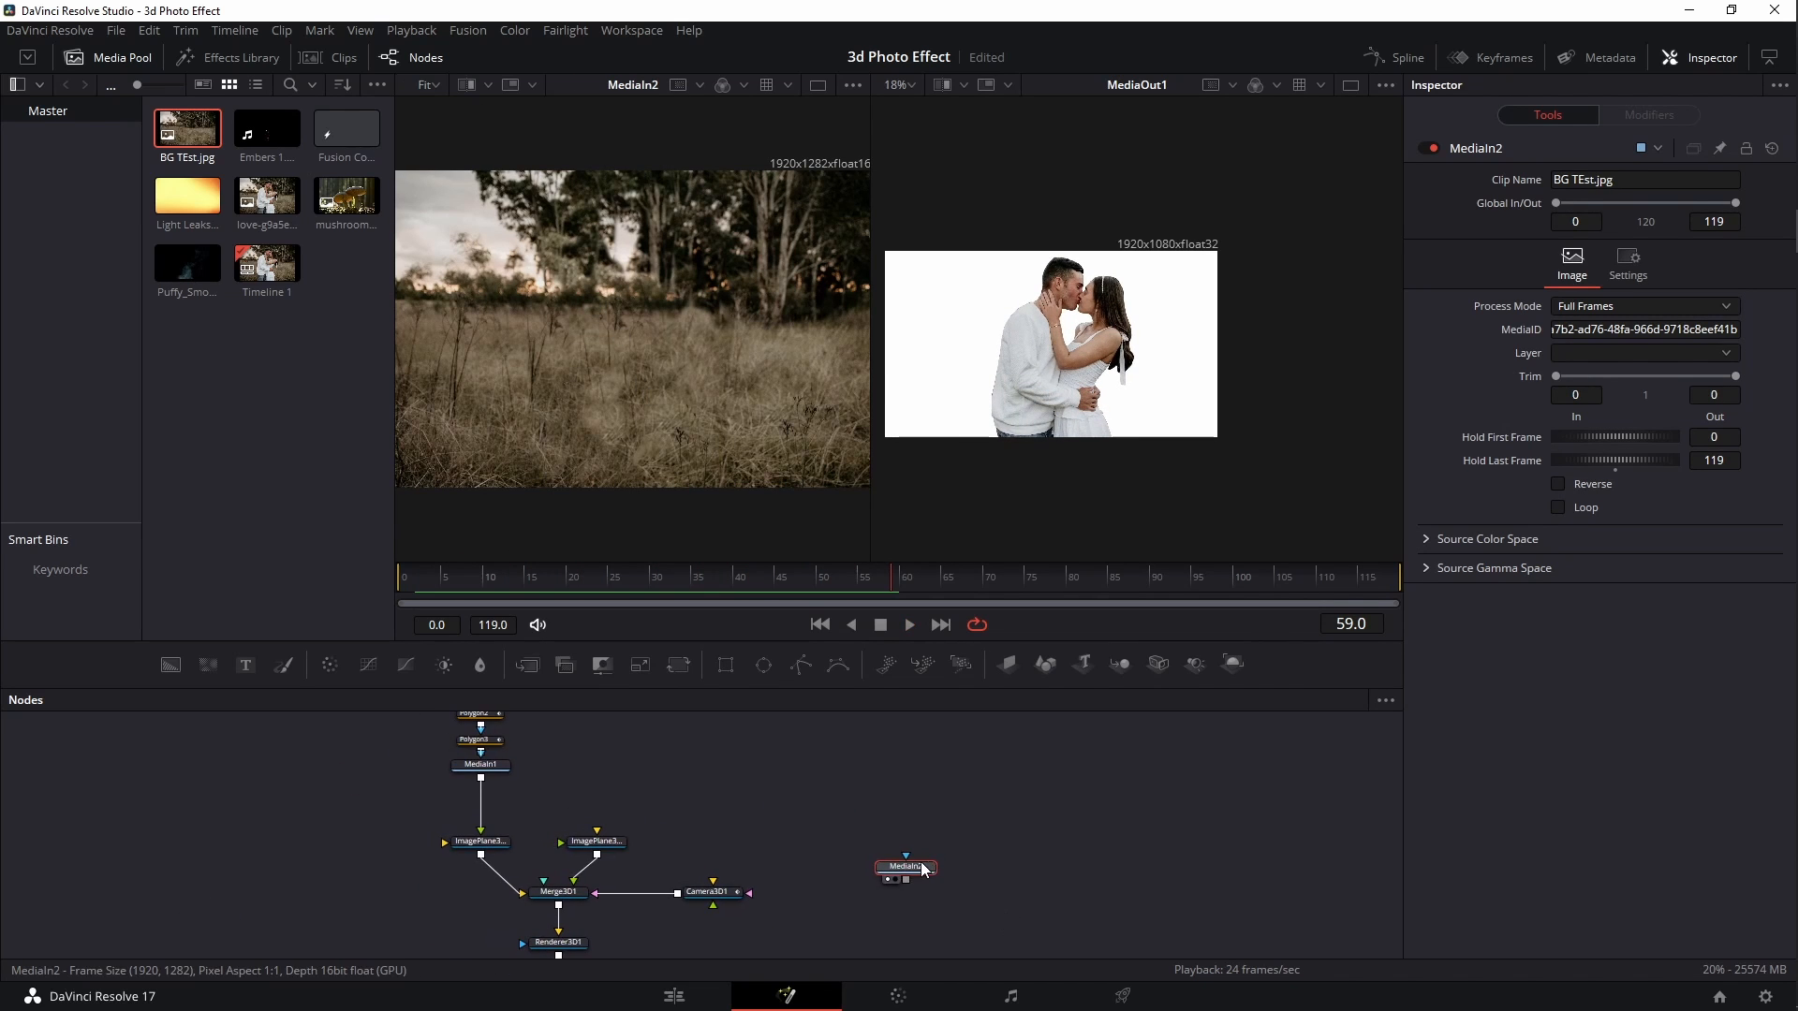
{"action": "left_click_drag", "start_coordinate": [689, 789], "coordinate": [596, 831]}
{"action": "key", "text": "space"}
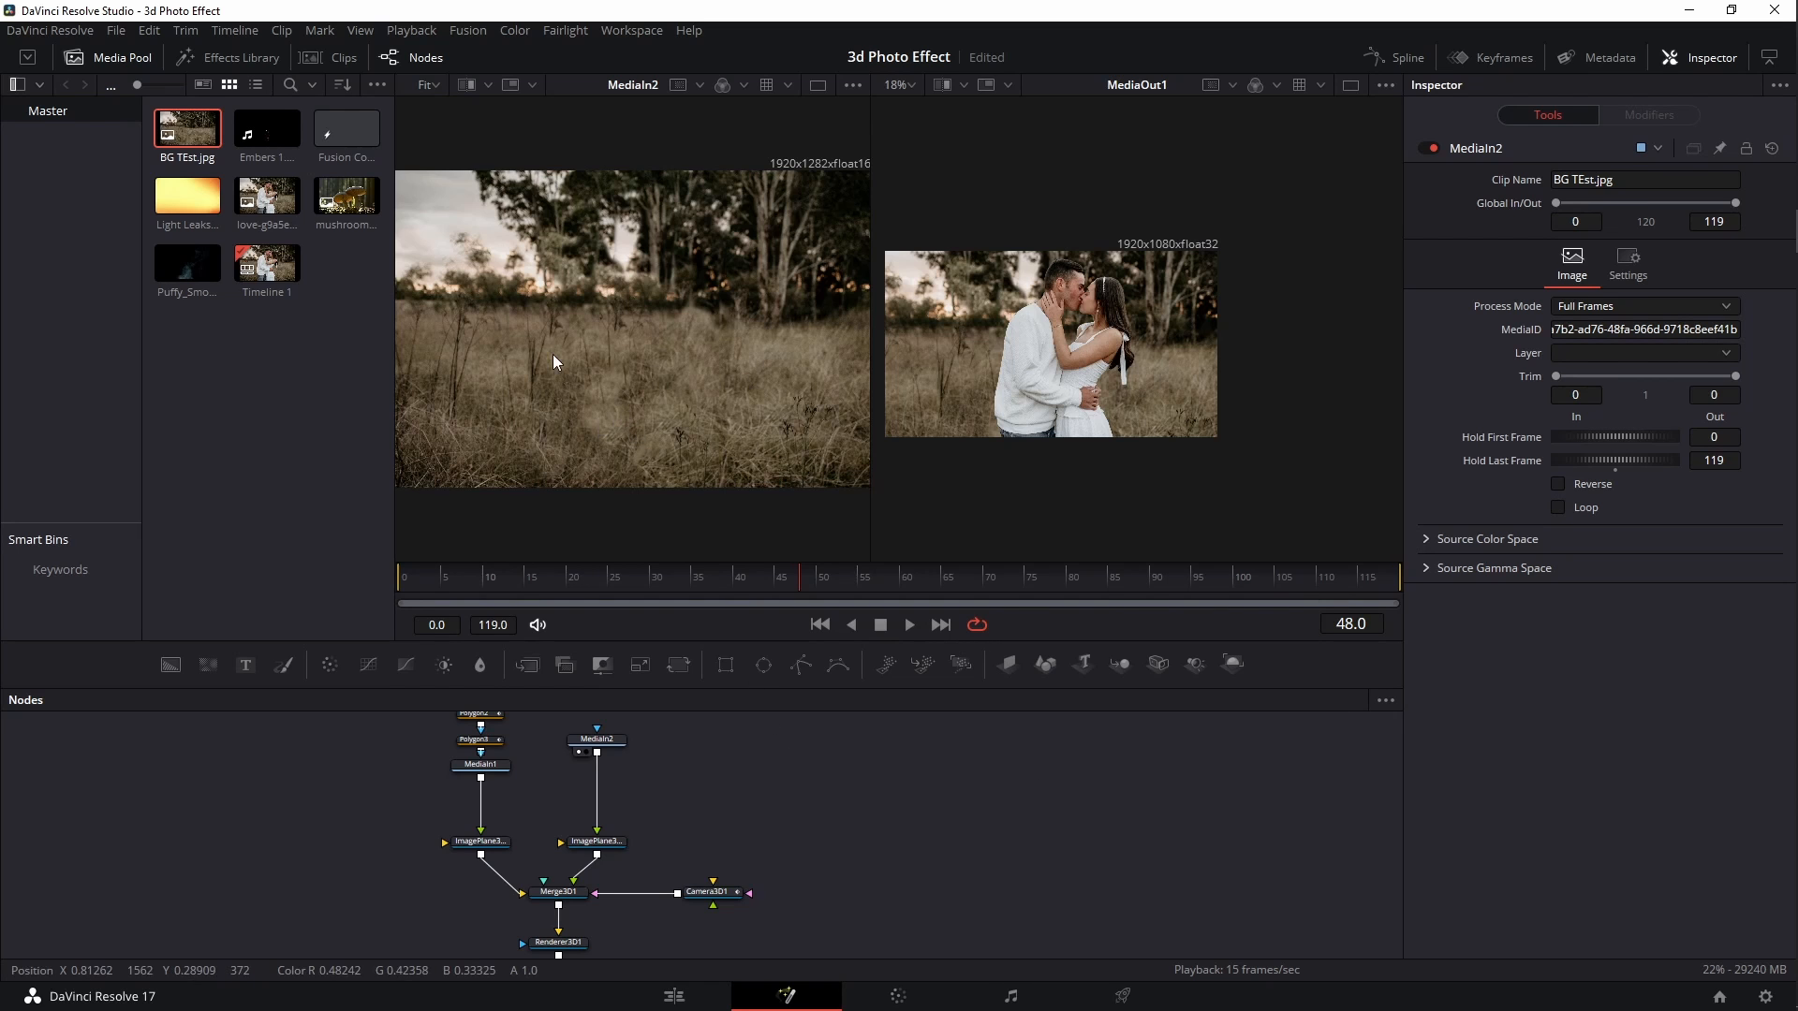
{"action": "left_click", "coordinate": [674, 996]}
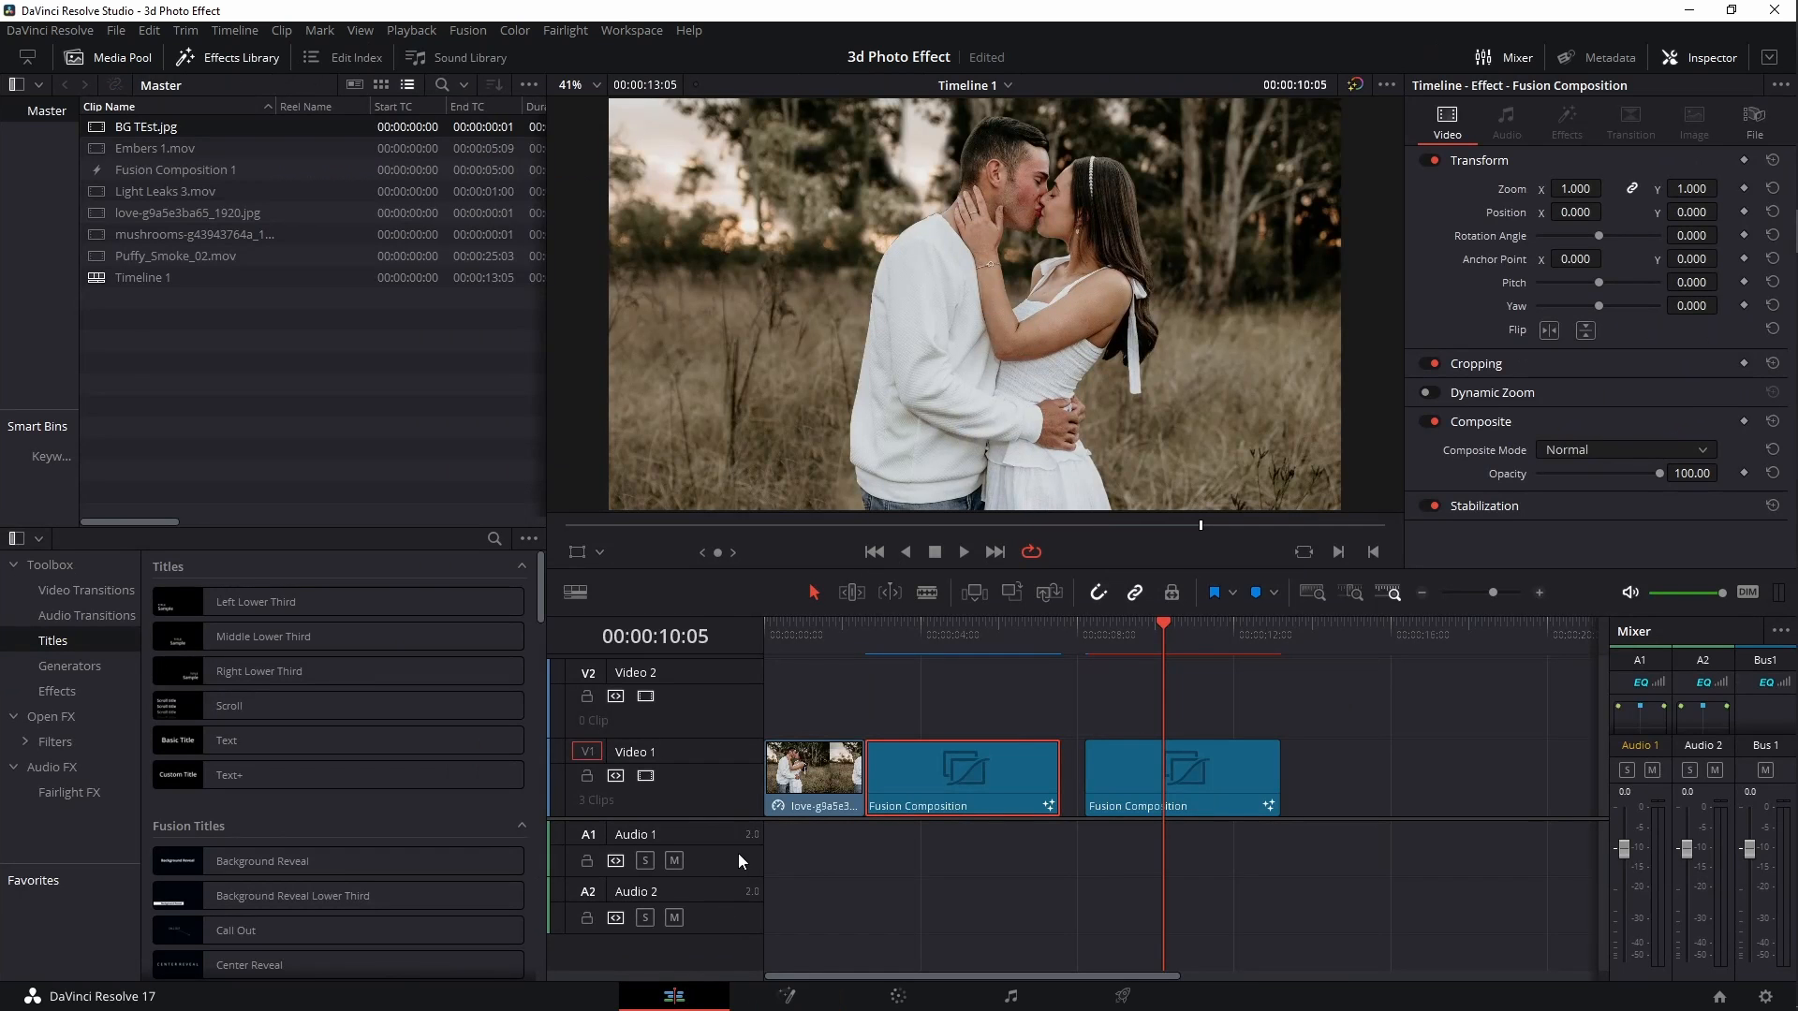
Play the second Fusion composition on the timeline from its start
{"action": "left_click_drag", "start_coordinate": [1161, 630], "coordinate": [1096, 630]}
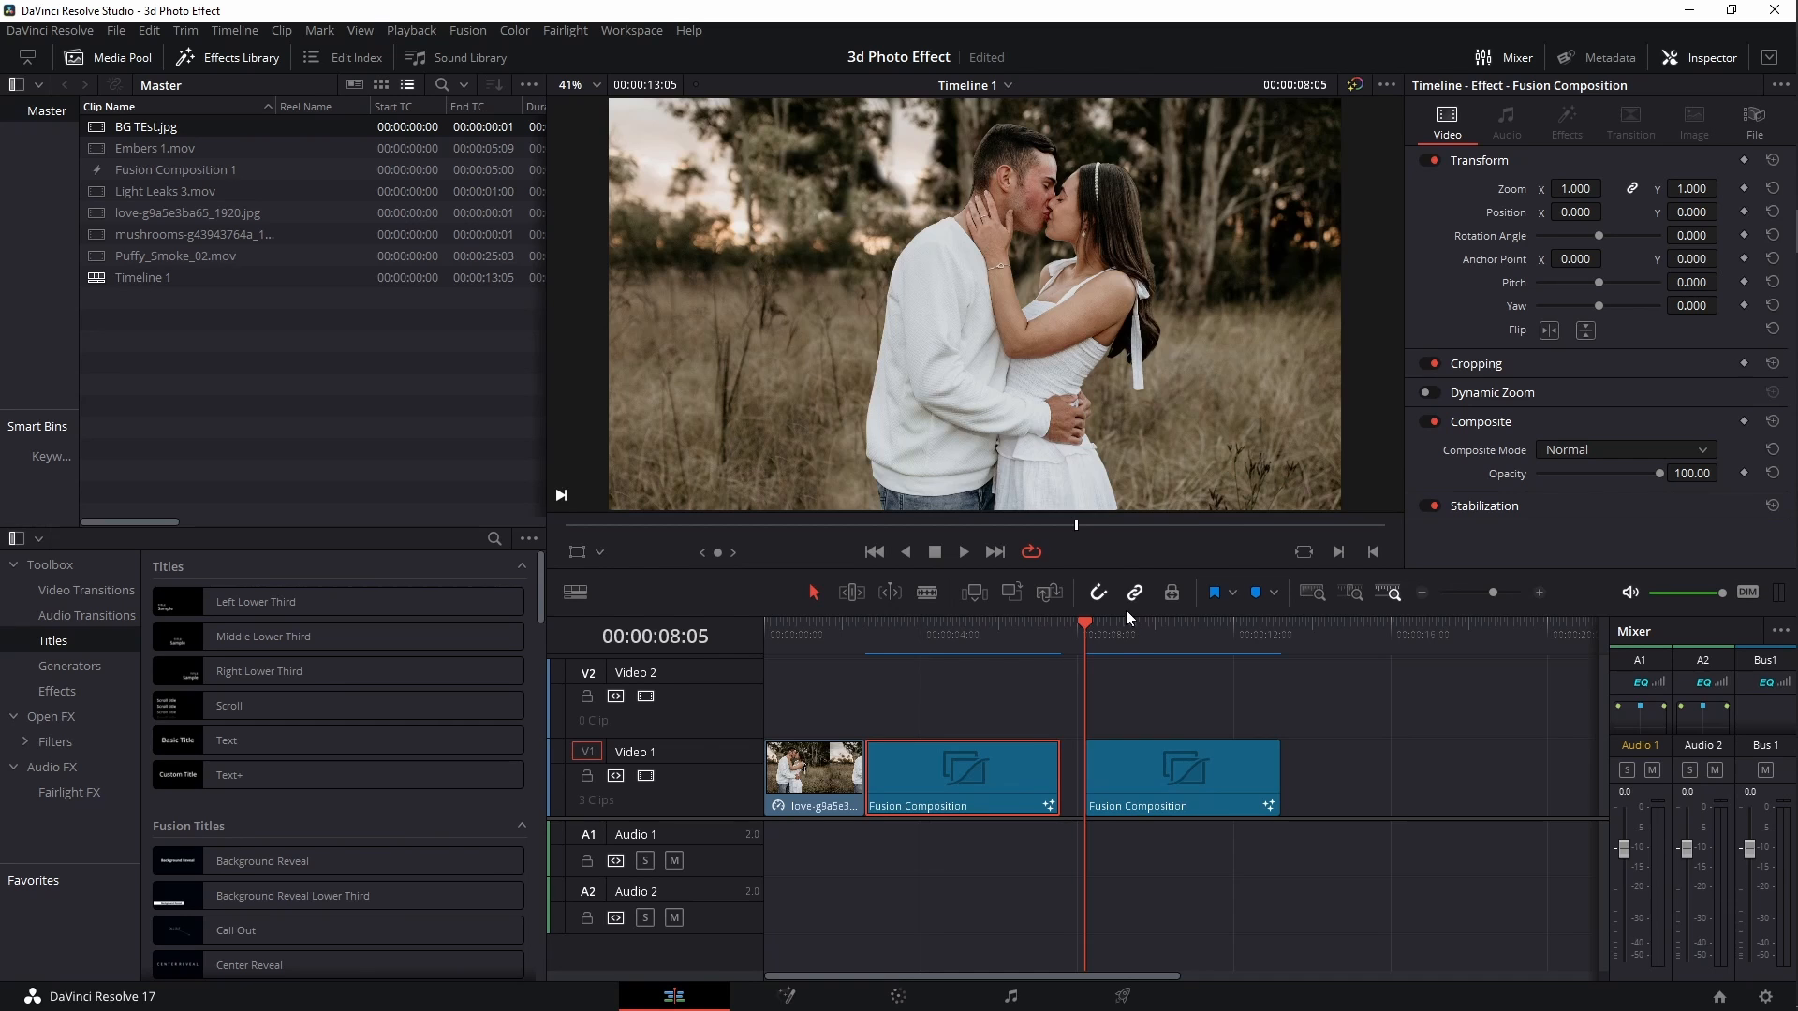
{"action": "key", "text": "space"}
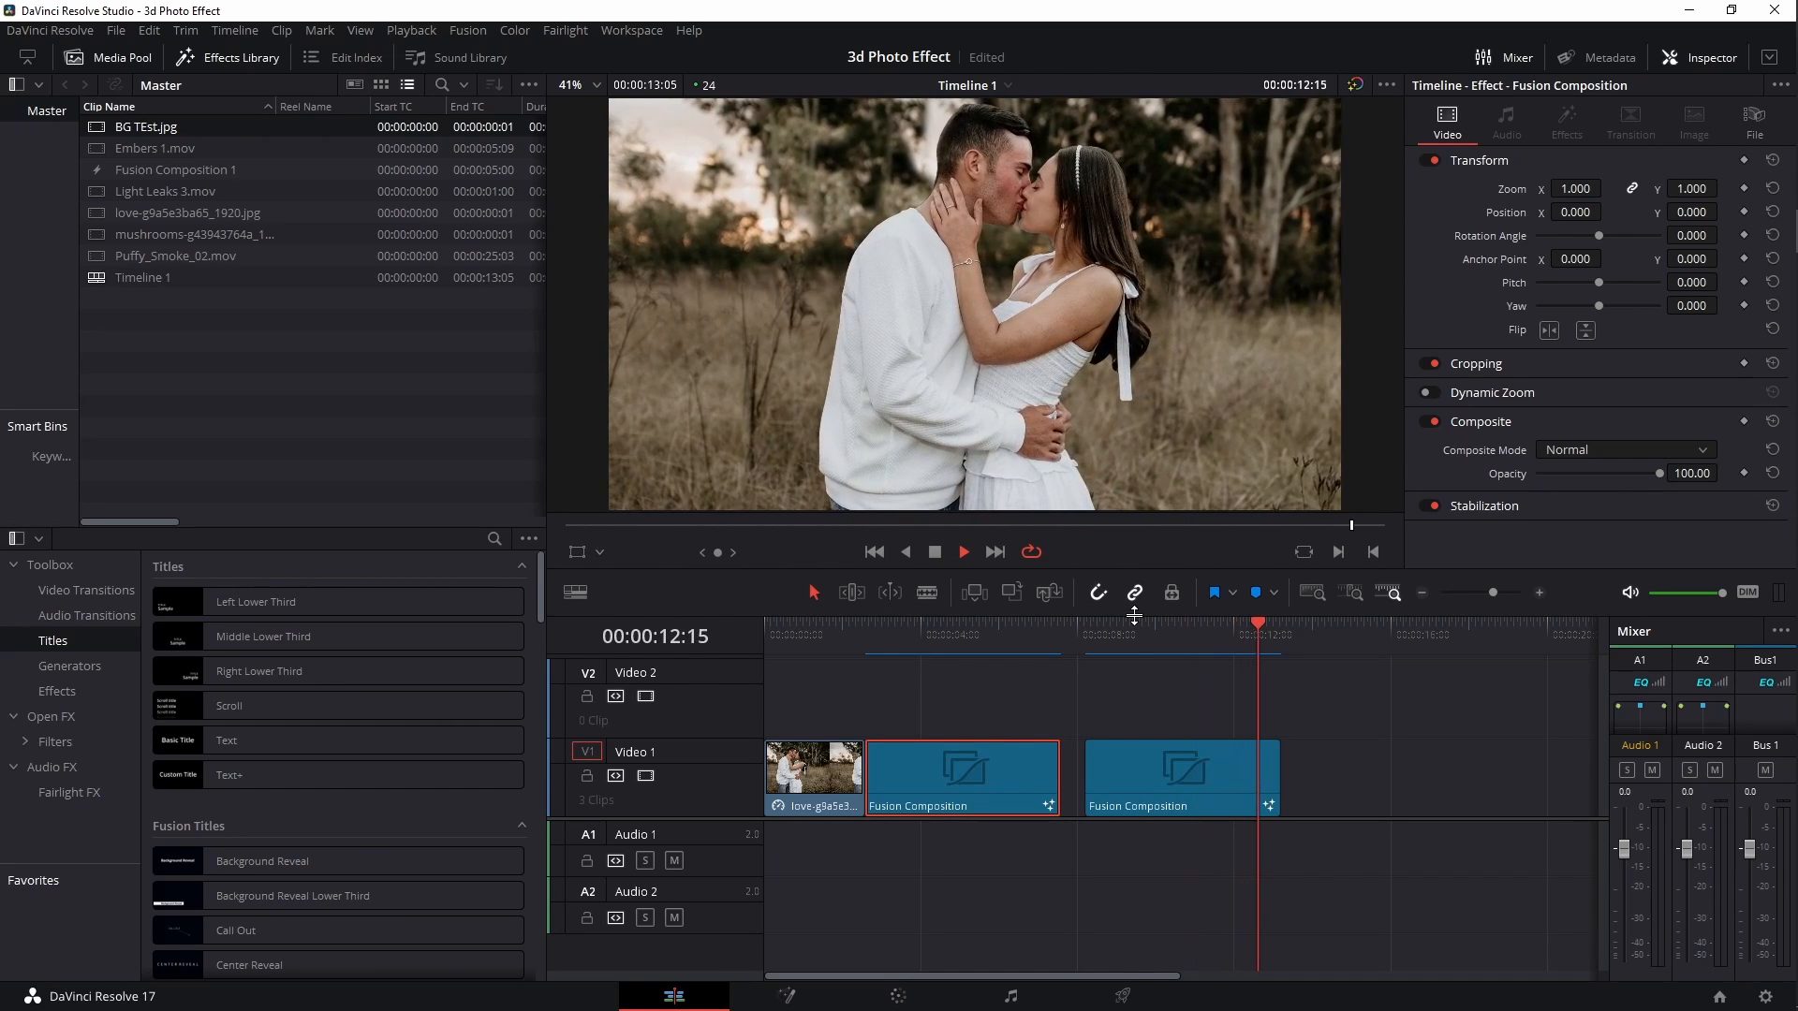
{"action": "key", "text": "space"}
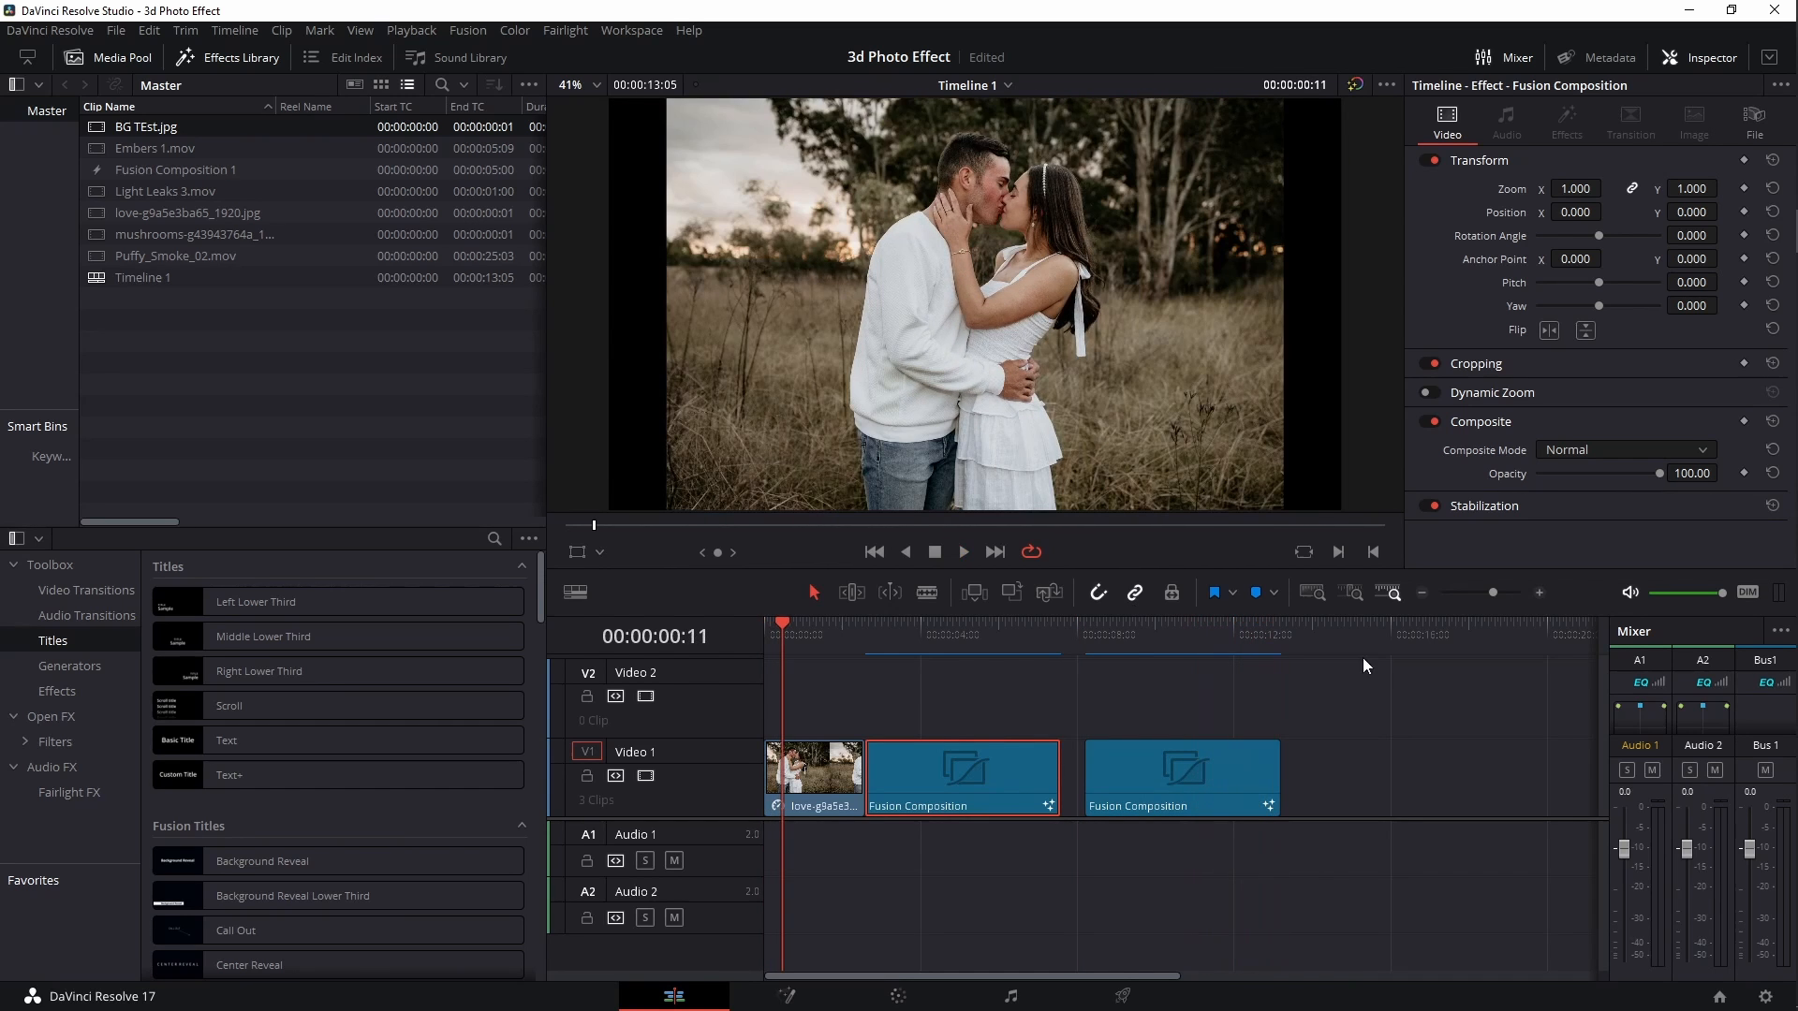
Park the playhead at 00:00:08:22 in the second composition and open it on the Fusion page
{"action": "left_click", "coordinate": [1082, 627]}
{"action": "left_click", "coordinate": [1118, 626]}
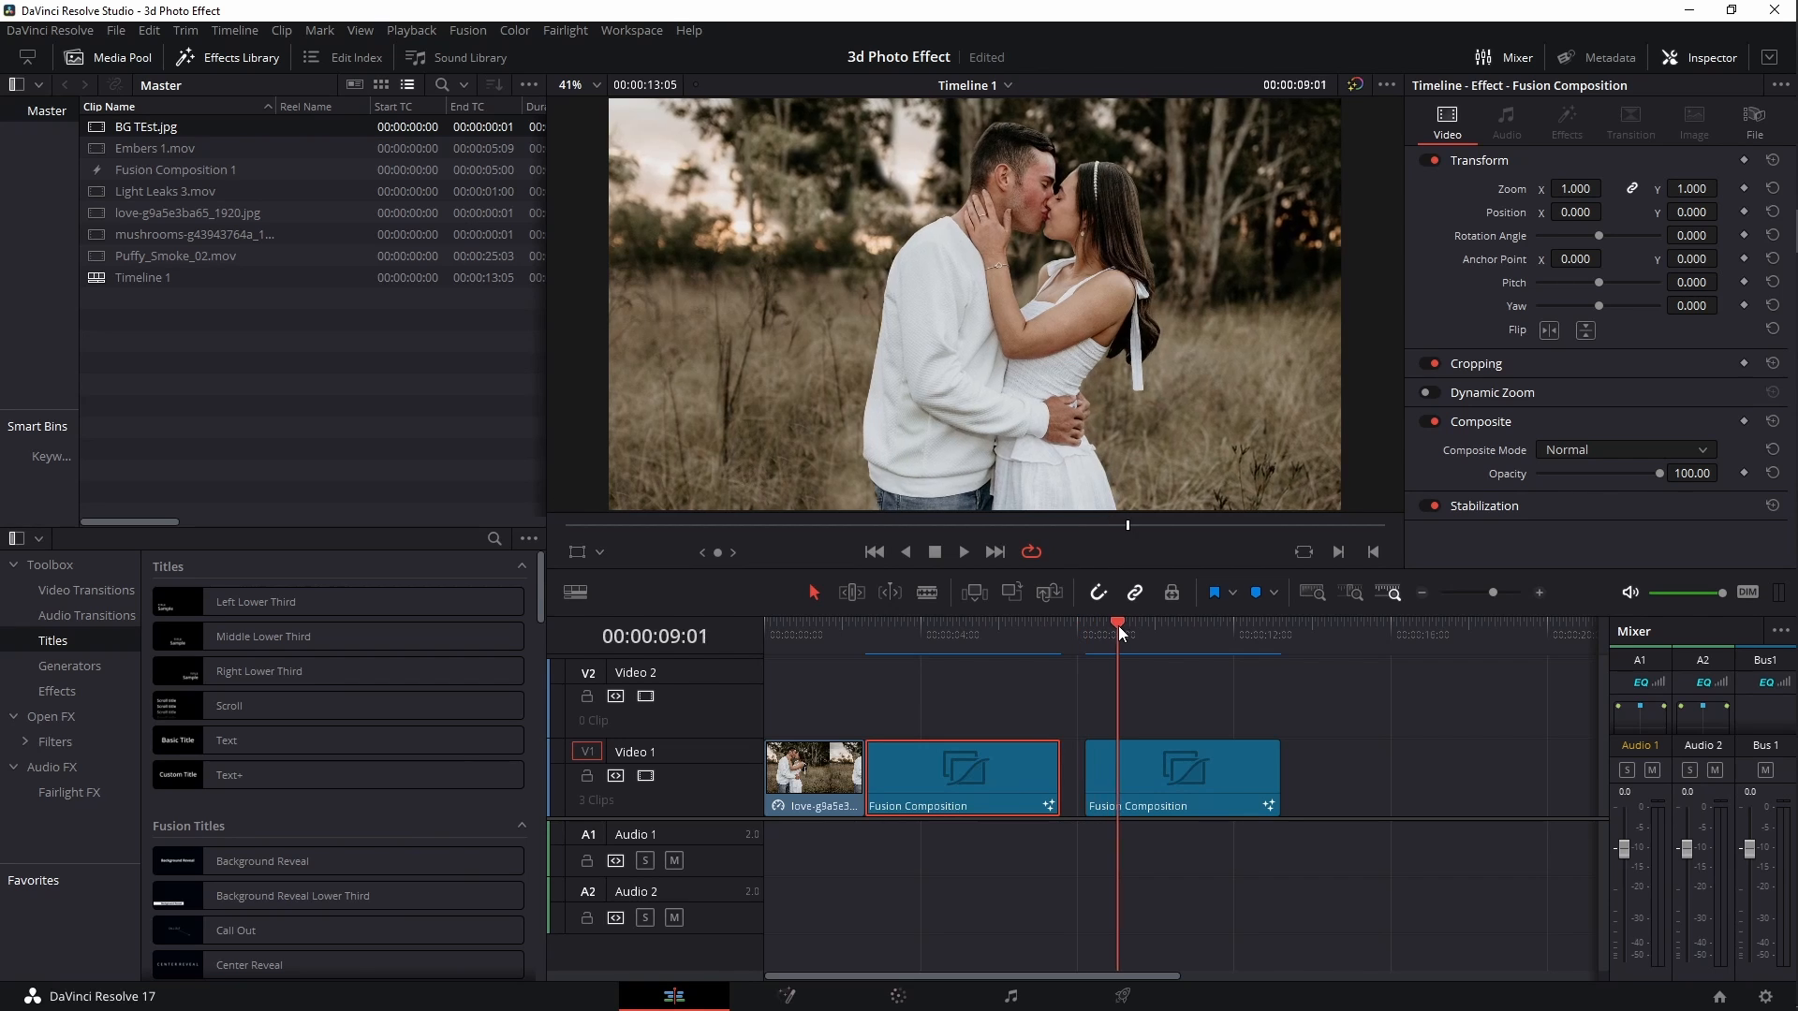
{"action": "key", "text": "Left"}
{"action": "key", "text": "Left"}
{"action": "key", "text": "Left"}
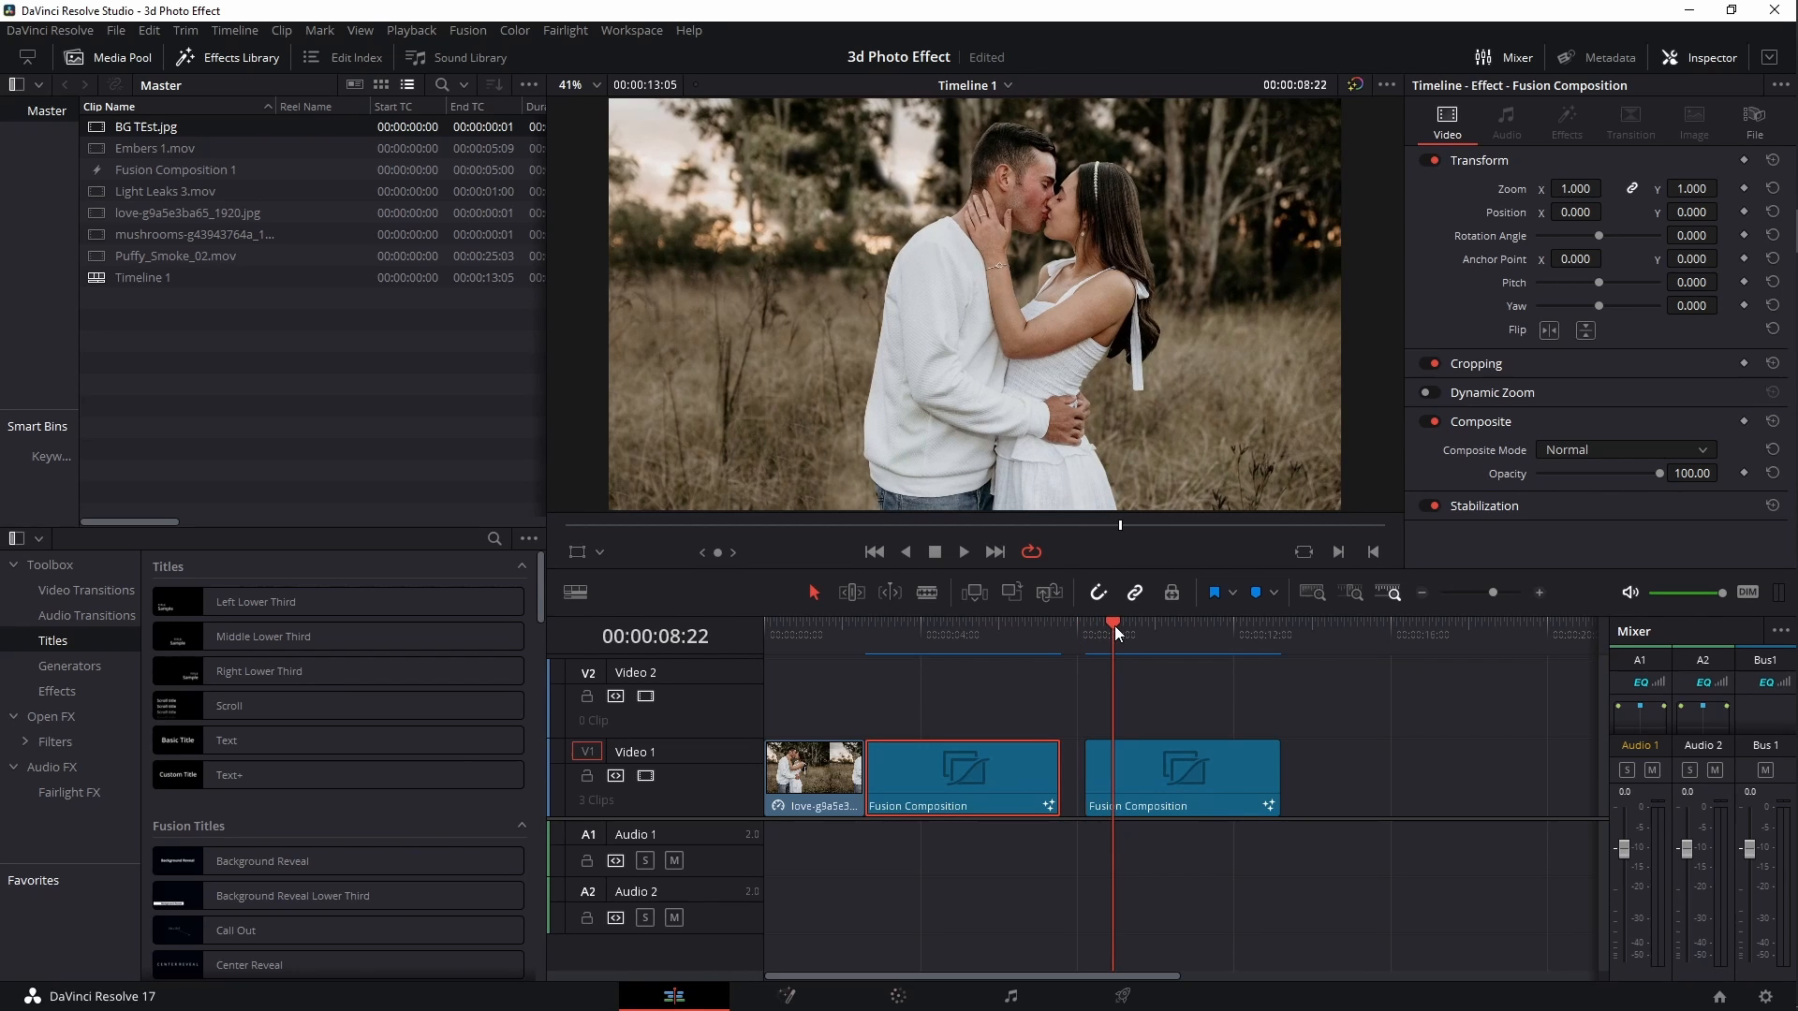
{"action": "left_click", "coordinate": [787, 996]}
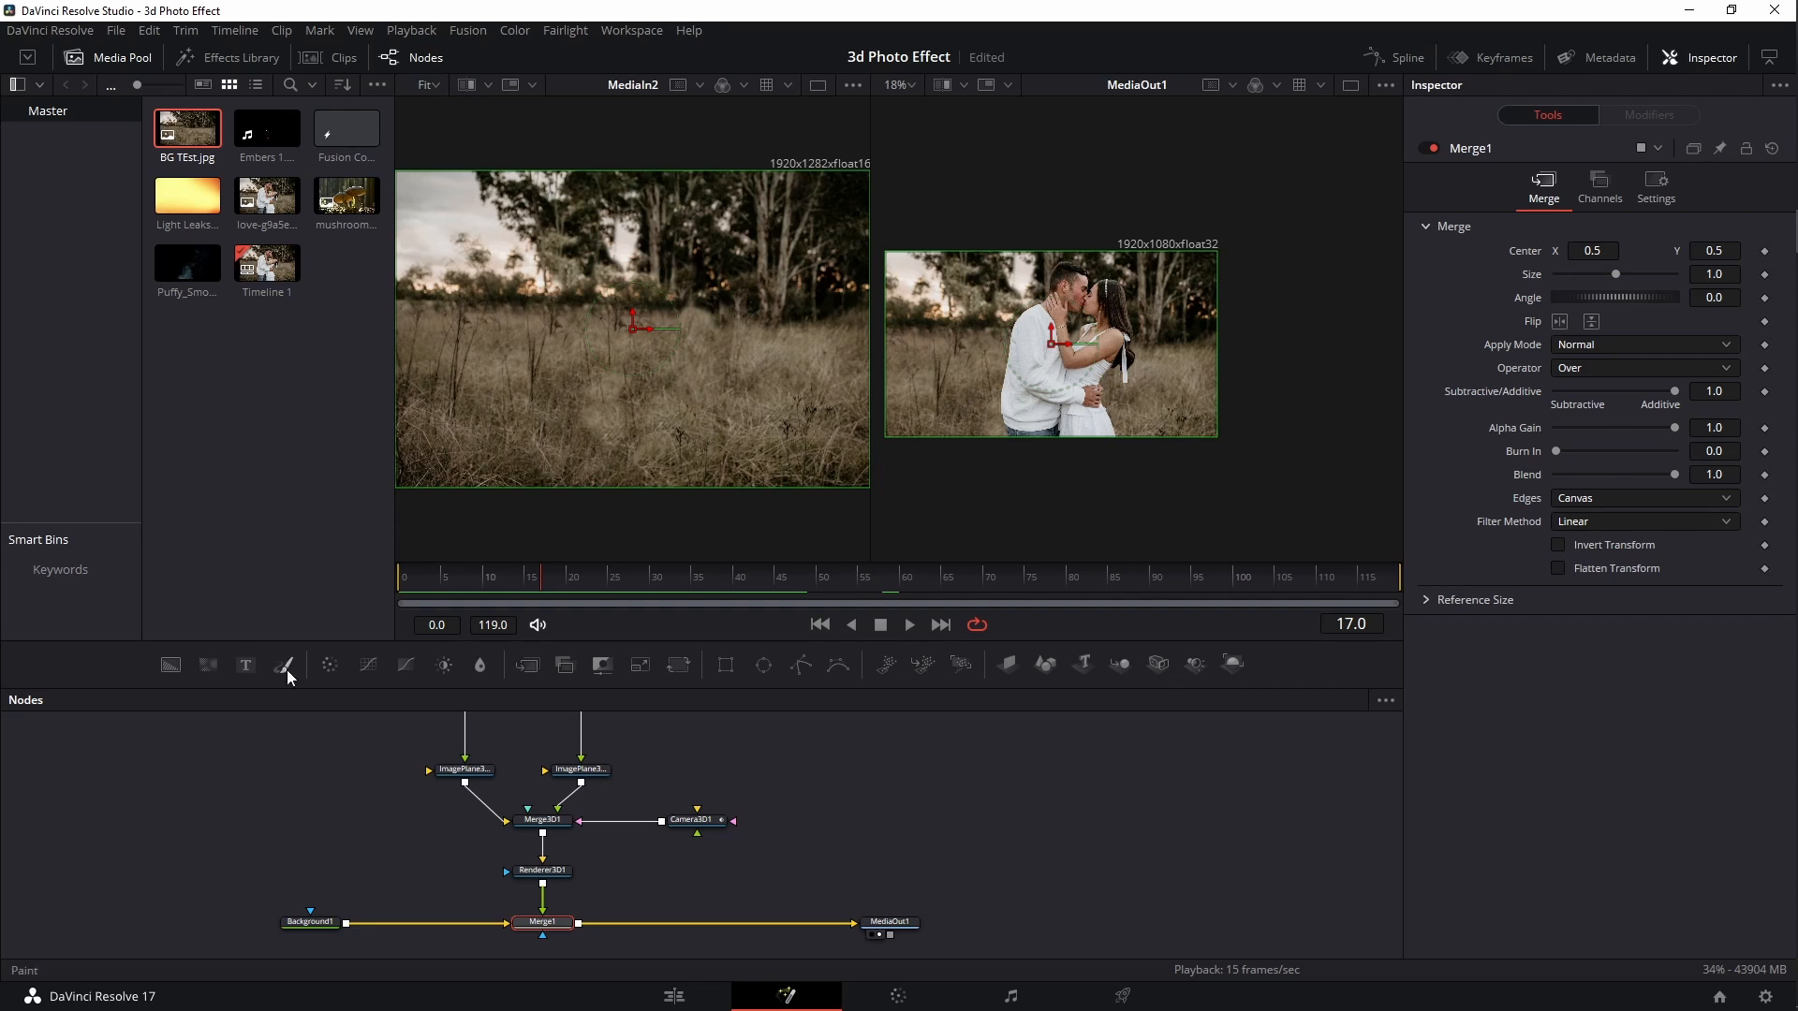
Add a Text 3D node reading "KISS" and connect it to Merge3D1
{"action": "left_click", "coordinate": [794, 739]}
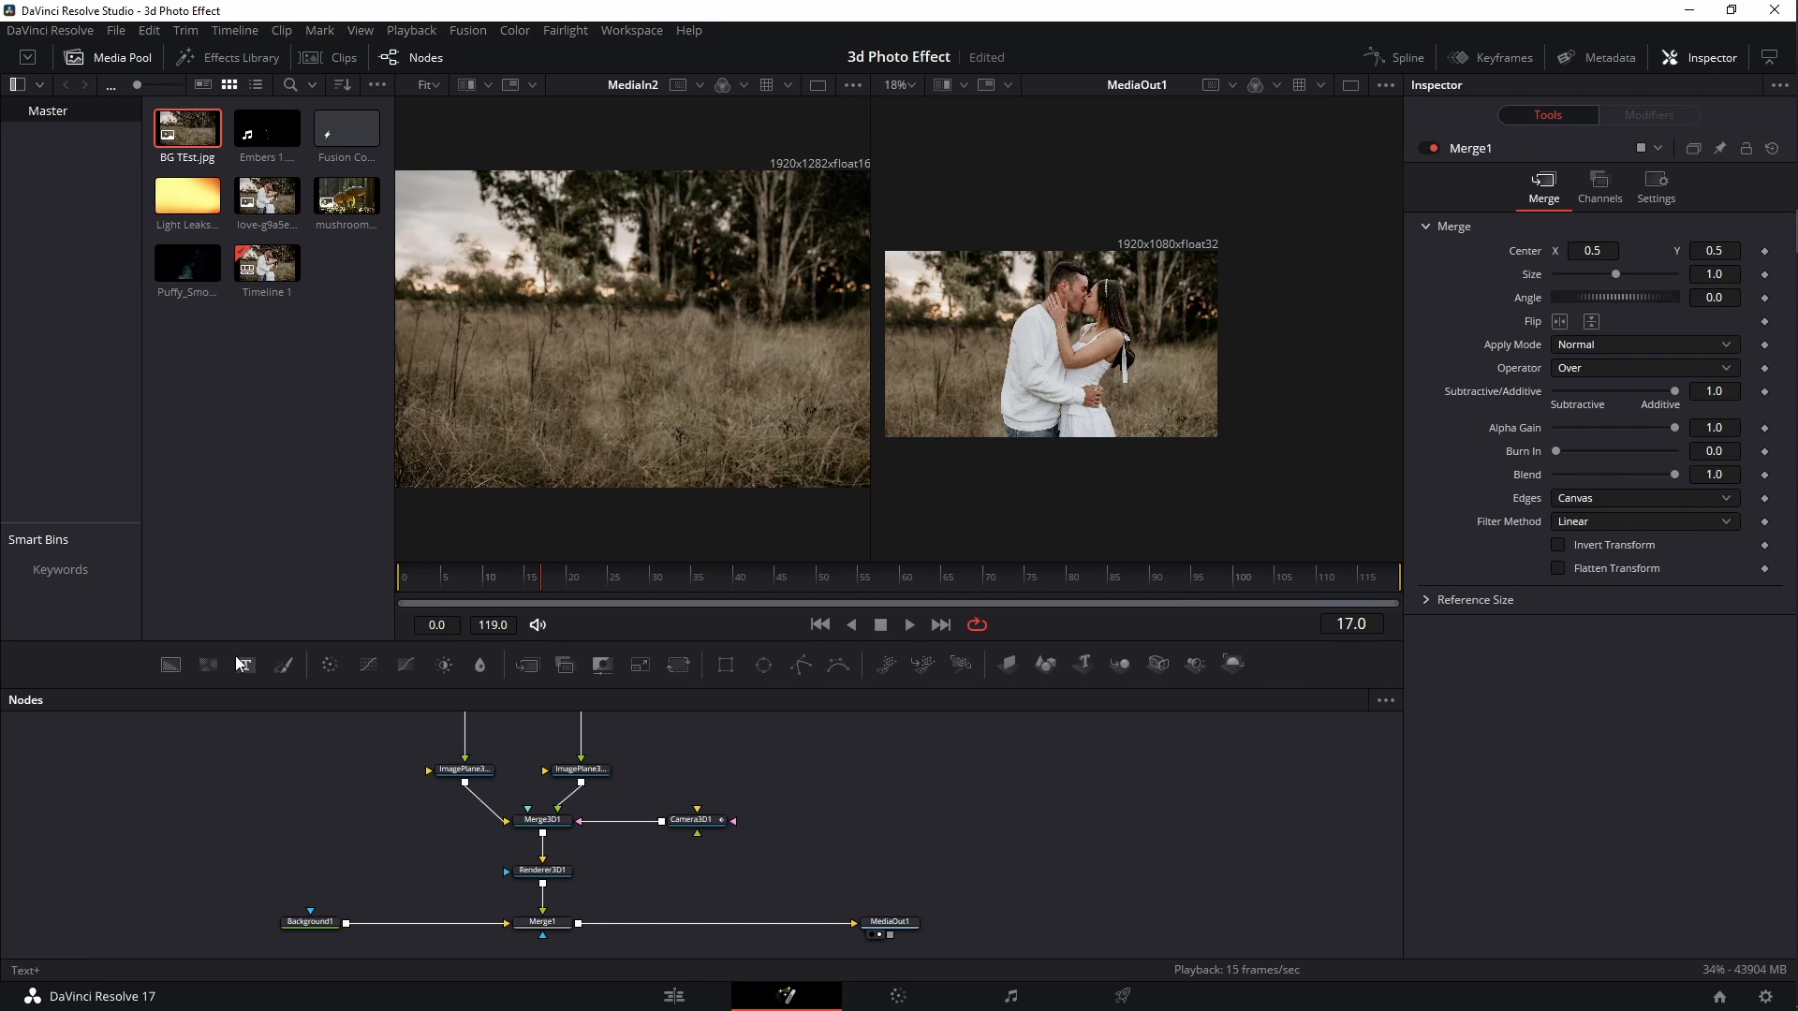
{"action": "left_click_drag", "start_coordinate": [780, 770], "coordinate": [858, 785]}
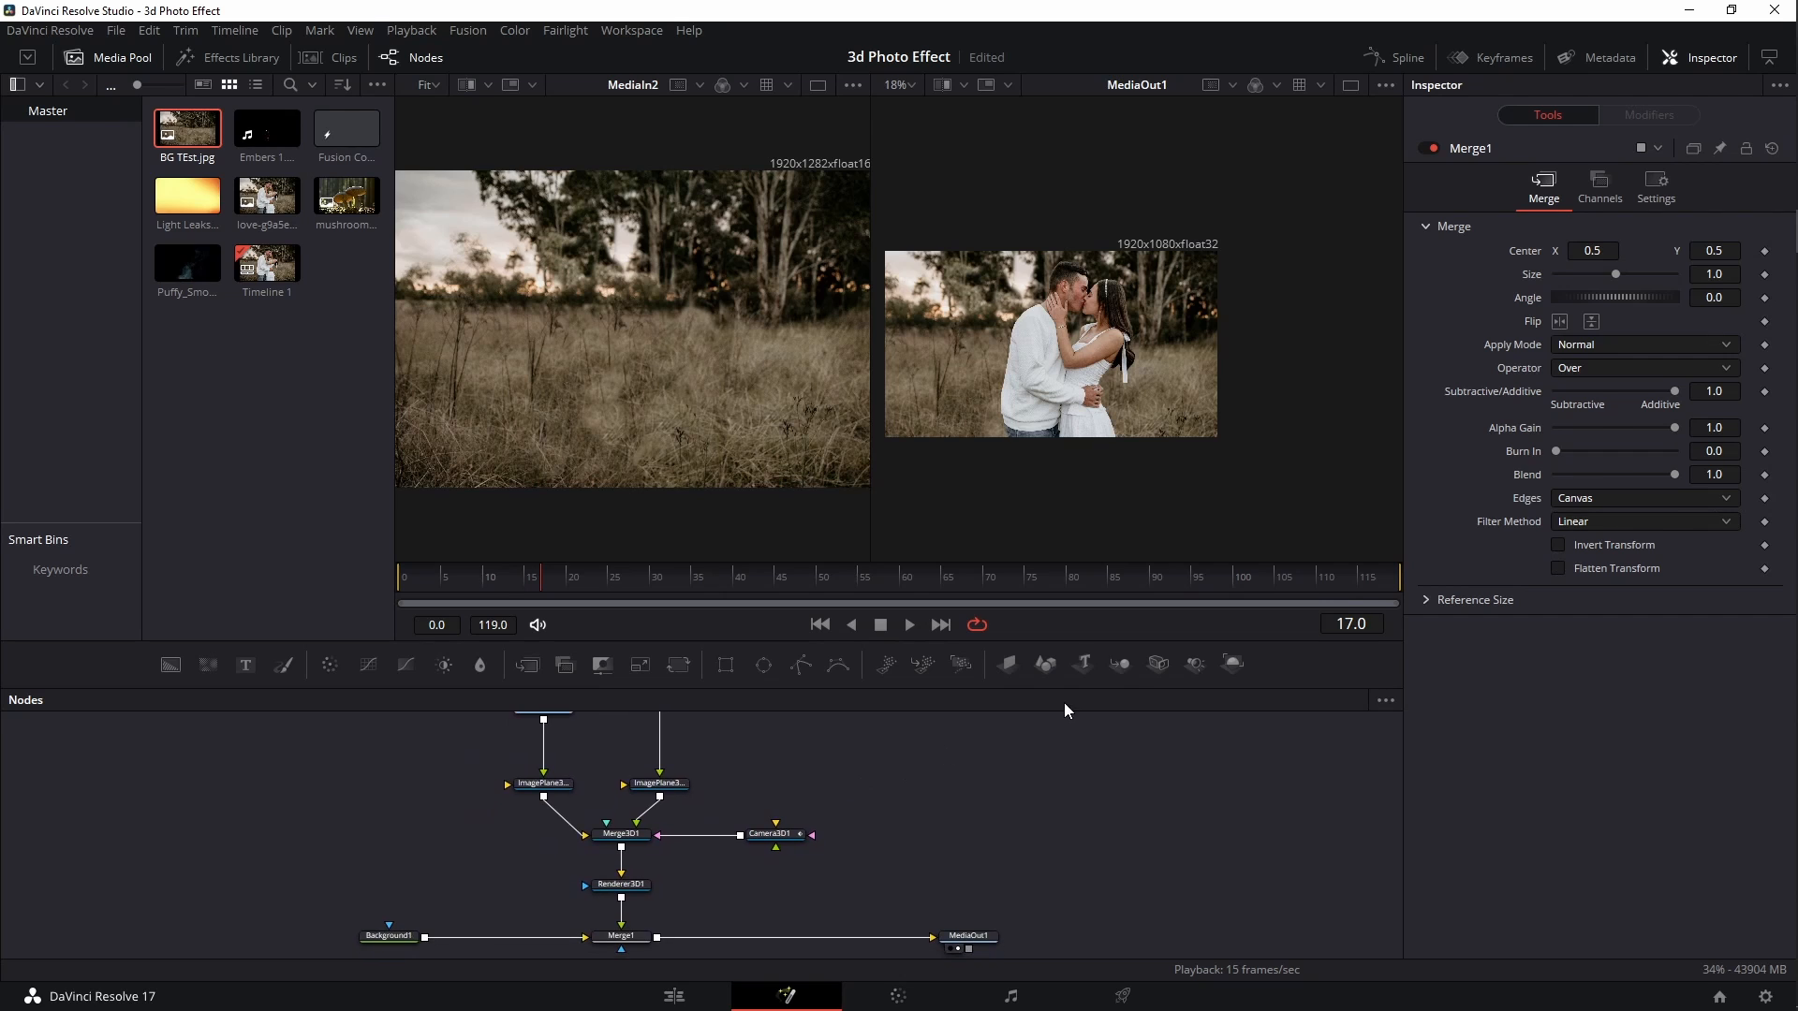
{"action": "left_click_drag", "start_coordinate": [1083, 664], "coordinate": [593, 836]}
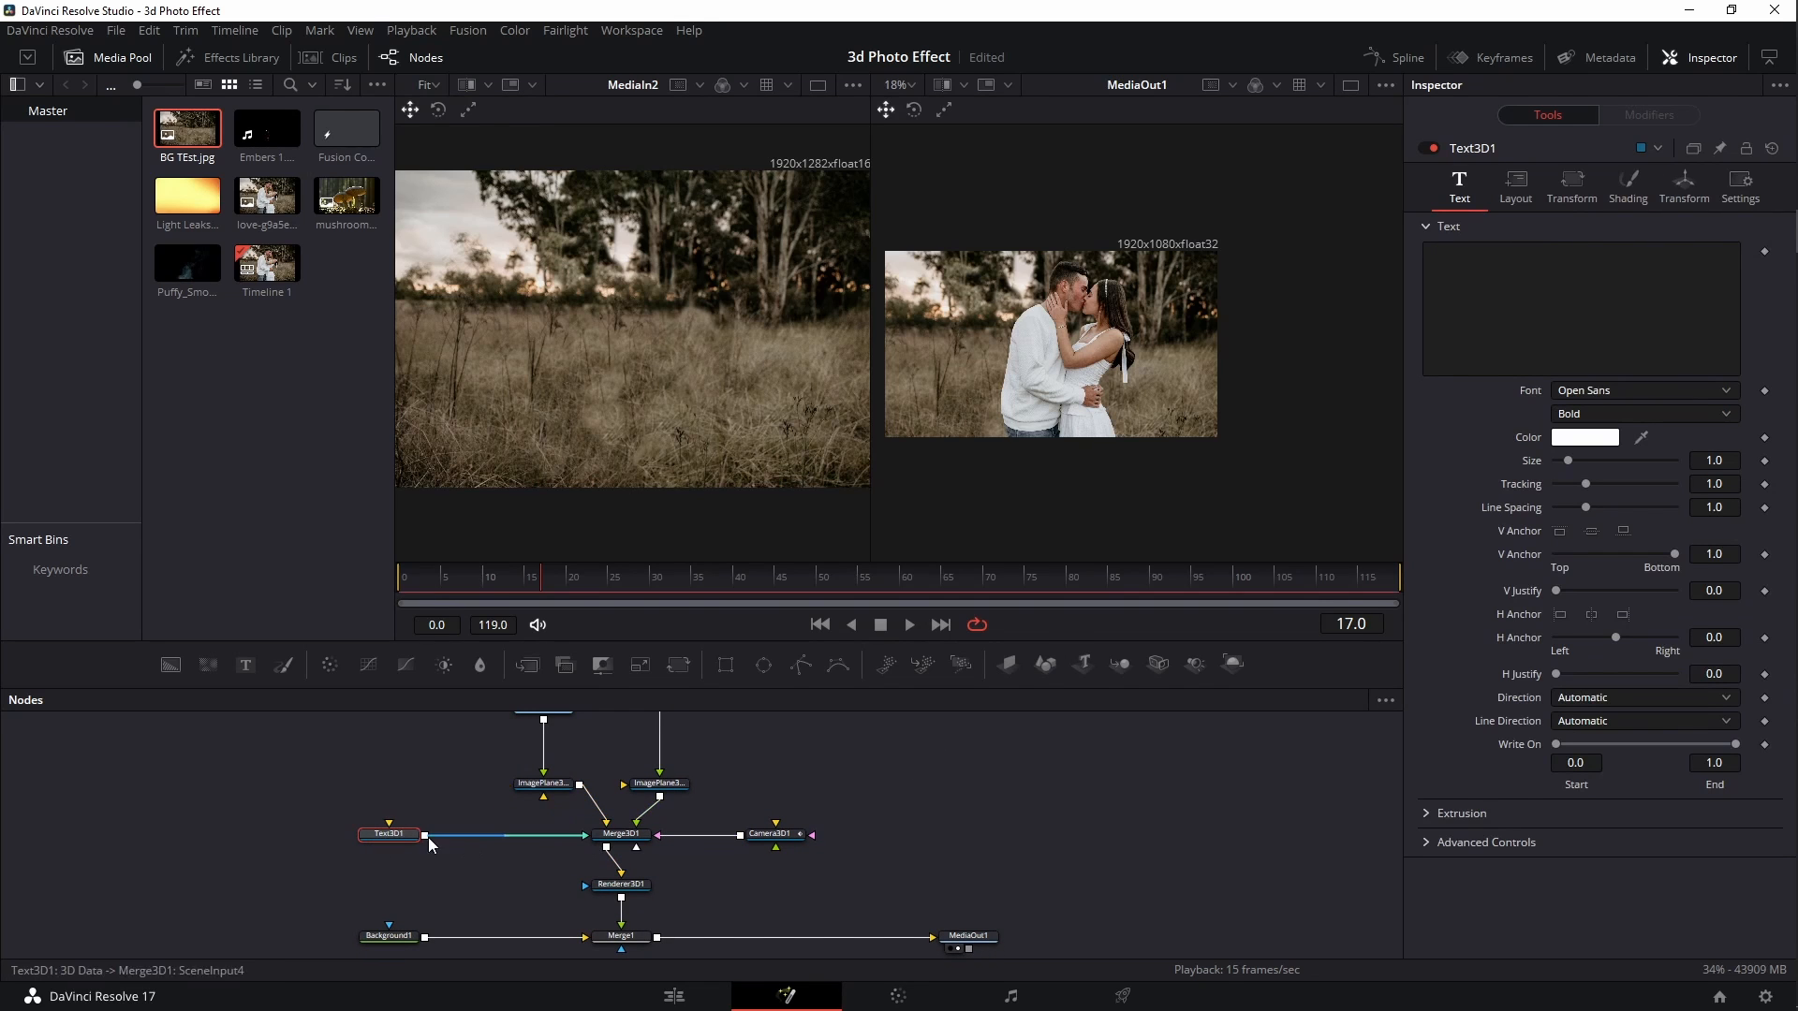
{"action": "left_click", "coordinate": [1475, 270]}
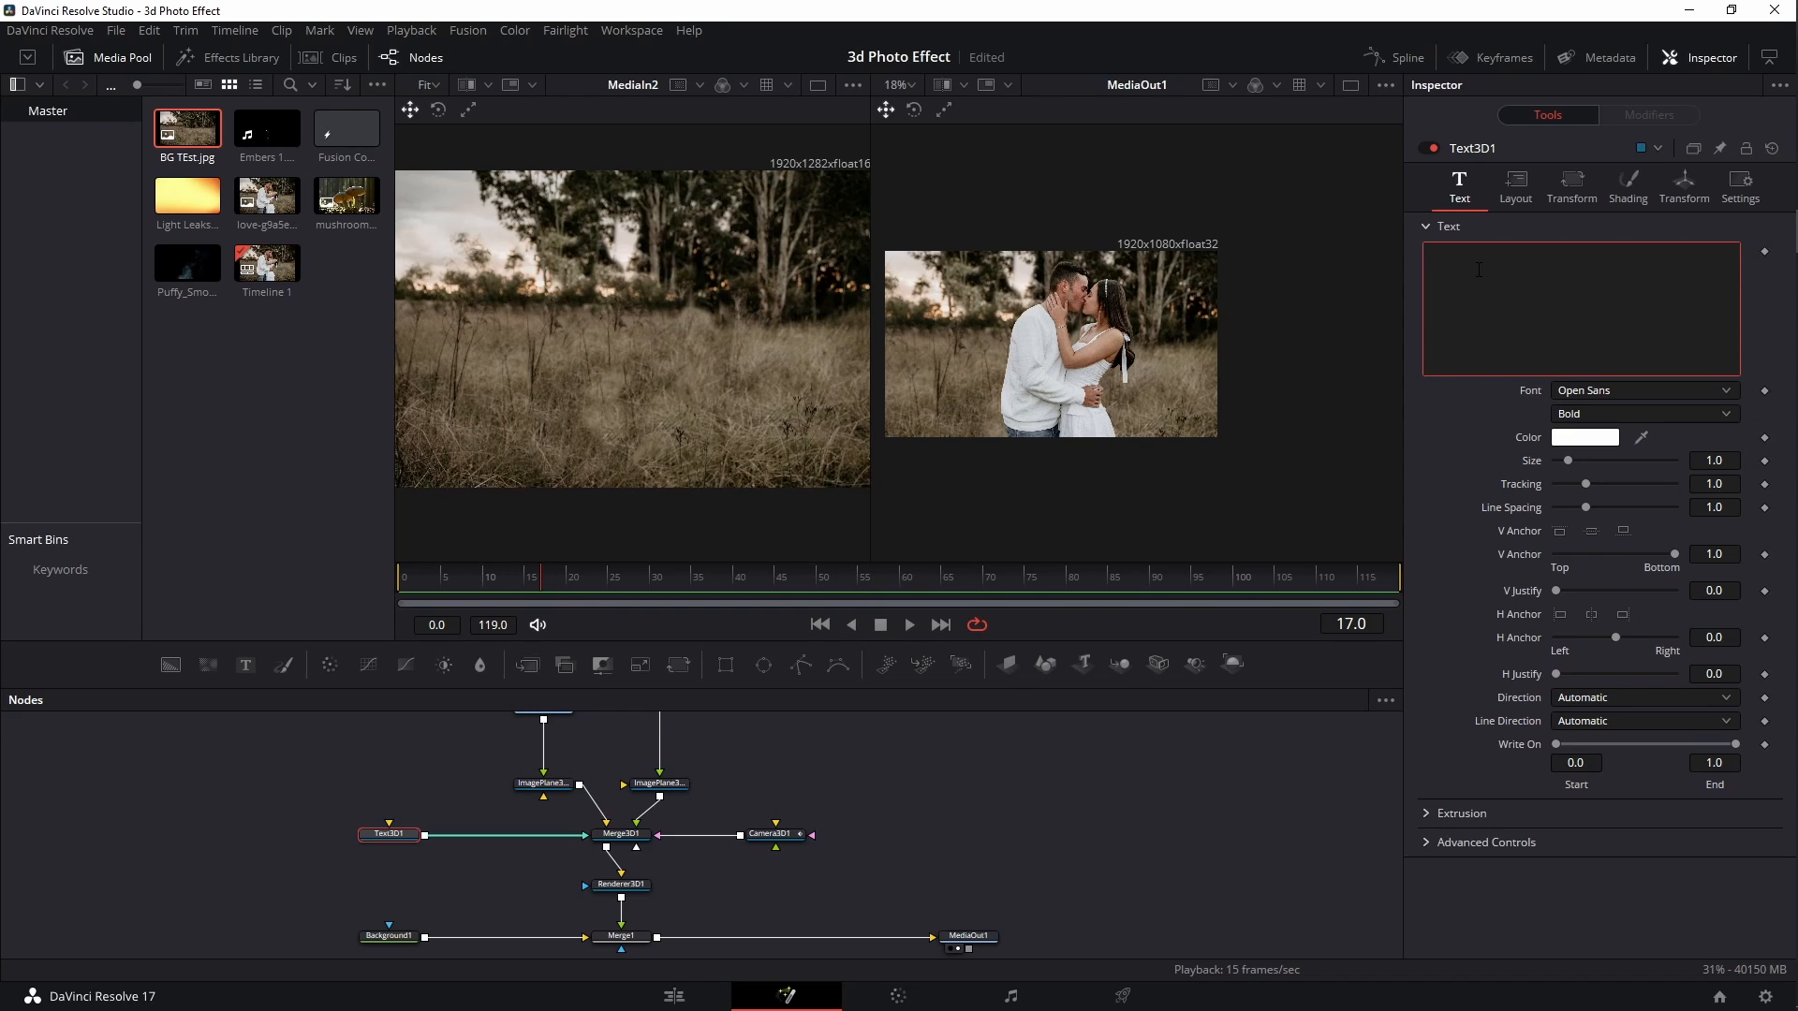
{"action": "type", "text": "KISS"}
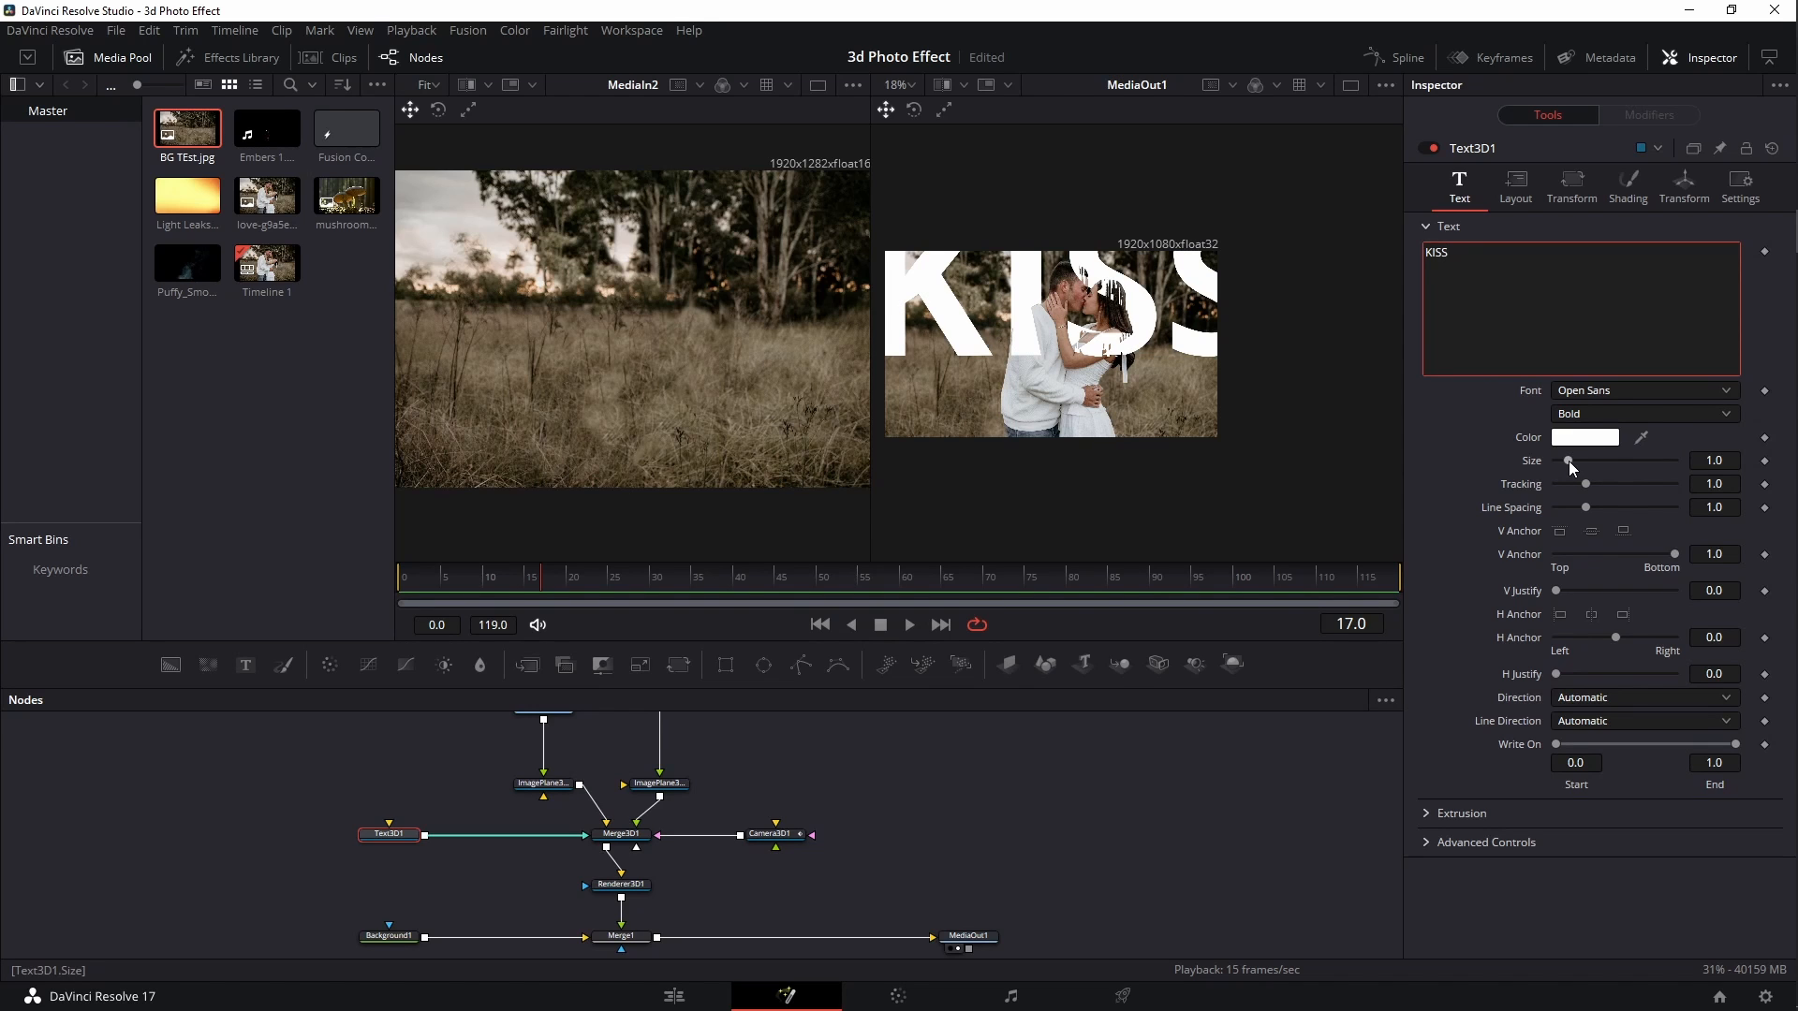
View Merge3D1 in the first viewer, place the KISS text between the couple and background planes and set its size to 1.26
{"action": "left_click_drag", "start_coordinate": [1567, 458], "coordinate": [1563, 458]}
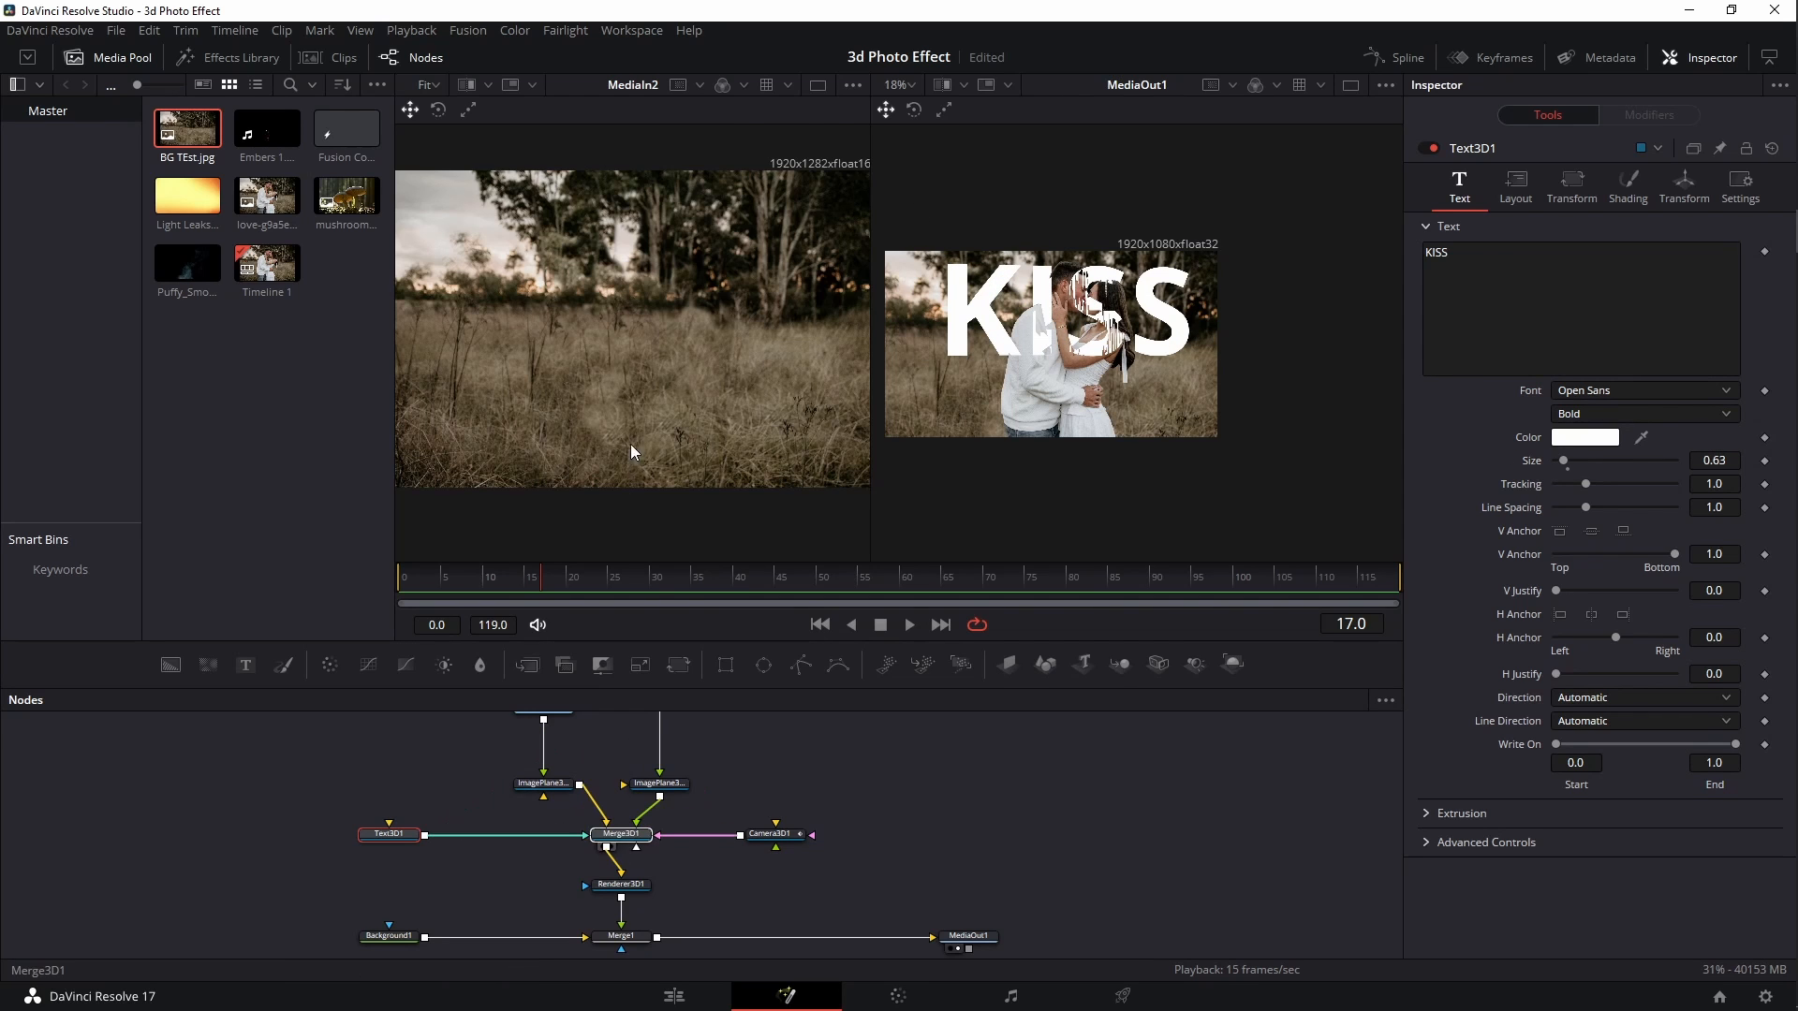
{"action": "key", "text": "1"}
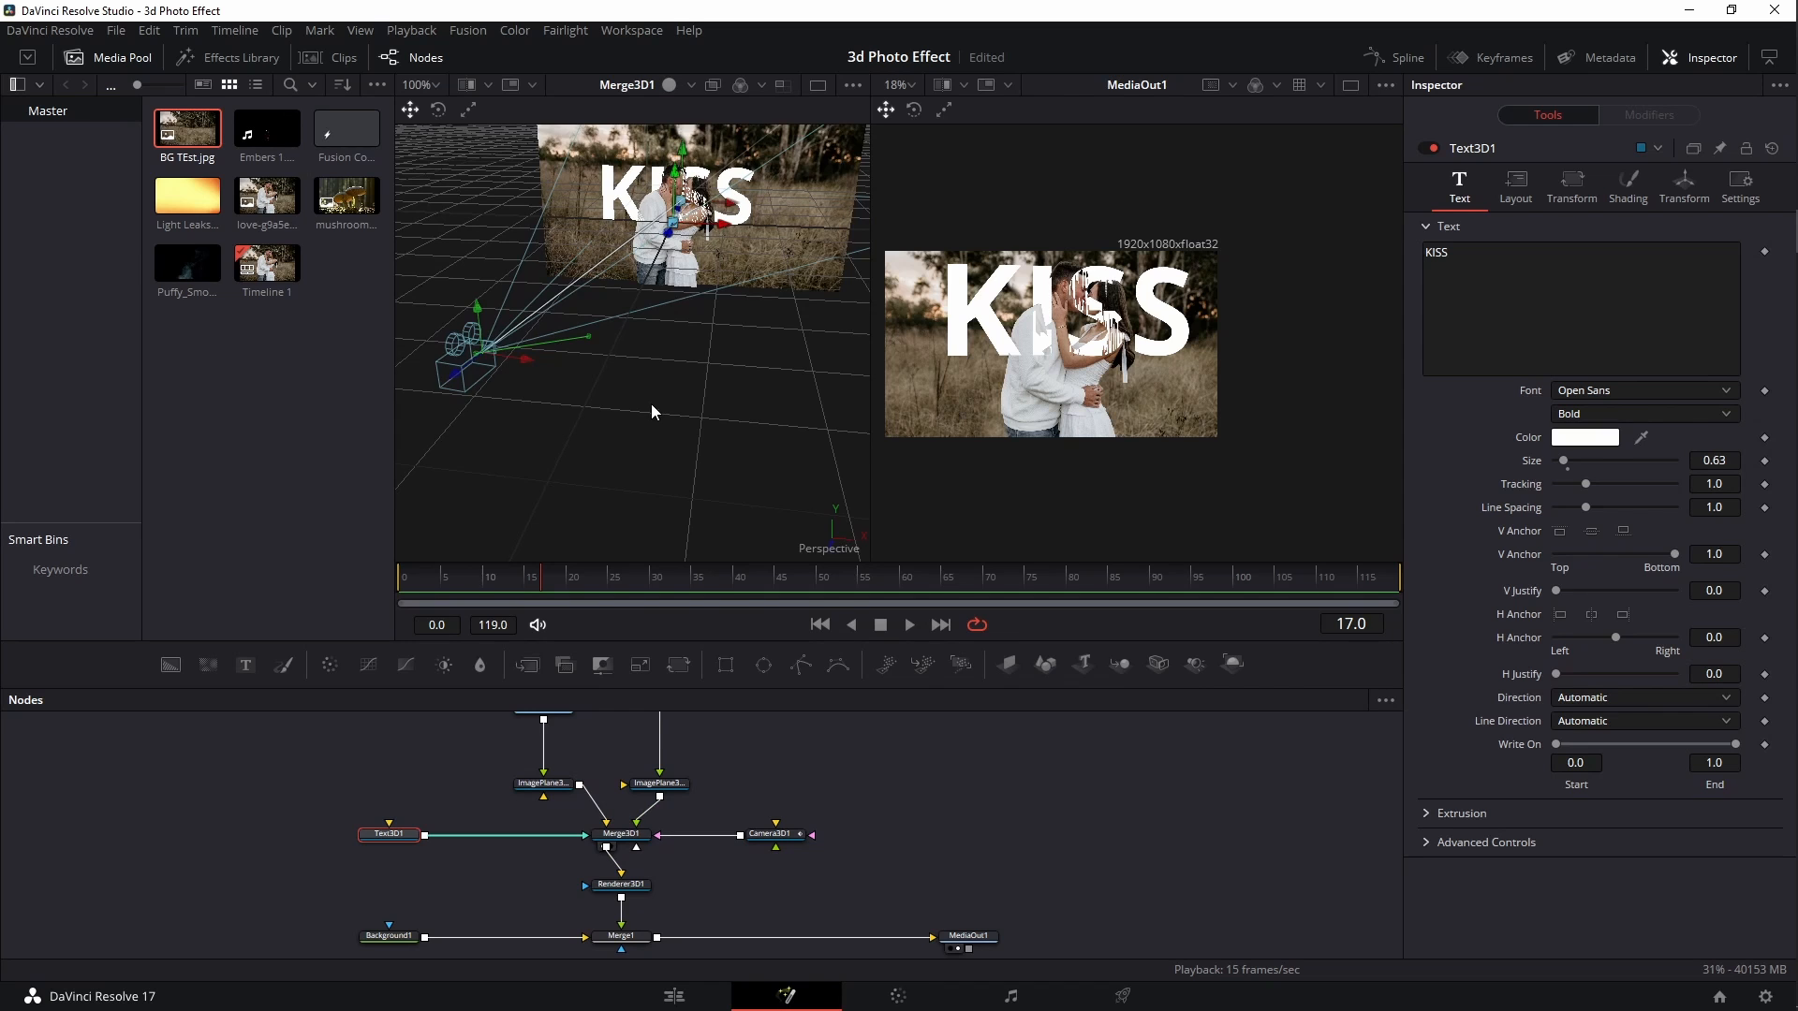
{"action": "left_click_drag", "start_coordinate": [650, 402], "coordinate": [558, 261]}
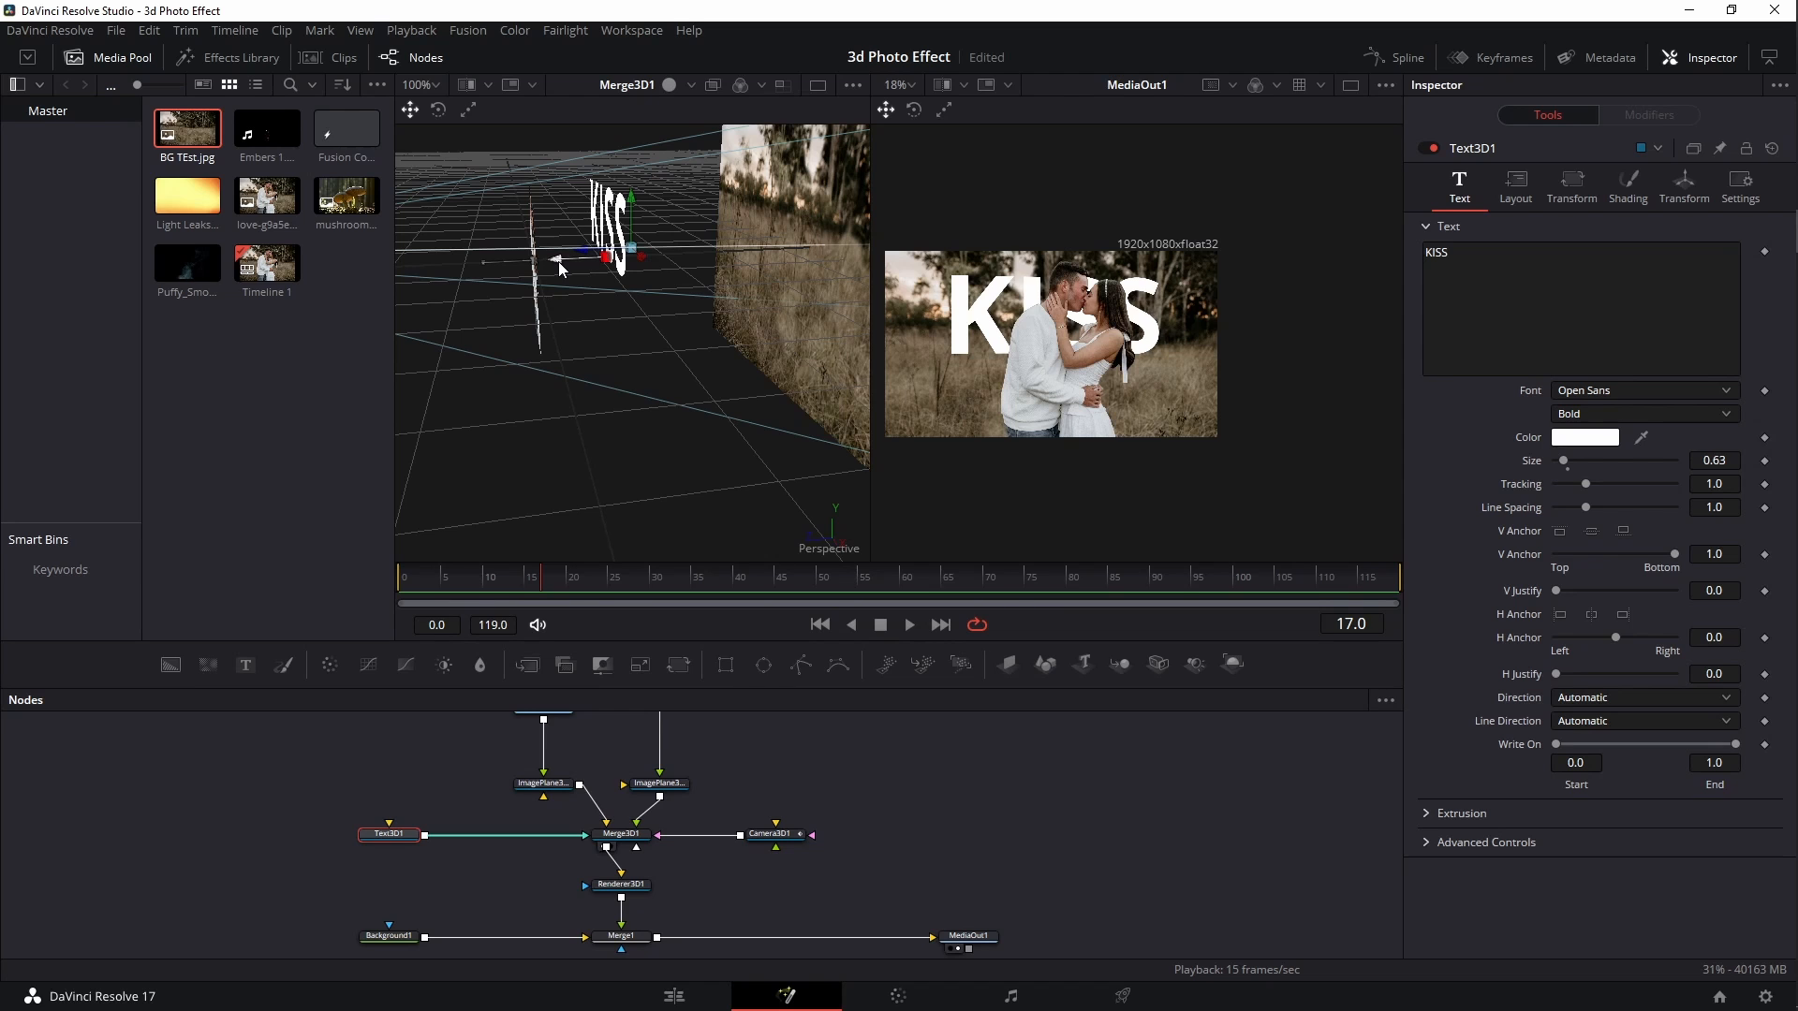
{"action": "left_click_drag", "start_coordinate": [1564, 461], "coordinate": [1571, 459]}
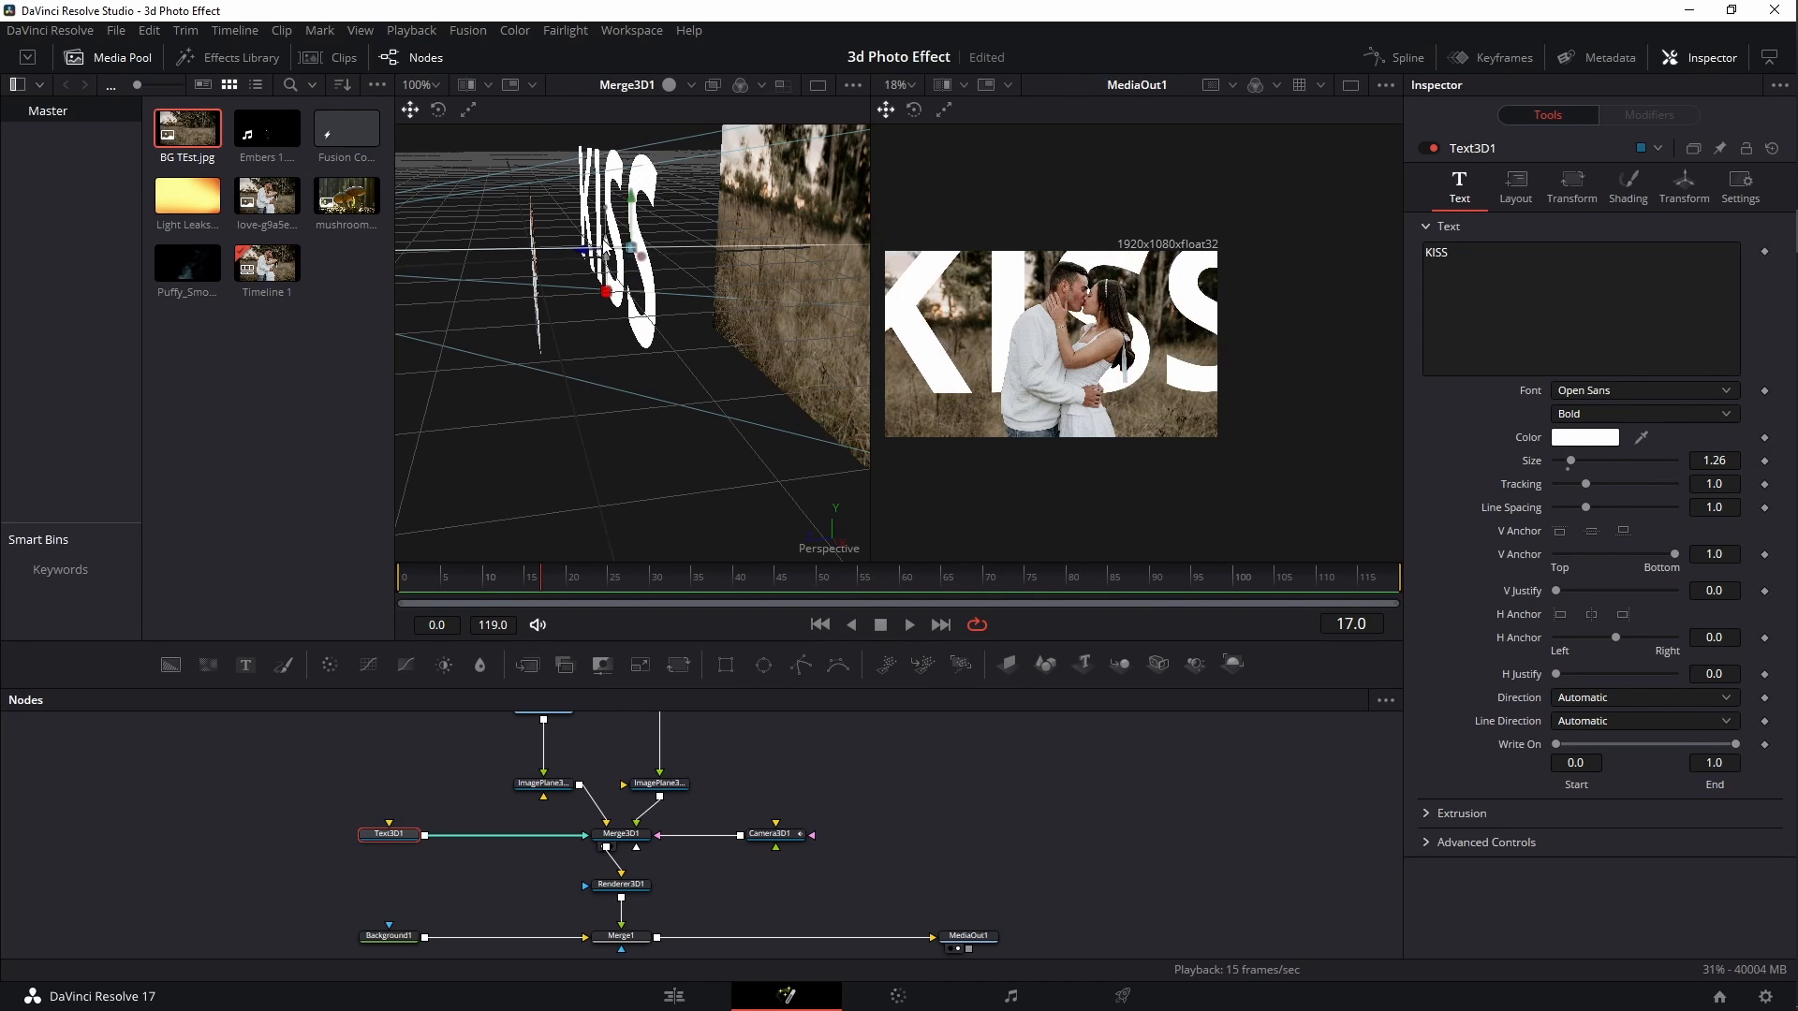
Switch to the Edit page and play the second composition with the KISS text
{"action": "left_click", "coordinate": [710, 991]}
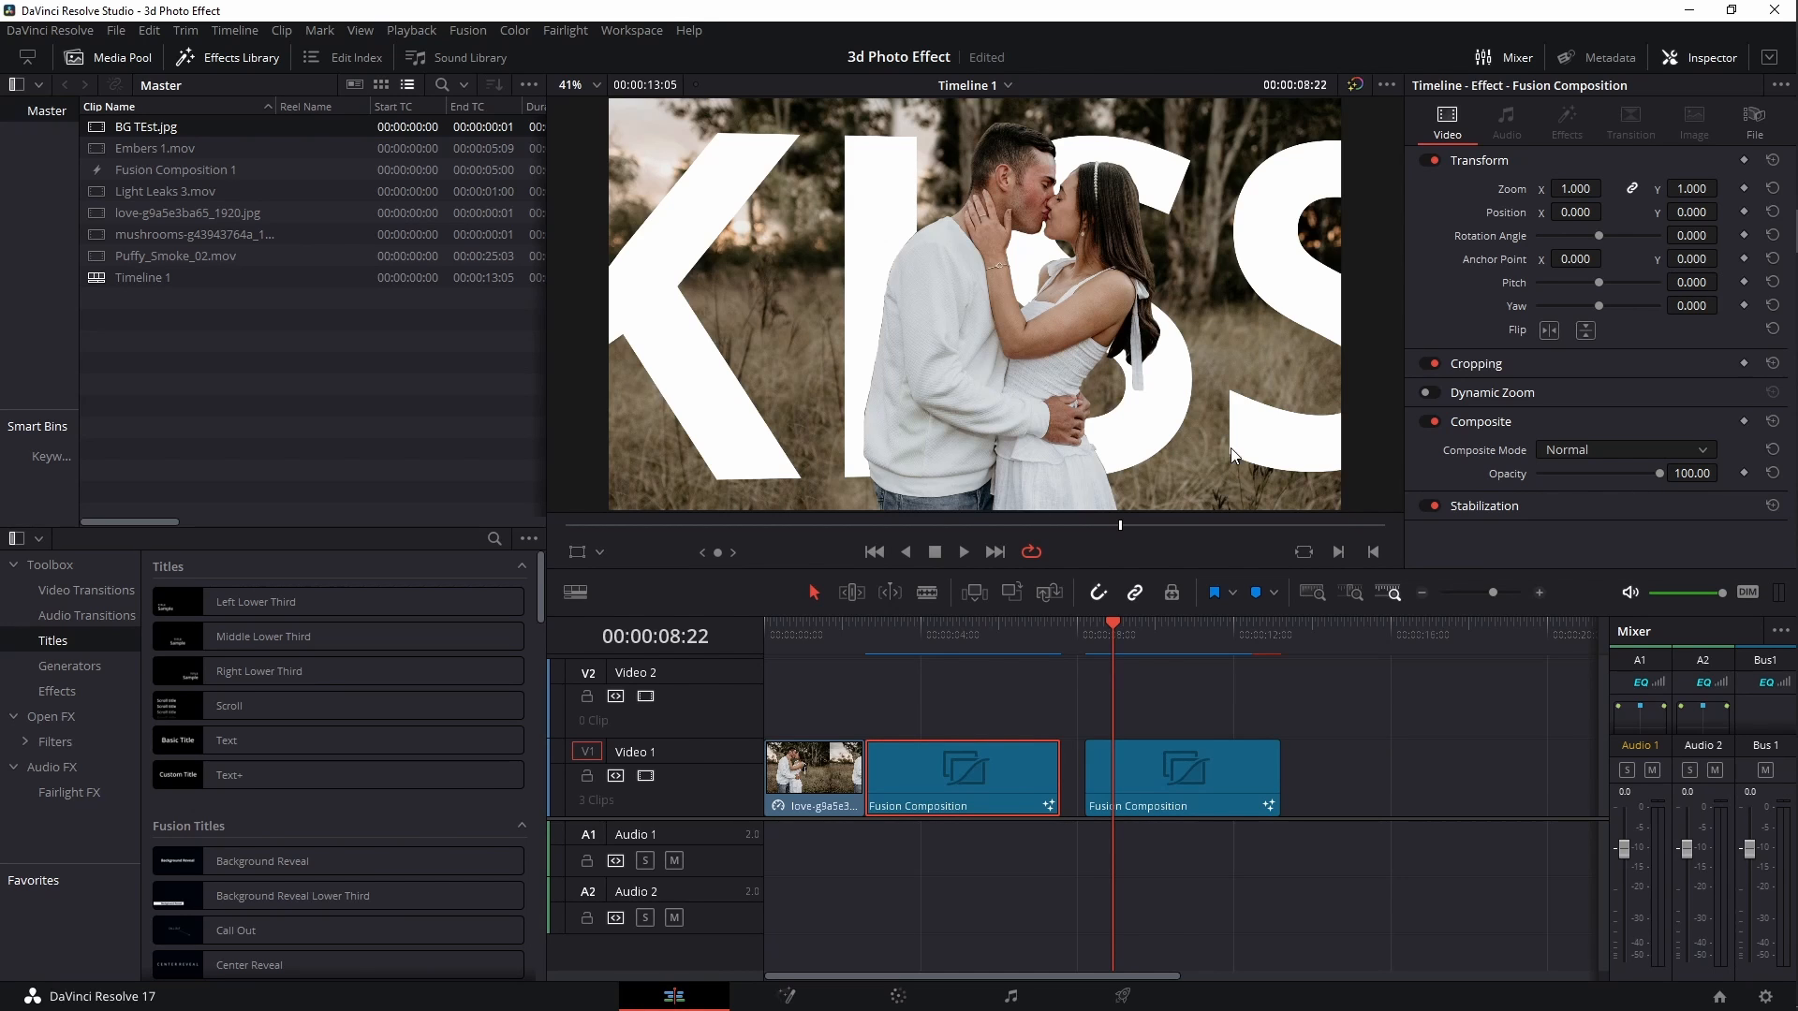
{"action": "left_click_drag", "start_coordinate": [1114, 626], "coordinate": [1085, 625]}
{"action": "key", "text": "space"}
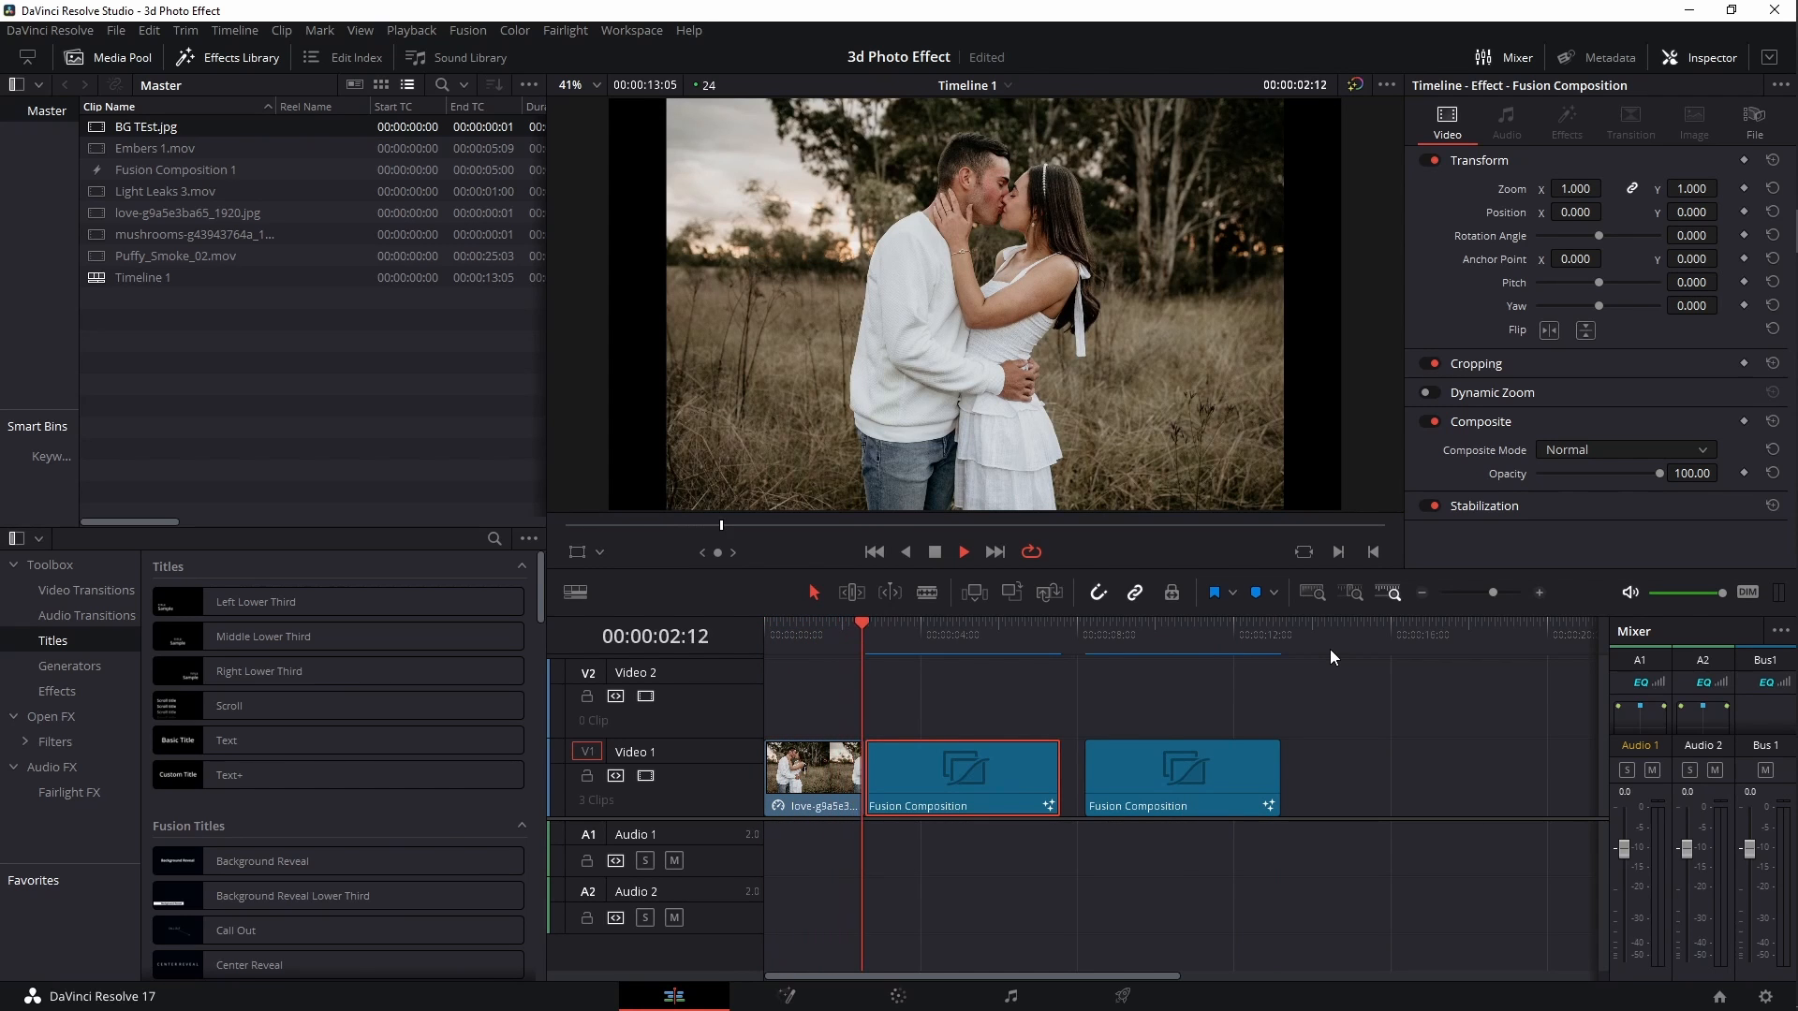
{"action": "key", "text": "space"}
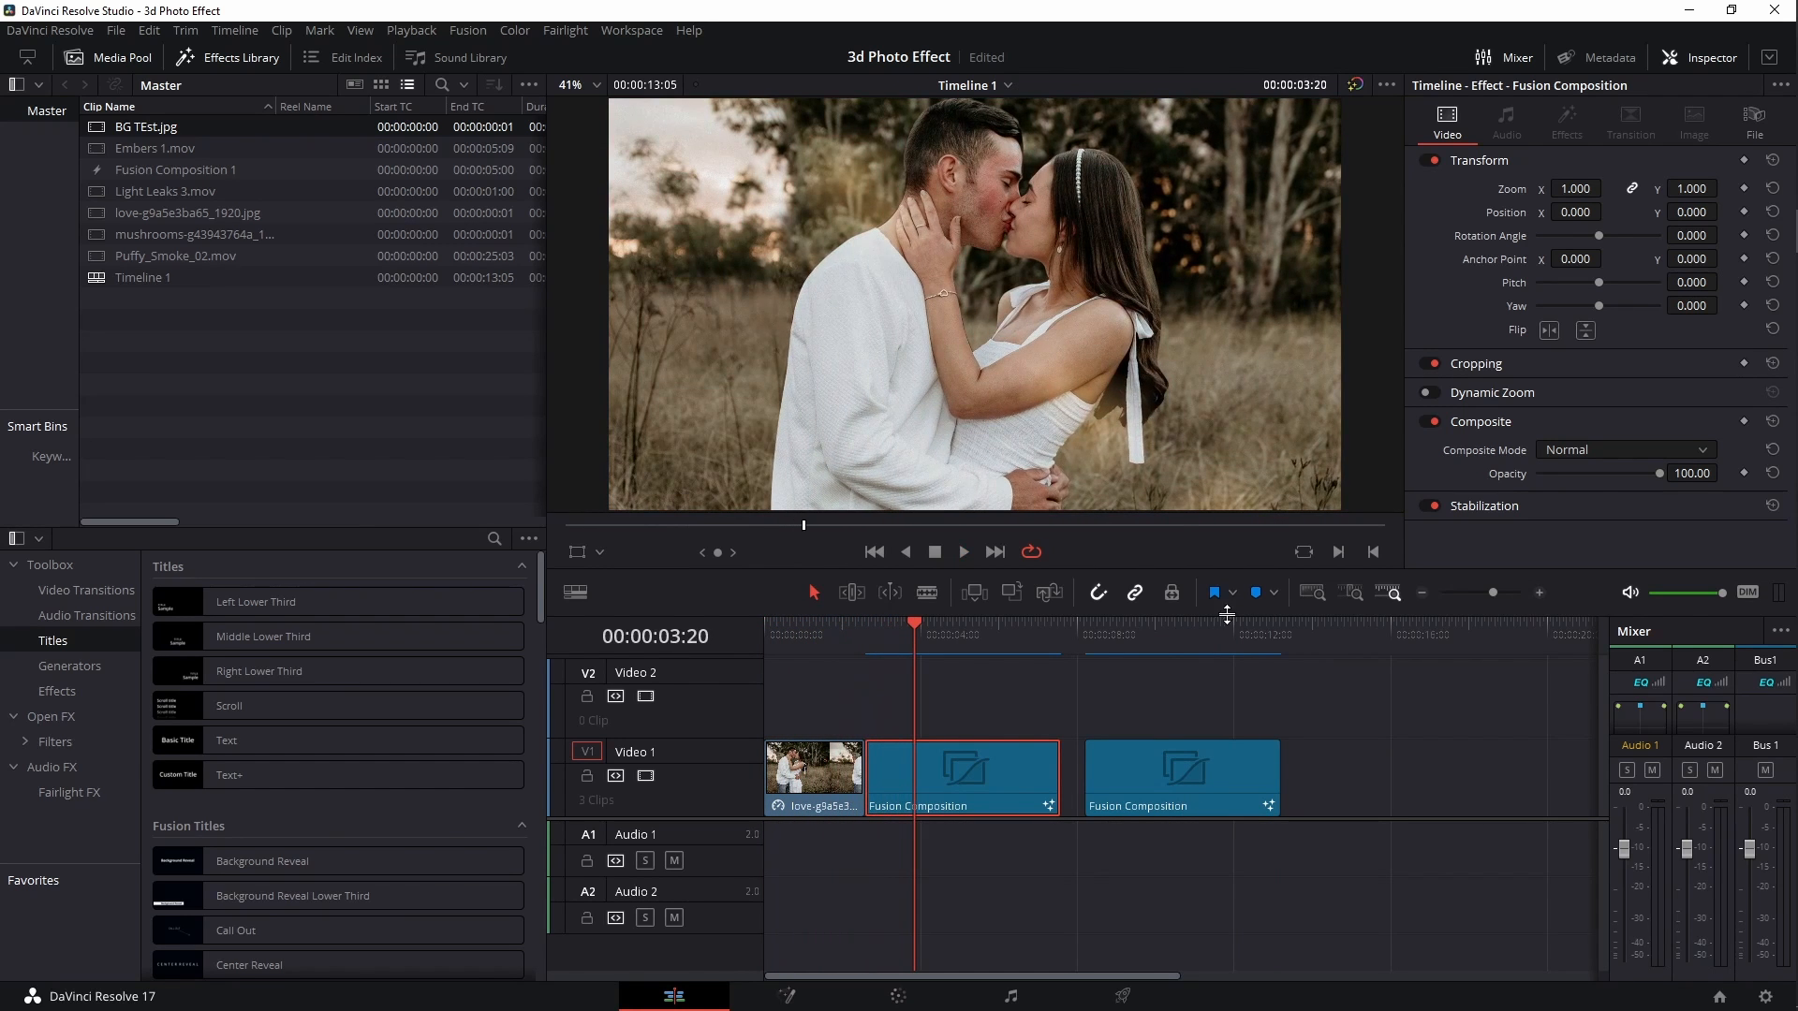
Return to the second composition on the Fusion page and delete the KISS text node
{"action": "left_click", "coordinate": [1152, 633]}
{"action": "left_click", "coordinate": [838, 997]}
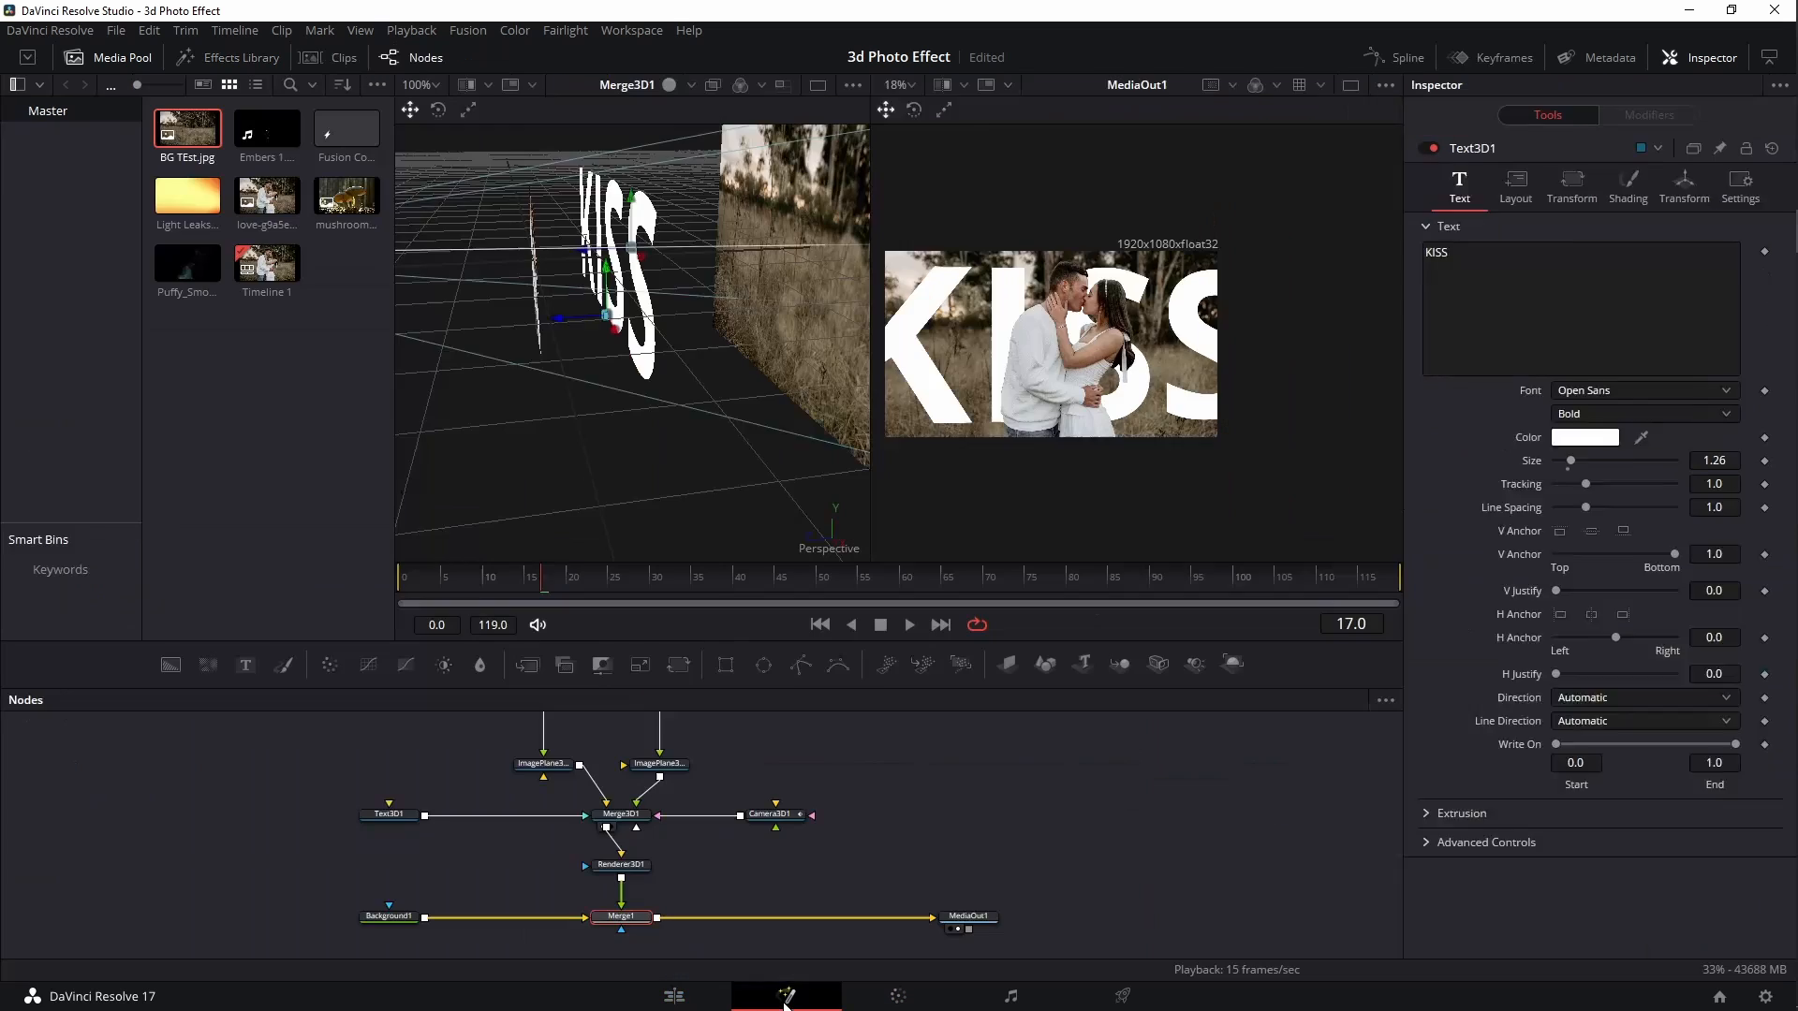
{"action": "left_click_drag", "start_coordinate": [329, 788], "coordinate": [436, 836]}
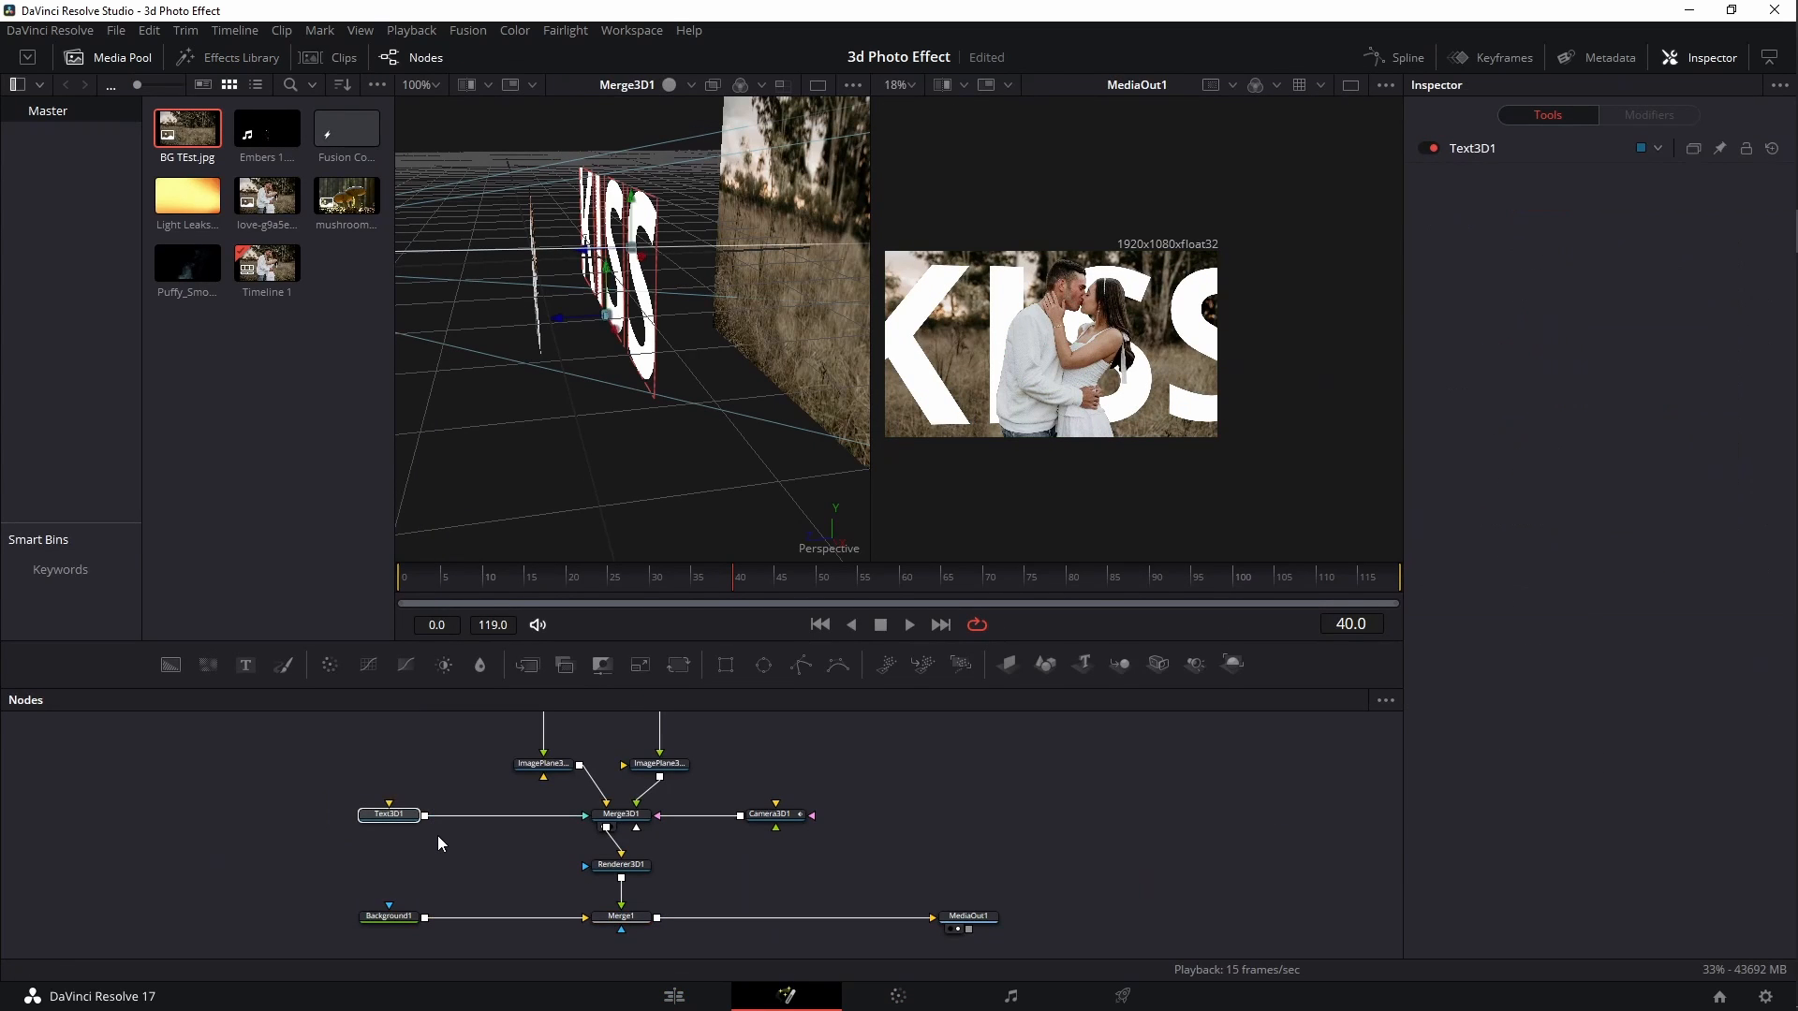
{"action": "key", "text": "Delete"}
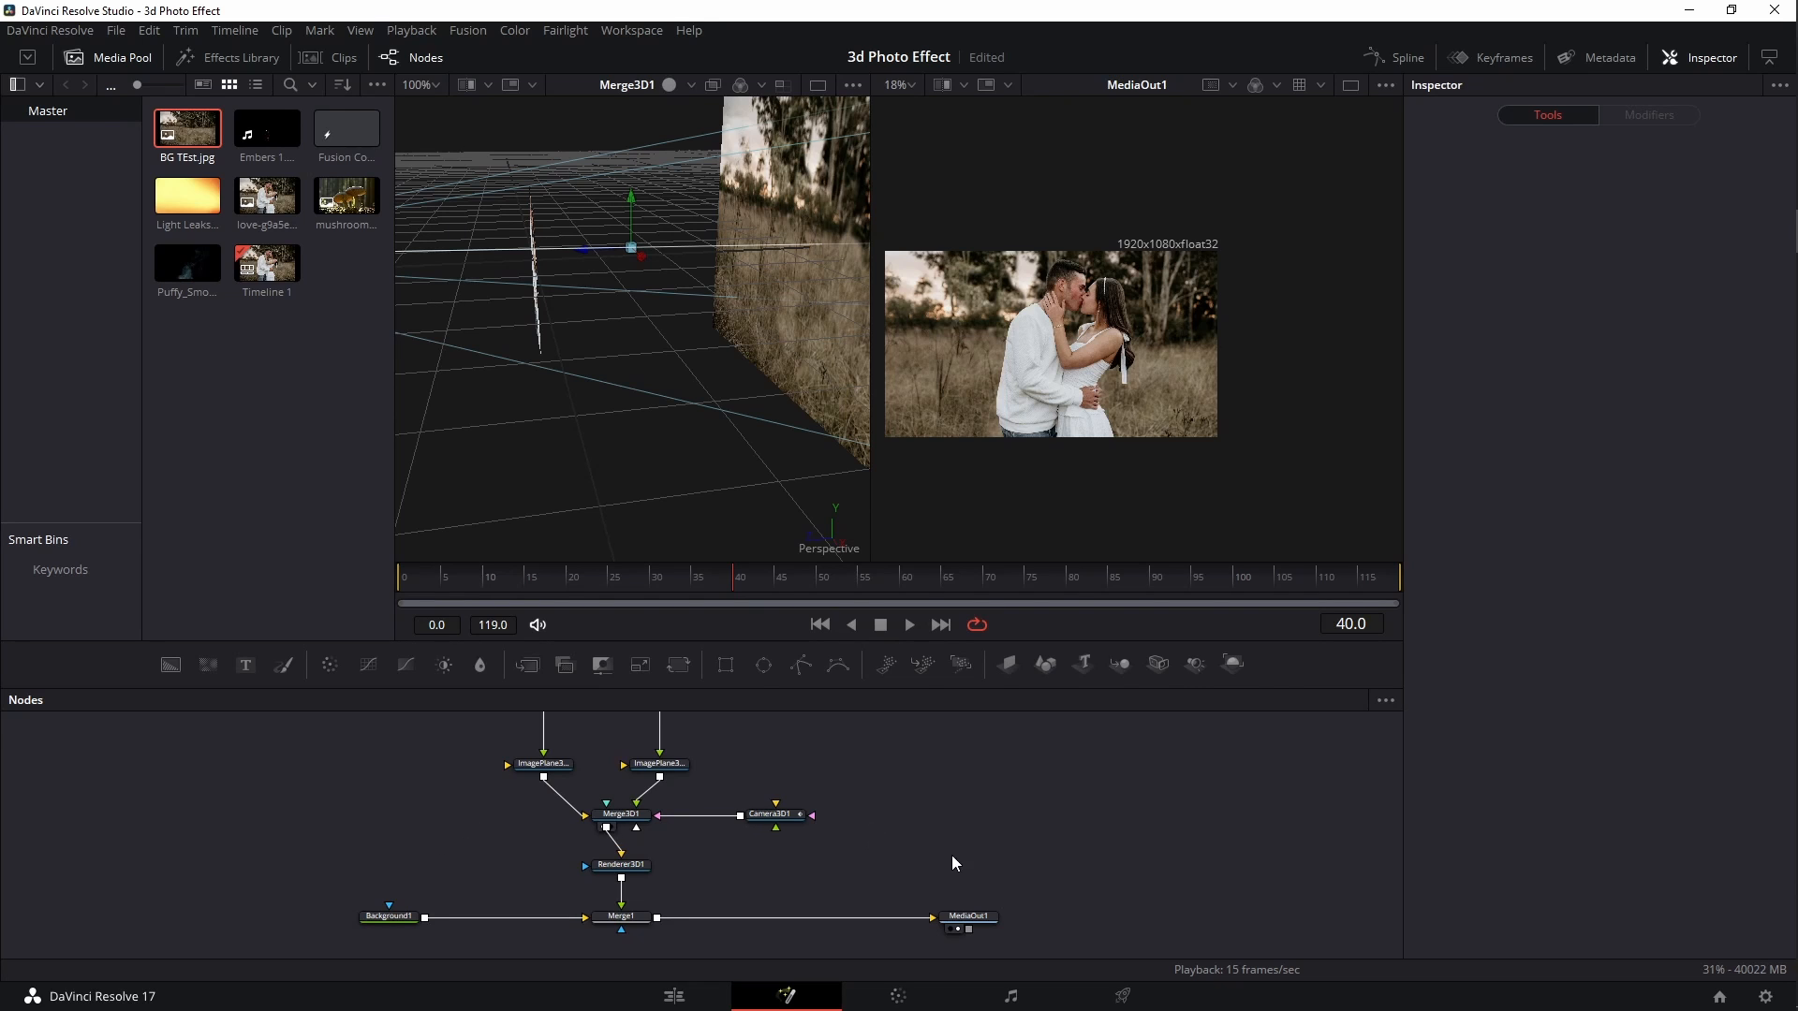
Move MediaOut1 farther from Merge1 and insert a Film Grain (FGr) node directly after Merge1
{"action": "left_click_drag", "start_coordinate": [952, 855], "coordinate": [850, 841]}
{"action": "left_click_drag", "start_coordinate": [885, 909], "coordinate": [1079, 910]}
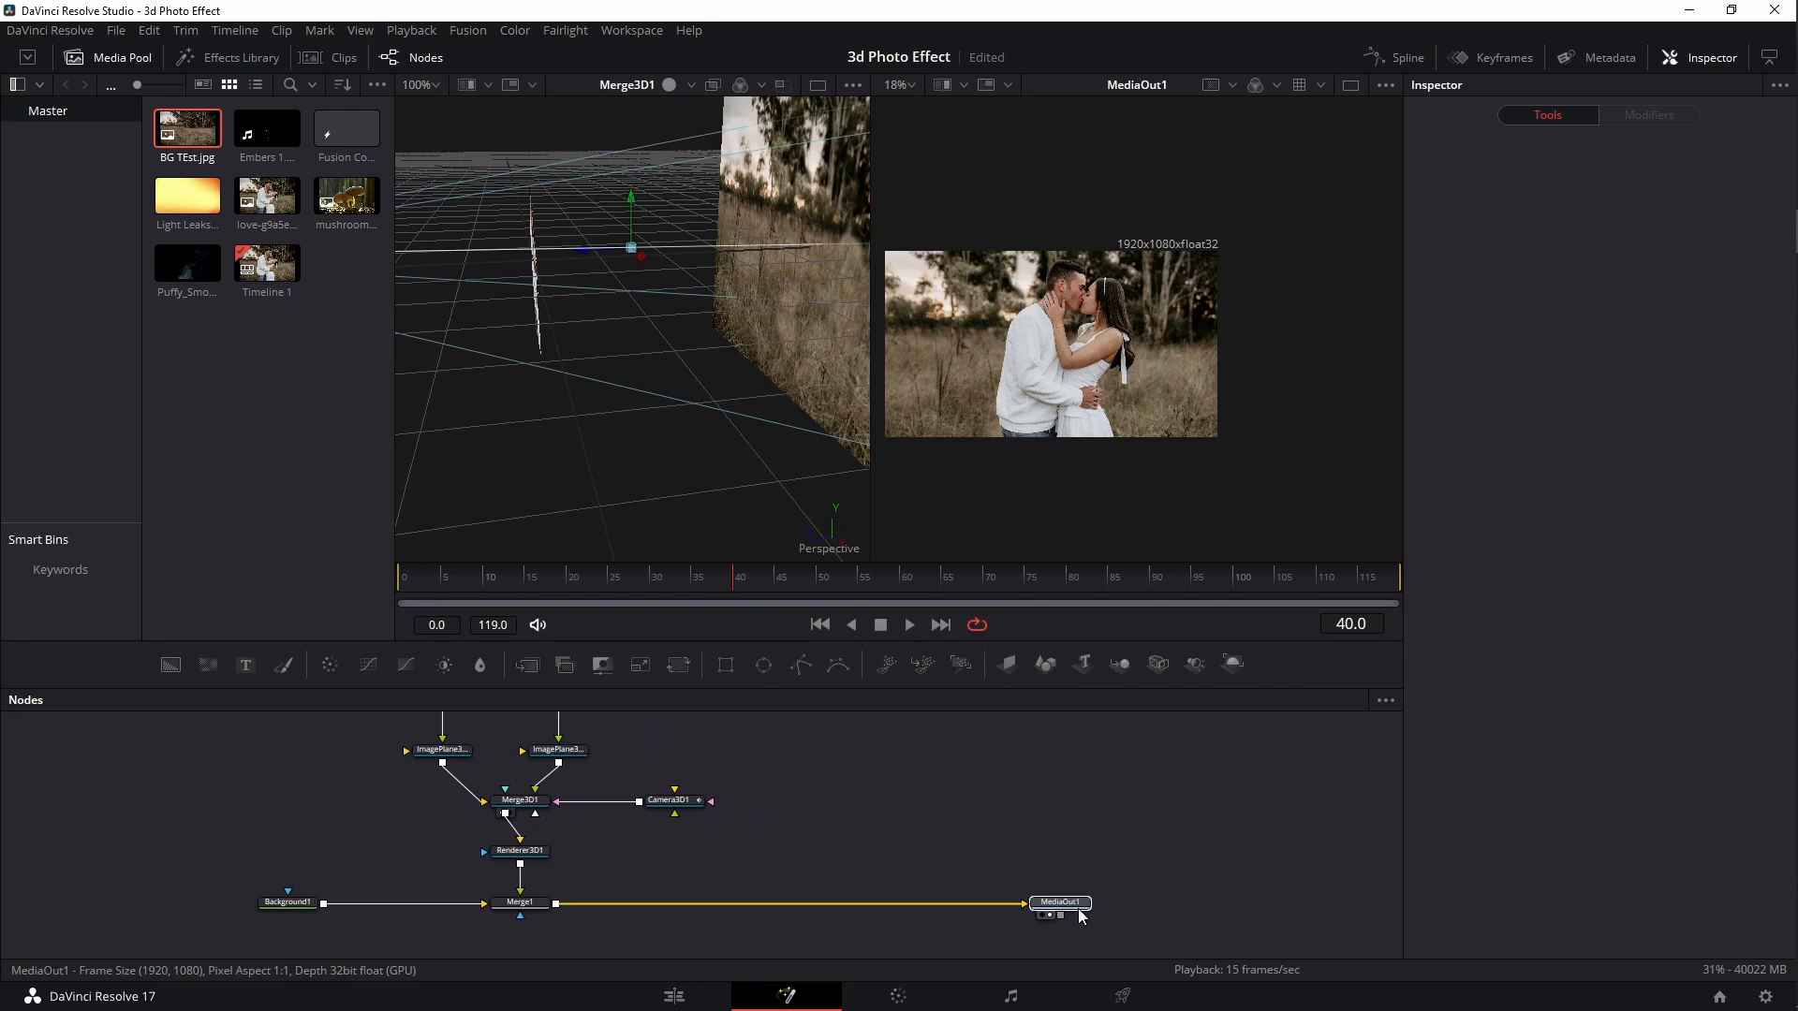
{"action": "left_click", "coordinate": [529, 901]}
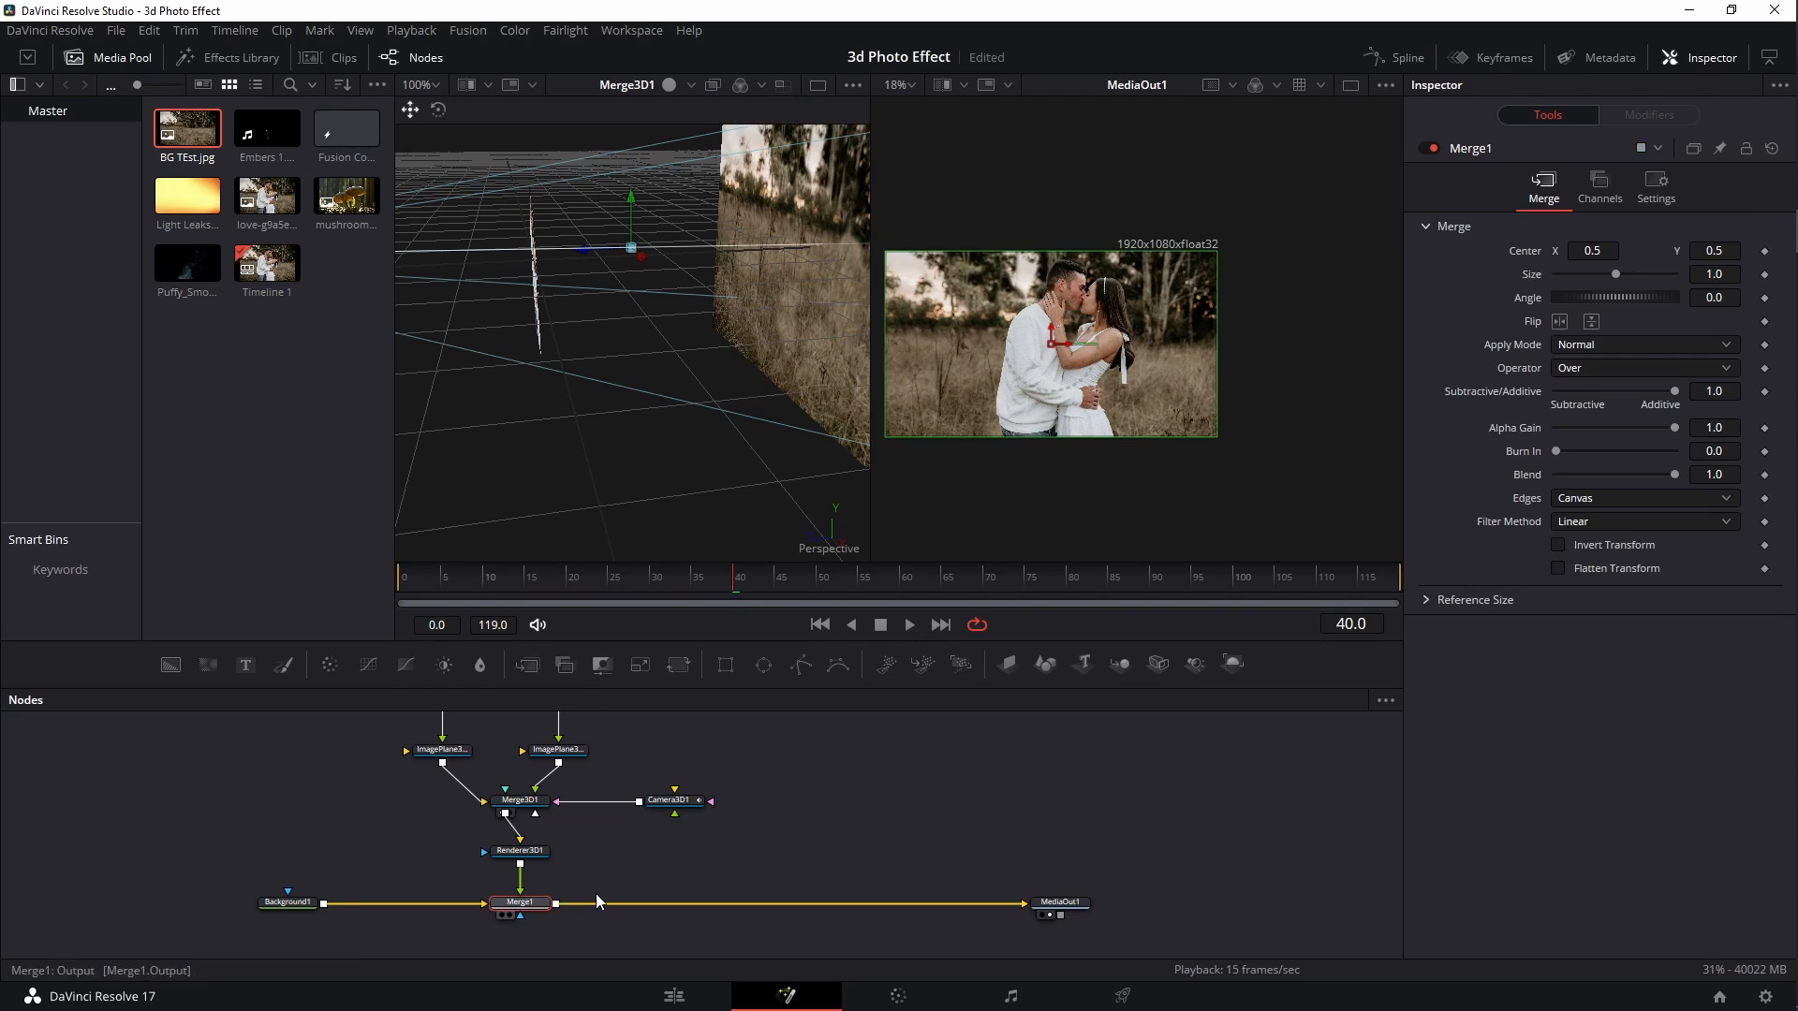
{"action": "key", "text": "shift+space"}
{"action": "type", "text": "f"}
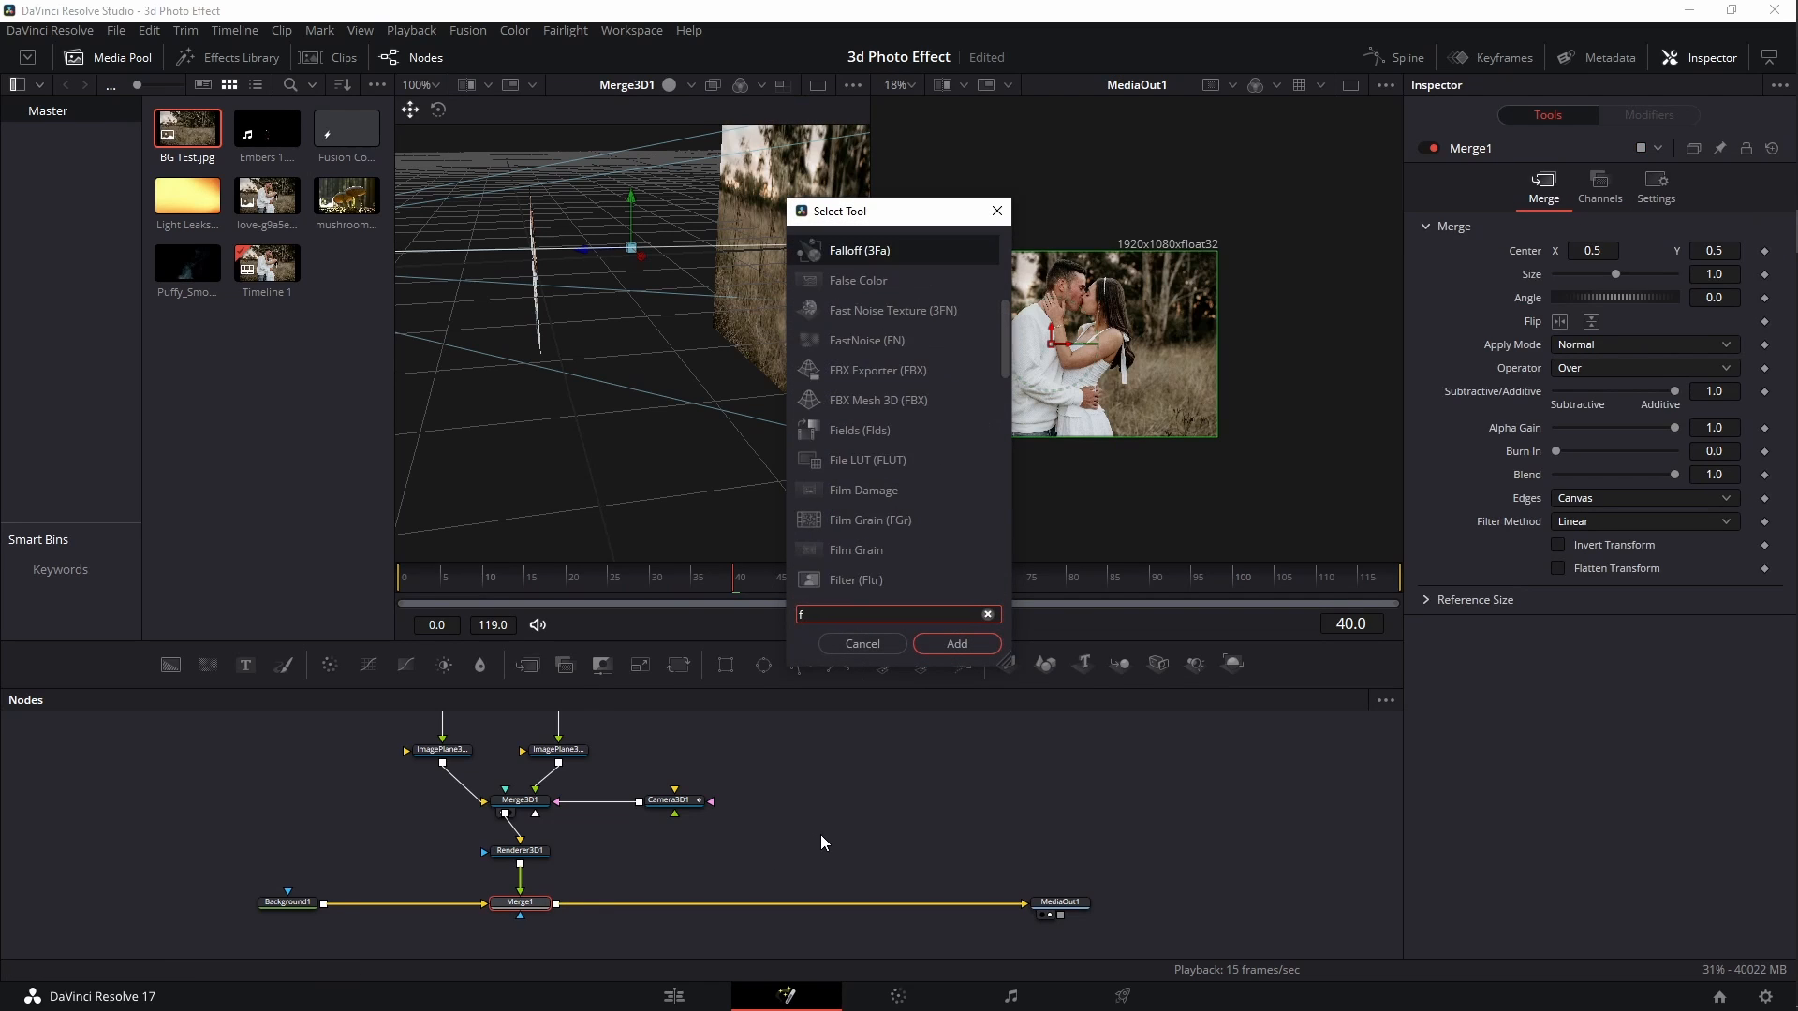
{"action": "type", "text": "i"}
{"action": "key", "text": "BackSpace"}
{"action": "key", "text": "BackSpace"}
{"action": "type", "text": "gra"}
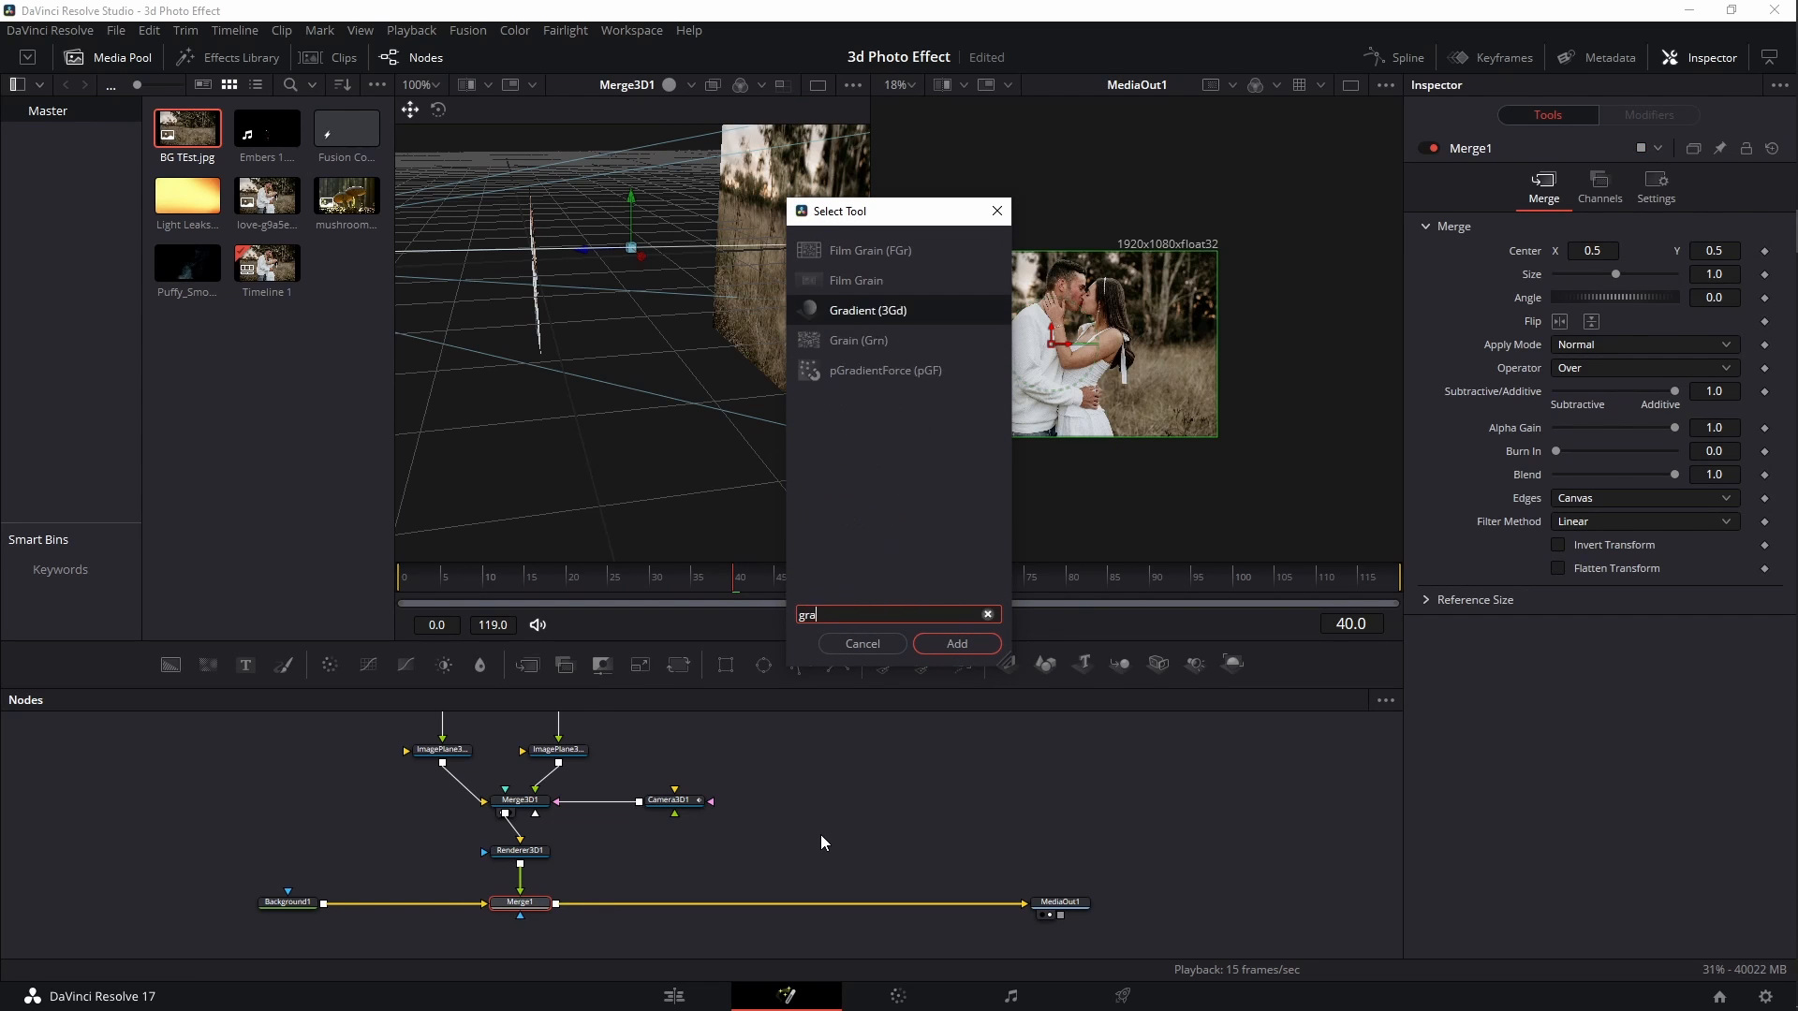
{"action": "type", "text": "in"}
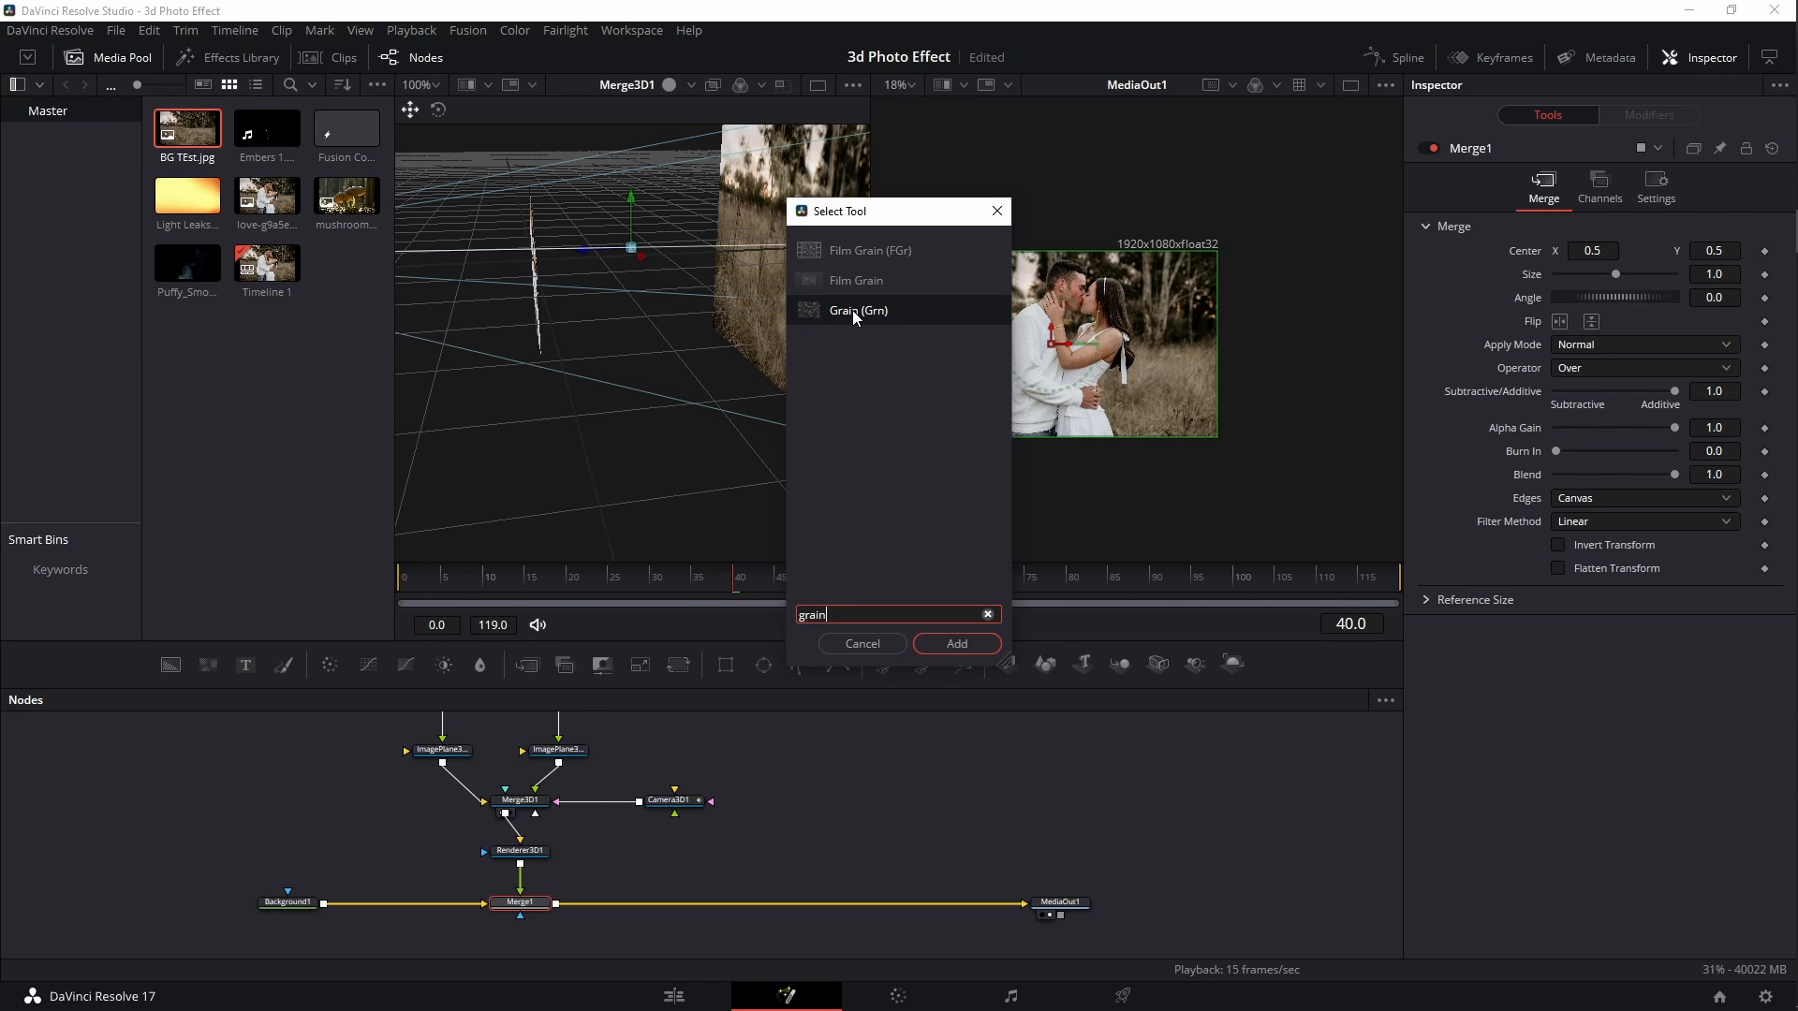
{"action": "left_click", "coordinate": [849, 250]}
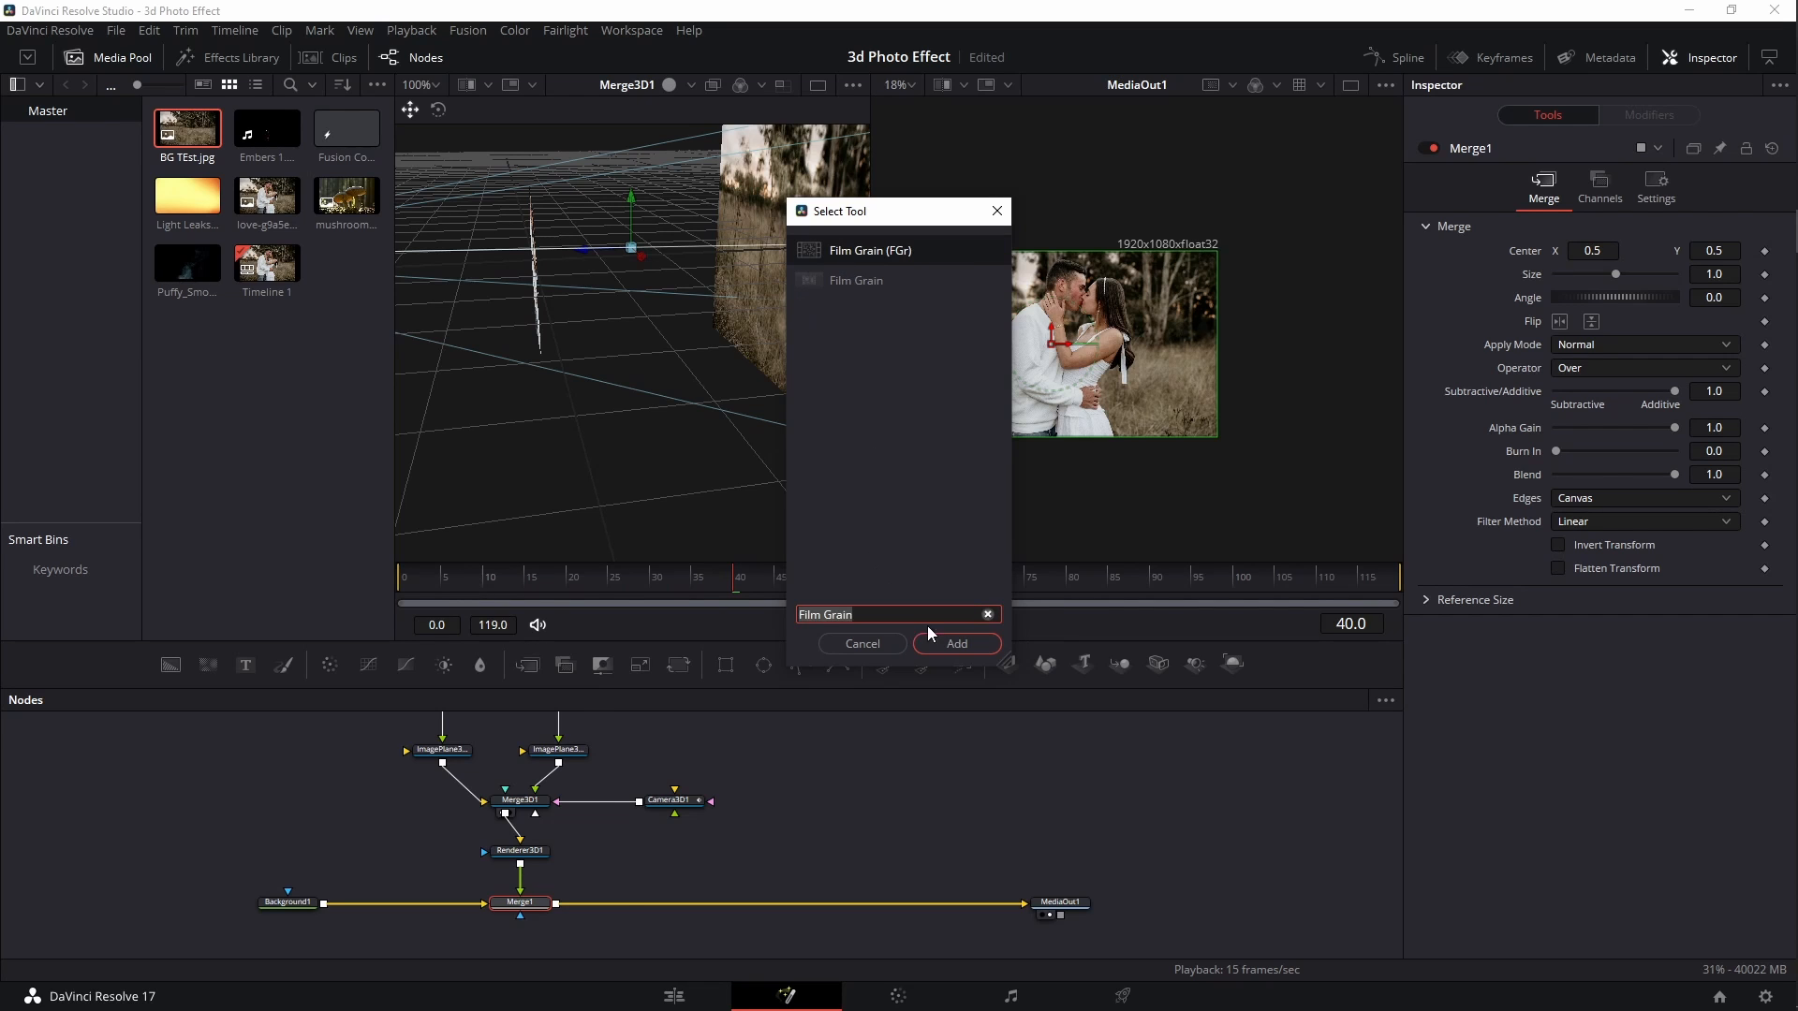
{"action": "left_click", "coordinate": [960, 642]}
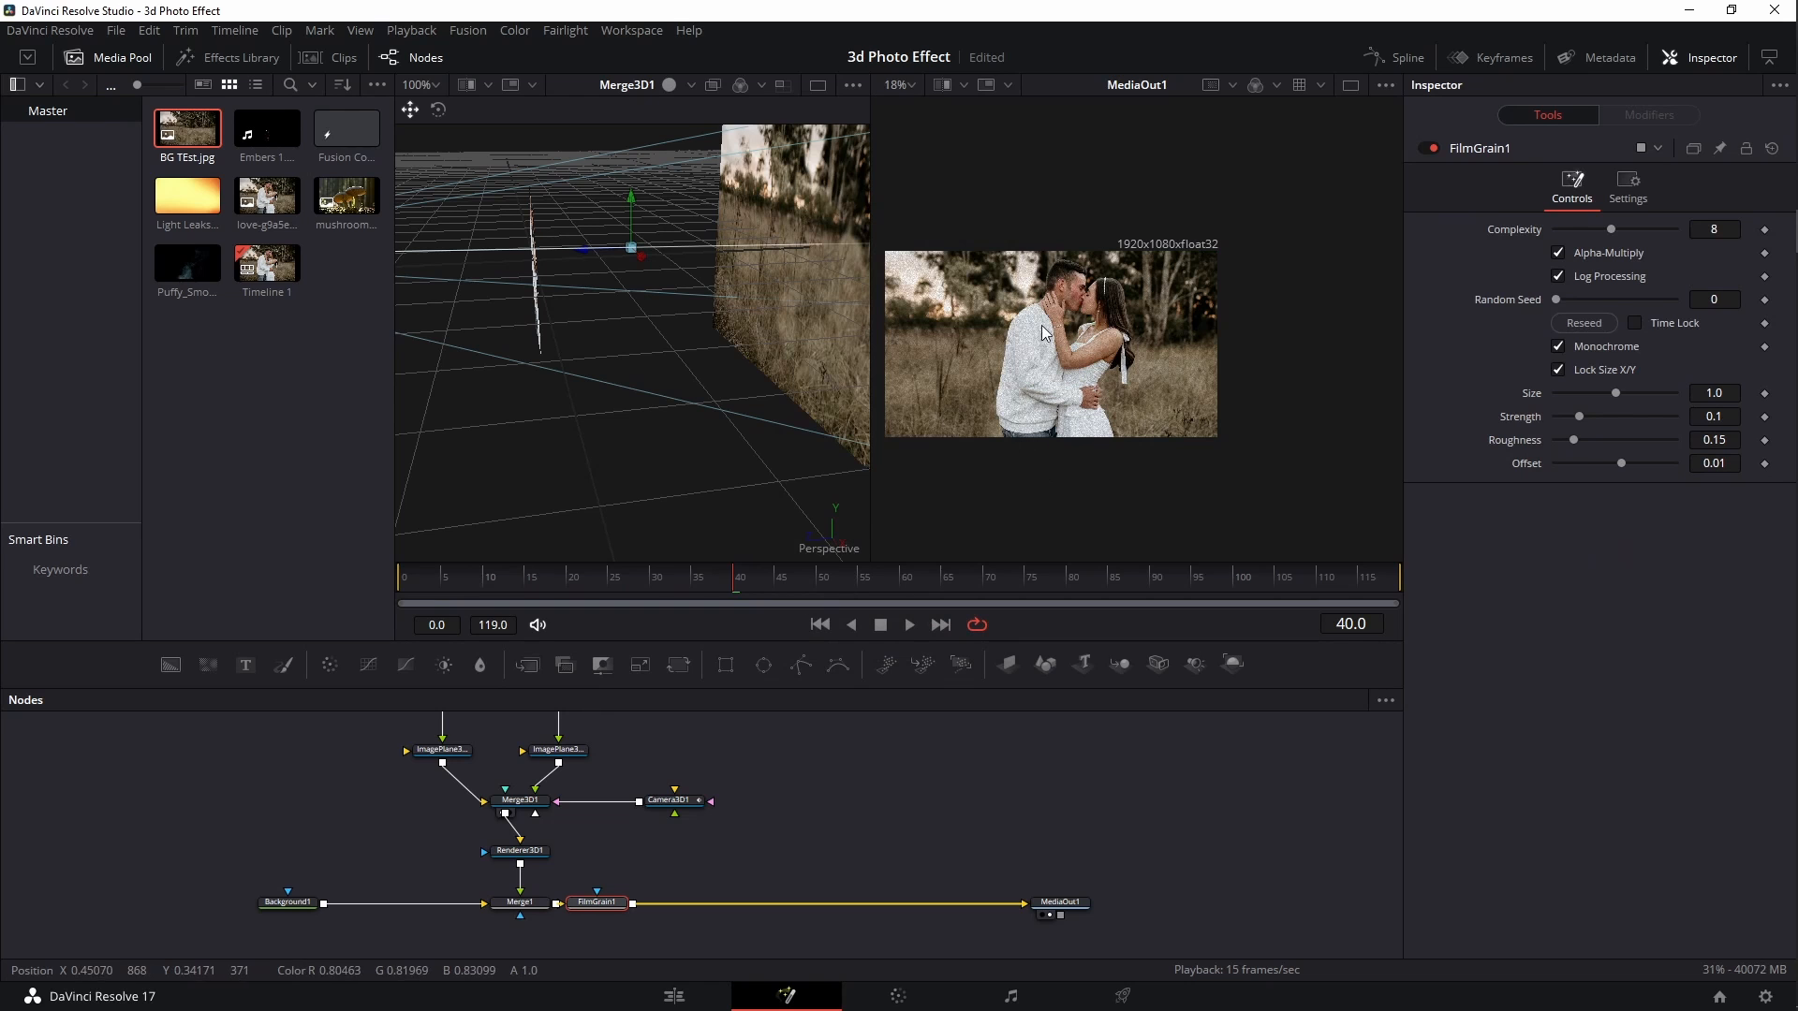
Lower the film grain strength to about 0.03 while checking the couple up close
{"action": "scroll", "coordinate": [1059, 350], "scroll_direction": "up", "scroll_amount": 5}
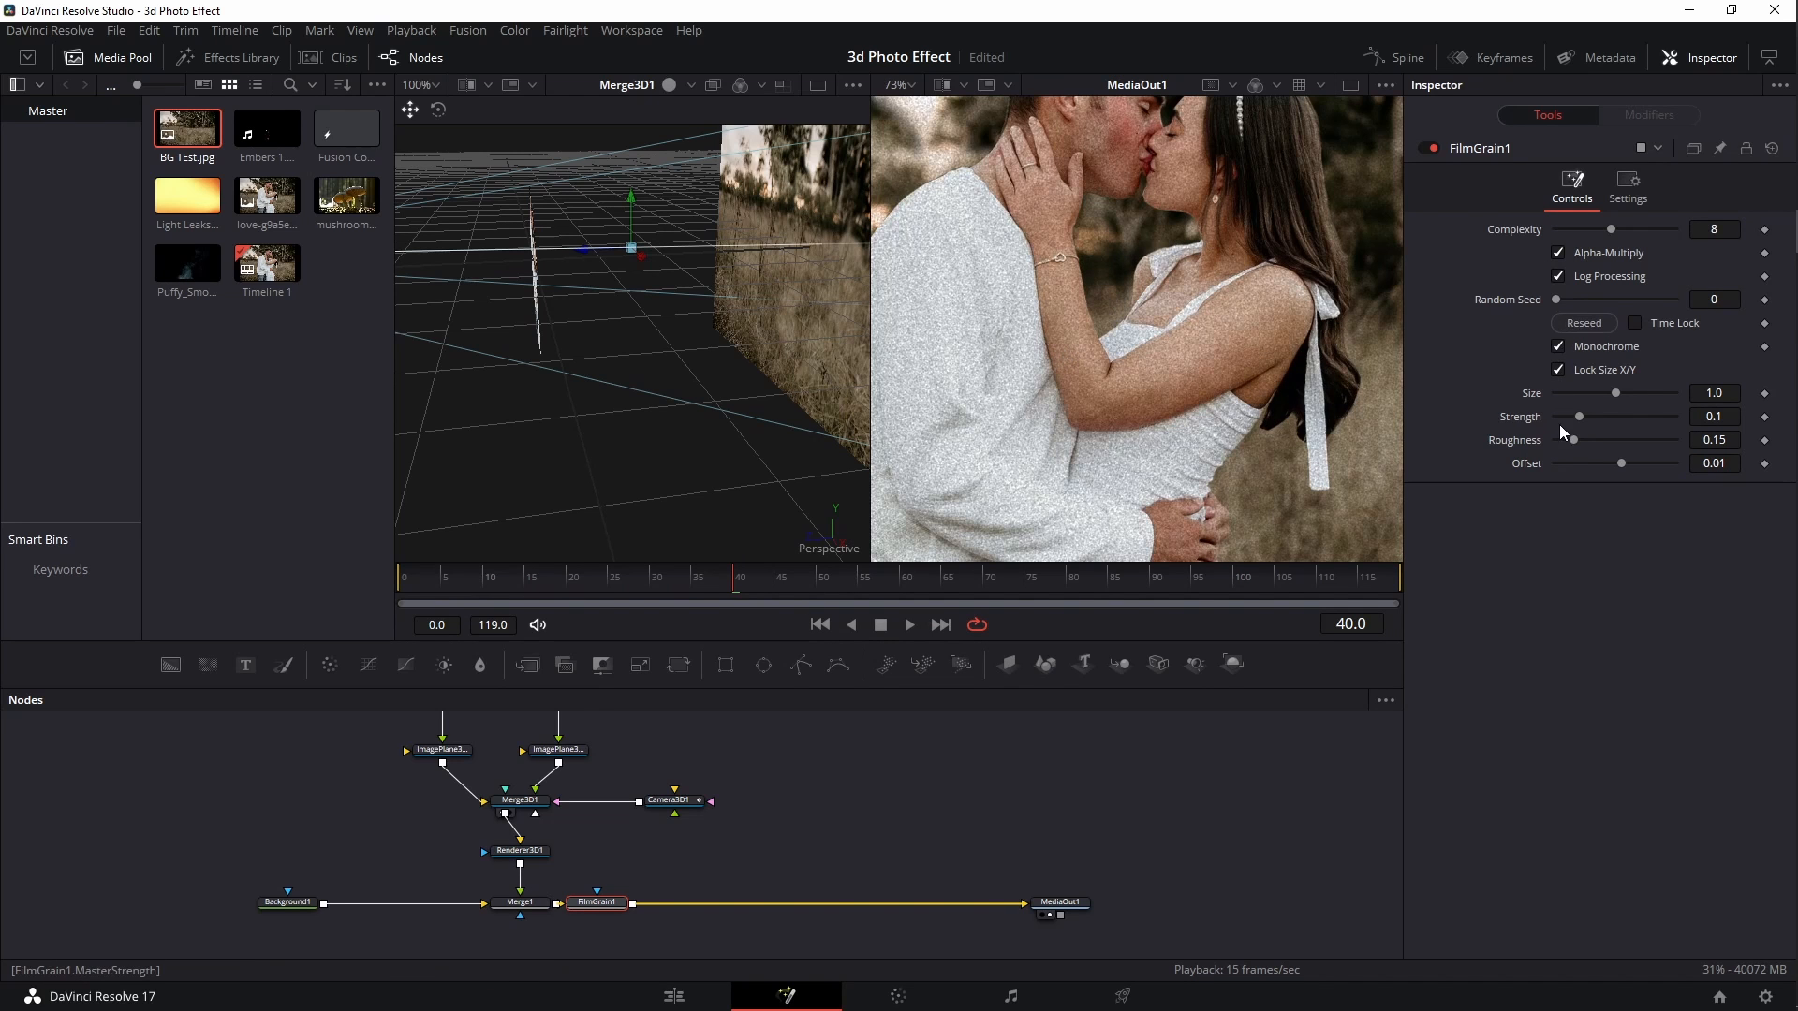
{"action": "left_click_drag", "start_coordinate": [1577, 418], "coordinate": [1417, 423]}
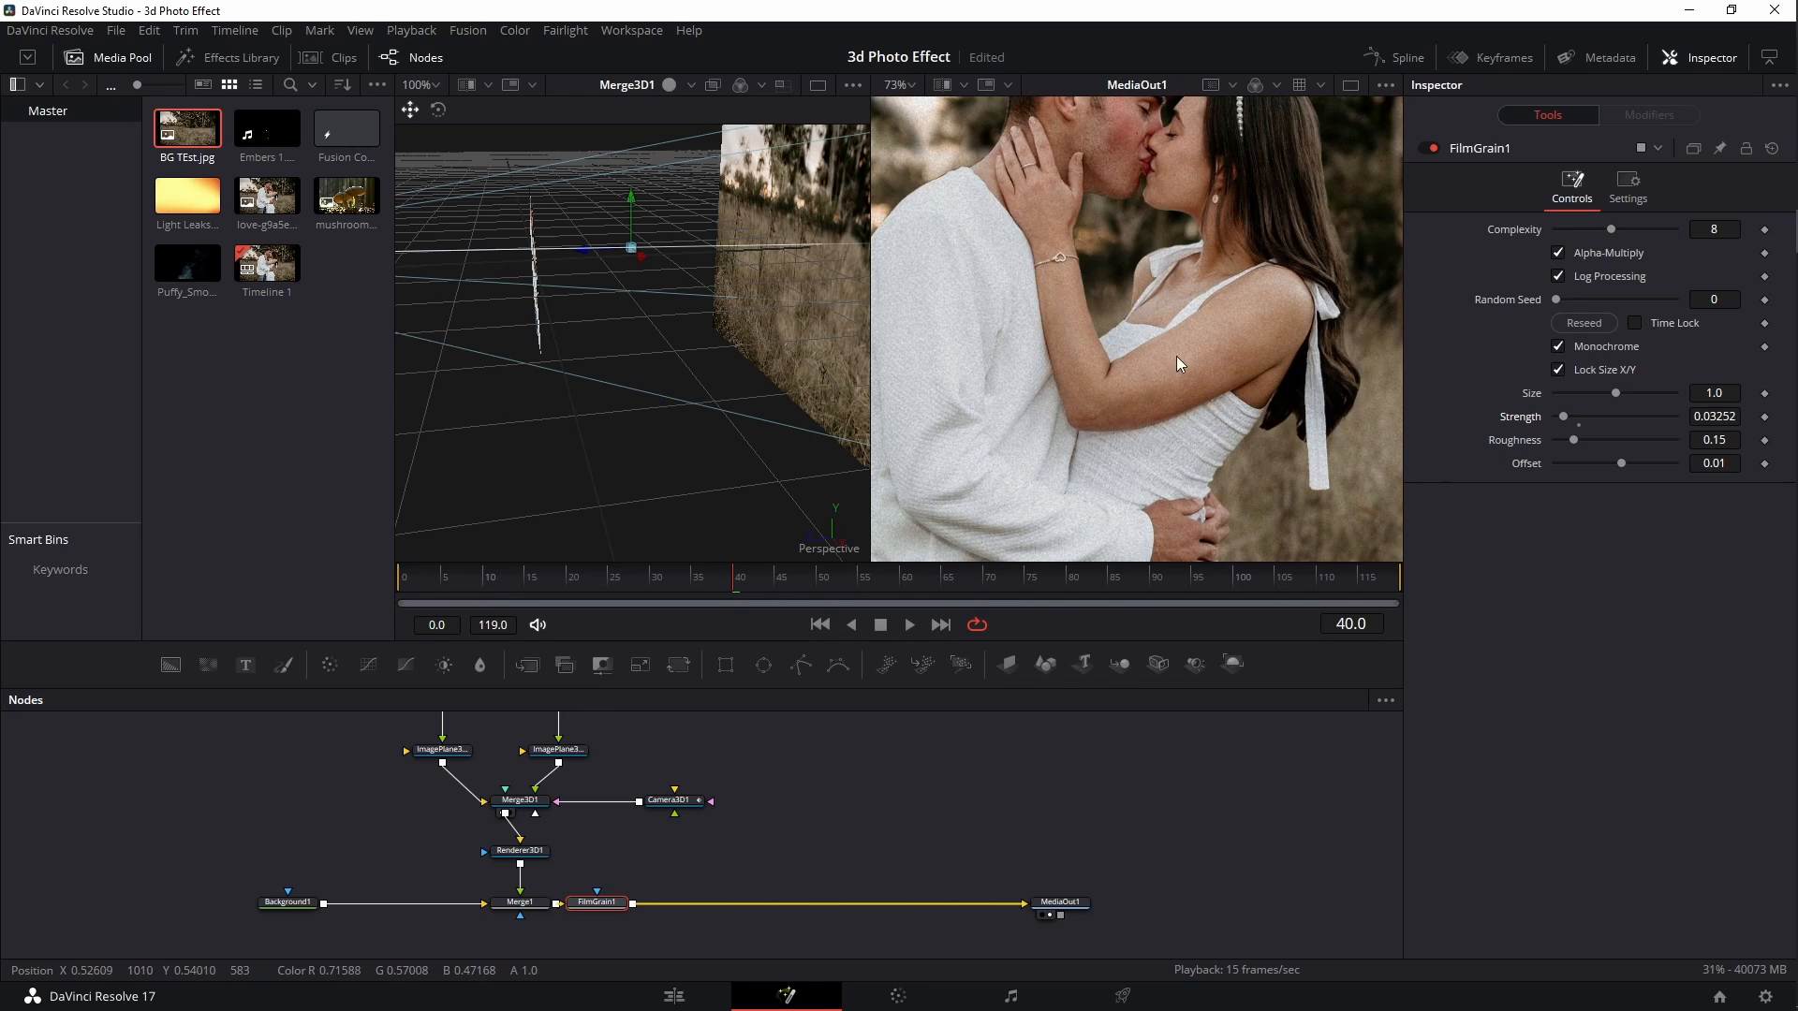
{"action": "scroll", "coordinate": [1086, 345], "scroll_direction": "down", "scroll_amount": 5}
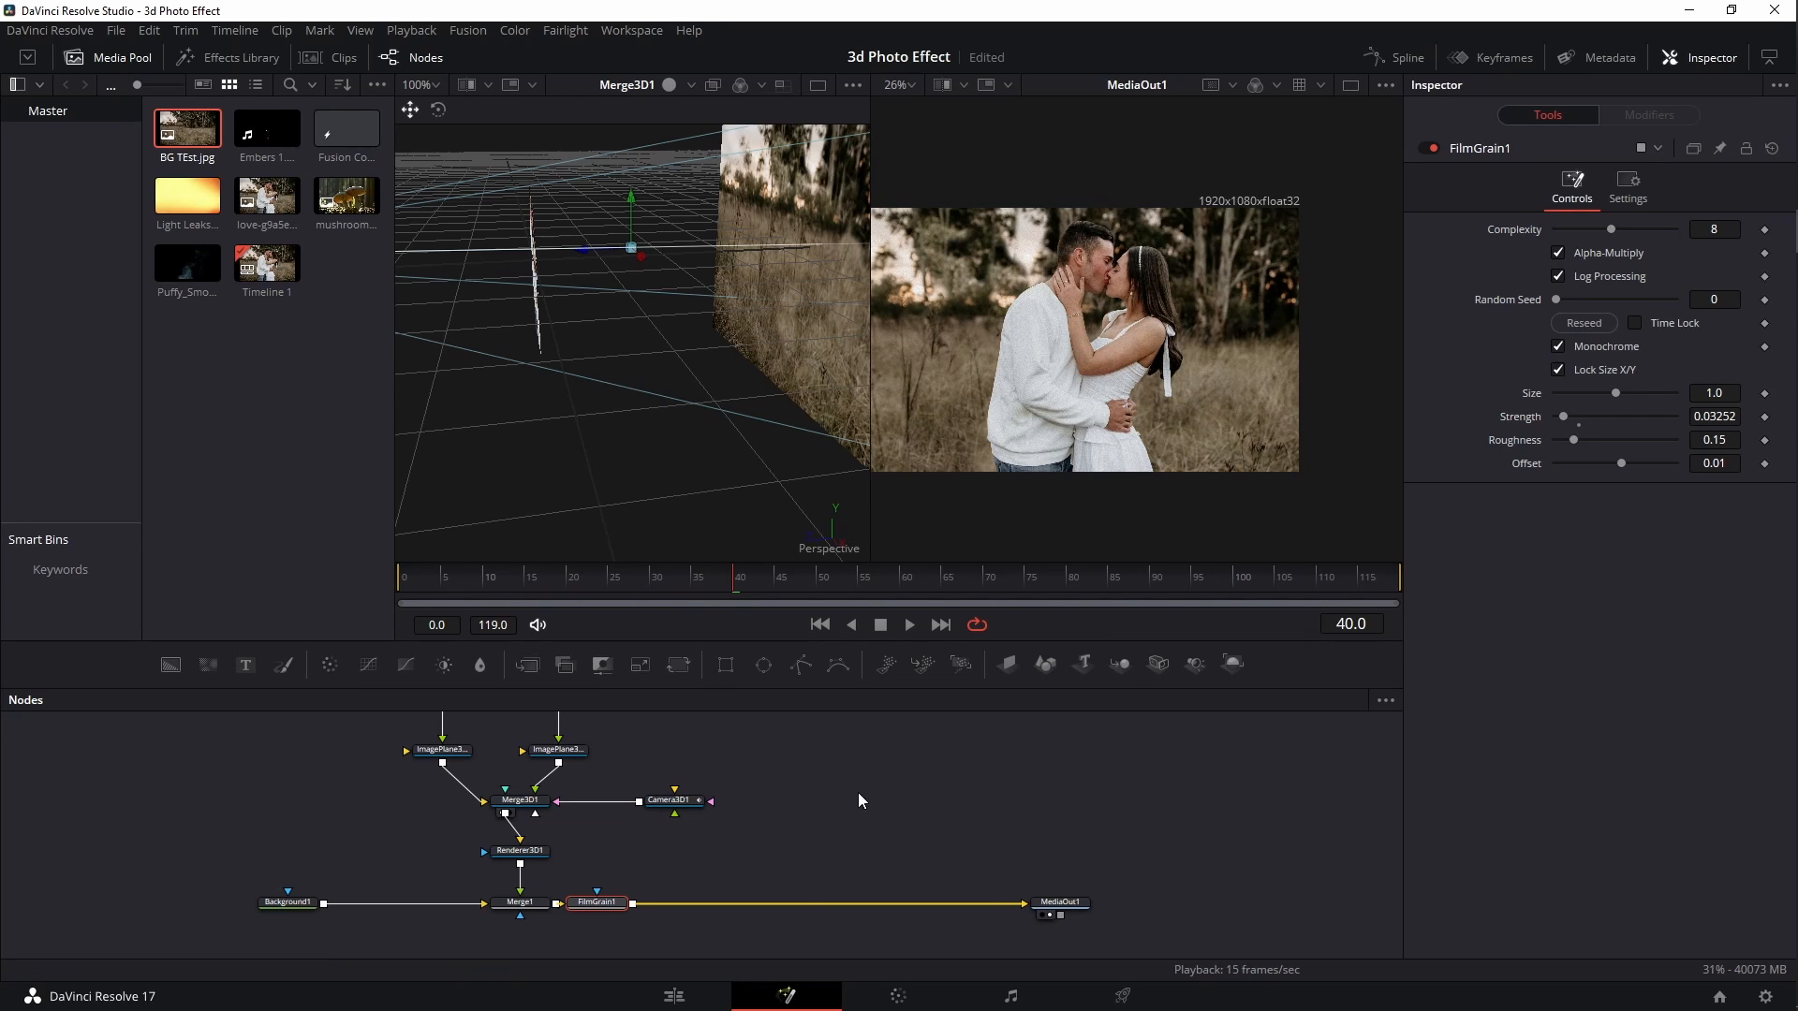
Add Light Leaks 3.mov to the node graph, merge it over the FilmGrain1 output and play the composite from frame 0
{"action": "left_click_drag", "start_coordinate": [189, 208], "coordinate": [791, 828]}
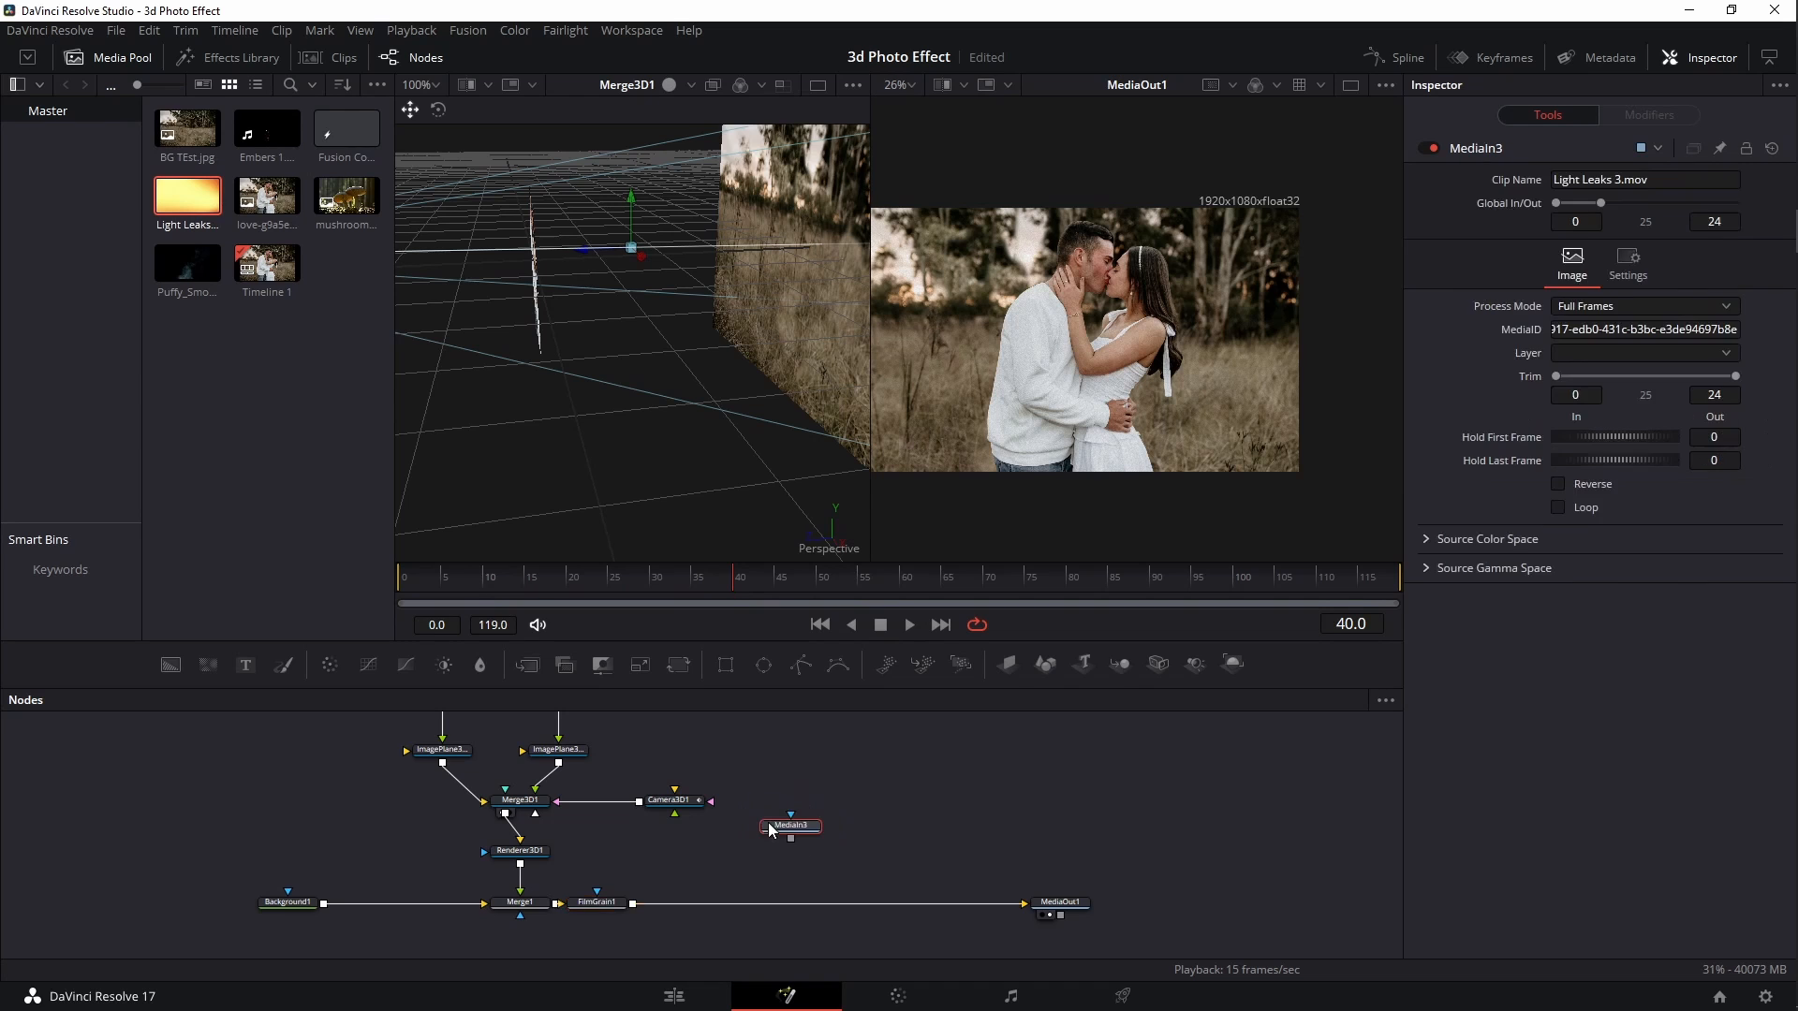
{"action": "left_click_drag", "start_coordinate": [736, 575], "coordinate": [400, 573]}
{"action": "left_click_drag", "start_coordinate": [790, 839], "coordinate": [633, 909]}
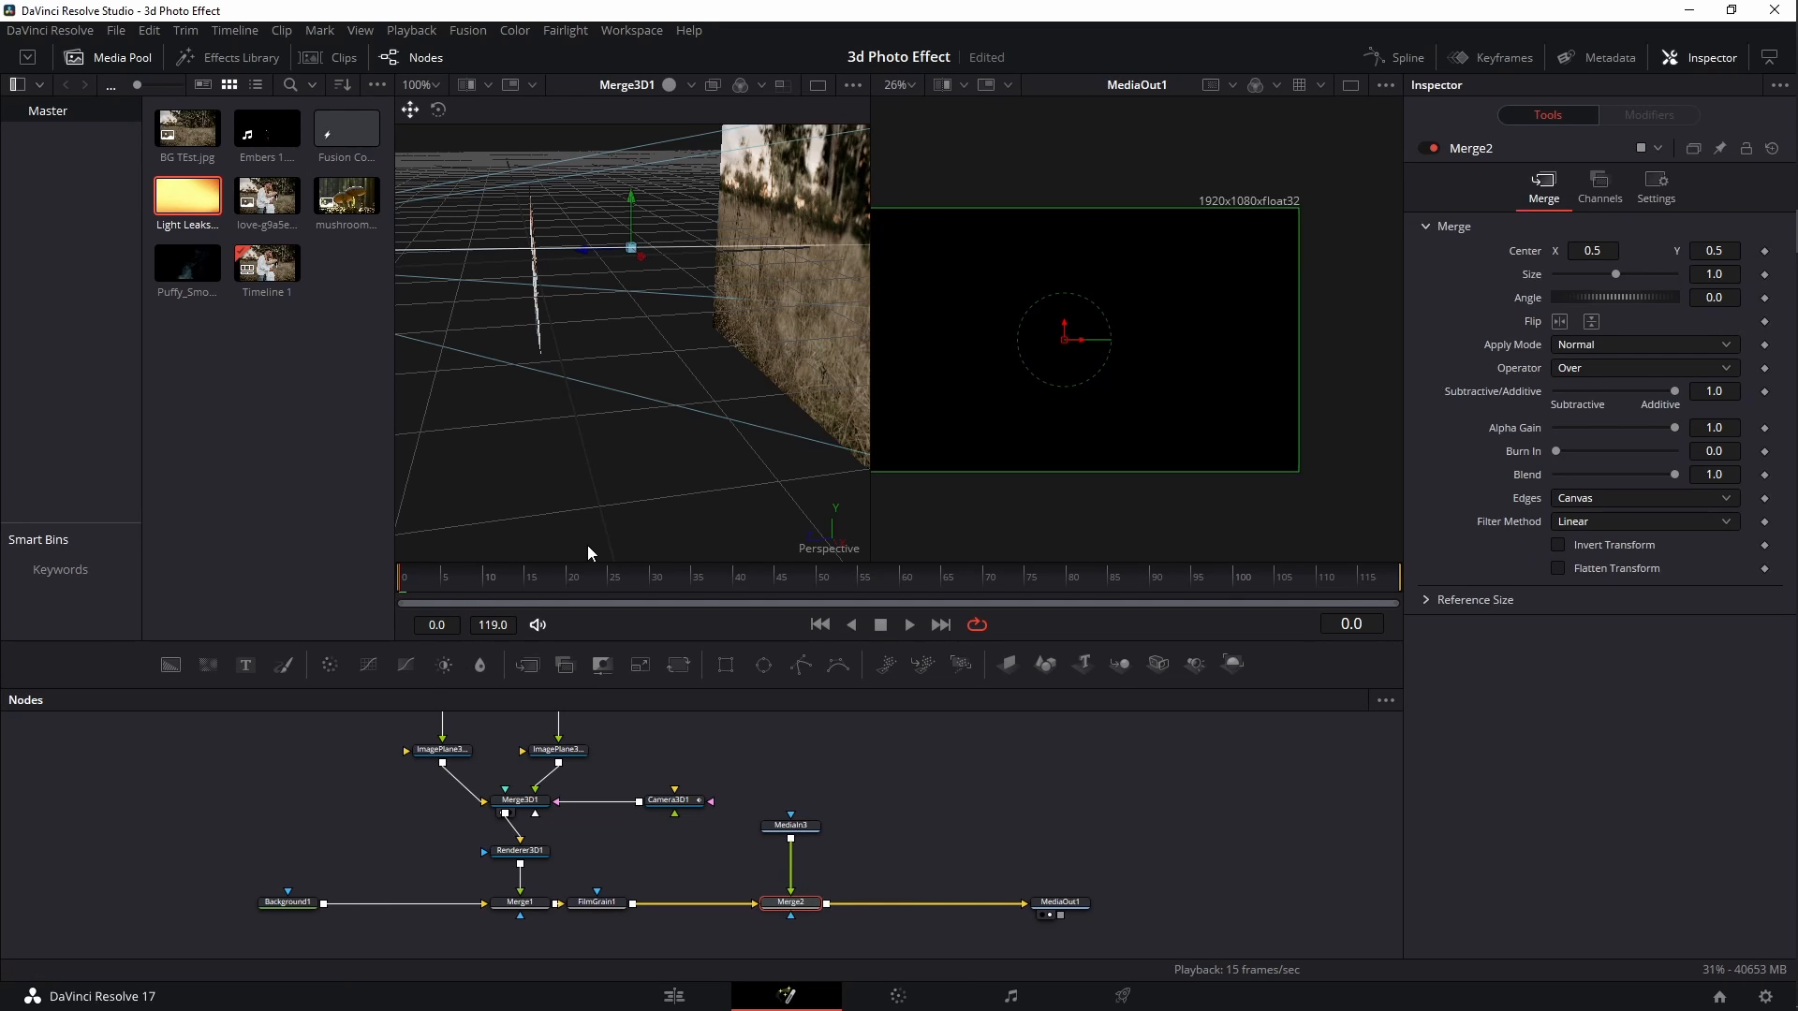
{"action": "key", "text": "space"}
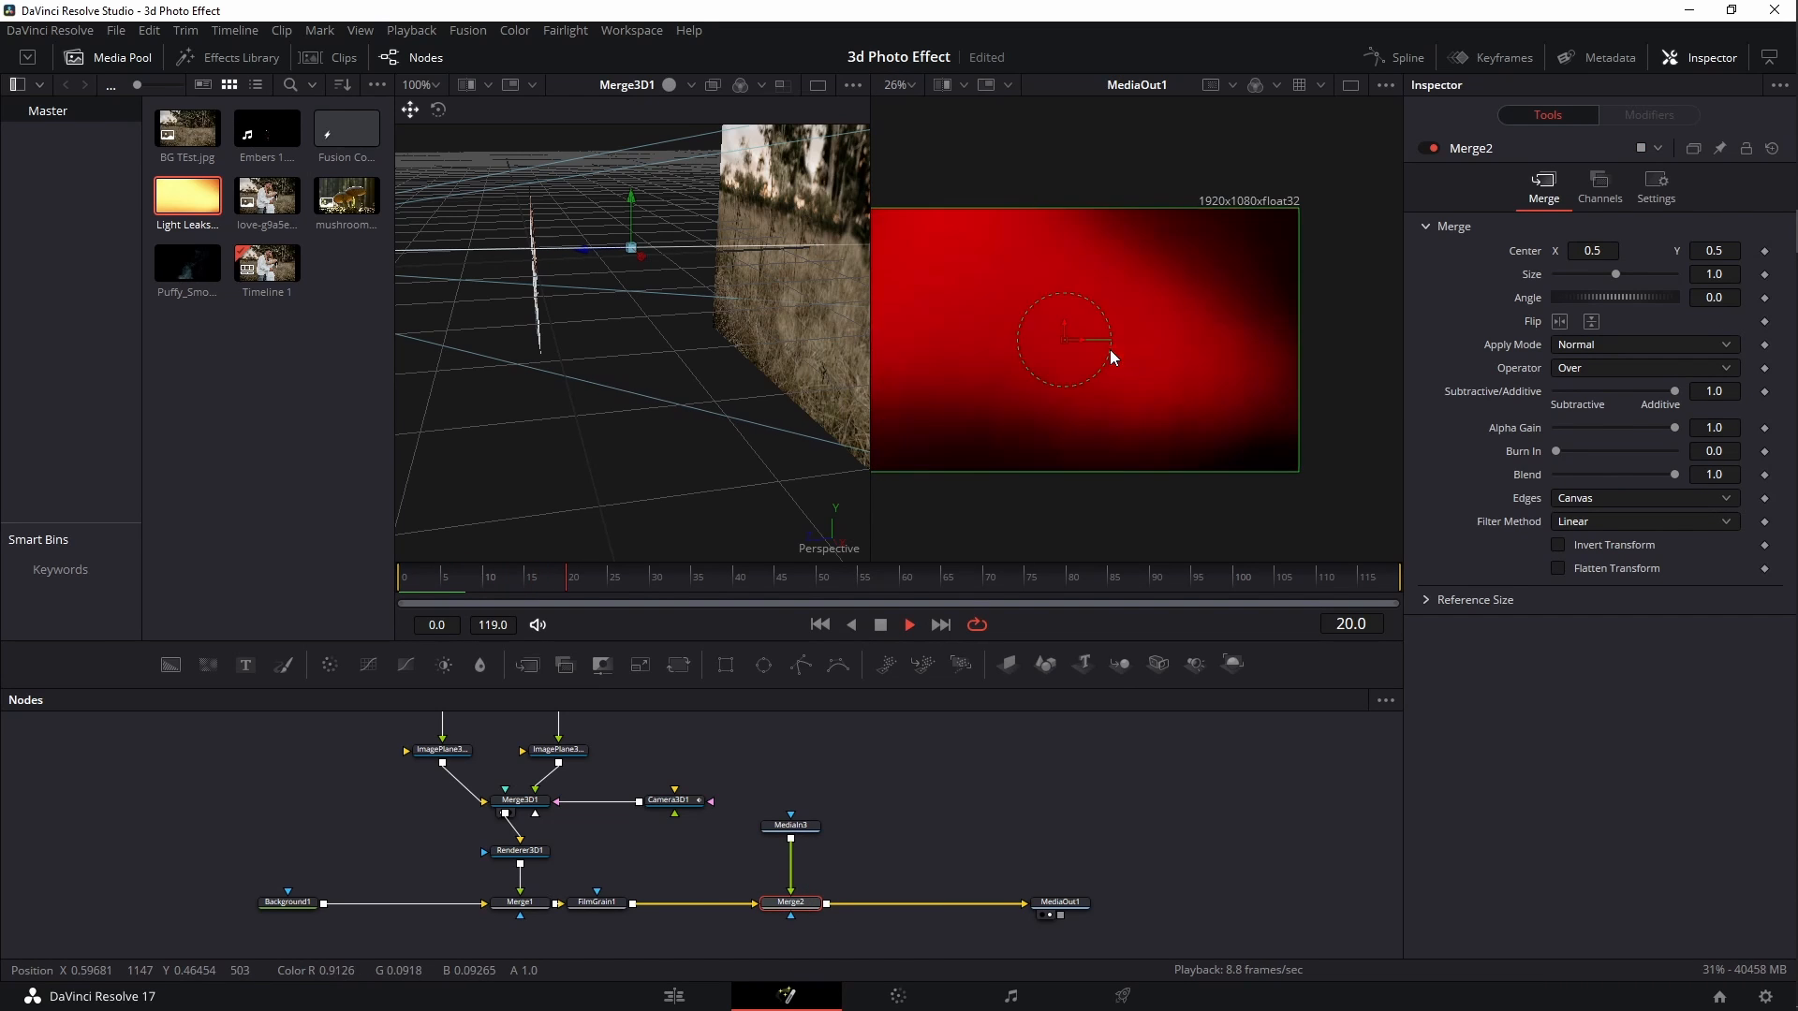
{"action": "key", "text": "space"}
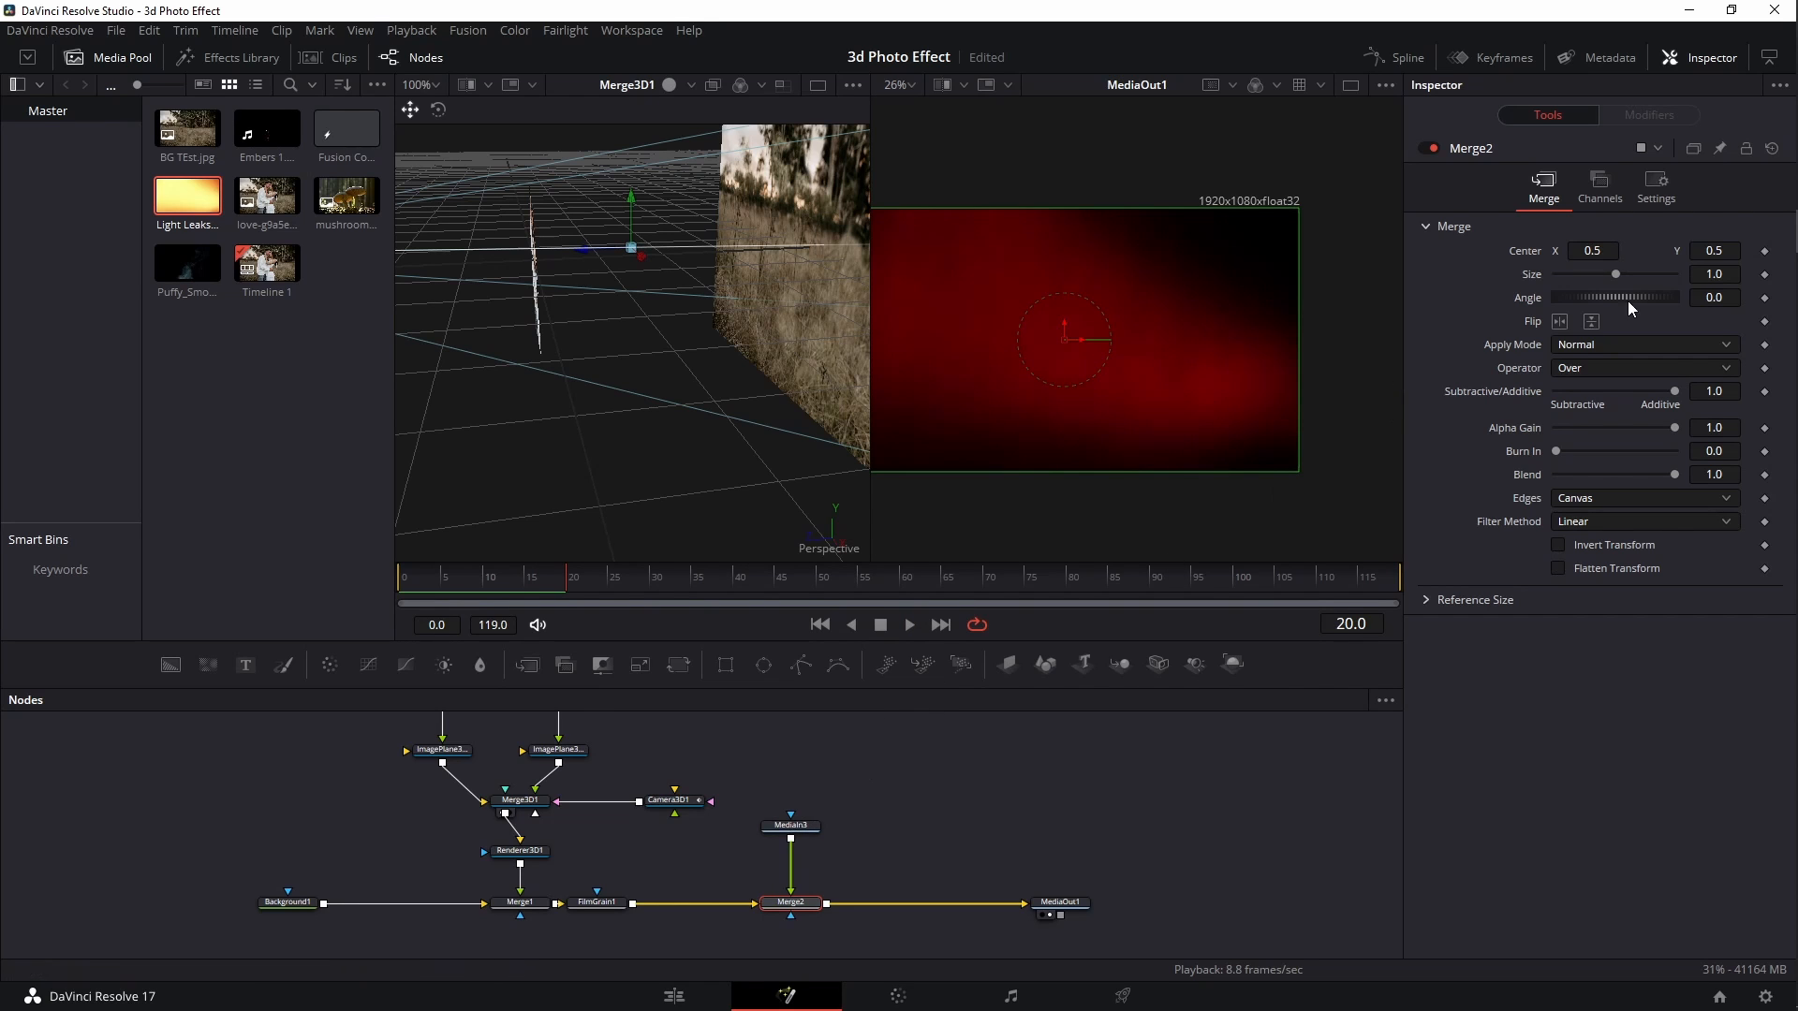
Set Merge2's apply mode to Screen and play the light leak composite from frame 0
{"action": "left_click", "coordinate": [1586, 351]}
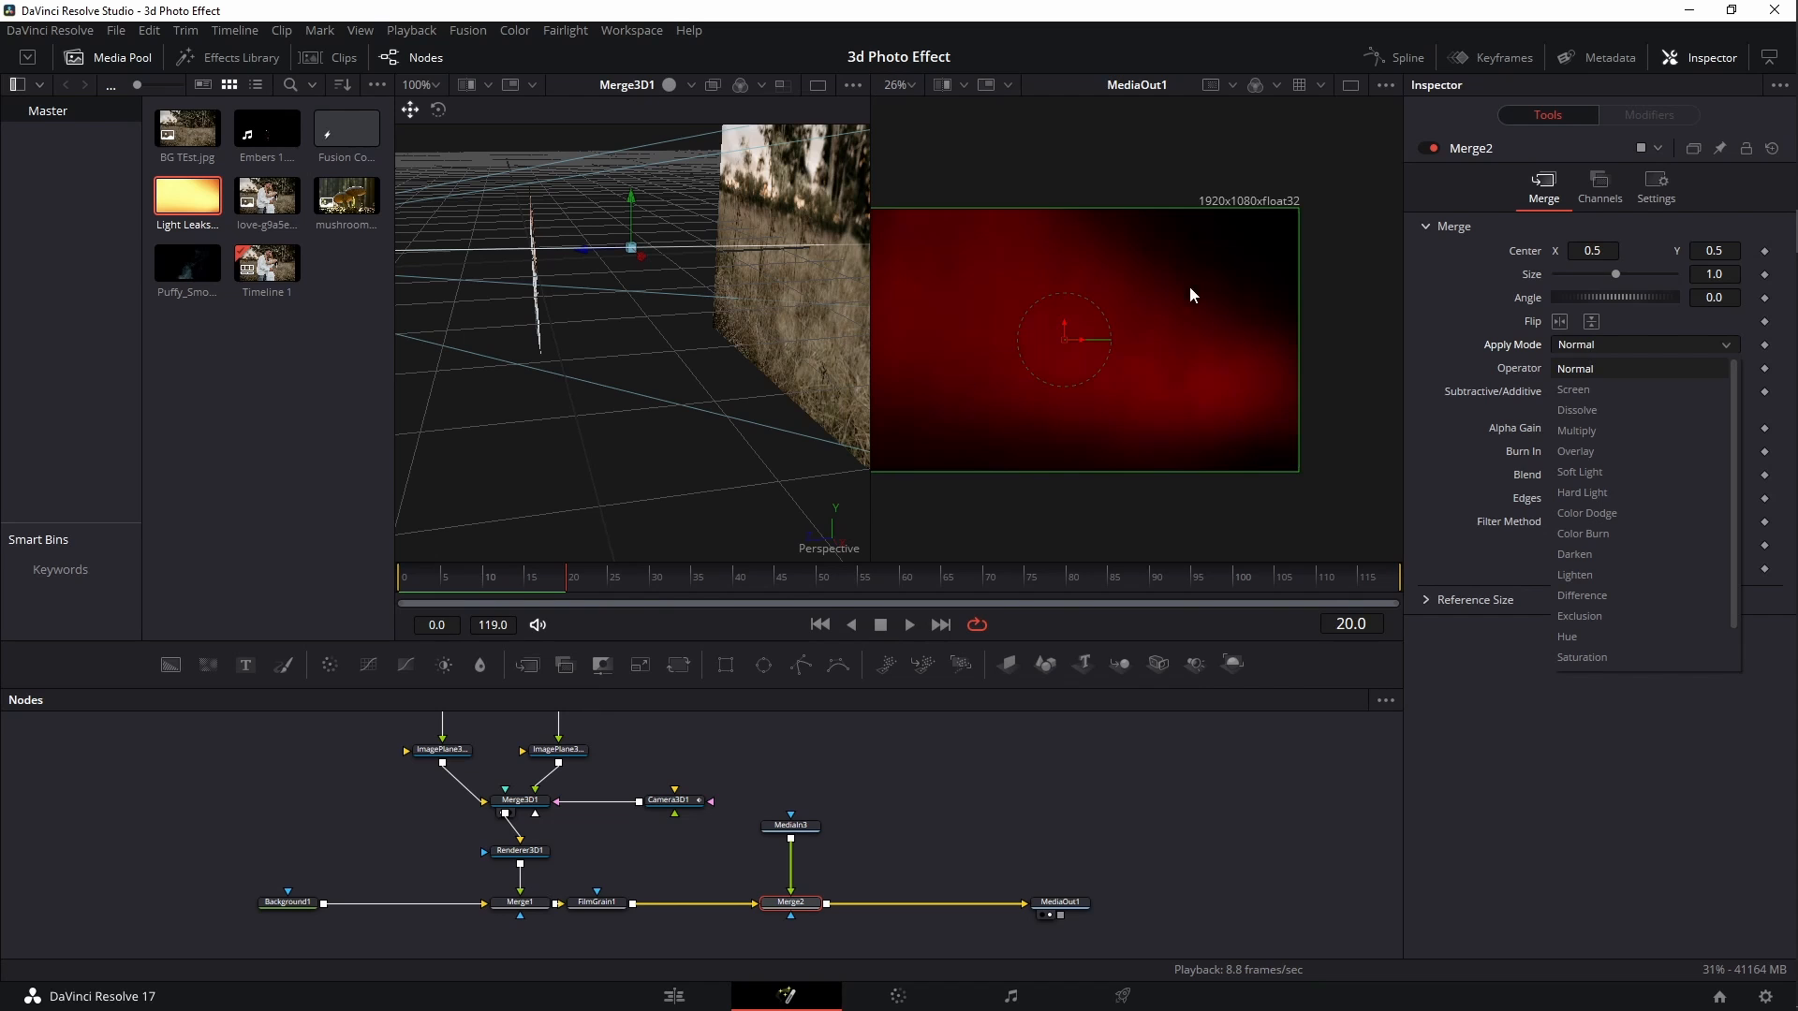
{"action": "left_click", "coordinate": [1576, 390]}
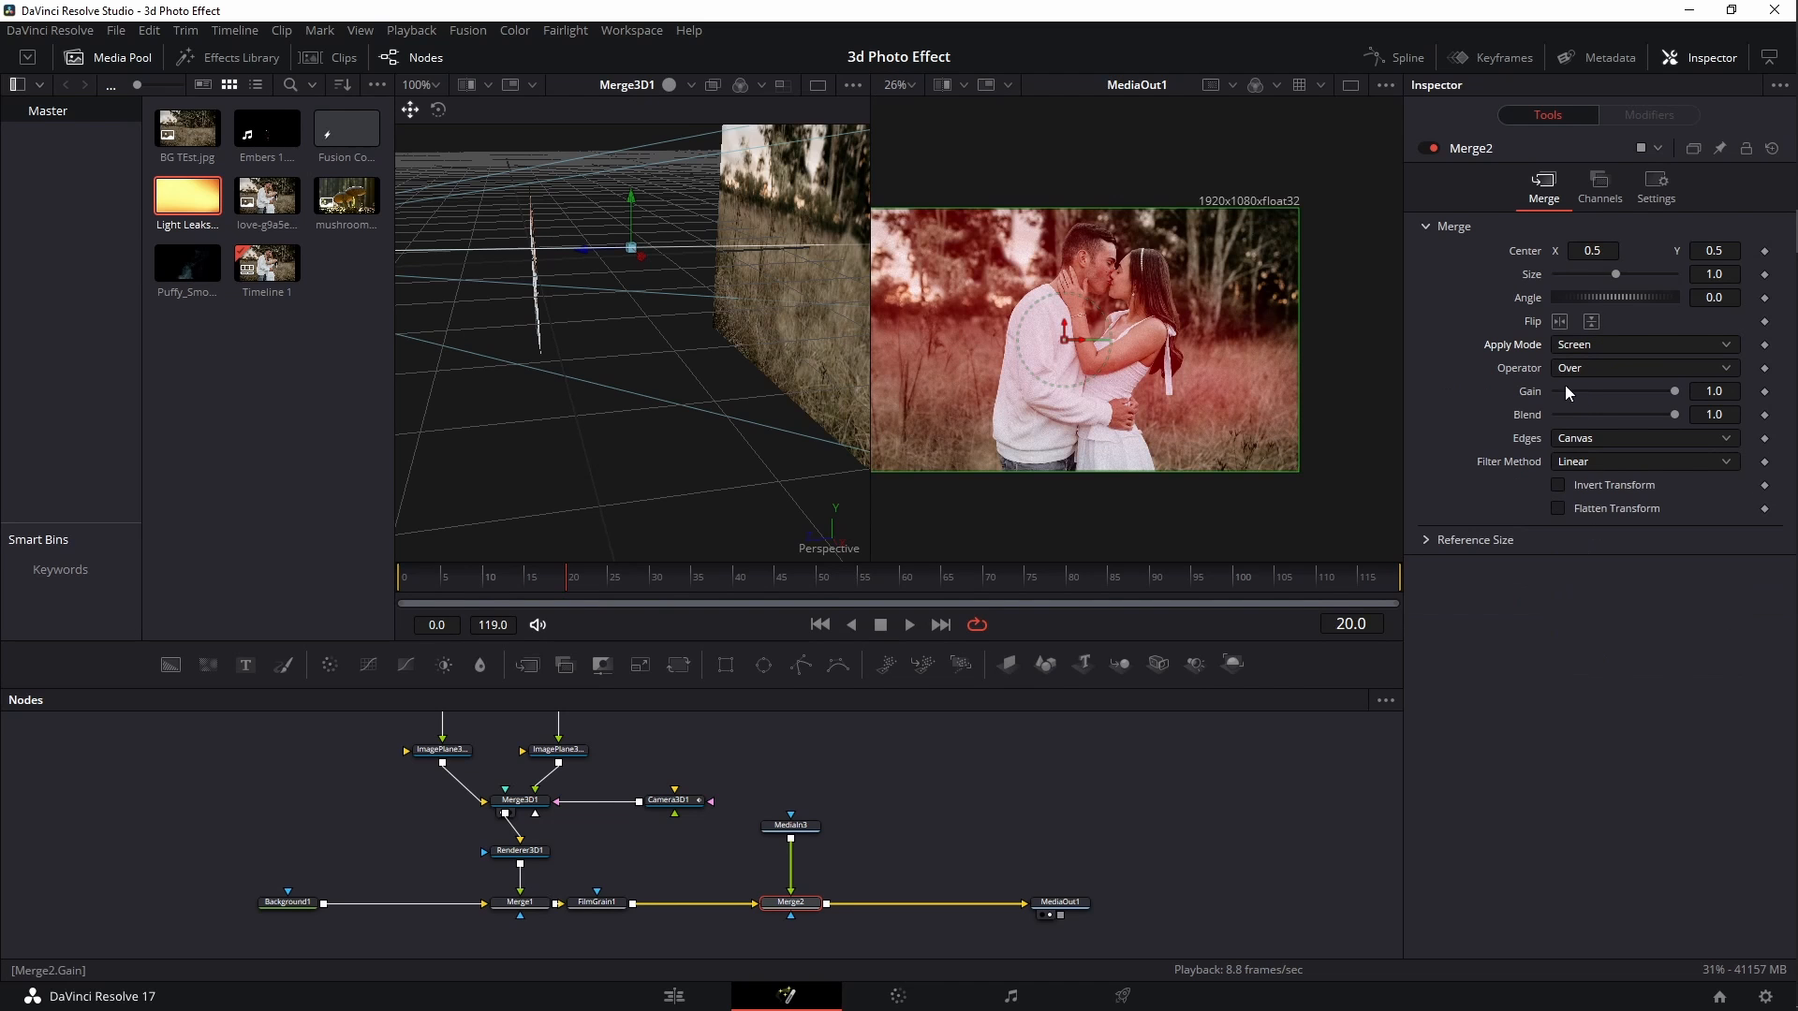
{"action": "left_click_drag", "start_coordinate": [583, 580], "coordinate": [386, 578]}
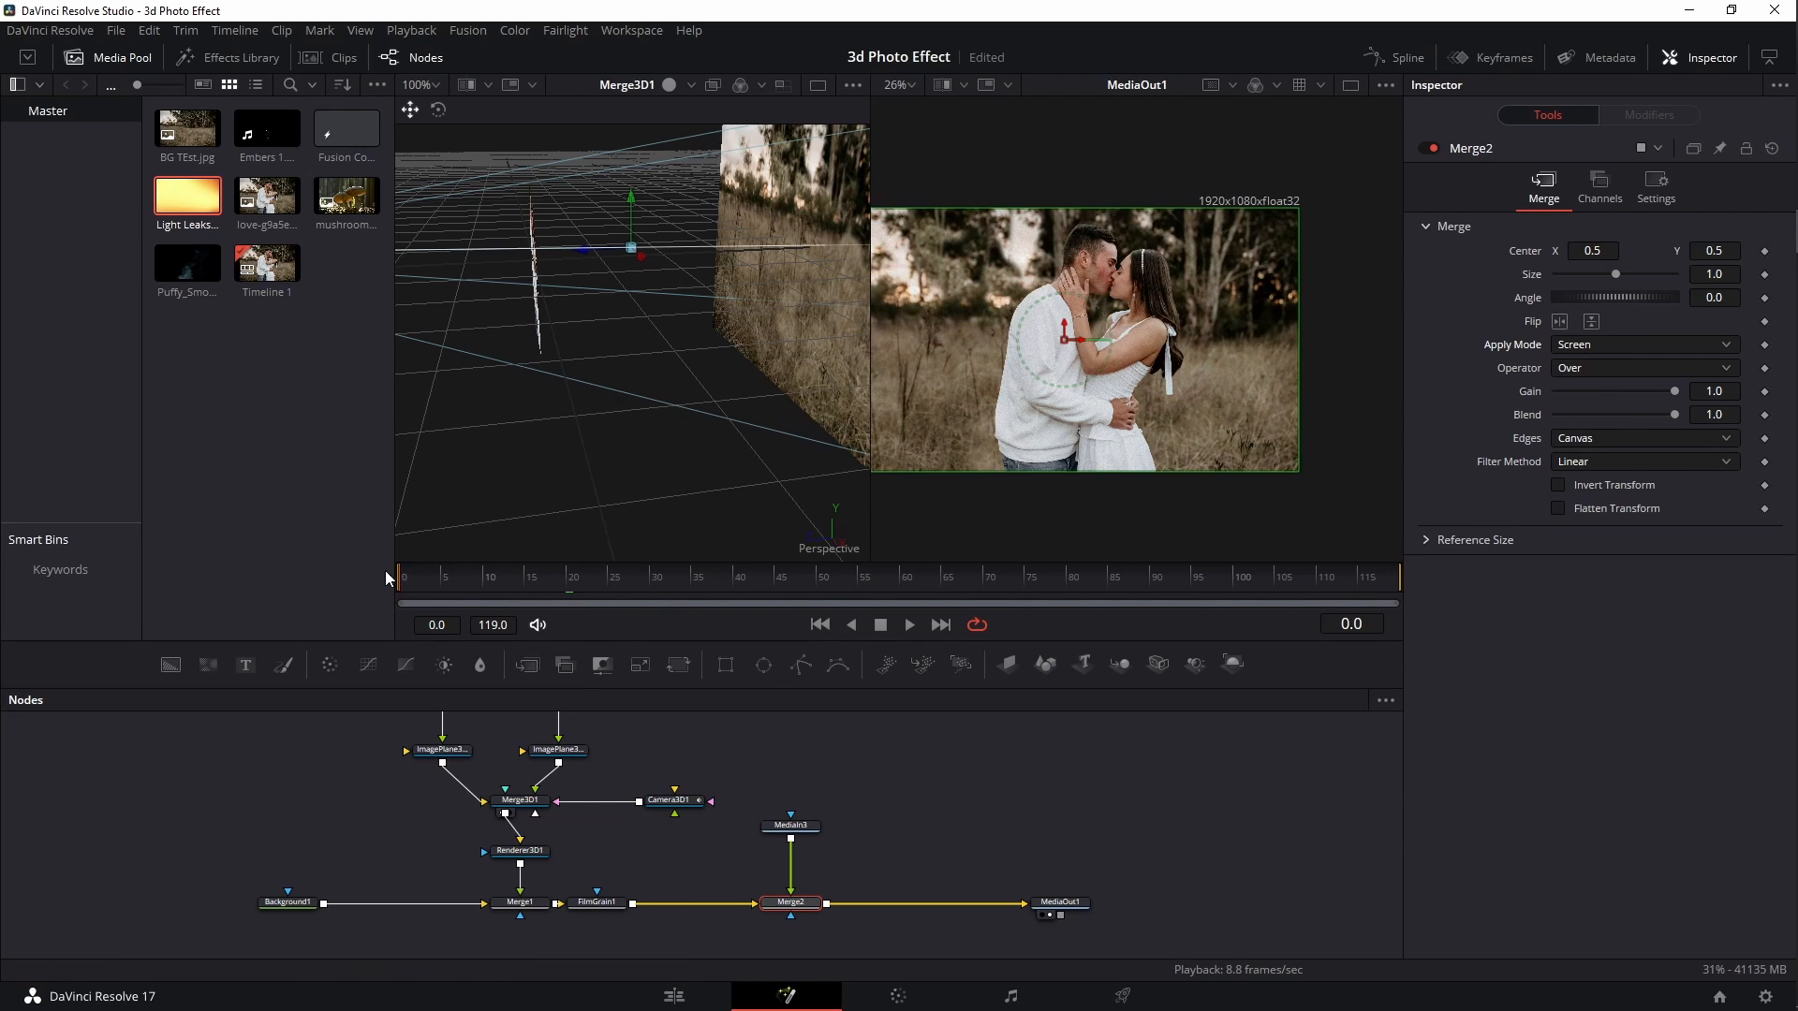
{"action": "key", "text": "space"}
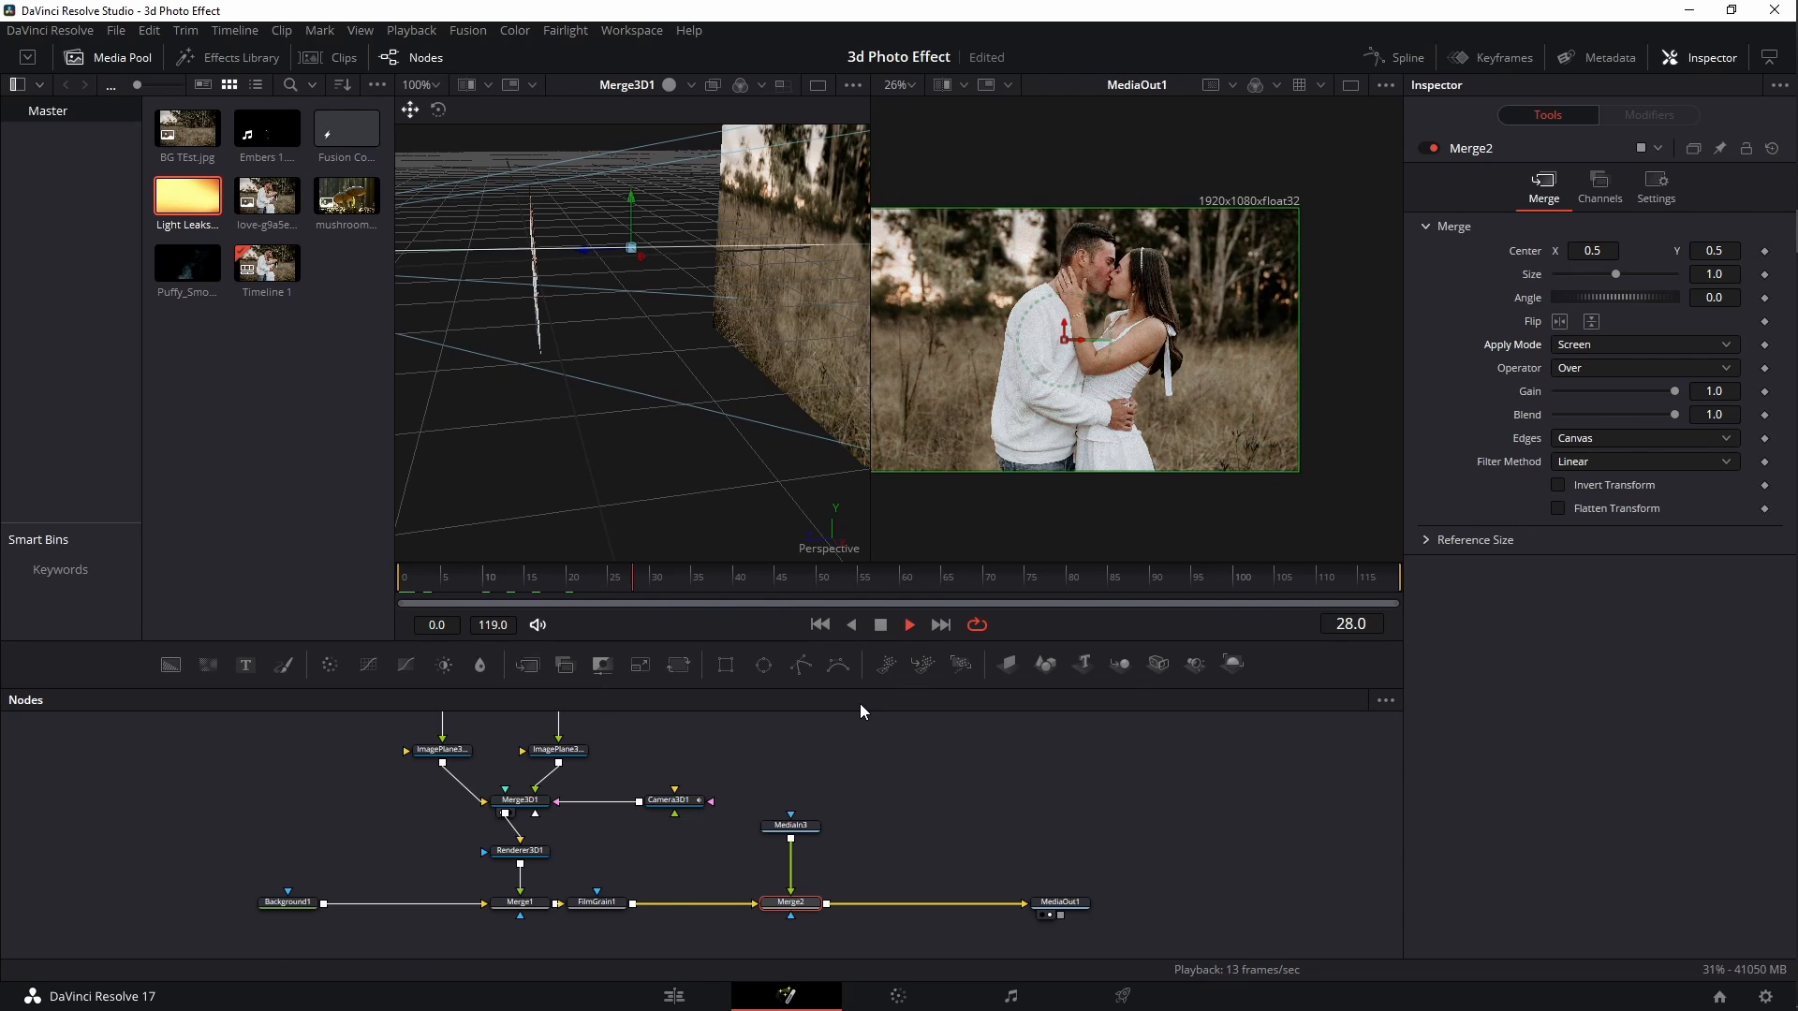
{"action": "key", "text": "space"}
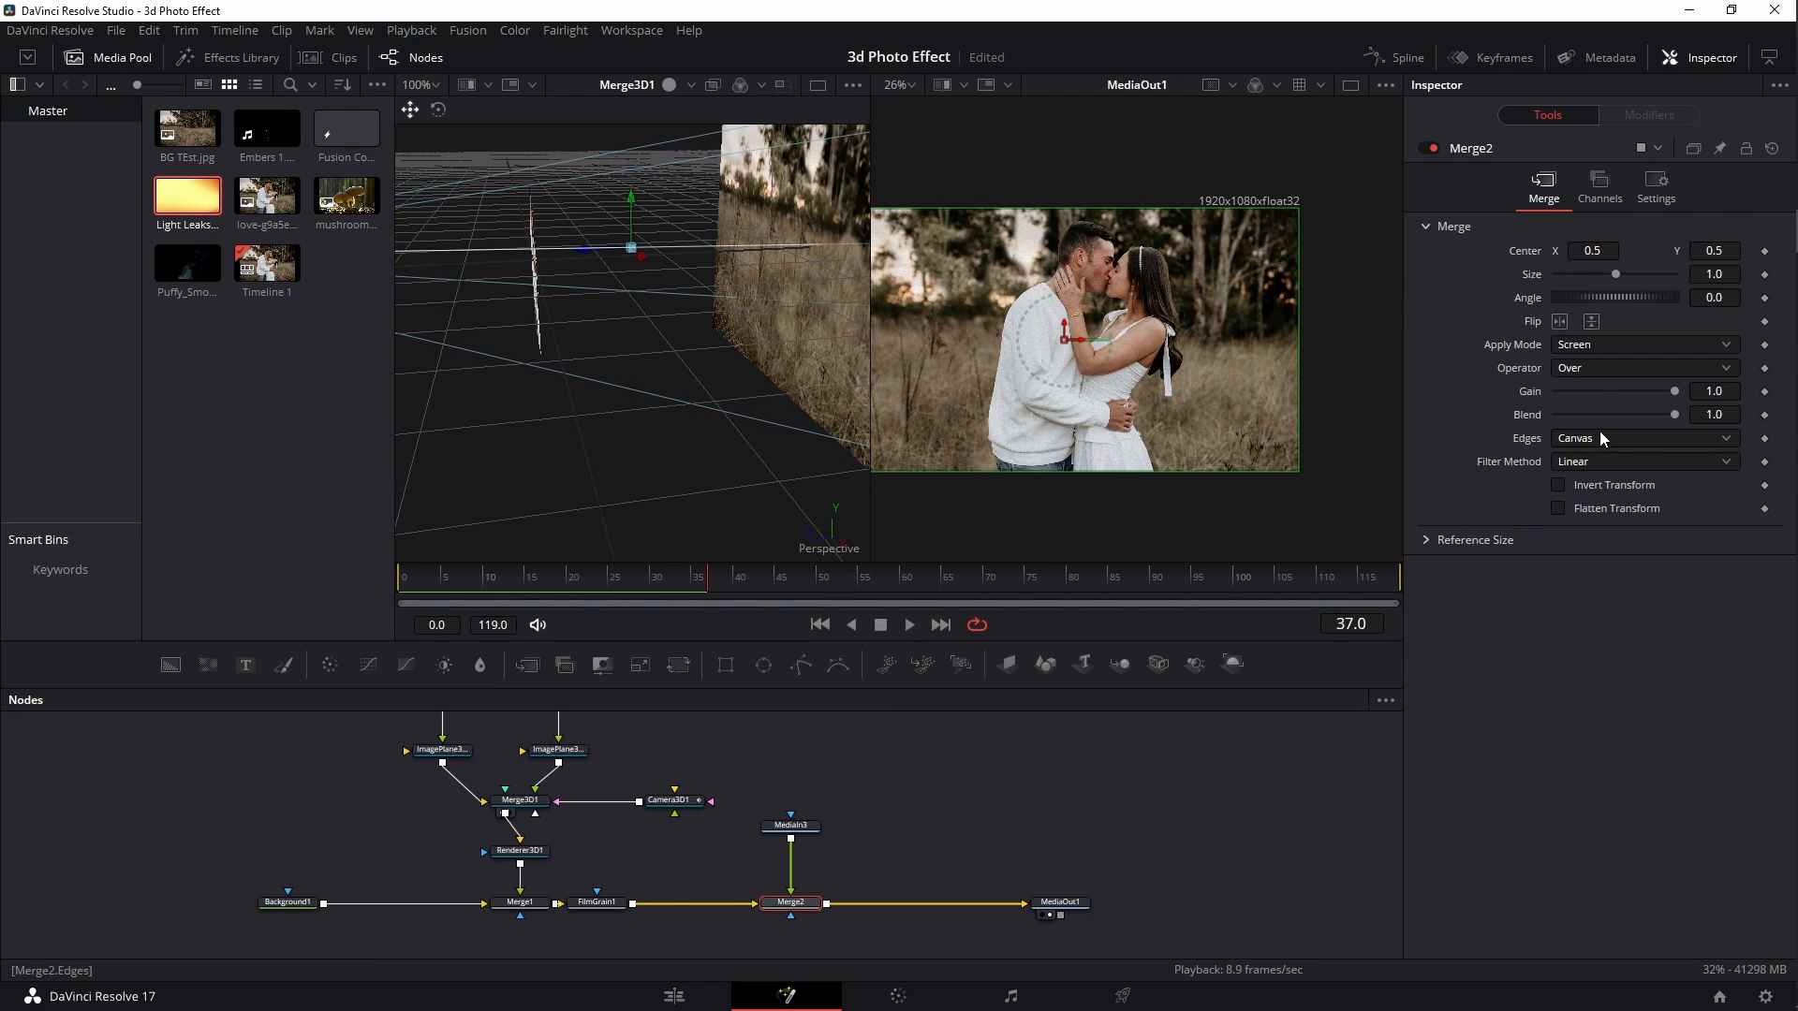
Lower Merge2's blend to about 0.45 and play the composite again from the start
{"action": "left_click_drag", "start_coordinate": [1676, 410], "coordinate": [1609, 418]}
{"action": "key", "text": "space"}
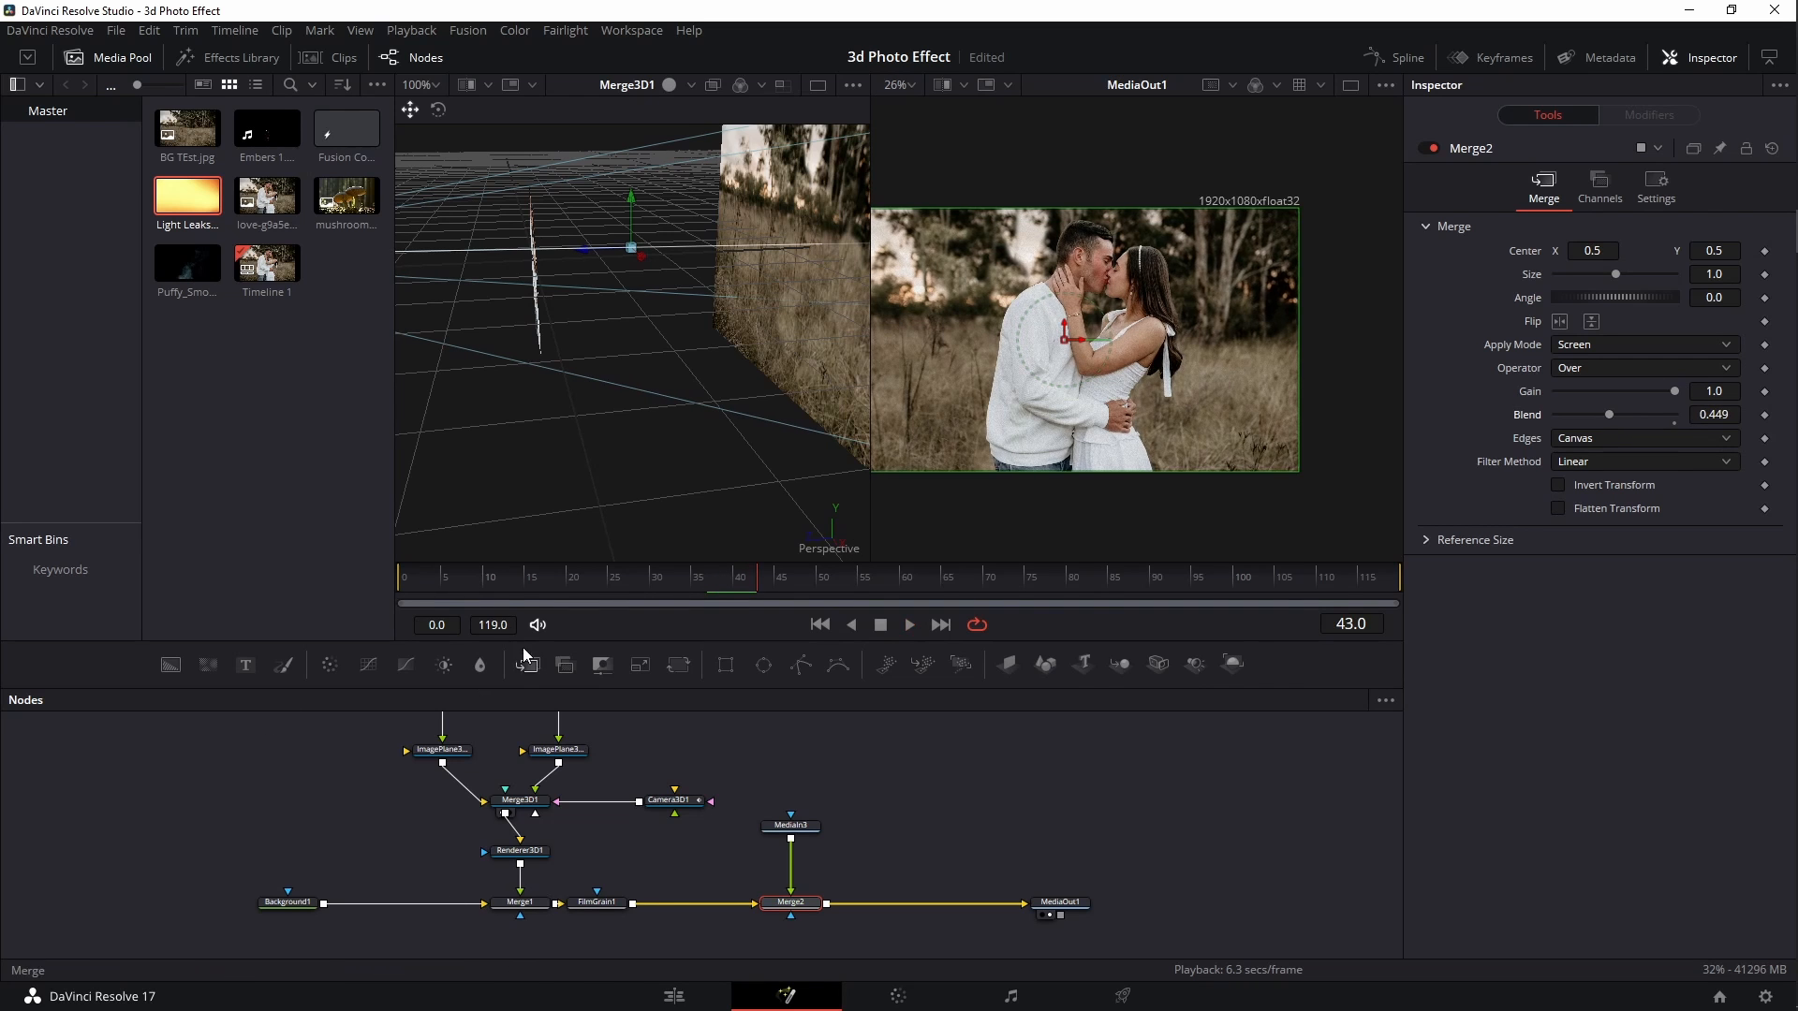
{"action": "left_click_drag", "start_coordinate": [494, 581], "coordinate": [398, 590]}
{"action": "key", "text": "space"}
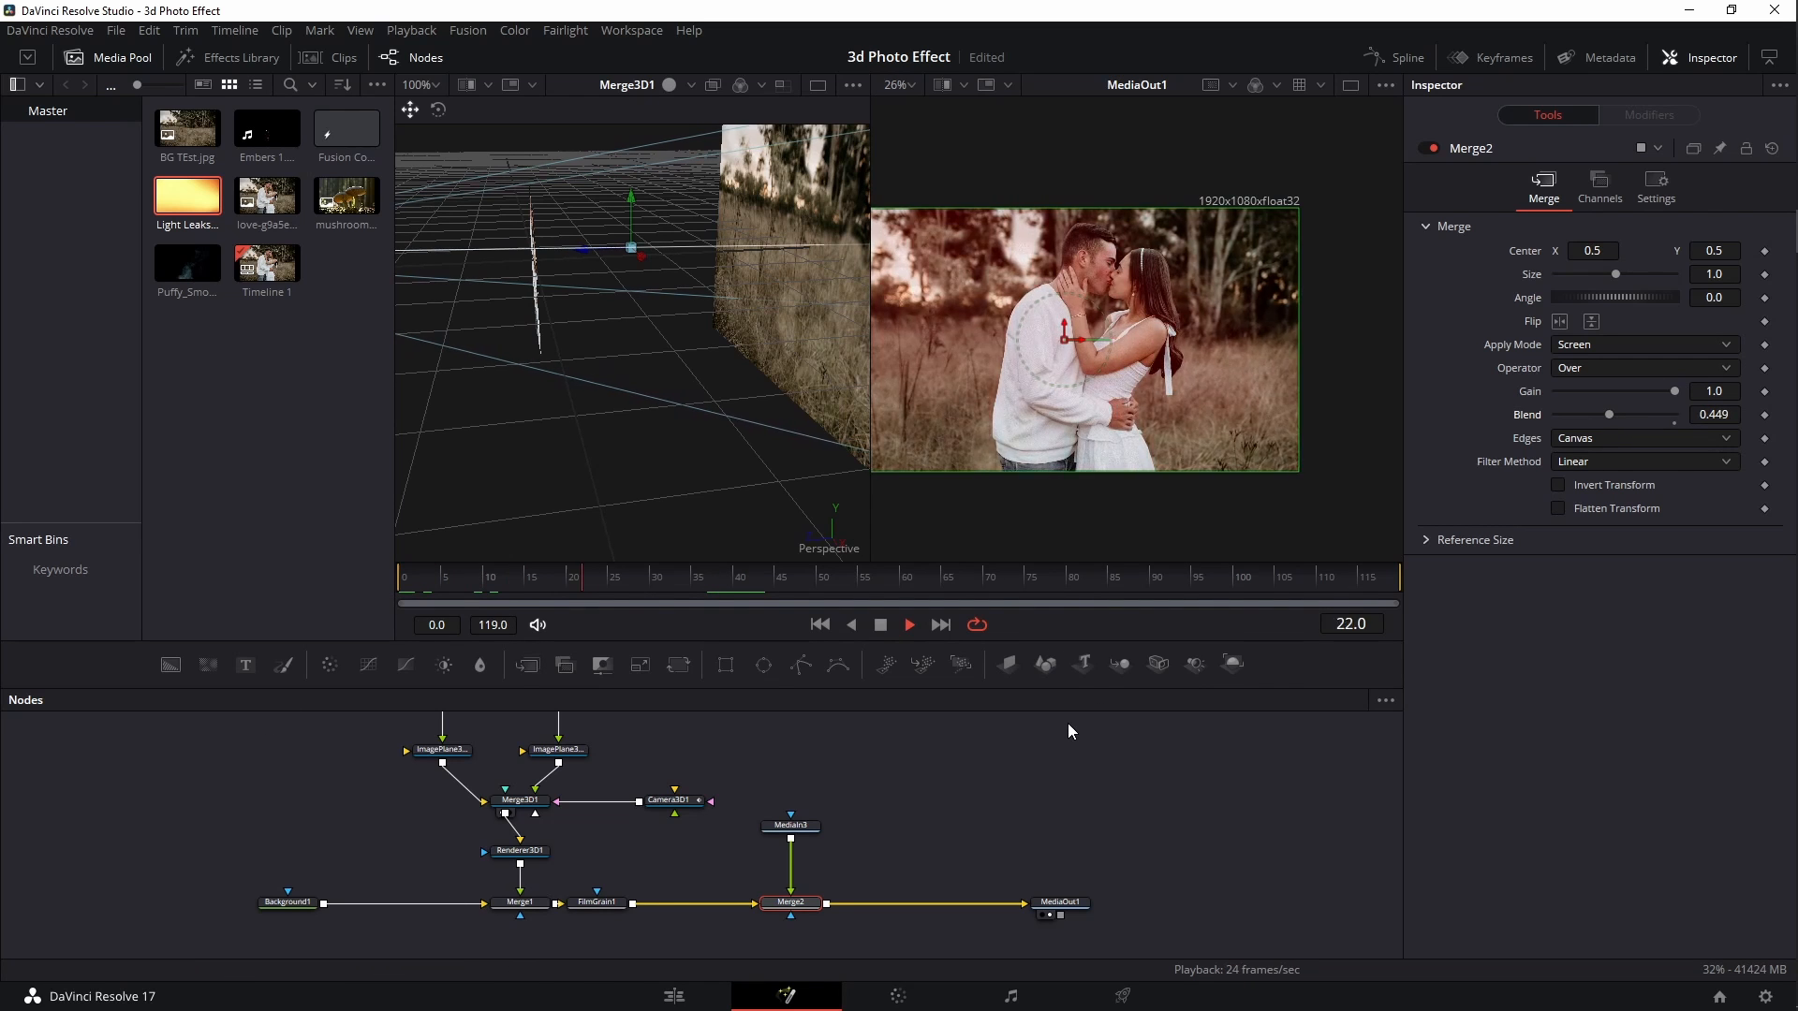
{"action": "key", "text": "space"}
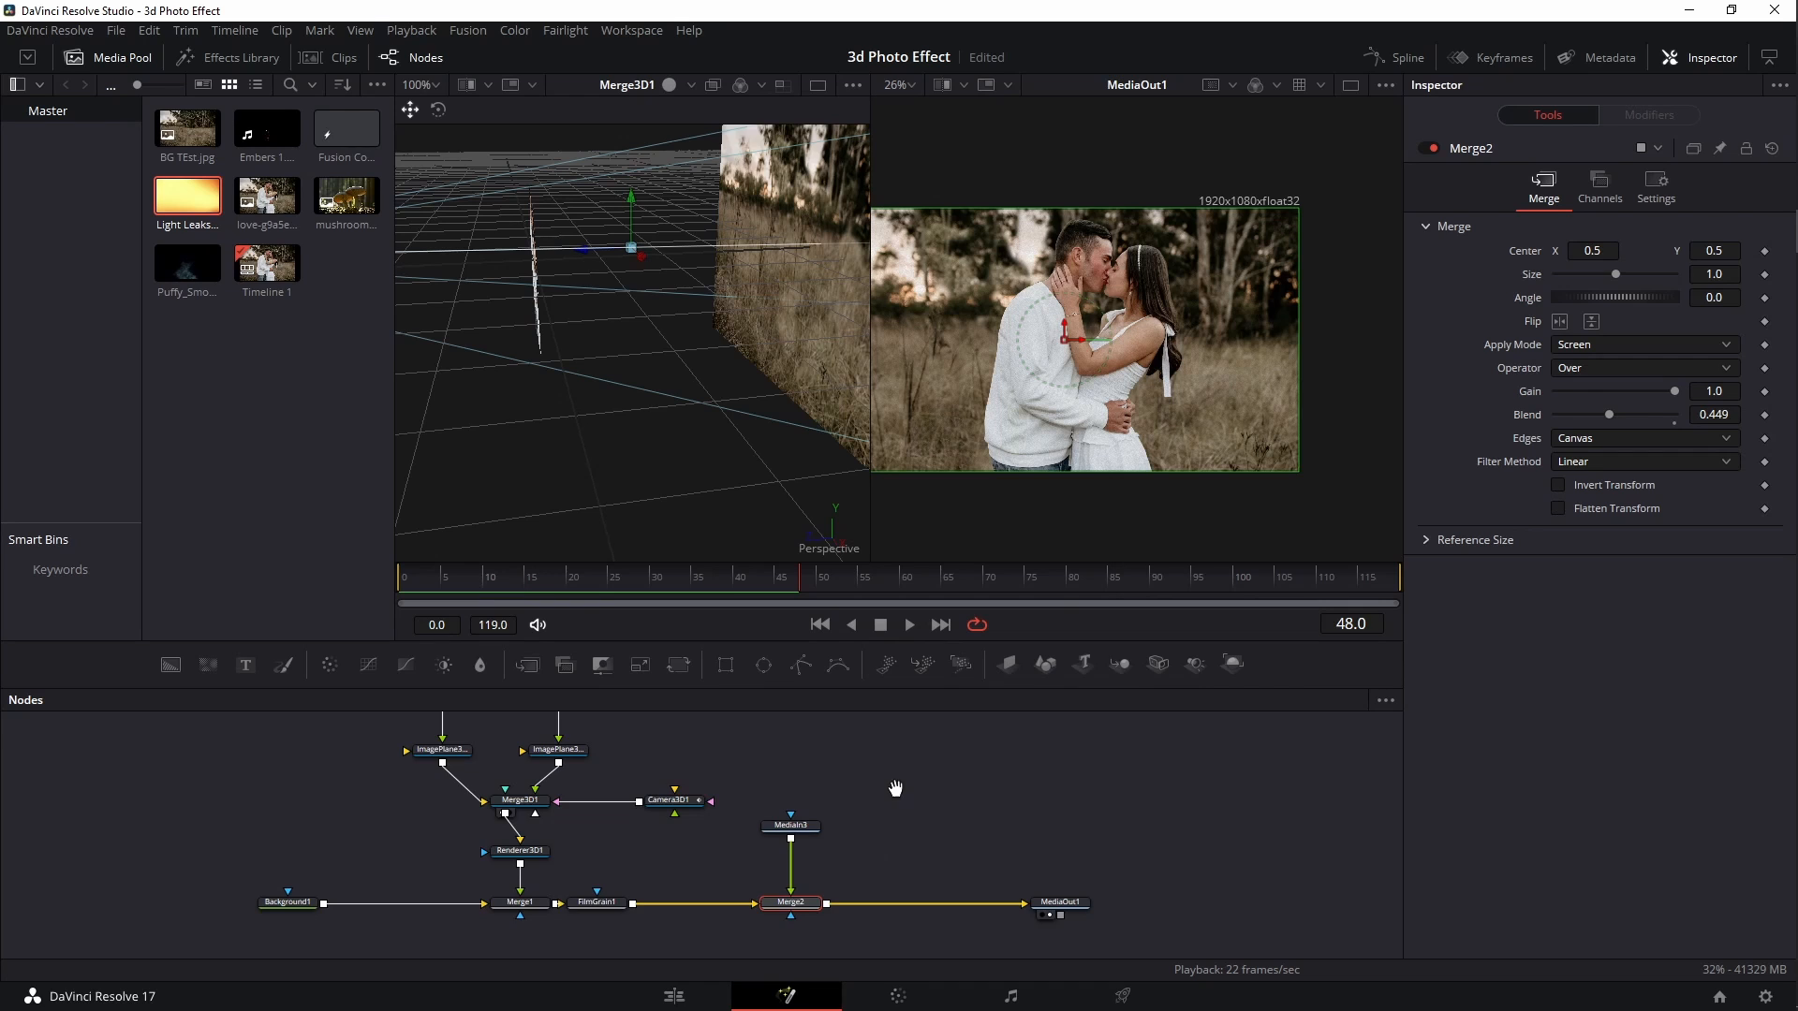
Open the Lens Flares category of the Fusion templates and show MediaOut1 in a single viewer
{"action": "left_click_drag", "start_coordinate": [895, 790], "coordinate": [770, 784]}
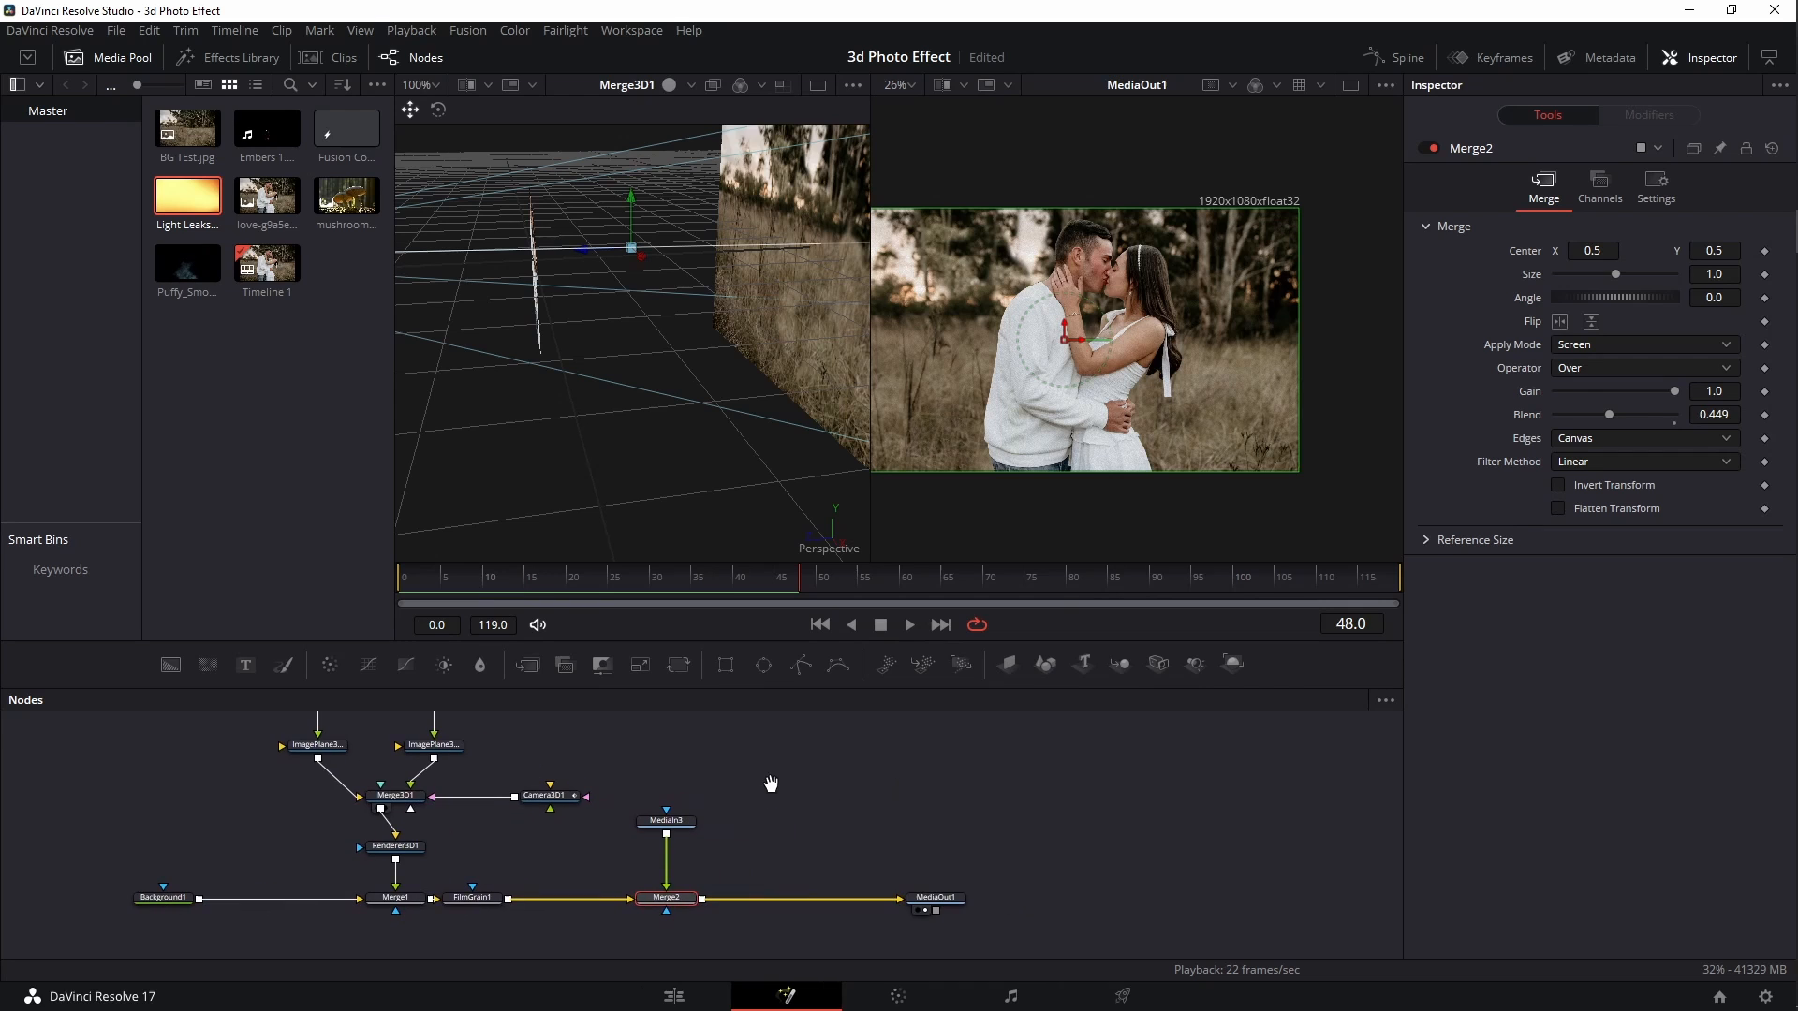
{"action": "left_click", "coordinate": [199, 59]}
{"action": "left_click", "coordinate": [11, 142]}
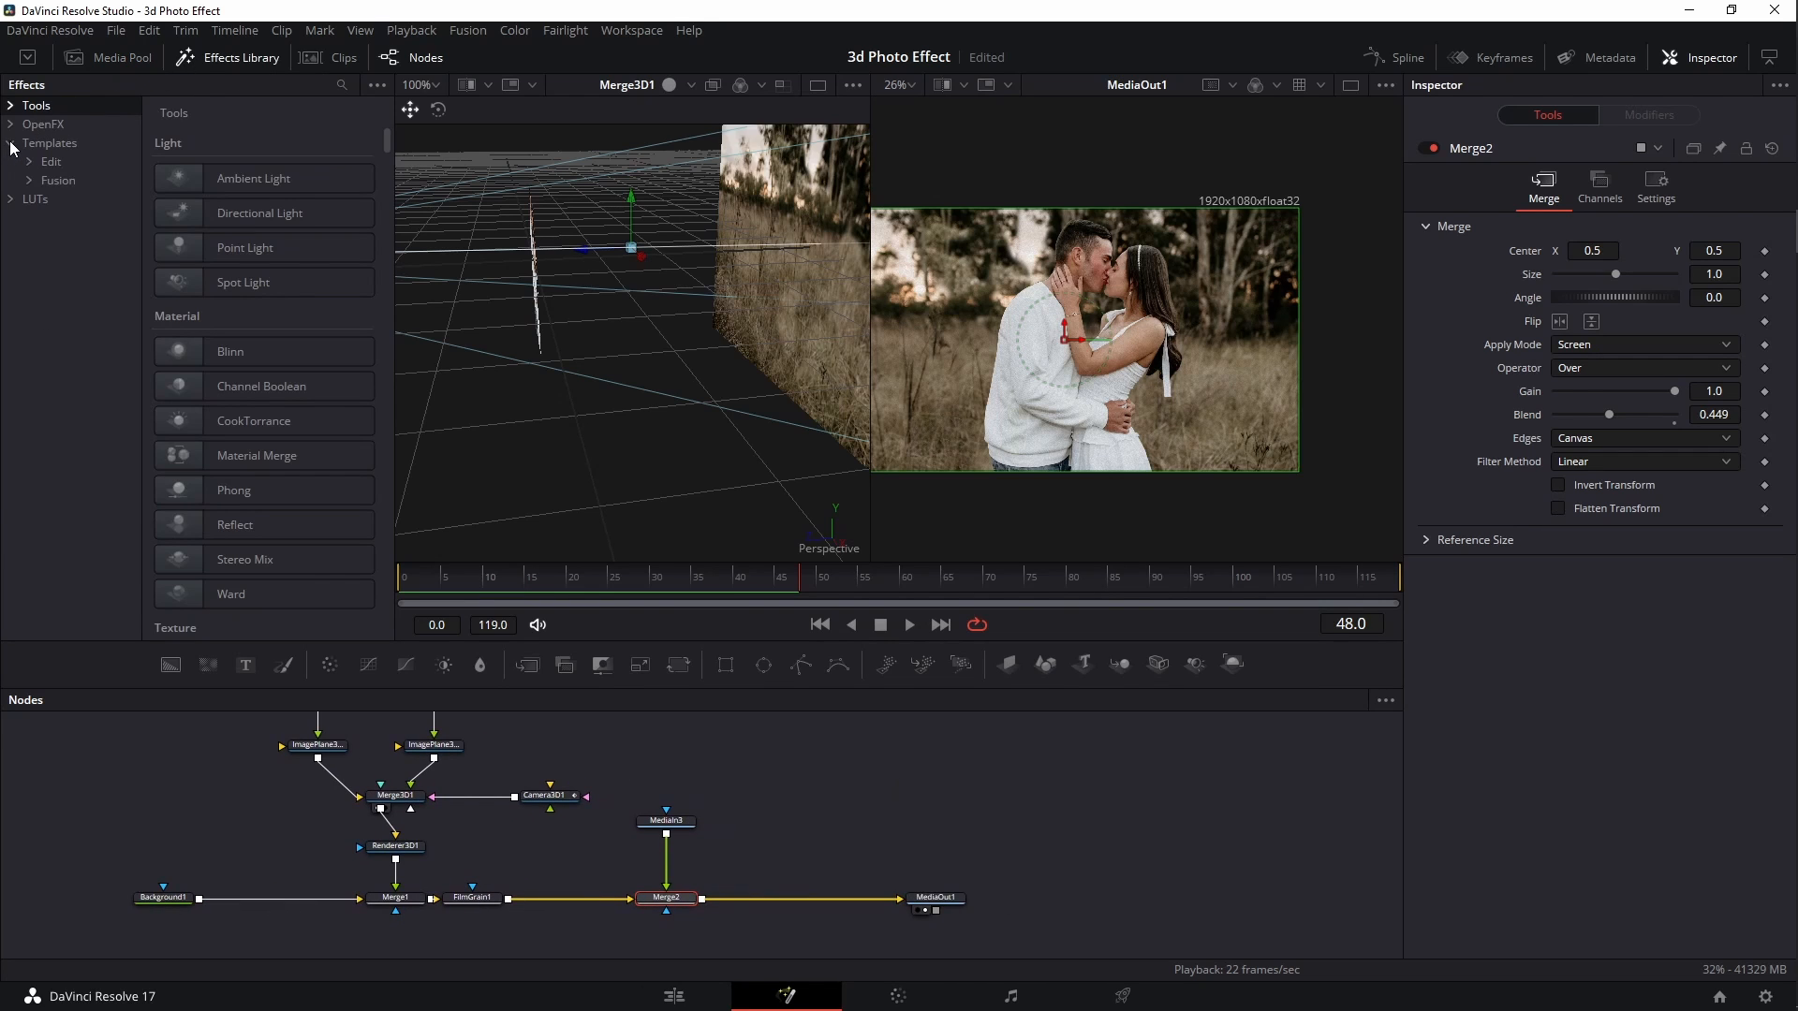
{"action": "left_click", "coordinate": [50, 142]}
{"action": "left_click", "coordinate": [54, 179]}
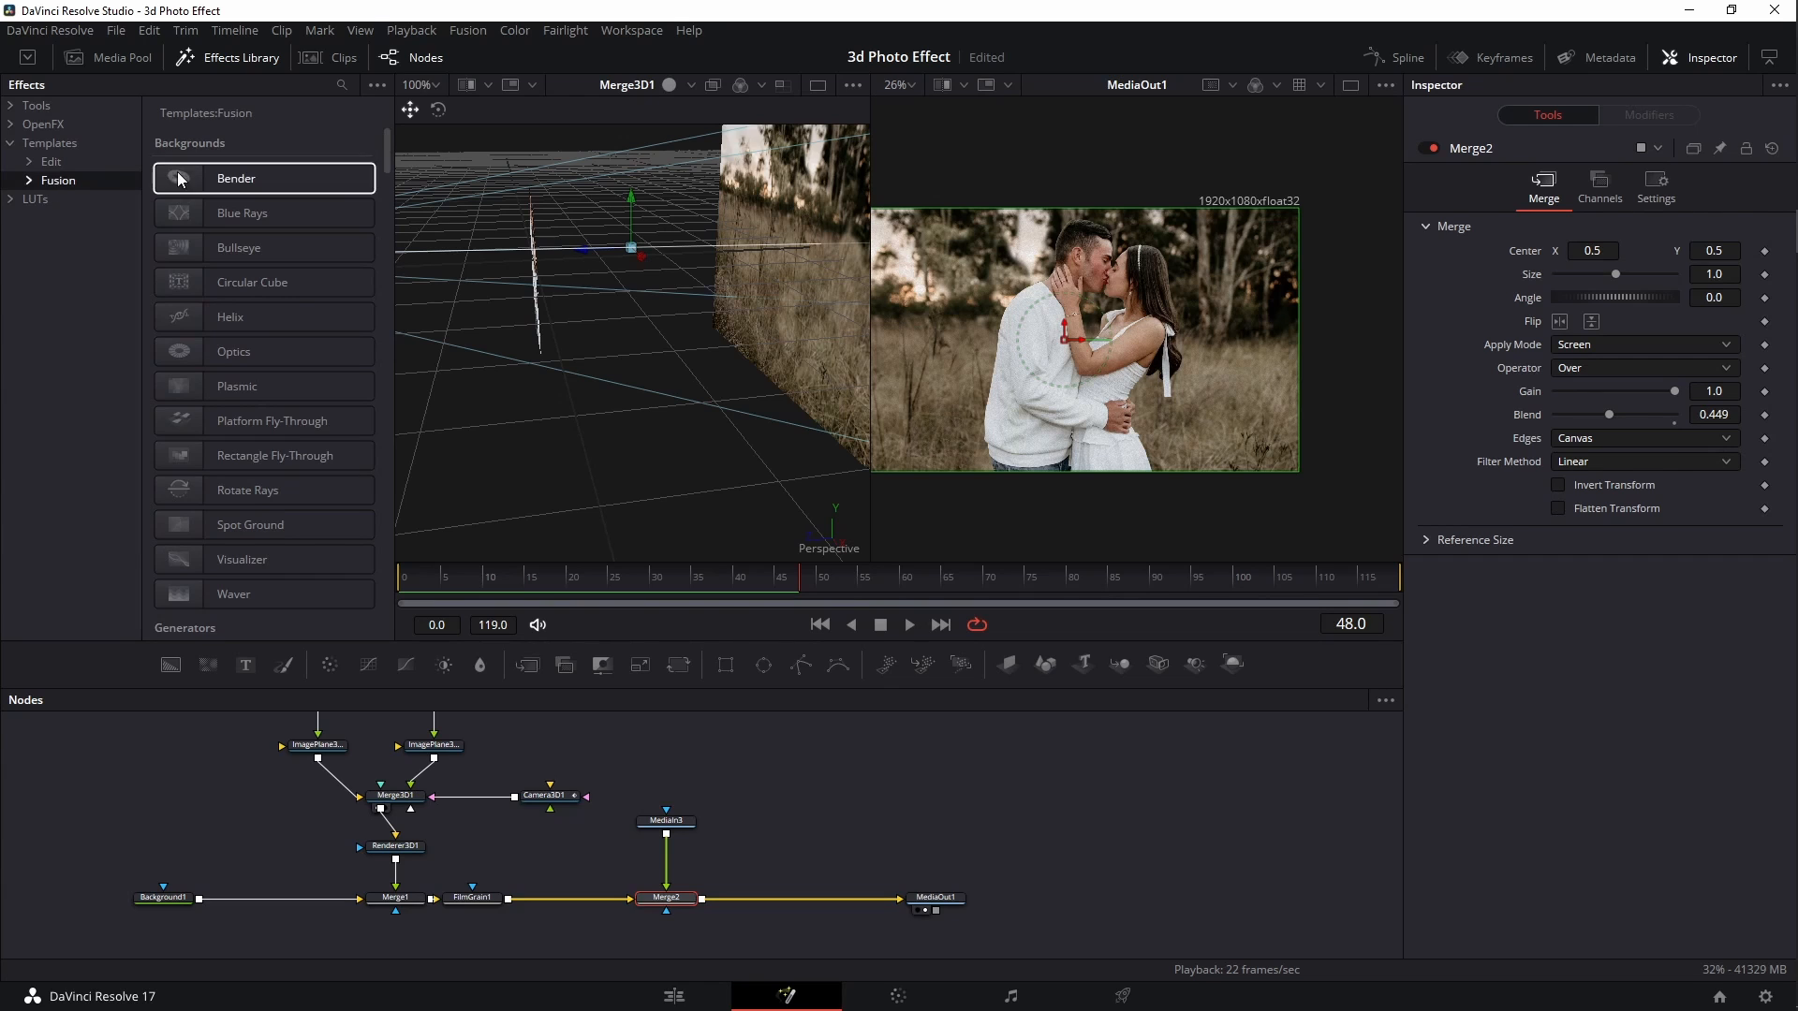
{"action": "double_click", "coordinate": [54, 180]}
{"action": "left_click", "coordinate": [73, 256]}
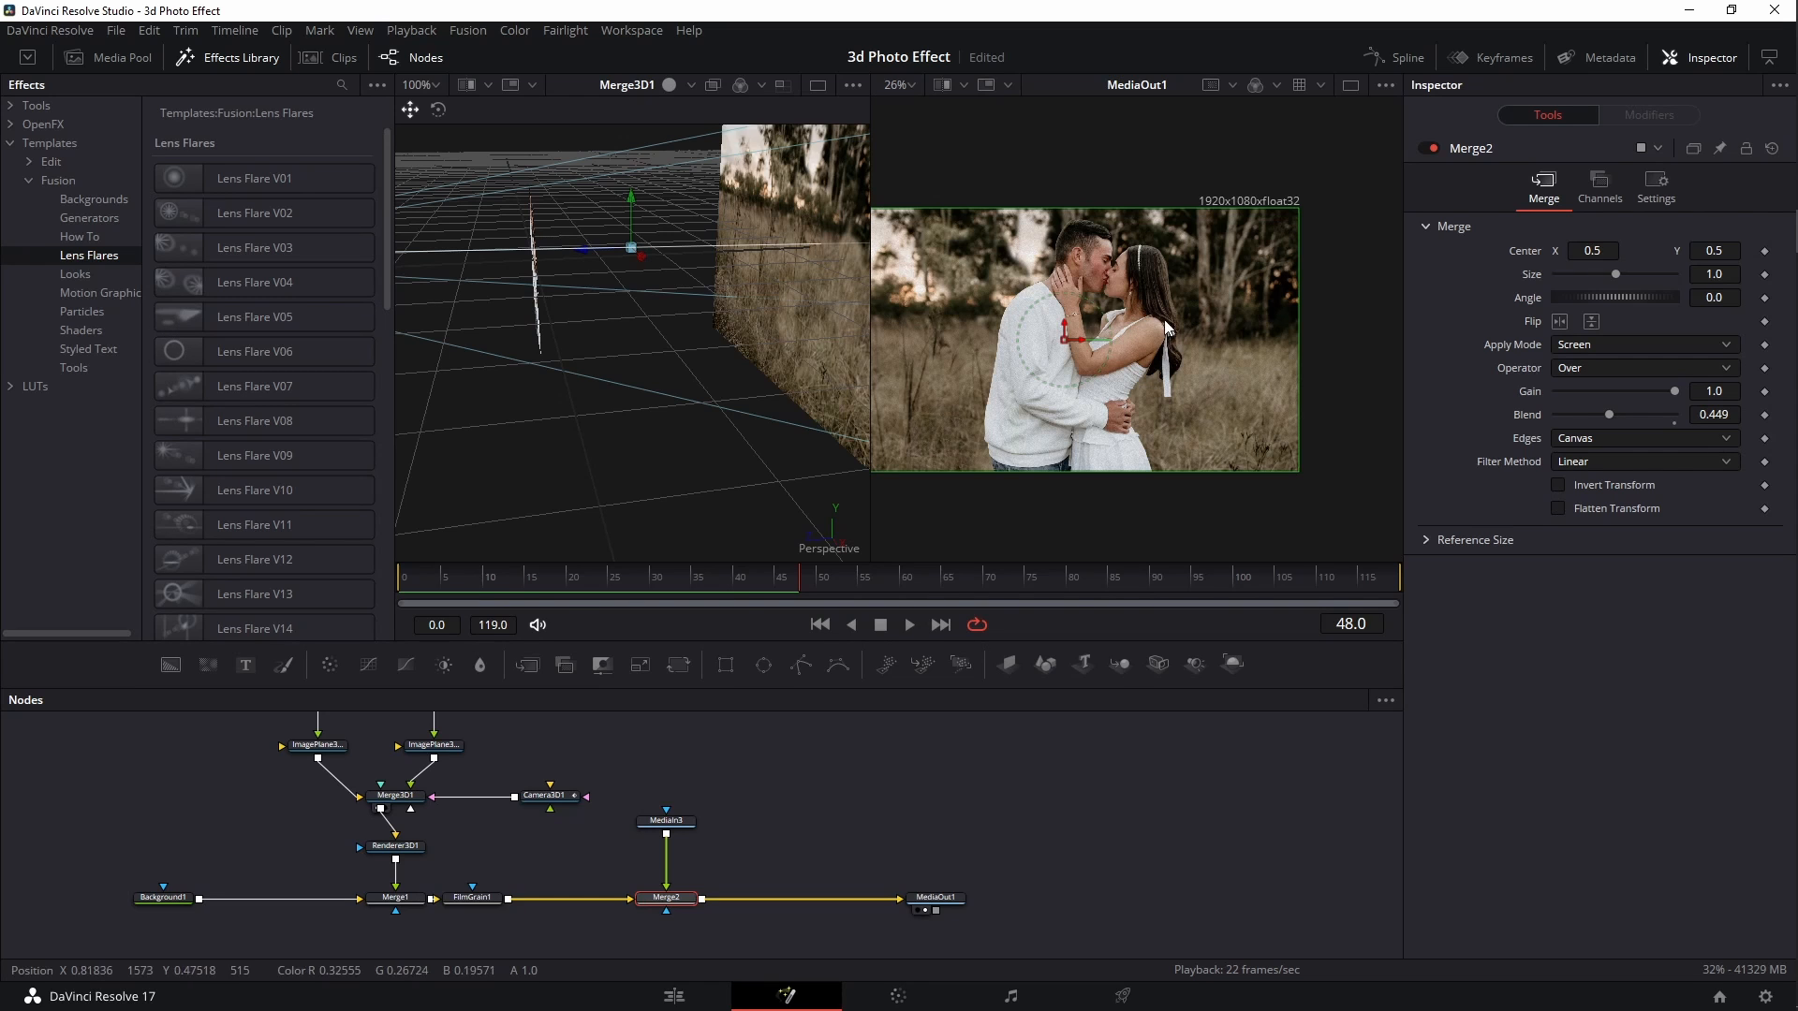
{"action": "left_click_drag", "start_coordinate": [952, 328], "coordinate": [1060, 327]}
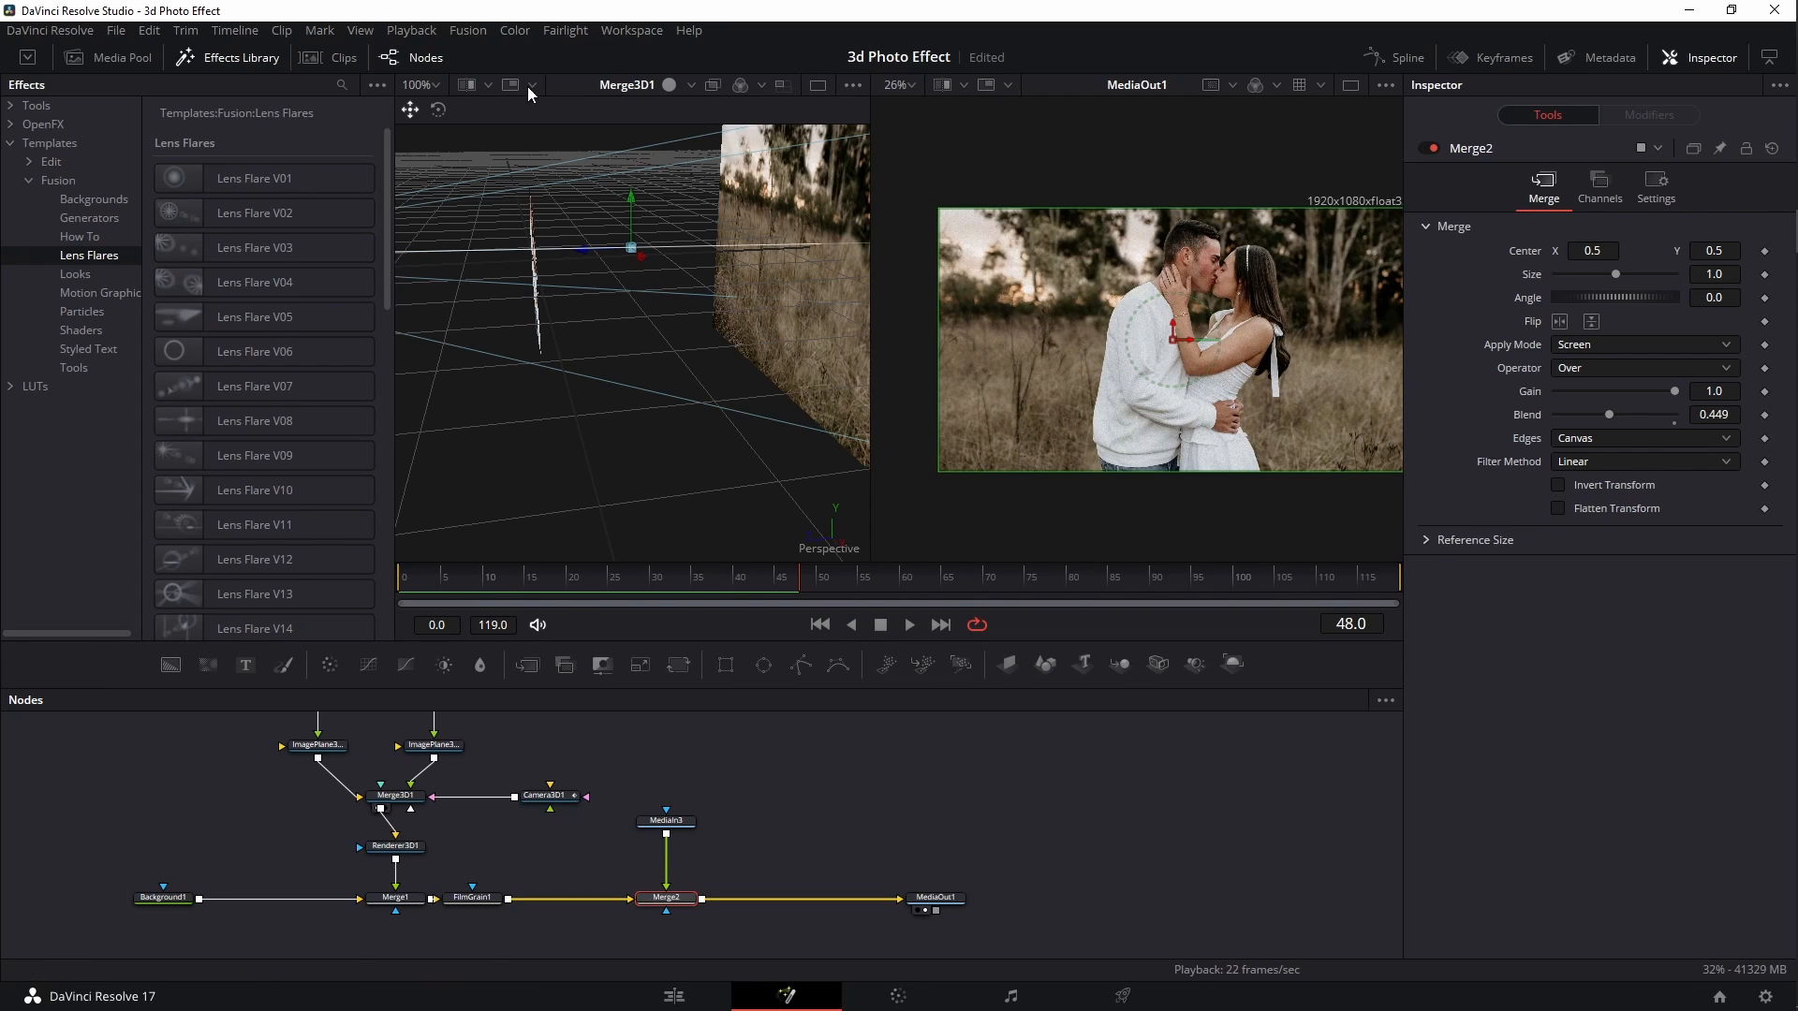
{"action": "left_click", "coordinate": [1349, 86]}
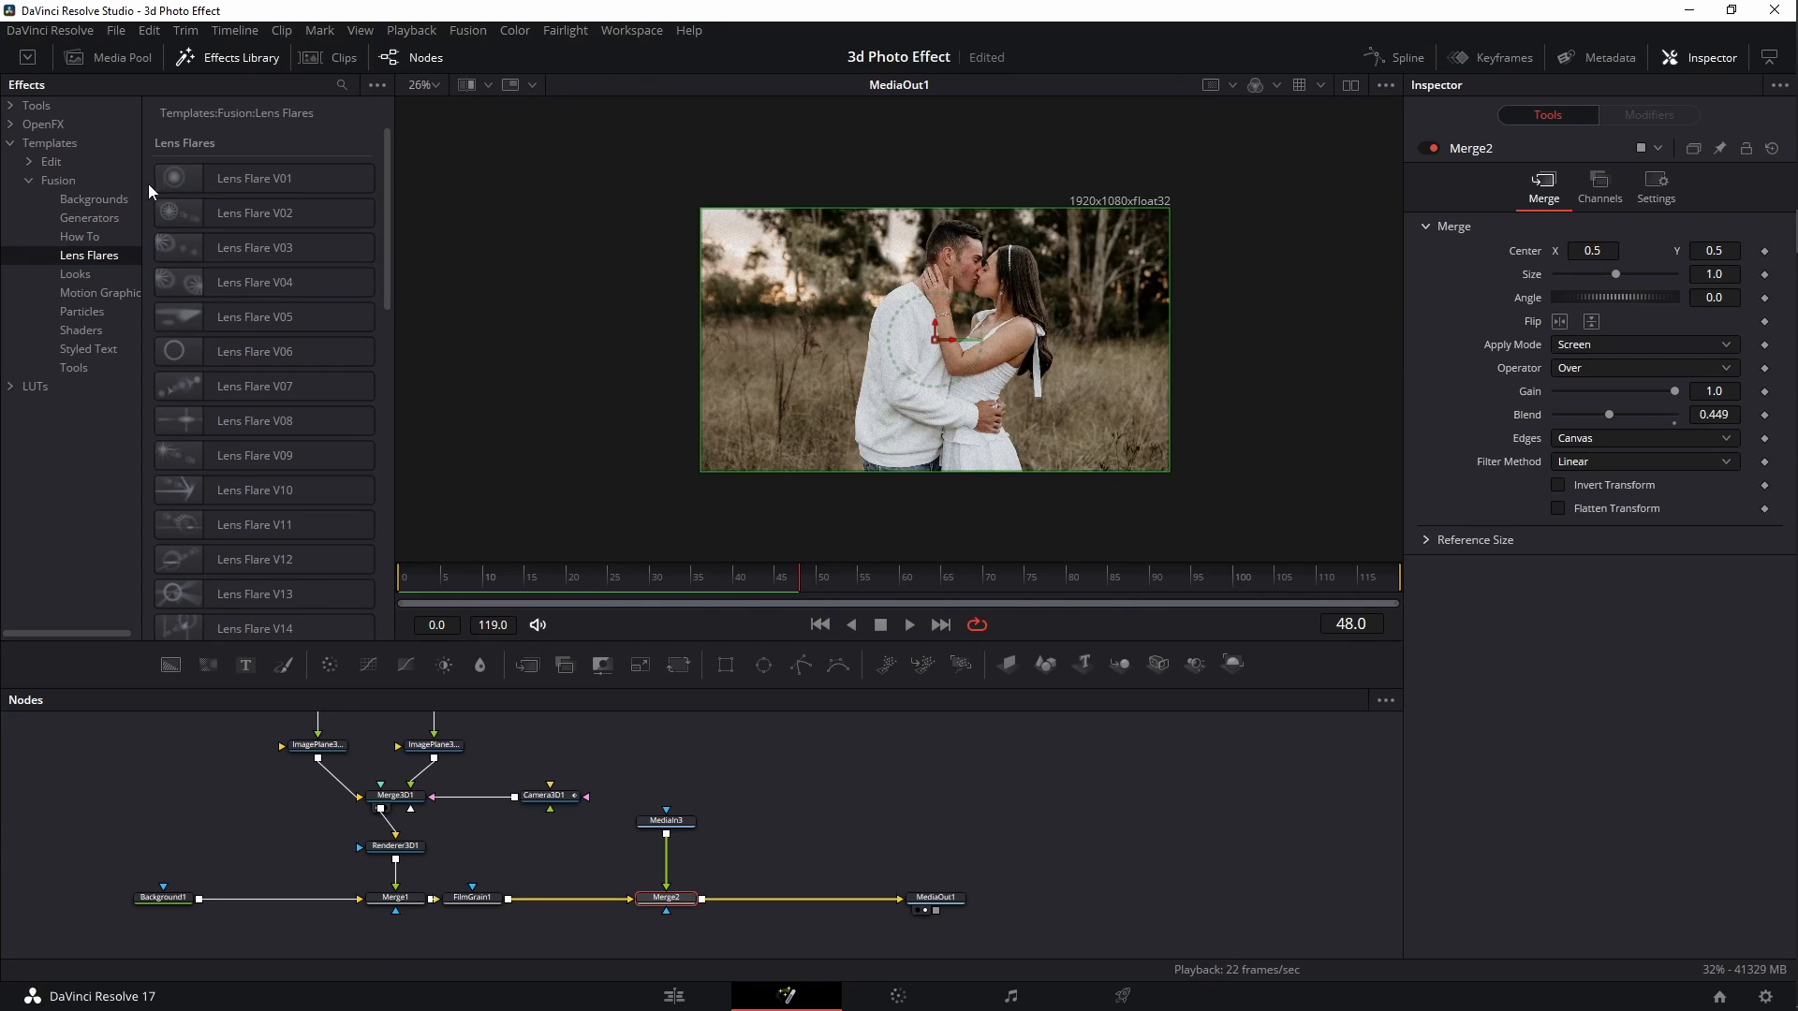
Merge a lens flare template over the Merge2 output and feed the flare from a new solid black Background node
{"action": "left_click_drag", "start_coordinate": [176, 182], "coordinate": [749, 663]}
{"action": "left_click_drag", "start_coordinate": [785, 778], "coordinate": [784, 826]}
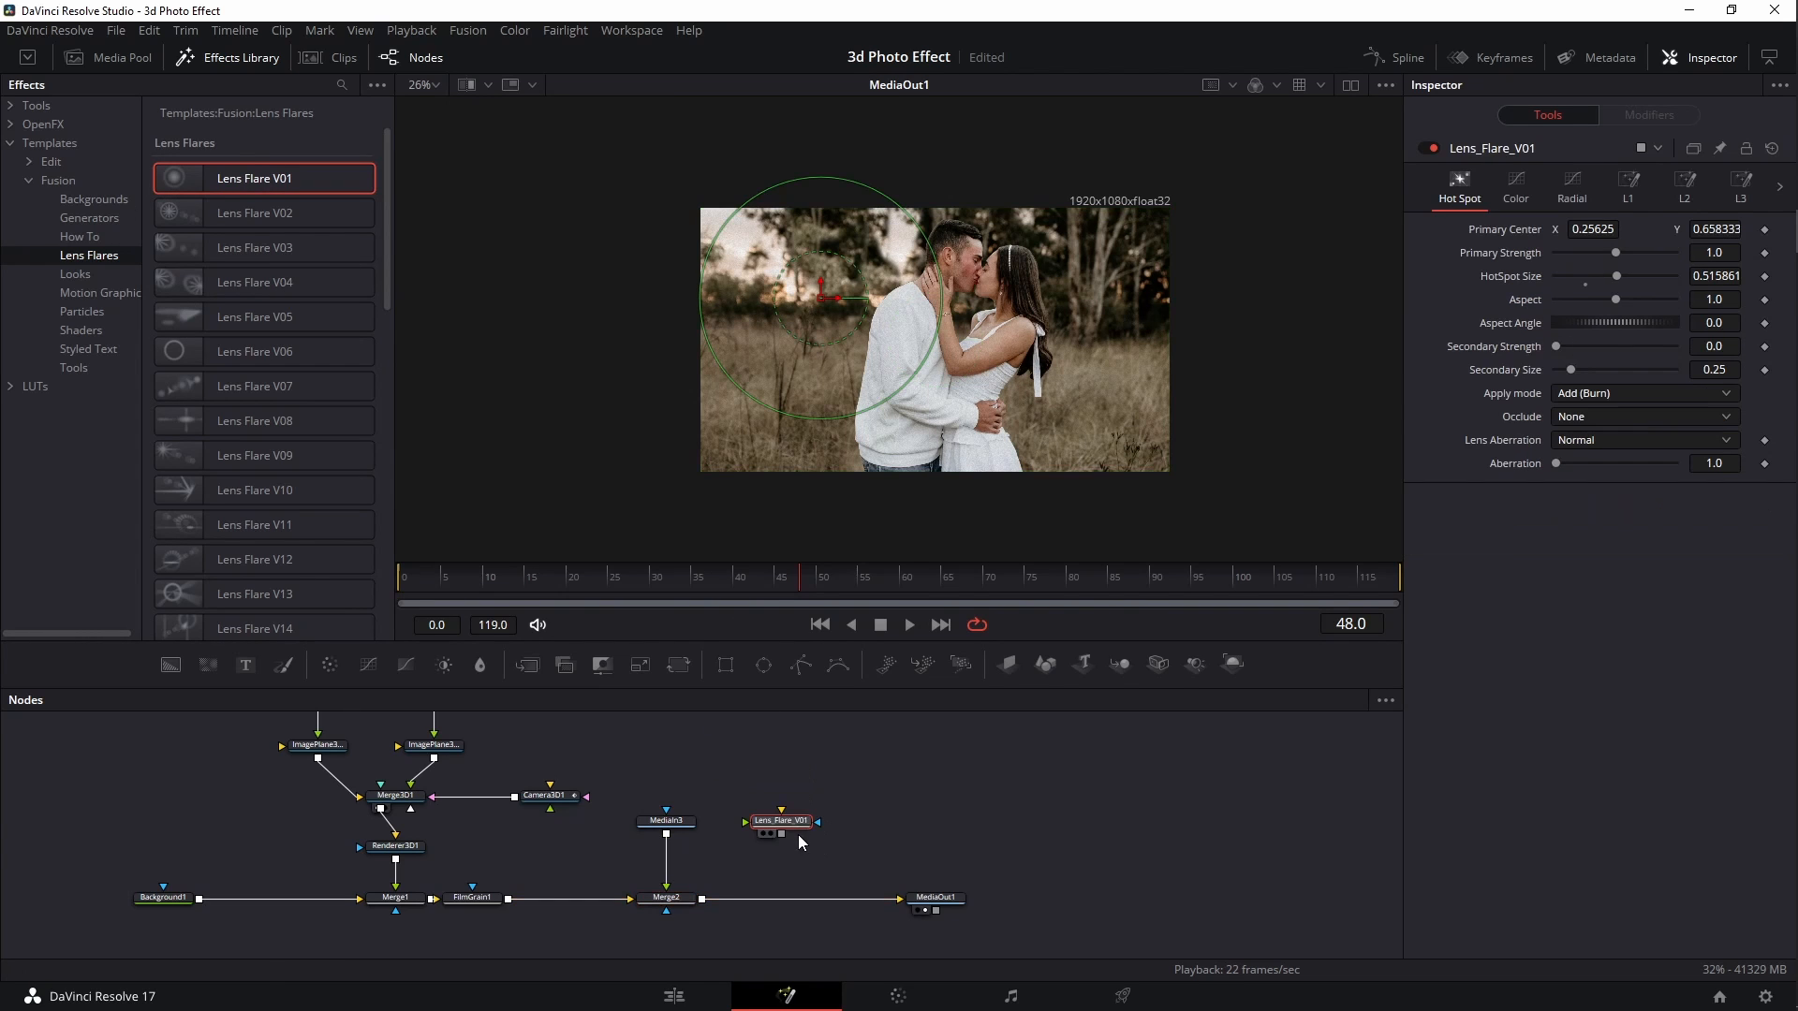
{"action": "left_click_drag", "start_coordinate": [712, 897], "coordinate": [713, 899]}
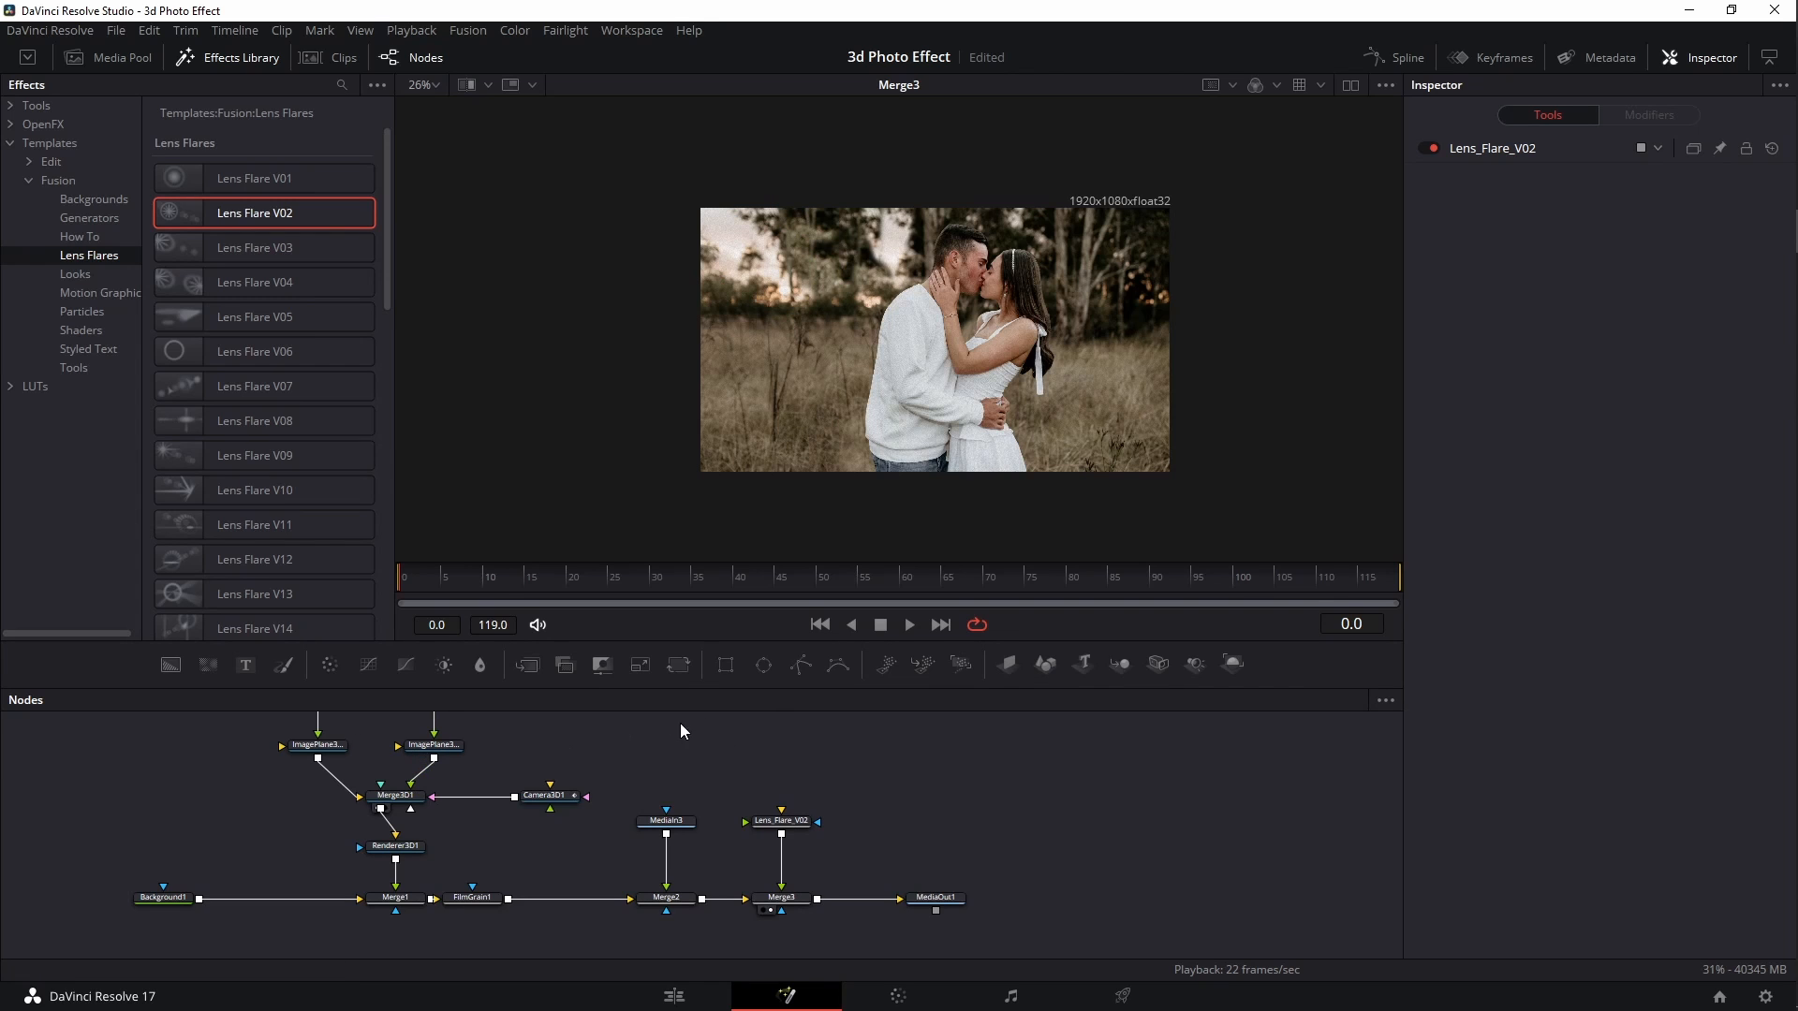
{"action": "left_click_drag", "start_coordinate": [170, 664], "coordinate": [673, 718]}
{"action": "left_click_drag", "start_coordinate": [792, 749], "coordinate": [779, 832]}
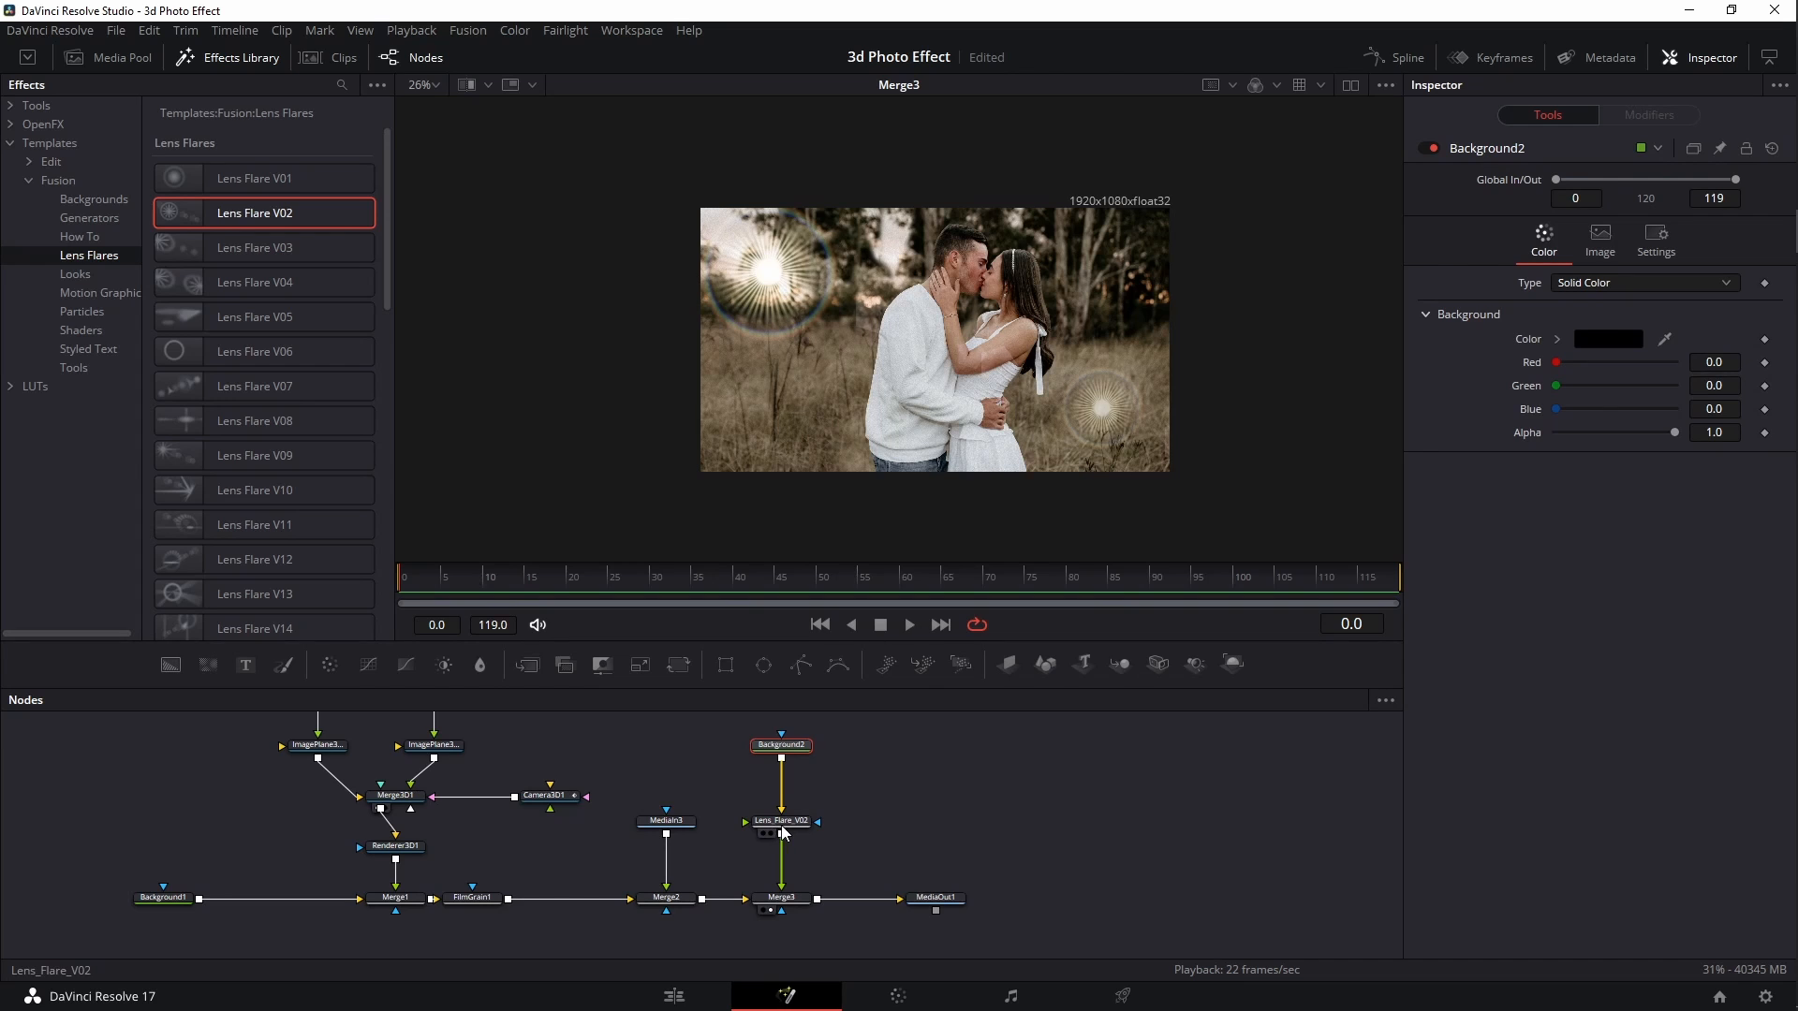
Set Merge3's apply mode to Normal and make Background2 fully transparent with an alpha of 0
{"action": "left_click", "coordinate": [781, 897]}
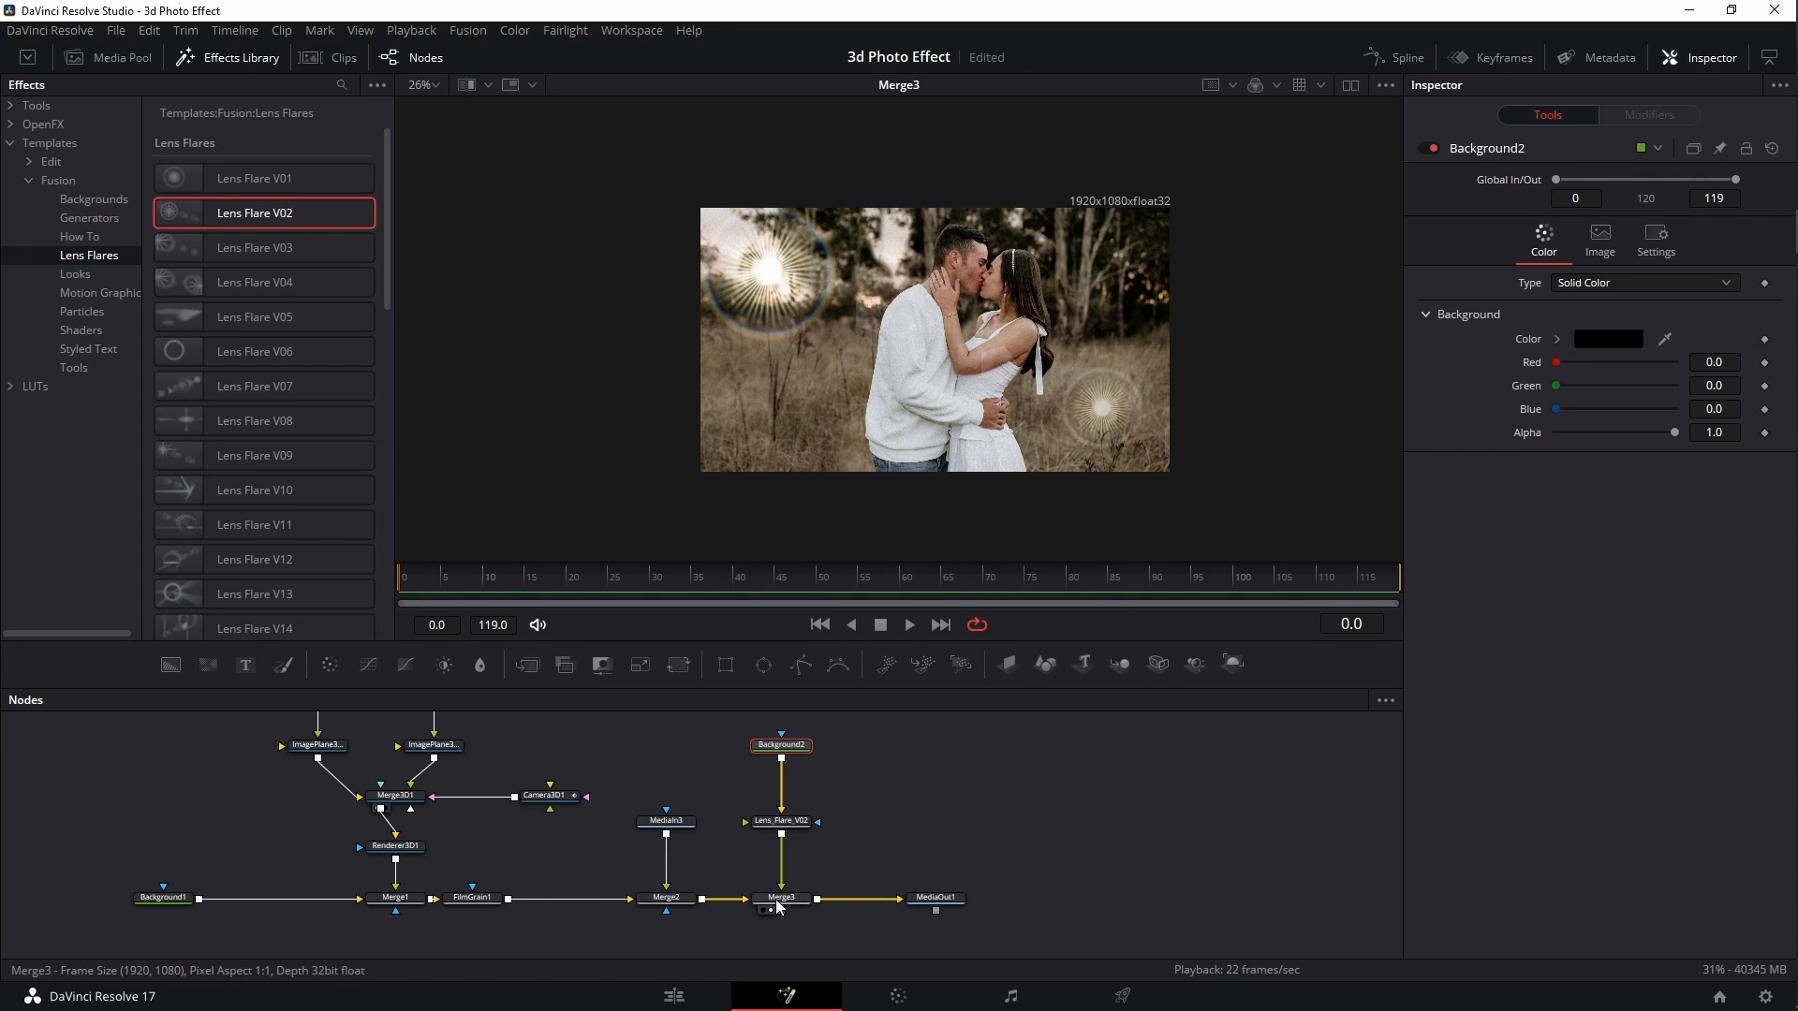
{"action": "left_click", "coordinate": [1591, 345]}
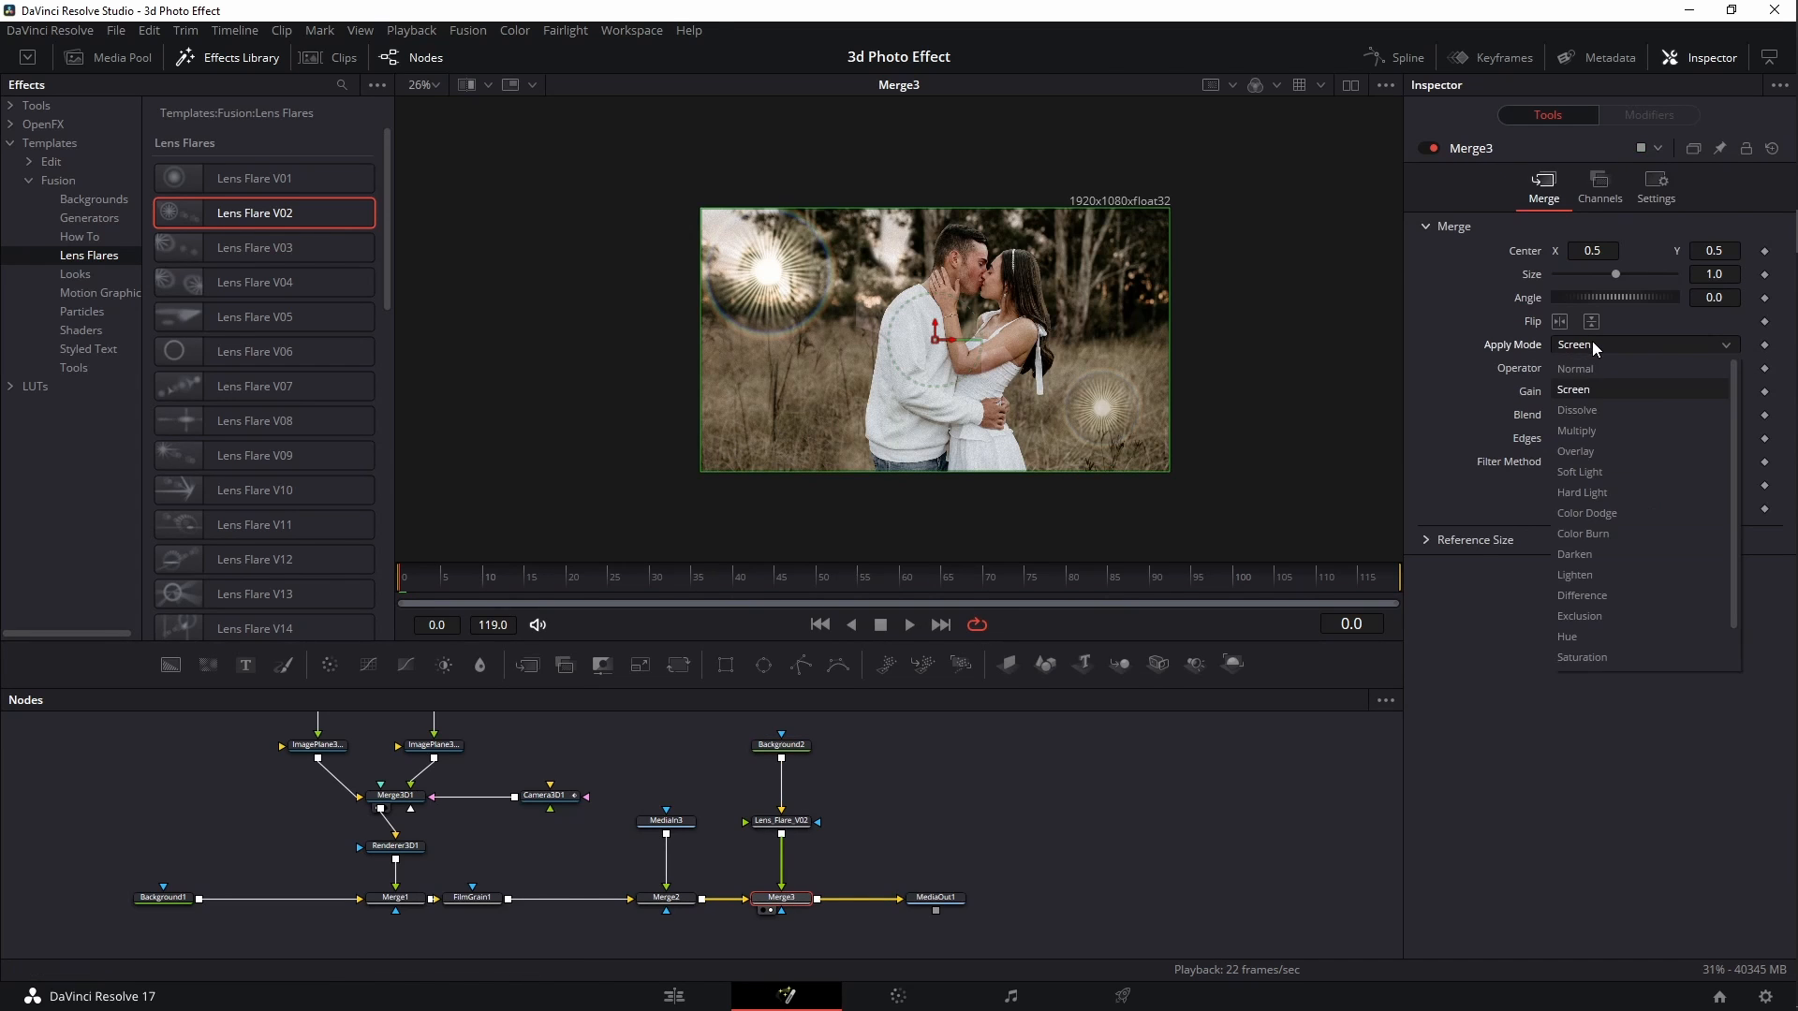
{"action": "left_click", "coordinate": [1582, 367]}
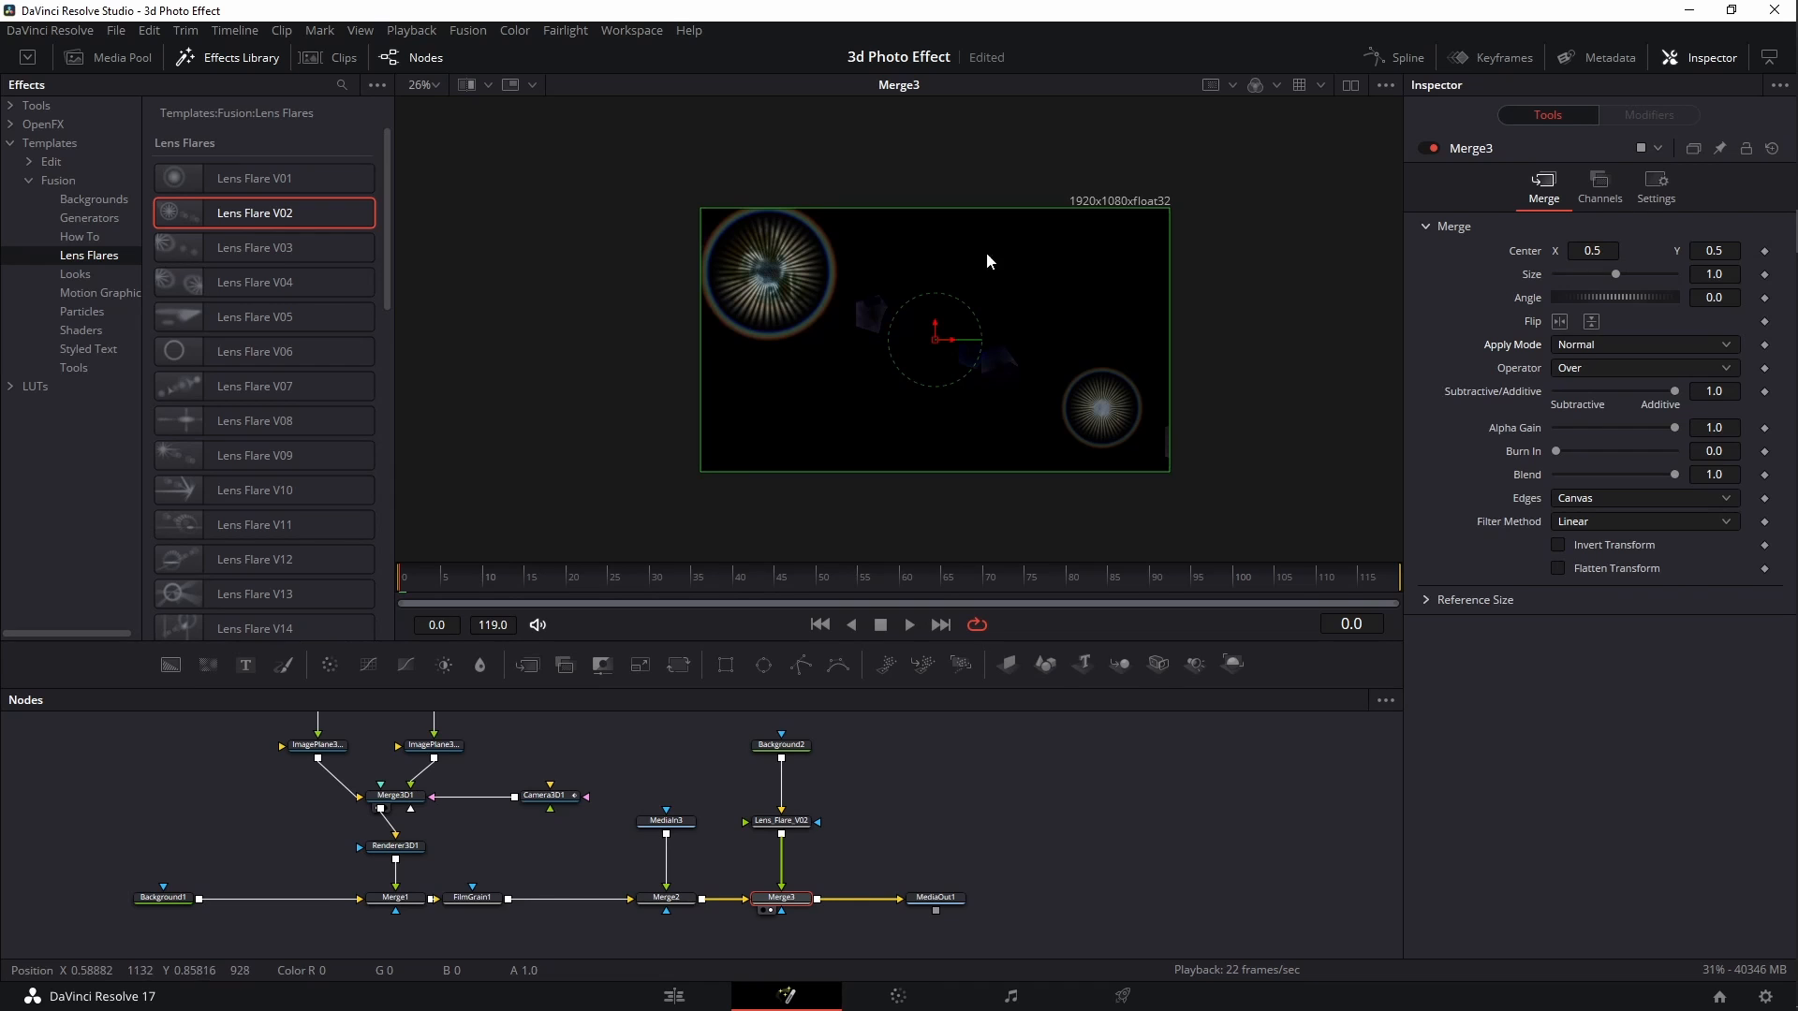
{"action": "left_click", "coordinate": [787, 746]}
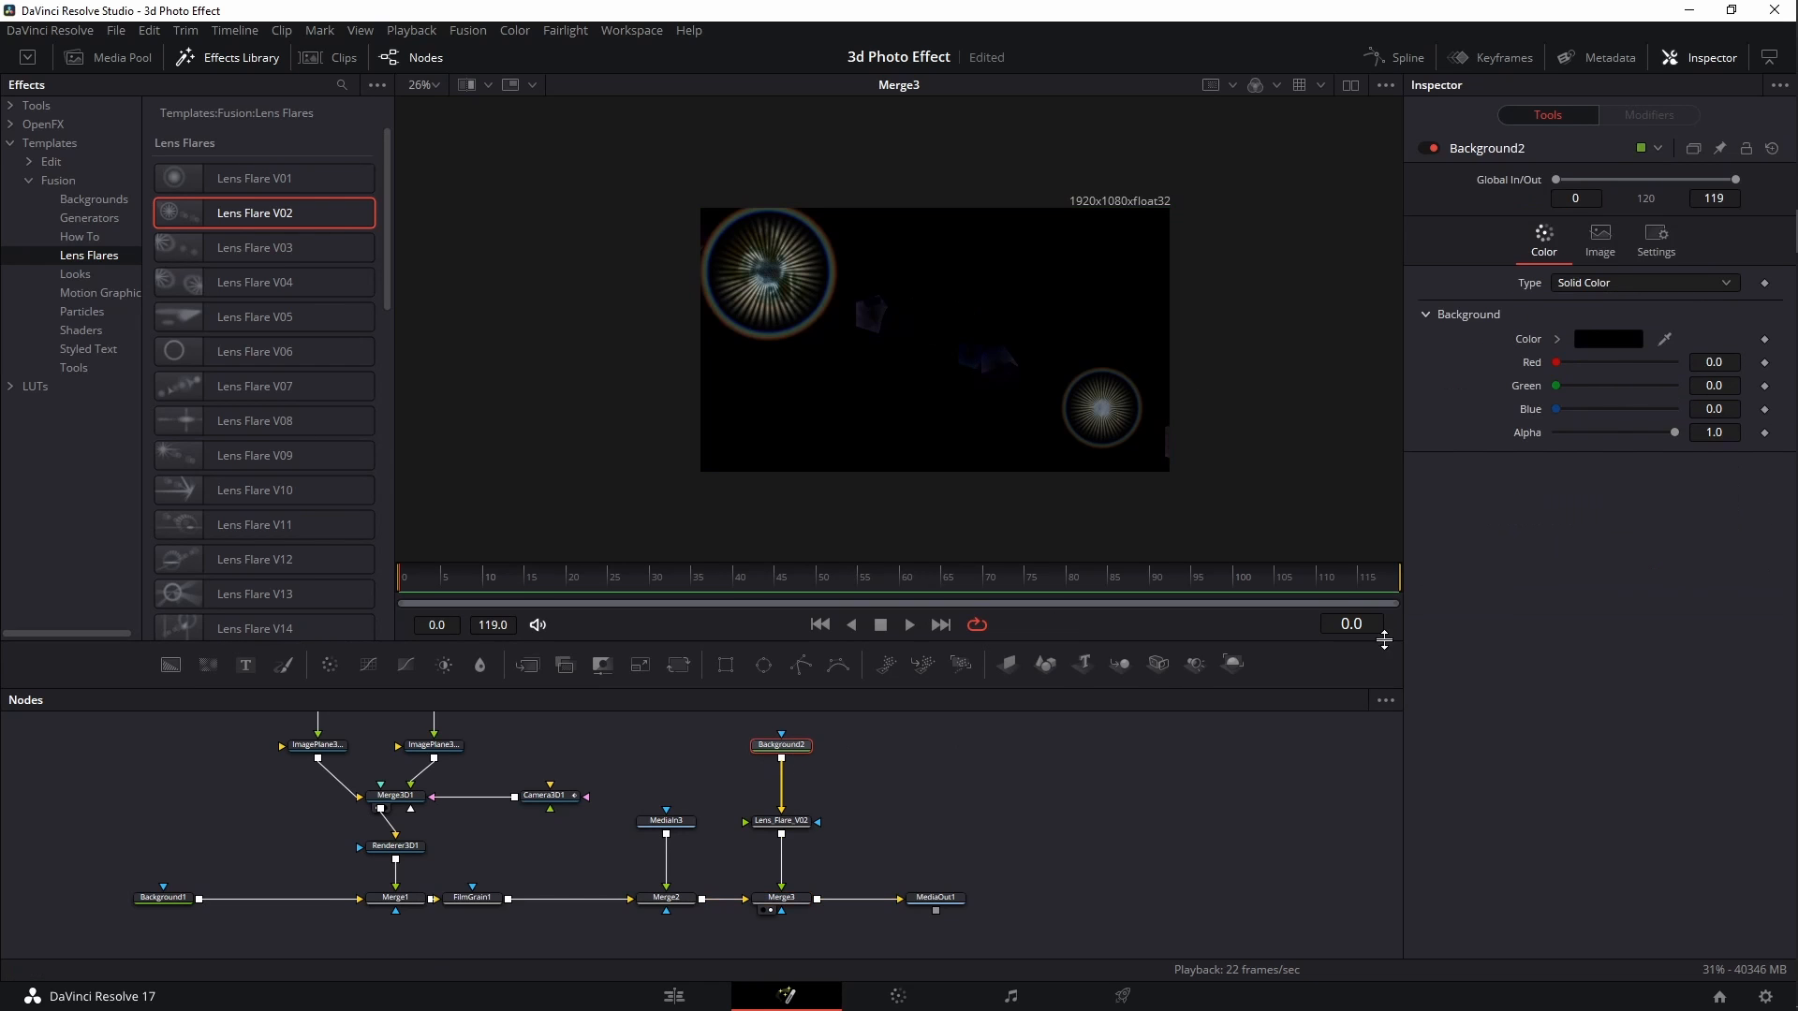
{"action": "left_click_drag", "start_coordinate": [1676, 432], "coordinate": [1320, 434]}
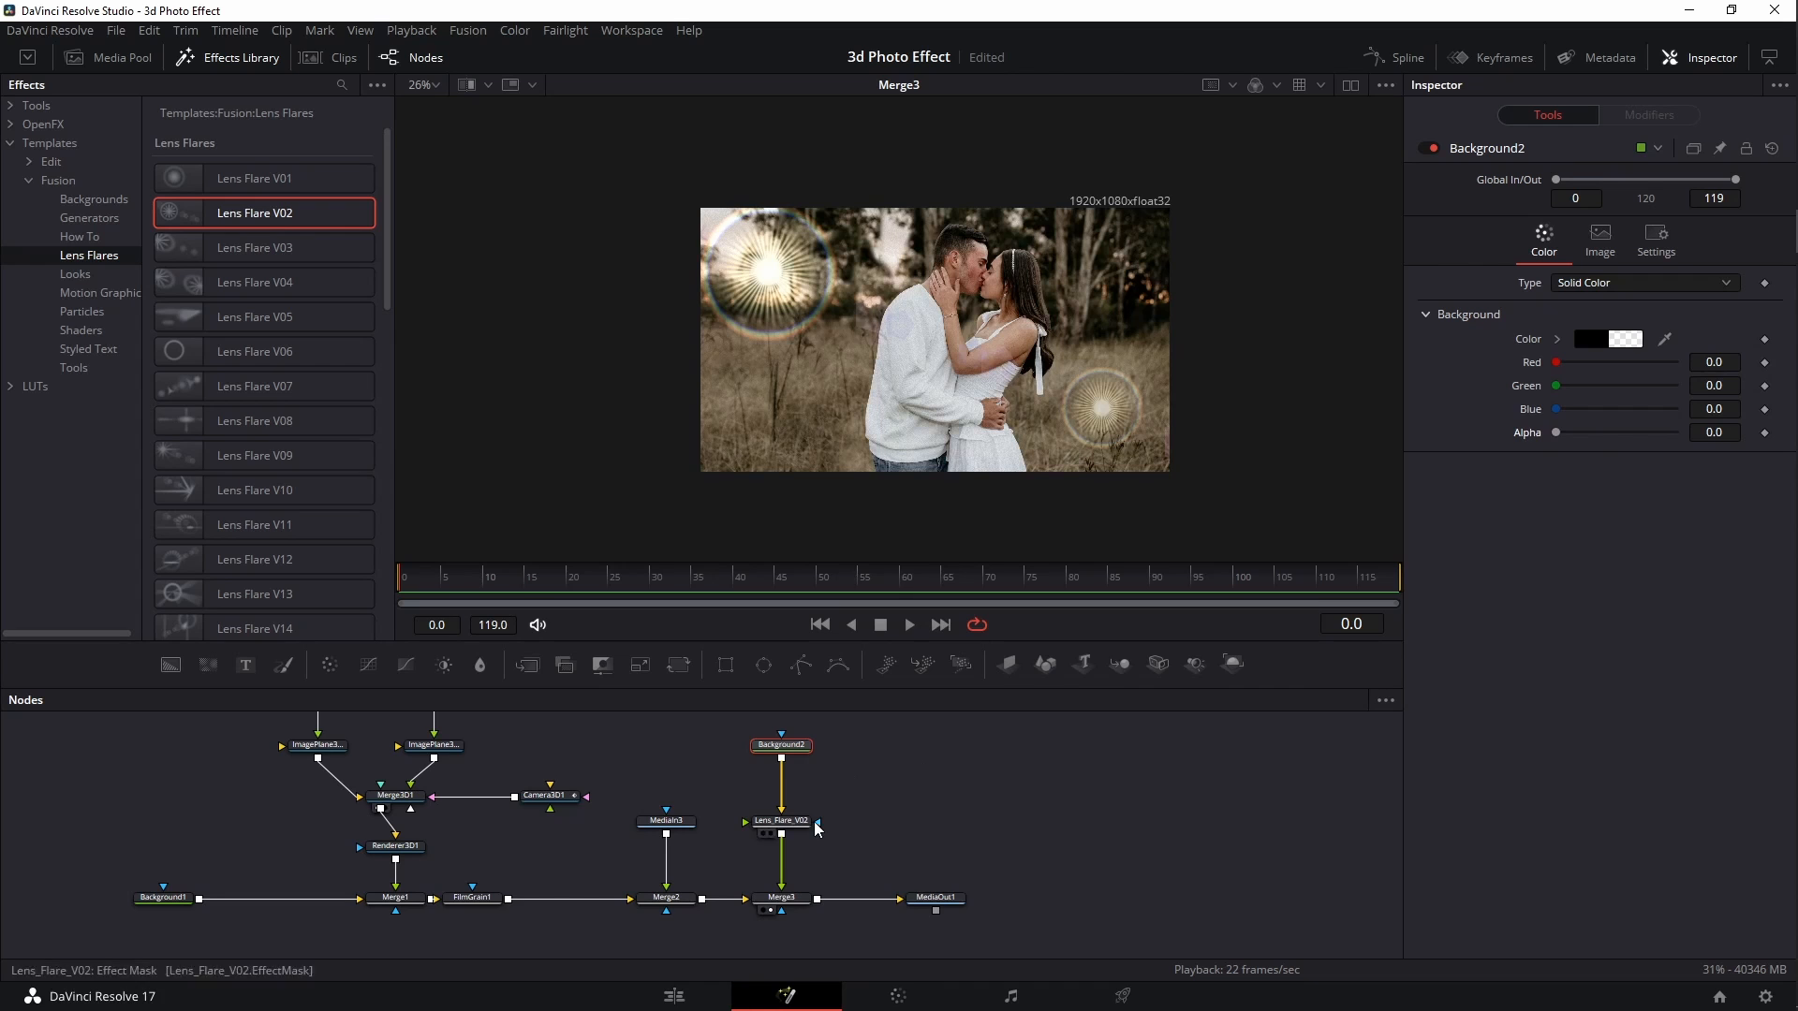
Set Merge3's apply mode back to Screen
{"action": "left_click", "coordinate": [781, 898]}
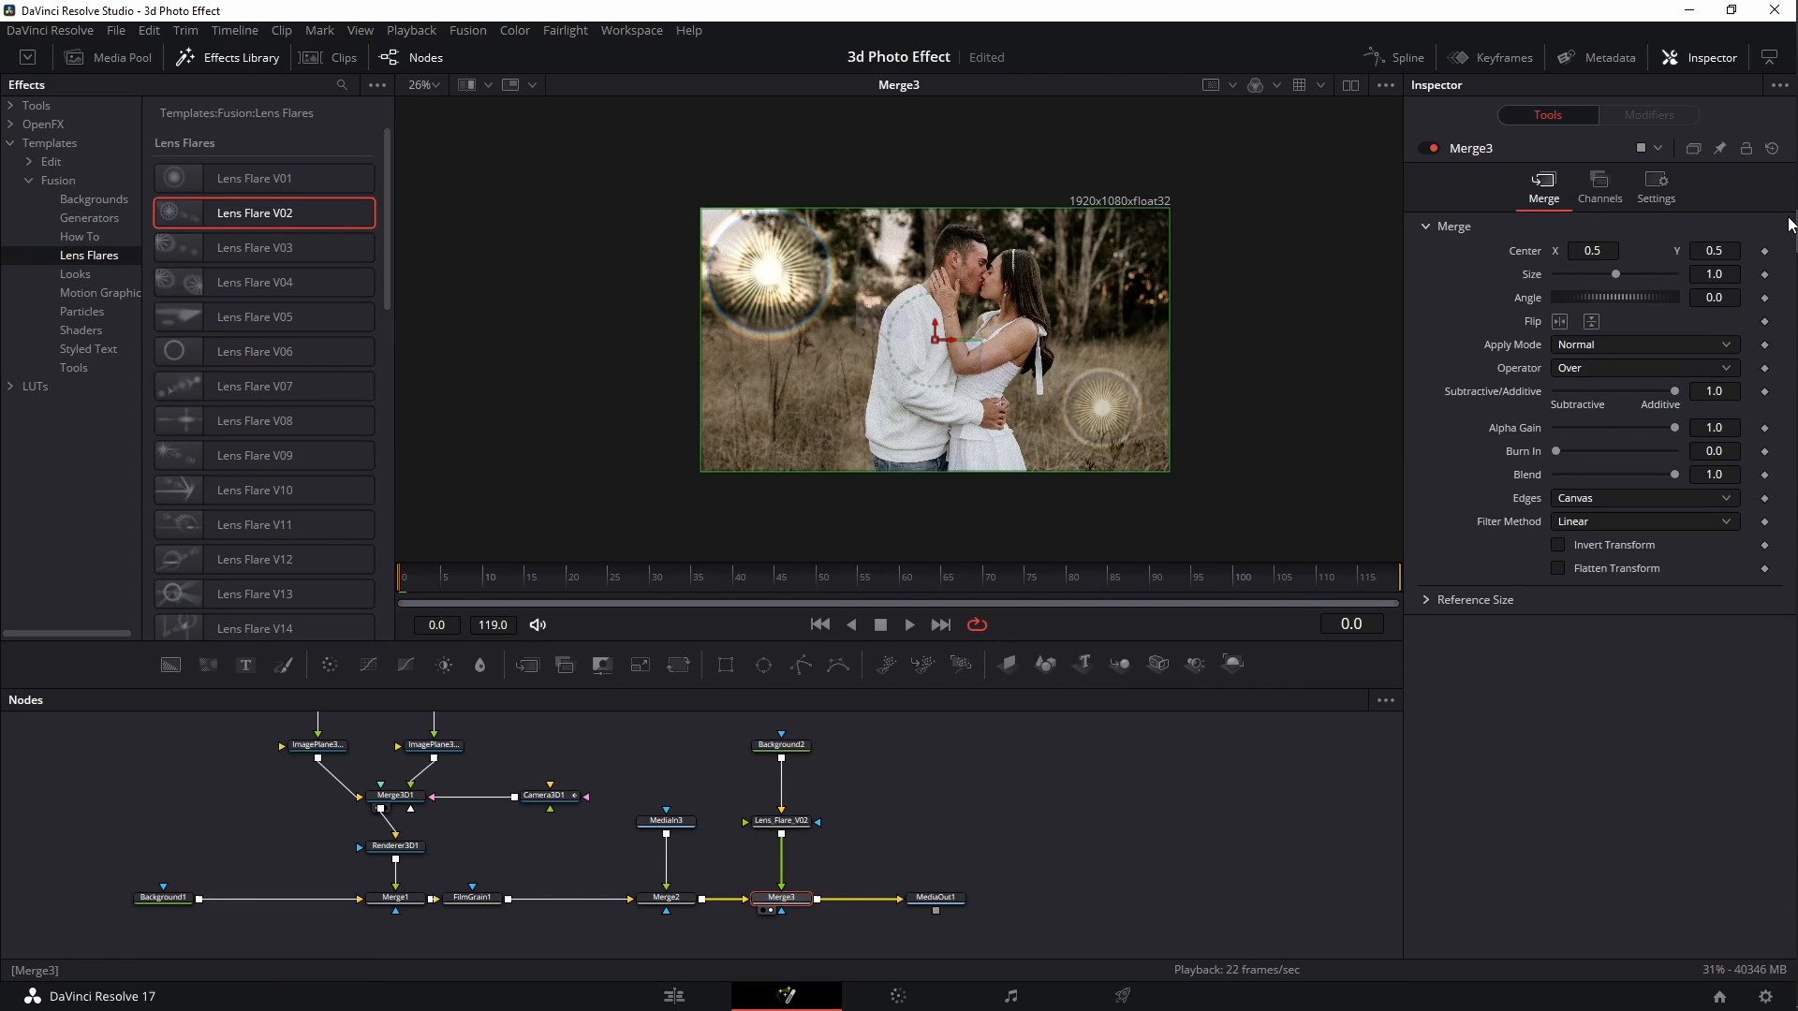
{"action": "left_click", "coordinate": [1598, 344]}
{"action": "left_click", "coordinate": [1578, 382]}
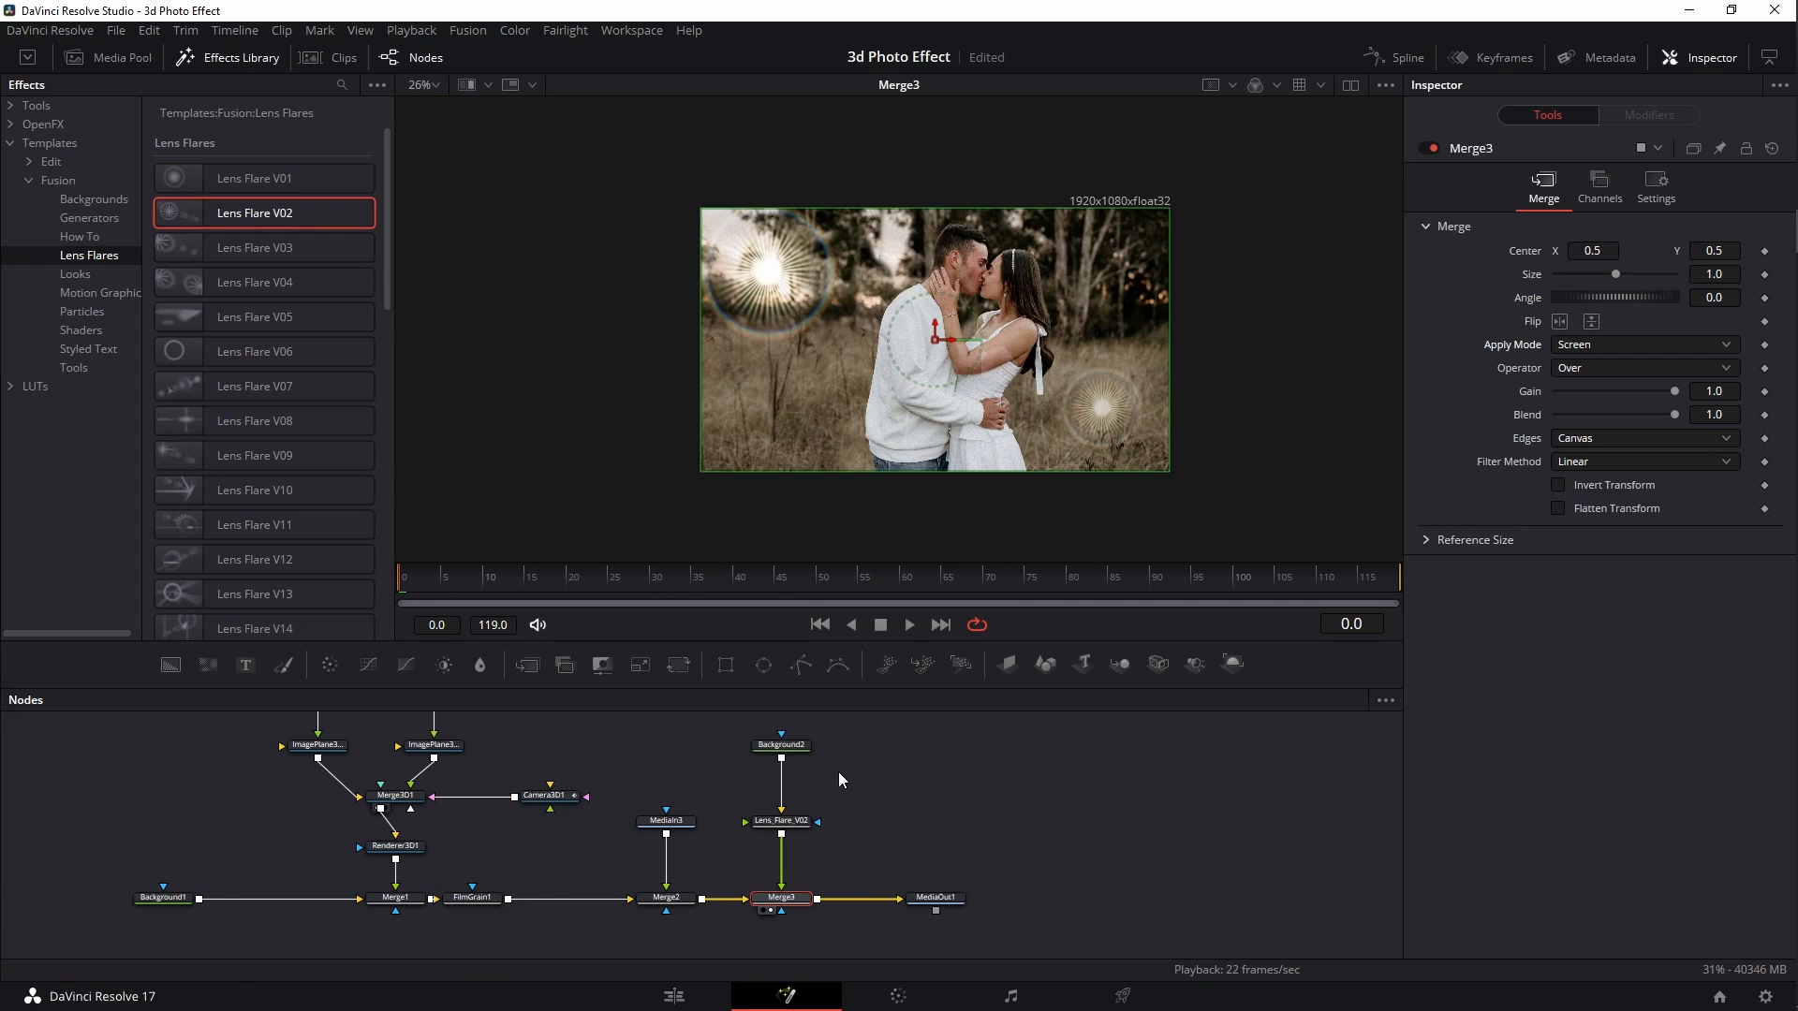
Keyframe the lens flare's primary center from about -0.125, 1.144 at frame 0 to about -0.151, 1.031 at frame 119
{"action": "left_click", "coordinate": [779, 822]}
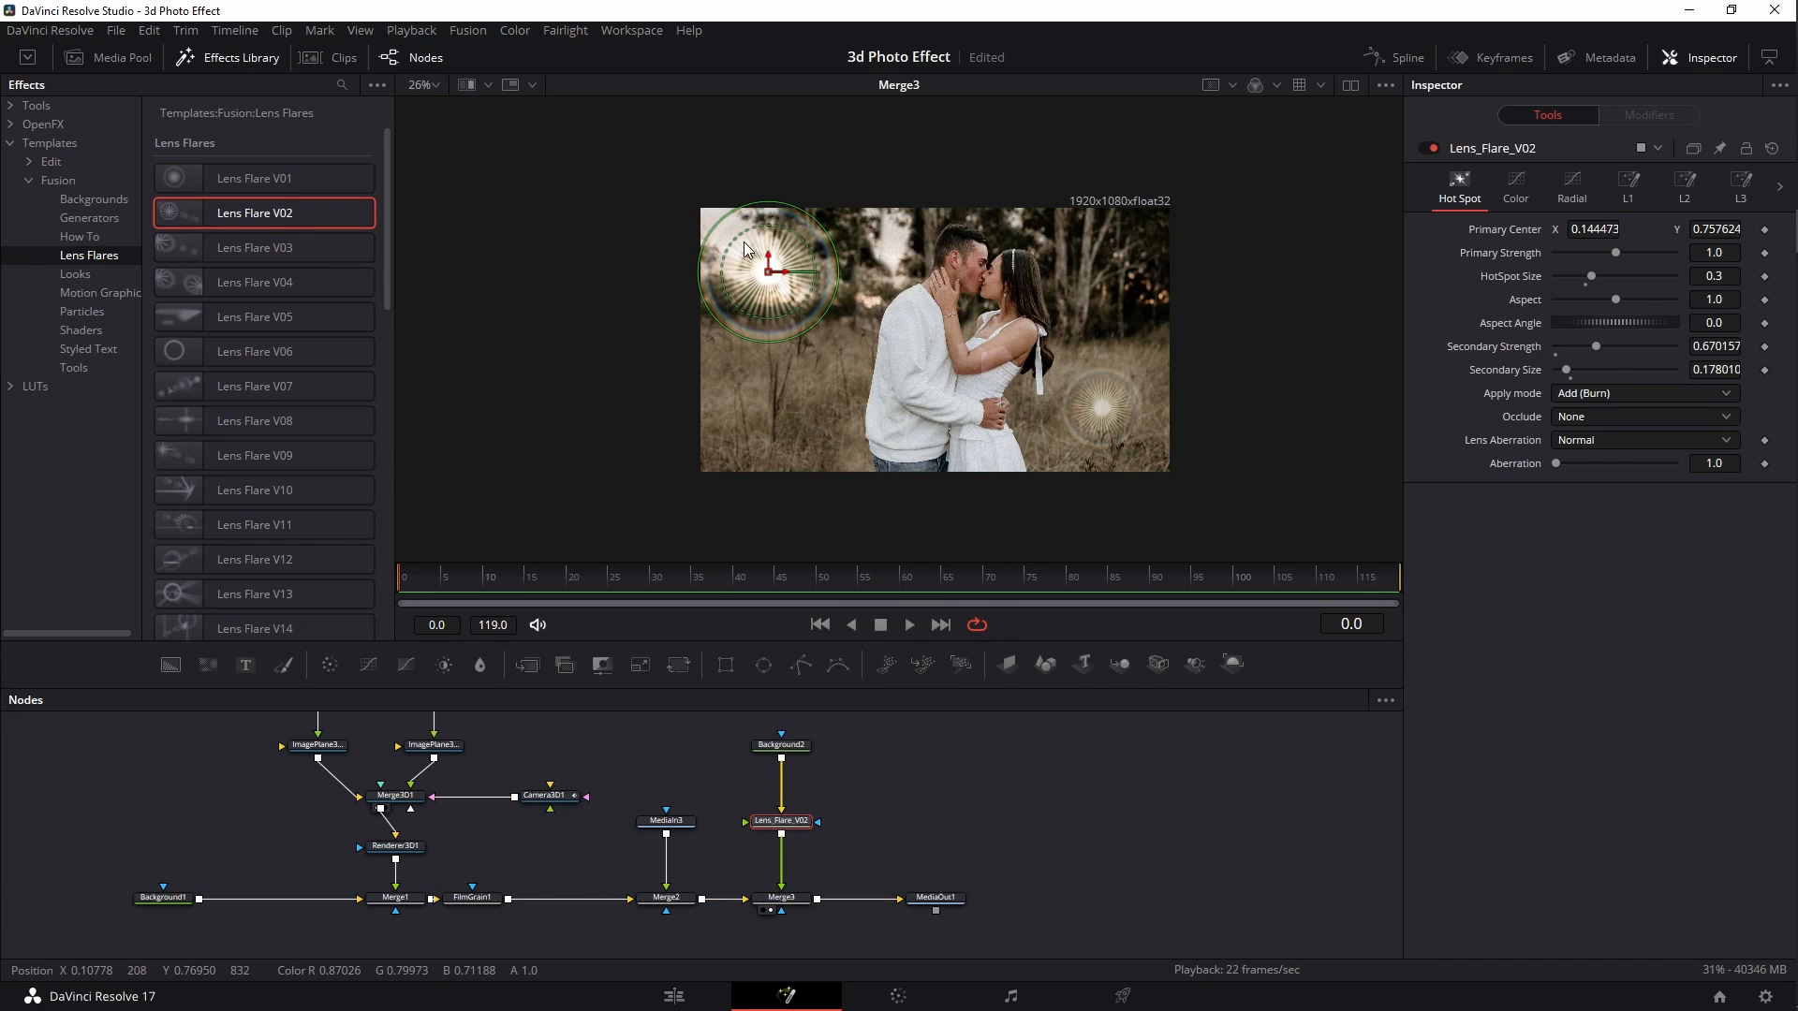
{"action": "left_click_drag", "start_coordinate": [768, 272], "coordinate": [646, 171]}
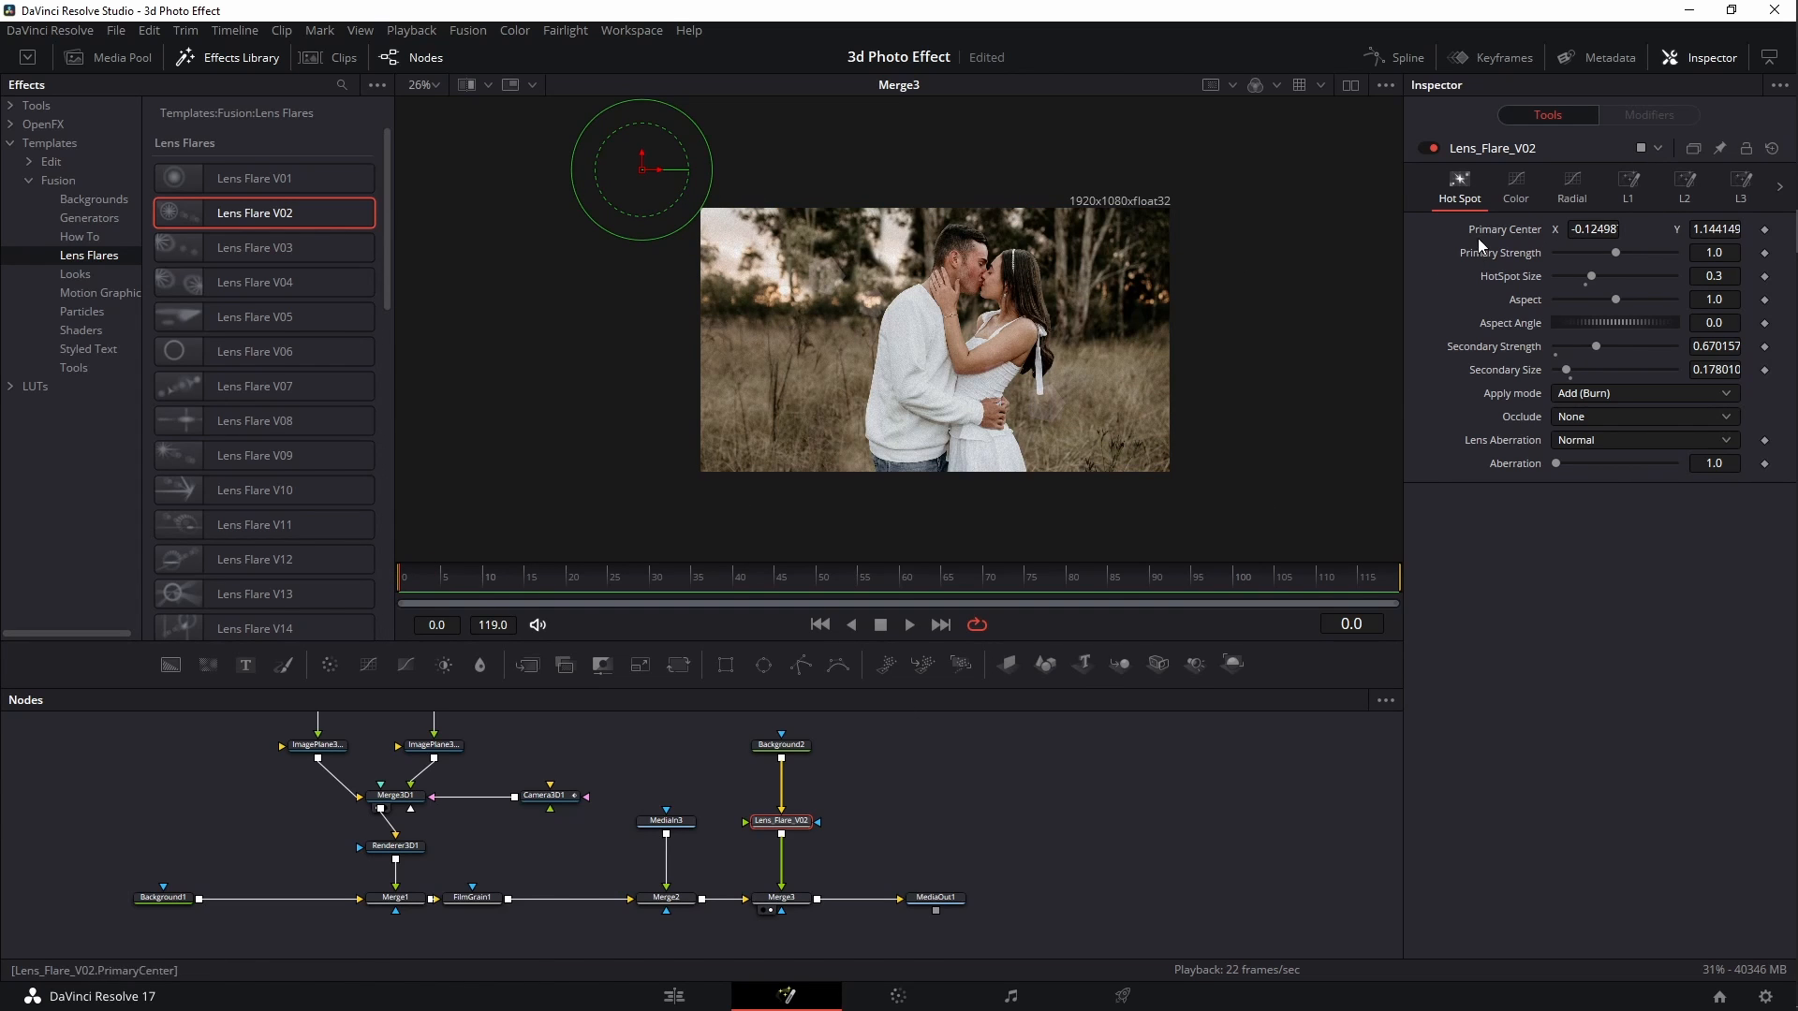
{"action": "left_click", "coordinate": [1764, 230]}
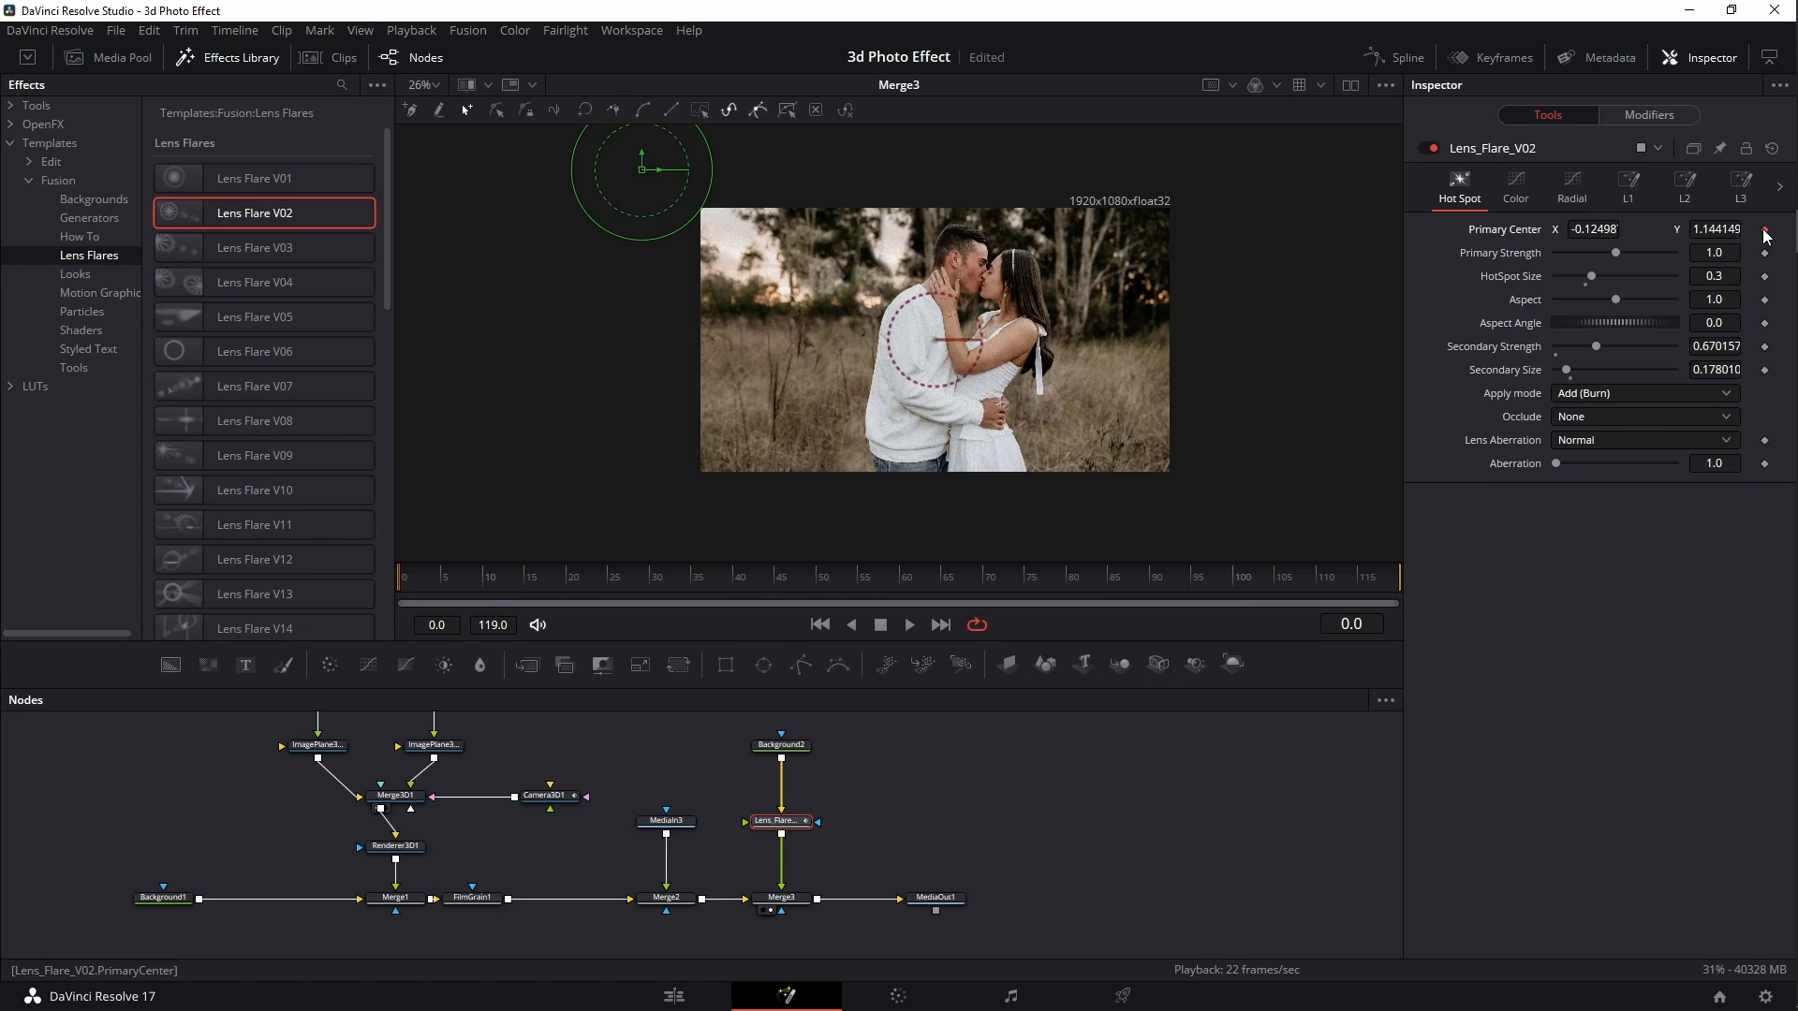
{"action": "left_click_drag", "start_coordinate": [1108, 584], "coordinate": [1391, 576]}
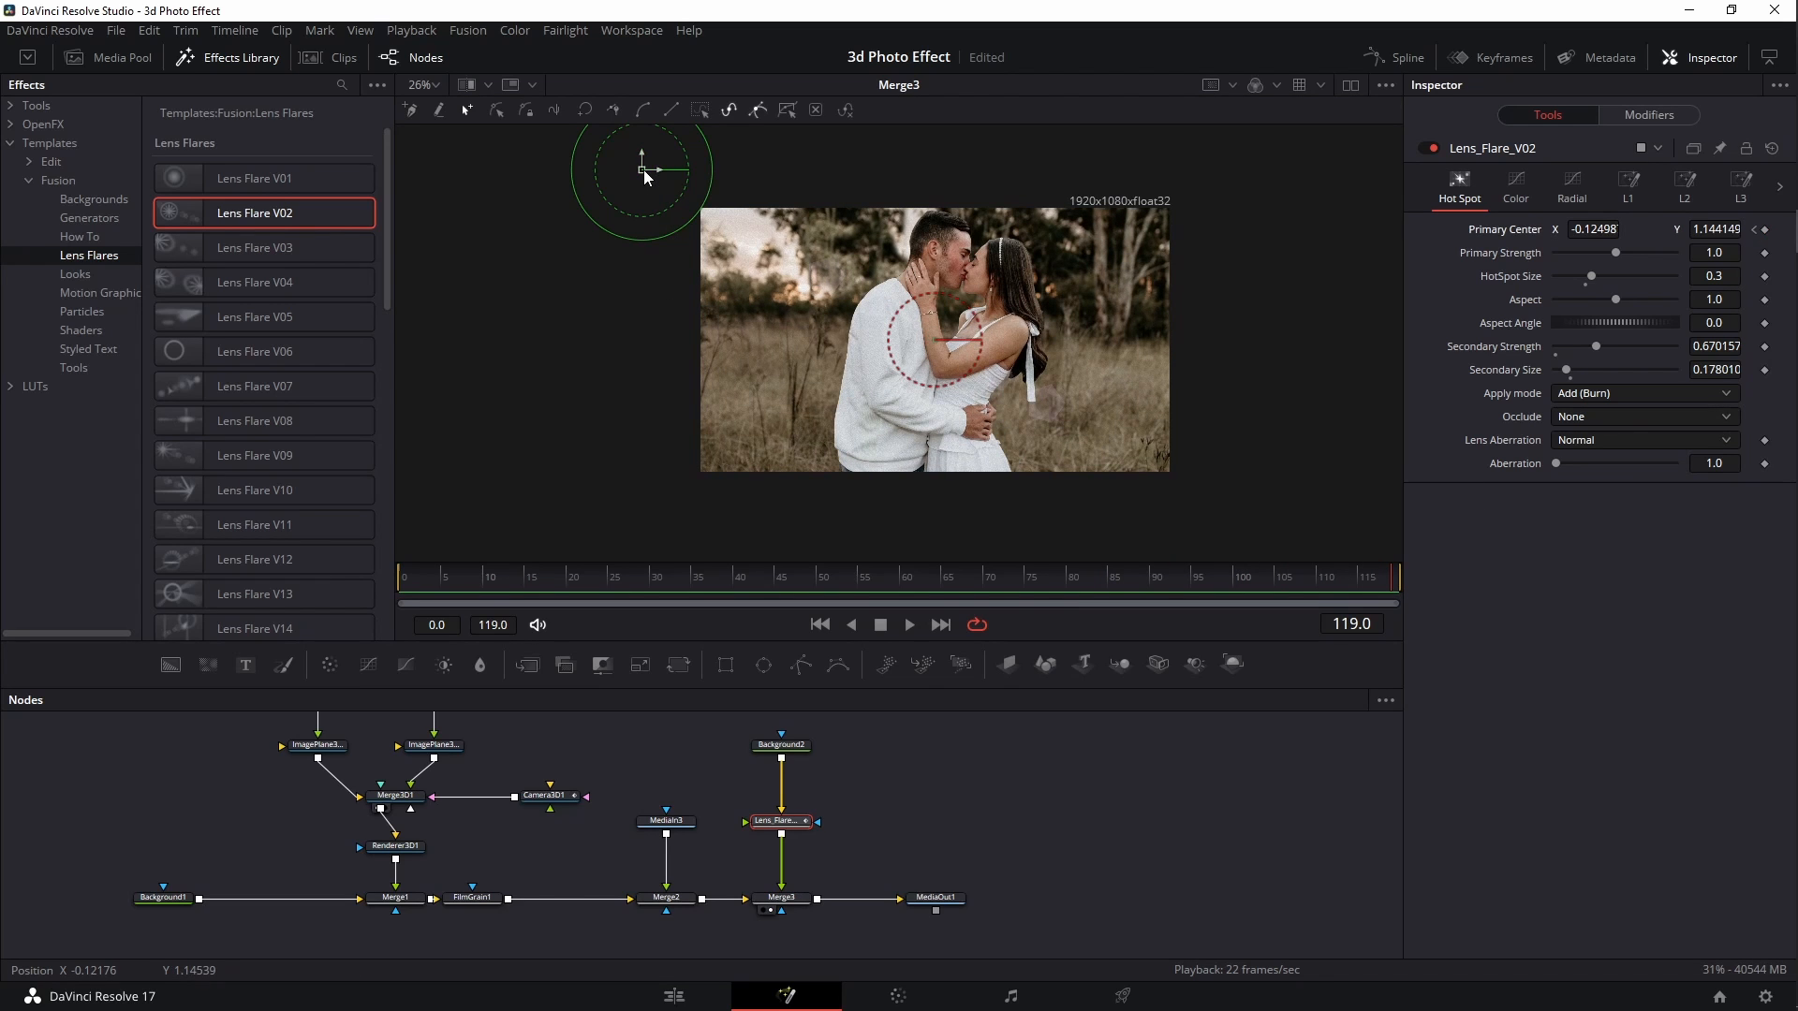
{"action": "left_click_drag", "start_coordinate": [644, 176], "coordinate": [631, 200]}
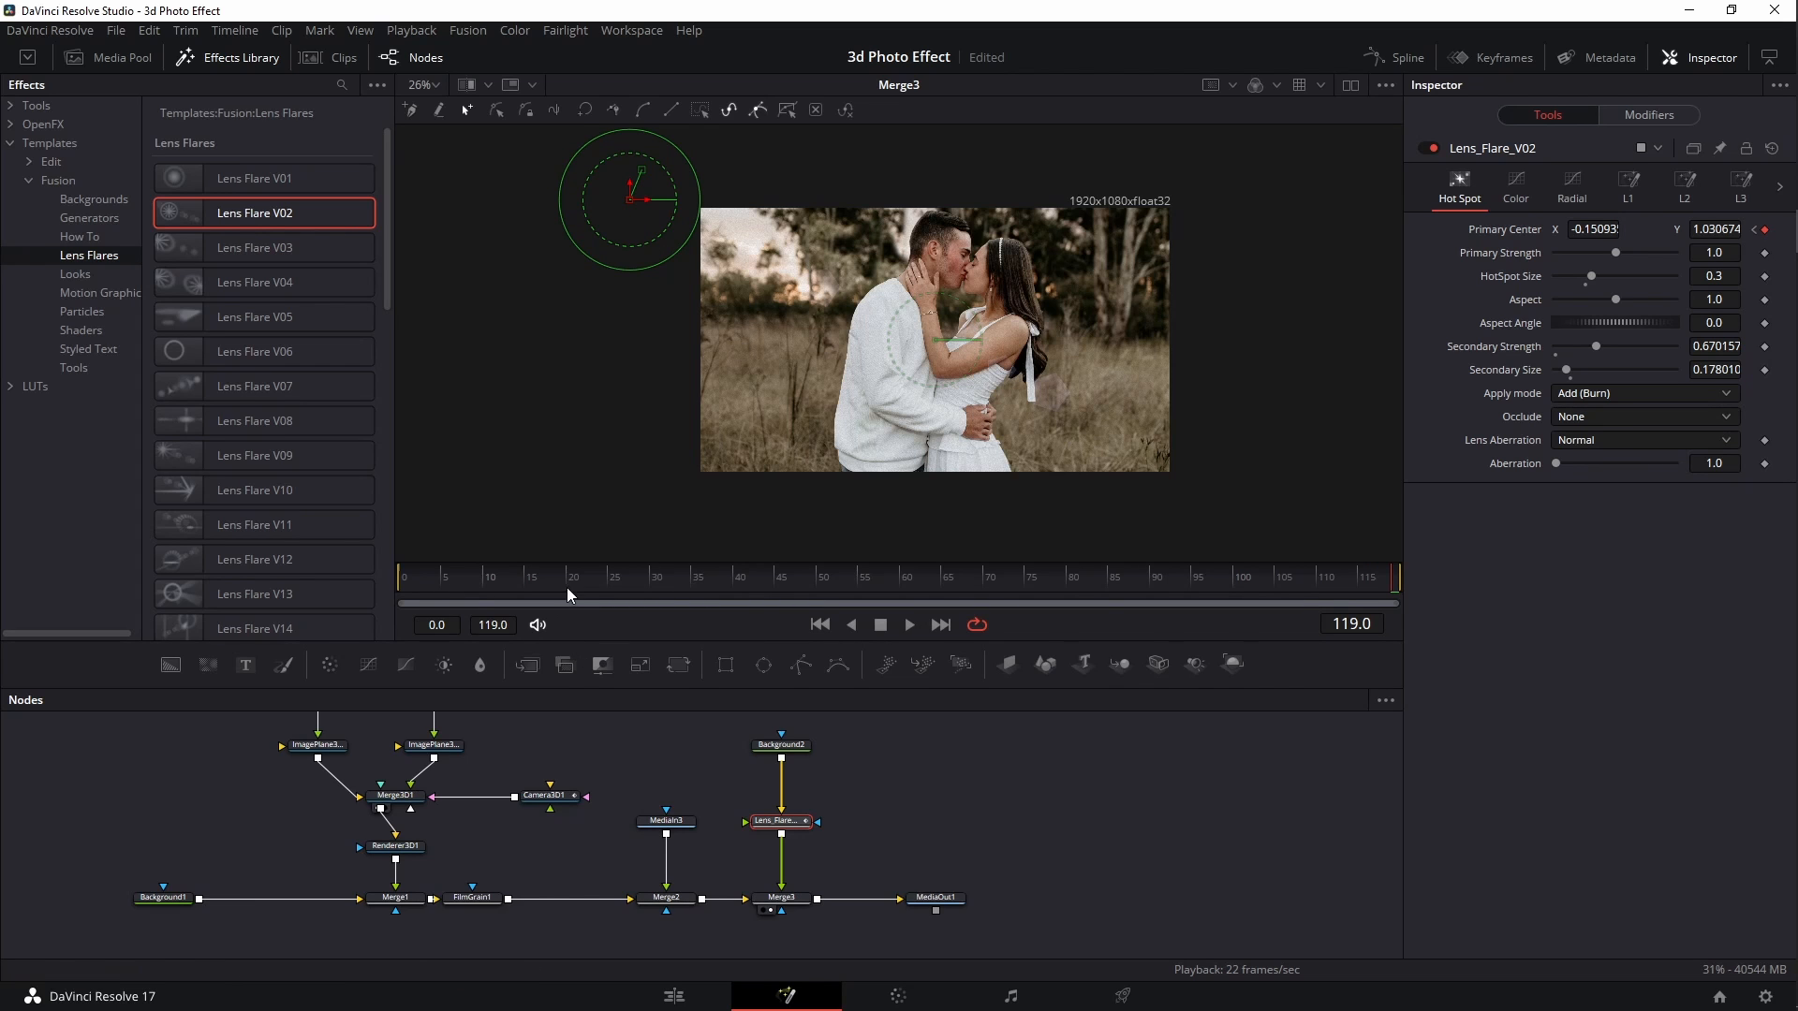
Switch to the Edit page, play back the timeline and place the playhead within the second Fusion composition
{"action": "left_click", "coordinate": [673, 995]}
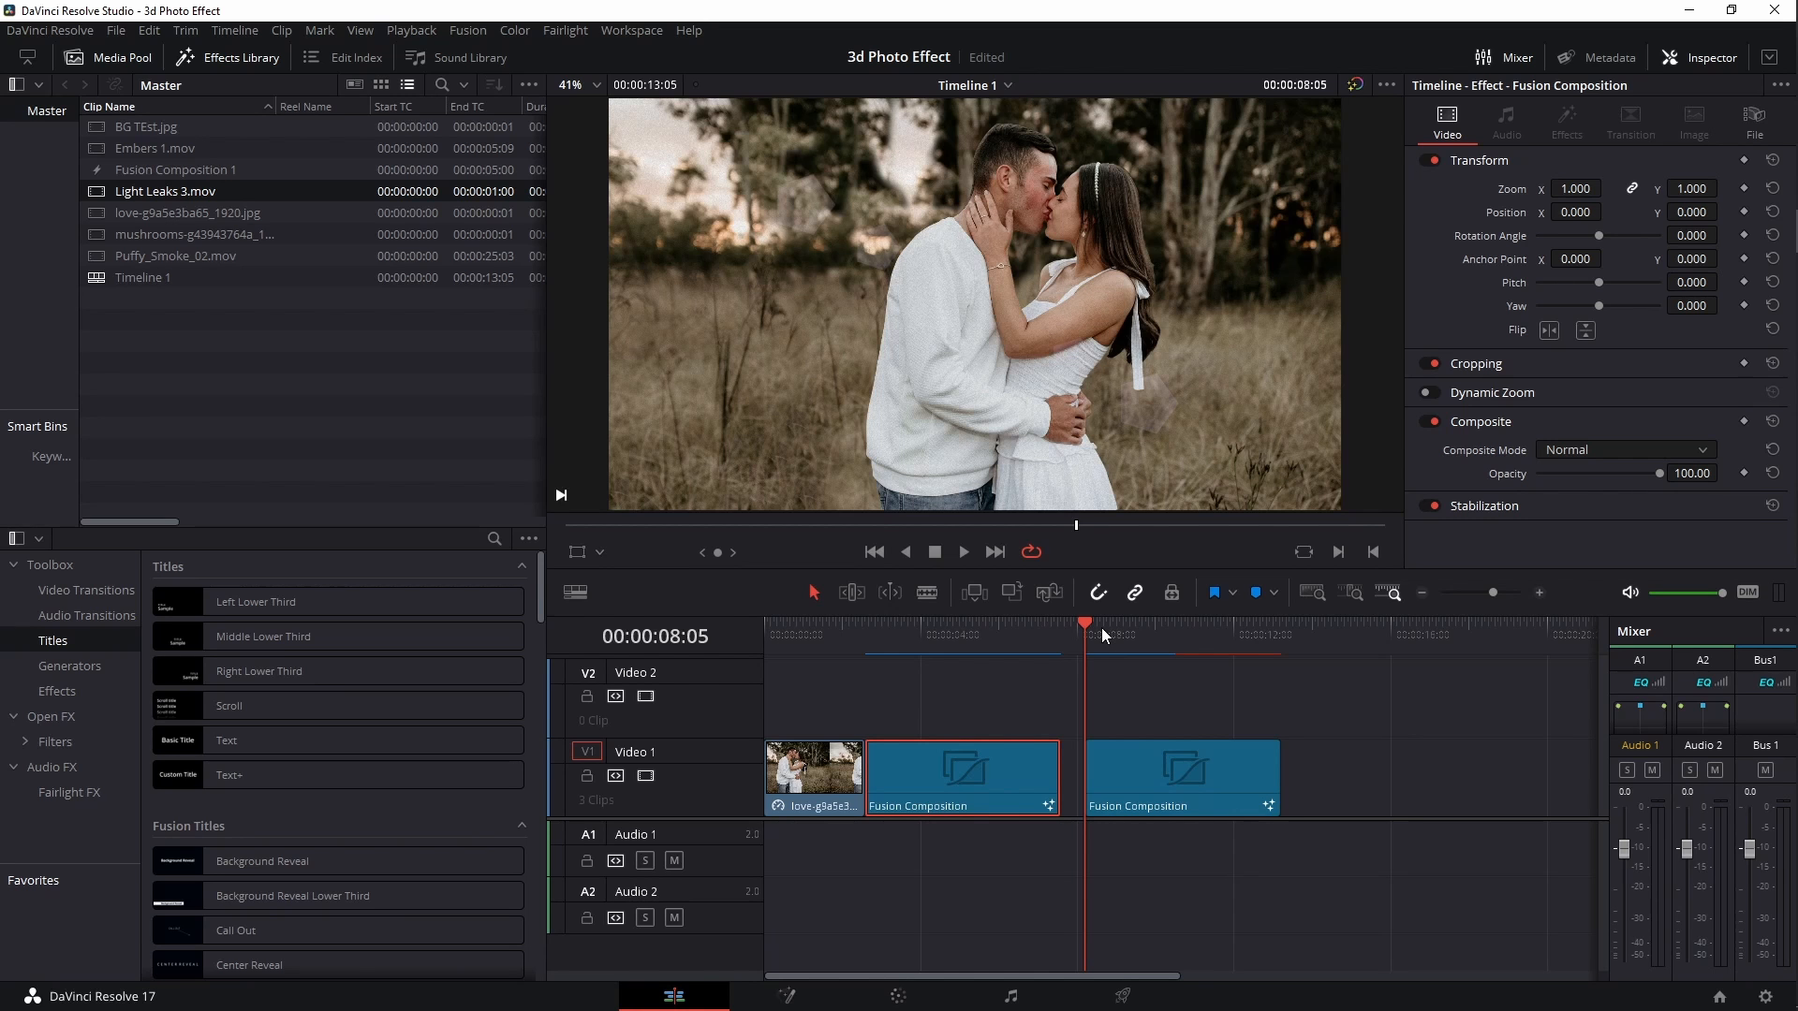
{"action": "key", "text": "space"}
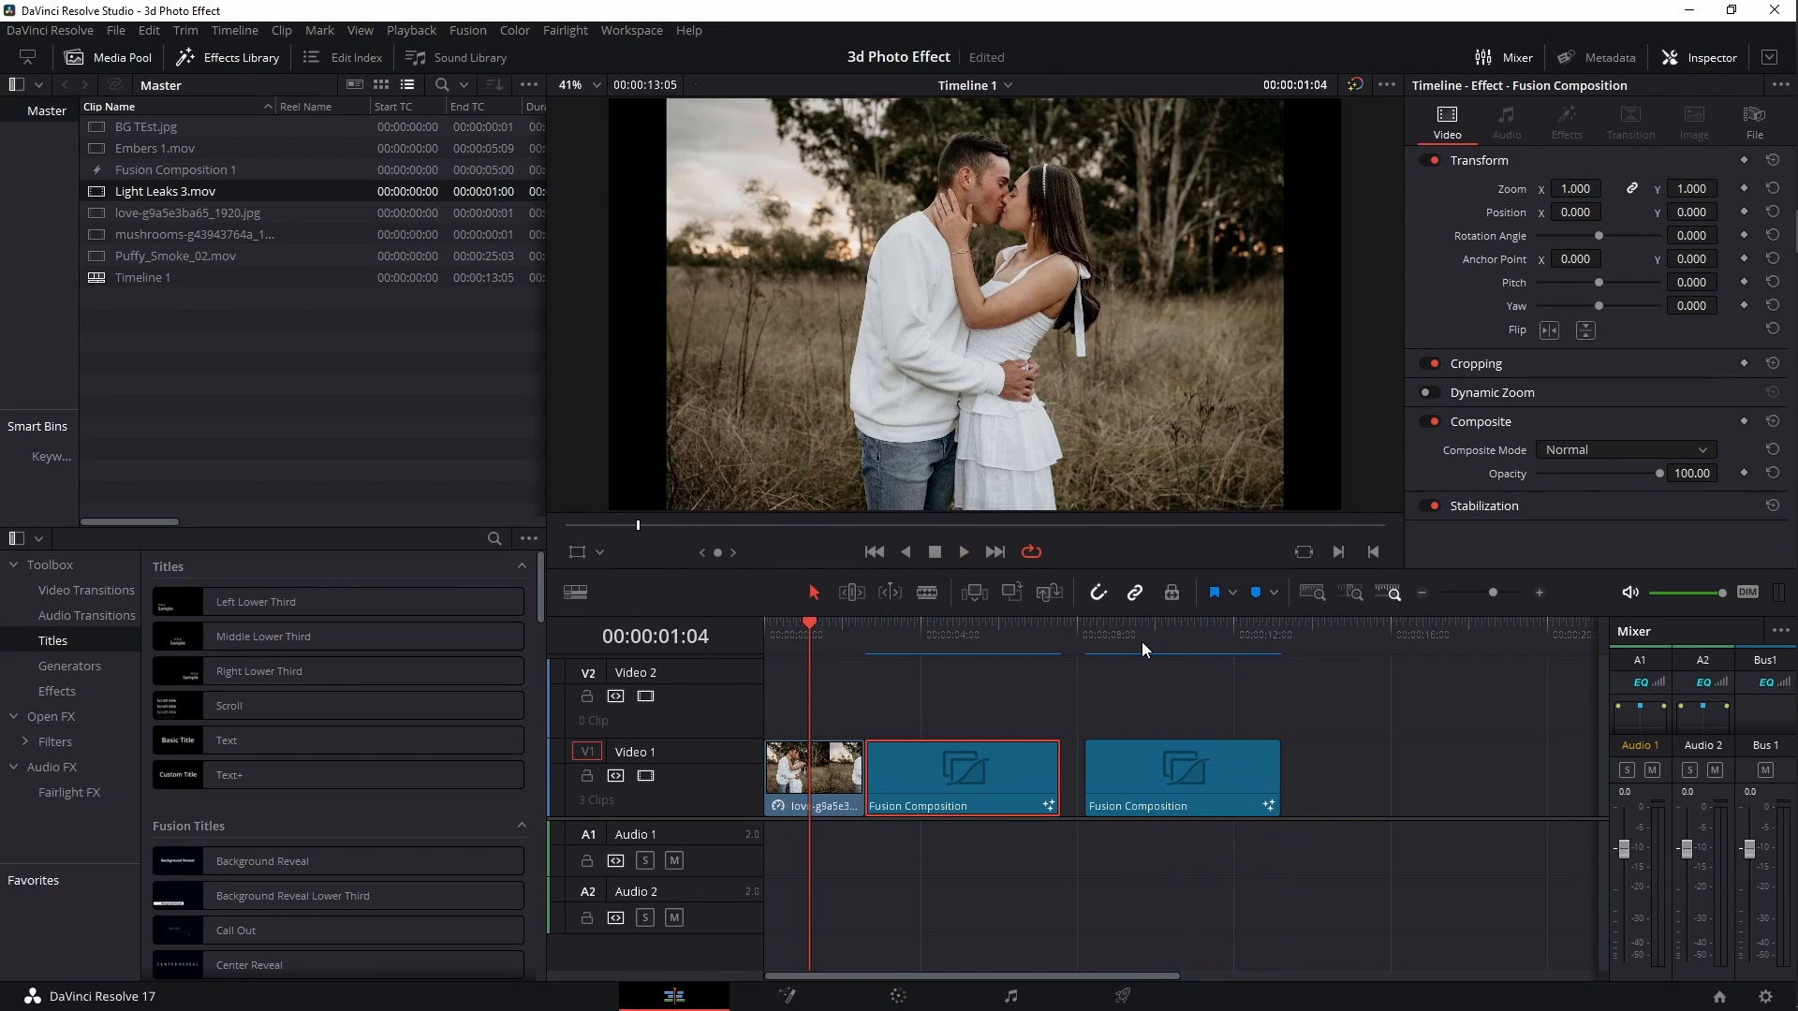
{"action": "left_click_drag", "start_coordinate": [1092, 642], "coordinate": [1142, 642]}
Return to the Fusion page, review the lens flare node's settings and browse the available lens flare templates
{"action": "left_click", "coordinate": [786, 995]}
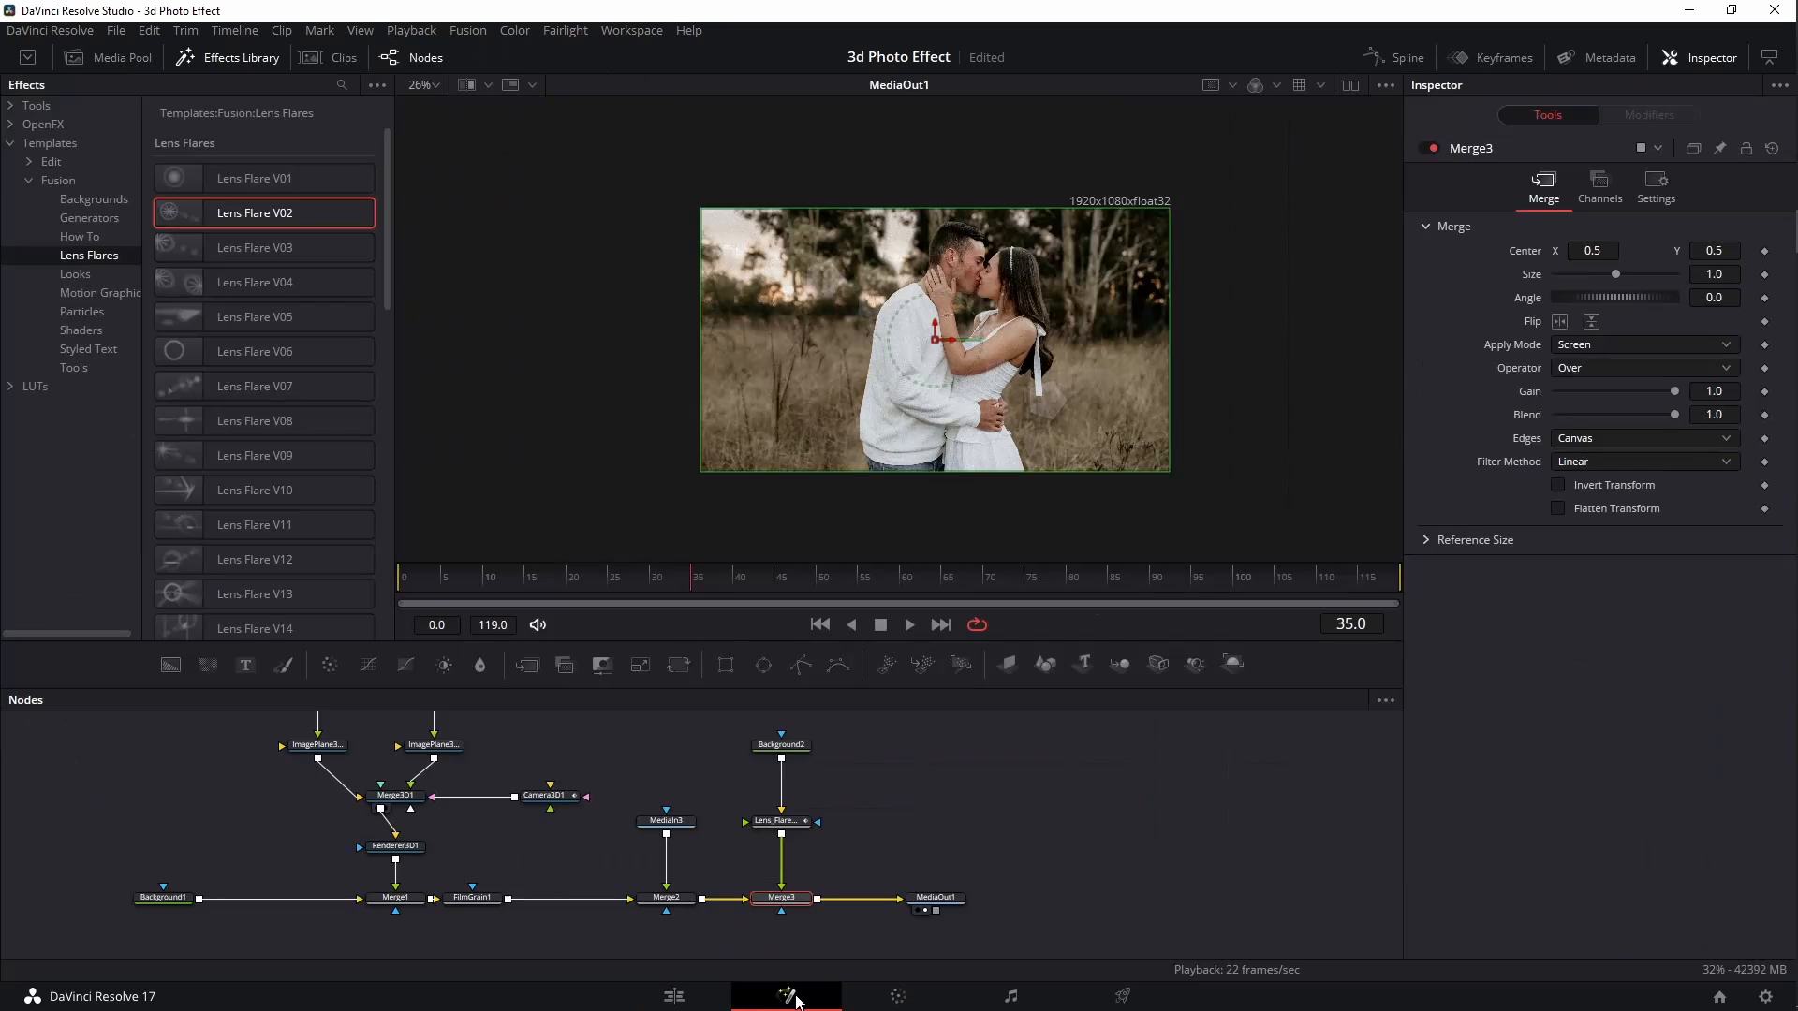
{"action": "left_click", "coordinate": [777, 821]}
{"action": "double_click", "coordinate": [1631, 468]}
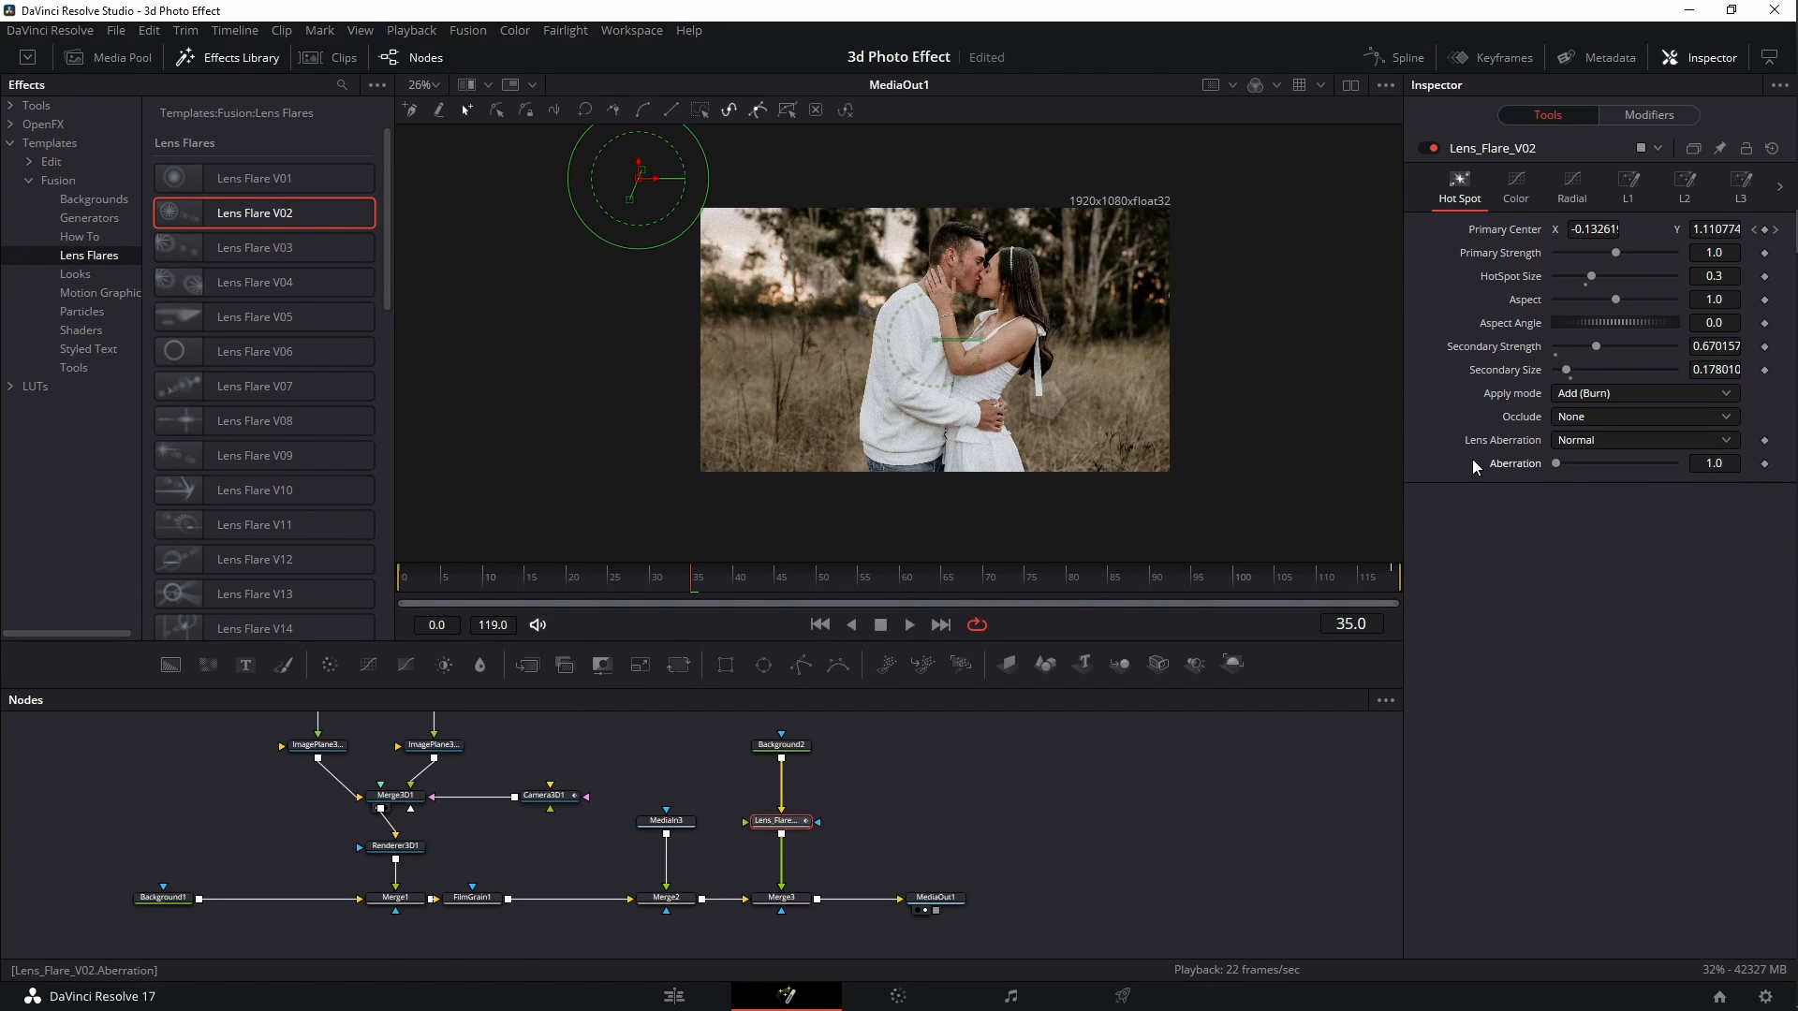
{"action": "scroll", "coordinate": [199, 403], "scroll_direction": "down", "scroll_amount": 3}
{"action": "scroll", "coordinate": [201, 419], "scroll_direction": "down", "scroll_amount": 10}
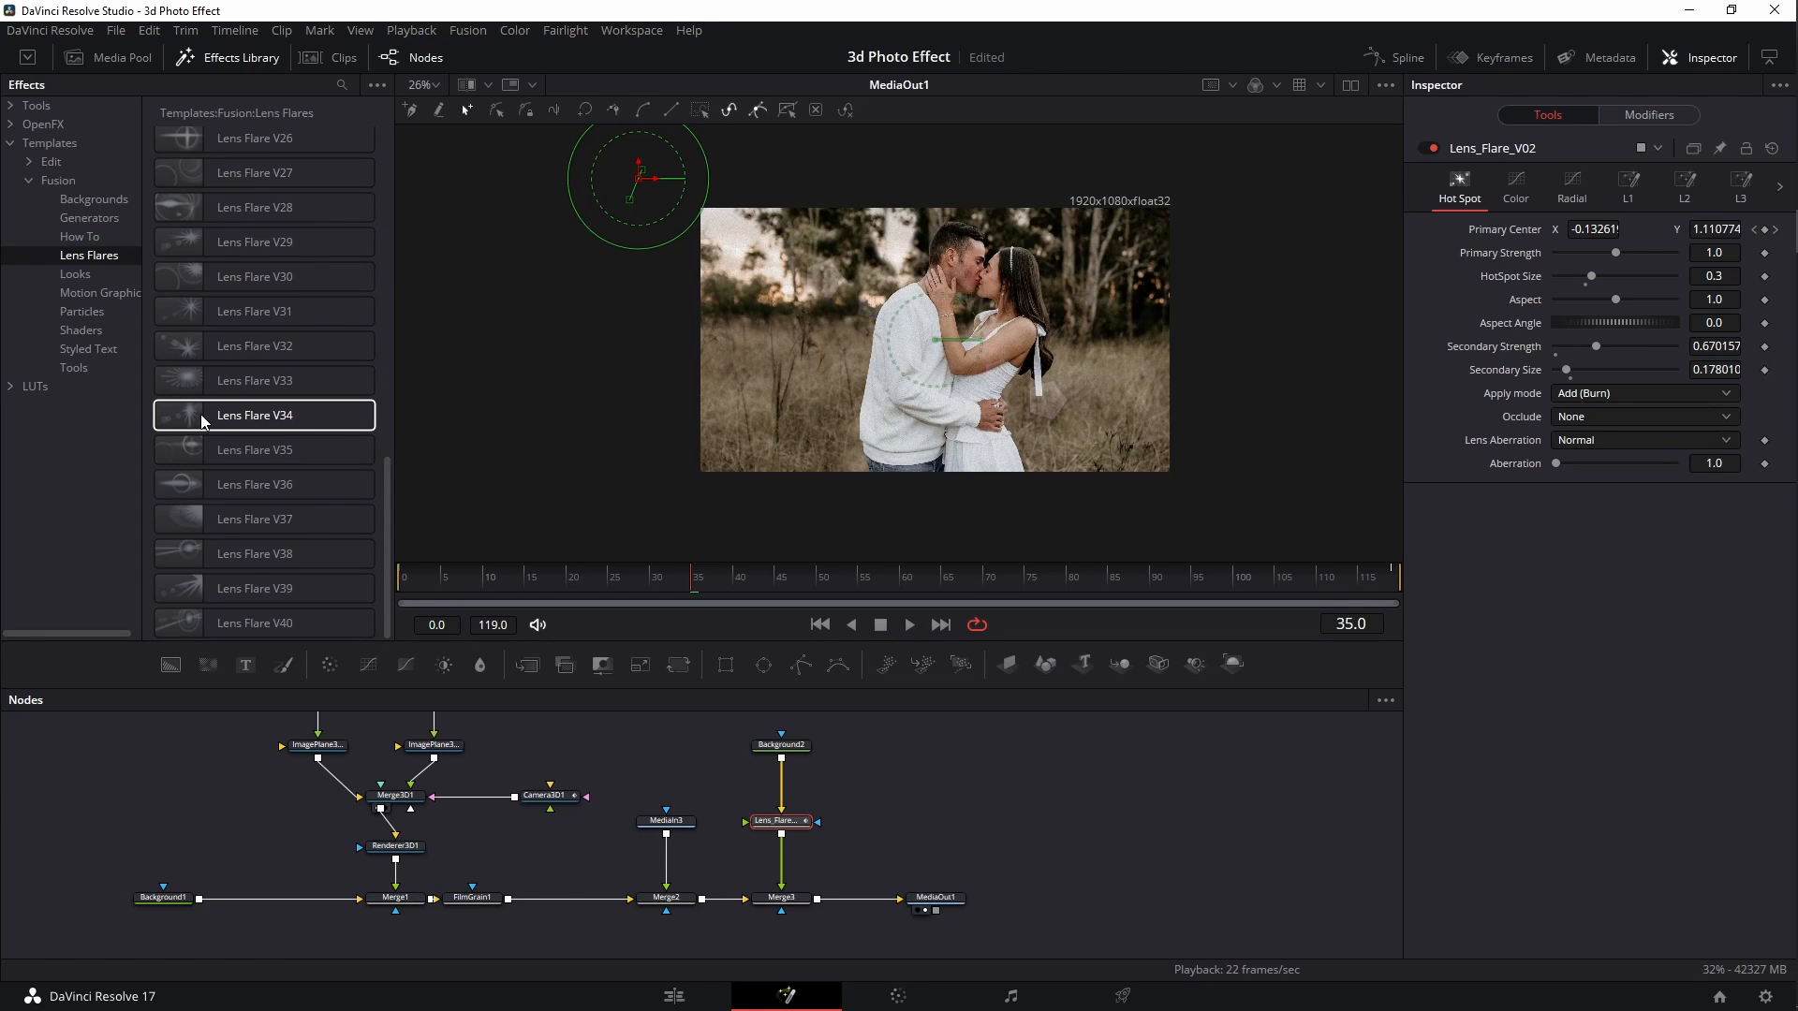
{"action": "scroll", "coordinate": [201, 413], "scroll_direction": "up", "scroll_amount": 12}
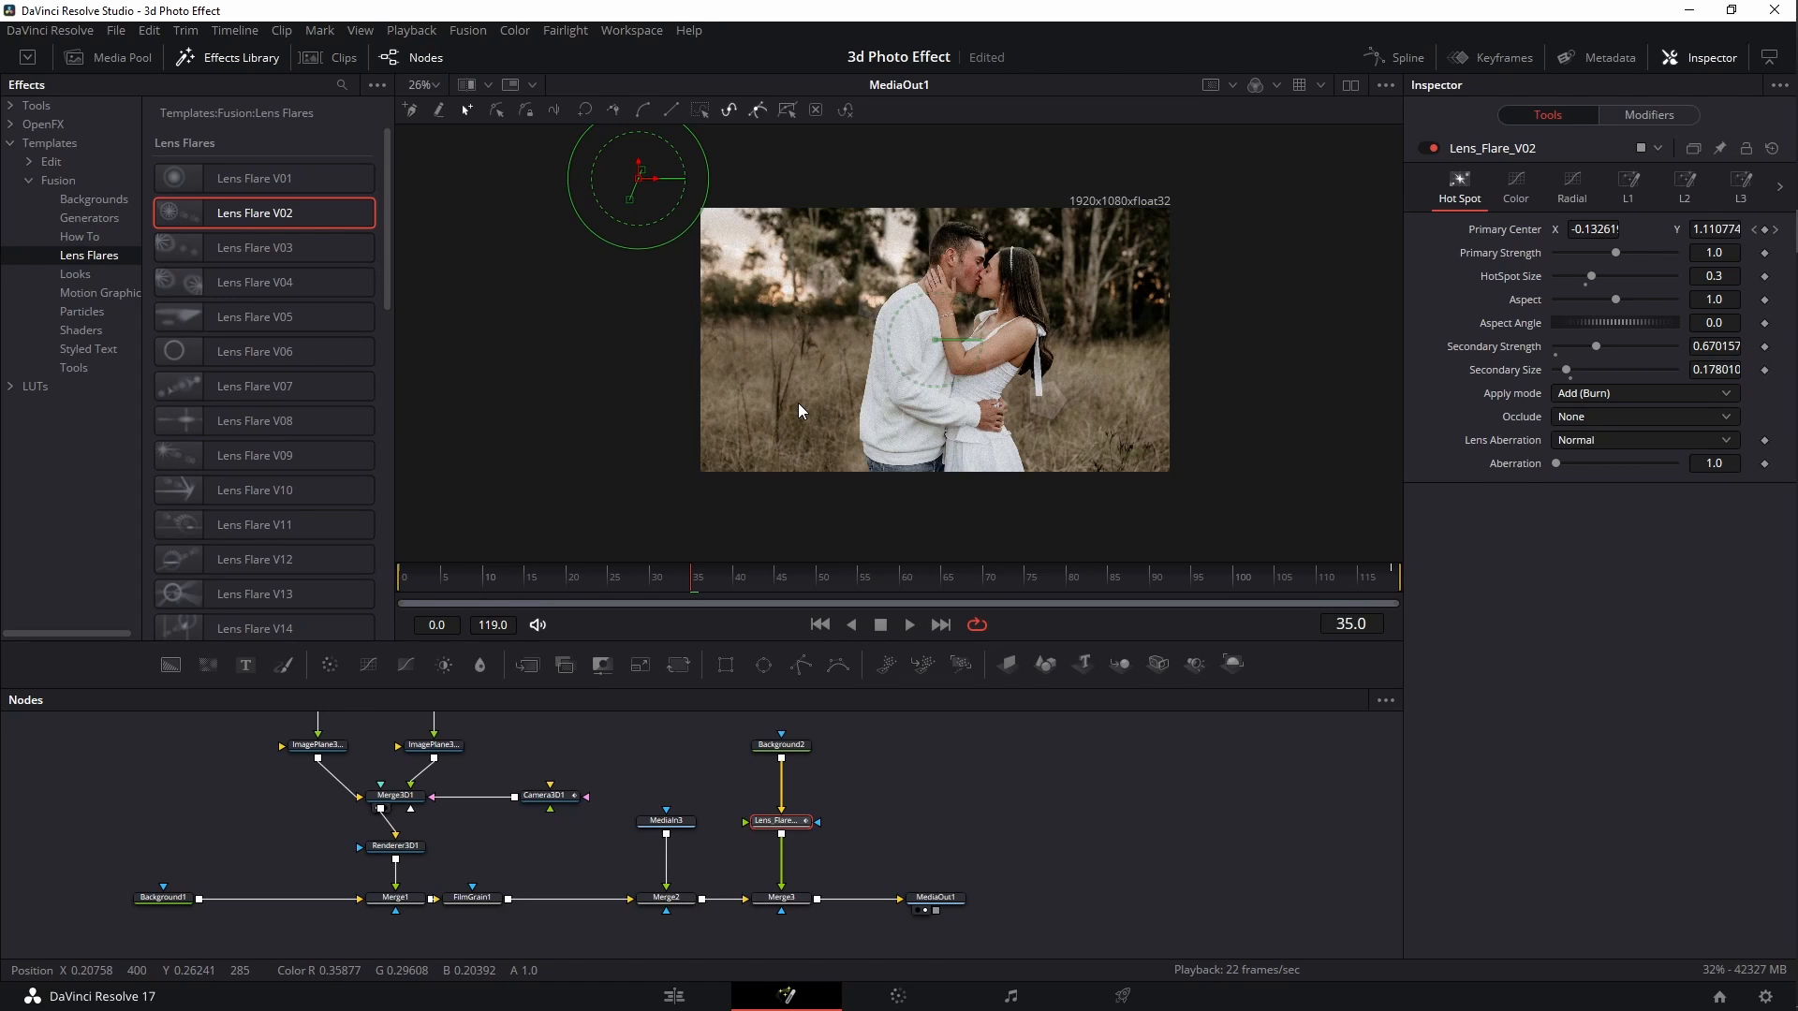
Go back to the Edit page and play the second Fusion composition from near its beginning
{"action": "left_click", "coordinate": [726, 998]}
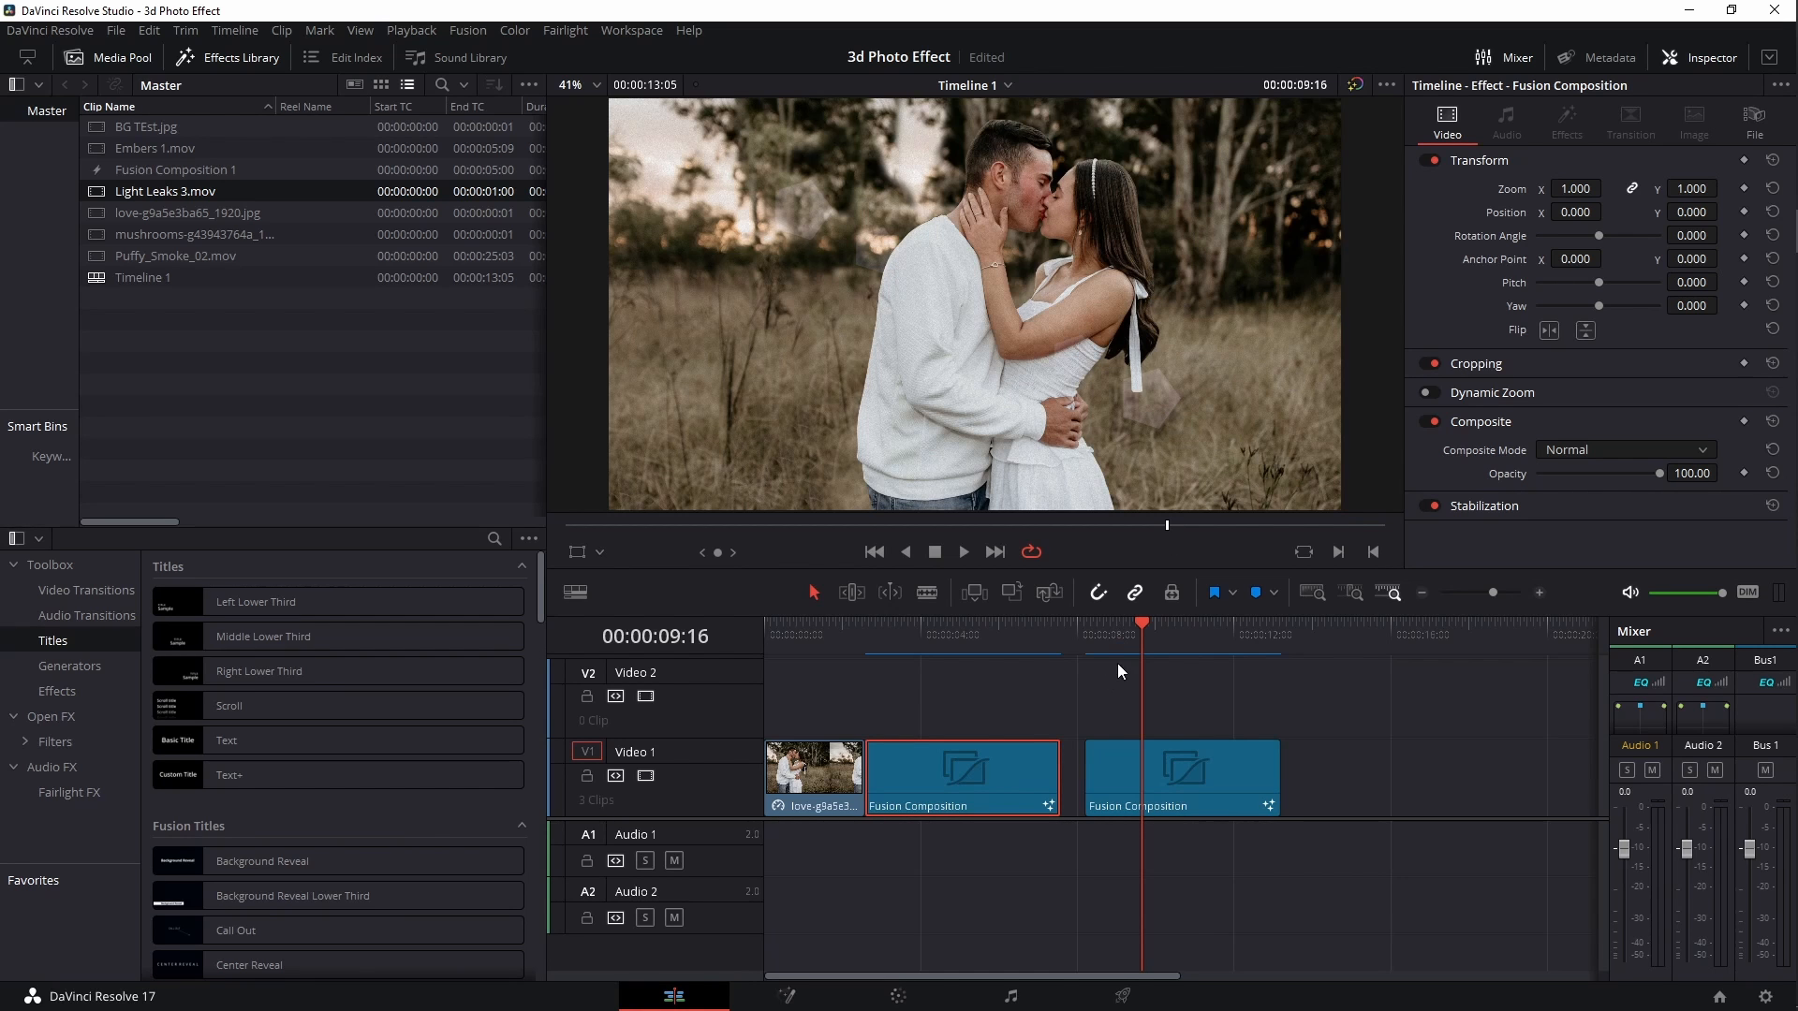
{"action": "left_click", "coordinate": [1120, 631]}
{"action": "left_click", "coordinate": [1097, 631]}
{"action": "key", "text": "space"}
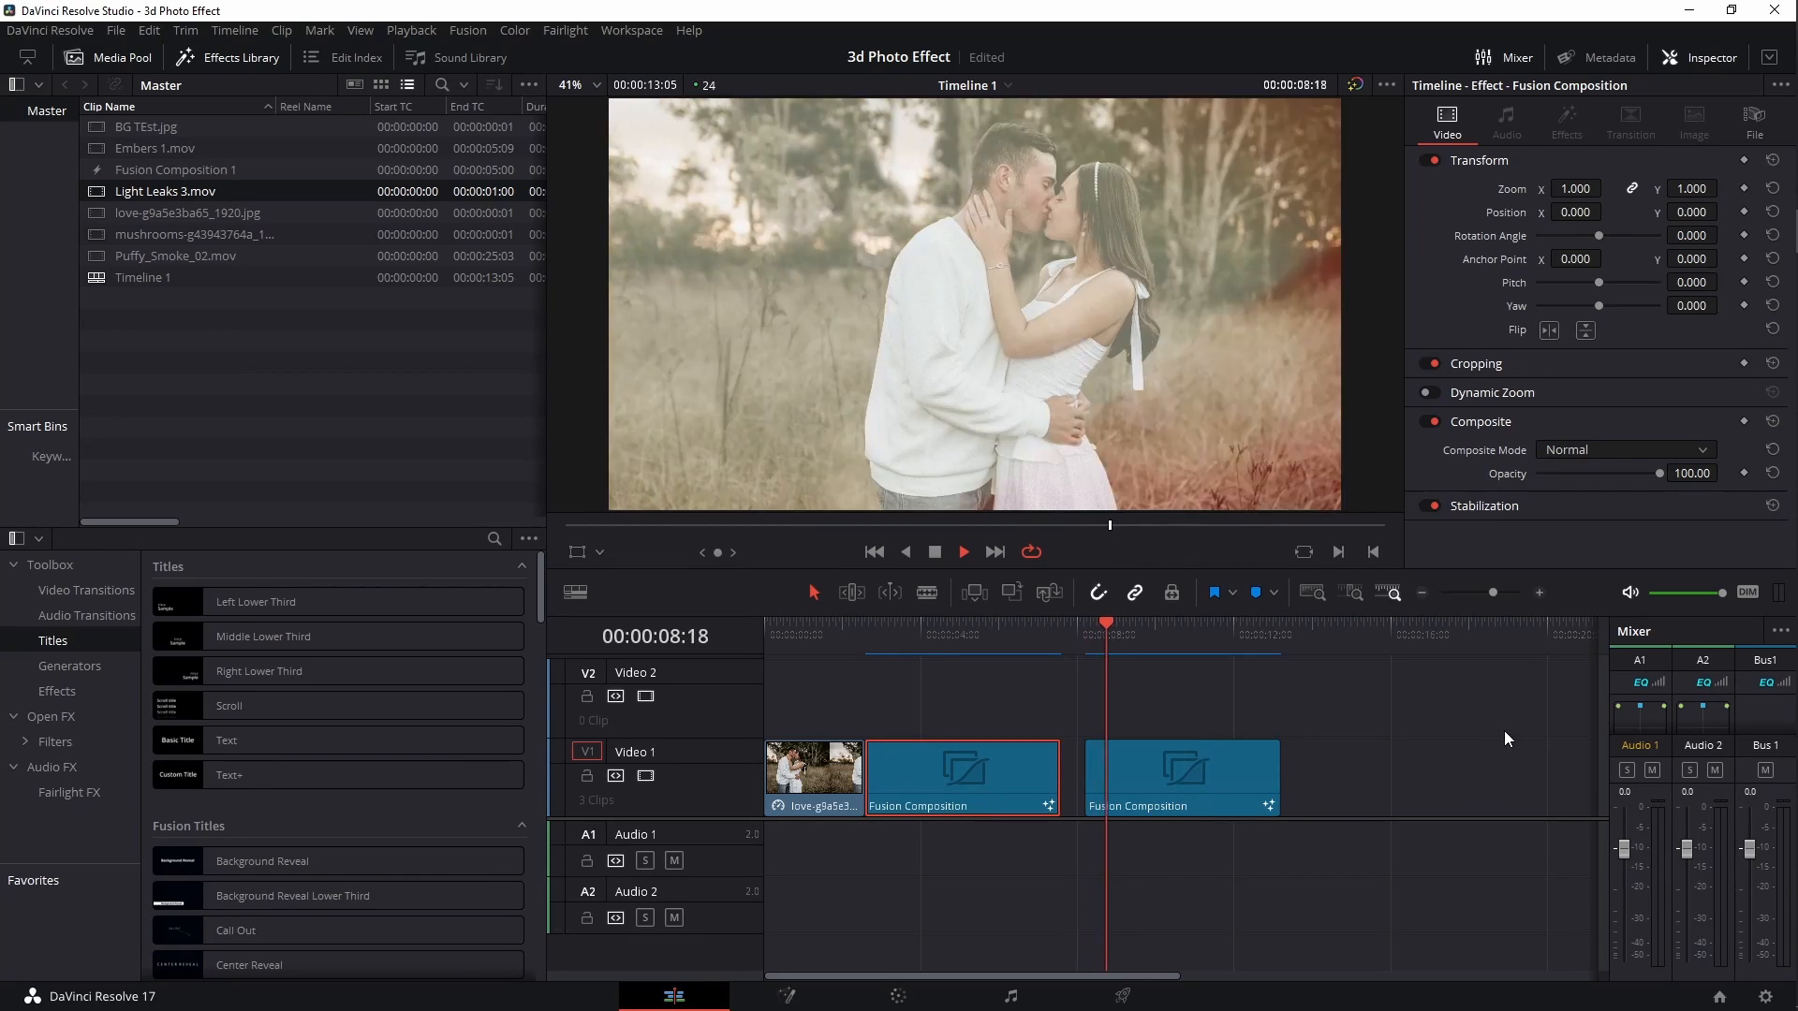
{"action": "key", "text": "space"}
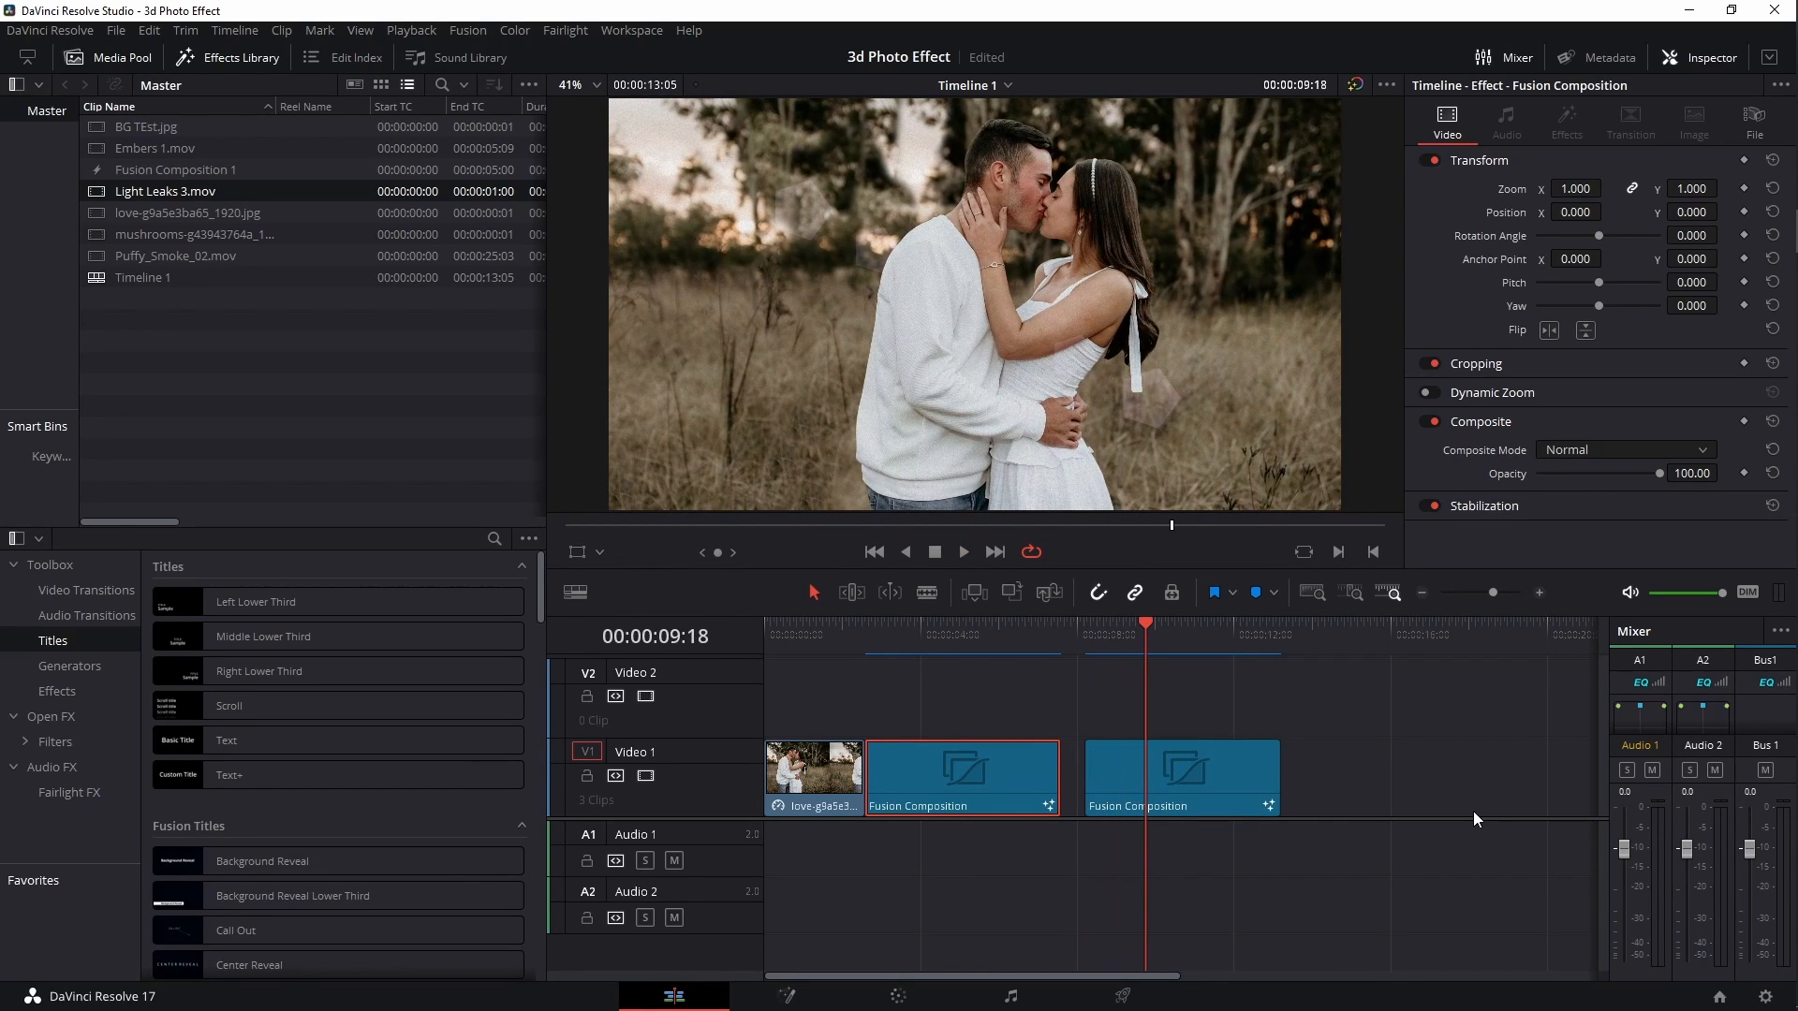